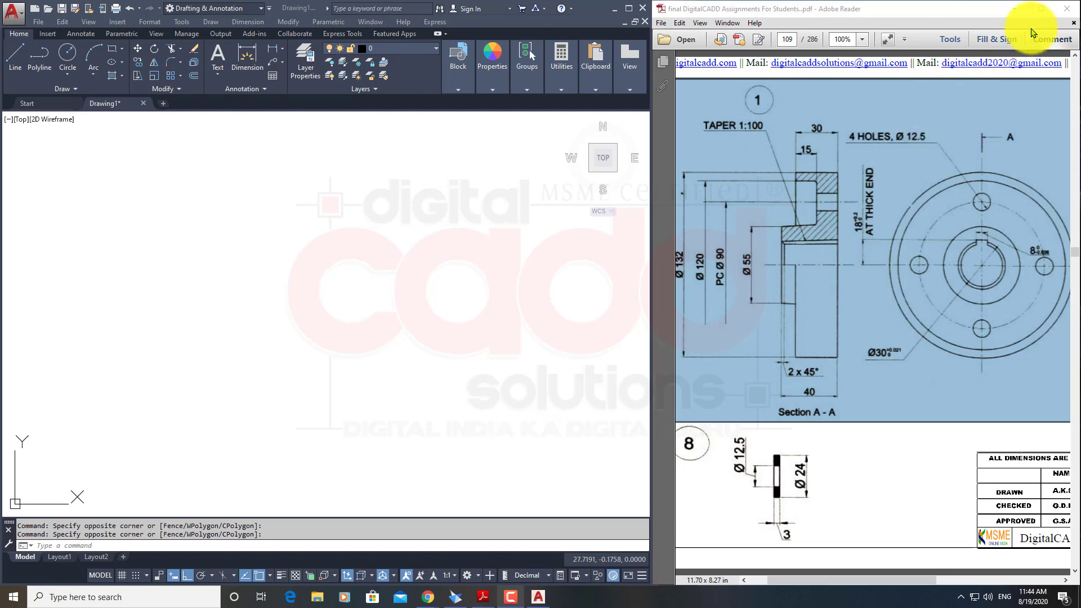
# Maximize the assignment PDF and examine the part sheets and assembly drawing of the bush type flexible coupling.
pyautogui.click(1041, 11)
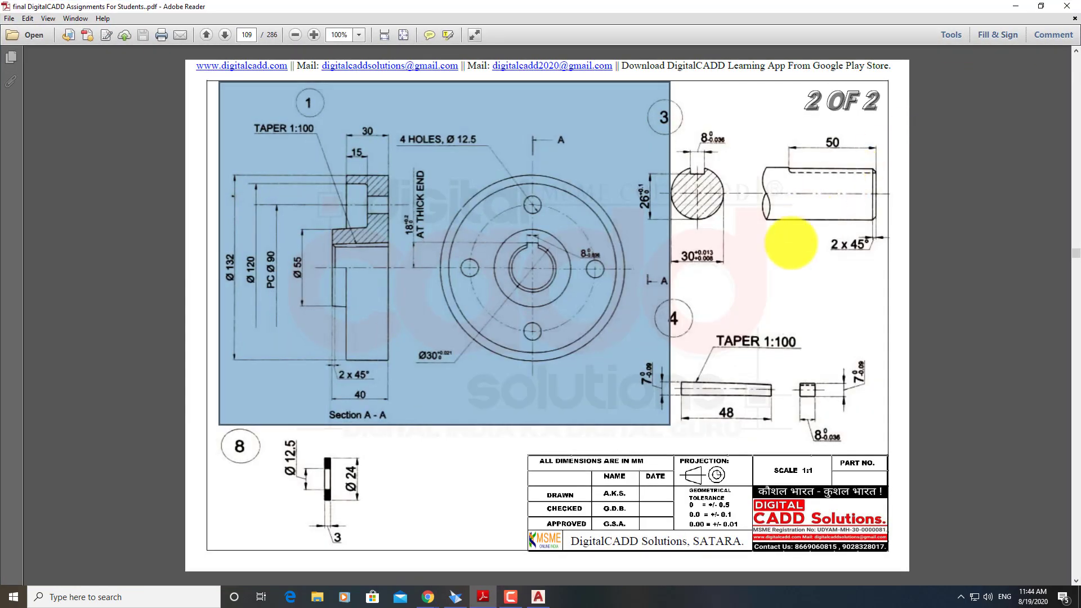
pyautogui.scroll(-1, 635, 361)
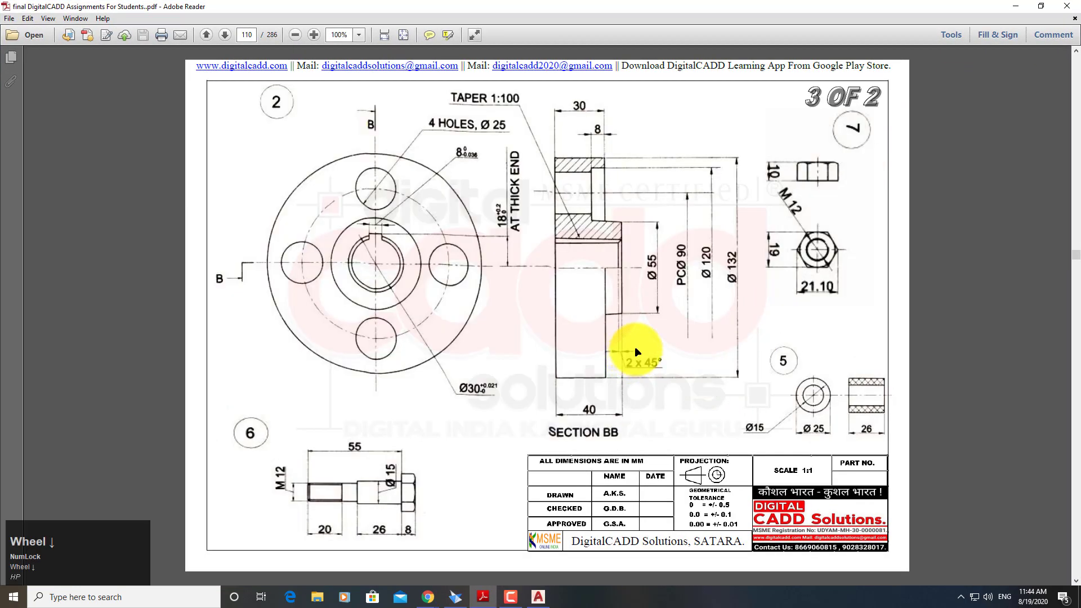
pyautogui.scroll(-1, 638, 352)
pyautogui.moveTo(449, 431); pyautogui.dragTo(633, 466)
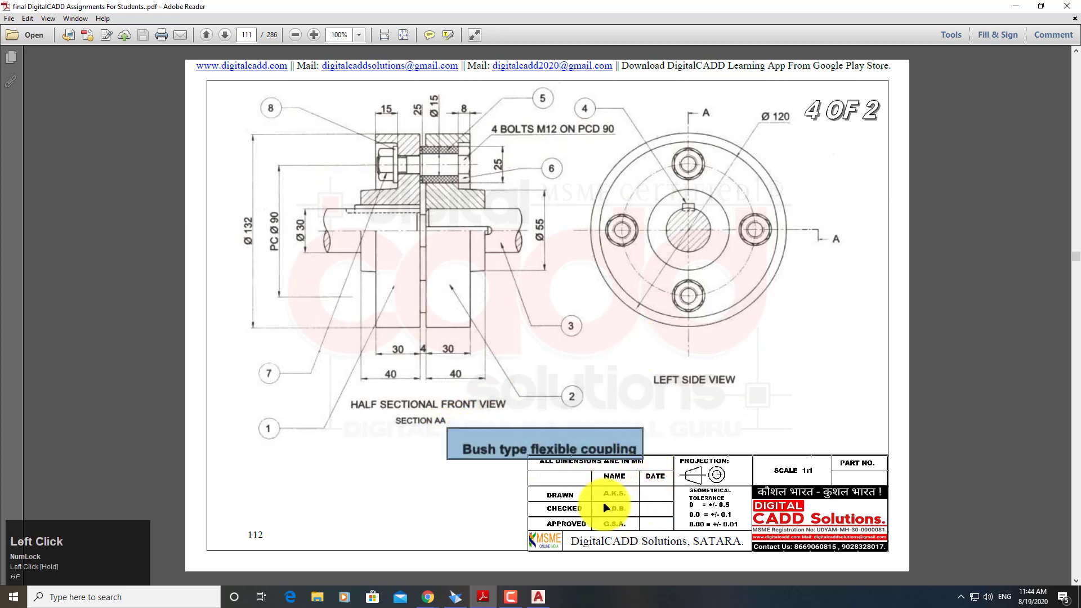
pyautogui.click(743, 406)
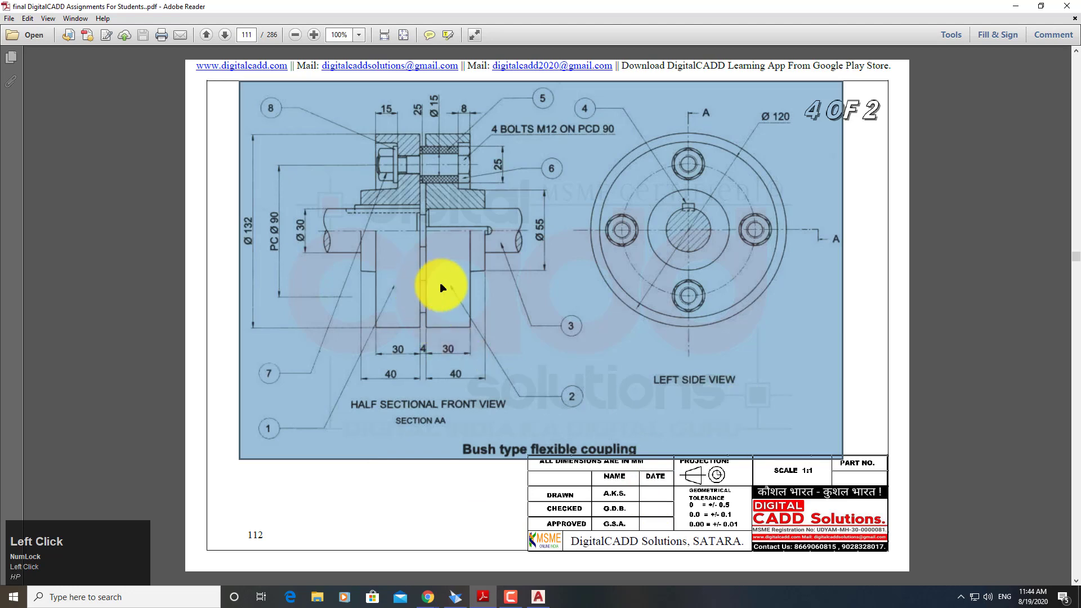
pyautogui.scroll(2, 509, 280)
pyautogui.click(495, 302)
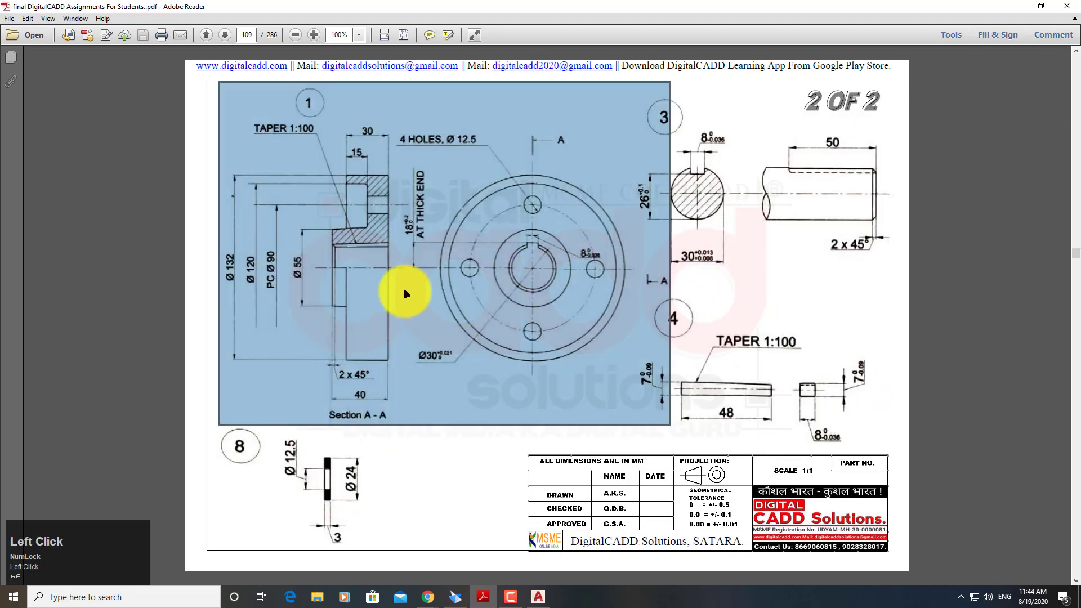
# Examine the parts list and sheet title of the bush type flexible coupling on PDF page 108.
pyautogui.scroll(1, 376, 328)
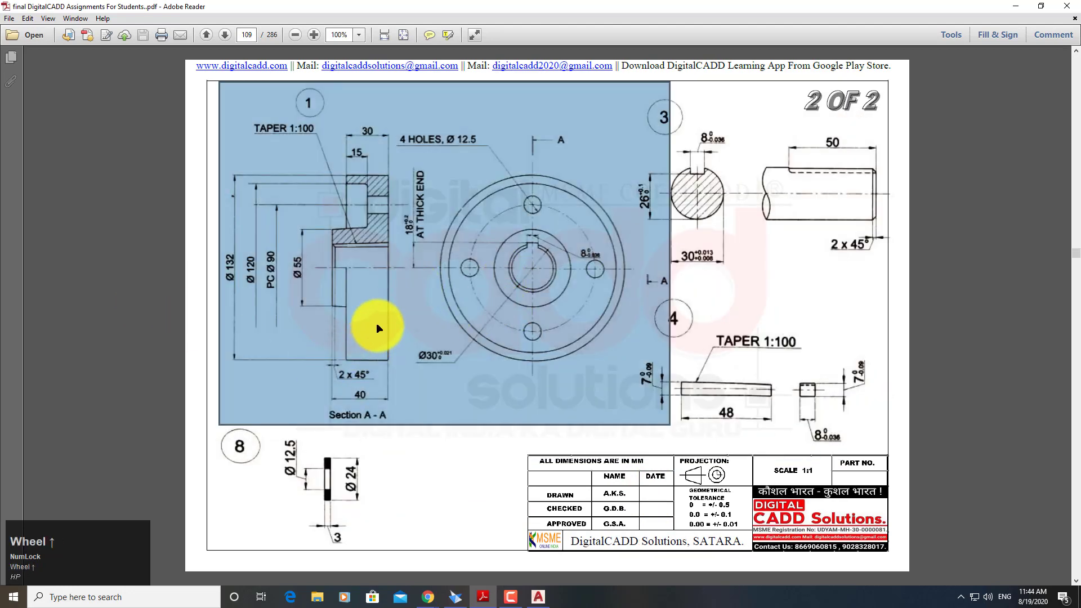
pyautogui.click(704, 315)
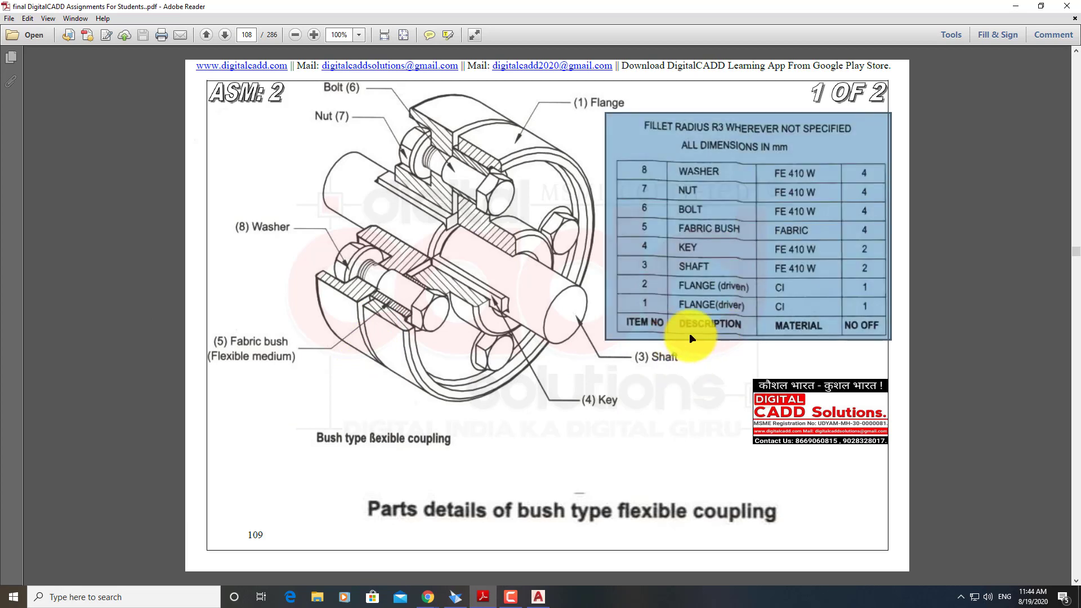
pyautogui.hotkey('ctrl', 'shift', 'd')
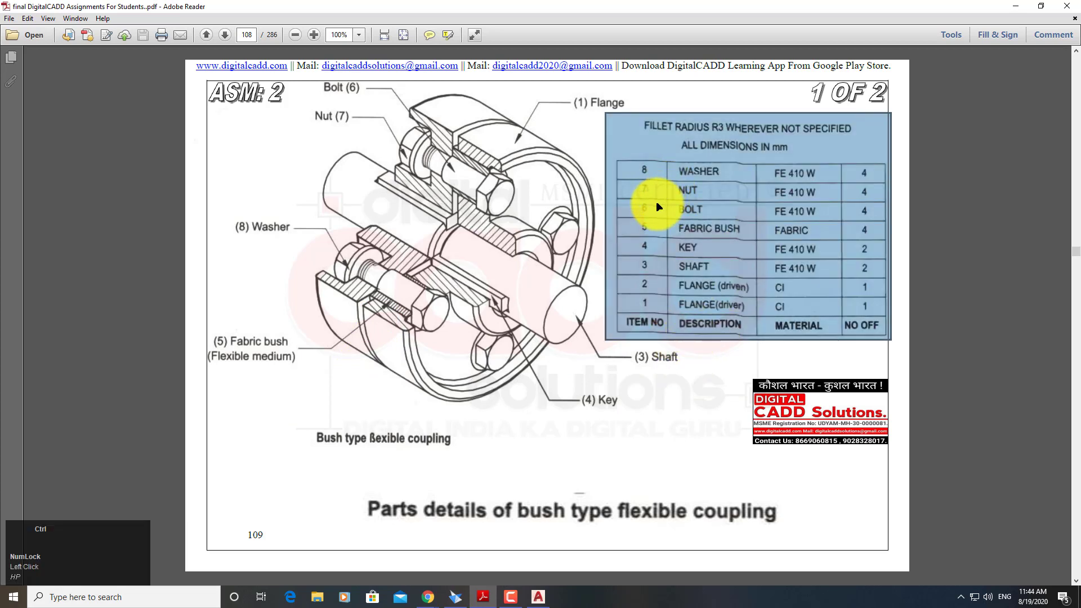
pyautogui.moveTo(590, 80)
pyautogui.mouseDown()
pyautogui.moveTo(862, 296)
pyautogui.moveTo(899, 347)
pyautogui.mouseUp()
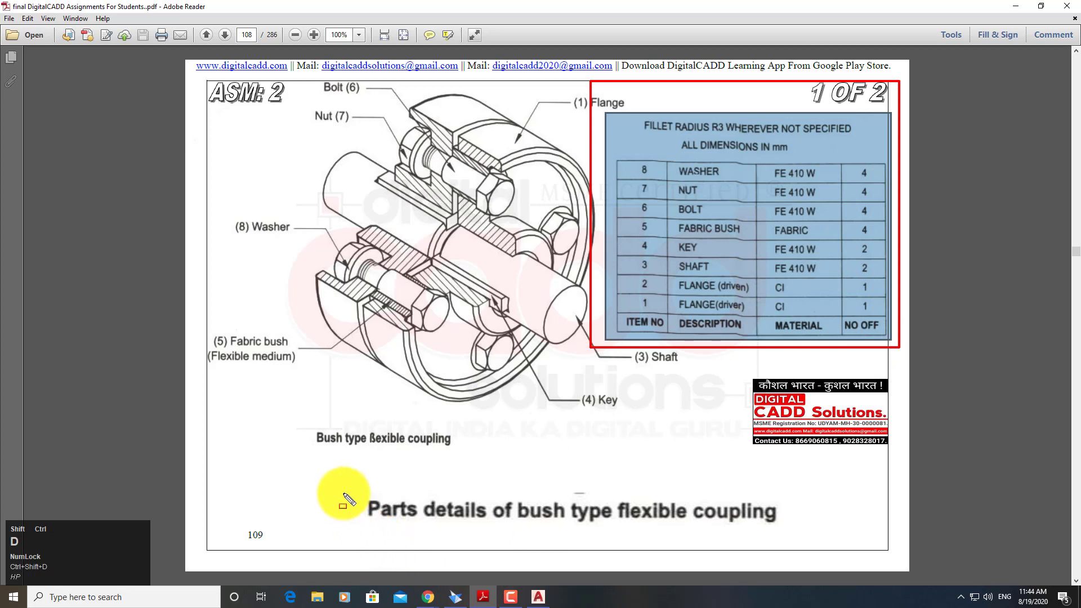
pyautogui.moveTo(340, 479); pyautogui.dragTo(791, 540)
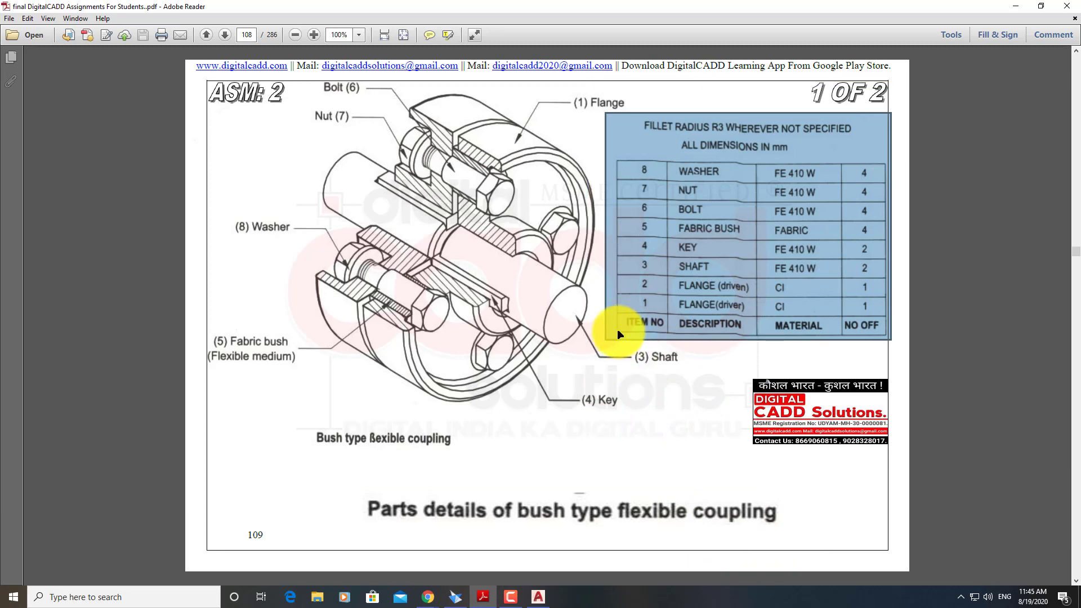
# Review the flange sheet on page 109 and the coupling assembly drawing on page 111, then return to page 109.
pyautogui.scroll(-1, 619, 335)
pyautogui.click(503, 258)
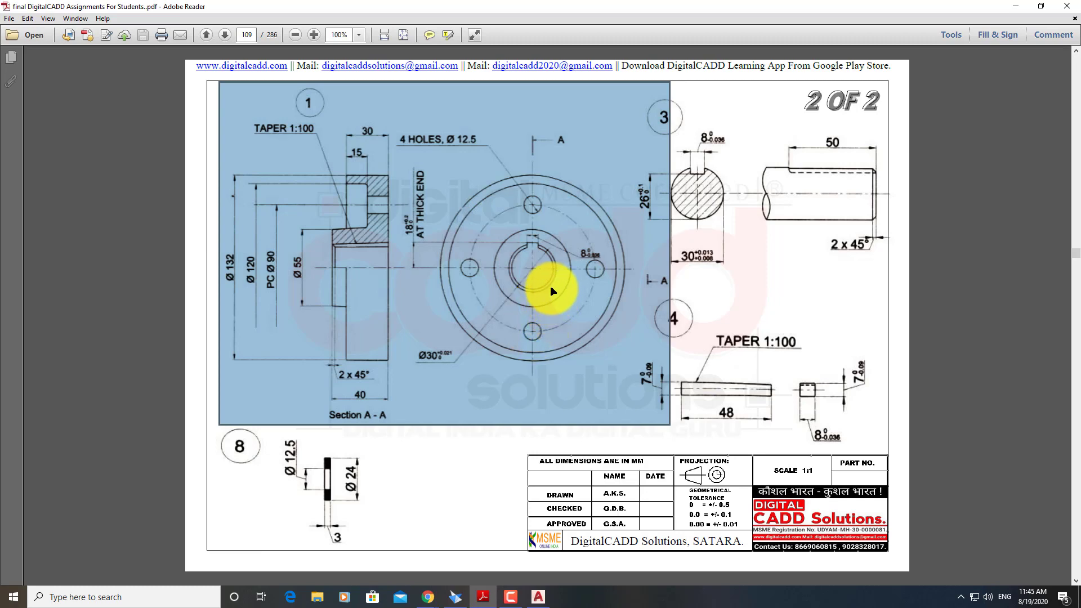
pyautogui.scroll(-1, 551, 290)
pyautogui.scroll(-1, 549, 284)
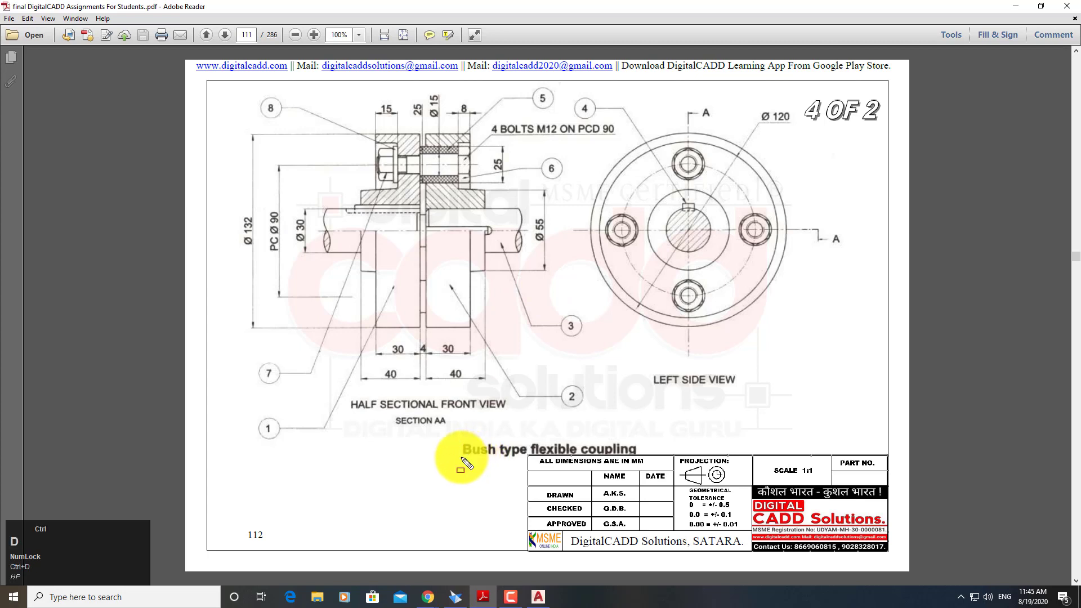
pyautogui.hotkey('ctrl', 'd')
pyautogui.moveTo(454, 432)
pyautogui.mouseDown()
pyautogui.moveTo(622, 479)
pyautogui.moveTo(647, 464)
pyautogui.mouseUp()
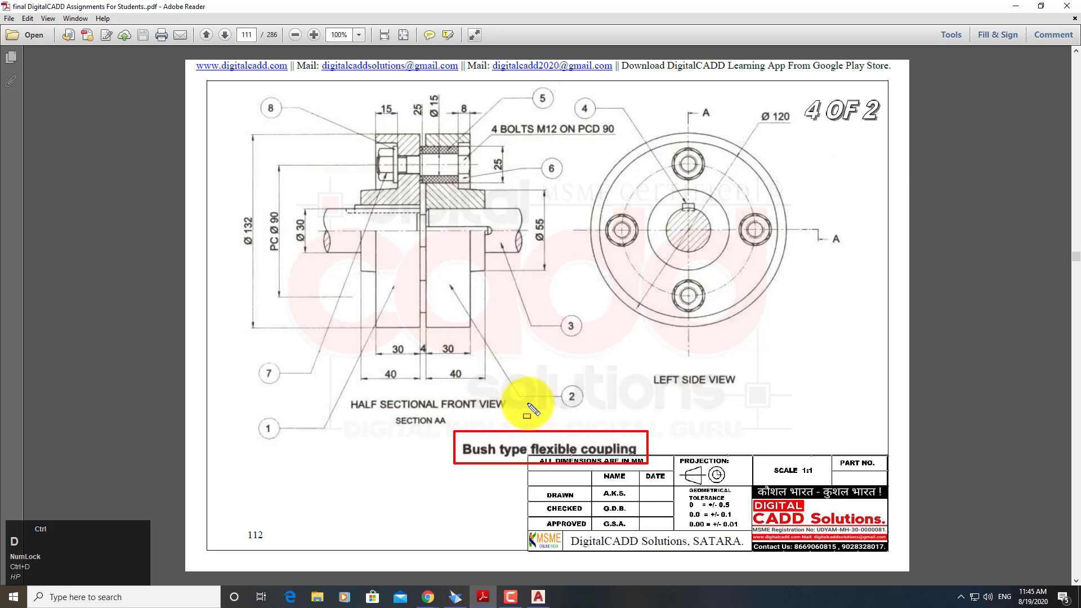
pyautogui.scroll(2, 509, 358)
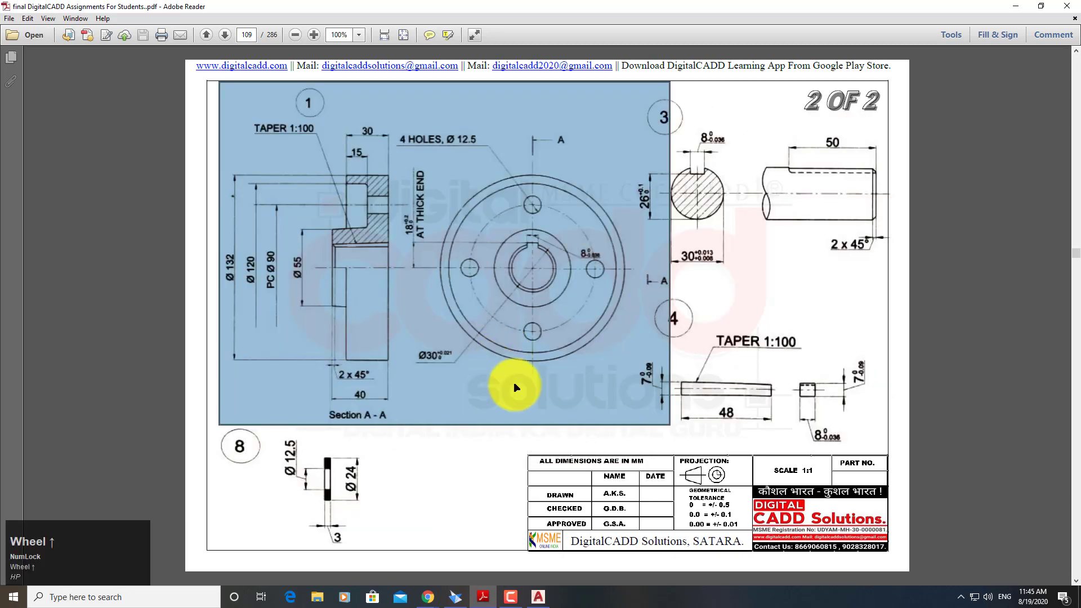
# Restore the PDF window beside the CAD drawing and bring both views of flange part 1 into view.
pyautogui.click(1041, 5)
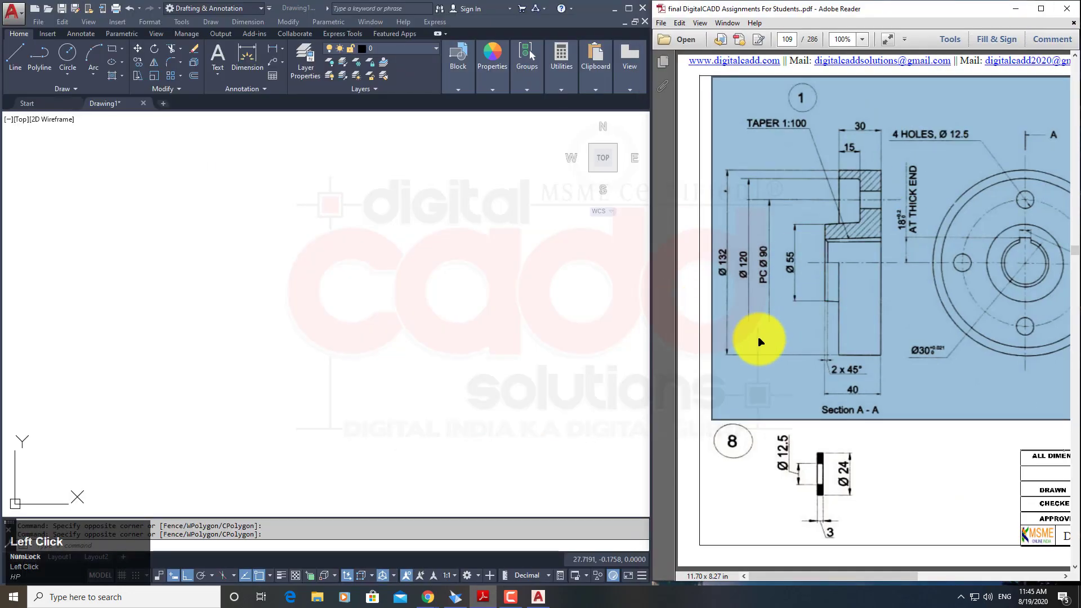
pyautogui.click(363, 326)
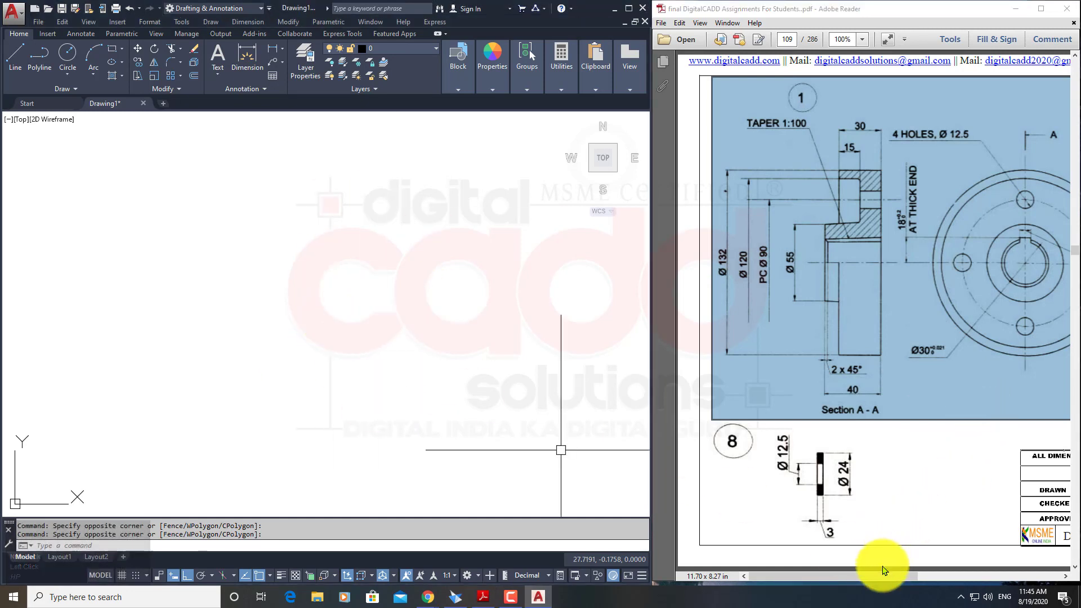
pyautogui.moveTo(881, 580); pyautogui.dragTo(895, 582)
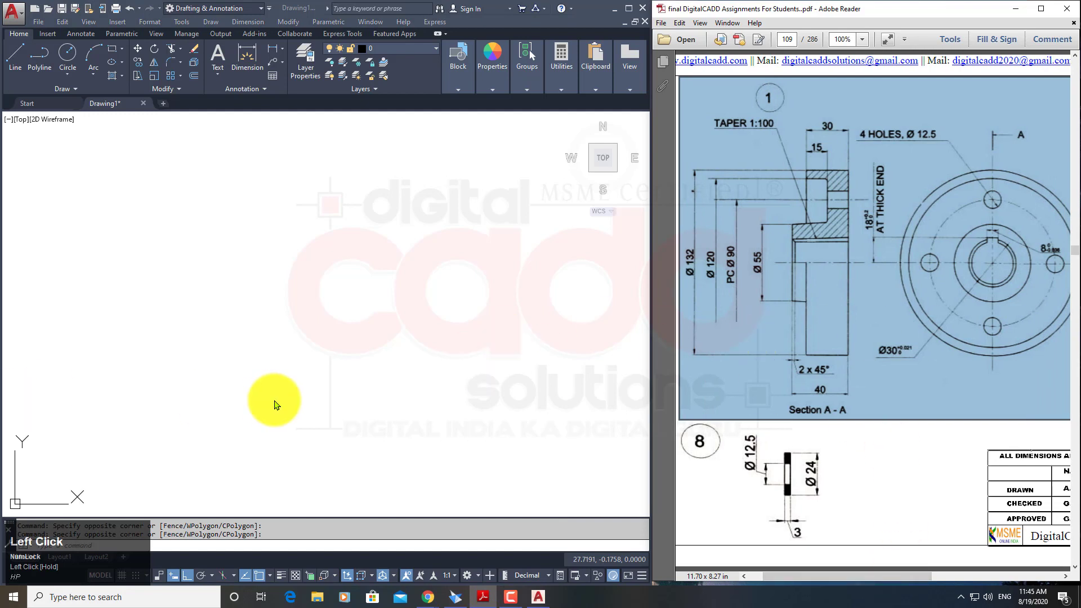
pyautogui.click(417, 332)
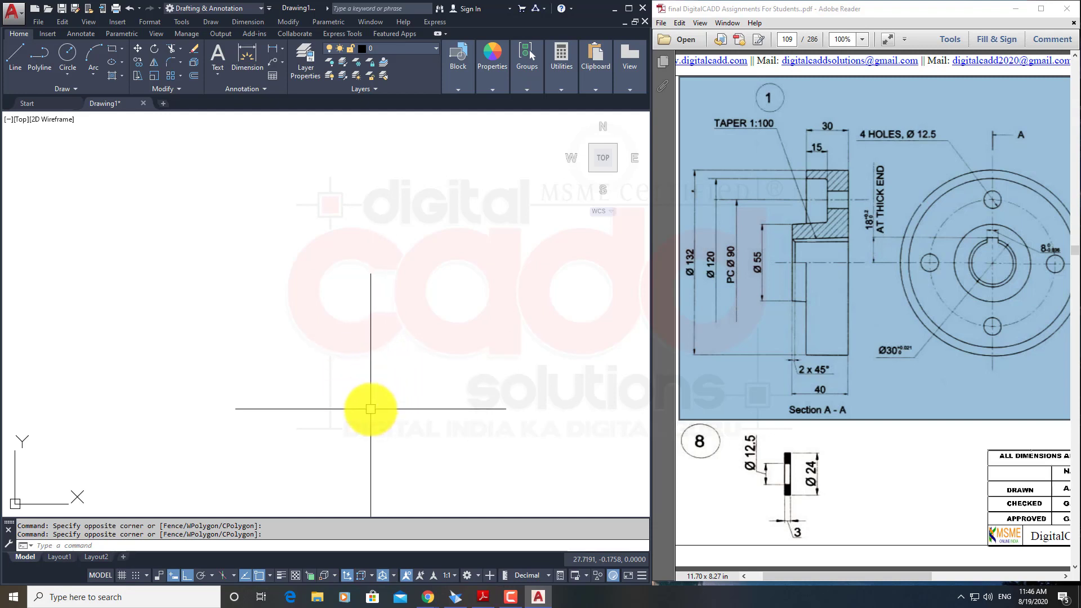
pyautogui.write('la')
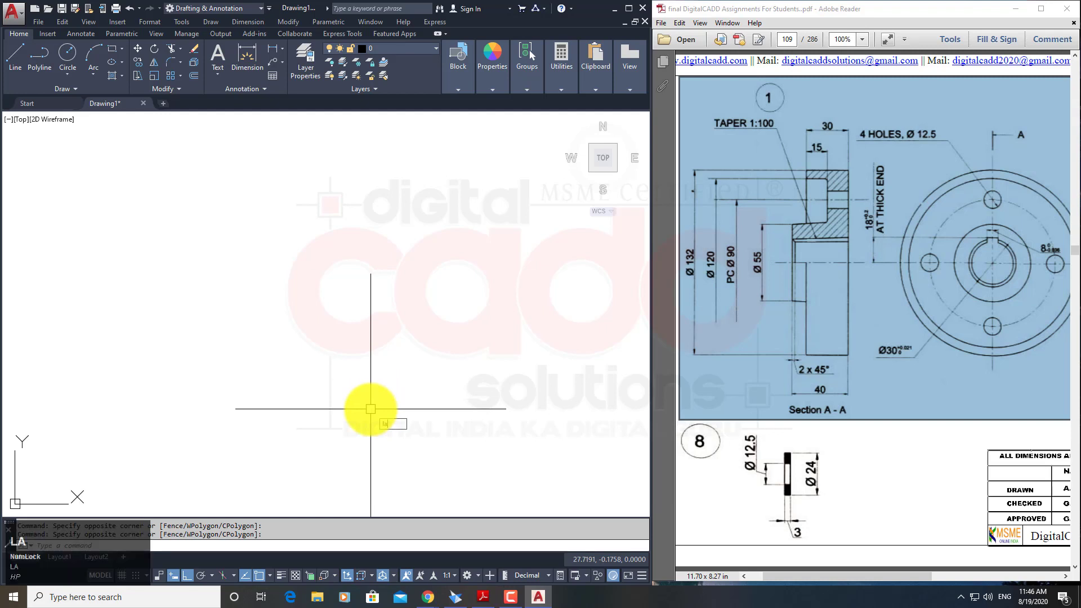
pyautogui.press('capslock')
pyautogui.press('Return')
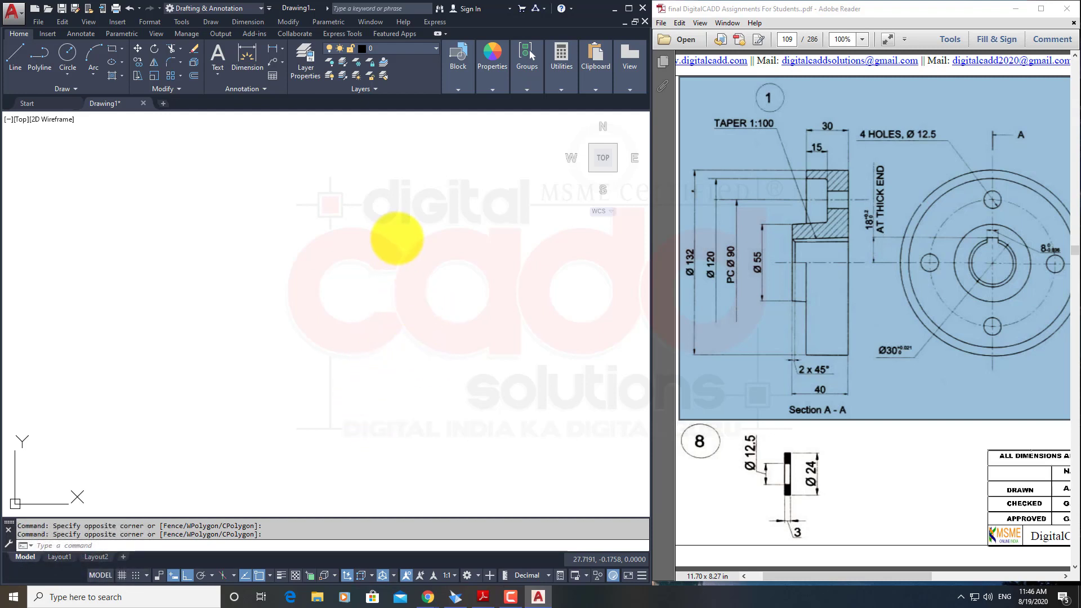
pyautogui.press('space')
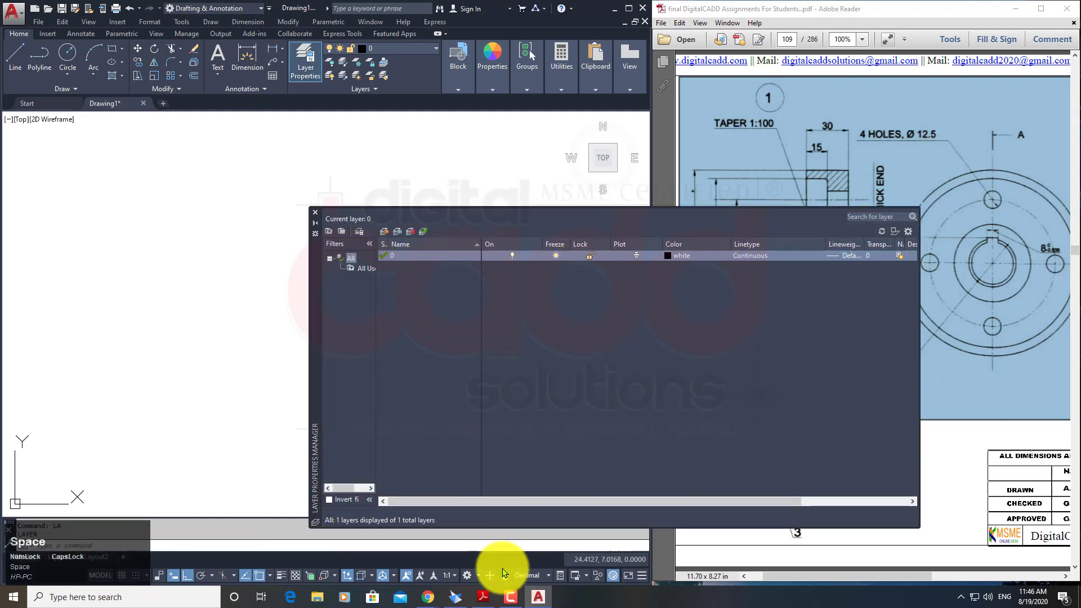
pyautogui.click(511, 596)
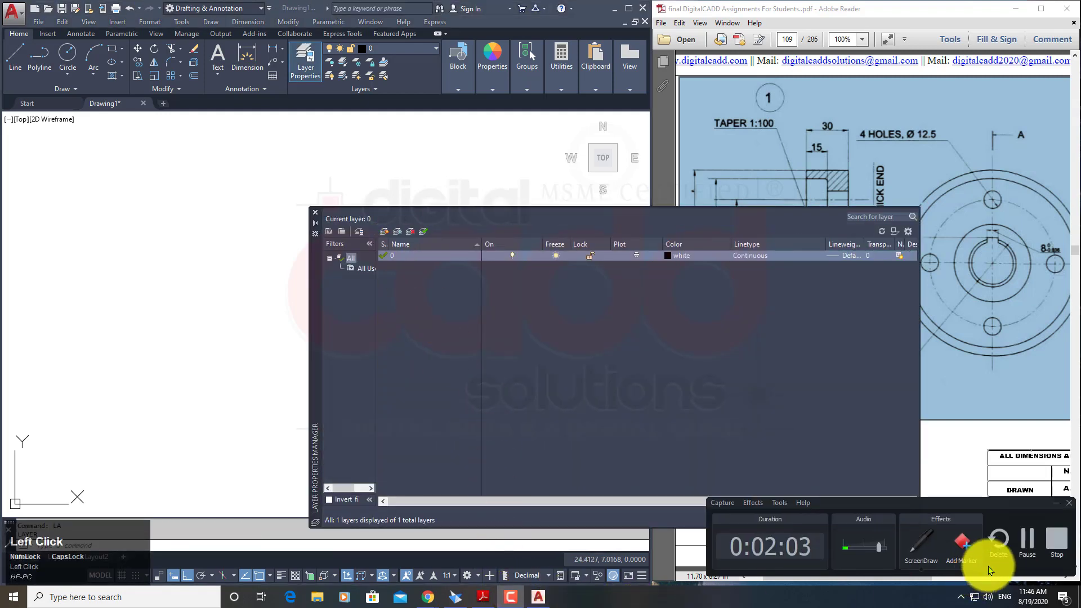
pyautogui.click(1030, 539)
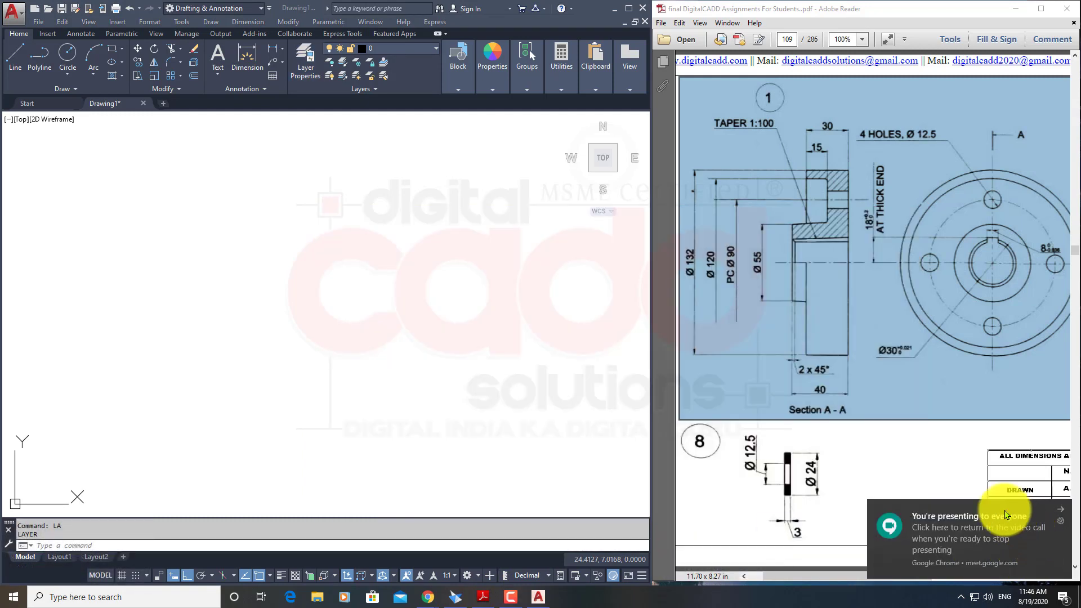
pyautogui.click(1055, 505)
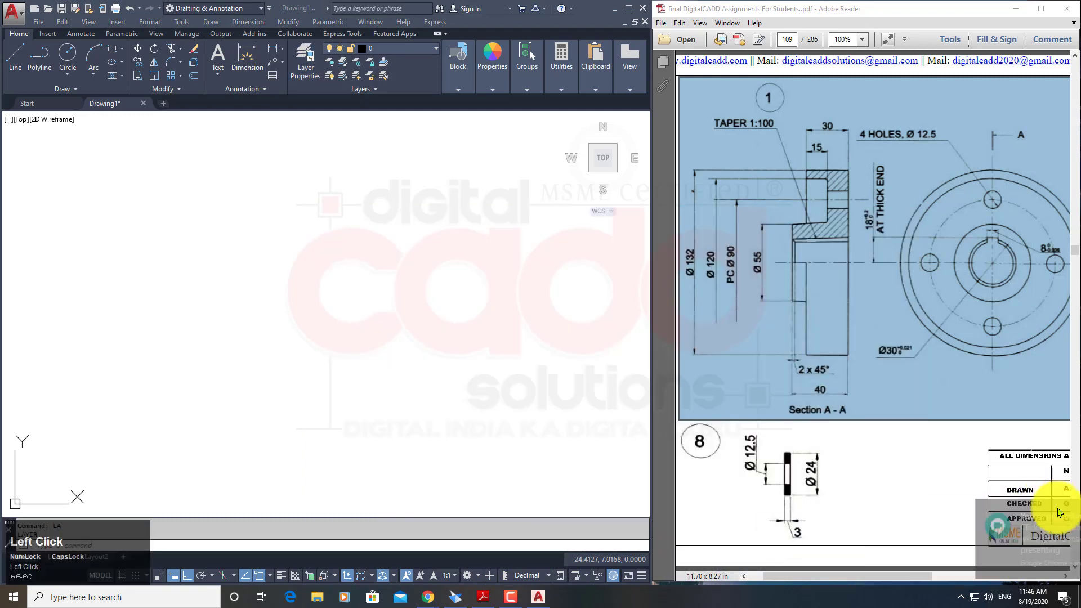
pyautogui.click(353, 270)
pyautogui.click(226, 348)
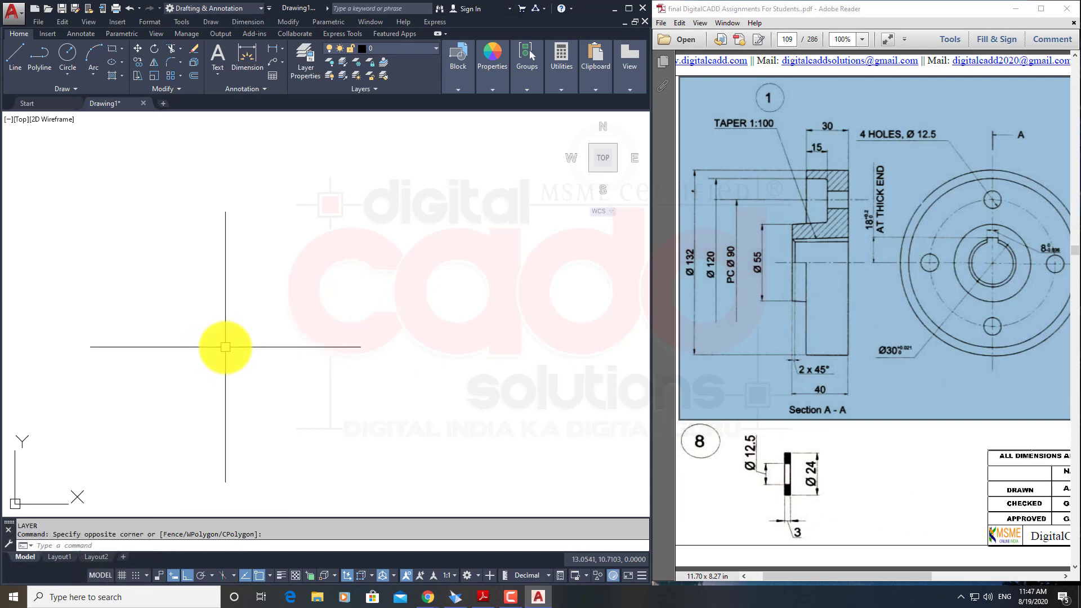
# Set the drawing units to a length precision of 0.00 and an insertion scale of millimeters.
pyautogui.write('UN')
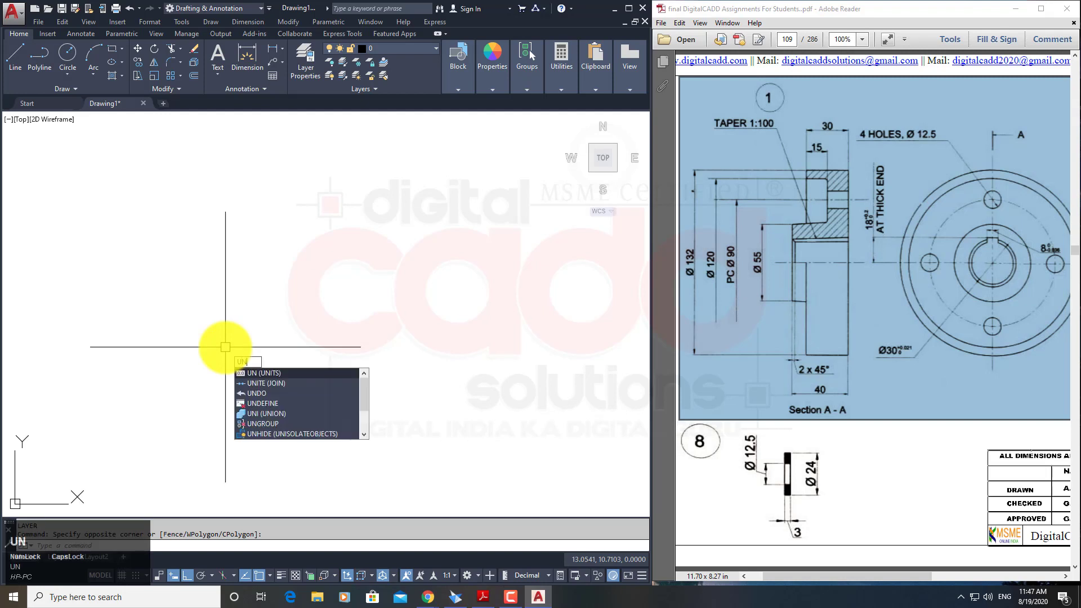
pyautogui.press('space')
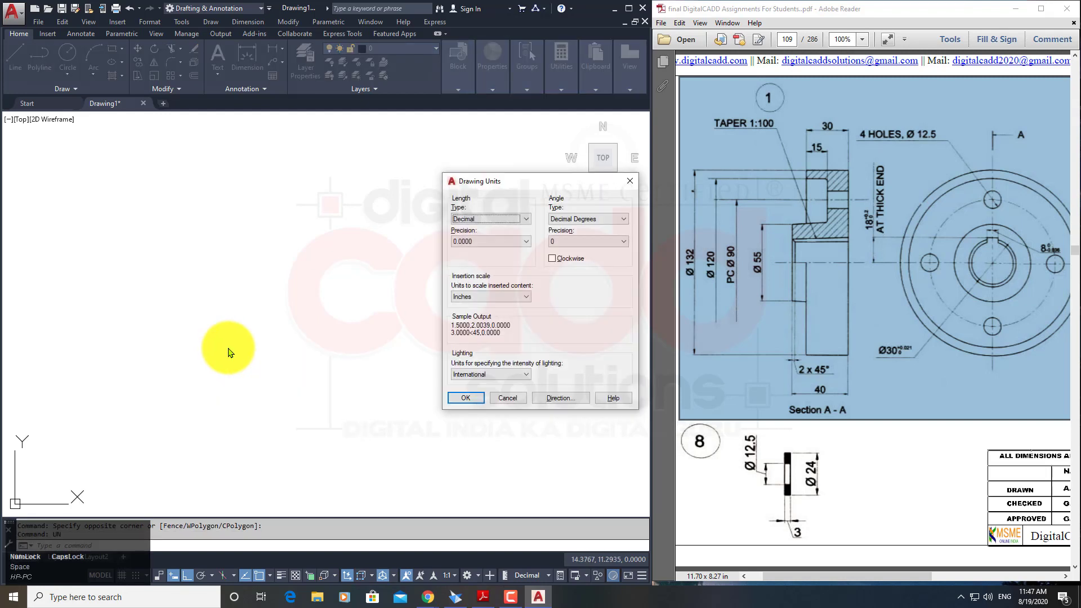
pyautogui.click(495, 242)
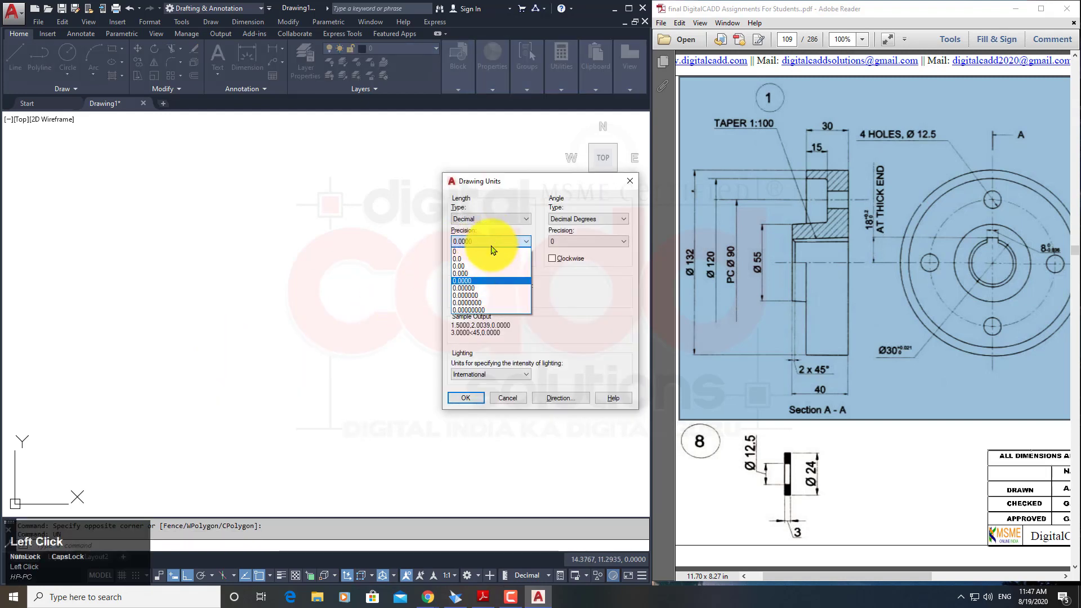
pyautogui.click(472, 269)
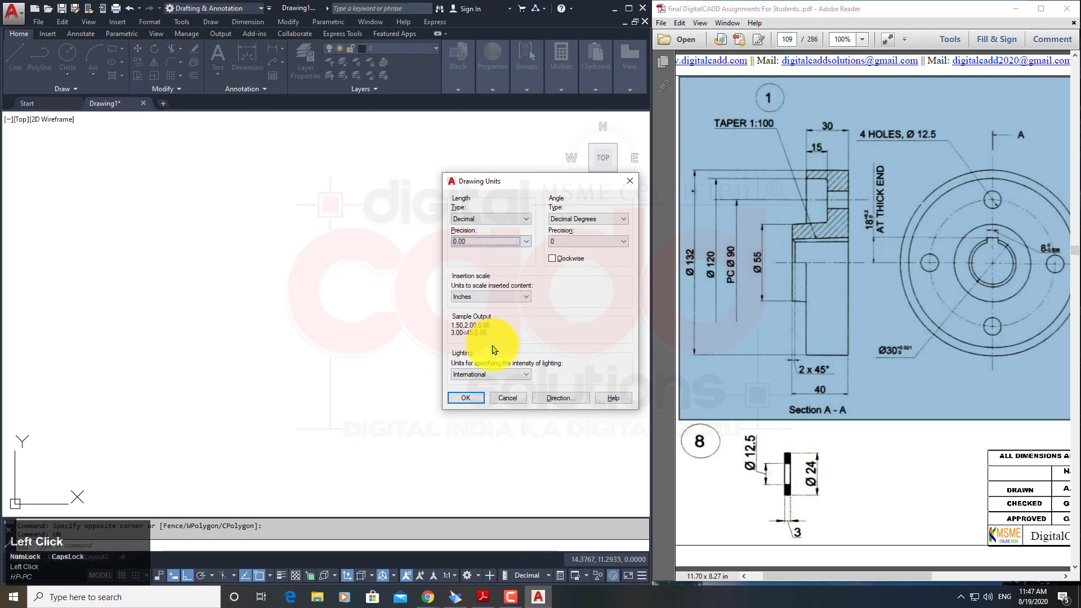
pyautogui.click(489, 297)
pyautogui.click(482, 344)
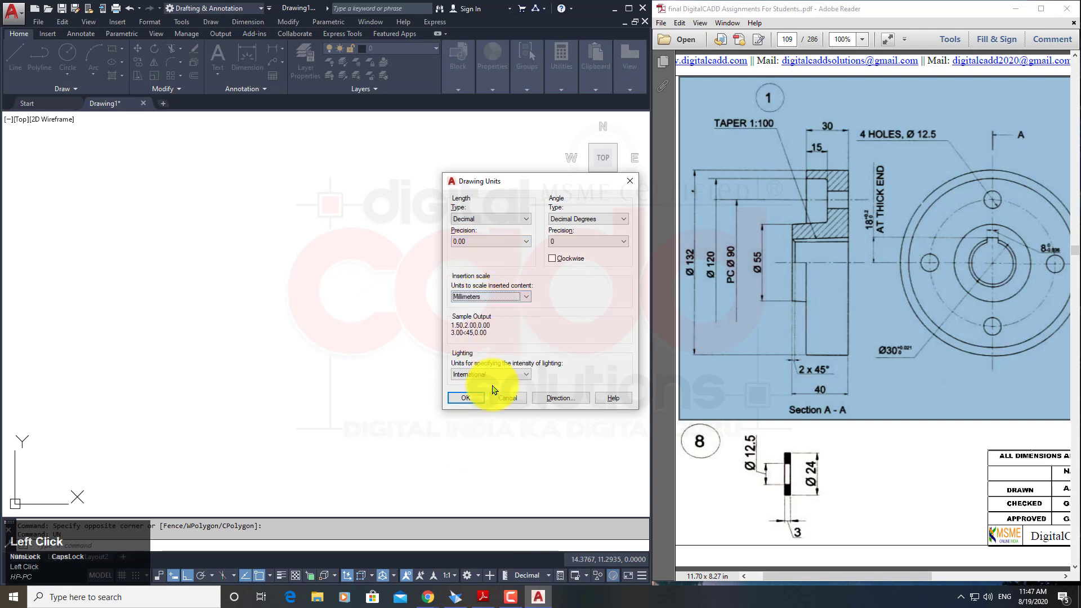
pyautogui.click(465, 399)
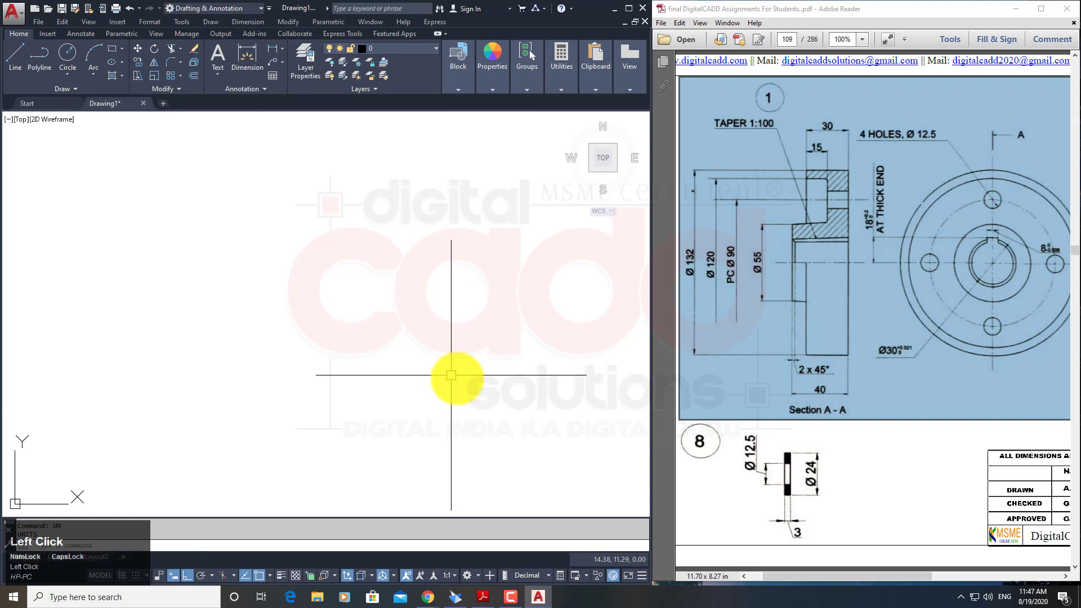
# Set the model space limits with the lower left corner at 0,0 and the upper right corner at 1000,1000.
pyautogui.write('LIM')
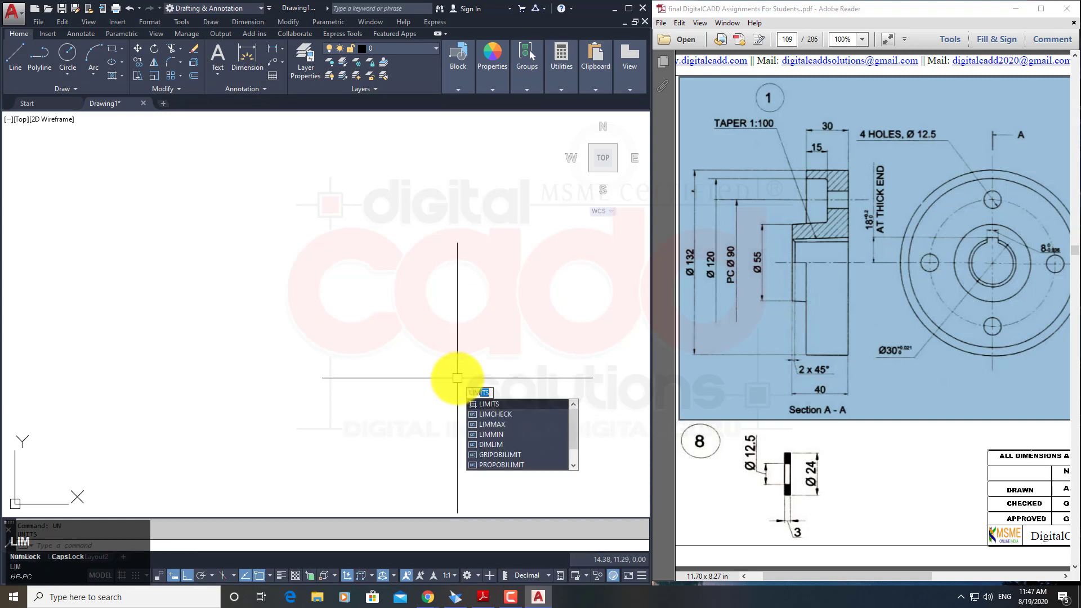
pyautogui.press('space')
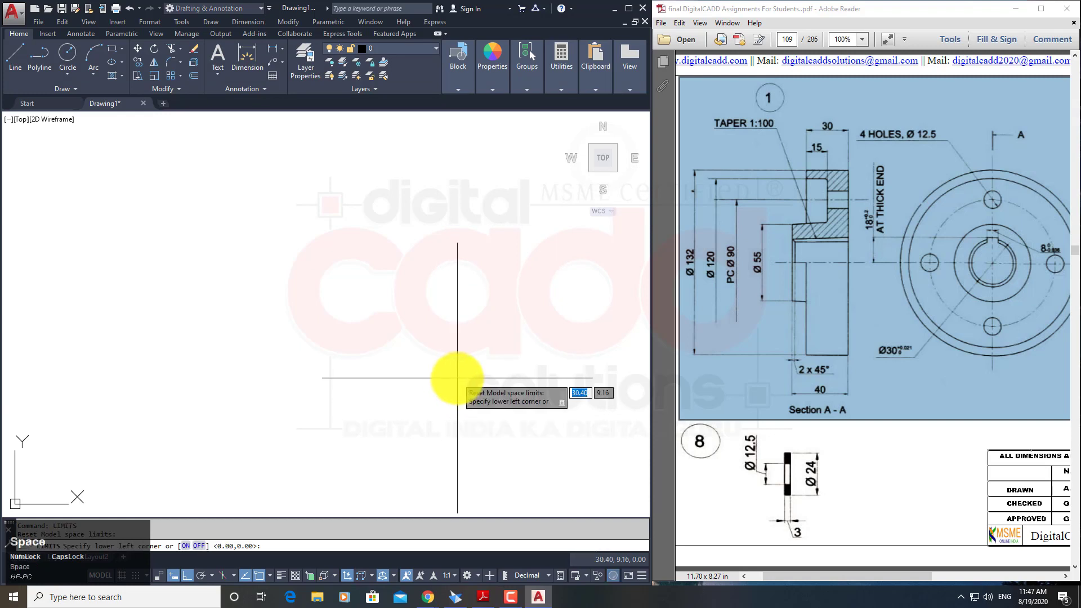
pyautogui.write('0,0')
pyautogui.press('Return')
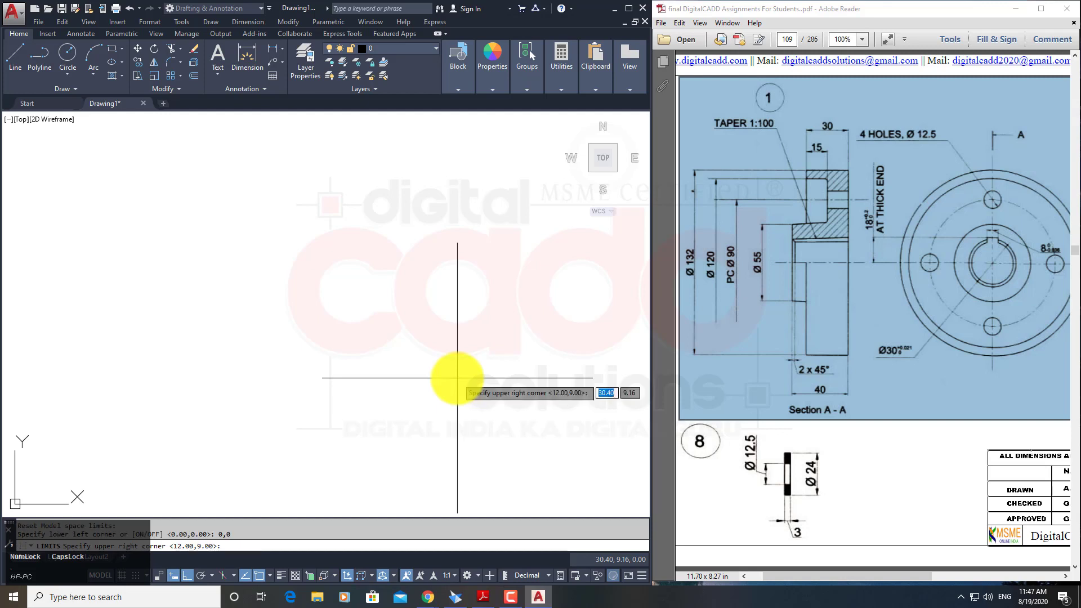
pyautogui.write('1000,1000')
pyautogui.press('Return')
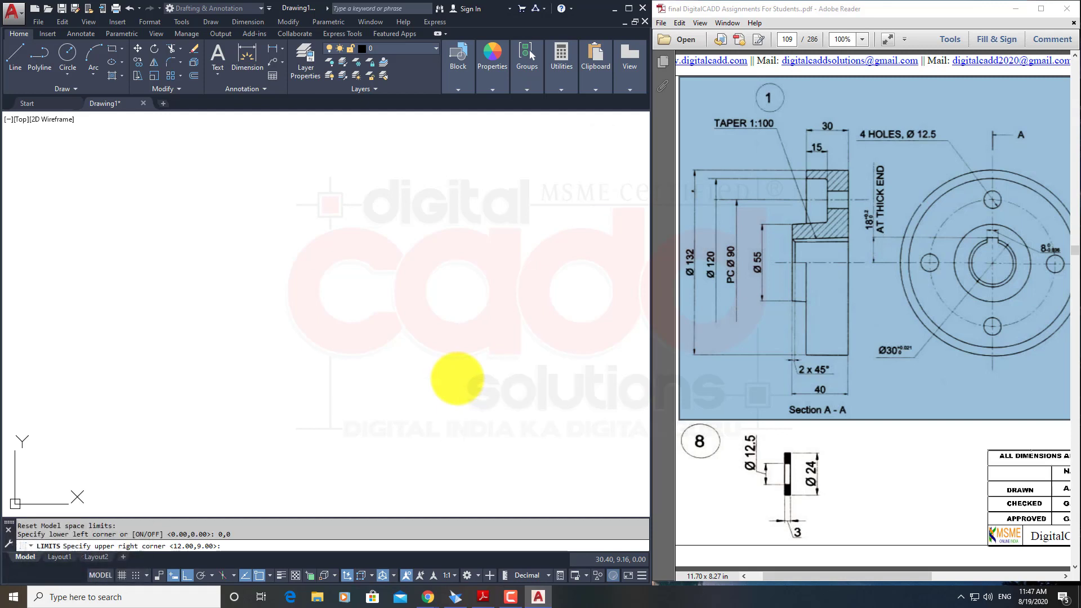
# Zoom the model space view to show the full drawing limits.
pyautogui.write('z')
pyautogui.press('Return')
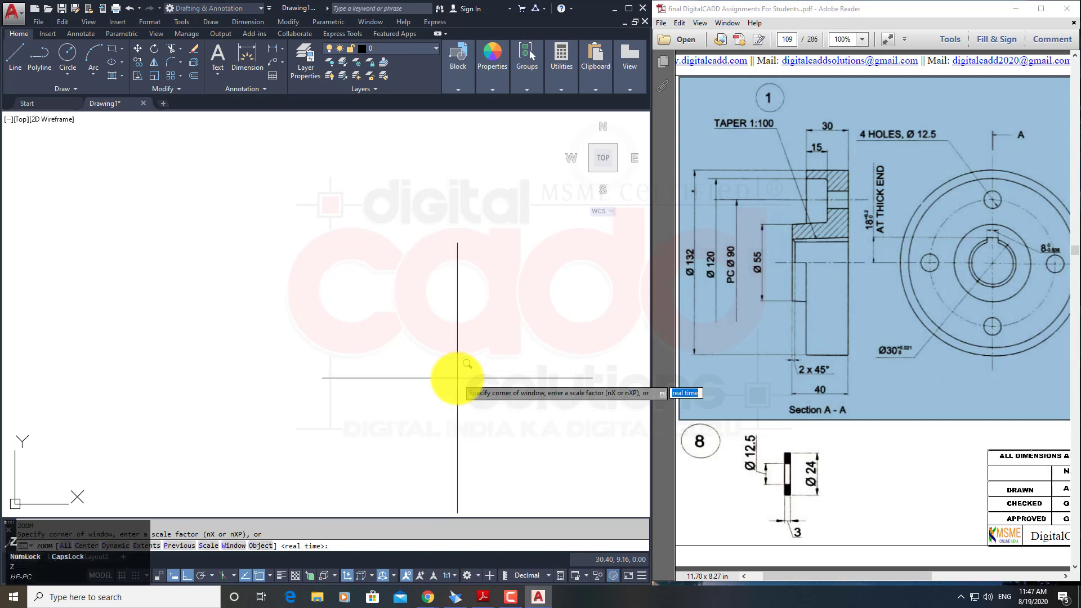
pyautogui.write('a')
pyautogui.press('Return')
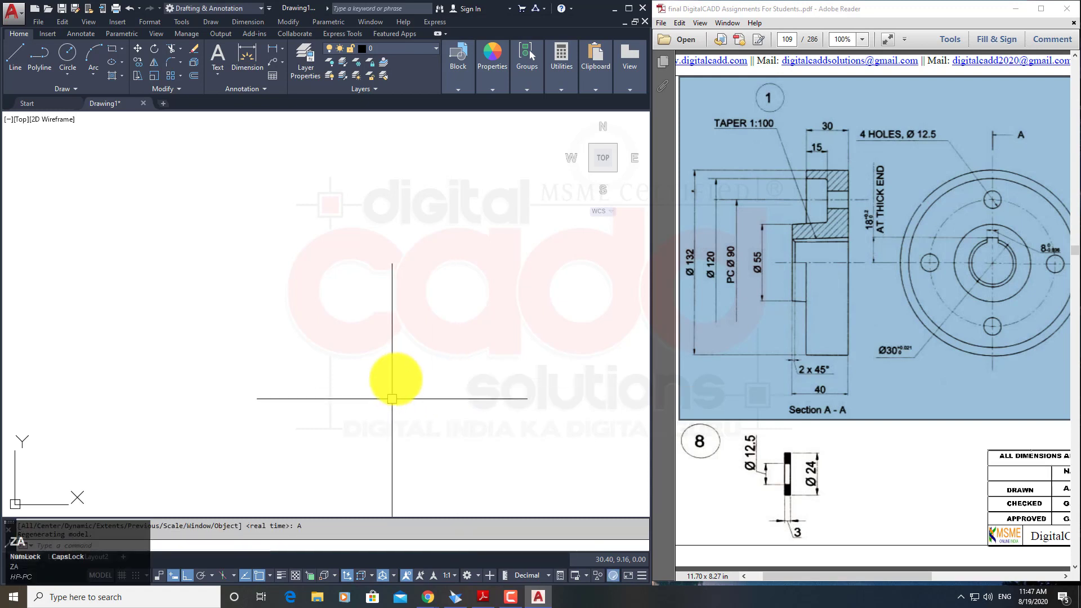
pyautogui.moveTo(394, 379)
pyautogui.mouseDown(button='middle')
pyautogui.moveTo(362, 261)
pyautogui.moveTo(352, 277)
pyautogui.mouseUp(button='middle')
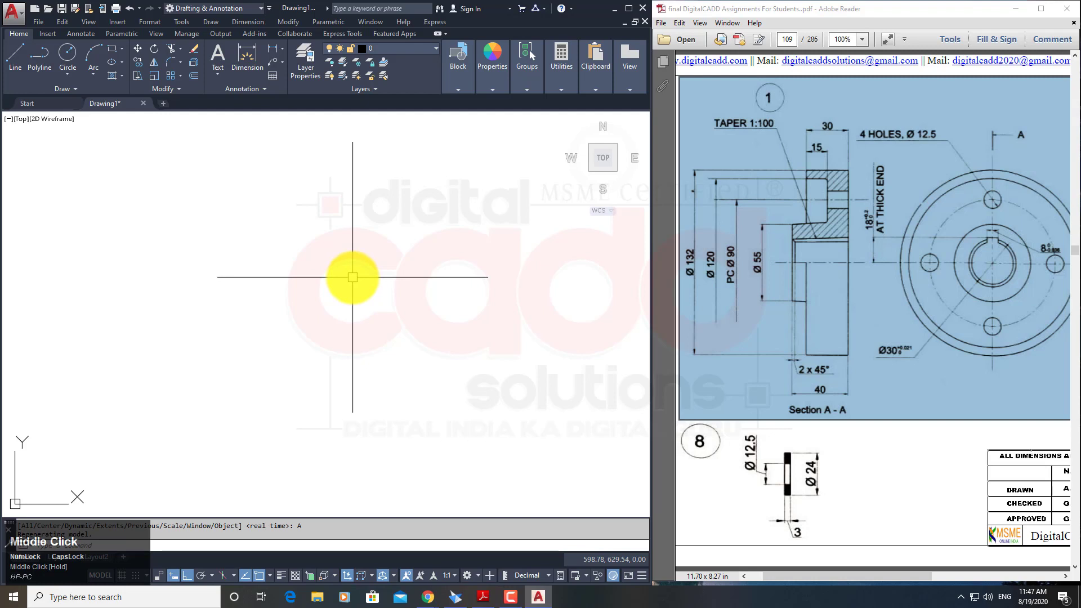
# Open the Layer Properties Manager, minimise the meeting window, and move the manager clear of the flange section view.
pyautogui.write('la')
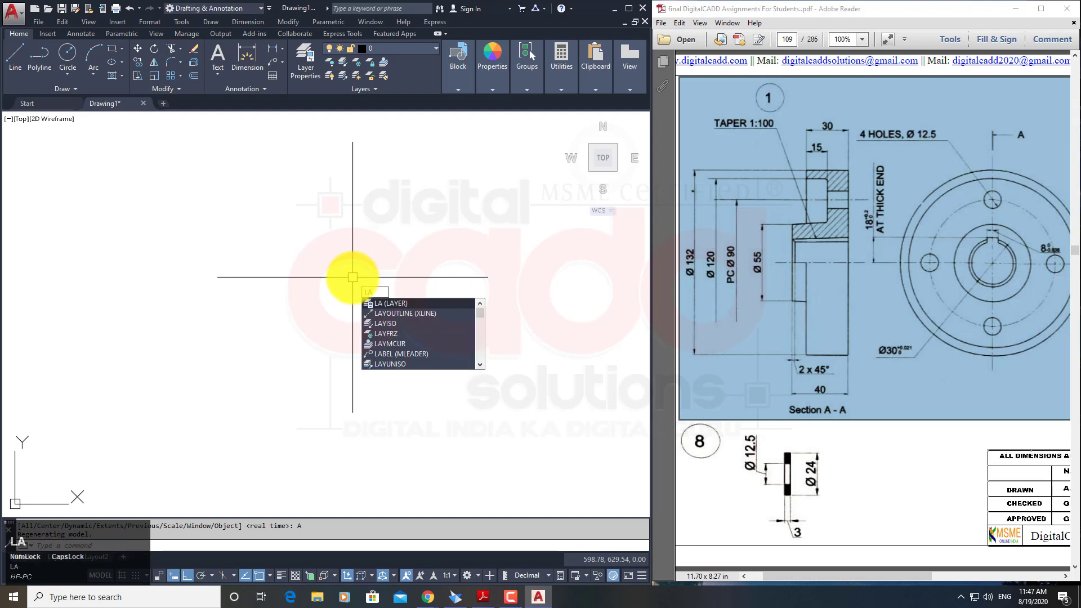
pyautogui.press('Return')
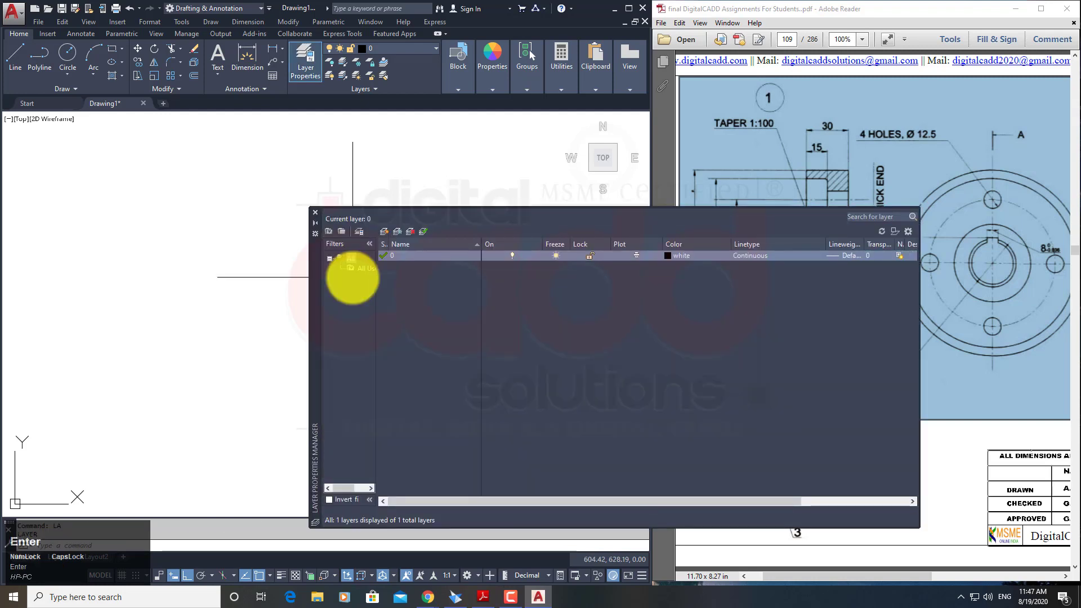
pyautogui.moveTo(313, 288); pyautogui.dragTo(194, 252)
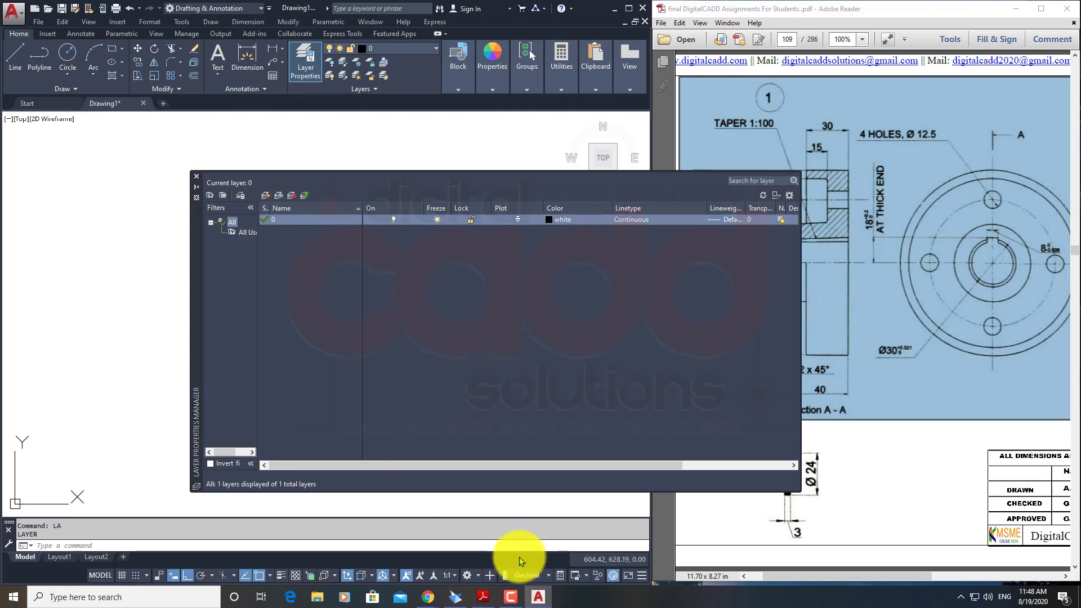
pyautogui.press('F9')
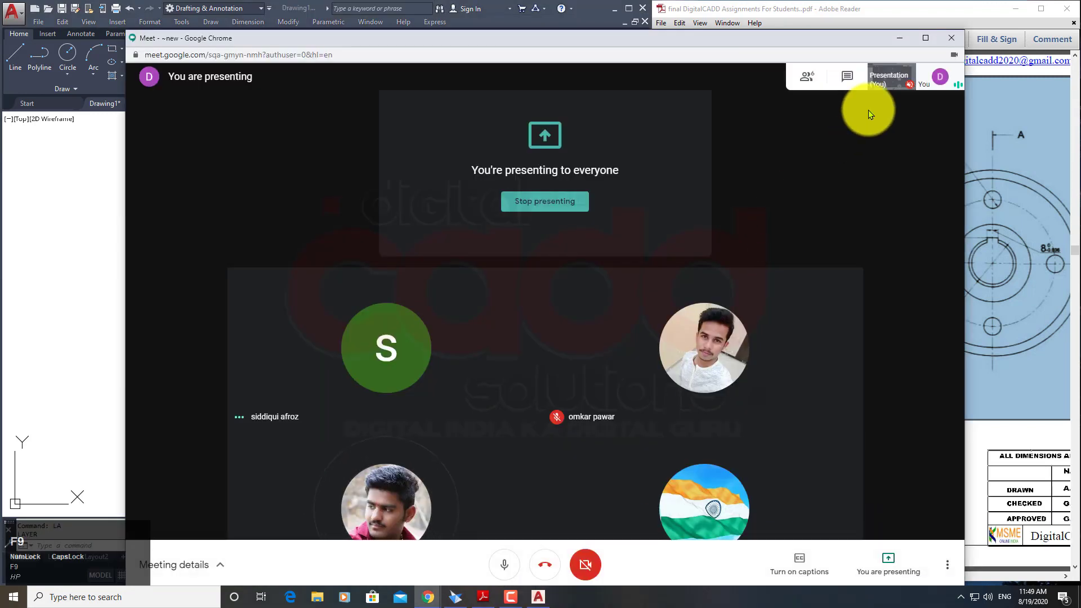
pyautogui.click(900, 39)
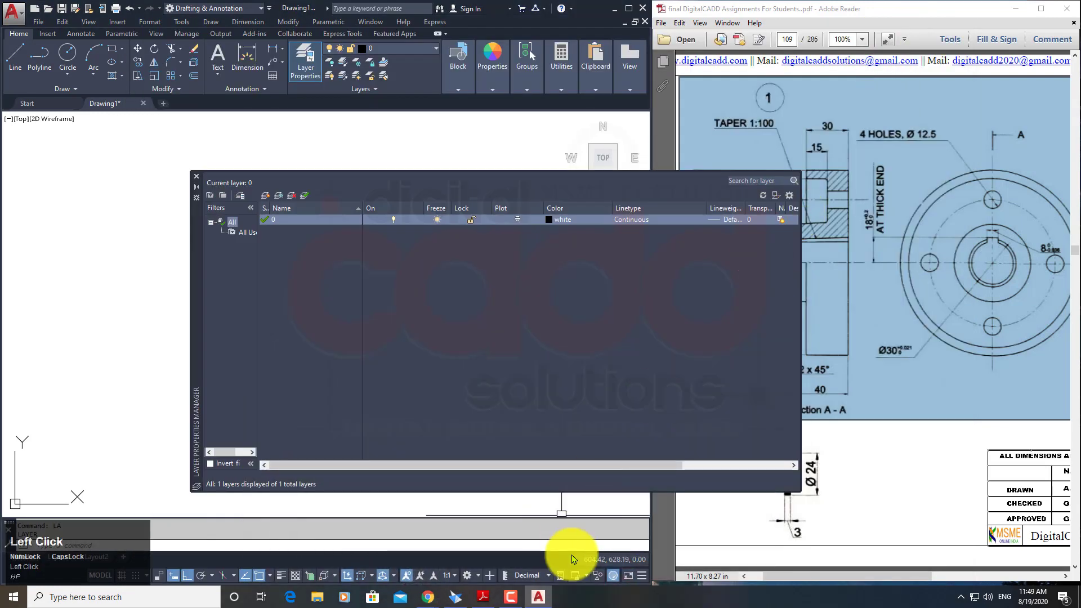
pyautogui.moveTo(196, 288); pyautogui.dragTo(122, 284)
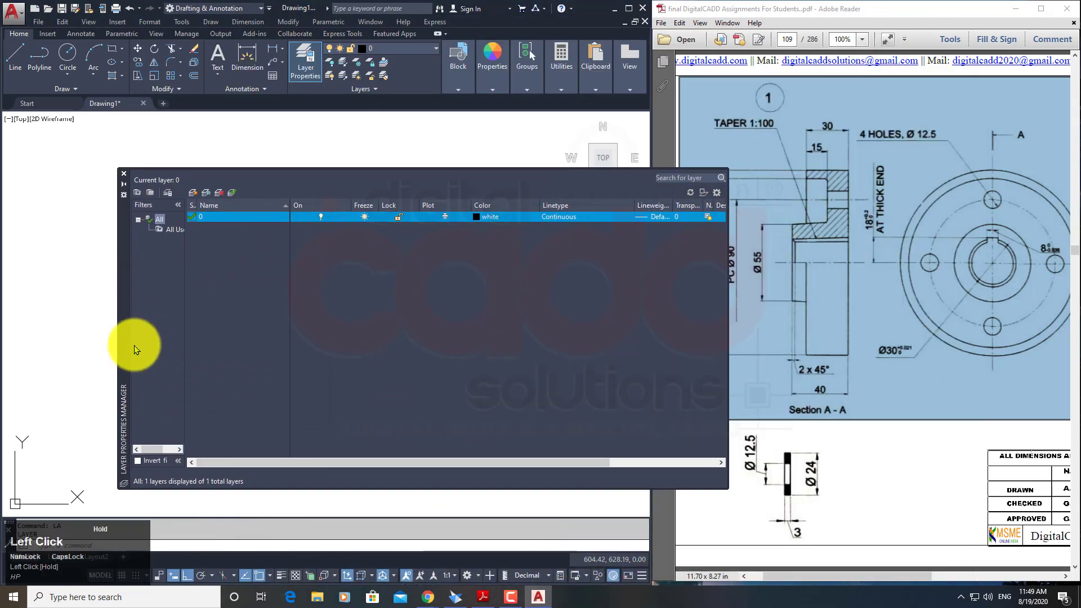
# Create a layer named 01.COMPONENTS with the Continuous linetype.
pyautogui.click(193, 197)
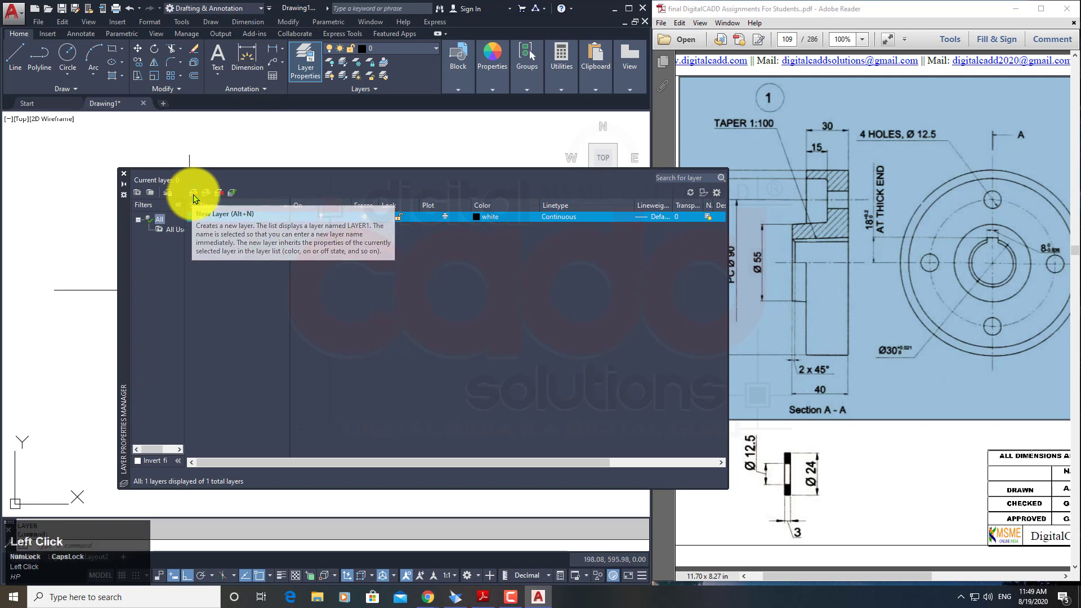
pyautogui.write('01')
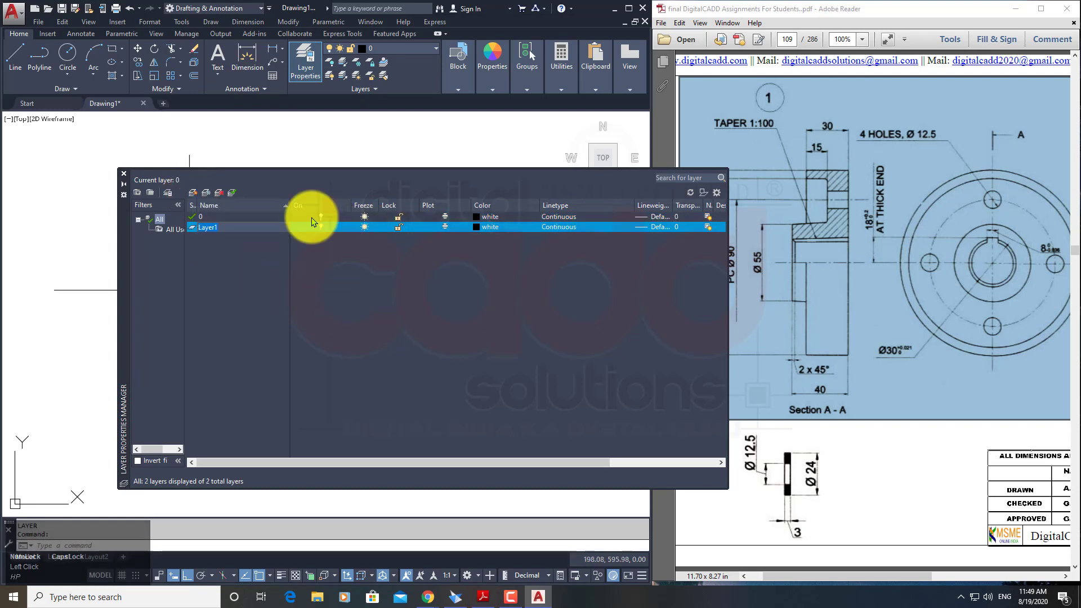
pyautogui.write('.COMPONENTS')
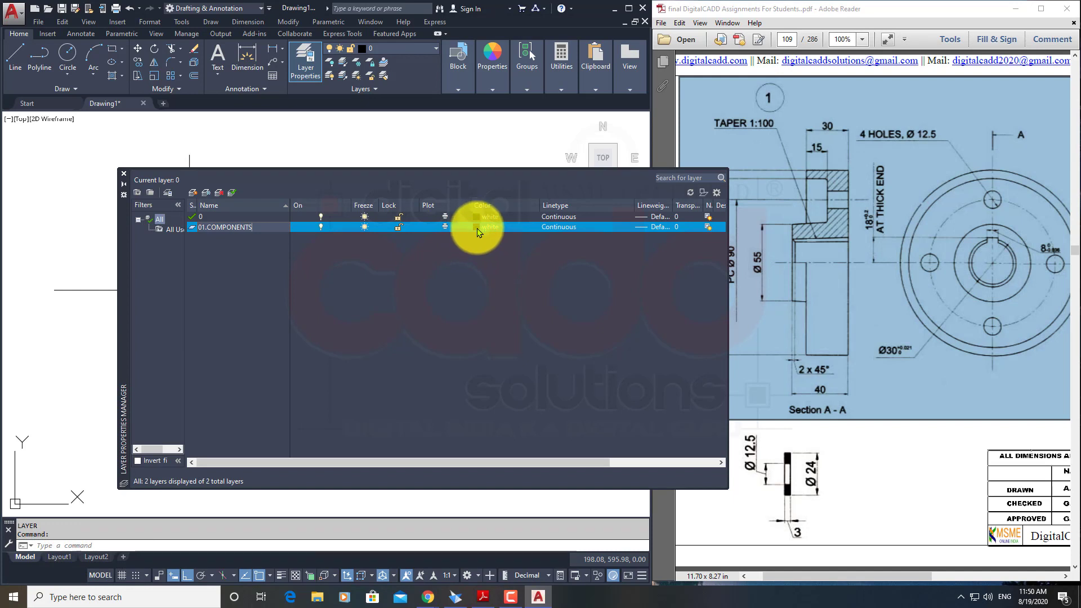
pyautogui.click(568, 228)
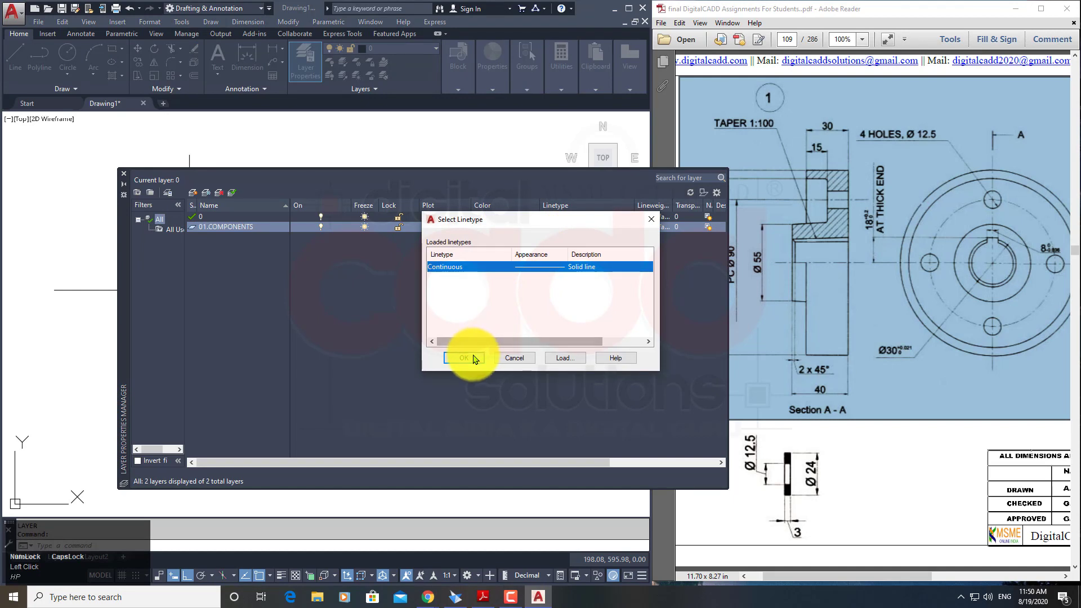
pyautogui.click(470, 355)
# Create a layer named "02.HIDDEN LINES." and set its colour to green.
pyautogui.click(193, 193)
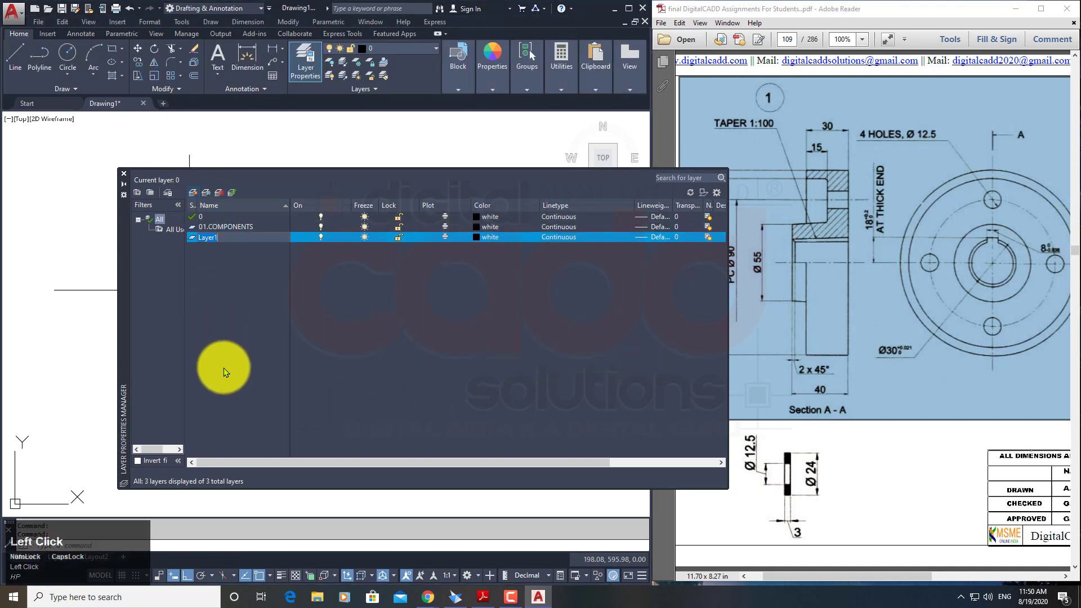
pyautogui.write('02.')
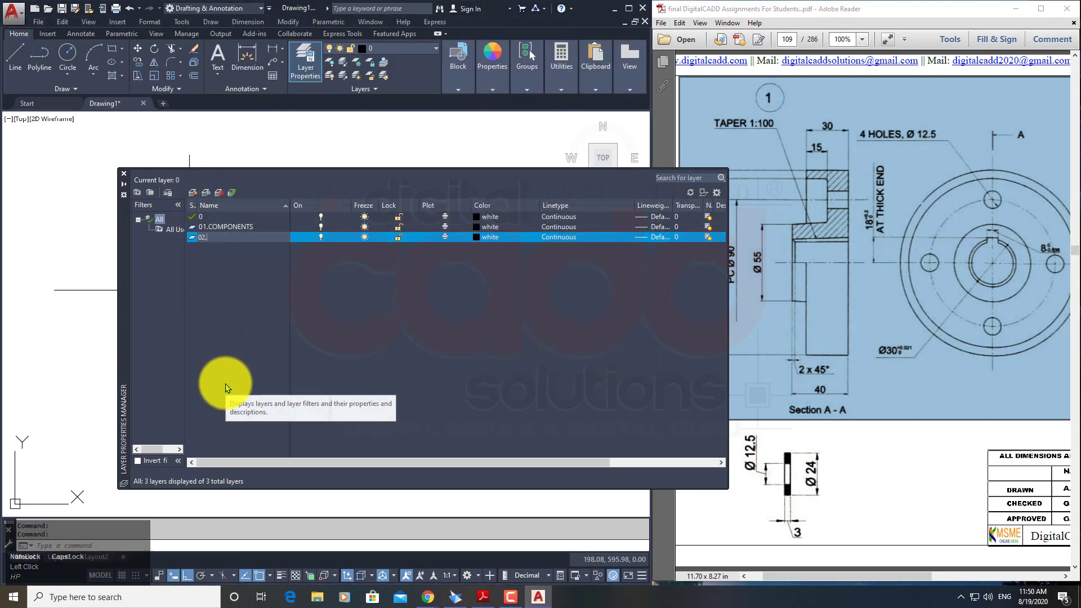
pyautogui.write('HIDDE')
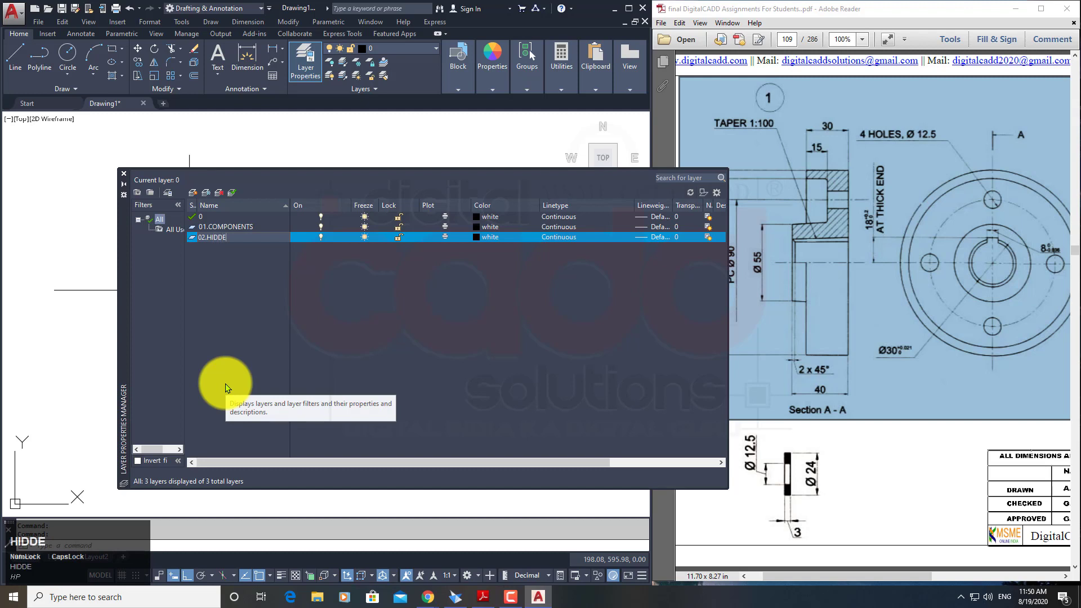
pyautogui.write('N LINES.')
pyautogui.press('Return')
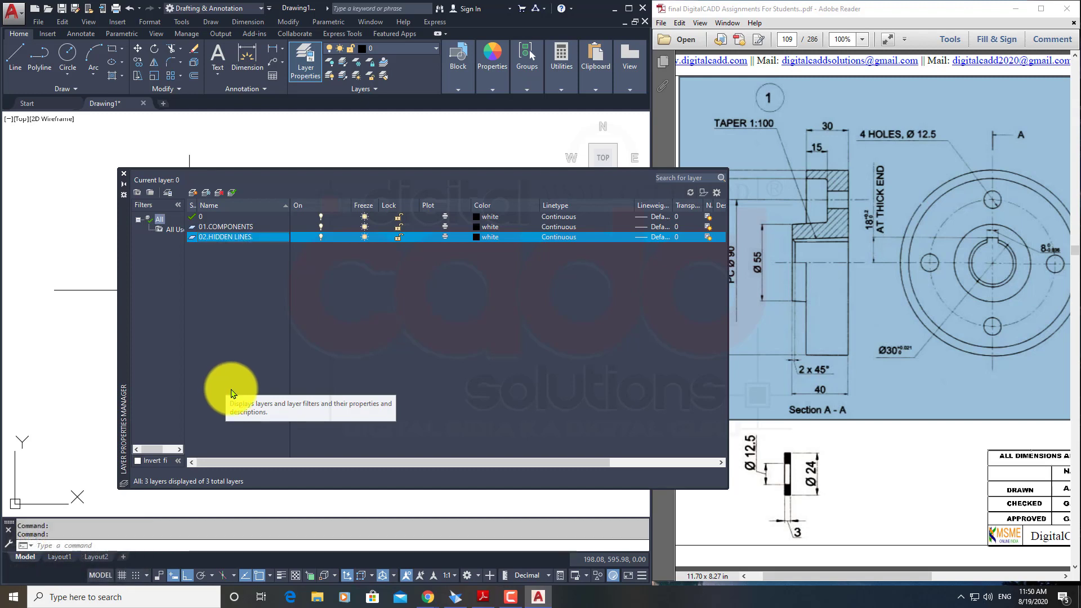
pyautogui.click(475, 240)
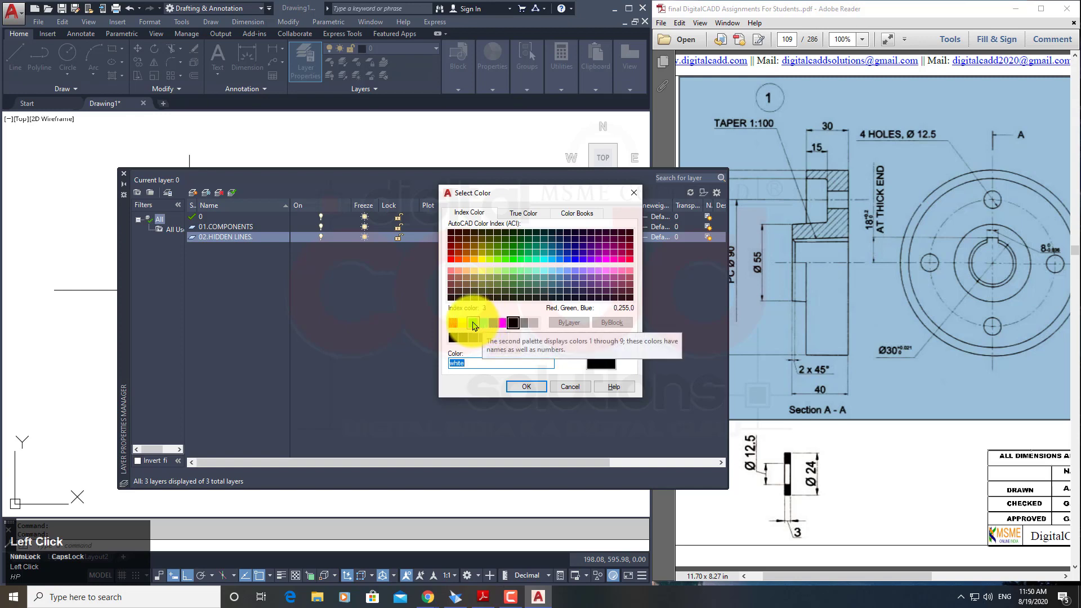
pyautogui.click(483, 326)
pyautogui.click(522, 386)
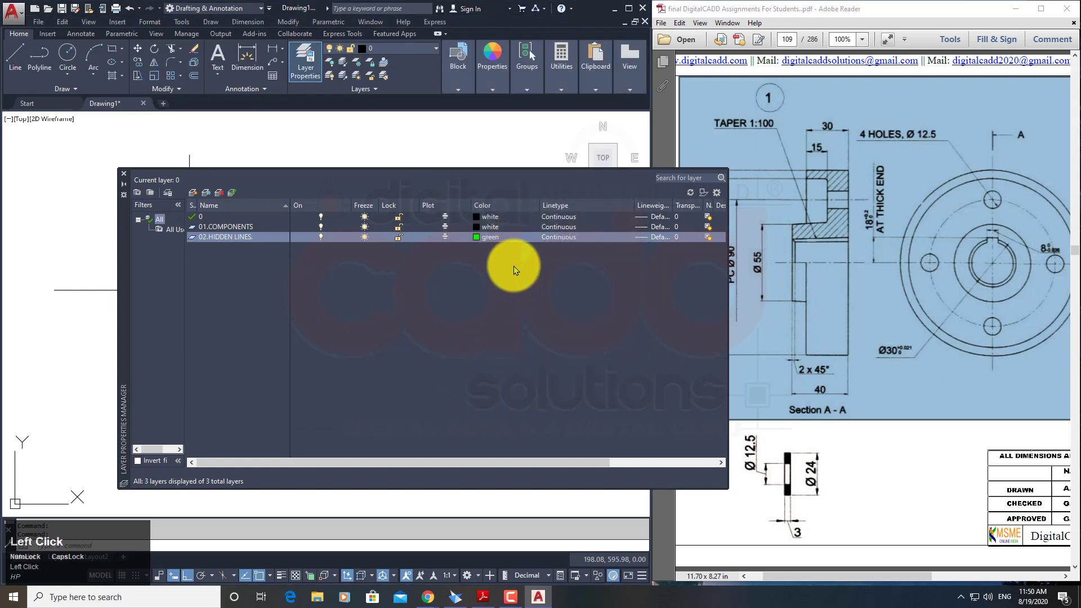
# Load the HIDDEN linetype from acad.lin and assign it to the hidden lines layer.
pyautogui.click(564, 237)
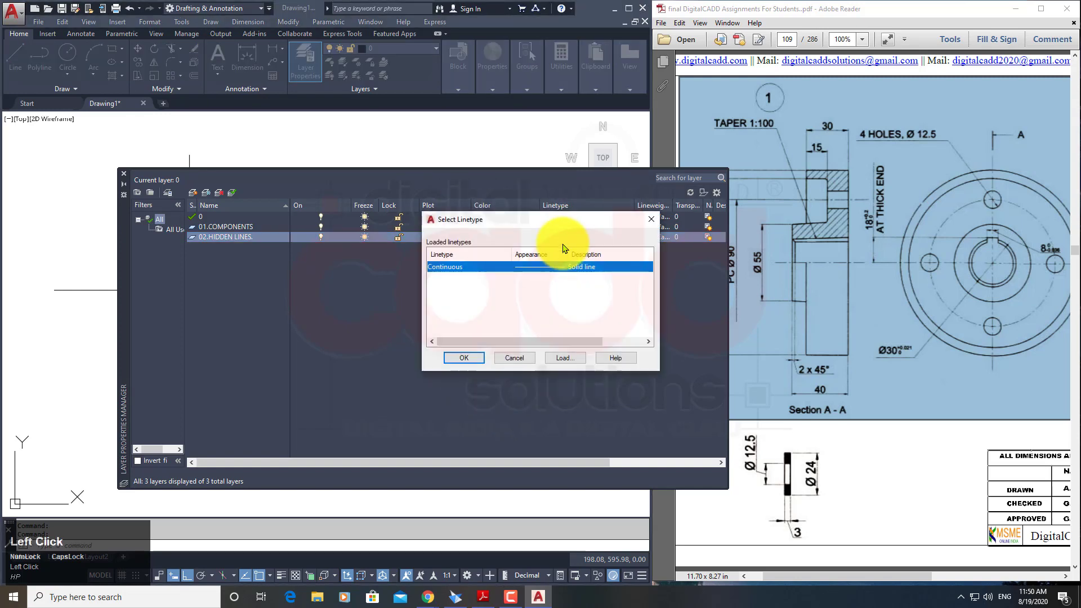
pyautogui.click(576, 360)
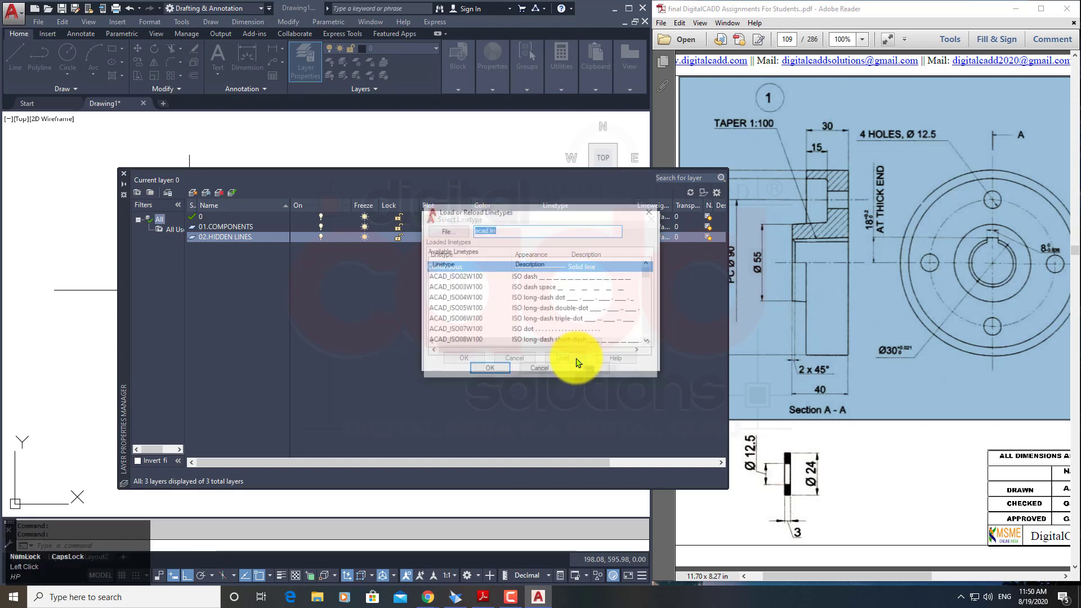
pyautogui.click(491, 308)
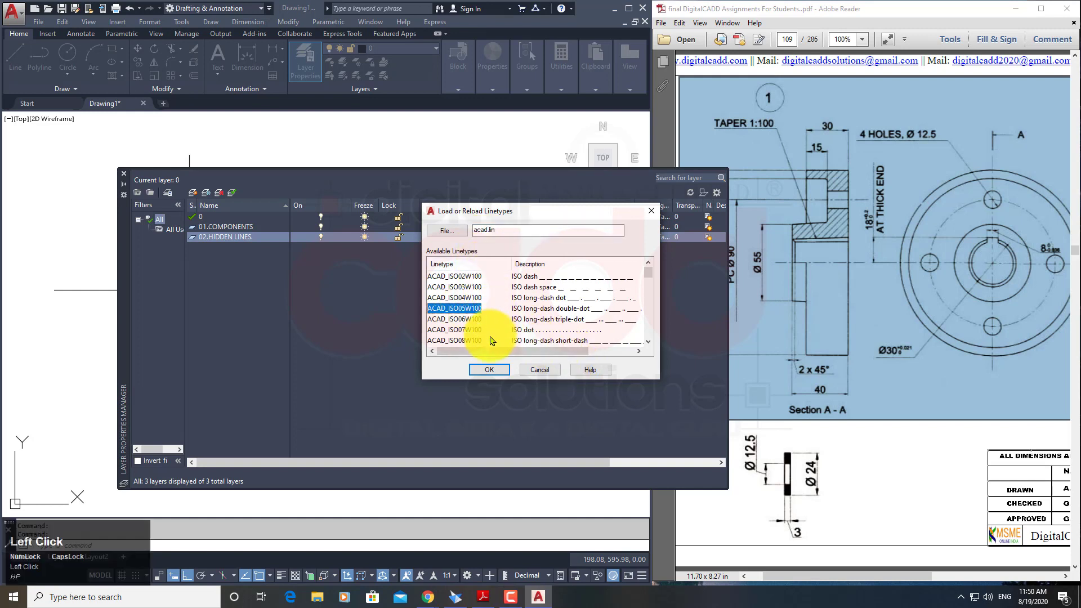
pyautogui.press('h')
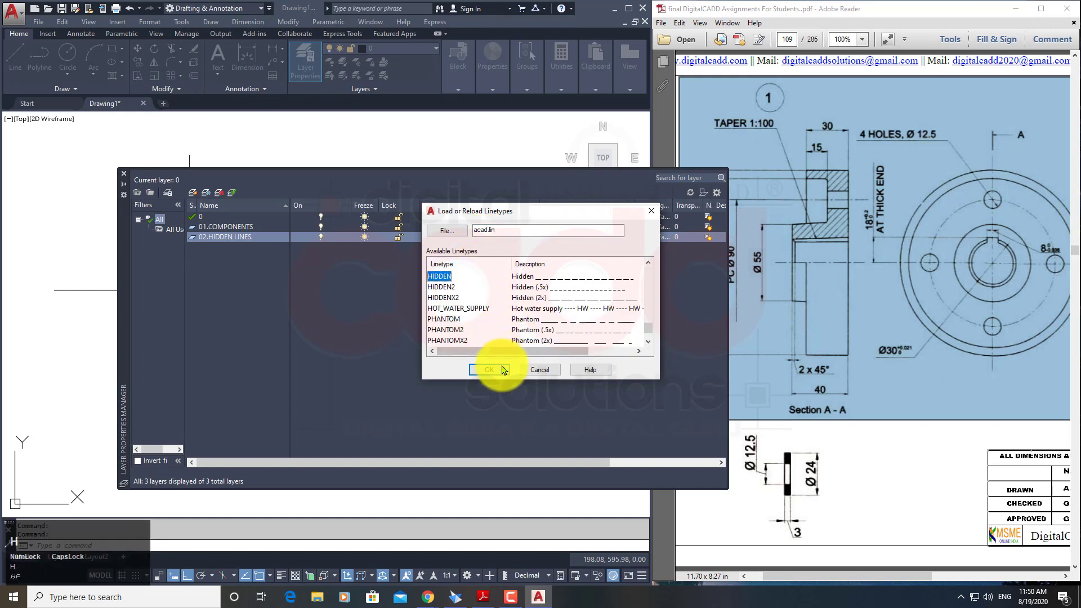
pyautogui.click(489, 369)
pyautogui.click(441, 278)
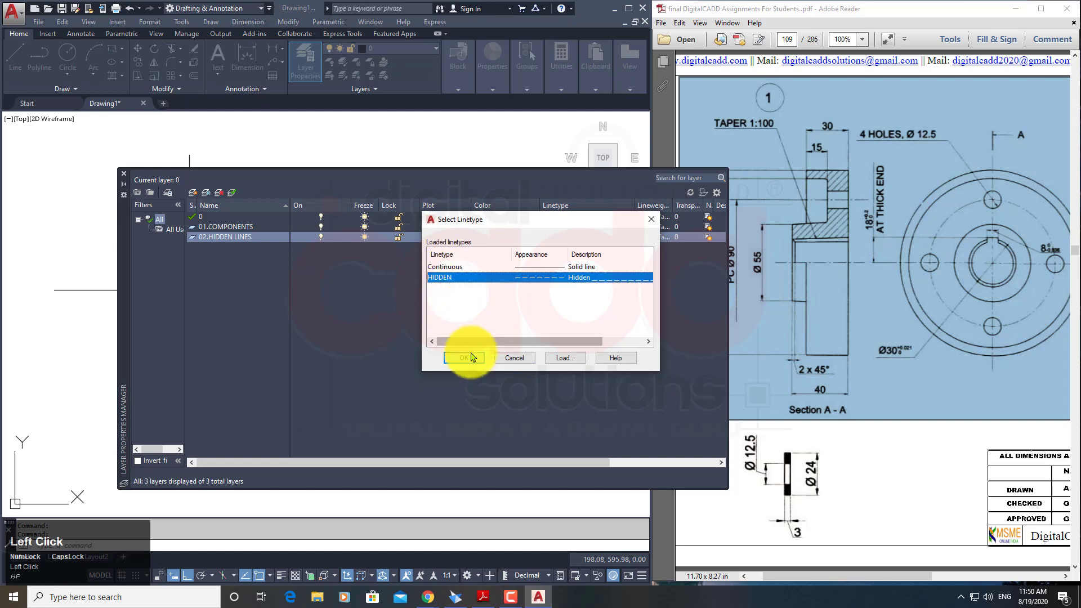
pyautogui.click(465, 359)
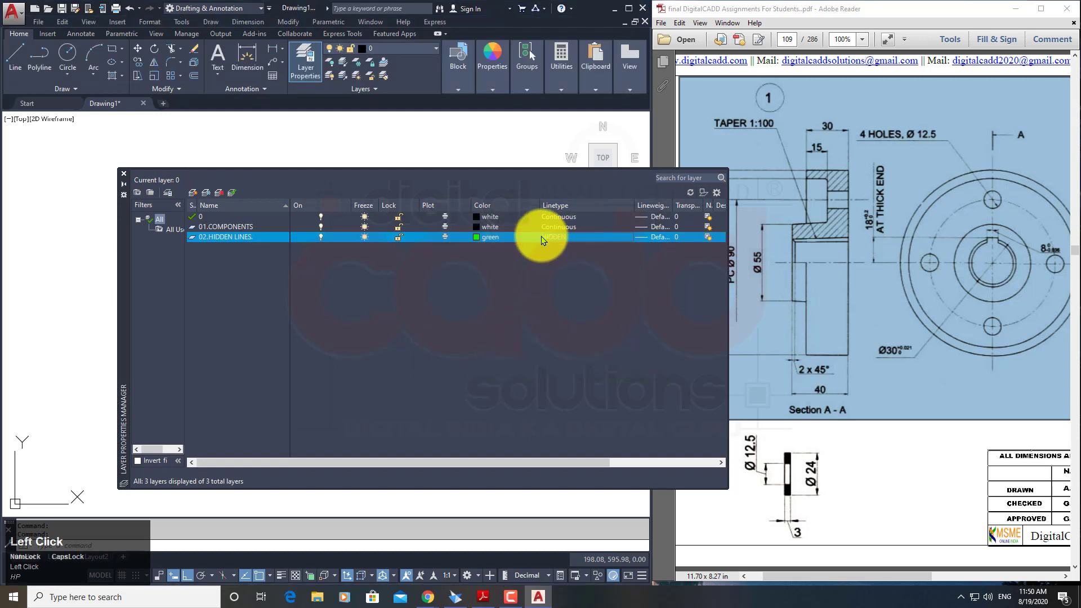
# Create a layer named "03.CENTRE LINES." and set its colour to red.
pyautogui.click(193, 193)
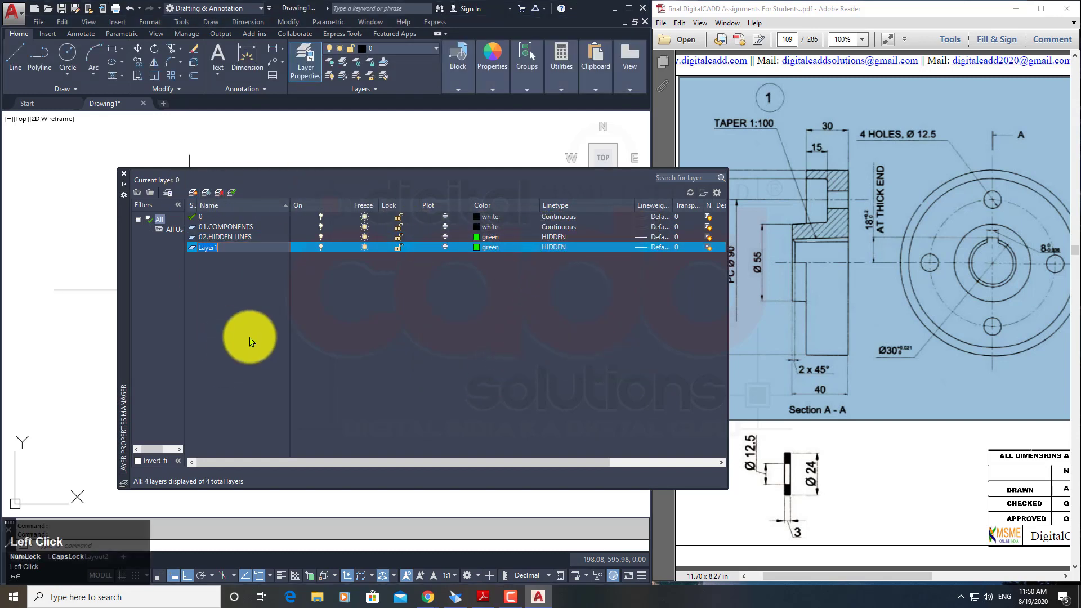
pyautogui.write('03.C')
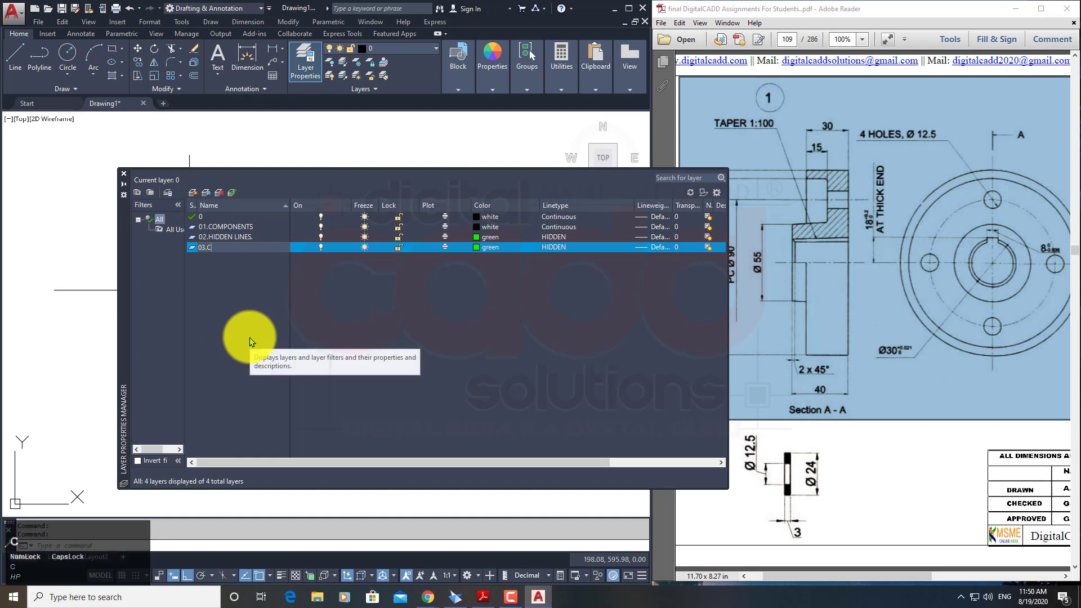
pyautogui.write('ENTRE LINES.')
pyautogui.press('Return')
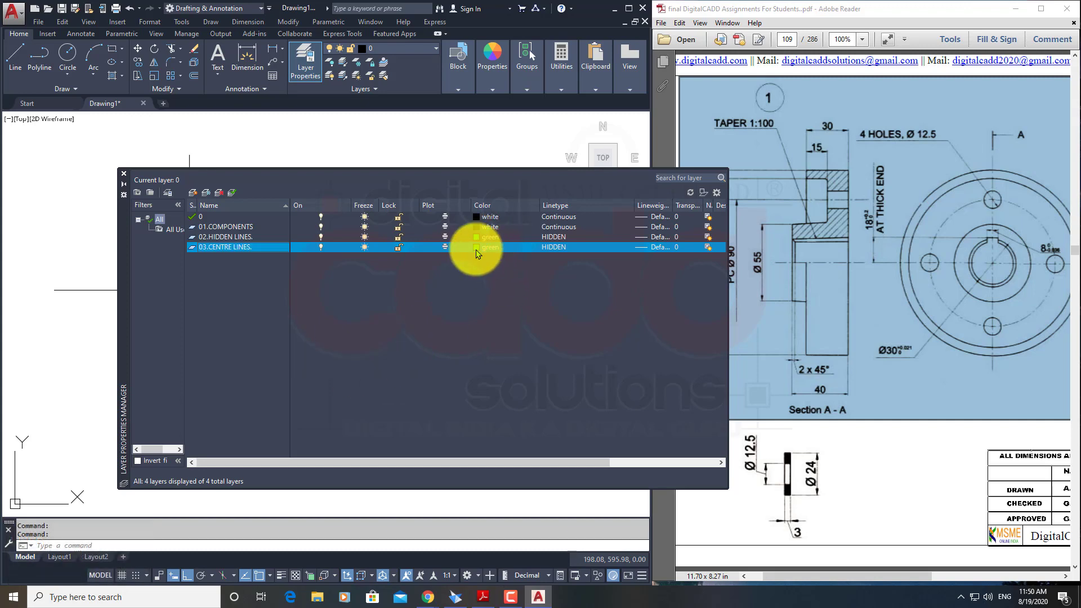
pyautogui.click(475, 249)
pyautogui.click(453, 323)
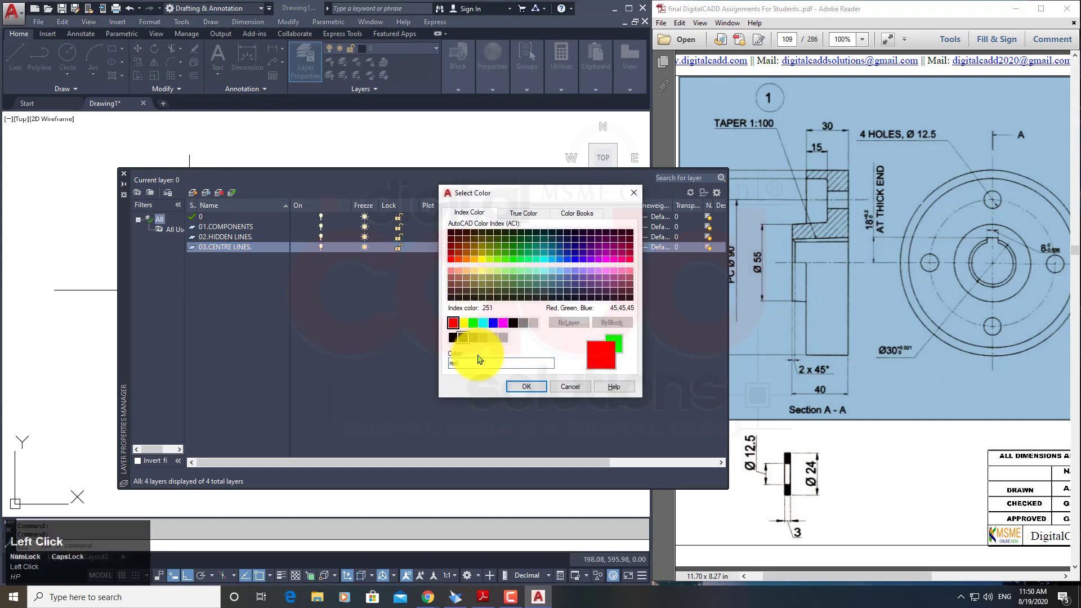
pyautogui.click(528, 387)
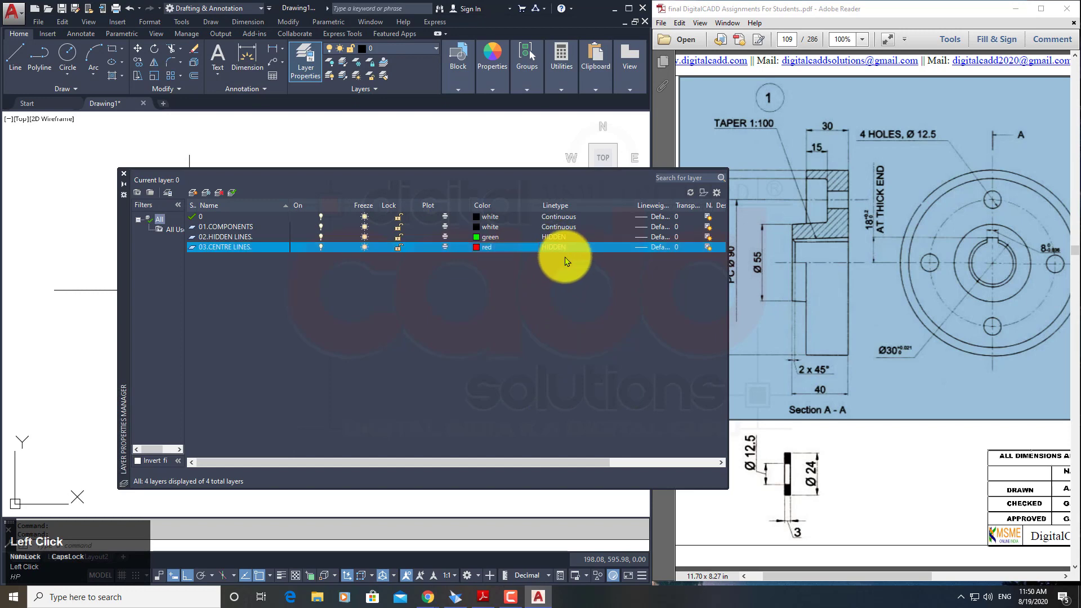
# Load the CENTER linetype from acad.lin and assign it to the centre lines layer.
pyautogui.click(566, 261)
pyautogui.click(569, 357)
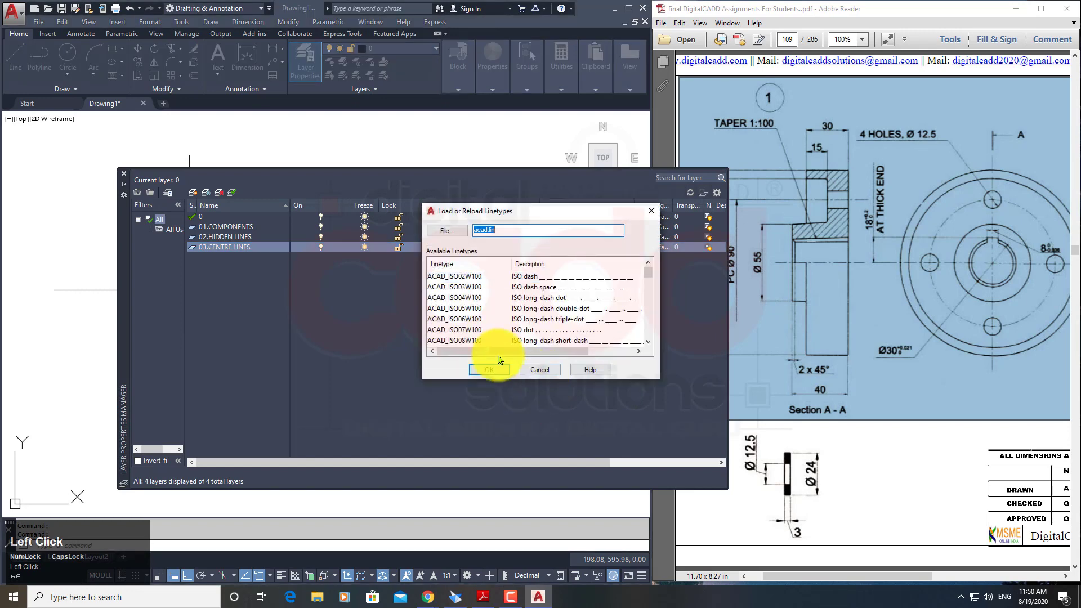
pyautogui.click(461, 326)
pyautogui.press('c')
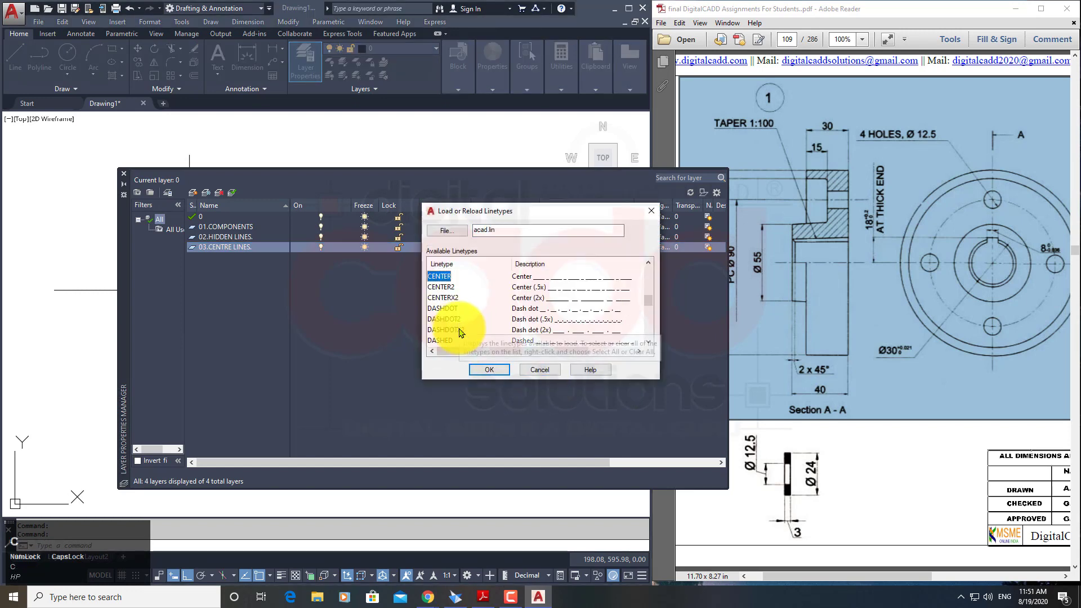
pyautogui.click(488, 369)
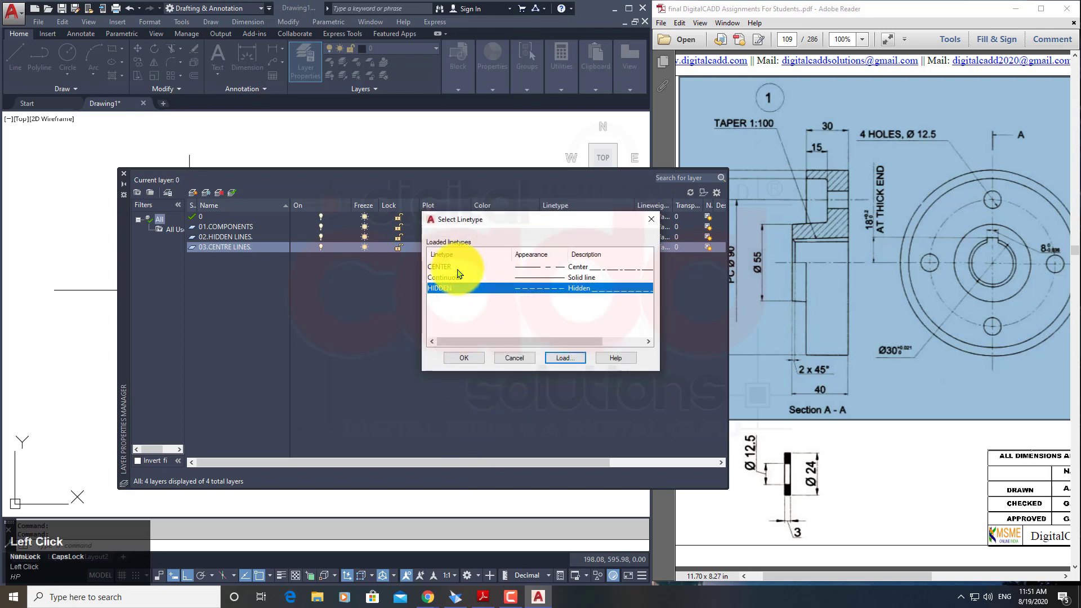
pyautogui.click(457, 268)
pyautogui.click(464, 357)
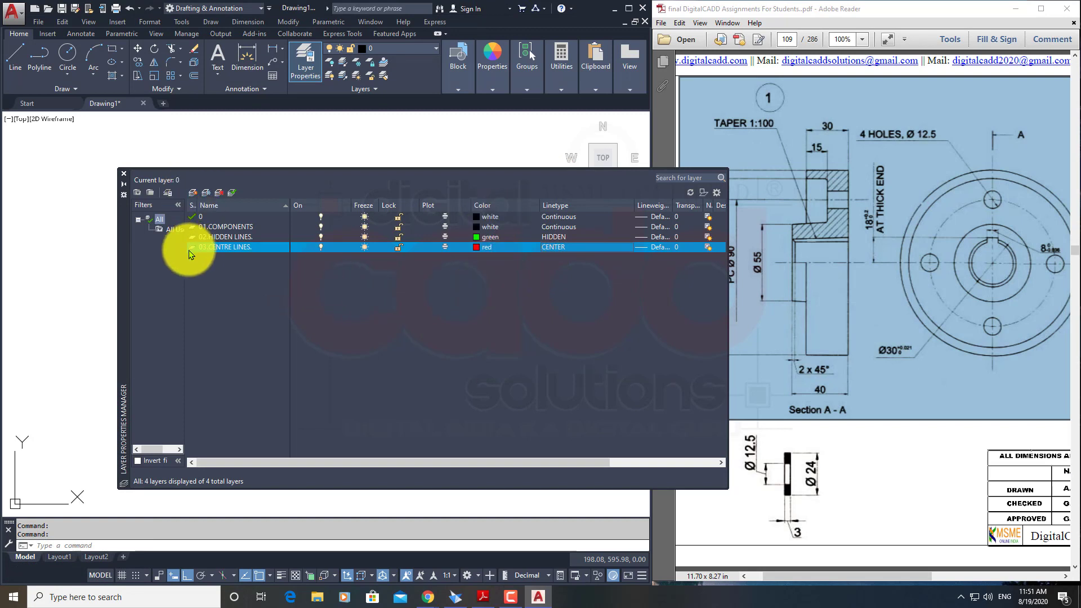
# Create a layer named "04. DIMENSIONS." and set its colour to blue.
pyautogui.click(193, 193)
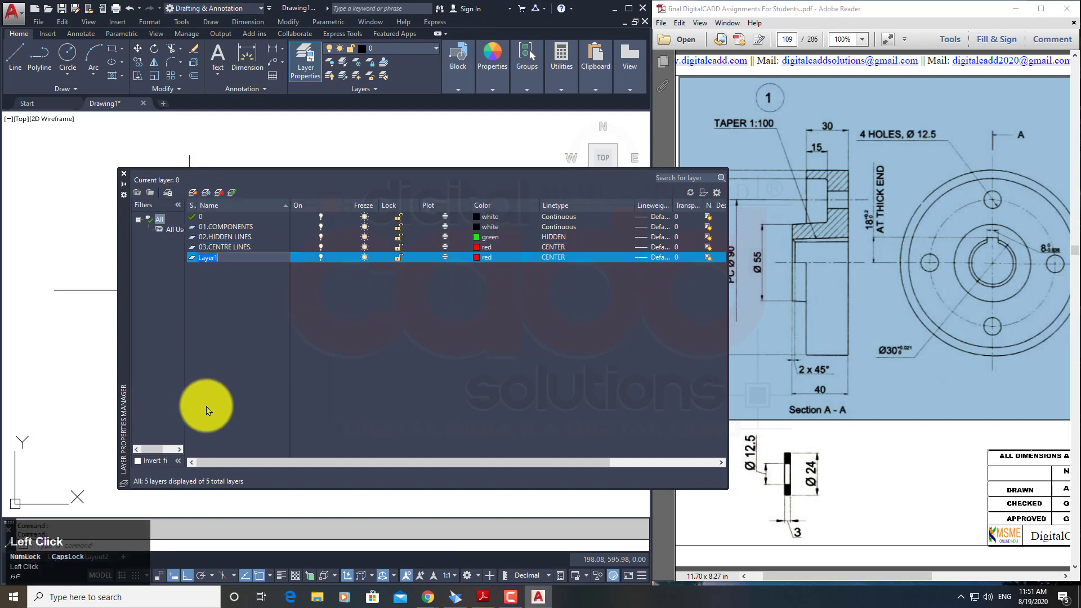
pyautogui.write('04.')
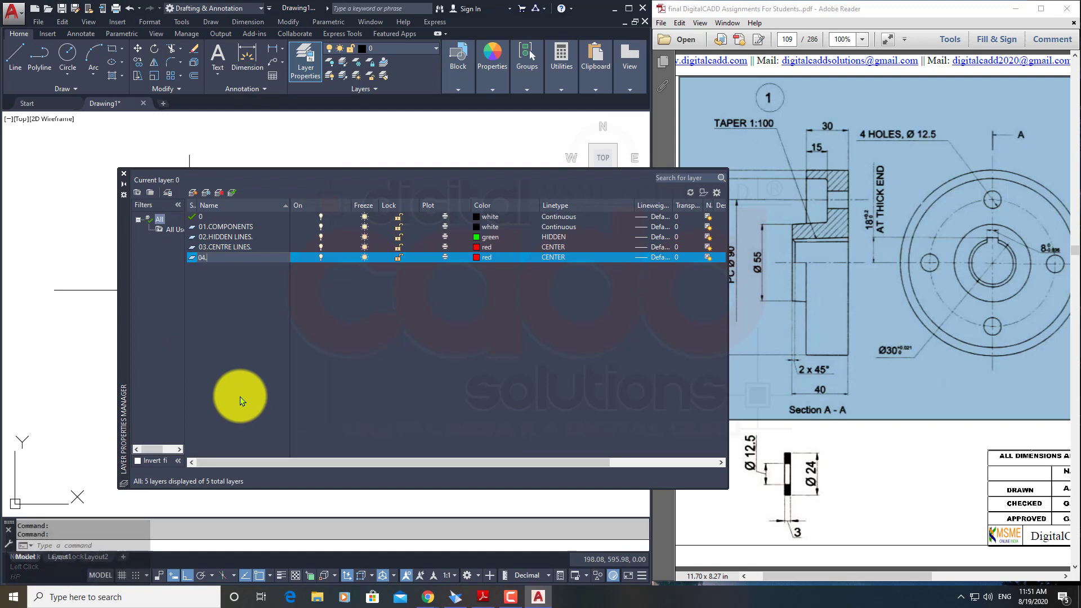
pyautogui.write(' DIMENSIONA')
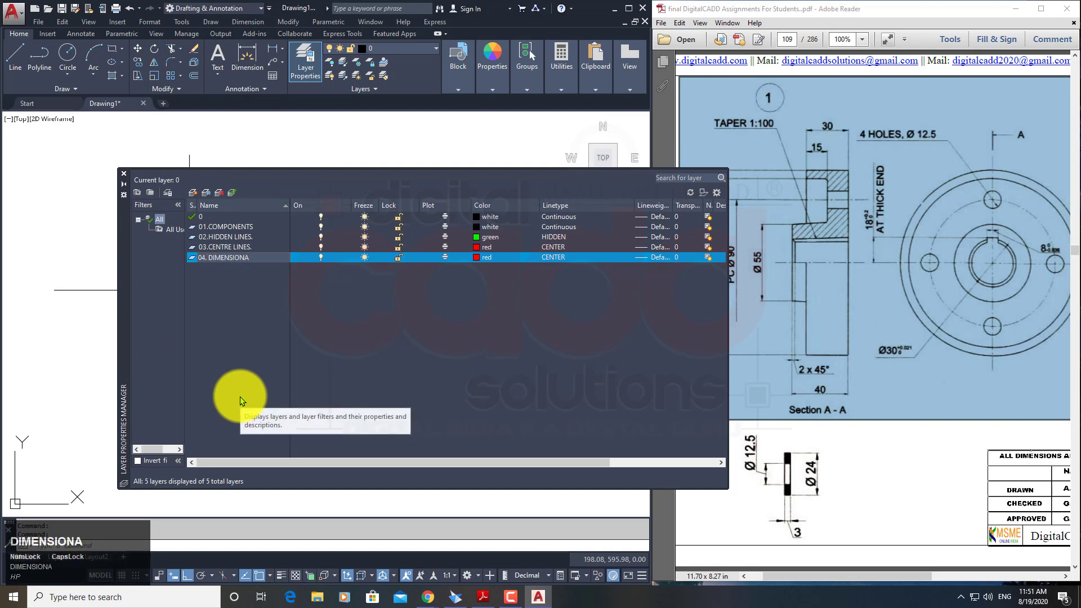
pyautogui.press('BackSpace')
pyautogui.write('S.')
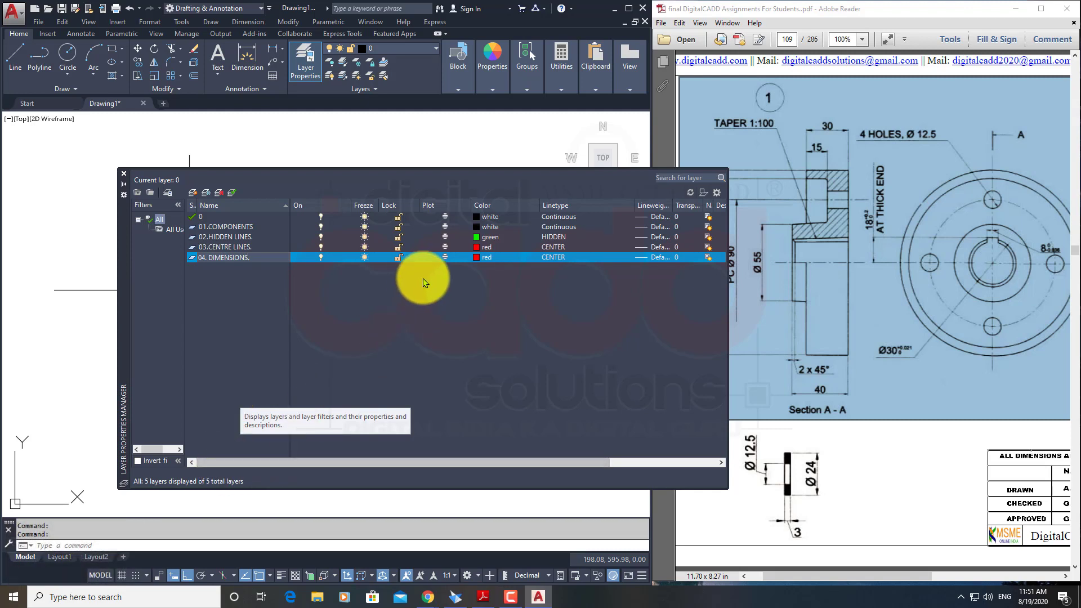
pyautogui.click(479, 258)
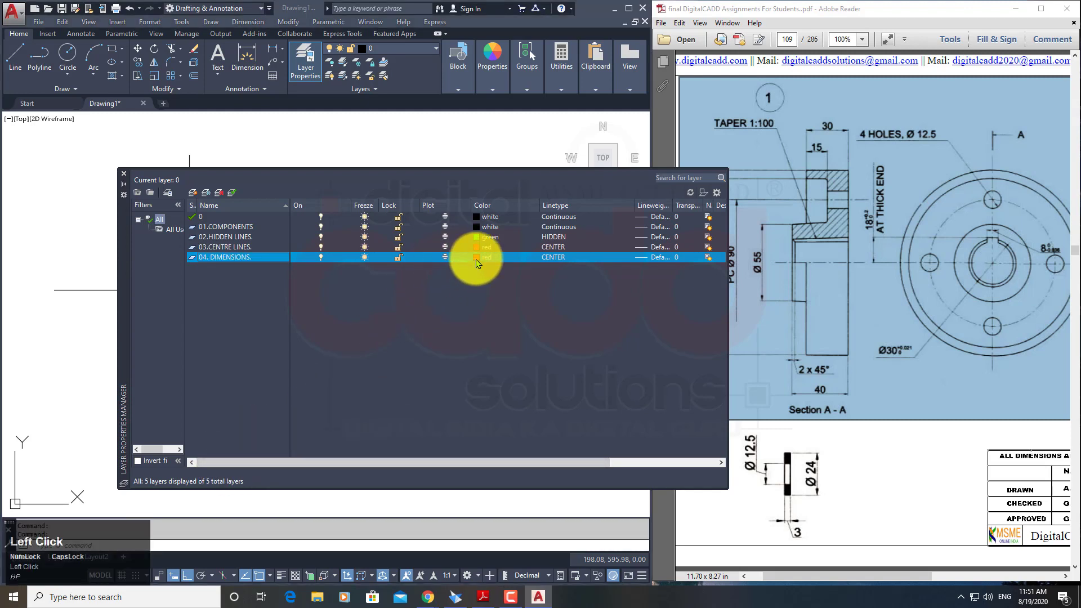
pyautogui.click(492, 323)
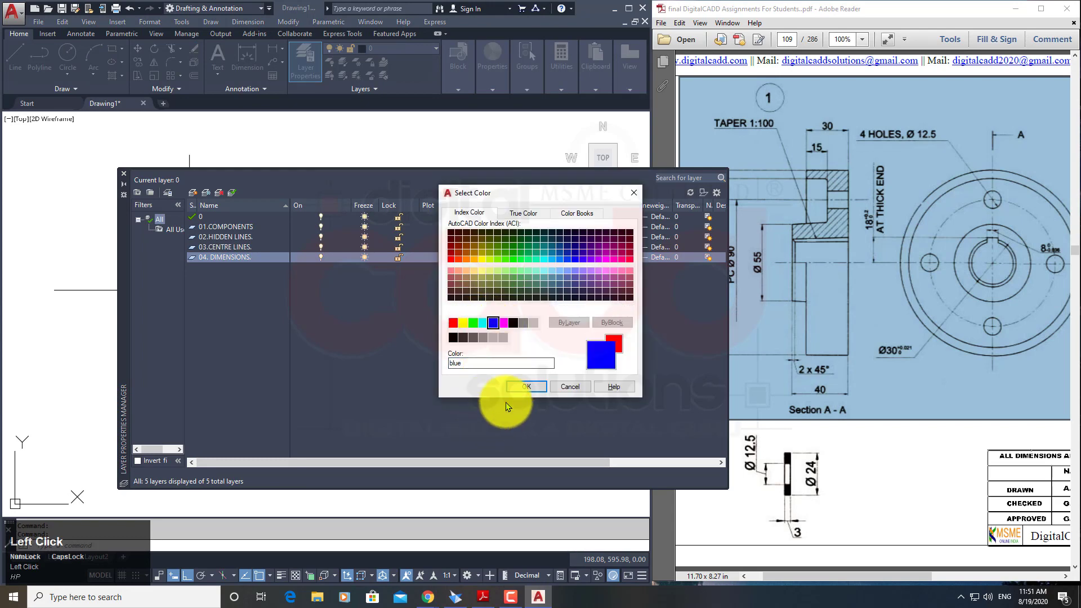
pyautogui.click(527, 388)
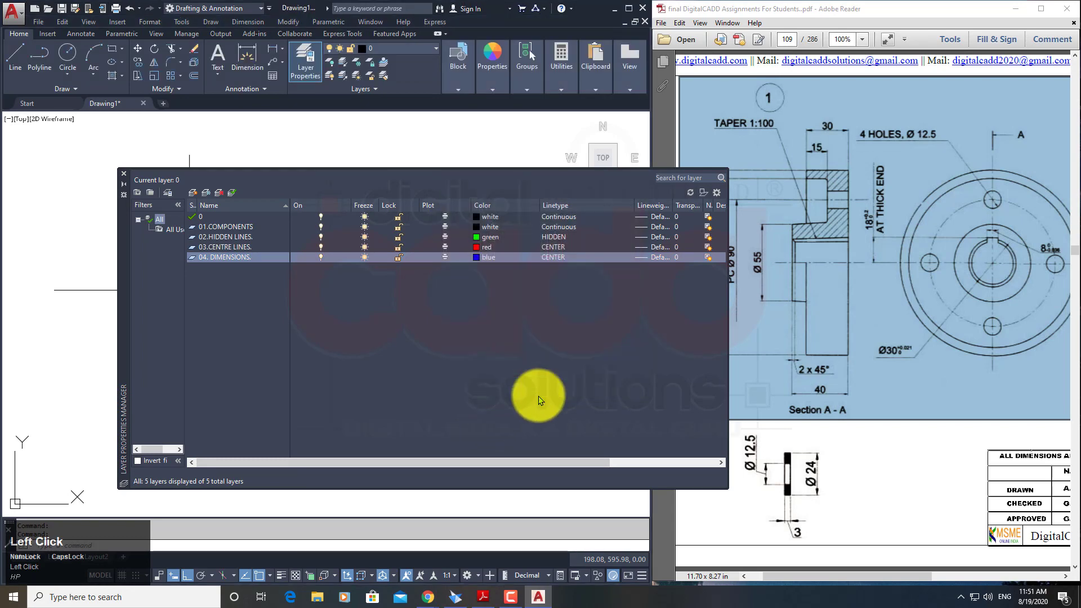
# Assign the Continuous linetype to the dimensions layer.
pyautogui.click(552, 258)
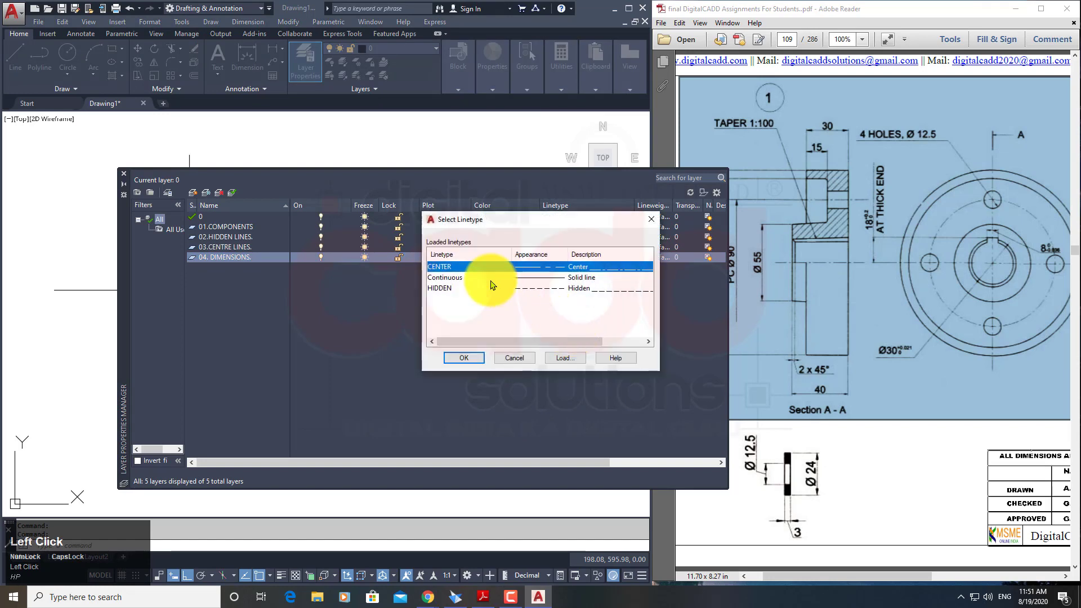
pyautogui.click(457, 278)
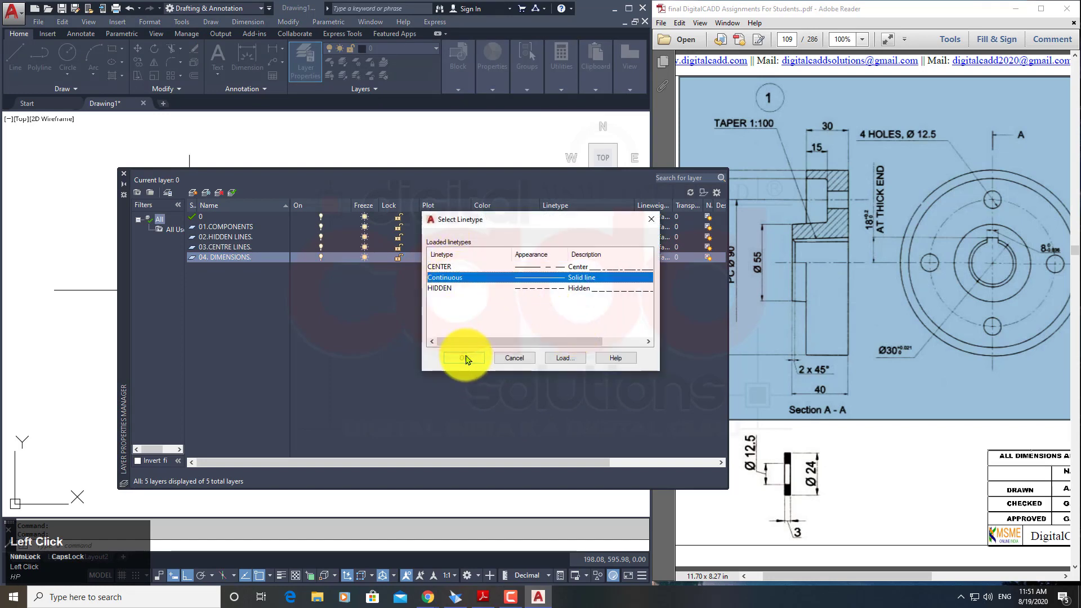
pyautogui.click(464, 359)
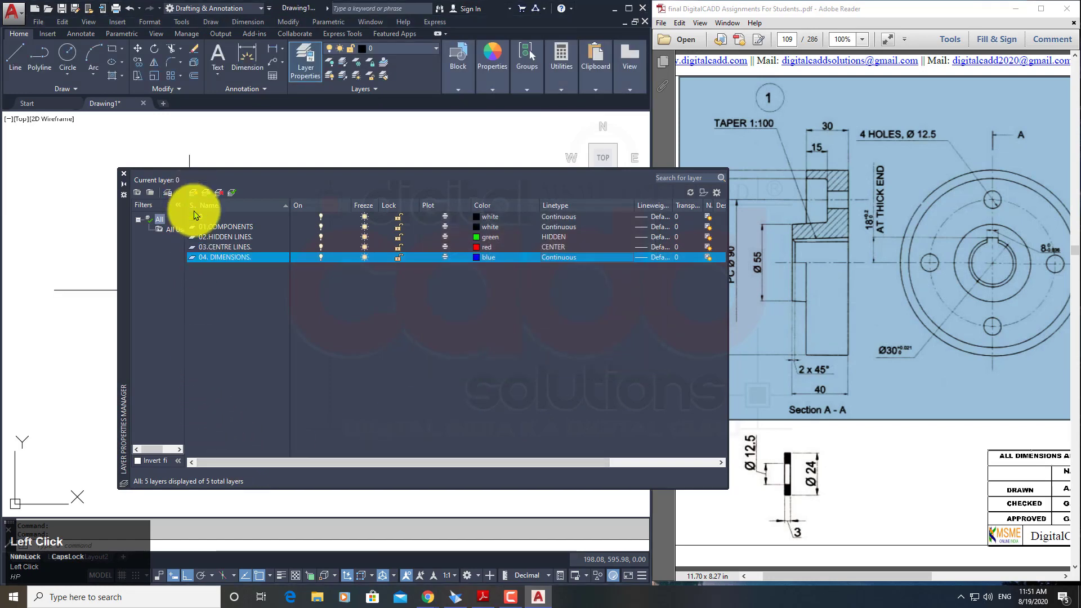
# Create a layer named "05.SHEET." and set its colour to index colour 96.
pyautogui.click(193, 192)
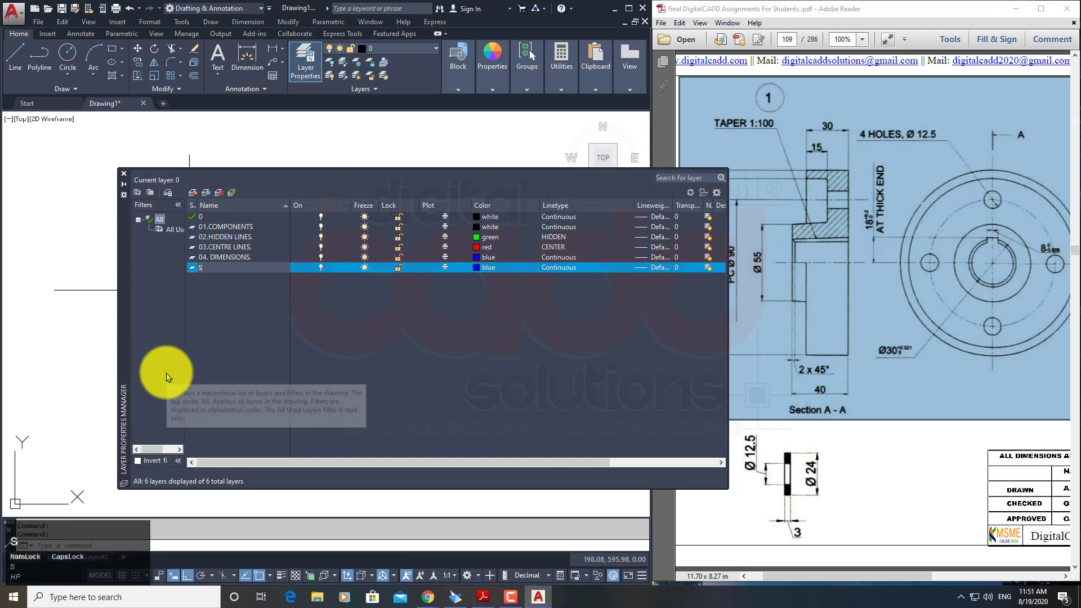
pyautogui.write('SHEET')
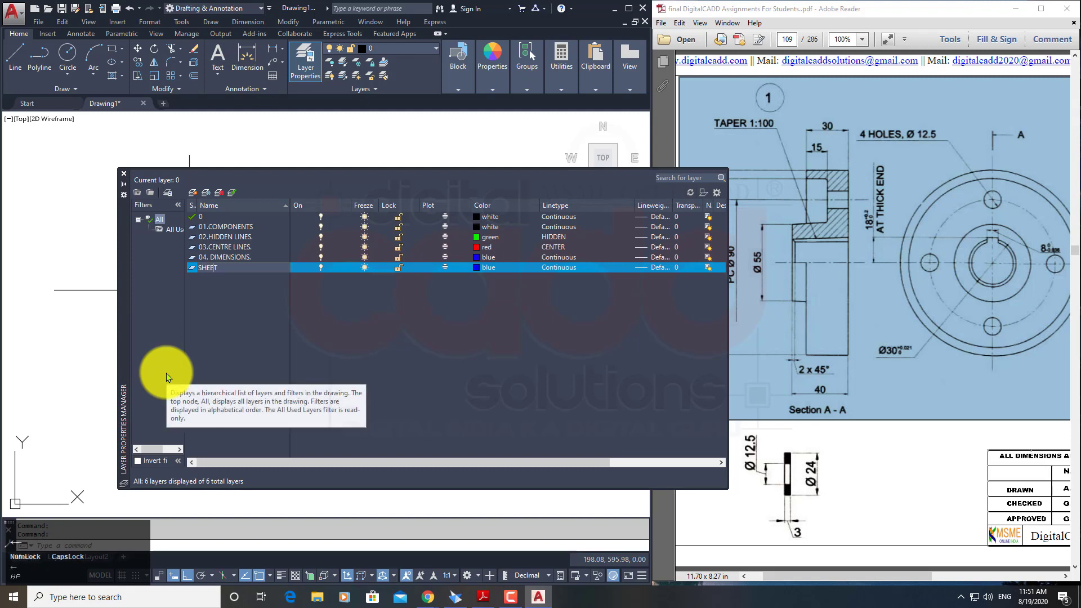
pyautogui.press('Home')
pyautogui.write('05.')
pyautogui.press('Right')
pyautogui.press('Right')
pyautogui.press('Right')
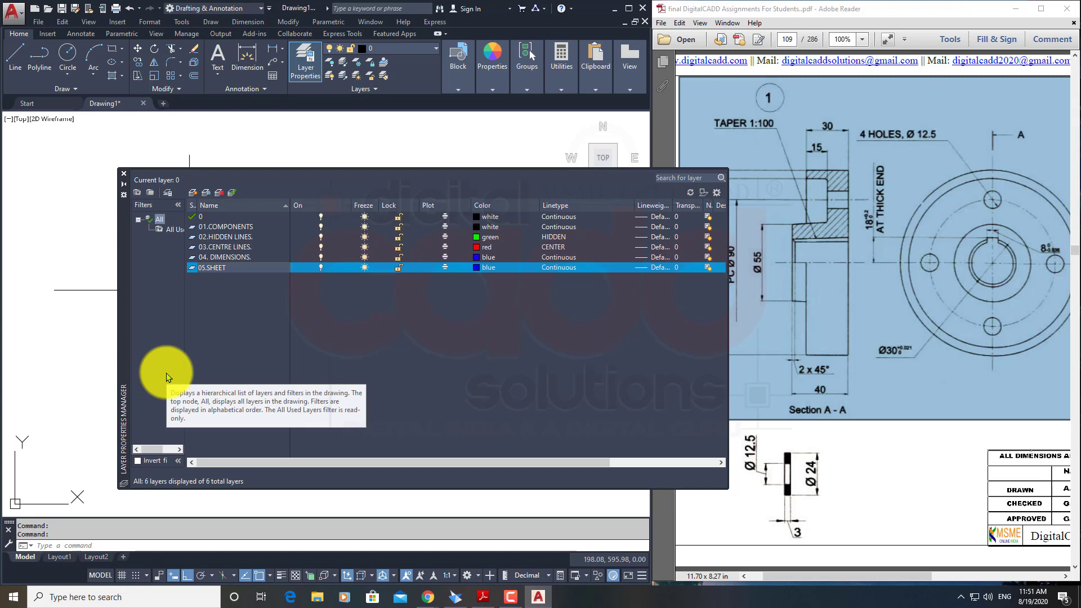
pyautogui.write('.')
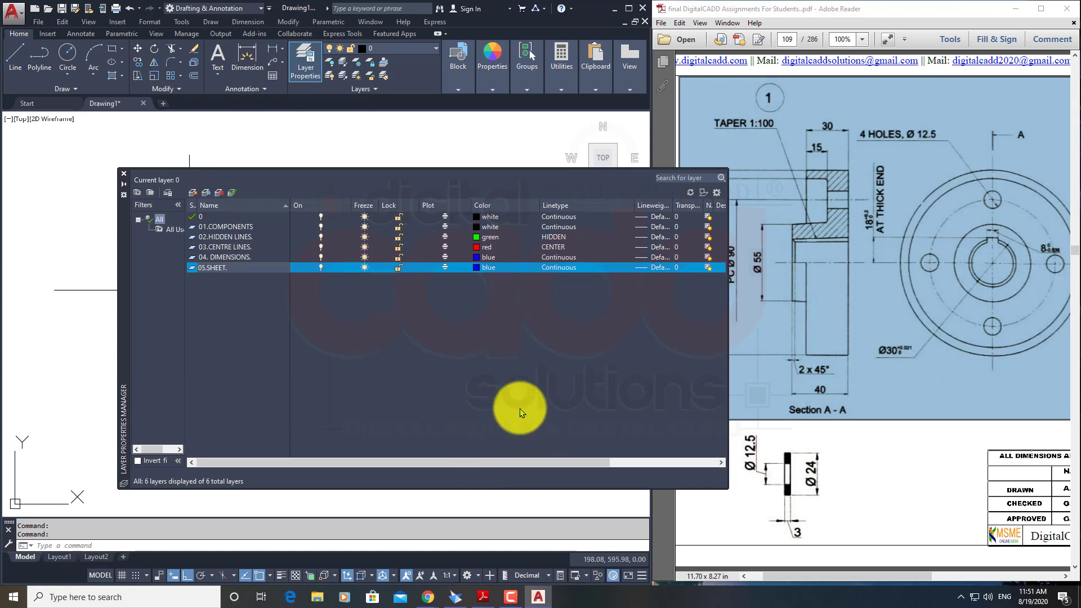
pyautogui.click(474, 268)
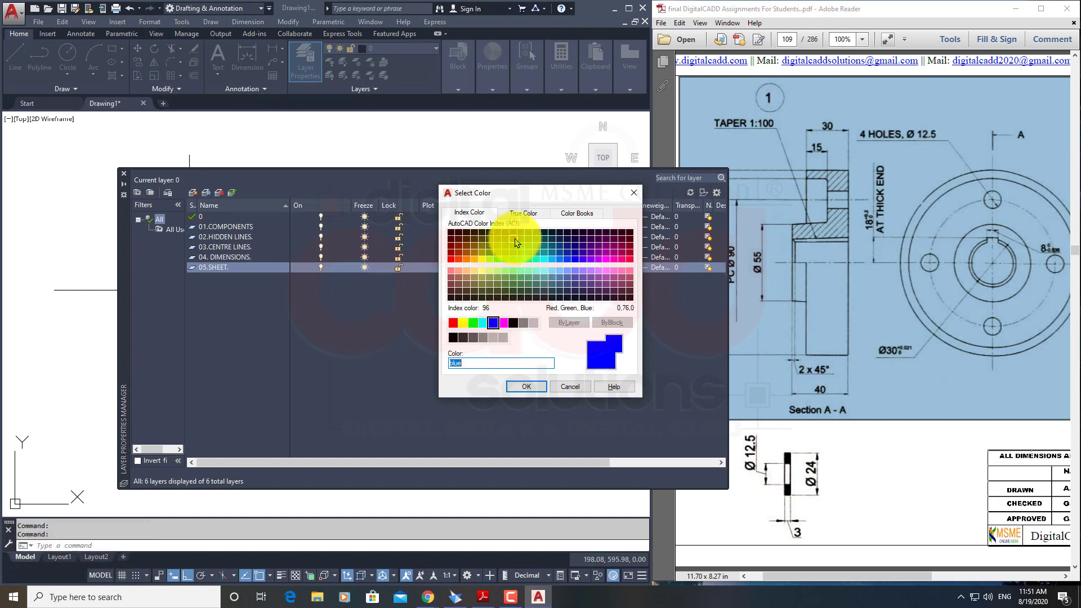
pyautogui.click(518, 254)
pyautogui.click(524, 386)
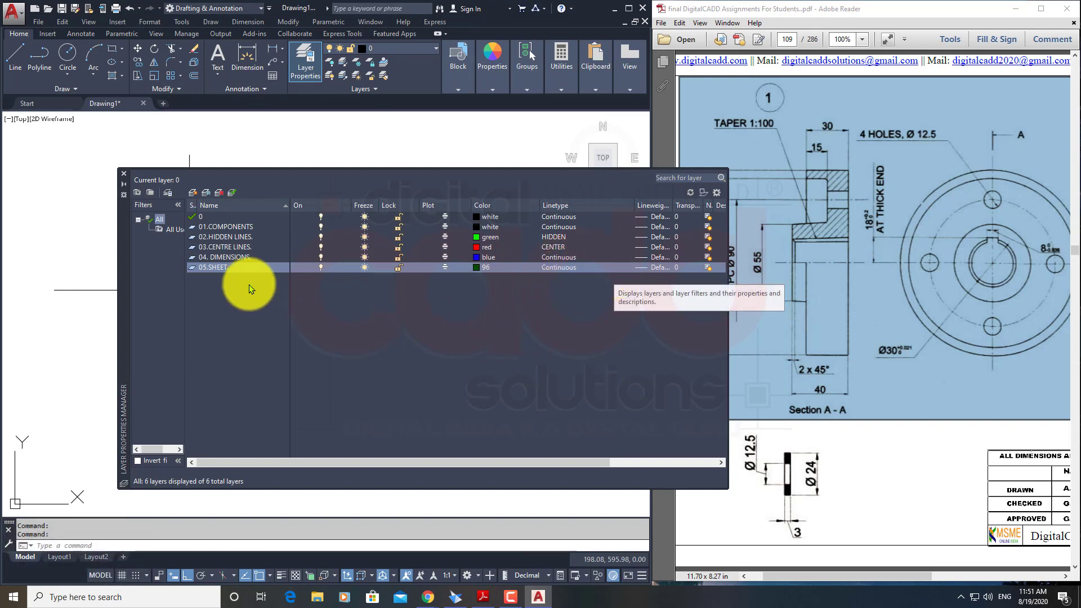
# Create a layer named "06.PART LIST." with index colour 144 and the Continuous linetype.
pyautogui.click(191, 193)
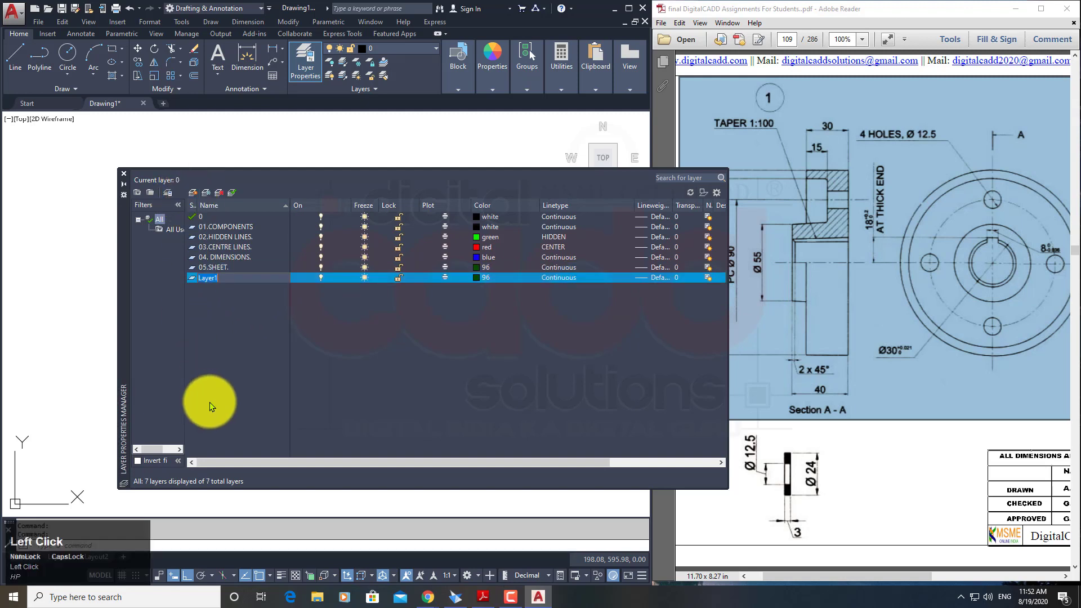
pyautogui.write('06.P')
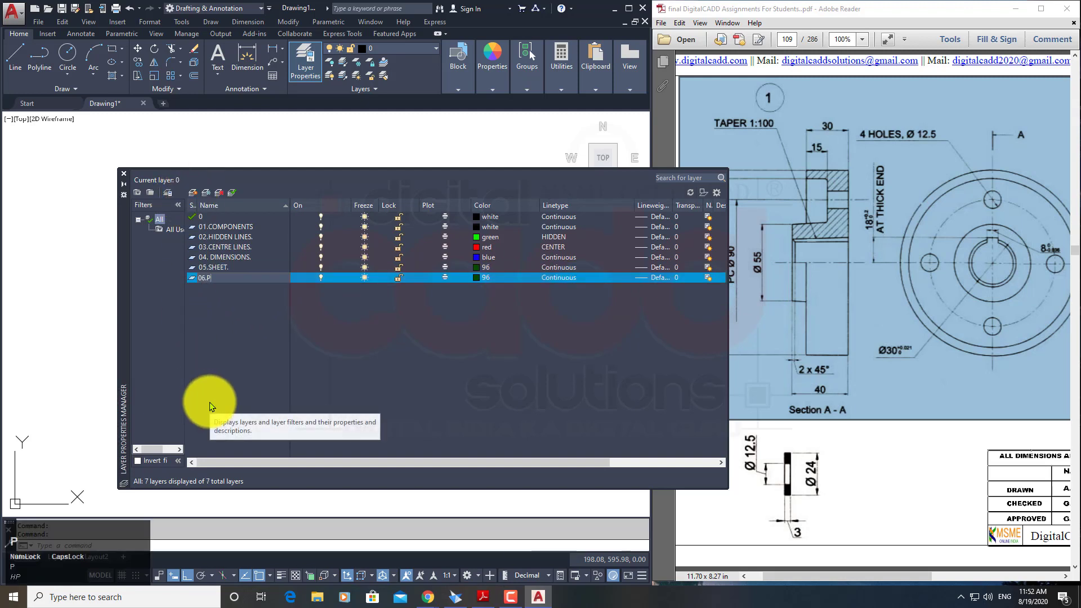
pyautogui.write('ART LIST.')
pyautogui.press('Return')
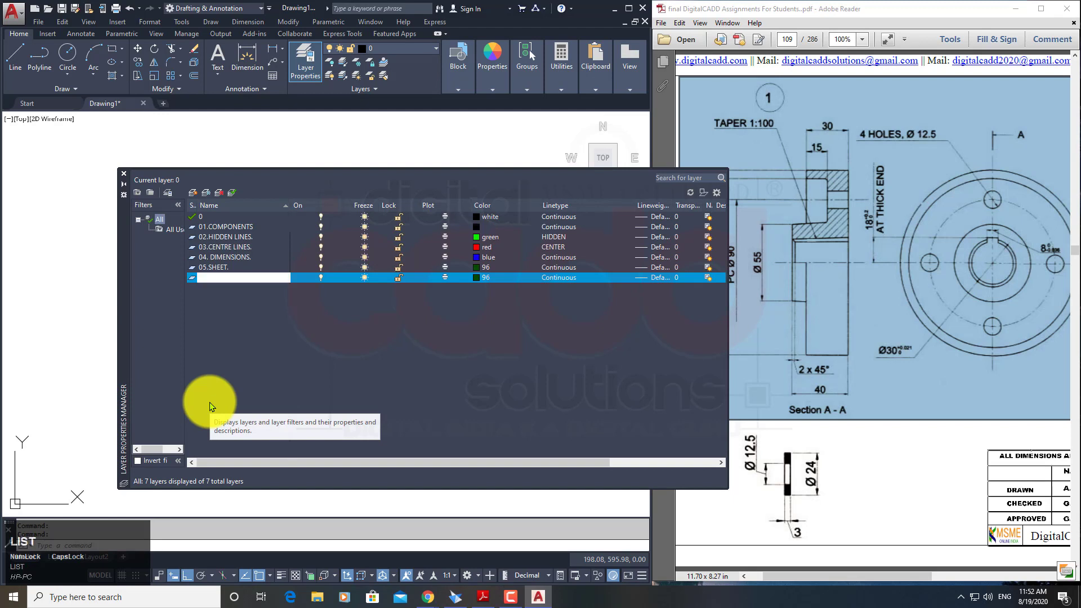
pyautogui.click(478, 276)
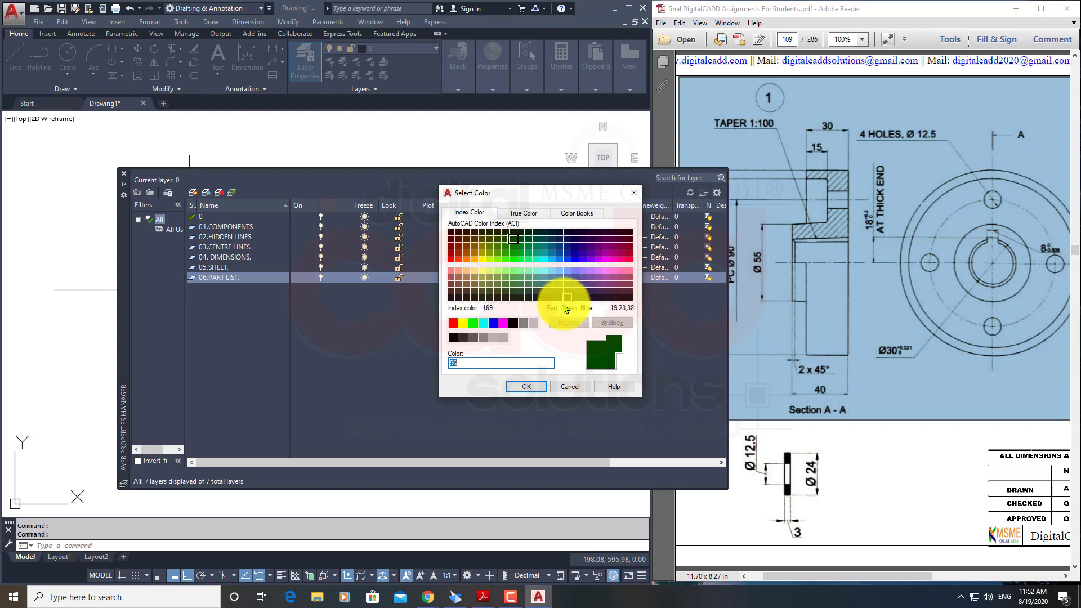
pyautogui.click(552, 246)
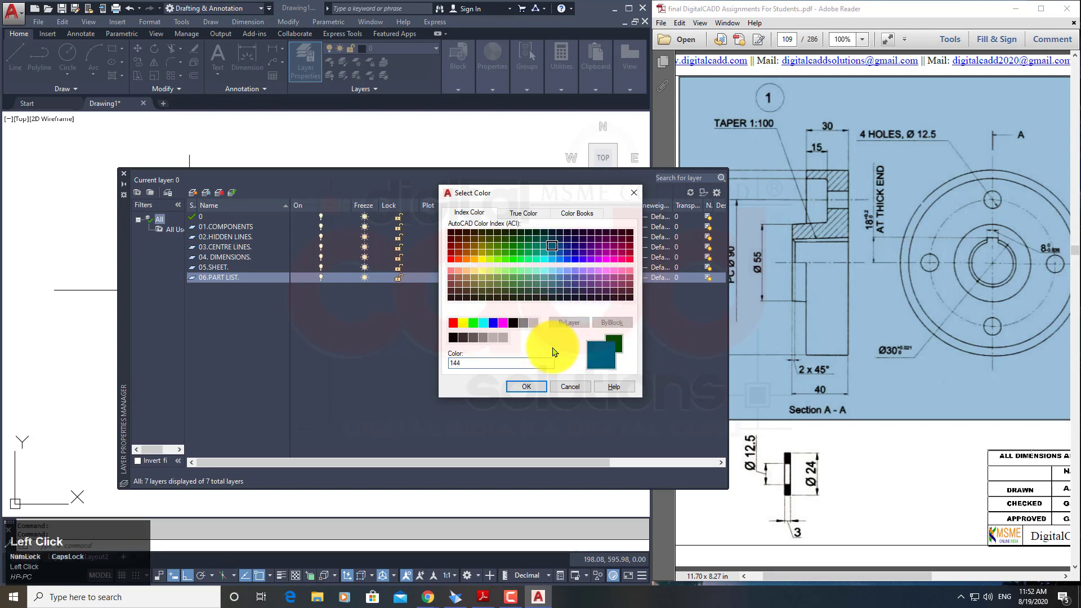
pyautogui.click(527, 387)
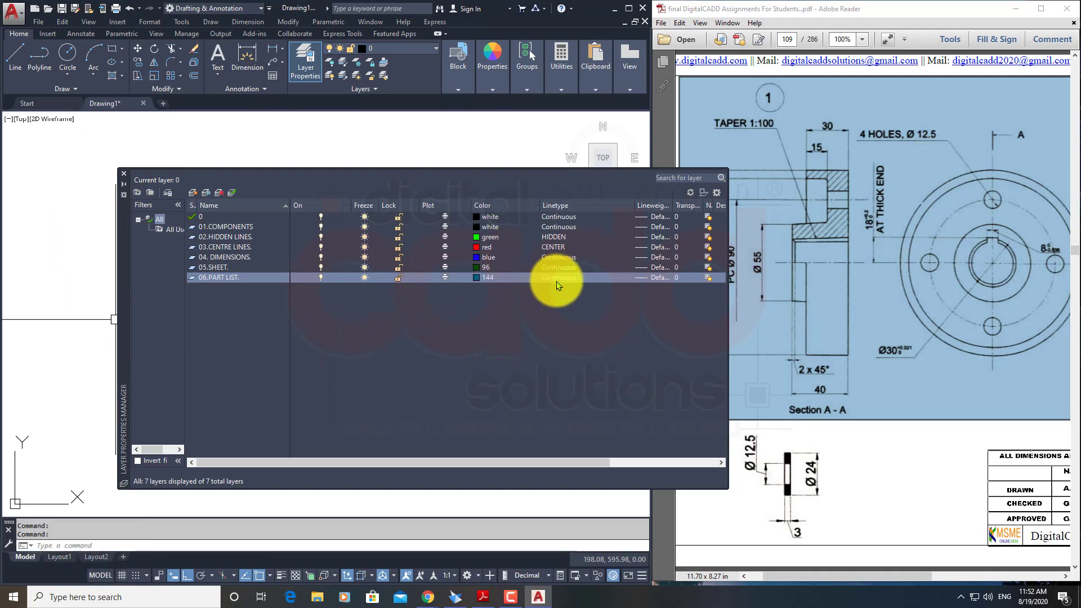
pyautogui.click(536, 277)
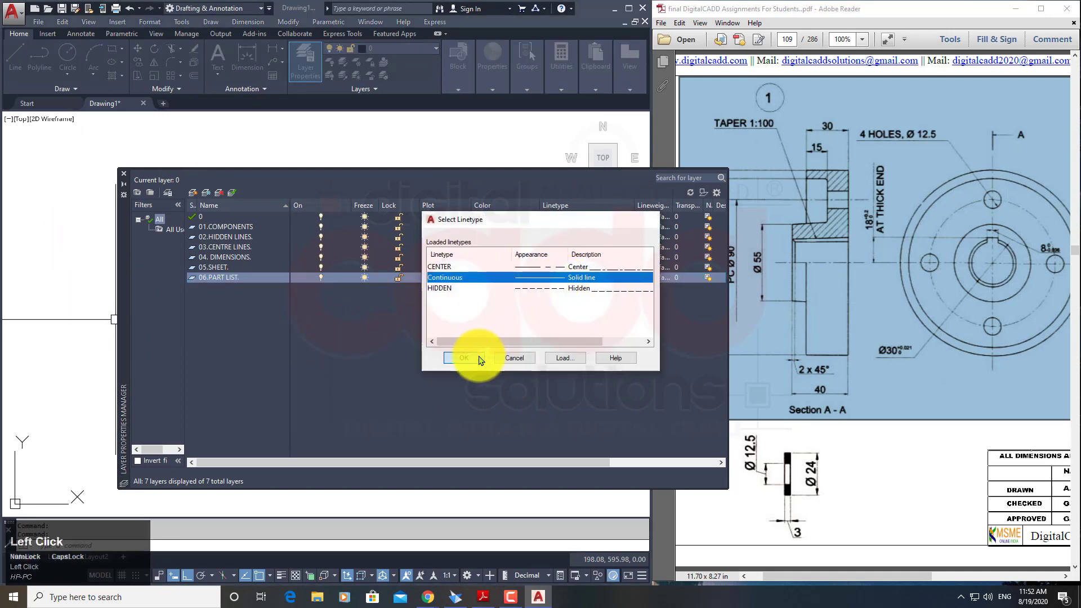
pyautogui.click(479, 359)
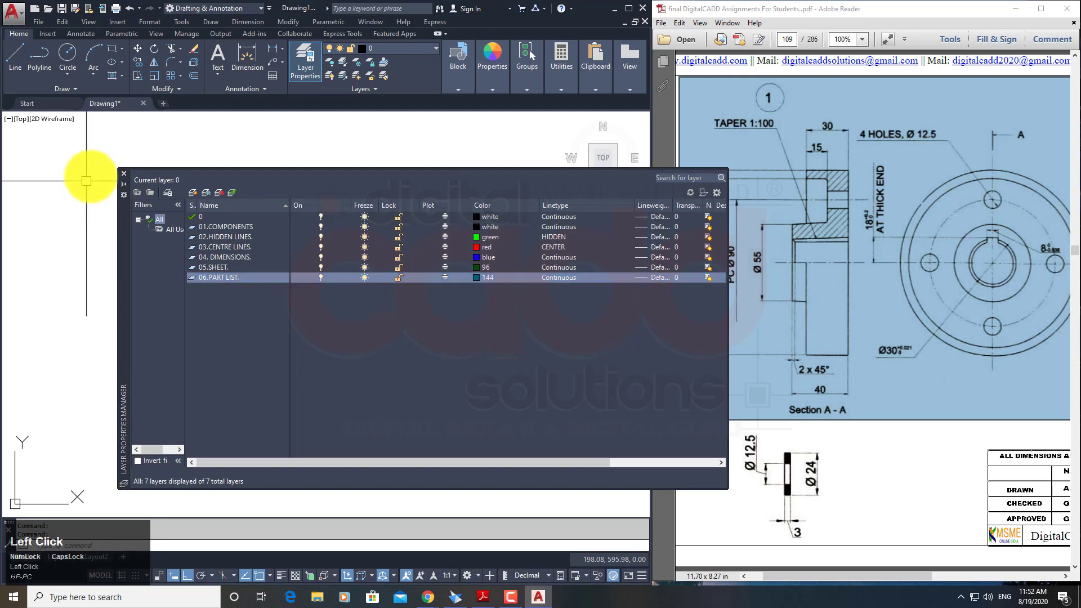
# Create a layer named "07.TITLE BLOCK." with index colour 226, and close the layer manager.
pyautogui.click(193, 192)
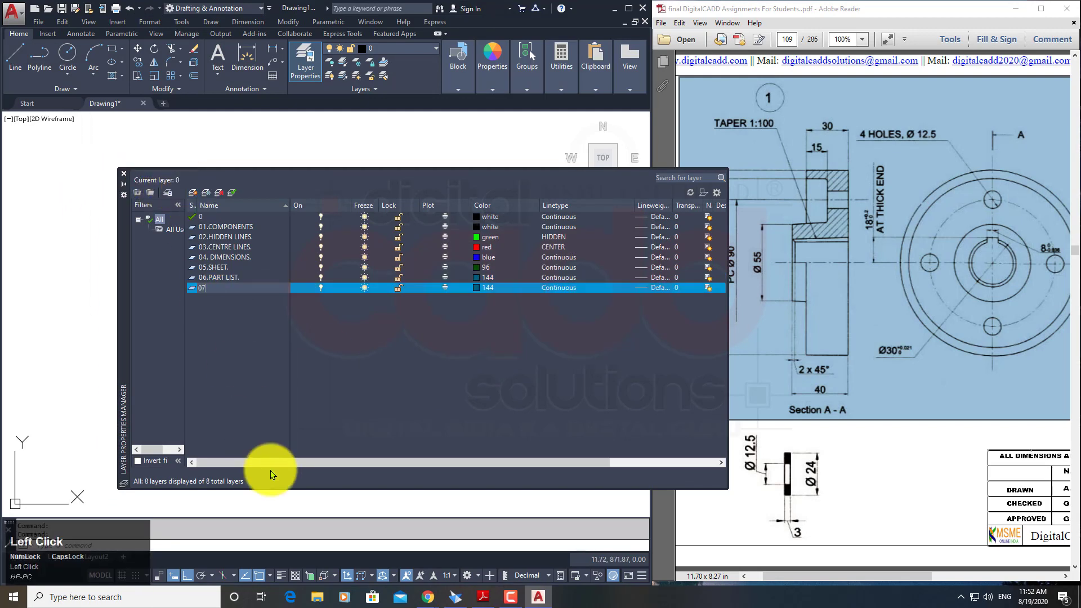
pyautogui.write('07.TITLE BLOCK.')
pyautogui.press('Return')
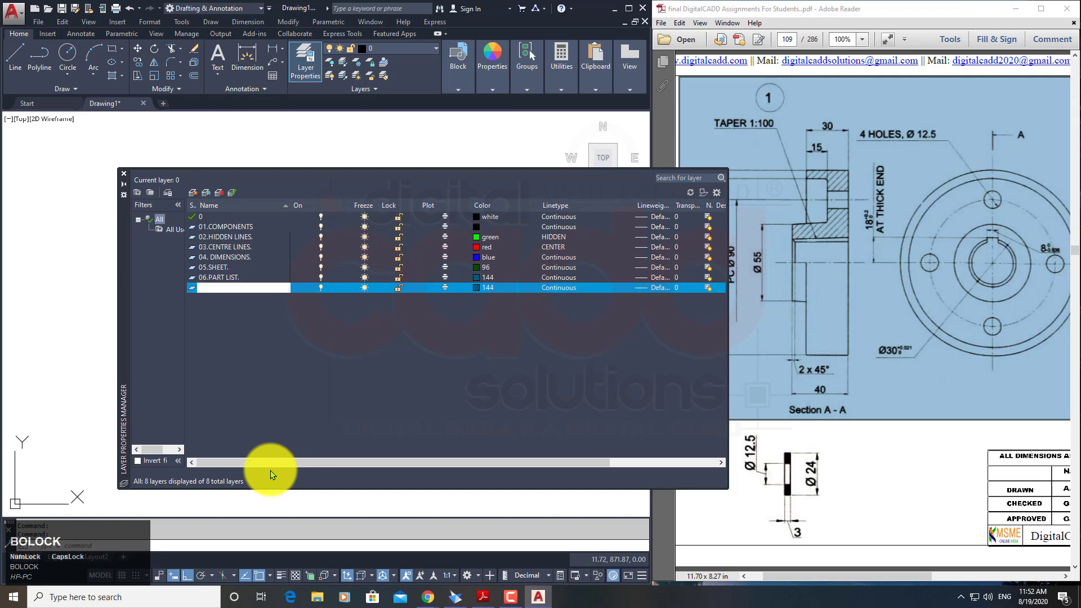
pyautogui.click(477, 288)
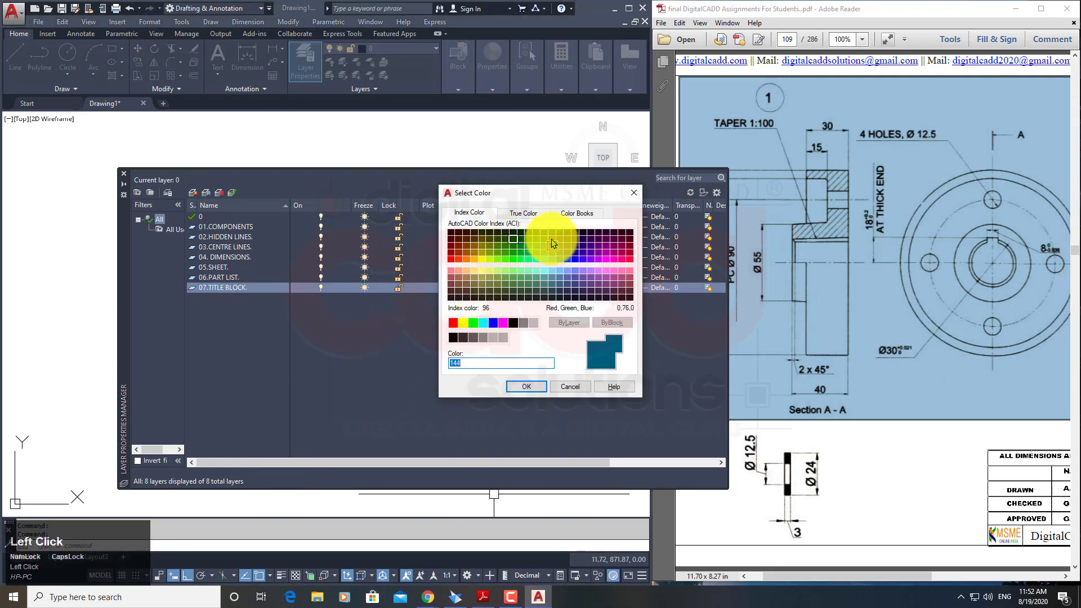
pyautogui.click(617, 244)
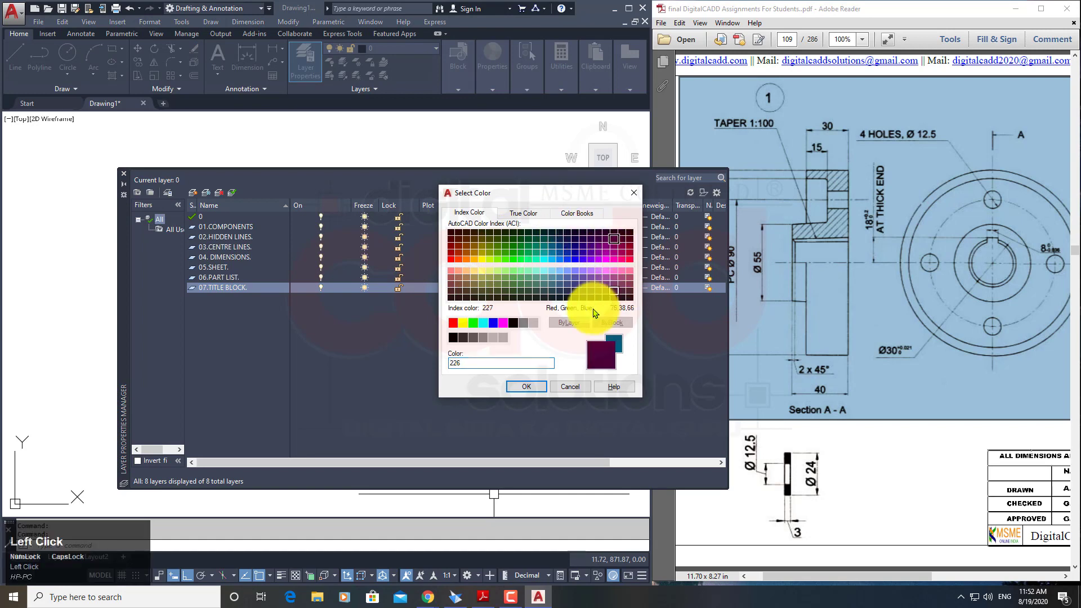
pyautogui.click(526, 387)
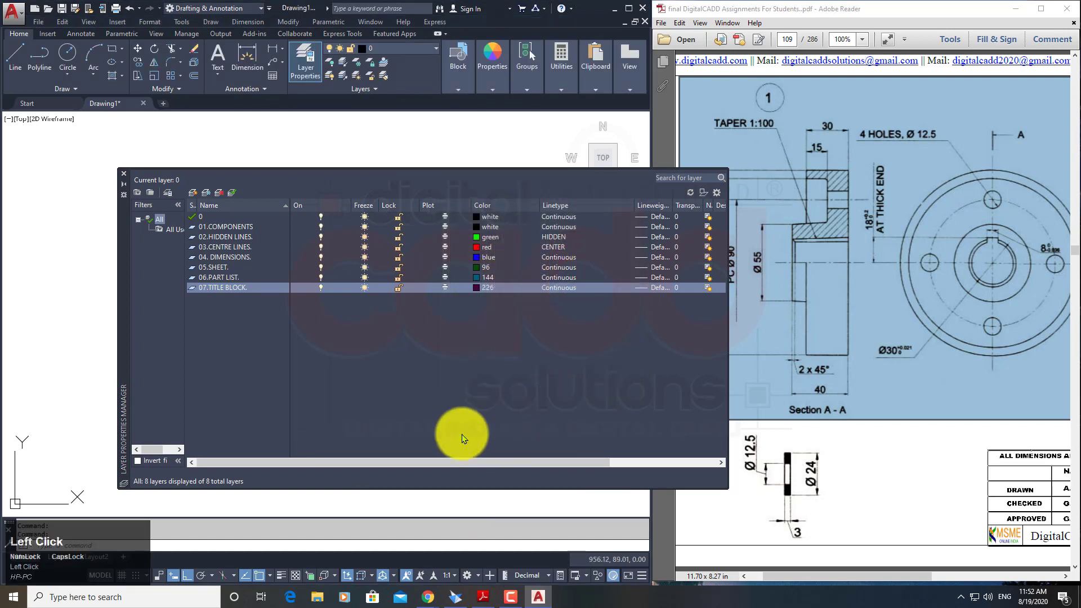
pyautogui.click(123, 178)
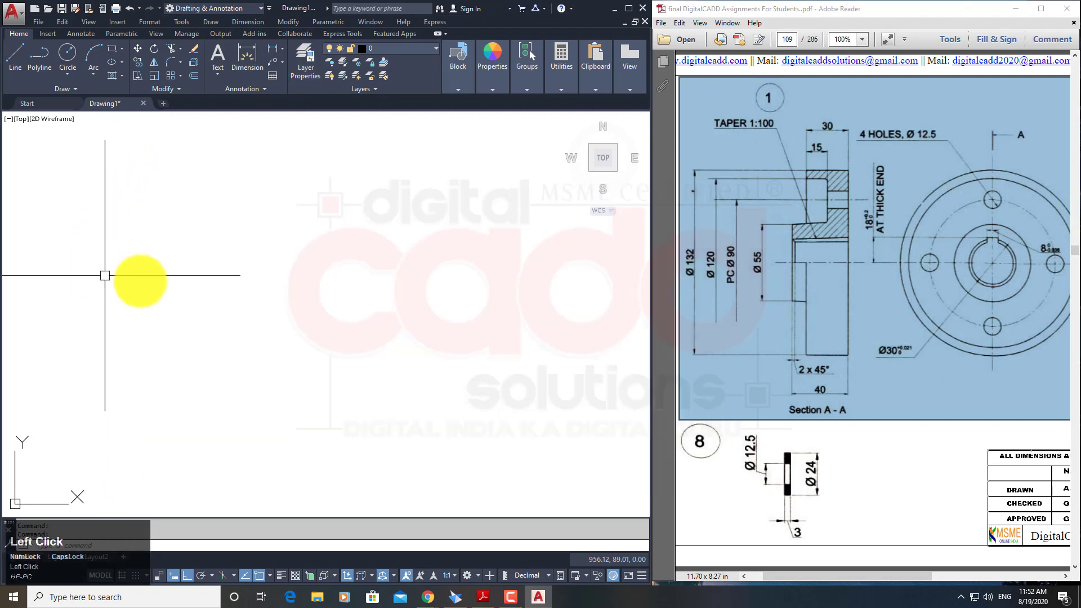
pyautogui.click(436, 47)
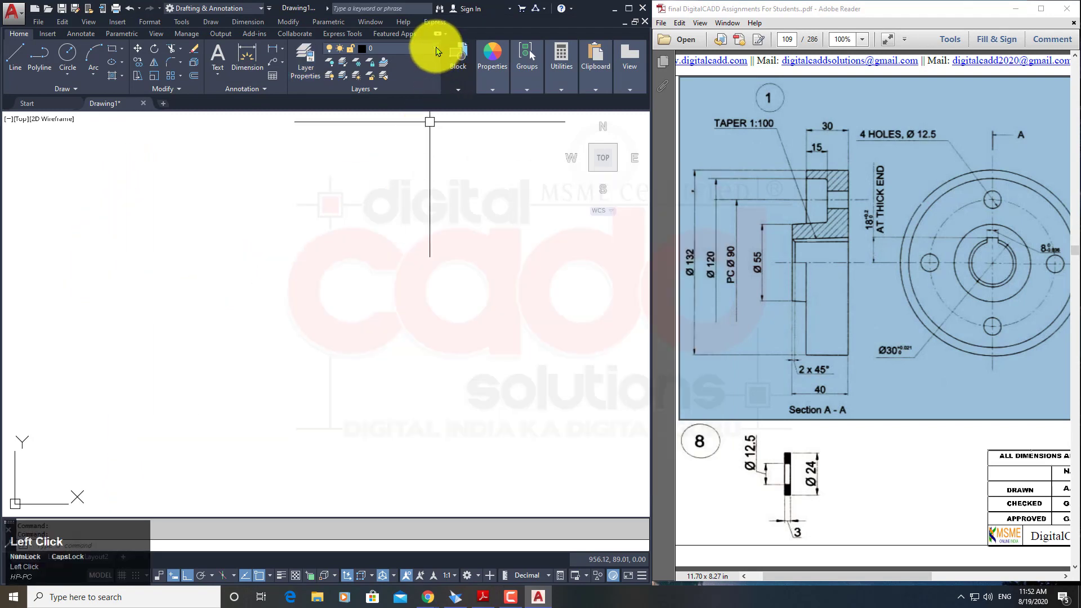
pyautogui.click(384, 46)
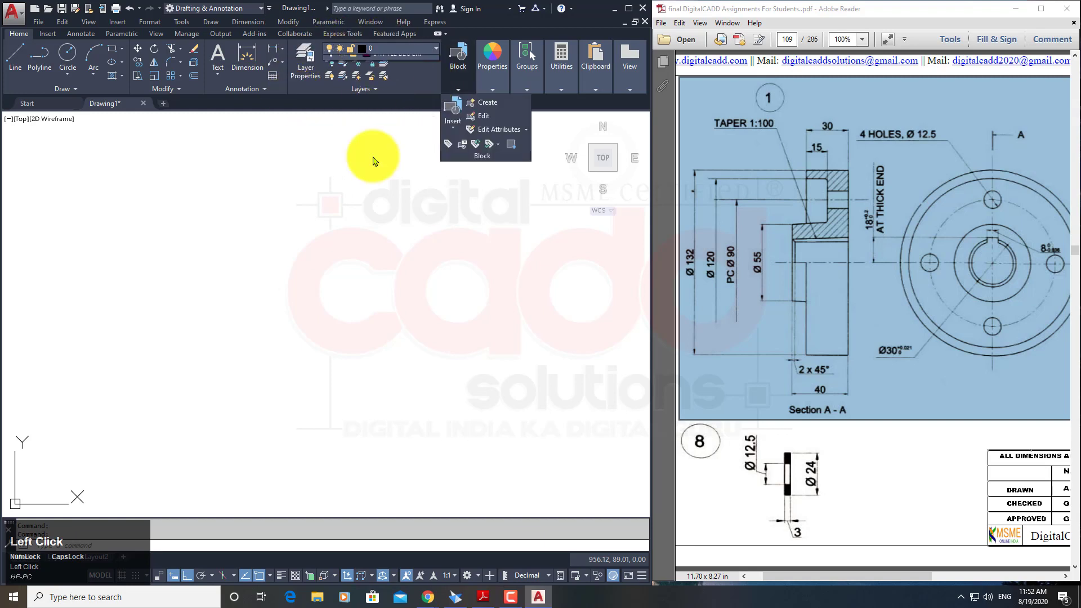
pyautogui.click(403, 253)
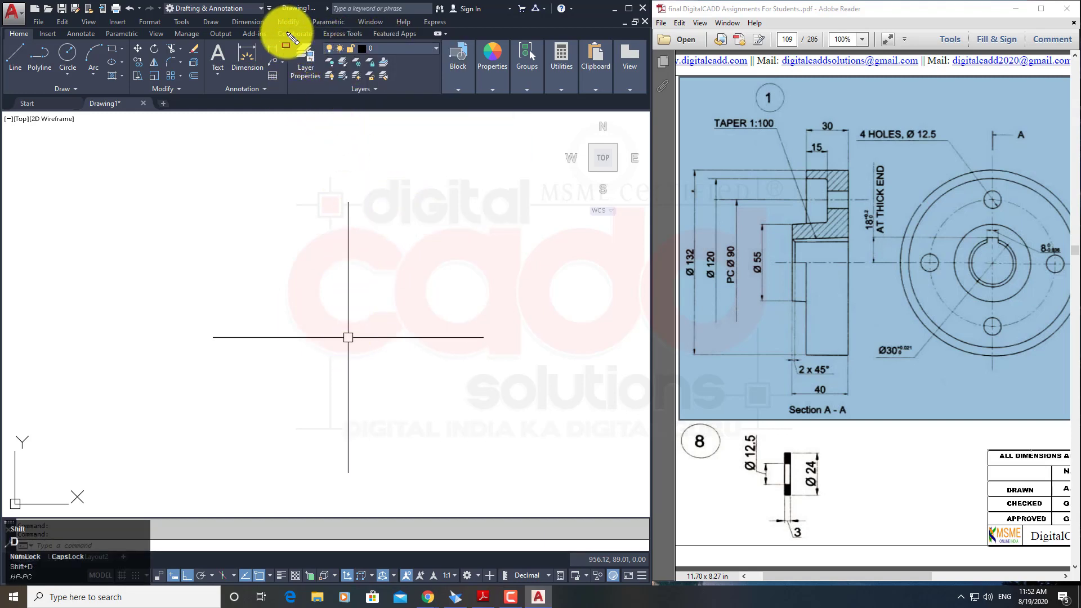
pyautogui.moveTo(283, 27)
pyautogui.mouseDown()
pyautogui.moveTo(297, 53)
pyautogui.moveTo(448, 119)
pyautogui.mouseUp()
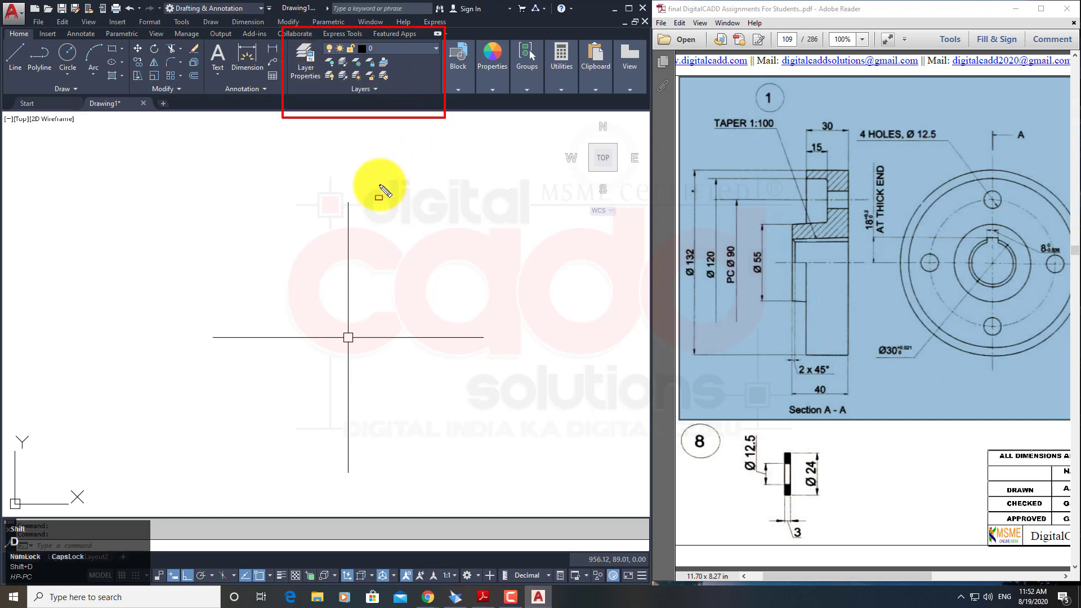
pyautogui.press('Escape')
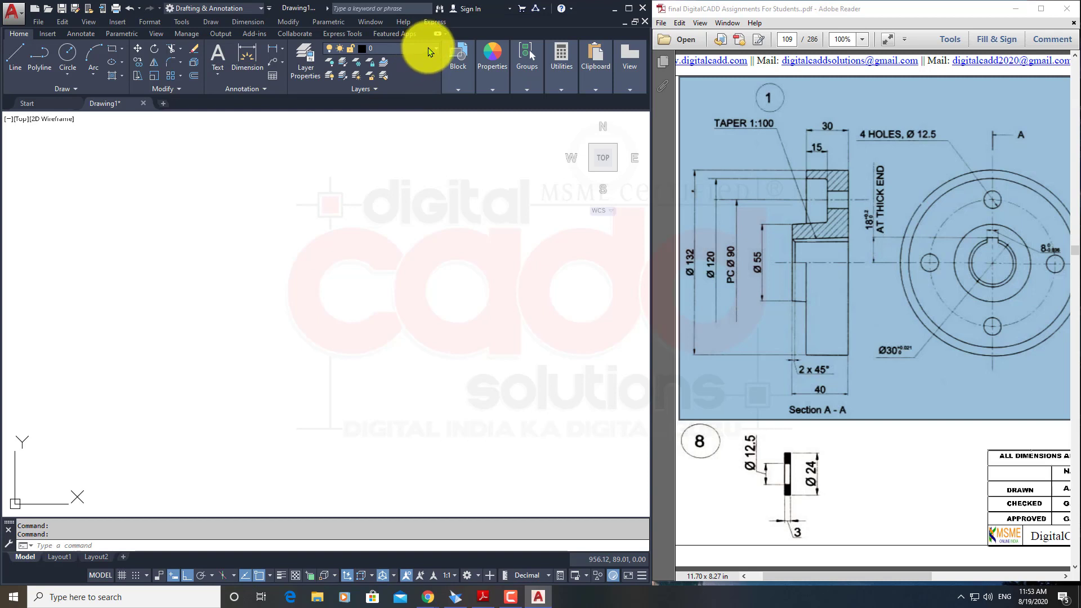
# Make the 01.COMPONENTS layer current.
pyautogui.click(428, 50)
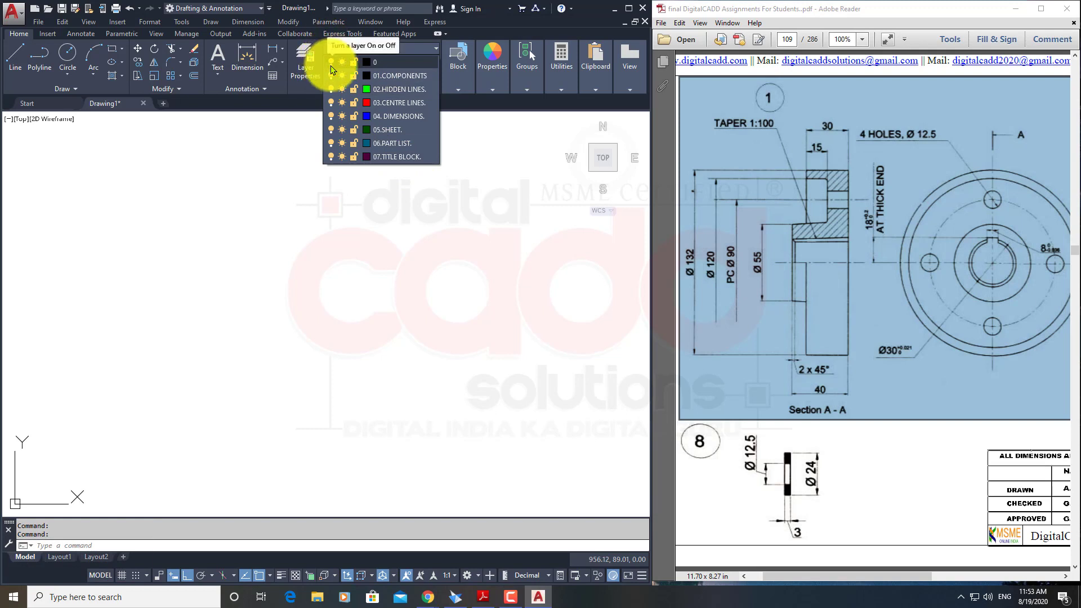
pyautogui.press('ctrl')
pyautogui.keyDown('ctrl'); pyautogui.moveTo(320, 51); pyautogui.dragTo(361, 161); pyautogui.keyUp('ctrl')
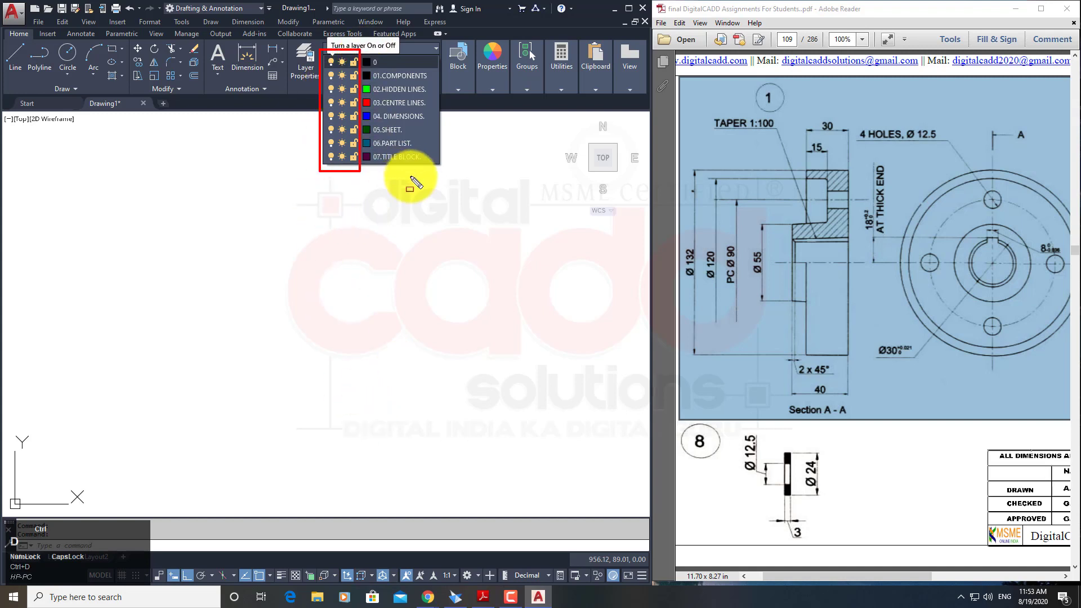
pyautogui.press('Escape')
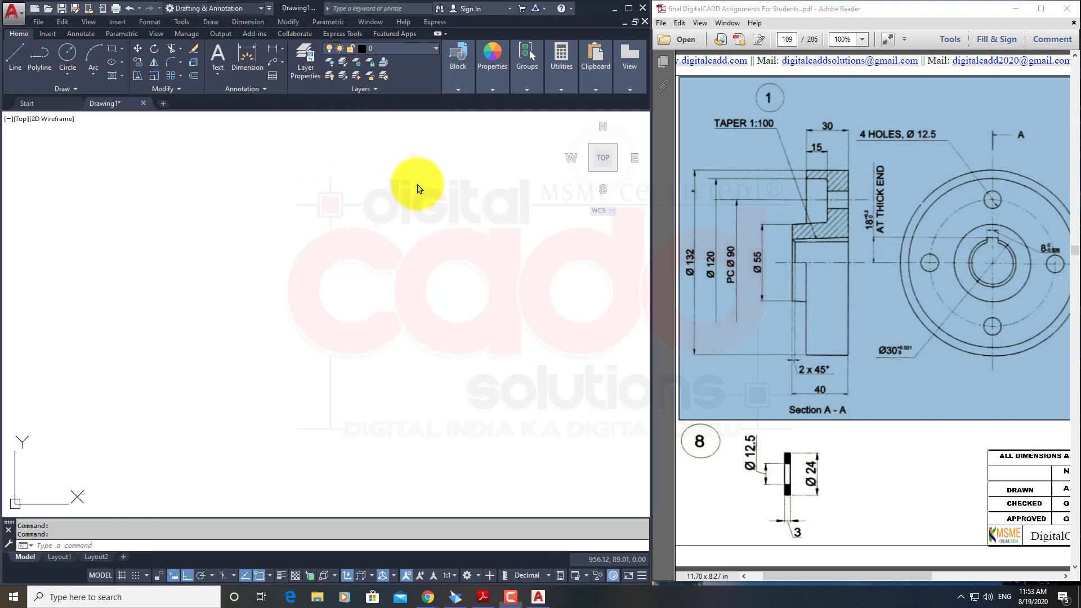
pyautogui.click(414, 51)
pyautogui.click(414, 50)
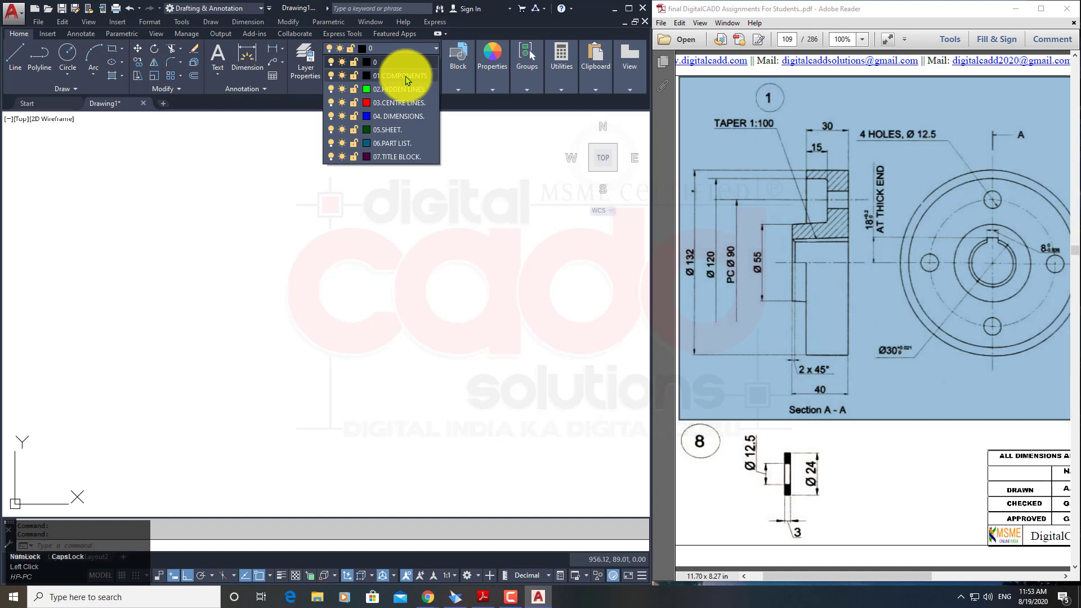
pyautogui.click(406, 77)
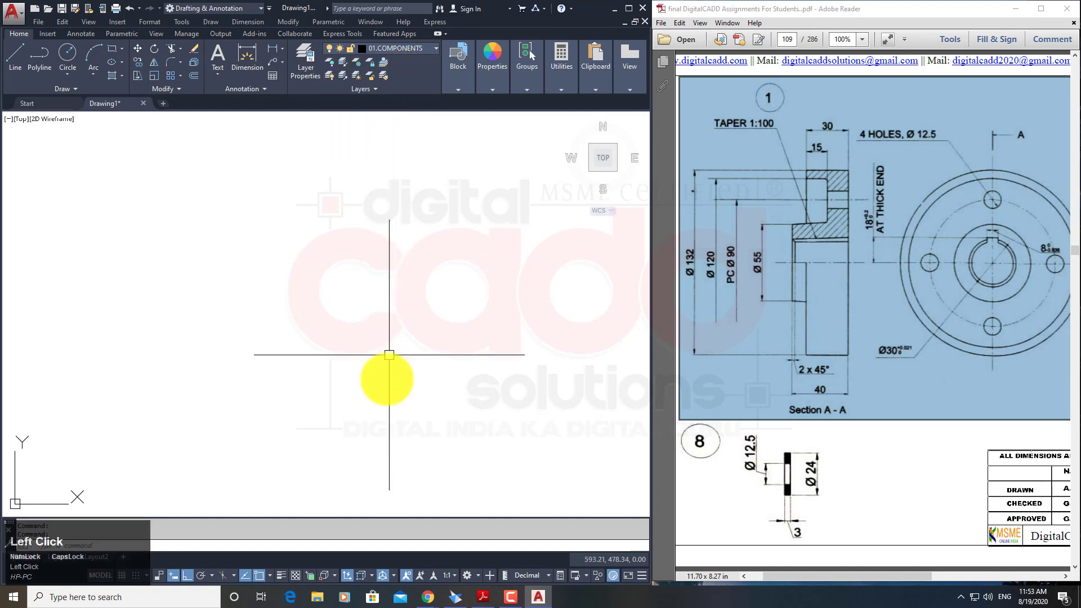
# Turn off the setting that shows the UCS icon at the origin.
pyautogui.click(252, 334)
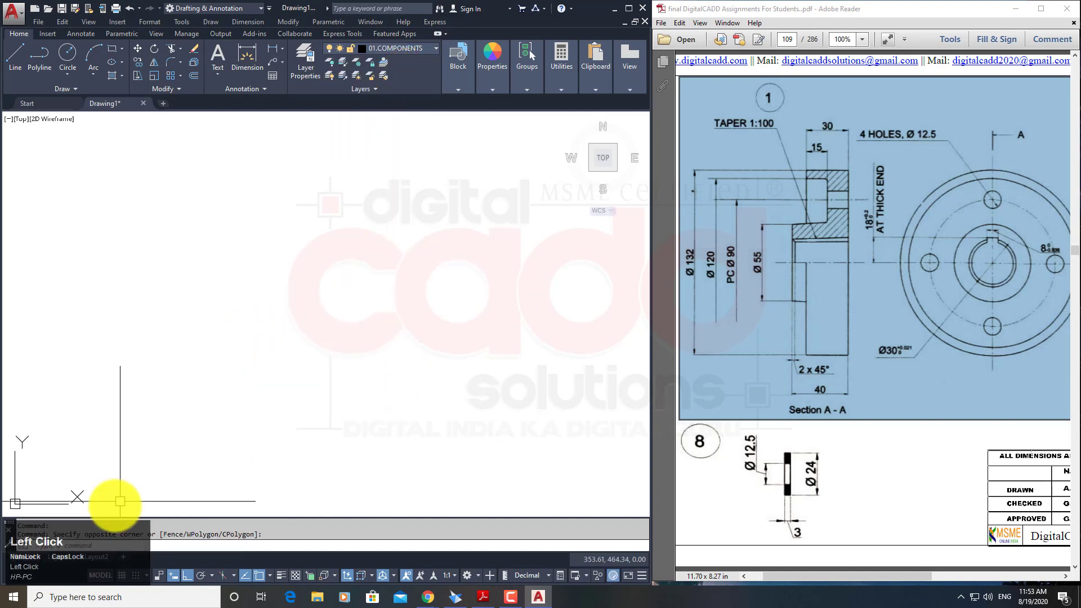
pyautogui.rightClick(78, 496)
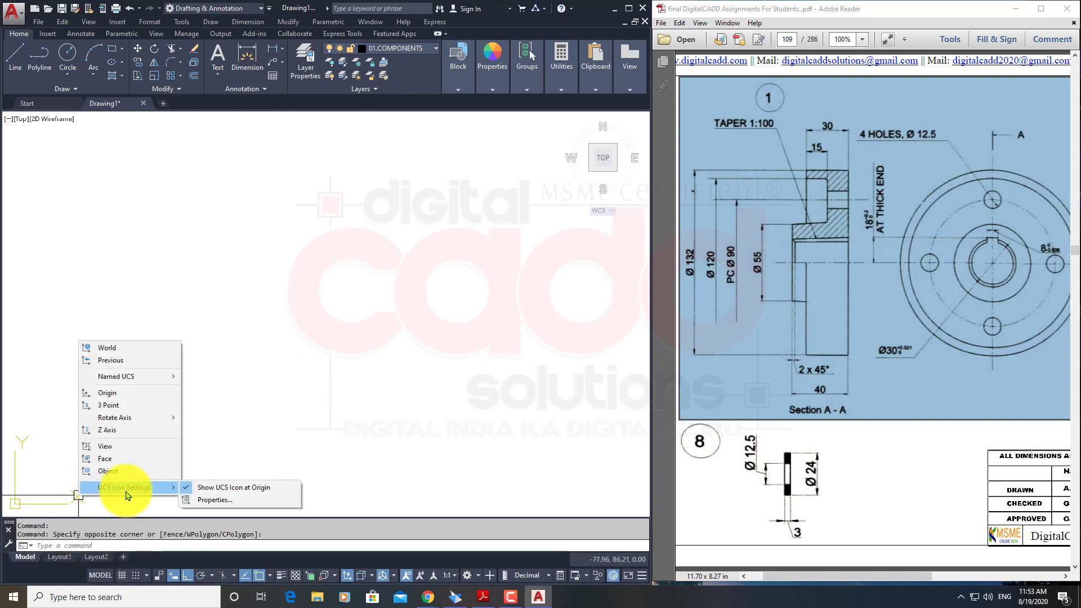
pyautogui.click(225, 487)
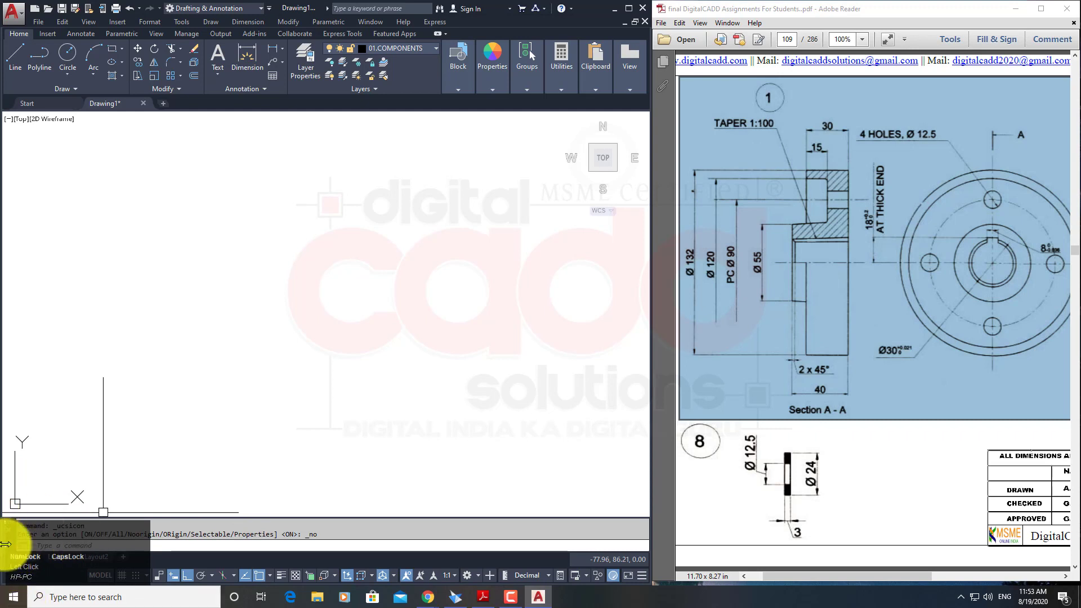
pyautogui.click(301, 249)
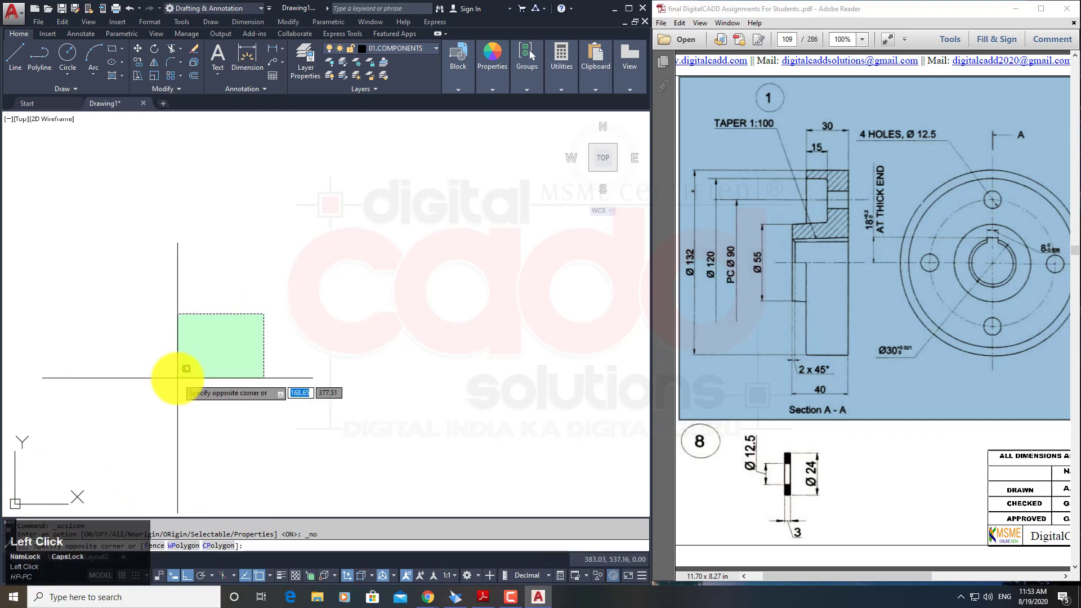
pyautogui.click(268, 280)
pyautogui.click(65, 545)
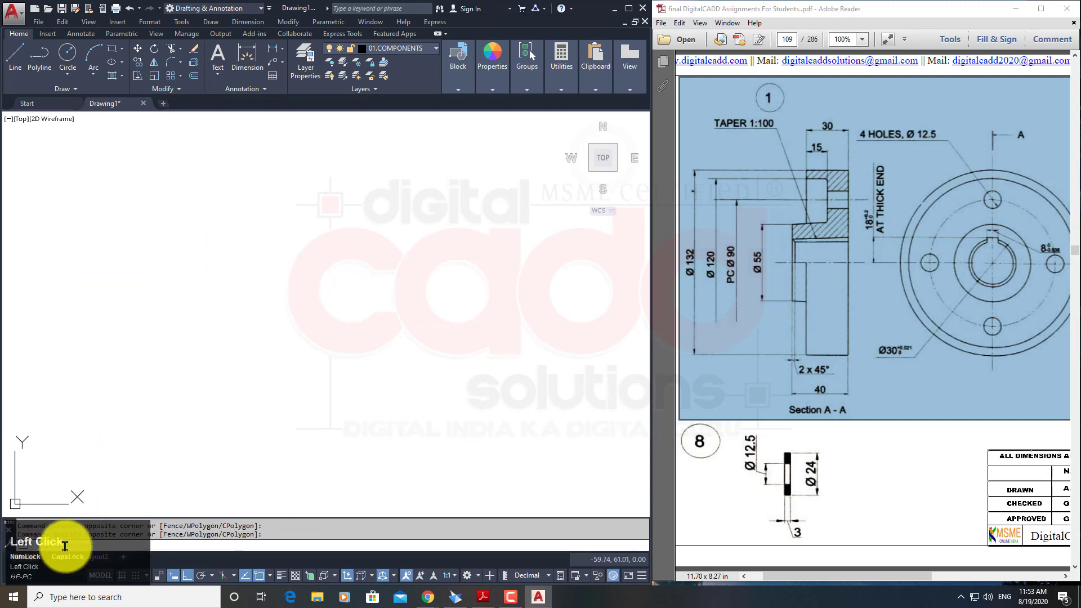
pyautogui.rightClick(247, 229)
pyautogui.click(151, 261)
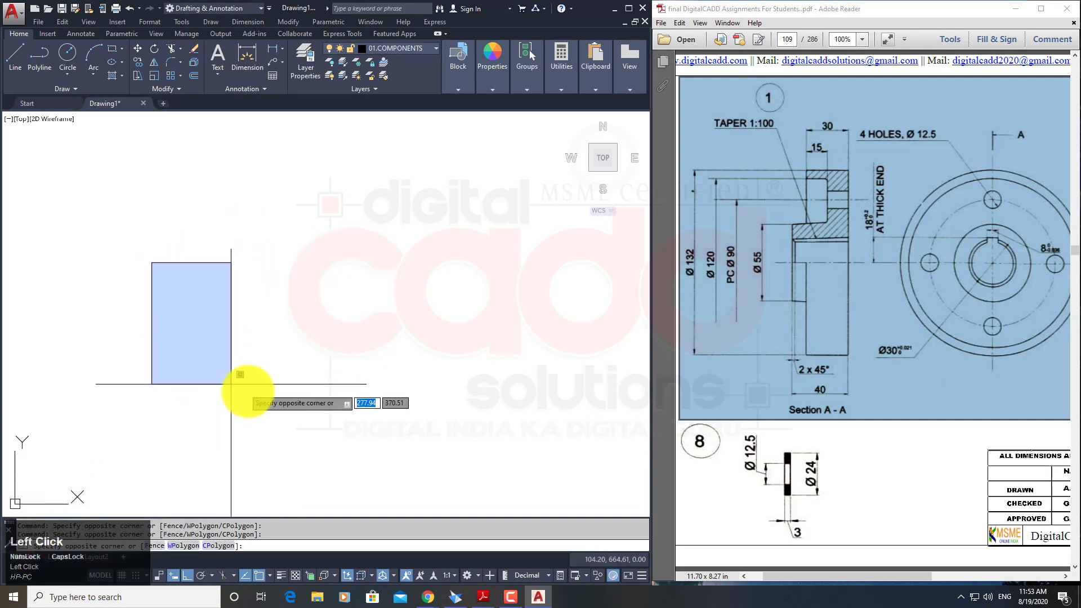
pyautogui.click(277, 389)
pyautogui.moveTo(277, 389)
pyautogui.mouseDown(button='middle')
pyautogui.moveTo(252, 350)
pyautogui.moveTo(19, 550)
pyautogui.moveTo(159, 569)
pyautogui.mouseUp(button='middle')
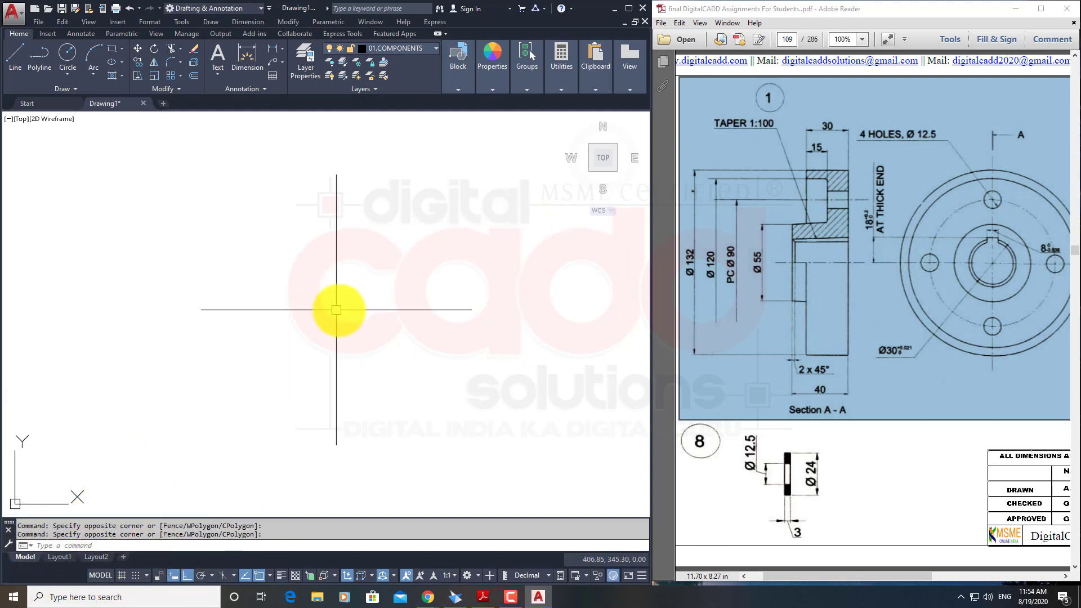
pyautogui.moveTo(336, 307)
pyautogui.mouseDown(button='middle')
pyautogui.moveTo(339, 263)
pyautogui.moveTo(336, 309)
pyautogui.mouseUp(button='middle')
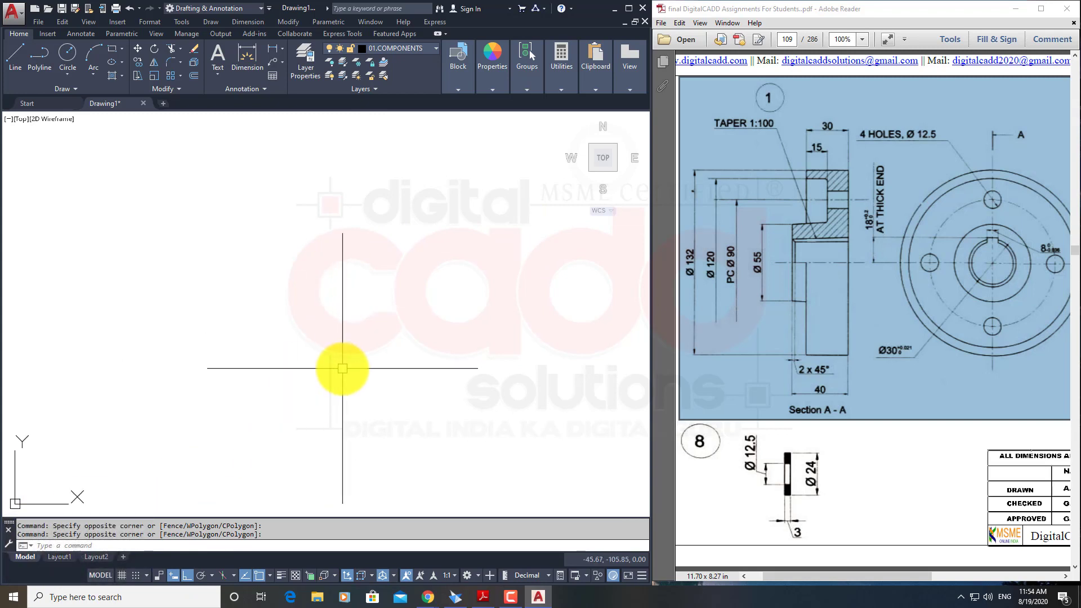
pyautogui.click(374, 378)
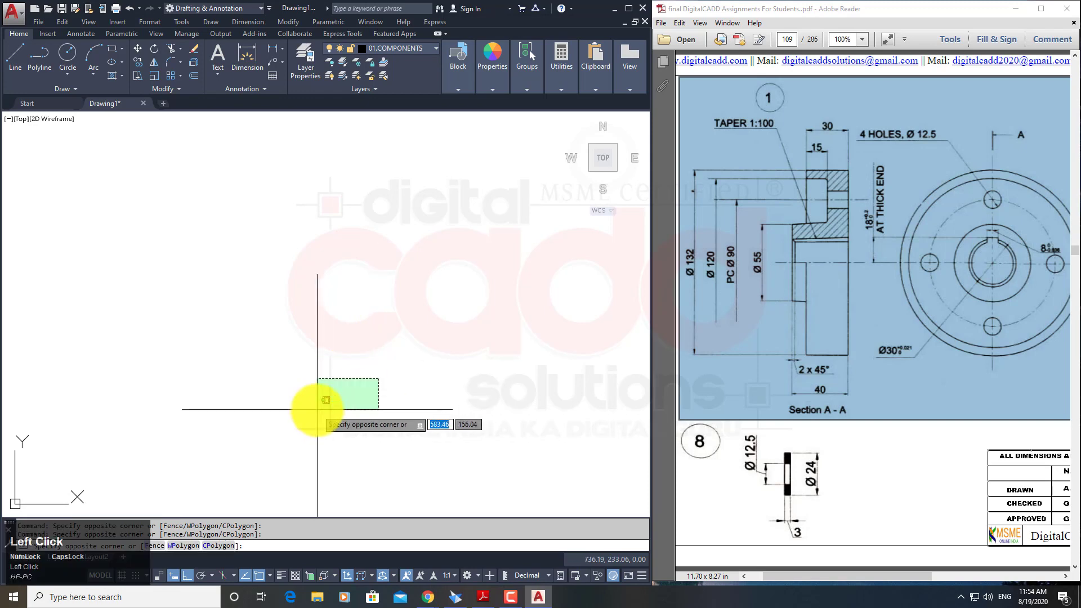
pyautogui.click(318, 418)
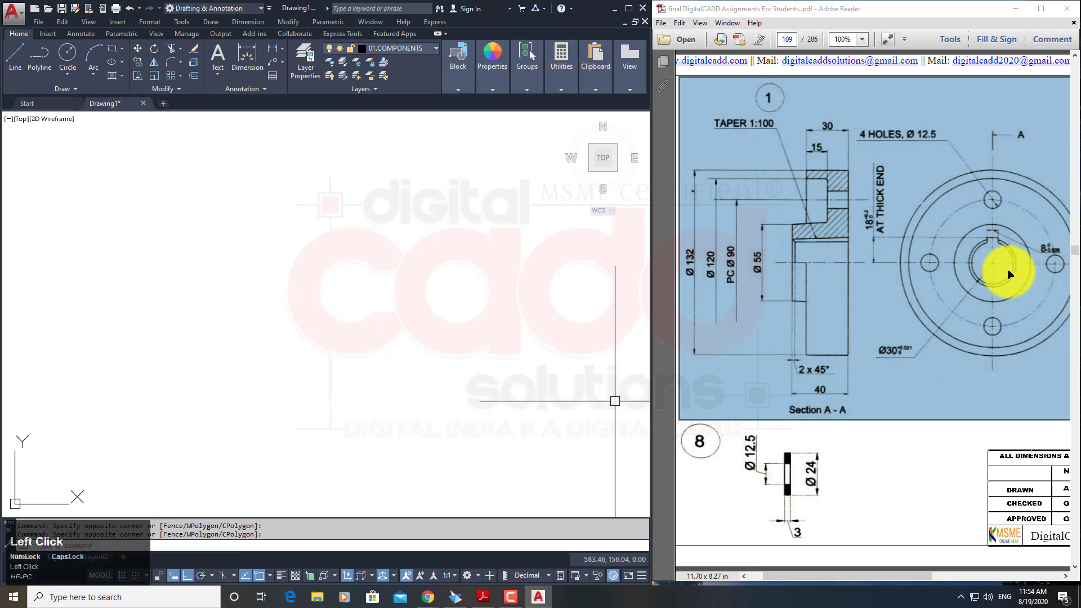
# Examine part 1's front view and the diameters on Section A-A in the assignment PDF in Adobe Reader.
pyautogui.click(928, 560)
pyautogui.moveTo(923, 580); pyautogui.dragTo(932, 572)
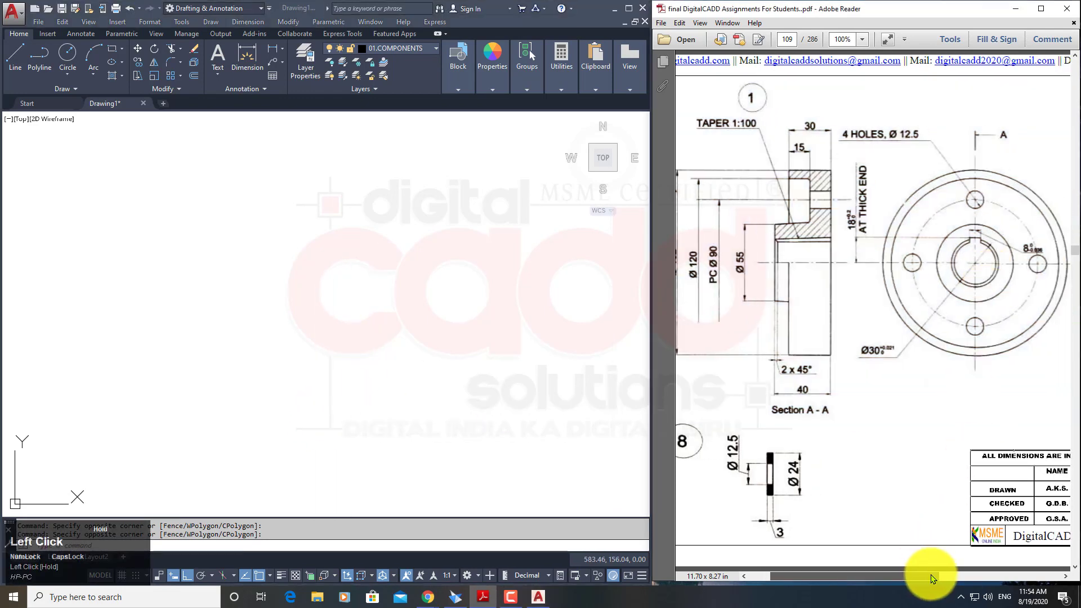
pyautogui.click(953, 327)
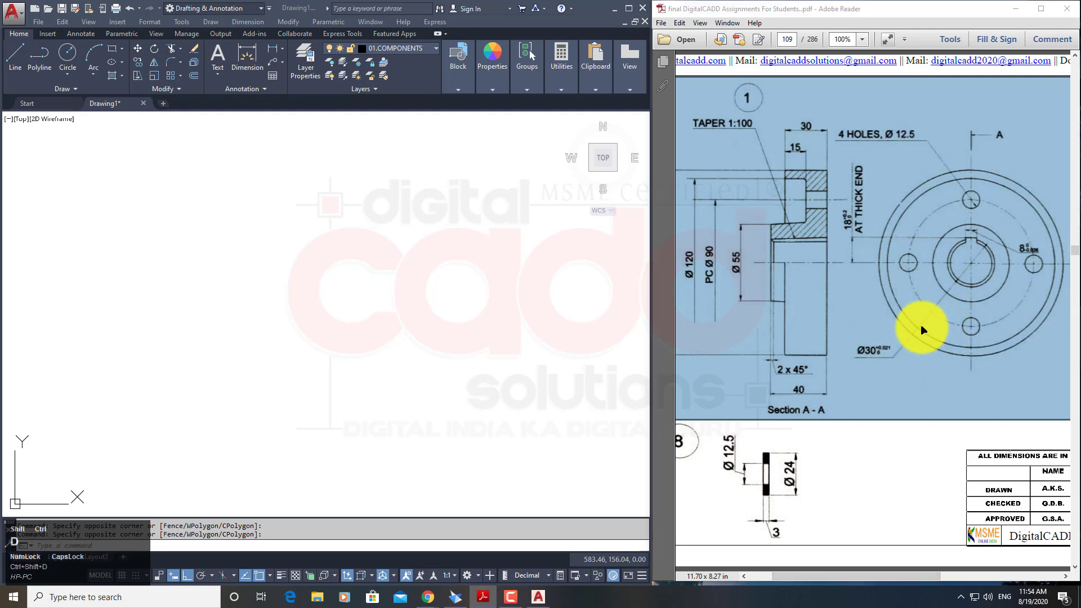
pyautogui.hotkey('ctrl', 'shift', 'd')
pyautogui.moveTo(865, 150)
pyautogui.mouseDown()
pyautogui.moveTo(883, 229)
pyautogui.moveTo(1066, 388)
pyautogui.mouseUp()
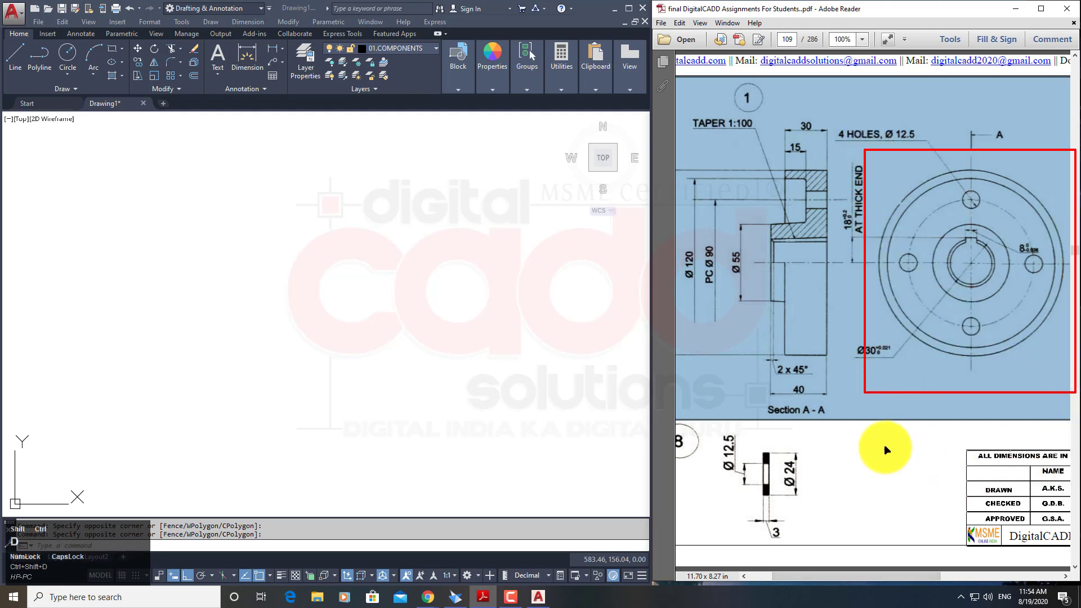
pyautogui.moveTo(786, 158); pyautogui.dragTo(671, 378)
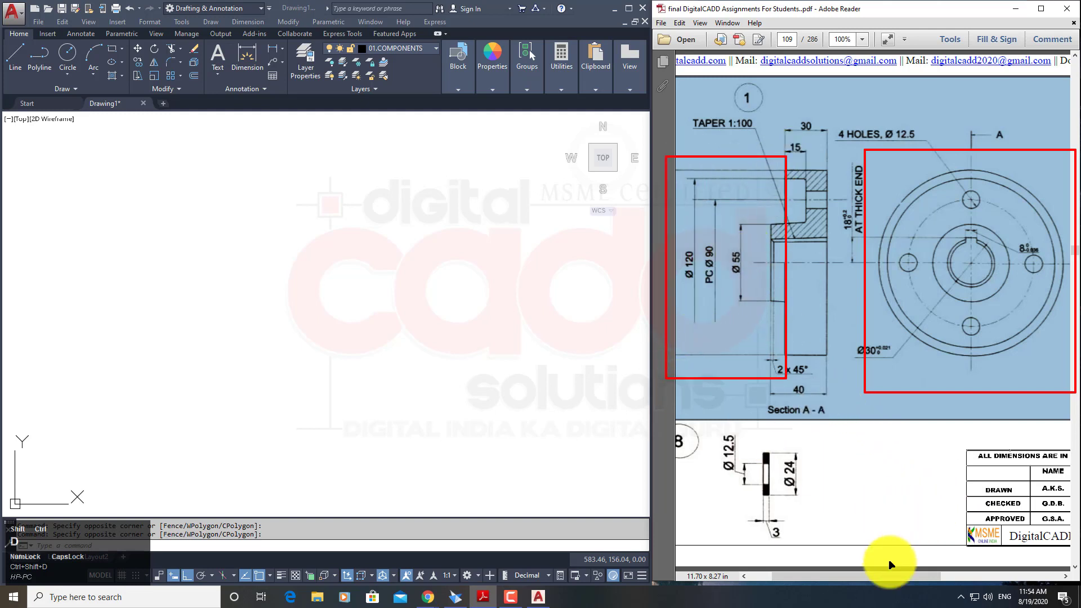
pyautogui.moveTo(885, 577); pyautogui.dragTo(872, 575)
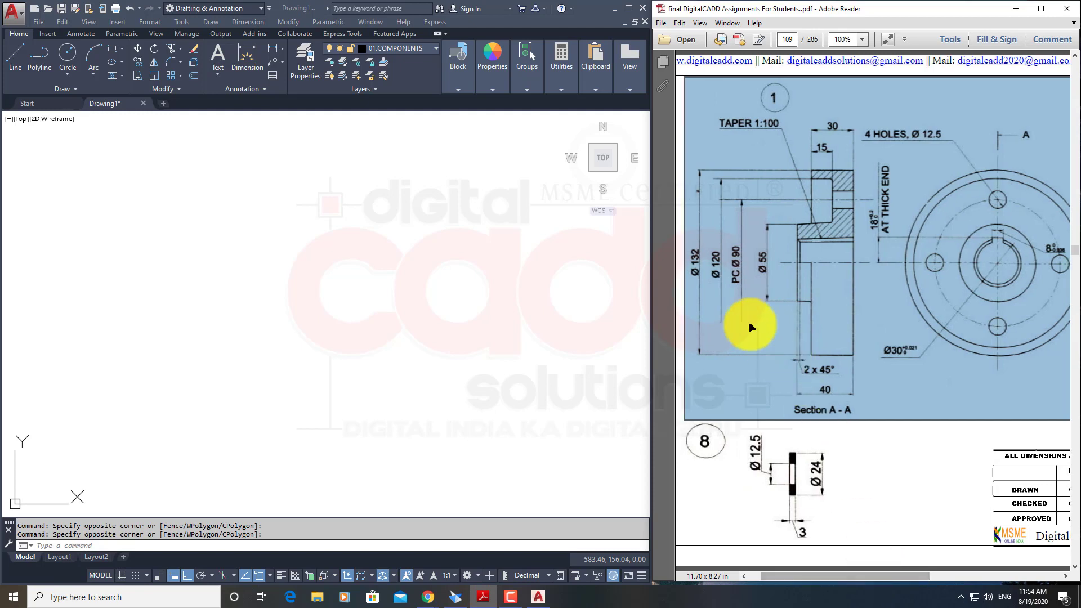
pyautogui.hotkey('ctrl', 'd')
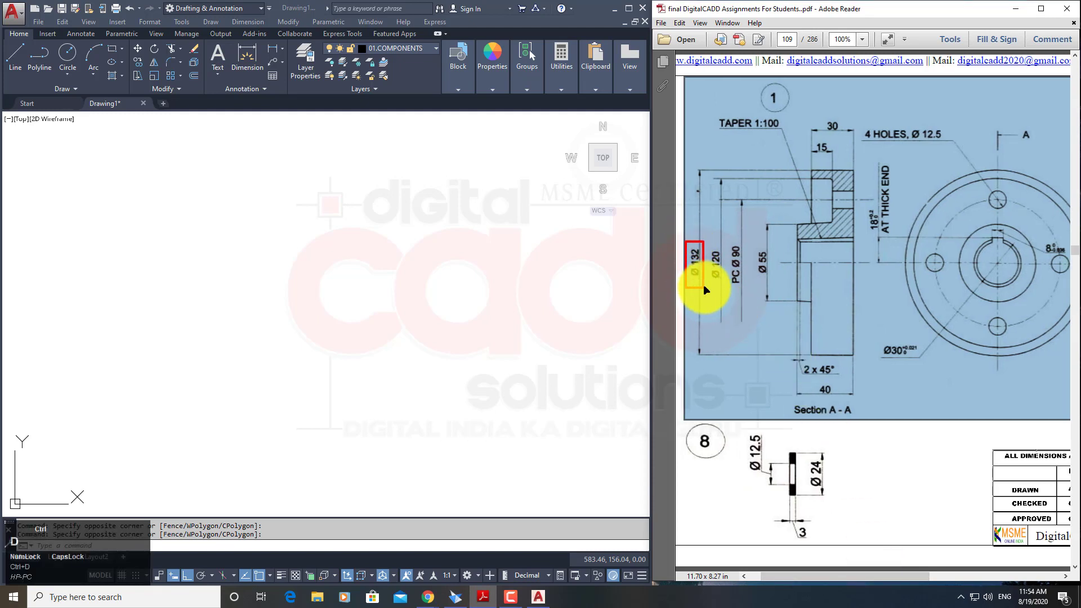
pyautogui.moveTo(705, 290); pyautogui.dragTo(707, 289)
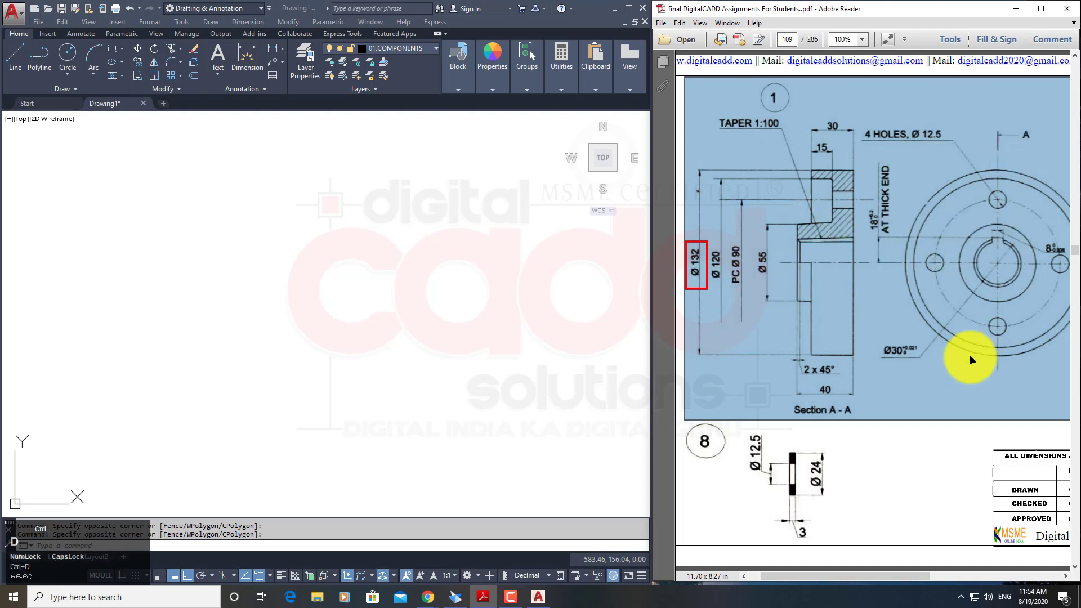
pyautogui.moveTo(685, 81)
pyautogui.mouseDown()
pyautogui.moveTo(849, 374)
pyautogui.moveTo(1027, 438)
pyautogui.moveTo(1079, 426)
pyautogui.mouseUp()
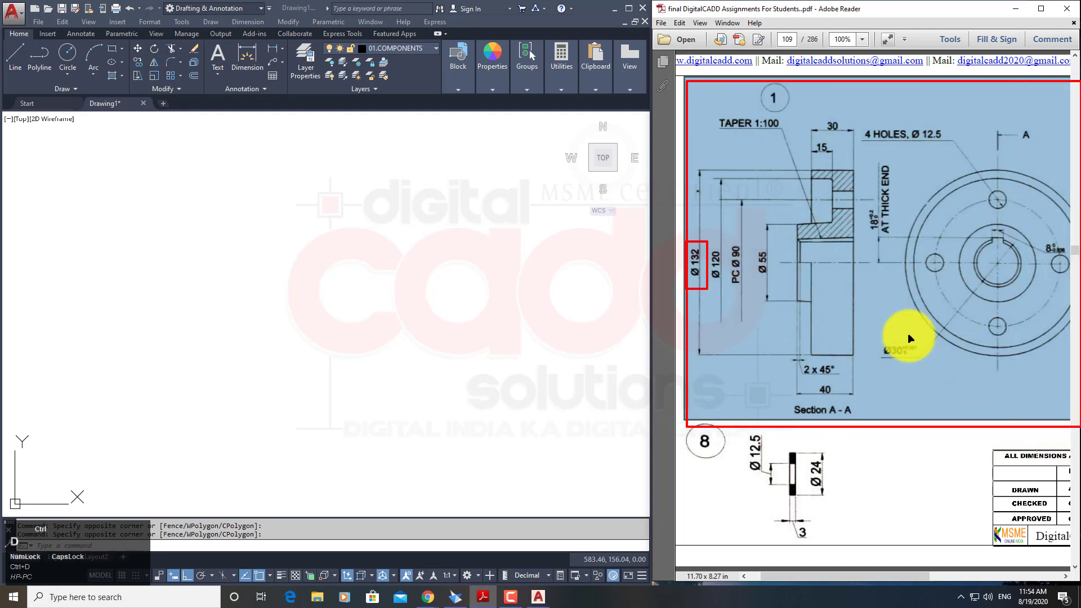
pyautogui.press('Escape')
pyautogui.click(480, 292)
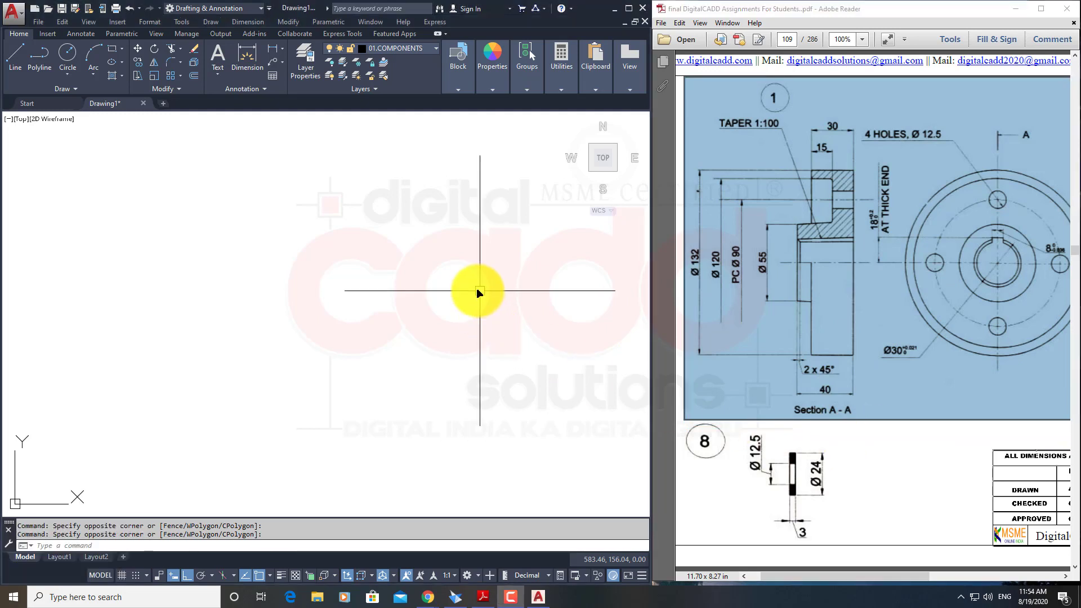
pyautogui.moveTo(813, 575); pyautogui.dragTo(818, 575)
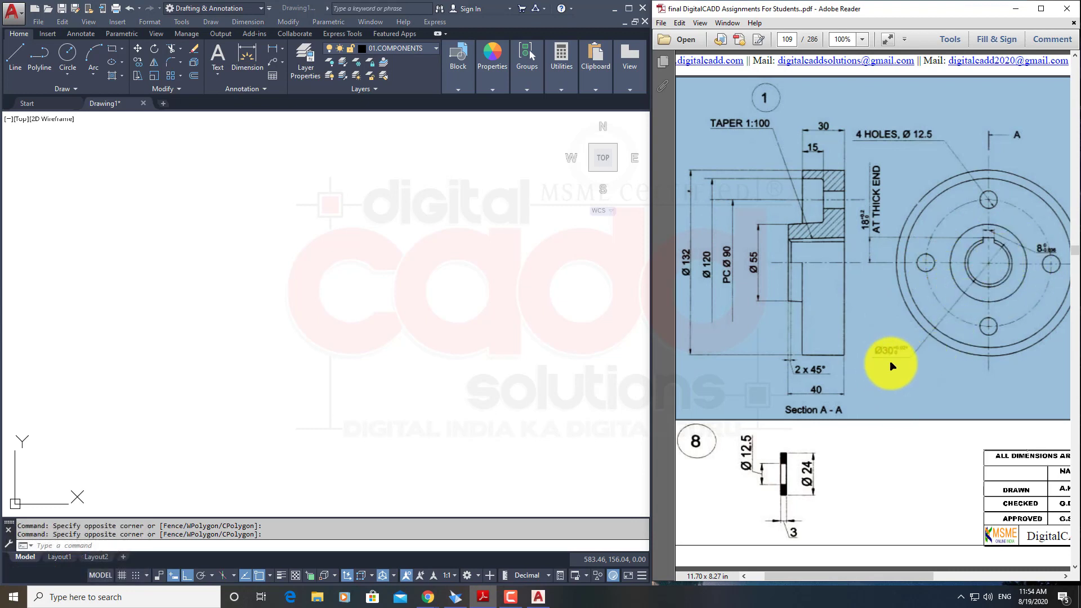
# Switch back to AutoCAD and draw a circle of 30 mm diameter in the empty drawing area for part 1's bore.
pyautogui.click(78, 119)
pyautogui.click(64, 78)
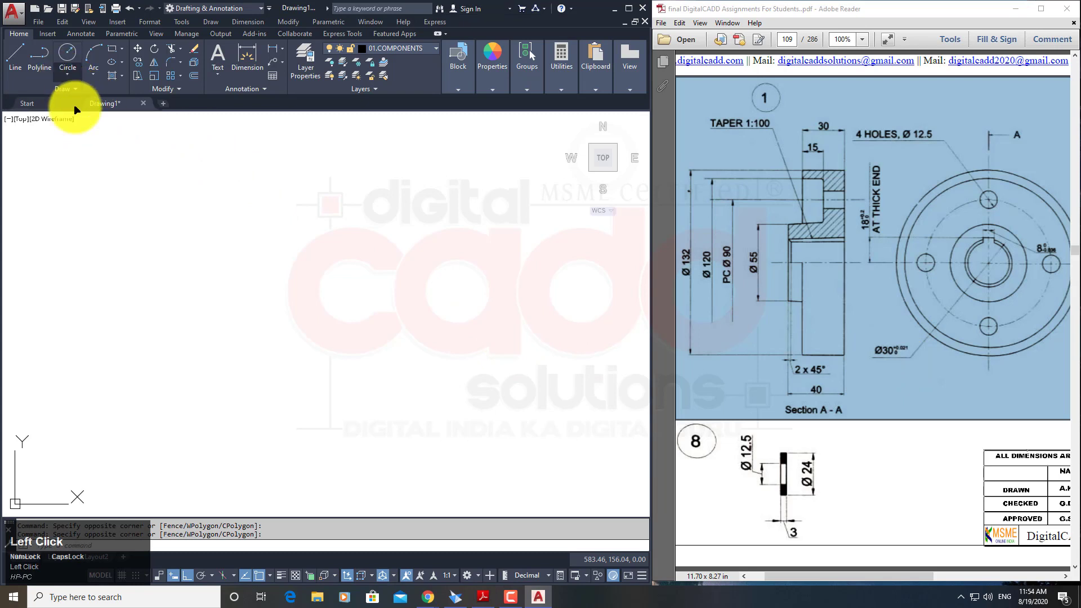
pyautogui.click(84, 116)
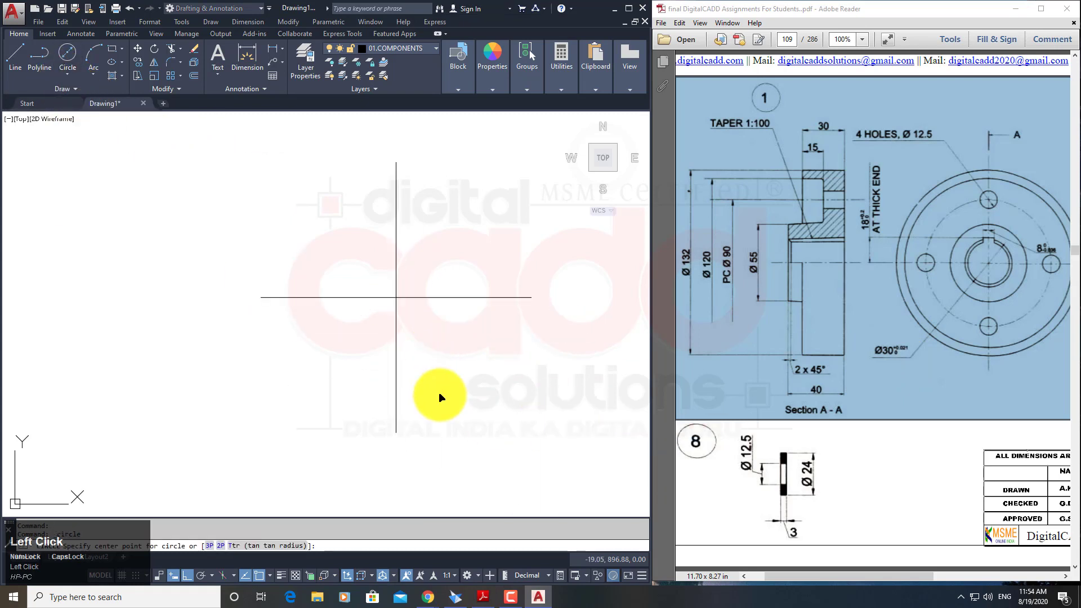
pyautogui.click(395, 297)
pyautogui.write('30')
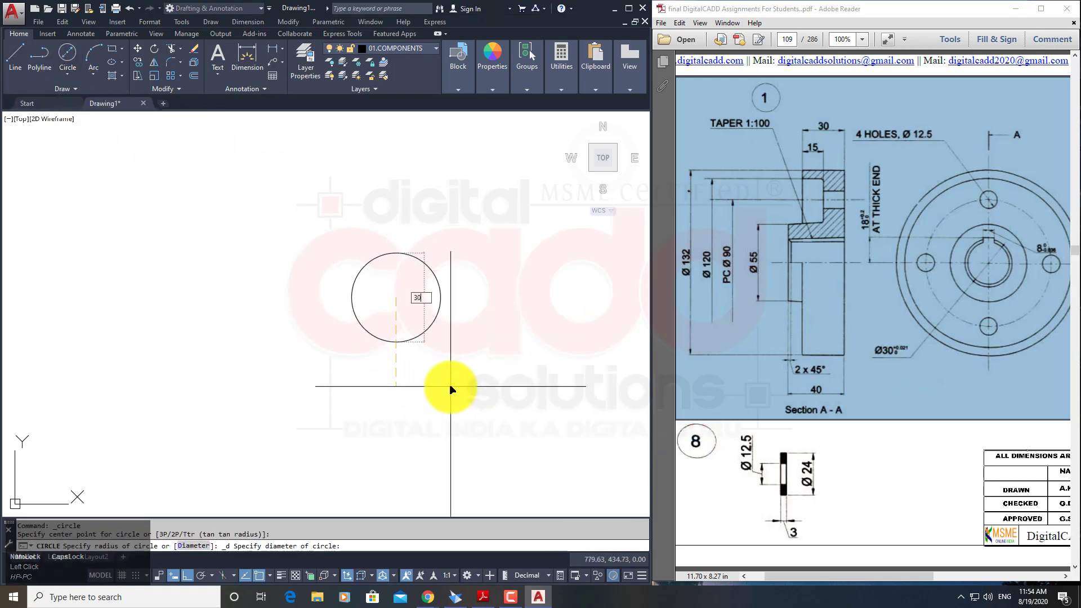
pyautogui.press('Return')
# Draw a concentric circle of 55 mm diameter around the bore circle for the hub.
pyautogui.scroll(4, 403, 280)
pyautogui.scroll(2, 423, 411)
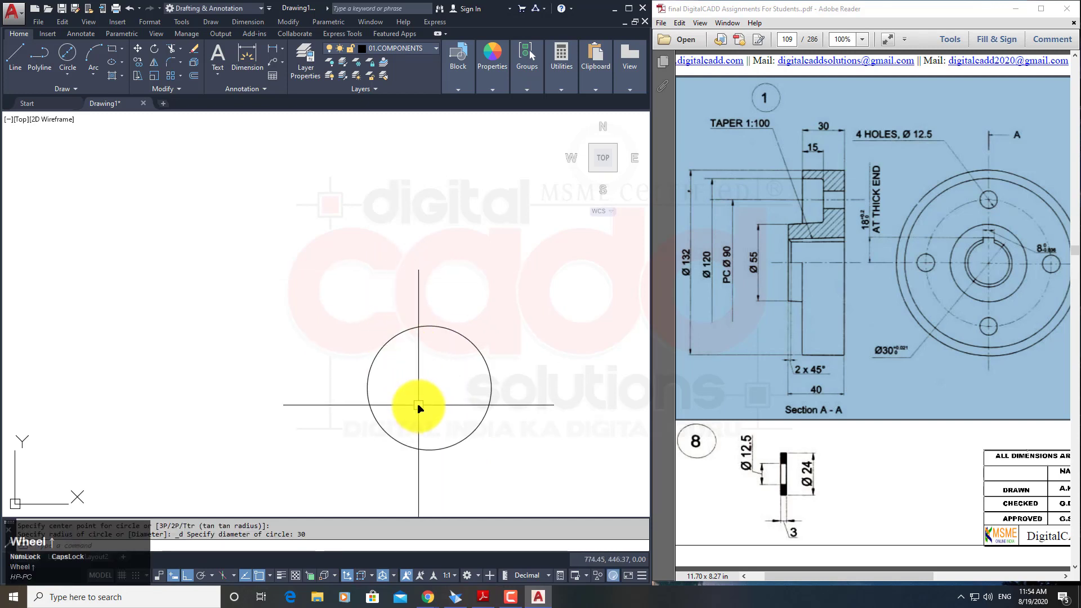
pyautogui.moveTo(422, 411); pyautogui.dragTo(374, 374, button='middle')
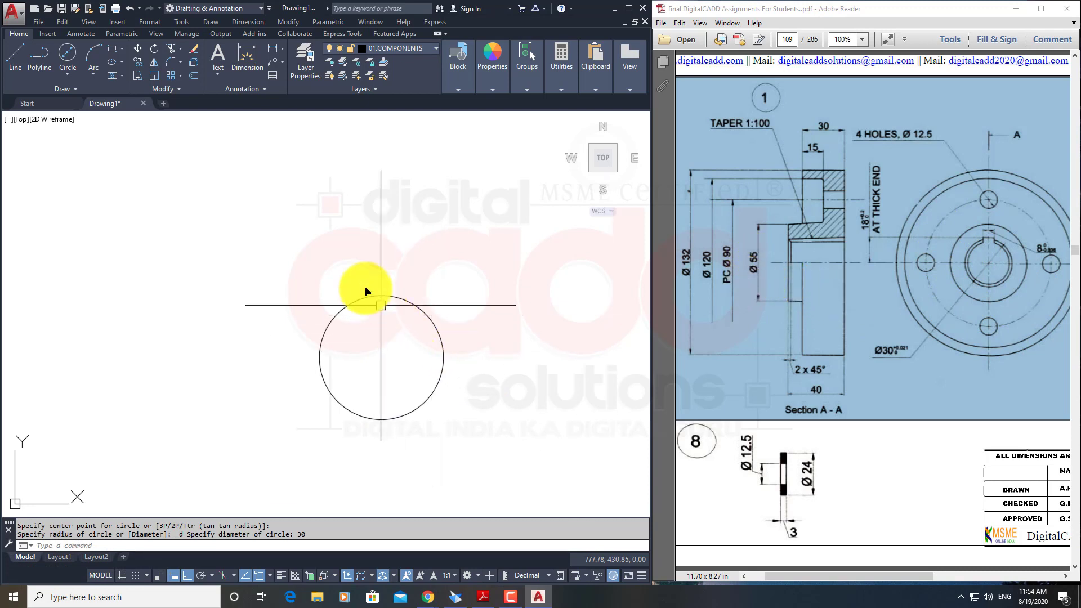
pyautogui.click(68, 71)
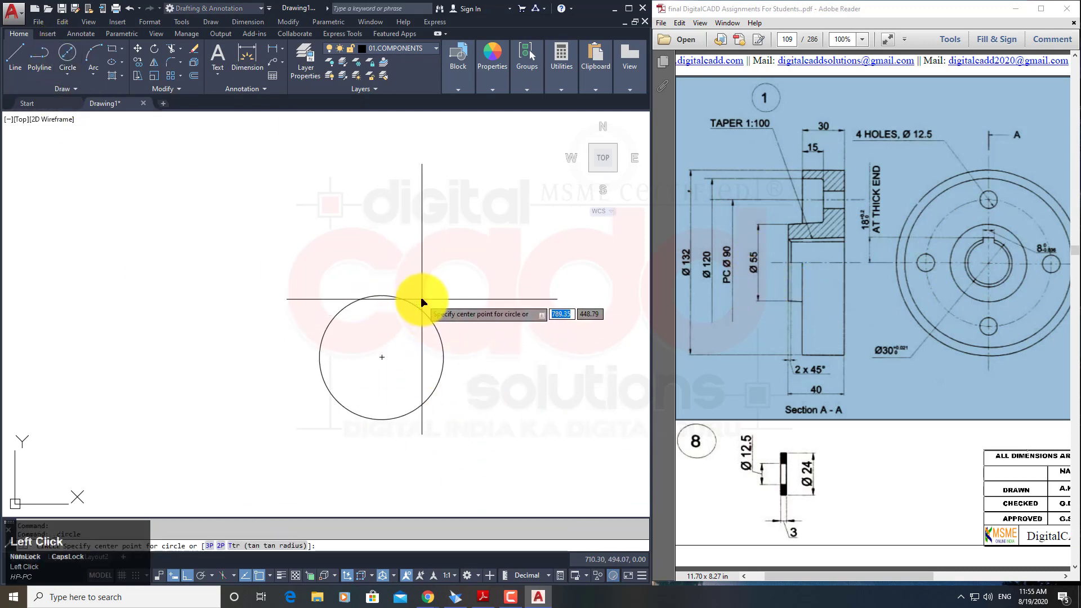
pyautogui.click(381, 357)
pyautogui.press('d')
pyautogui.press('Return')
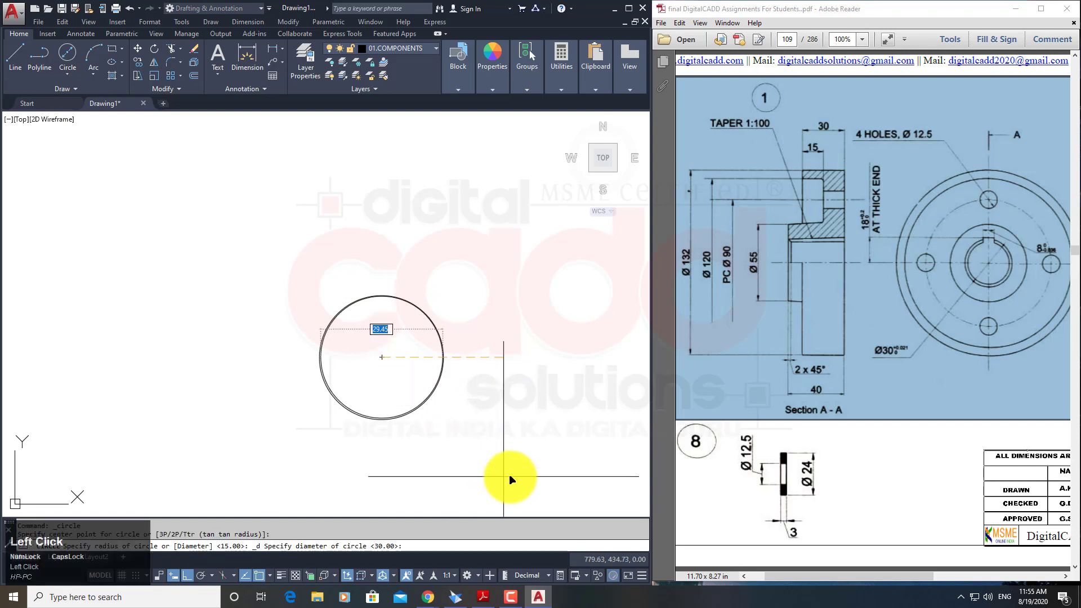
pyautogui.write('55')
pyautogui.press('Return')
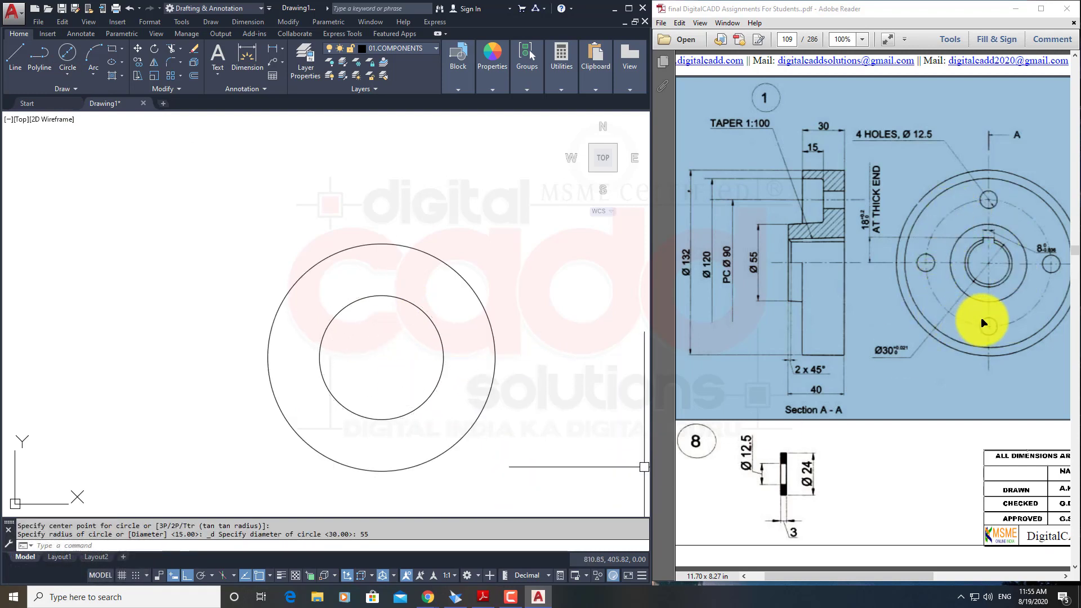
# Draw a 90 mm diameter pitch circle concentric with the bore and hub circles.
pyautogui.press('ctrl')
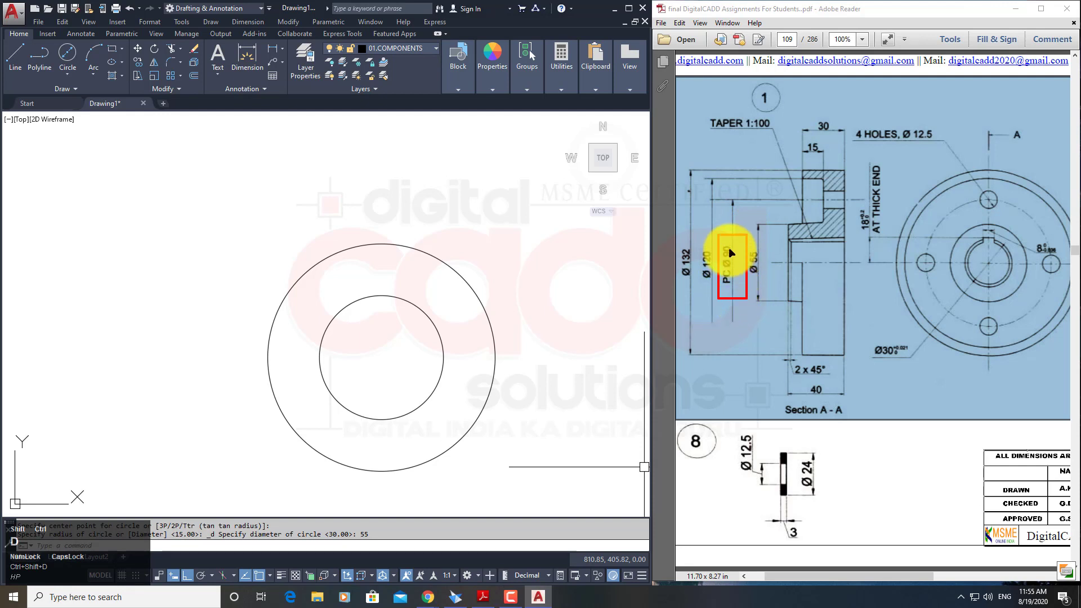
pyautogui.click(75, 70)
pyautogui.click(72, 53)
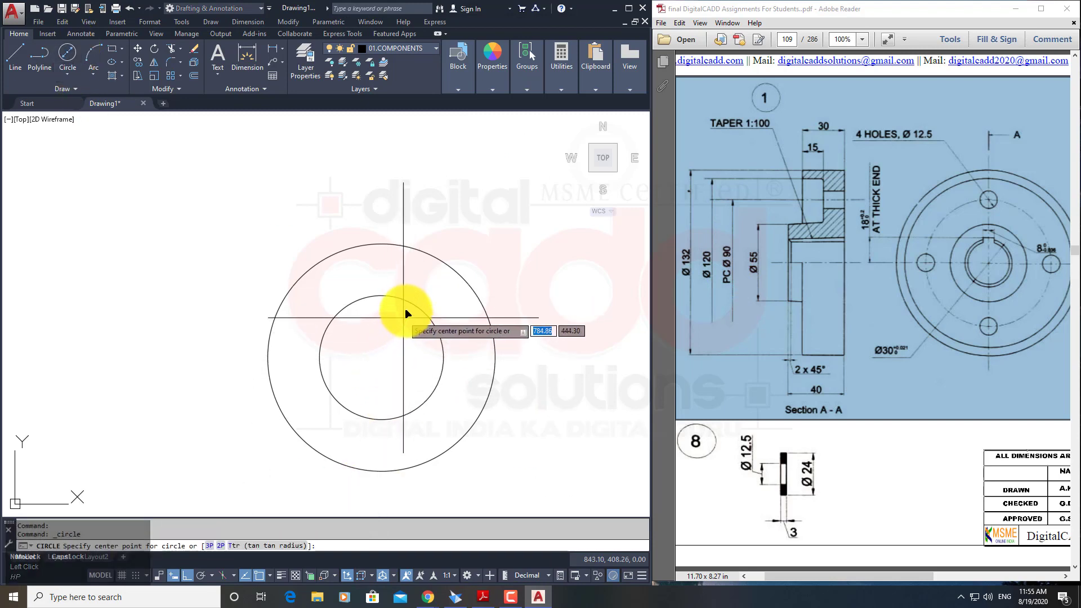
pyautogui.click(382, 358)
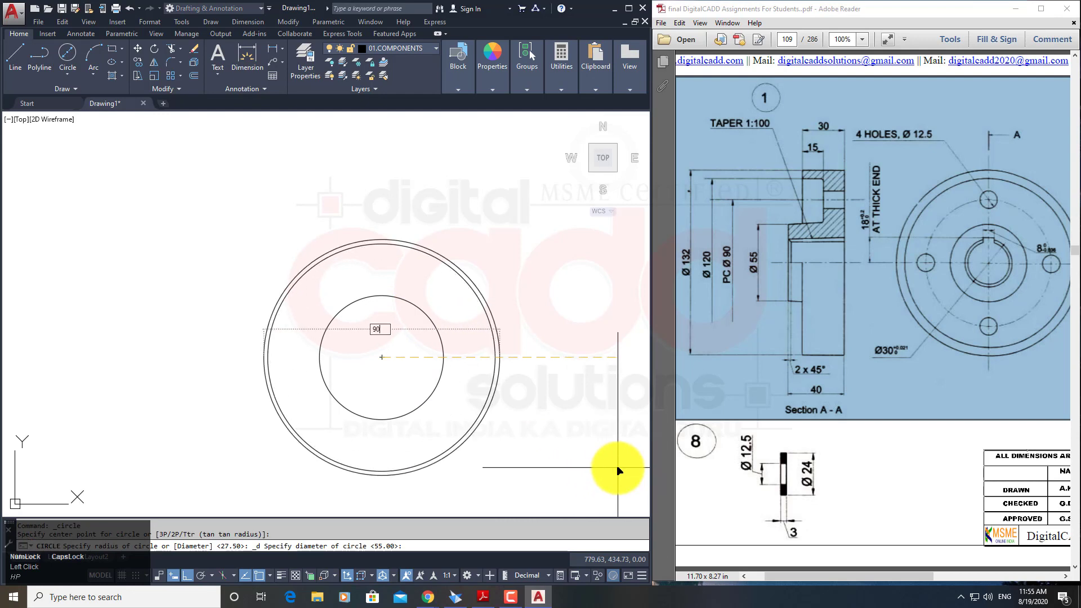
pyautogui.write('90')
pyautogui.press('Return')
pyautogui.scroll(-2, 452, 371)
pyautogui.moveTo(451, 365); pyautogui.dragTo(408, 353, button='middle')
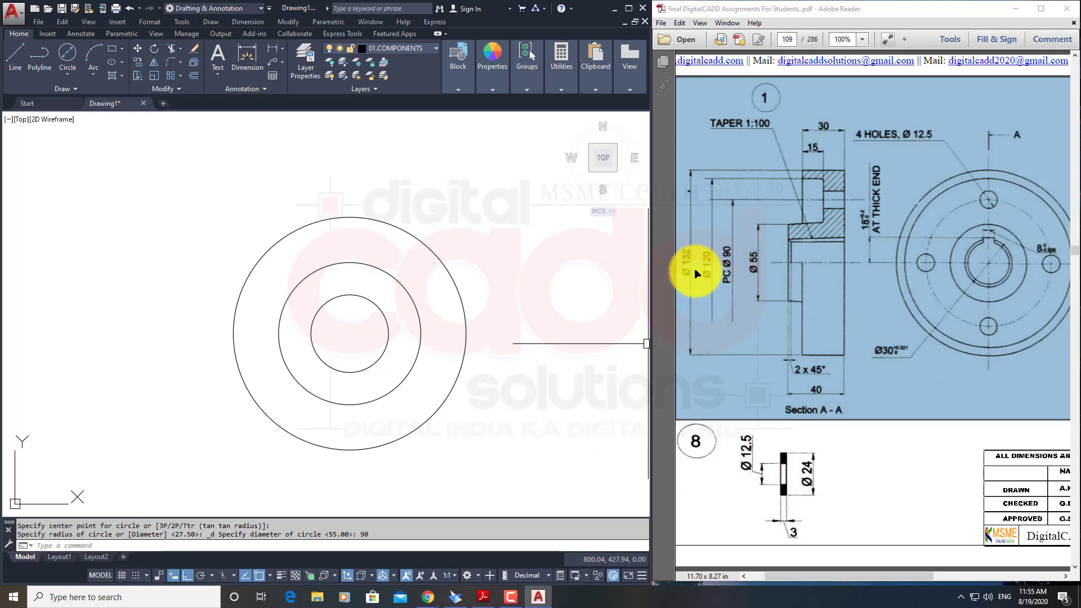
# Draw two more circles on the same centre, 120 mm and 132 mm in diameter, for the flange's recess and outer edge.
pyautogui.click(67, 53)
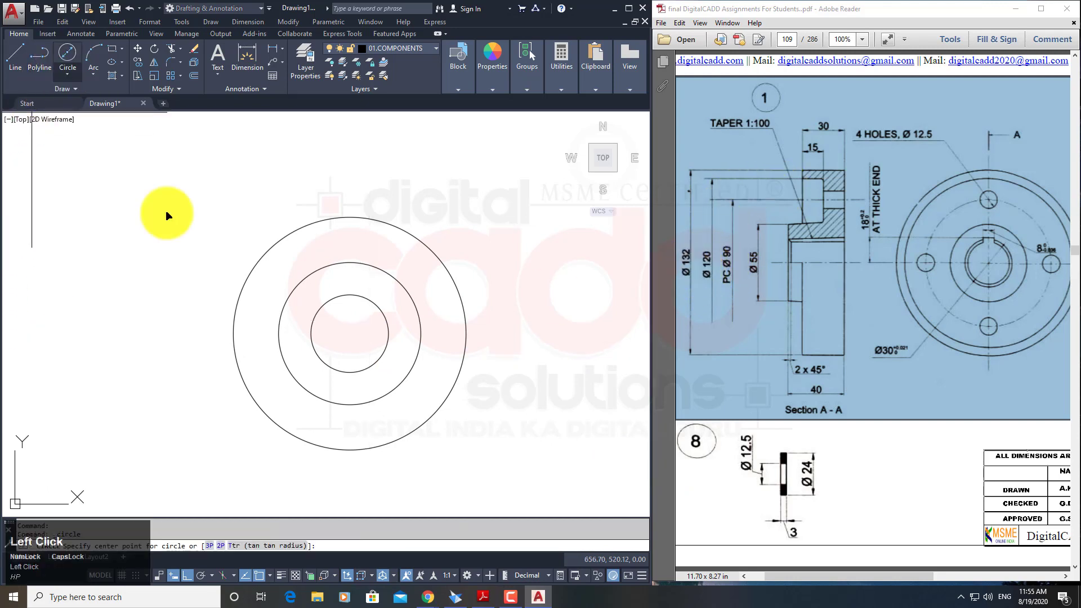
pyautogui.click(349, 333)
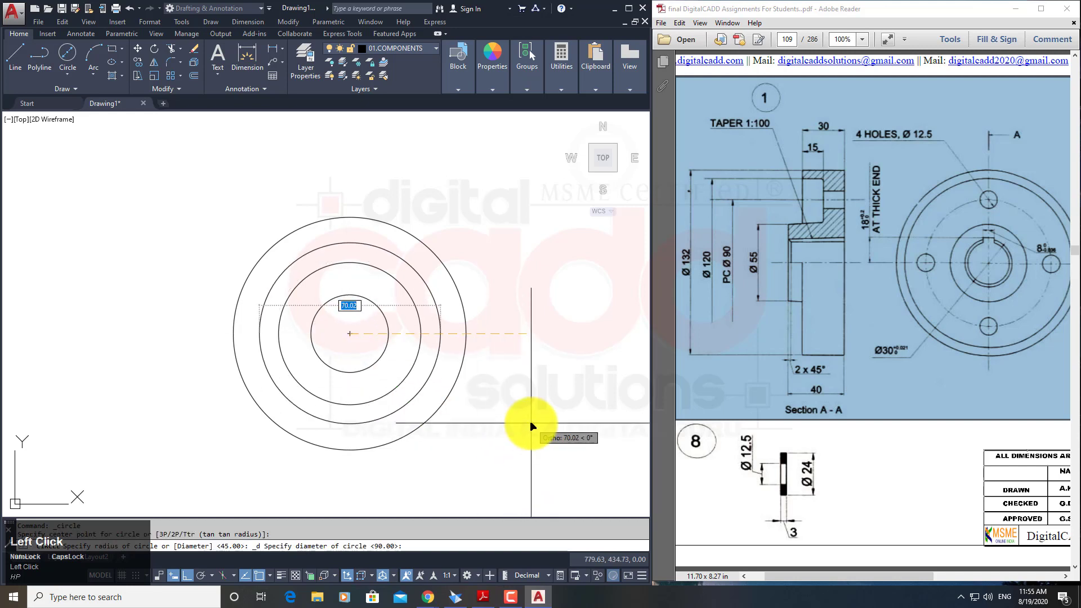
pyautogui.write('120')
pyautogui.press('Return')
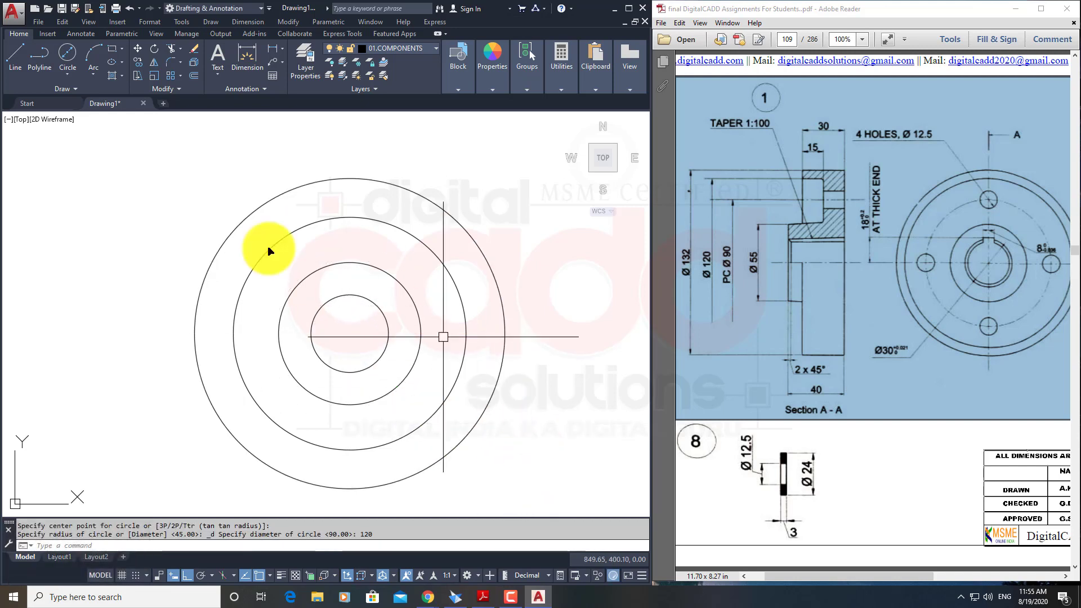
pyautogui.click(350, 334)
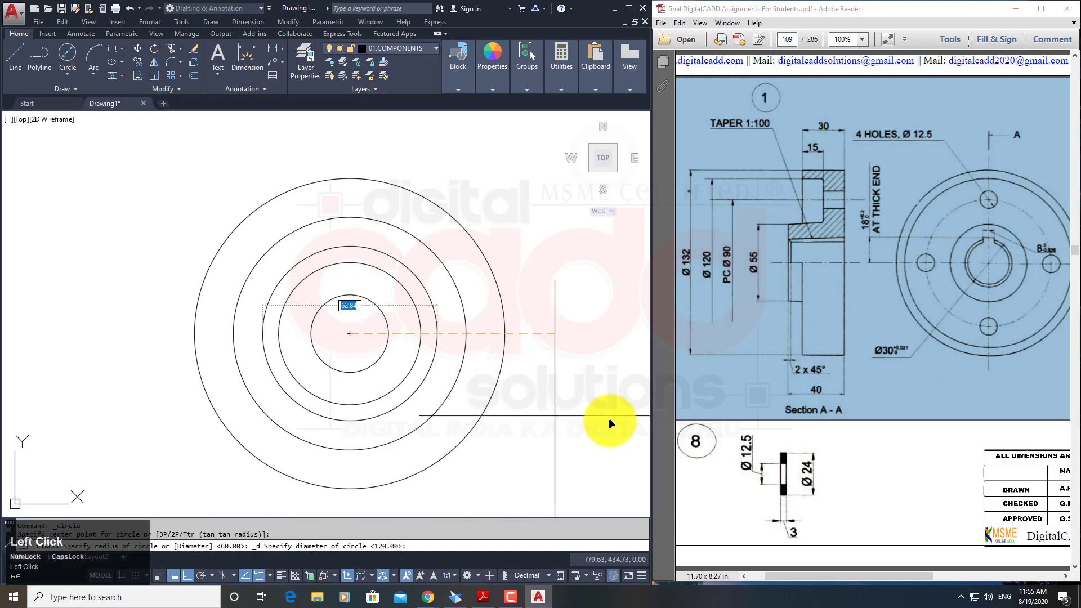
pyautogui.write('132')
pyautogui.press('Return')
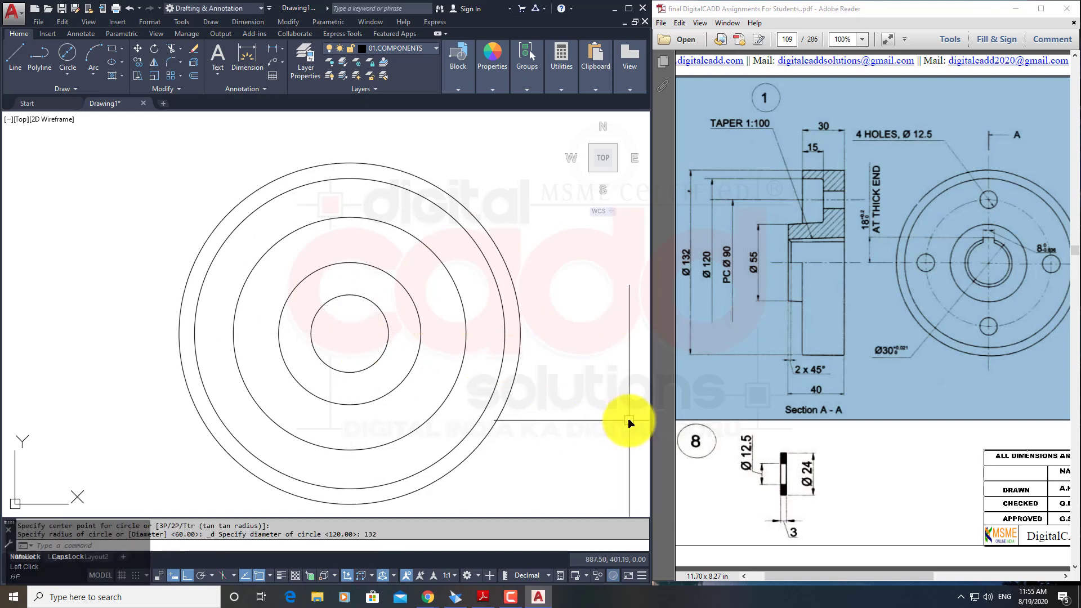
pyautogui.moveTo(583, 368)
pyautogui.mouseDown(button='middle')
pyautogui.moveTo(466, 366)
pyautogui.moveTo(464, 329)
pyautogui.mouseUp(button='middle')
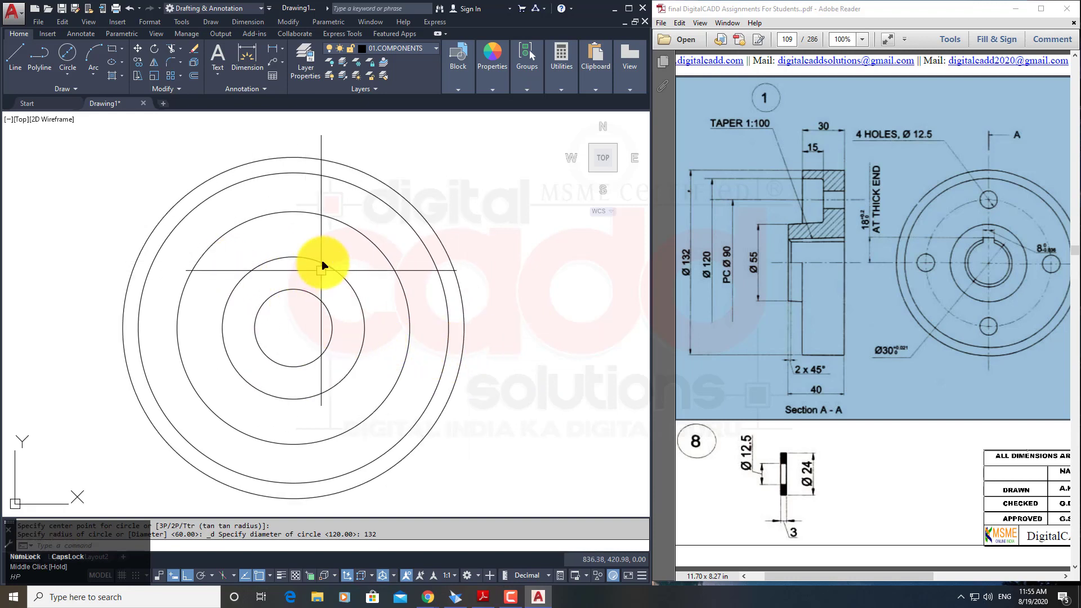
# Move the 90 mm pitch circle to the 03.CENTRE LINES. layer and set its linetype scale to 6.
pyautogui.click(337, 219)
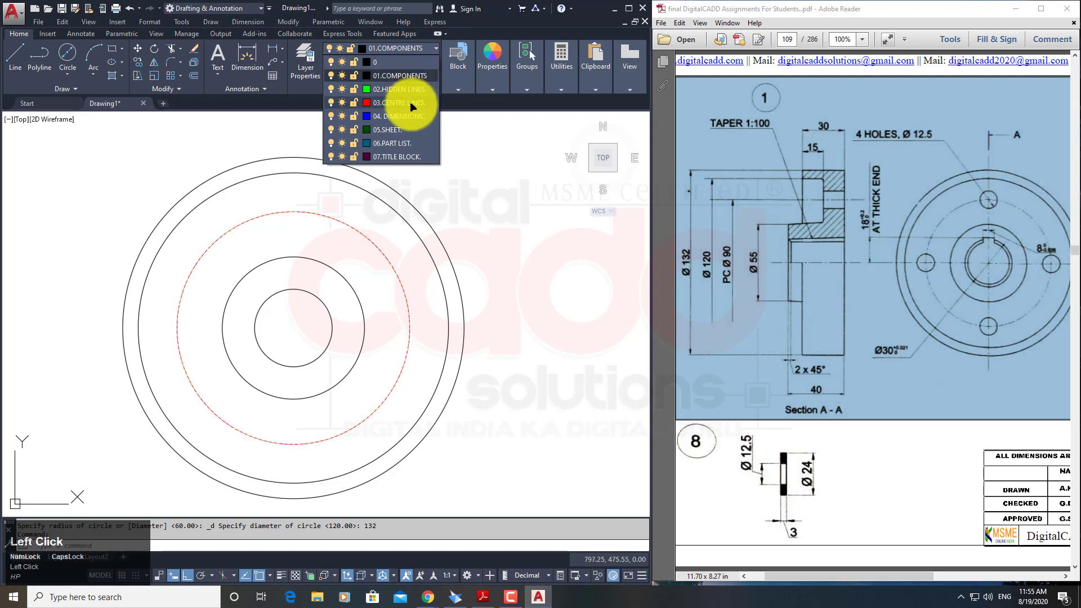
pyautogui.click(412, 107)
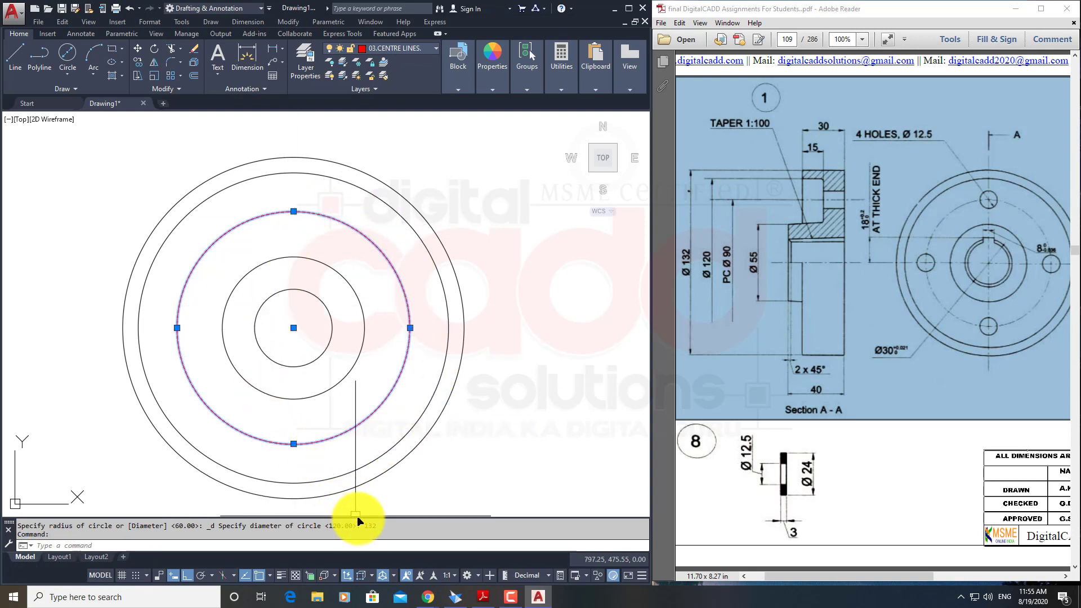
pyautogui.press('ctrl')
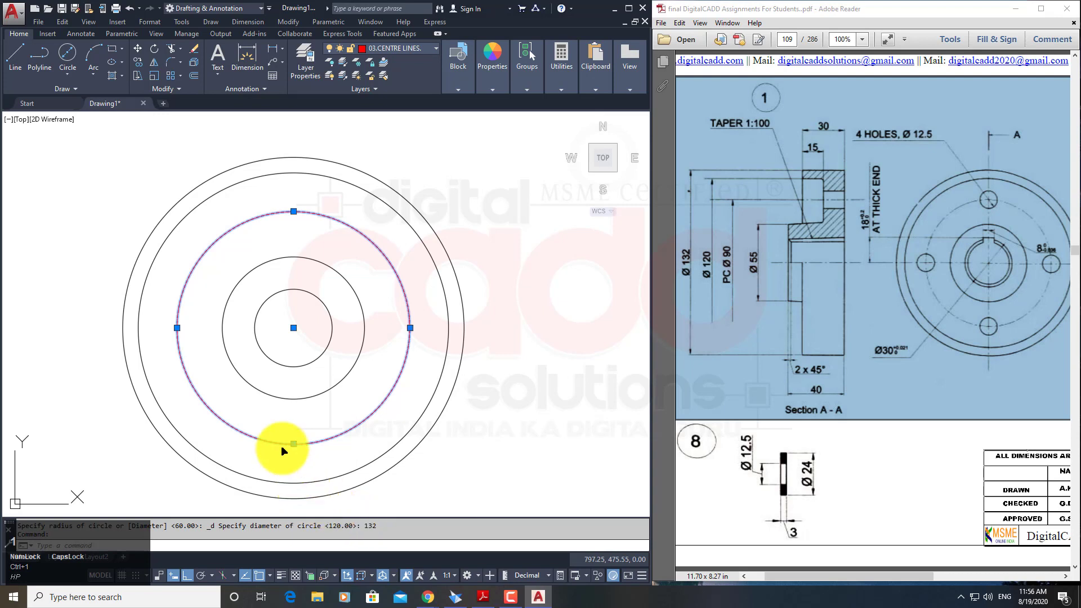
pyautogui.hotkey('ctrl', '1')
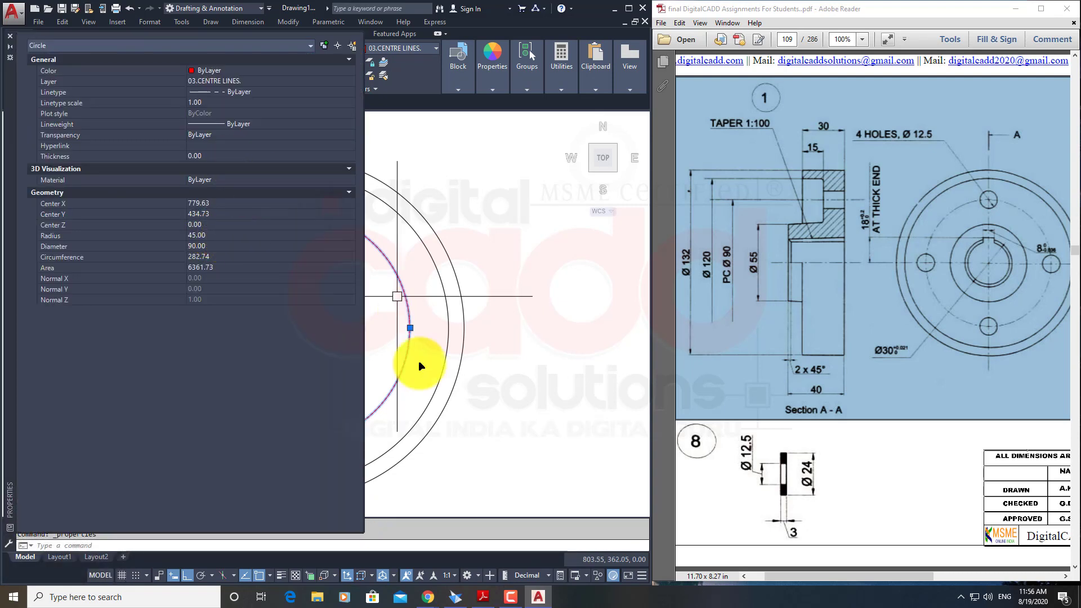
pyautogui.click(214, 104)
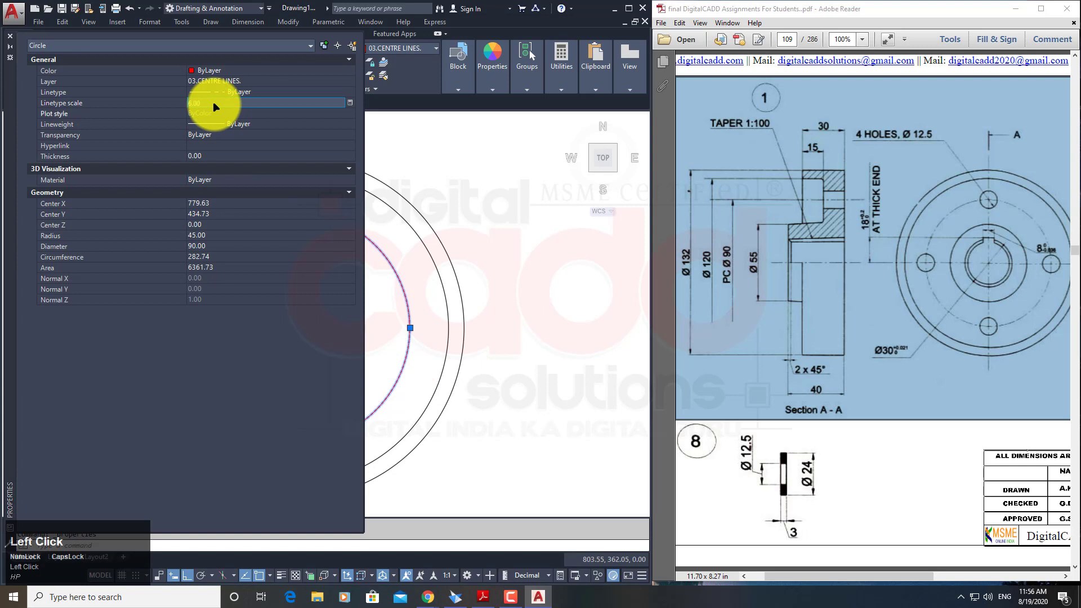
pyautogui.moveTo(490, 306)
pyautogui.mouseDown(button='middle')
pyautogui.moveTo(592, 306)
pyautogui.moveTo(549, 394)
pyautogui.mouseUp(button='middle')
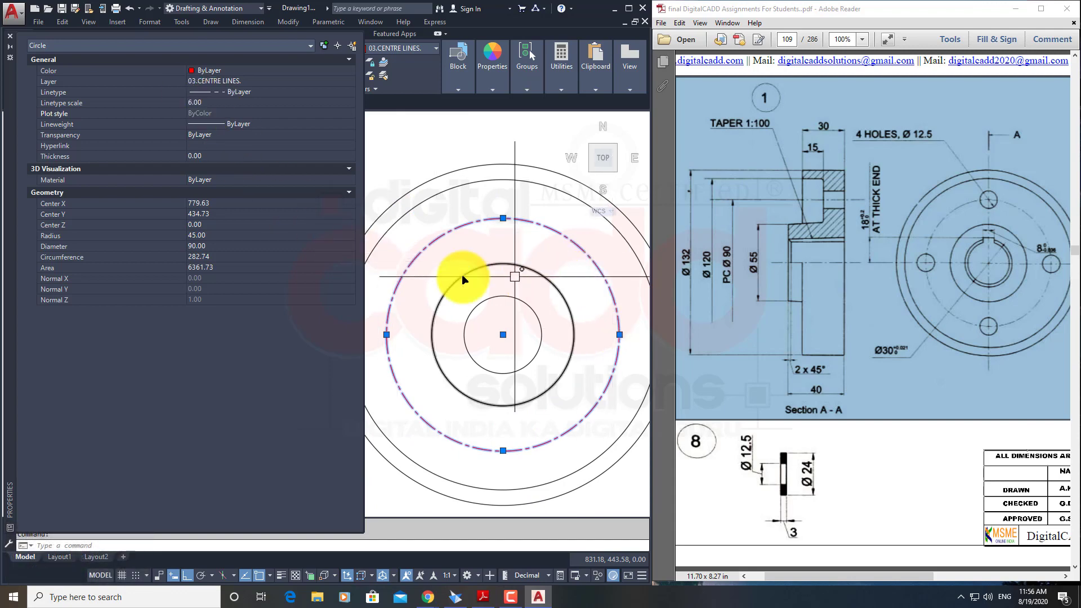
pyautogui.click(9, 37)
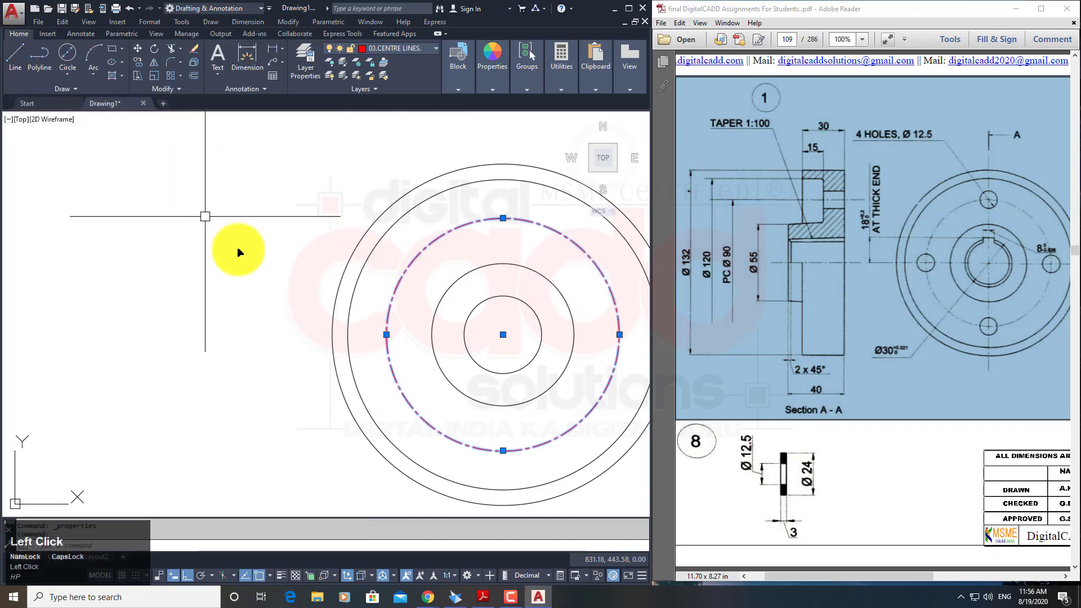
pyautogui.press('Escape')
pyautogui.moveTo(476, 386)
pyautogui.mouseDown(button='middle')
pyautogui.moveTo(278, 357)
pyautogui.moveTo(297, 403)
pyautogui.mouseUp(button='middle')
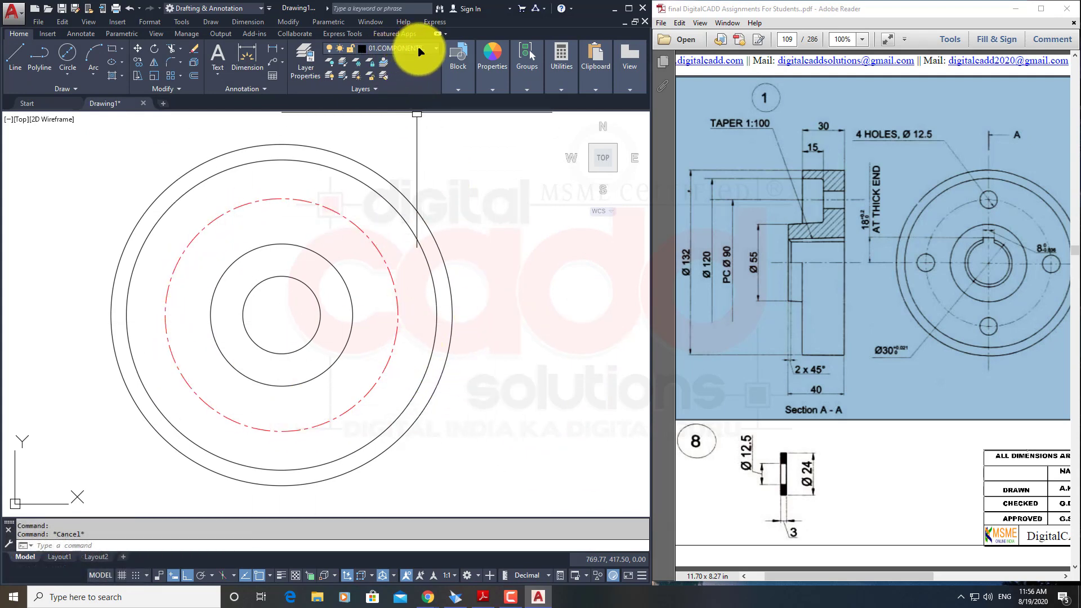
# Draw a 12.5 mm diameter hole centred on the pitch circle's right quadrant, following the hole callout in the PDF.
pyautogui.moveTo(430, 314); pyautogui.dragTo(403, 330, button='middle')
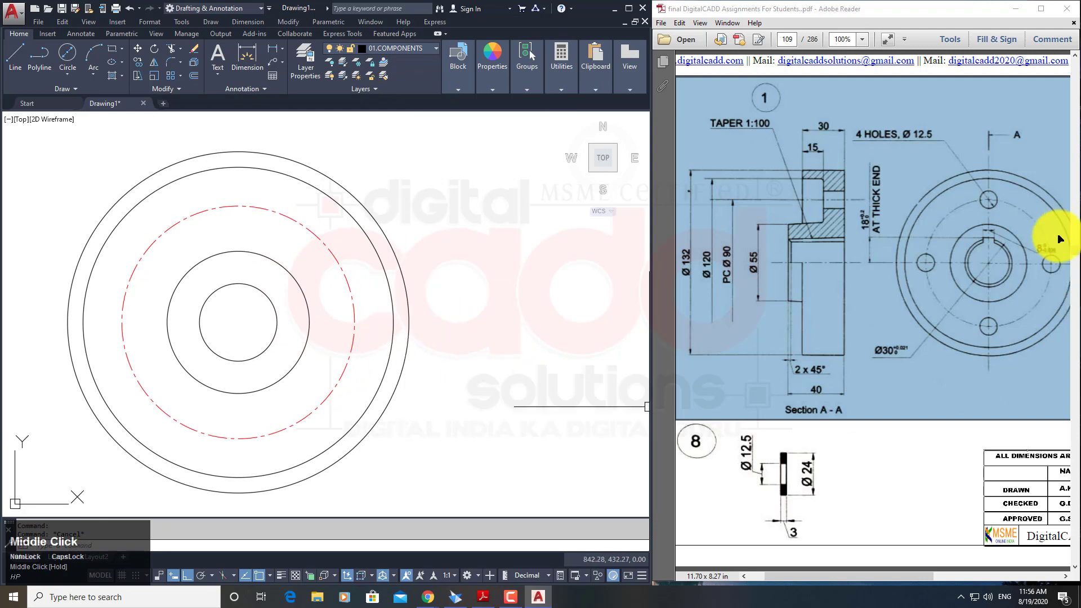
pyautogui.hotkey('ctrl', 'd')
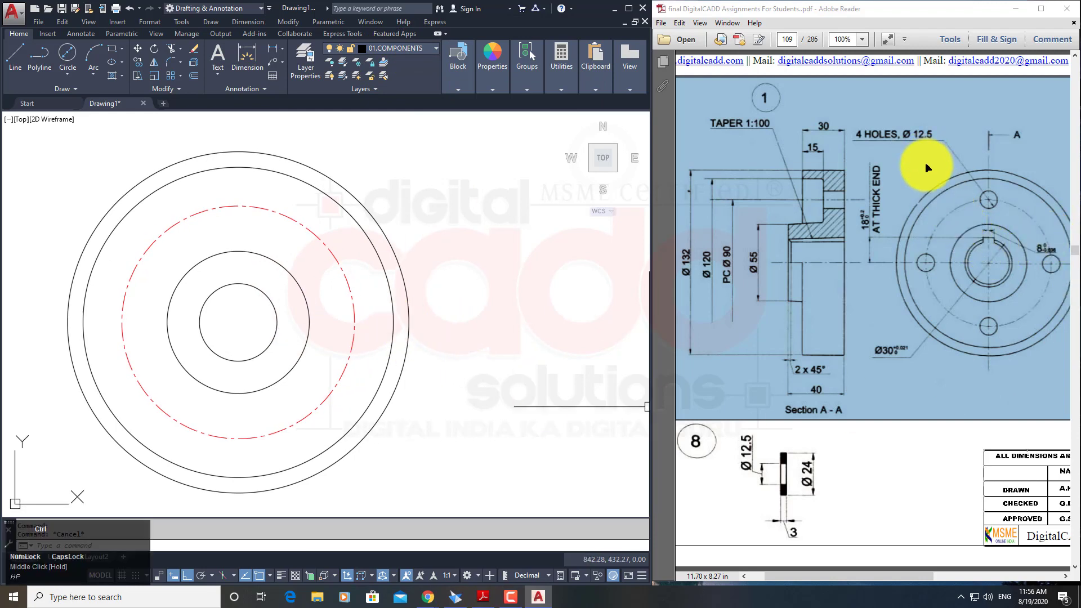
pyautogui.moveTo(949, 122)
pyautogui.mouseDown()
pyautogui.moveTo(882, 158)
pyautogui.moveTo(842, 151)
pyautogui.mouseUp()
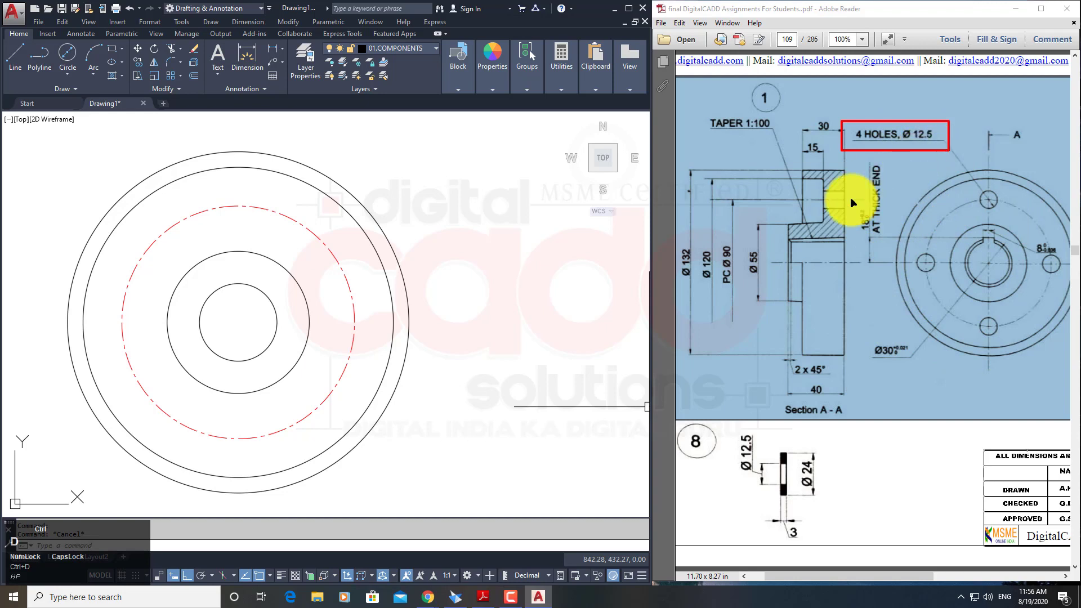
pyautogui.press('Escape')
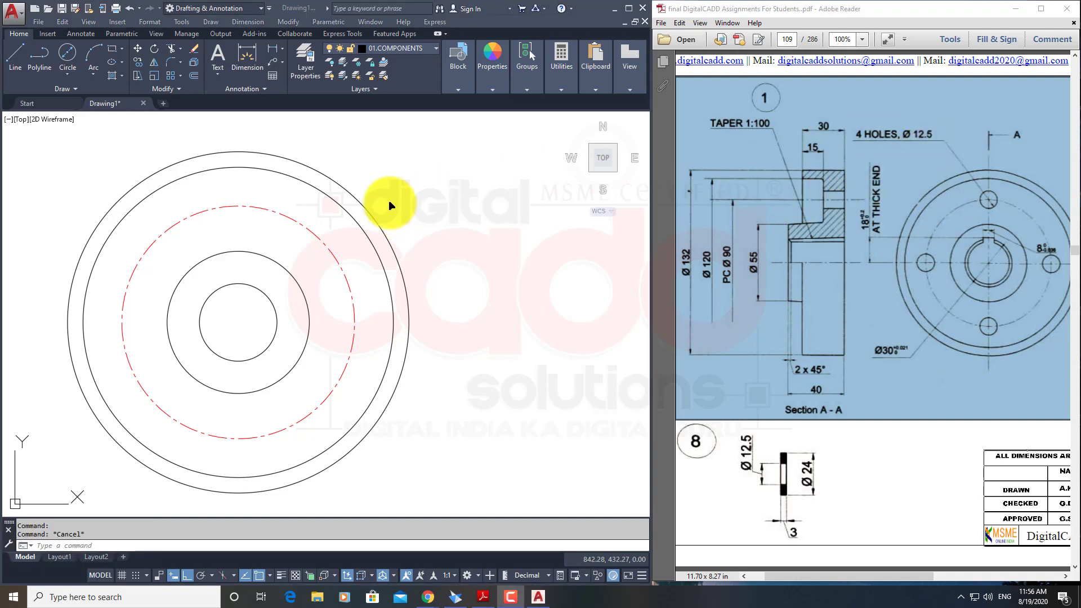
pyautogui.click(67, 53)
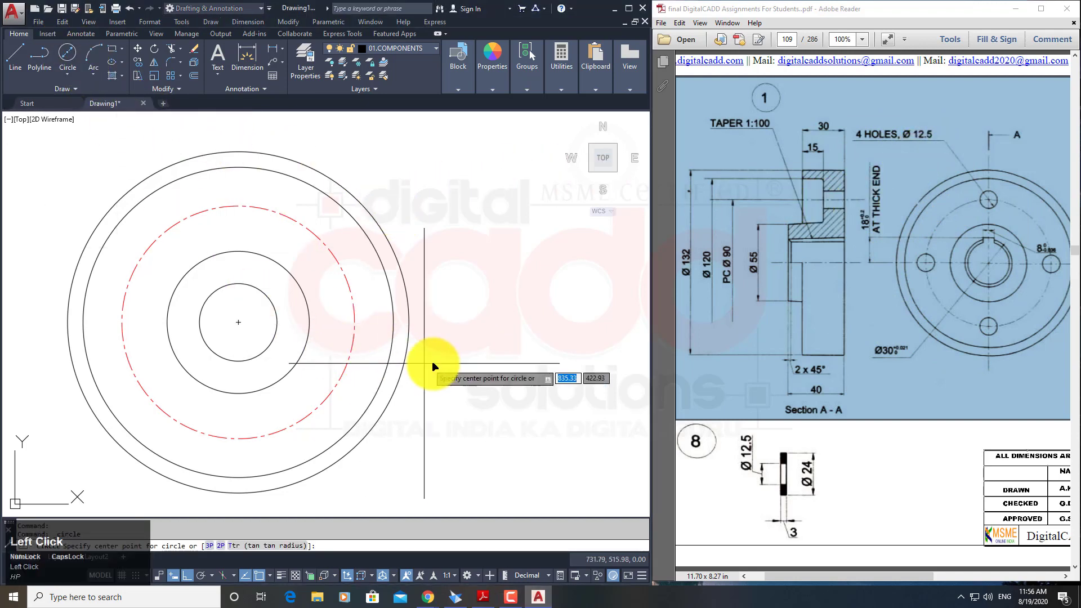
pyautogui.click(354, 322)
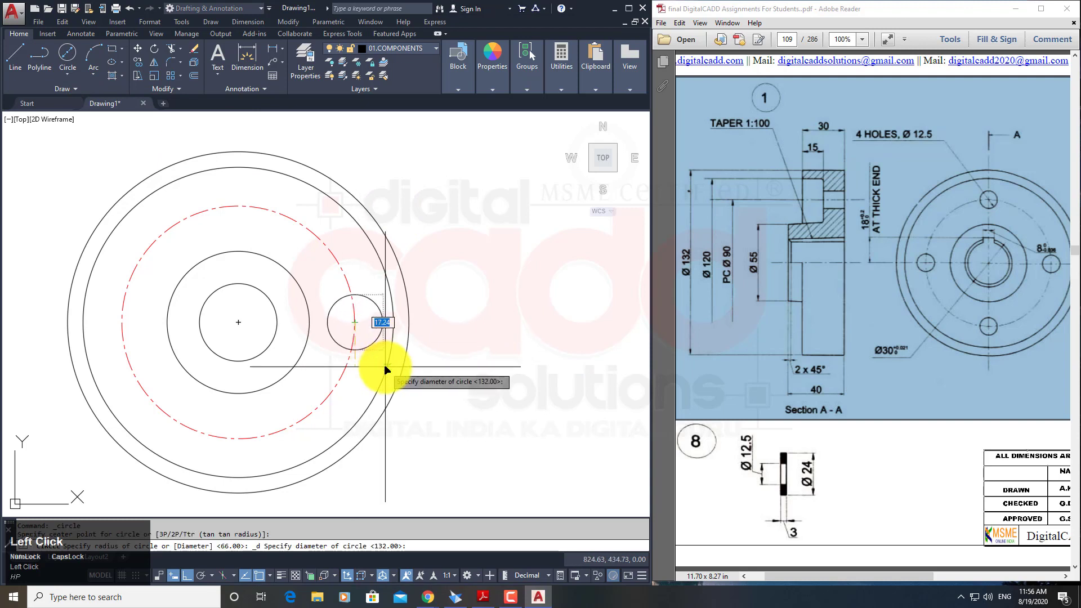
pyautogui.press('Return')
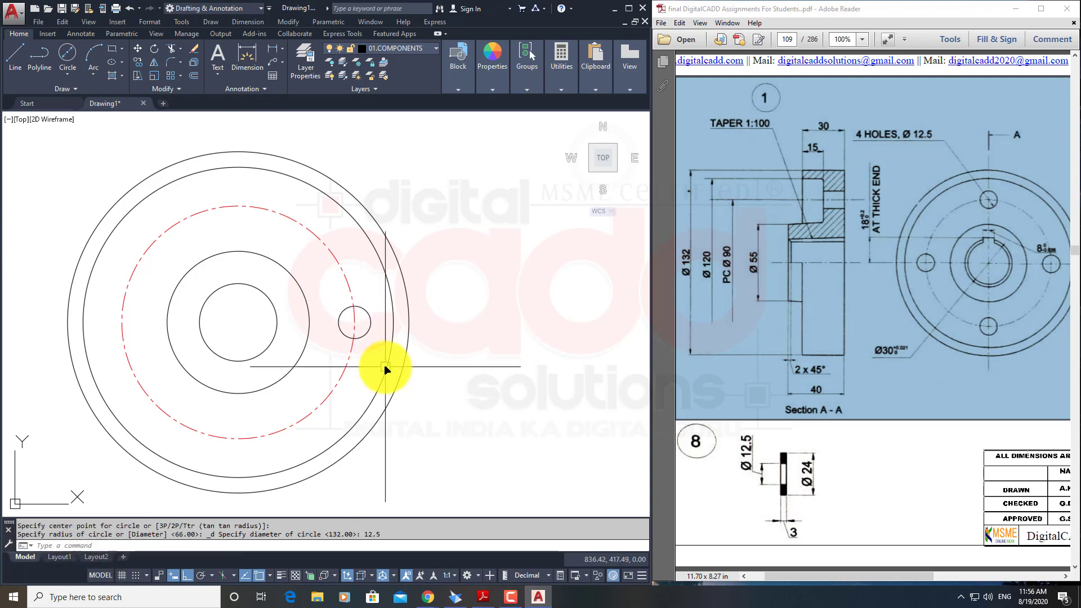
# Polar array the 12.5 mm hole around the bore centre with 4 items over 360 degrees.
pyautogui.click(372, 322)
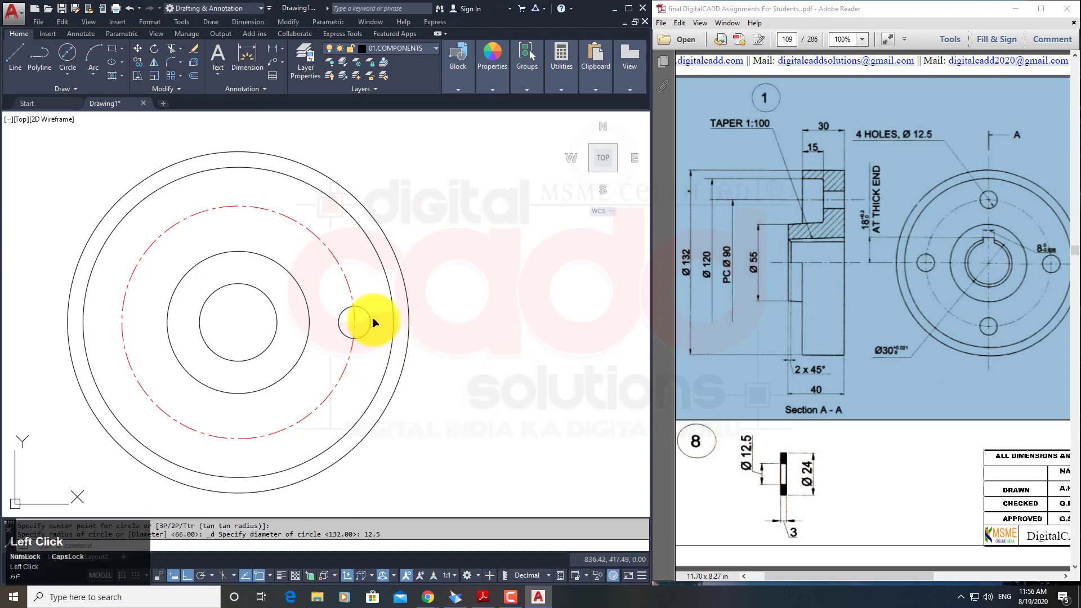
pyautogui.click(180, 77)
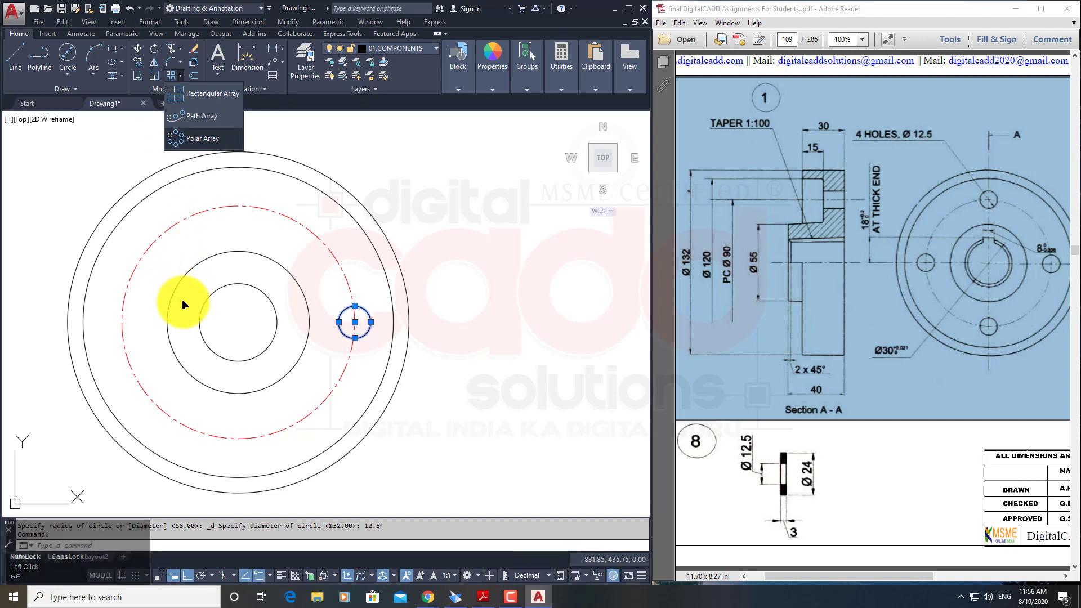
pyautogui.click(237, 323)
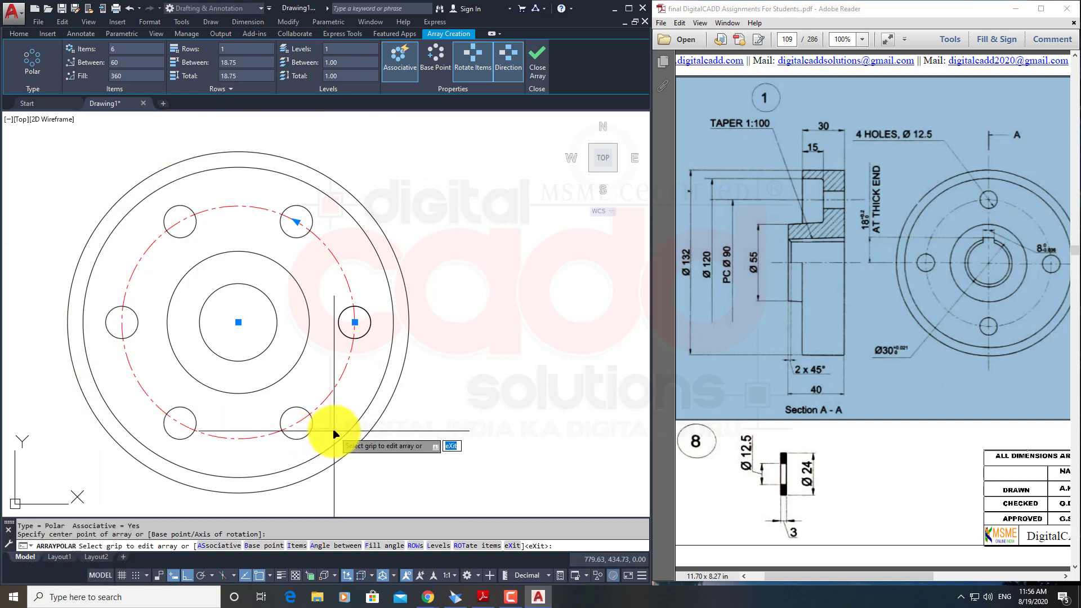
pyautogui.click(132, 52)
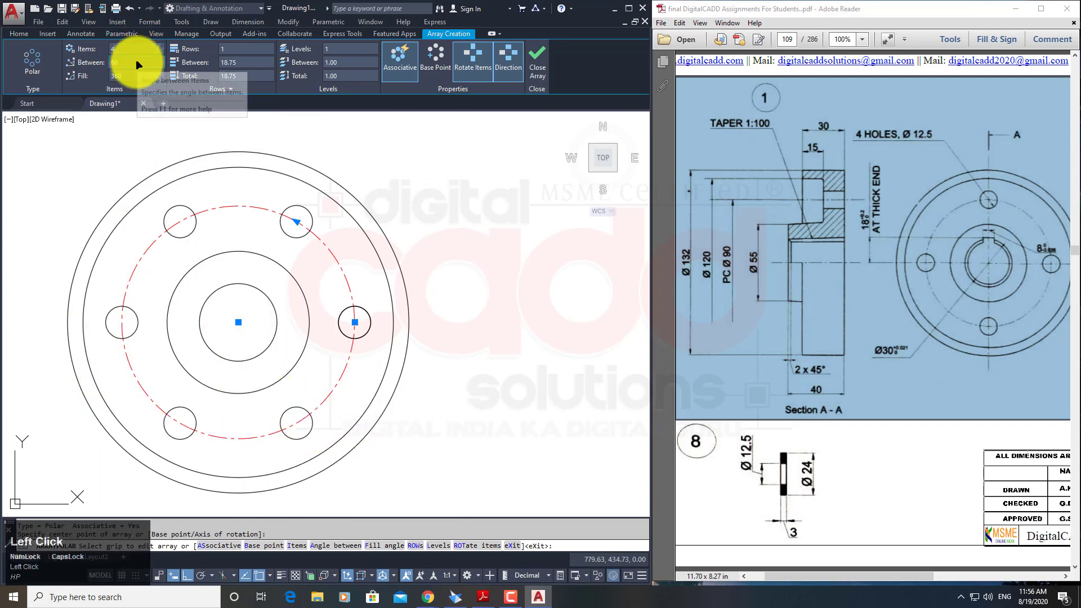
pyautogui.write('4')
pyautogui.press('Return')
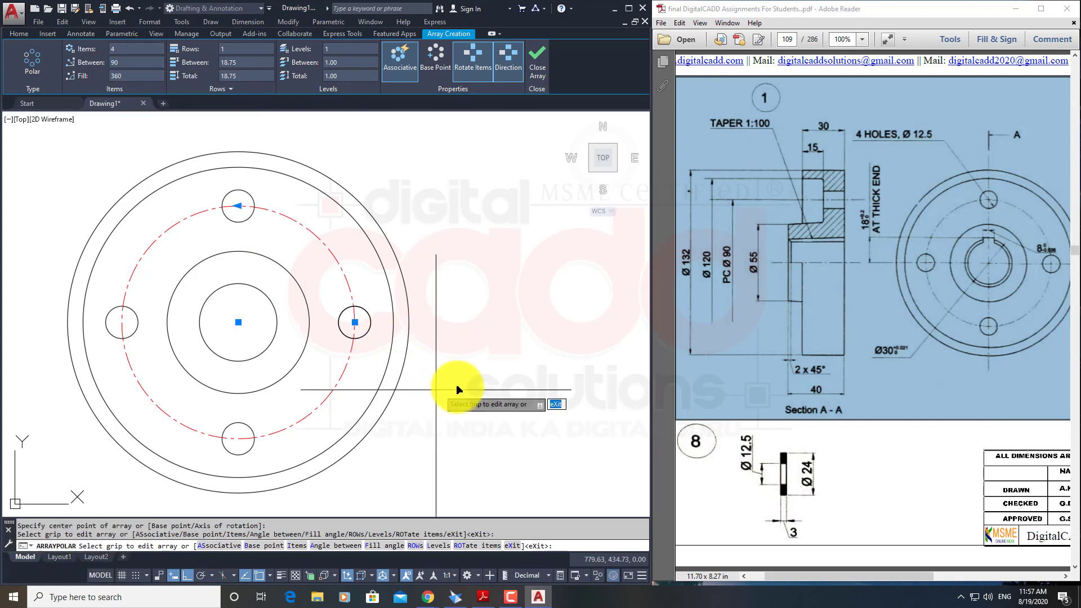
pyautogui.moveTo(449, 375); pyautogui.dragTo(512, 379, button='middle')
pyautogui.press('Escape')
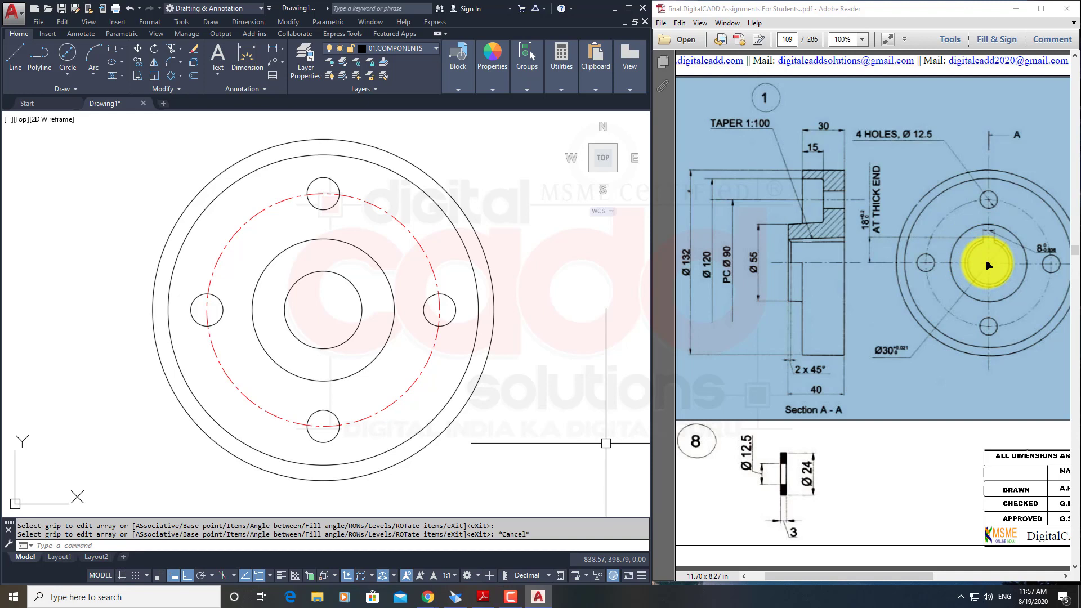
# Examine part 1's keyway and the dimensions of key part 4 in the assignment PDF in Adobe Reader.
pyautogui.moveTo(355, 331); pyautogui.dragTo(406, 359, button='middle')
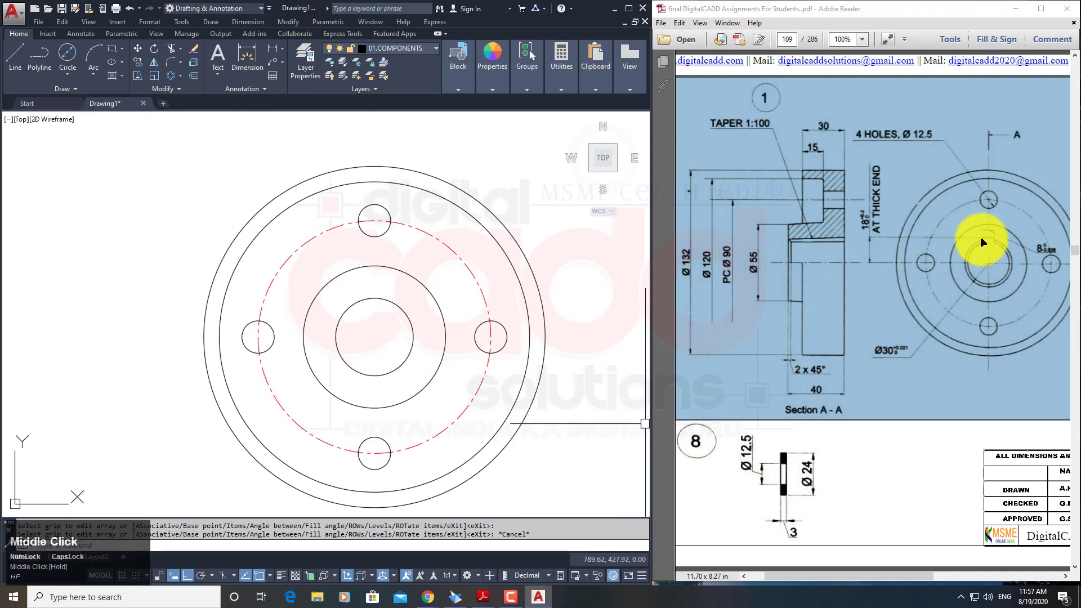
pyautogui.hotkey('ctrl', 'shift', 'd')
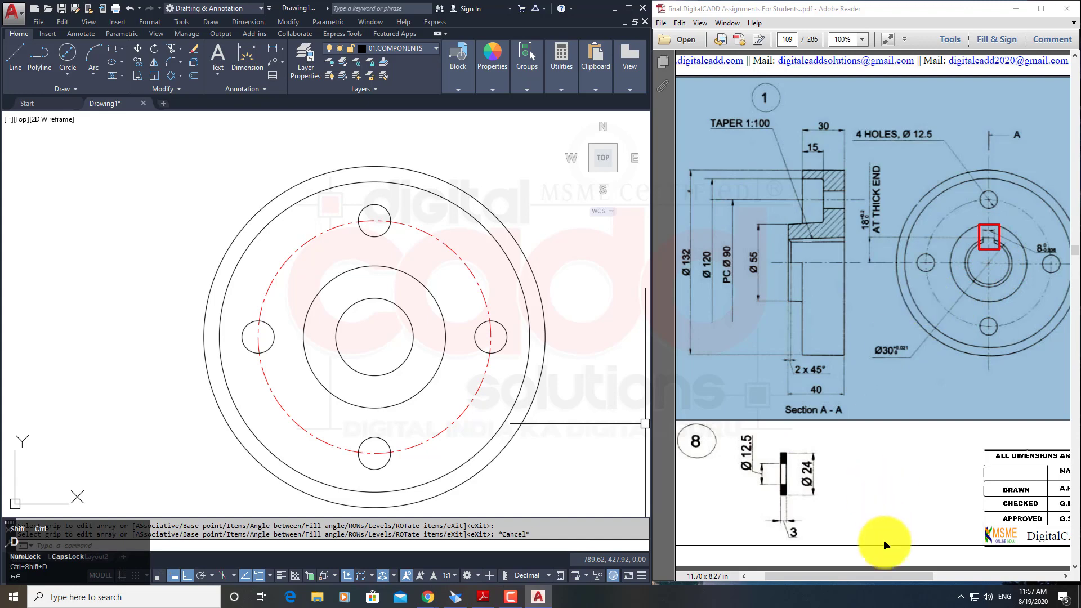
pyautogui.press('Escape')
pyautogui.moveTo(879, 579); pyautogui.dragTo(995, 574)
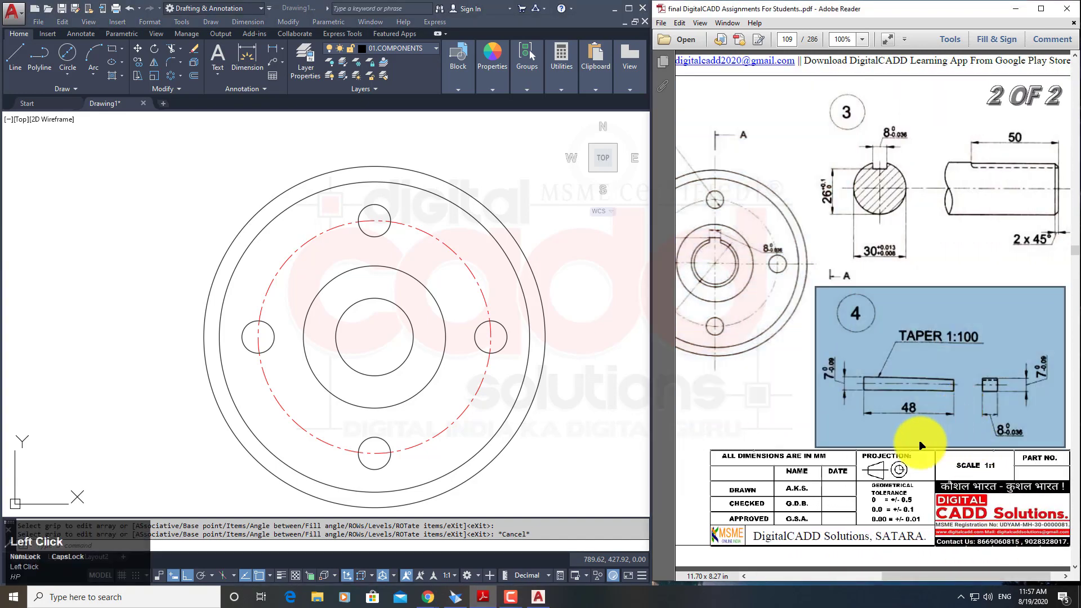
pyautogui.moveTo(807, 339)
pyautogui.mouseDown()
pyautogui.moveTo(988, 433)
pyautogui.moveTo(1049, 440)
pyautogui.mouseUp()
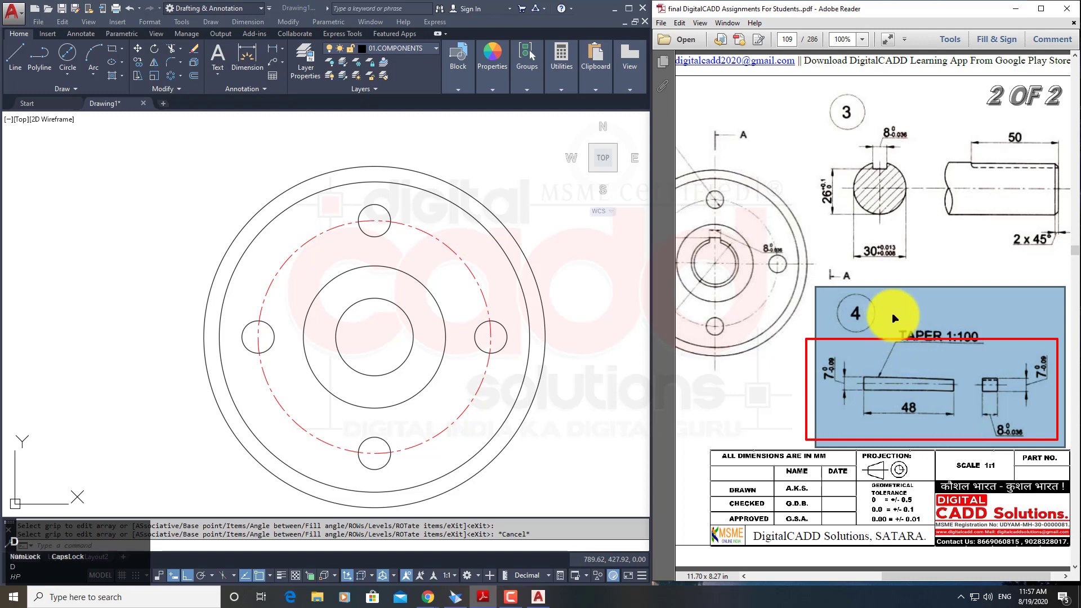
# Review key part 4's taper and part 1's keyway width and thick-end height in the assignment PDF in Adobe Reader.
pyautogui.moveTo(889, 311); pyautogui.dragTo(996, 361)
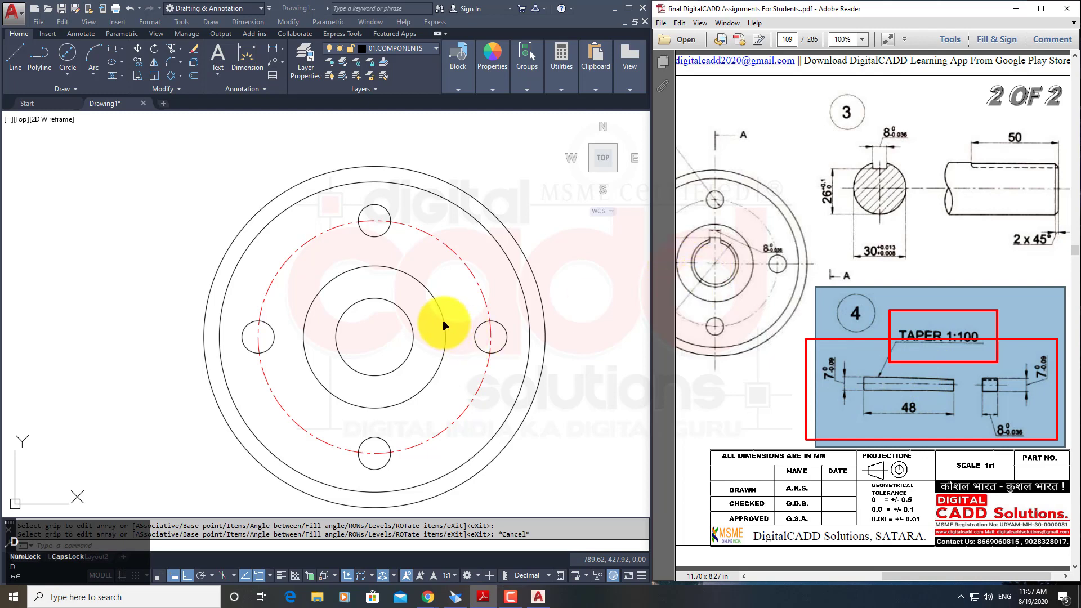
pyautogui.moveTo(698, 223); pyautogui.dragTo(745, 258)
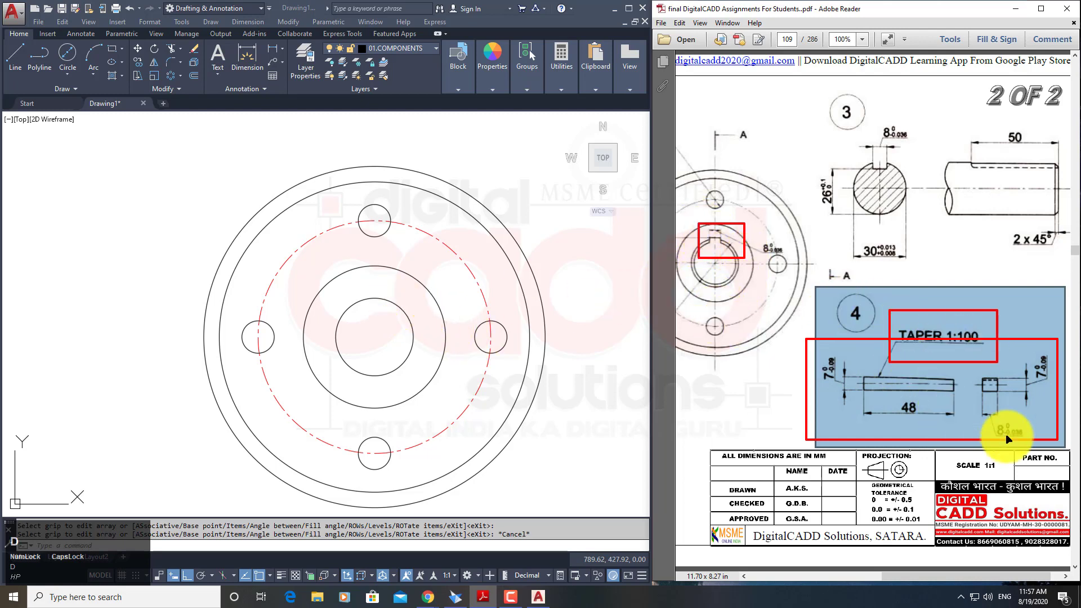
pyautogui.press('Escape')
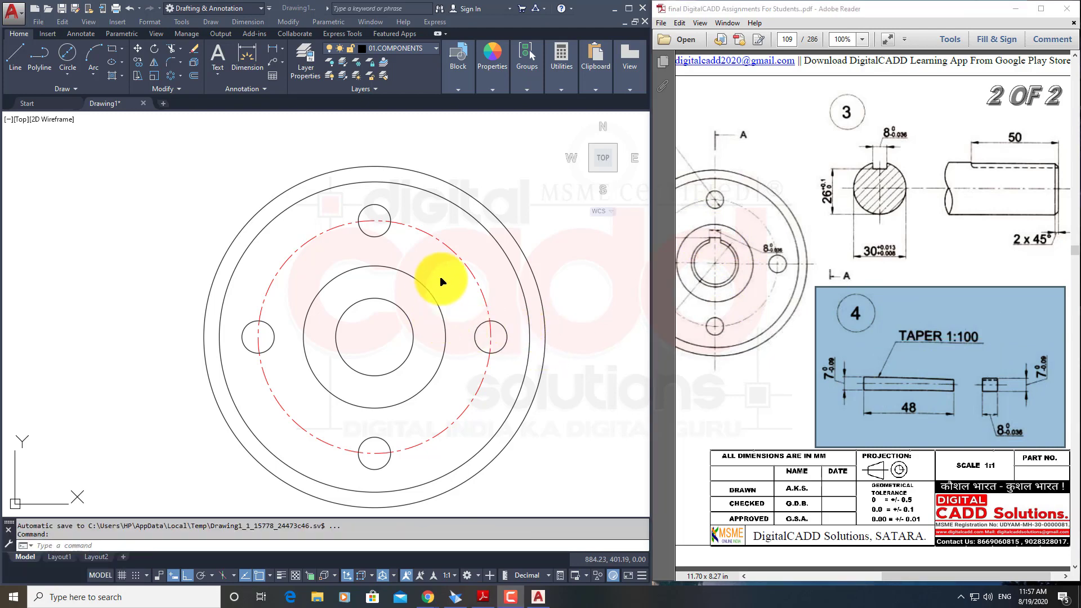
pyautogui.click(443, 278)
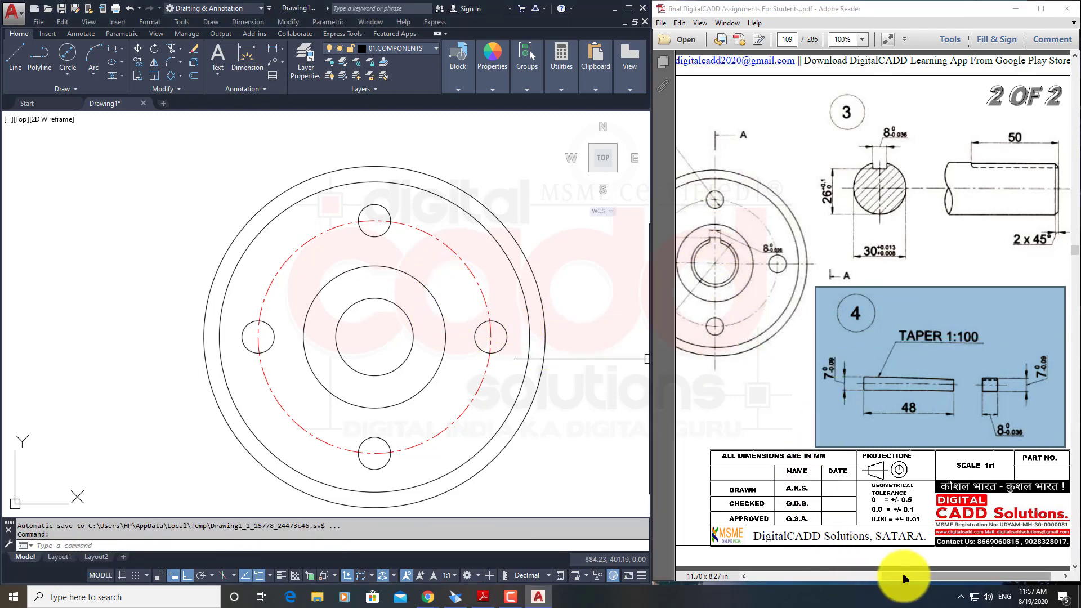
pyautogui.moveTo(900, 576); pyautogui.dragTo(847, 576)
pyautogui.click(738, 257)
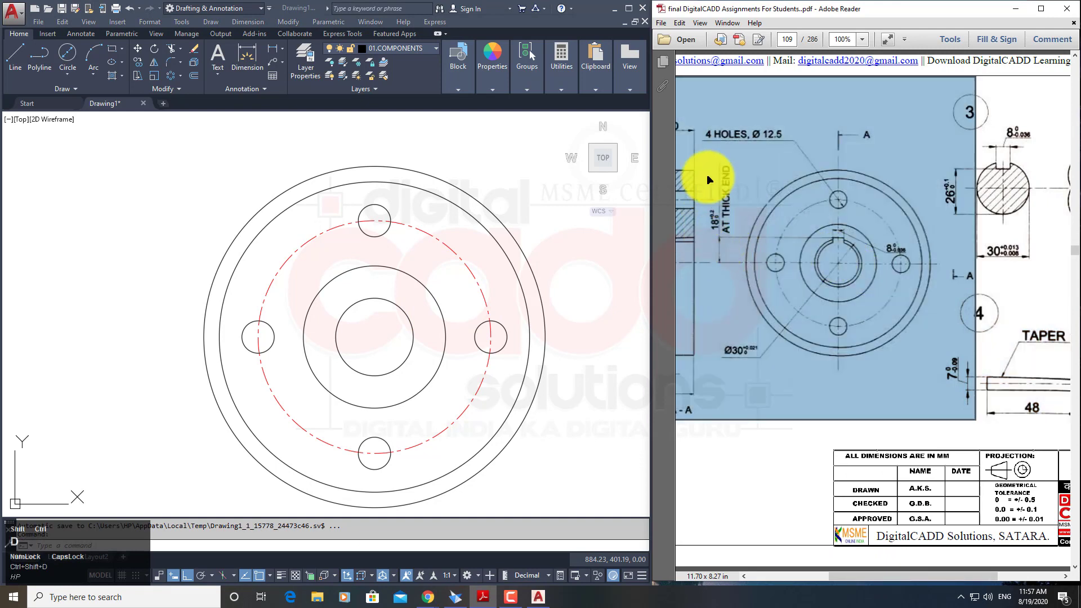
pyautogui.moveTo(698, 152); pyautogui.dragTo(741, 279)
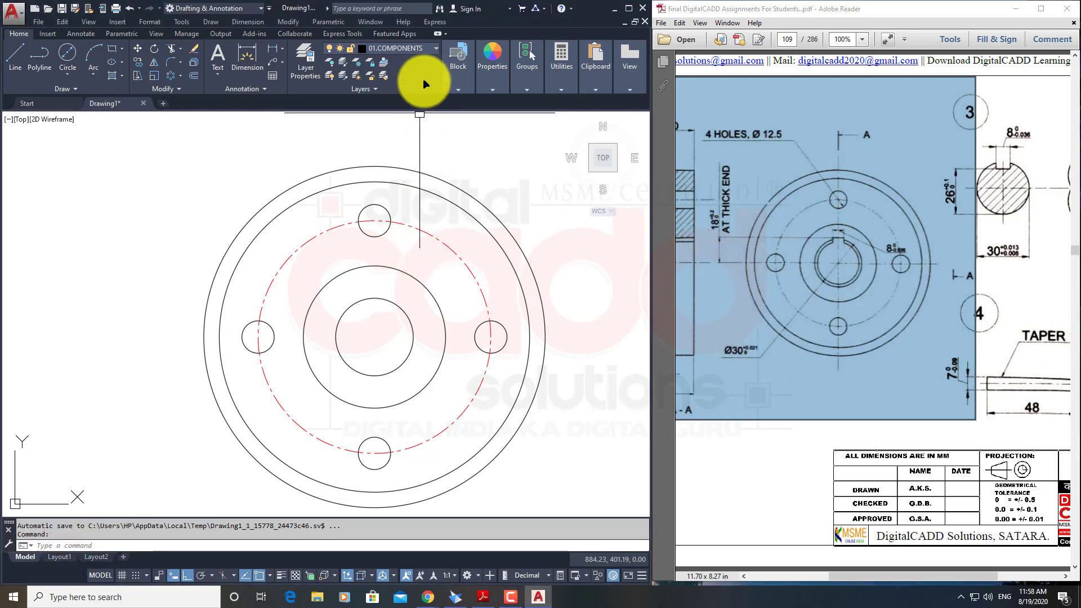
# In AutoCAD, draw horizontal and vertical centre lines across the outer circle, quadrant to quadrant, on the 03.CENTRE LINES. layer.
pyautogui.click(417, 51)
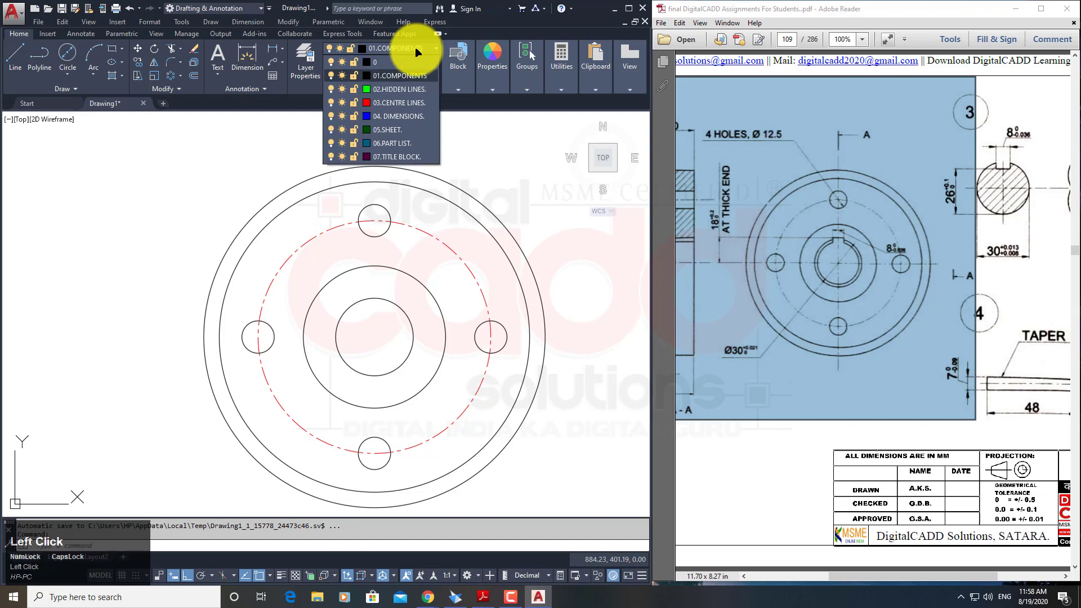
pyautogui.click(408, 104)
pyautogui.click(15, 57)
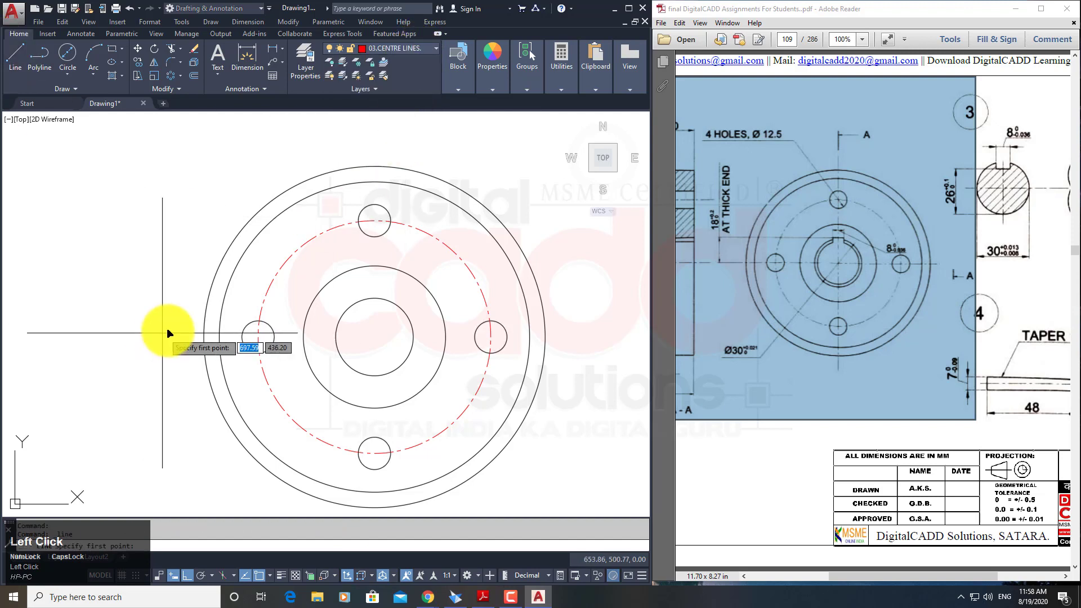
pyautogui.click(204, 337)
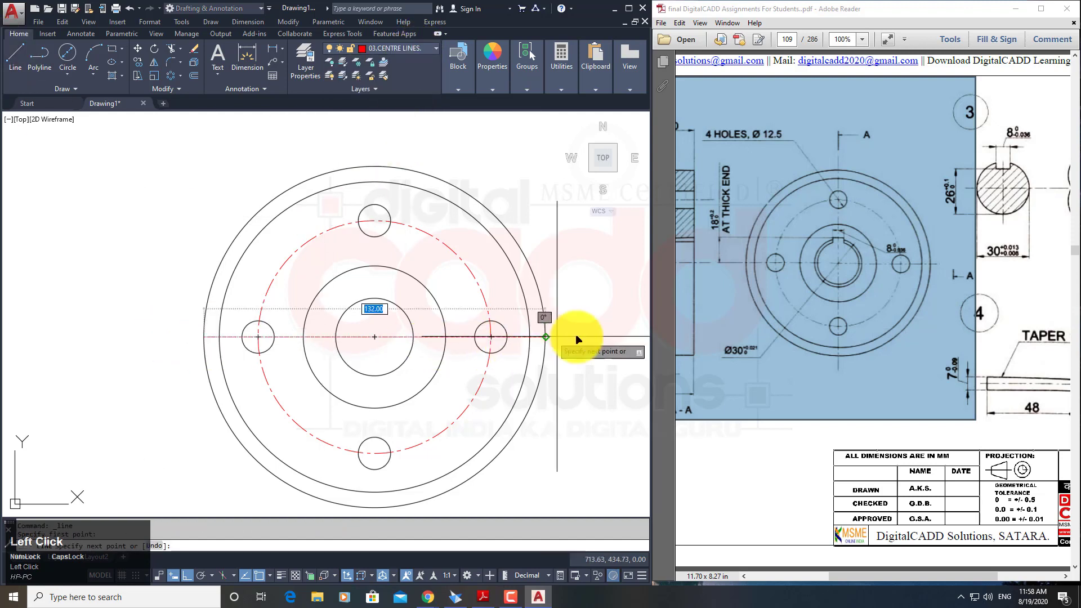
pyautogui.click(544, 337)
pyautogui.press('space')
pyautogui.press('space')
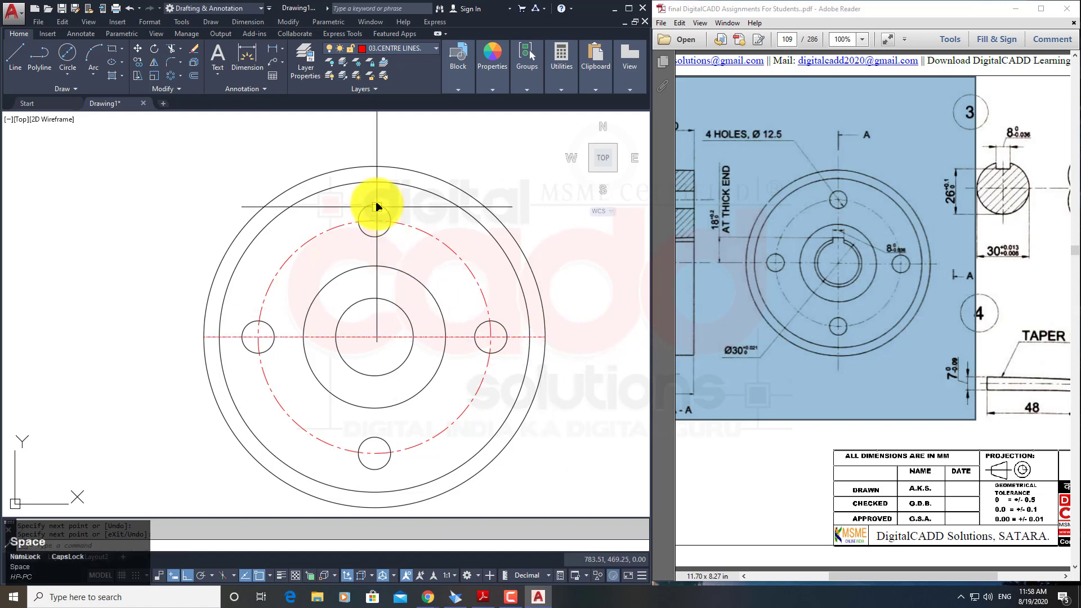
pyautogui.click(374, 167)
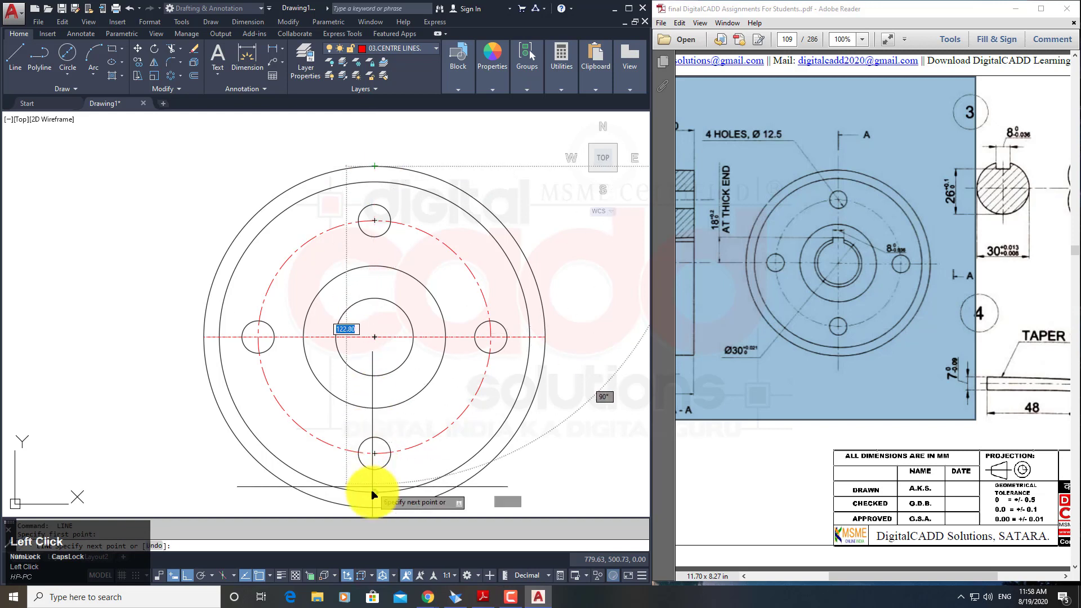
pyautogui.click(372, 506)
pyautogui.press('space')
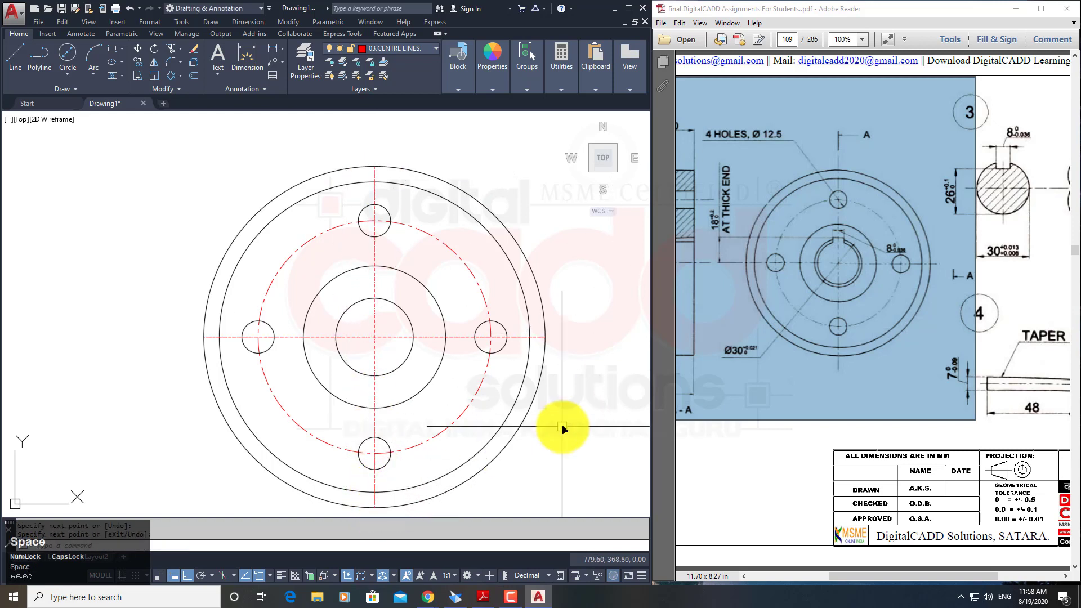
# Match the pitch circle's properties onto the horizontal and vertical centre lines.
pyautogui.write('ma')
pyautogui.press('space')
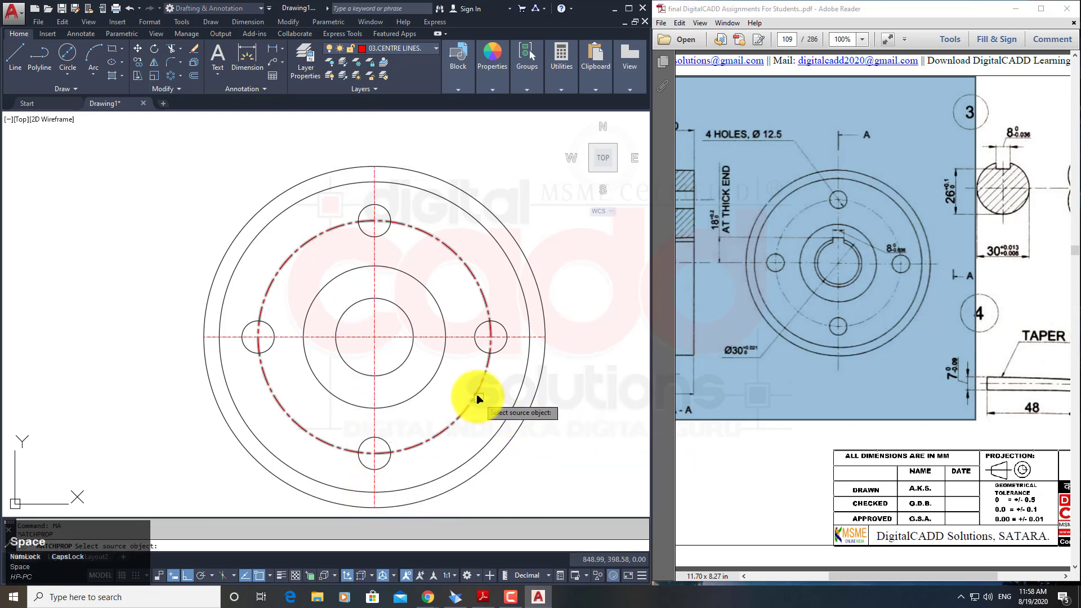
pyautogui.click(483, 391)
pyautogui.click(385, 325)
pyautogui.click(363, 349)
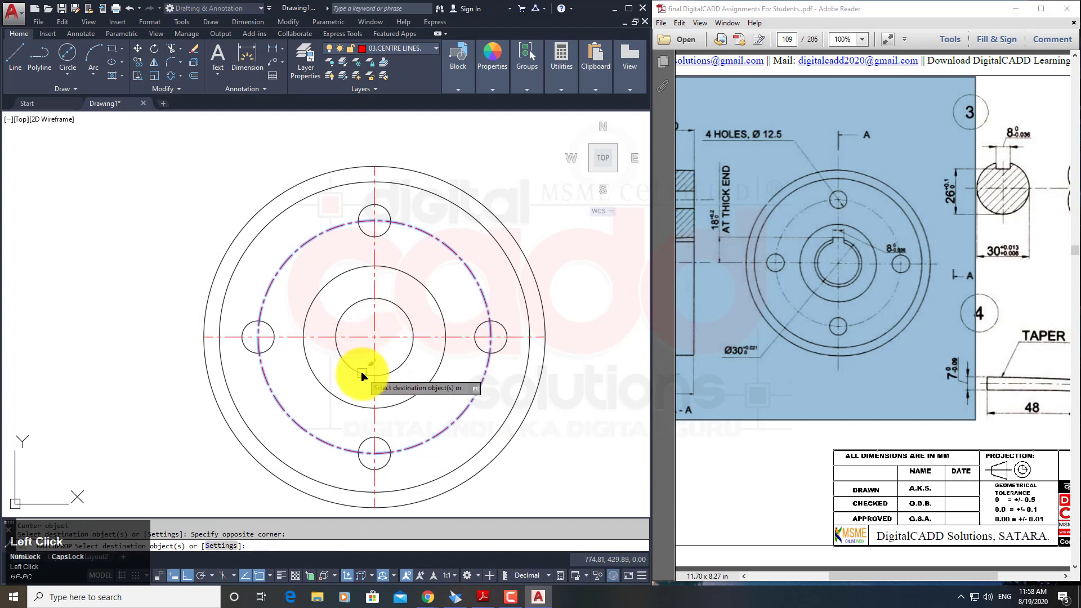
pyautogui.press('space')
# Offset the horizontal centre line 18 mm upward to mark the top of the keyway.
pyautogui.moveTo(461, 308)
pyautogui.mouseDown(button='middle')
pyautogui.moveTo(422, 326)
pyautogui.moveTo(422, 341)
pyautogui.mouseUp(button='middle')
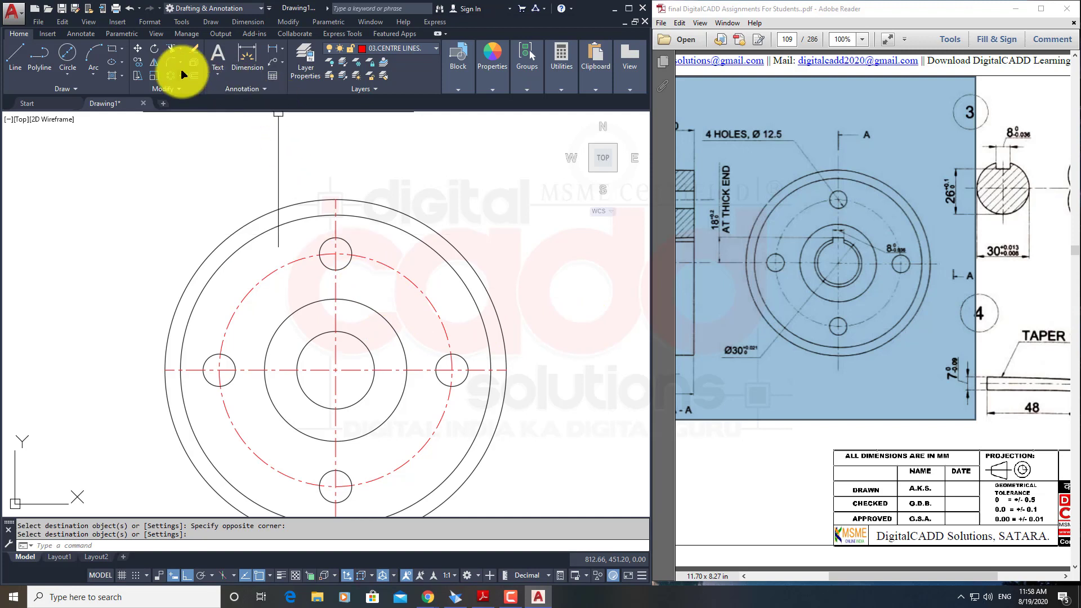
pyautogui.click(198, 79)
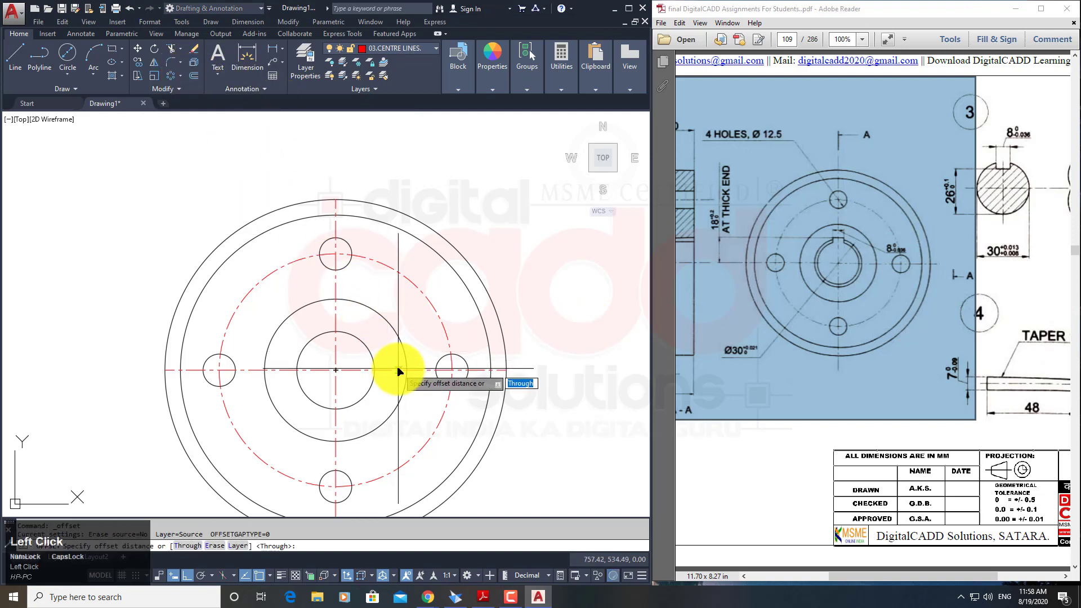
pyautogui.press('Return')
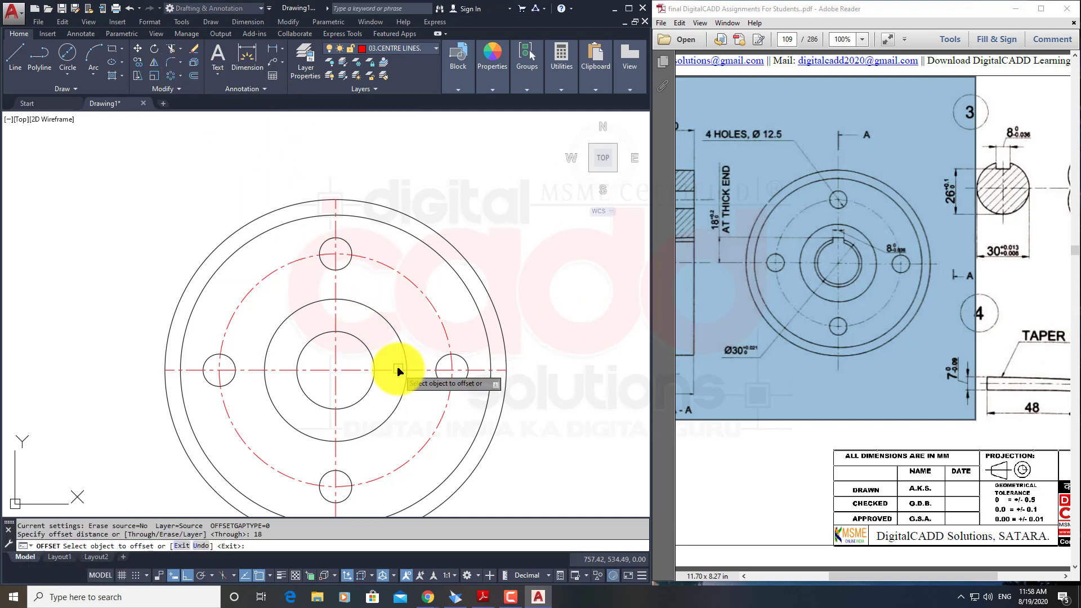
pyautogui.click(398, 371)
pyautogui.click(401, 297)
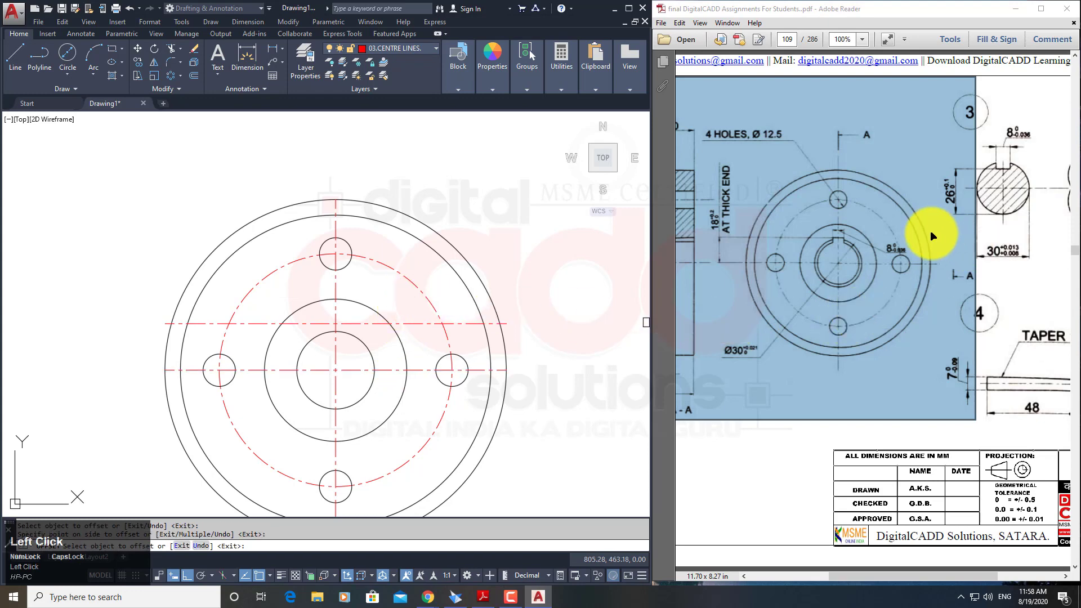
# Offset the vertical centre line 4 mm to each side to mark the keyway's width.
pyautogui.scroll(4, 358, 322)
pyautogui.click(313, 341)
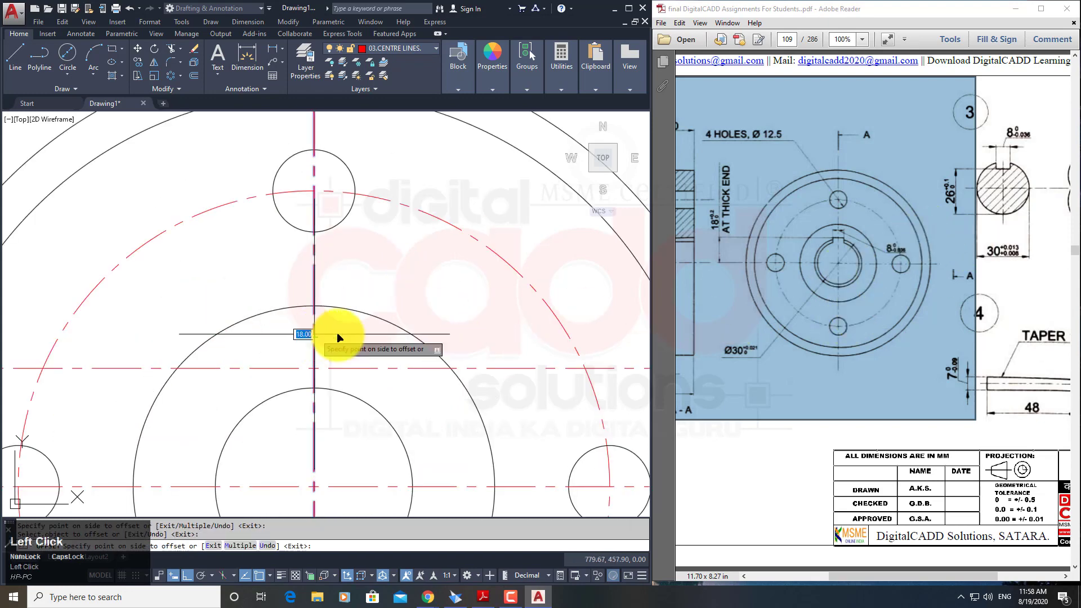
pyautogui.press('Return')
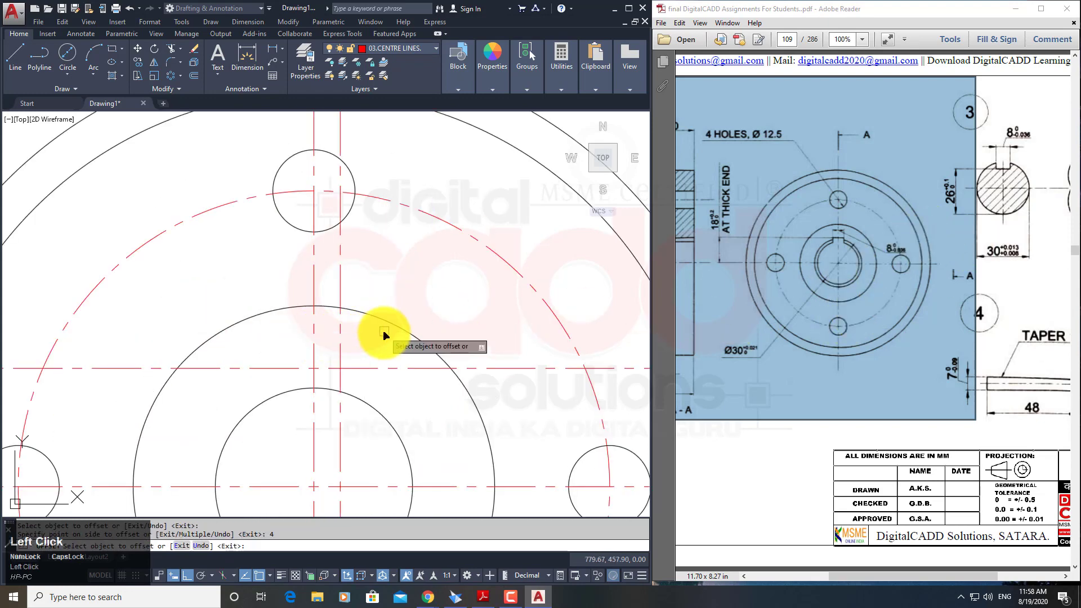
pyautogui.click(314, 353)
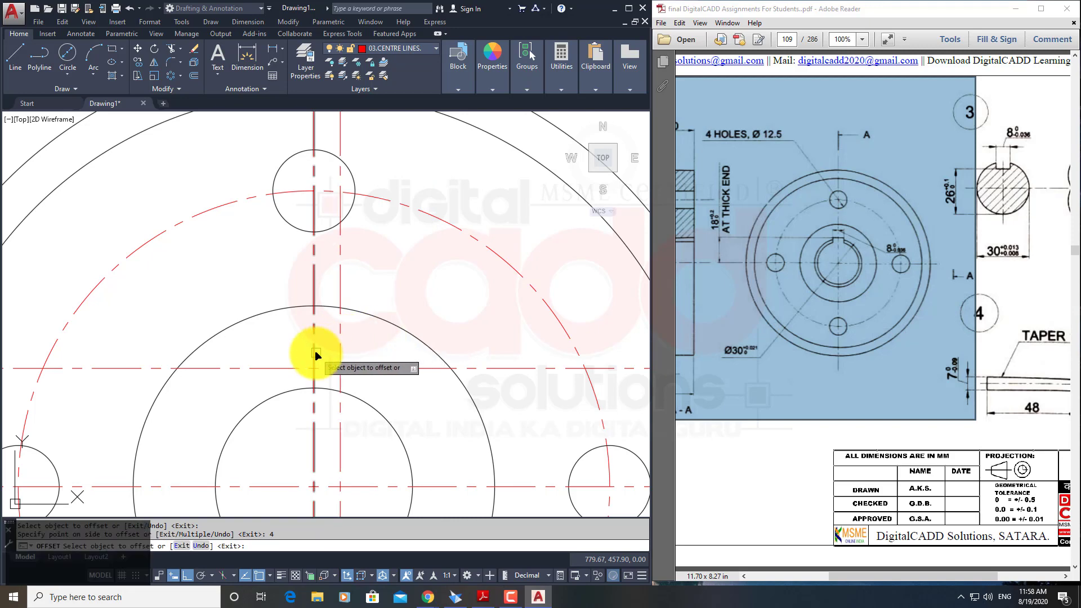
pyautogui.click(252, 352)
pyautogui.scroll(-5, 313, 277)
pyautogui.press('space')
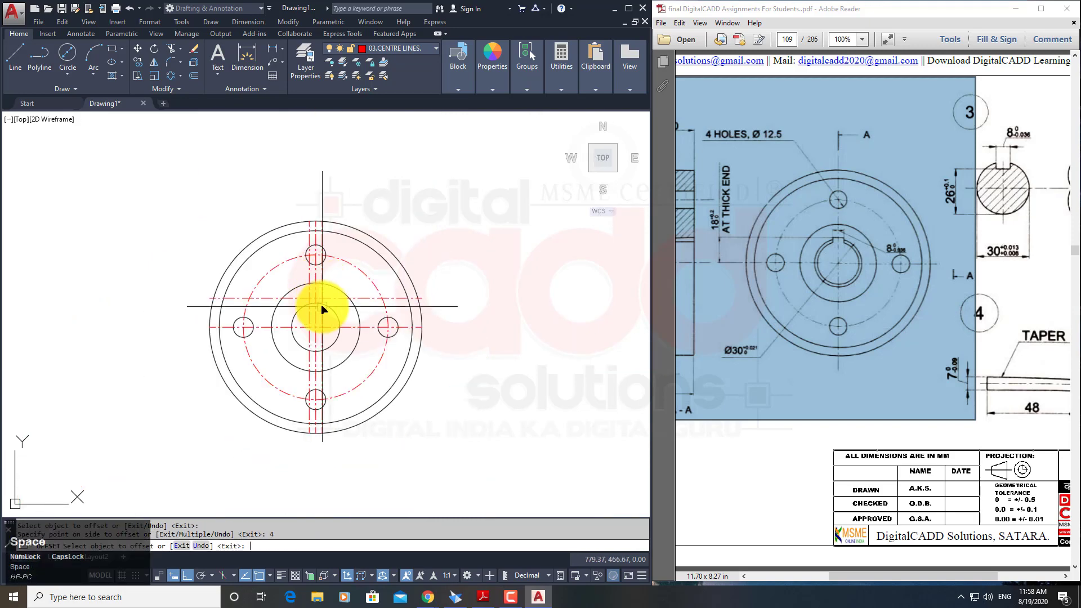
# Match the bore circle's properties onto the three offset keyway lines.
pyautogui.scroll(2, 321, 308)
pyautogui.write('M')
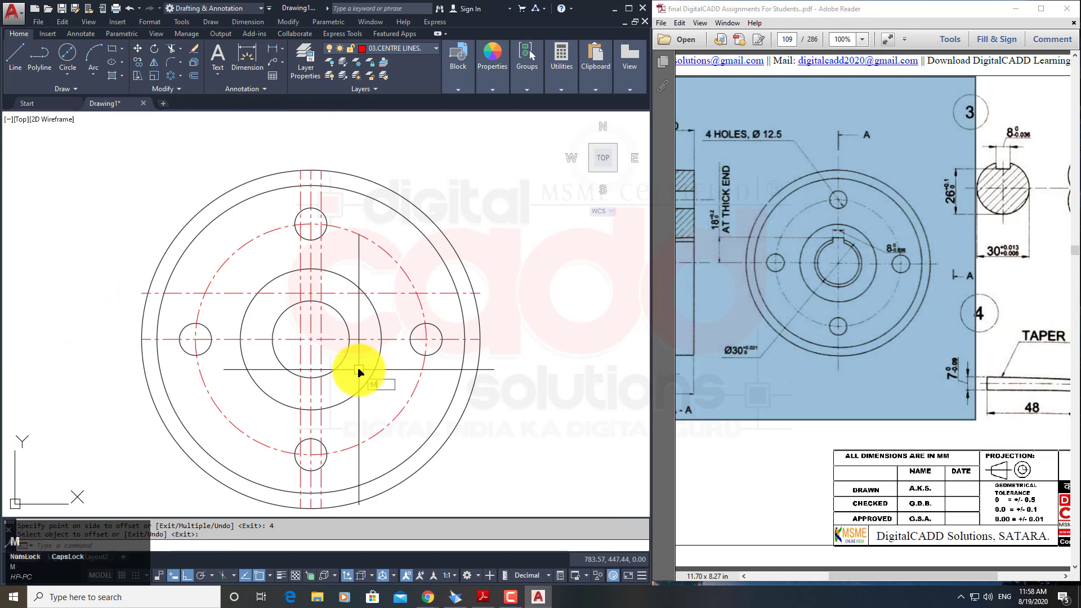
pyautogui.write('A')
pyautogui.press('space')
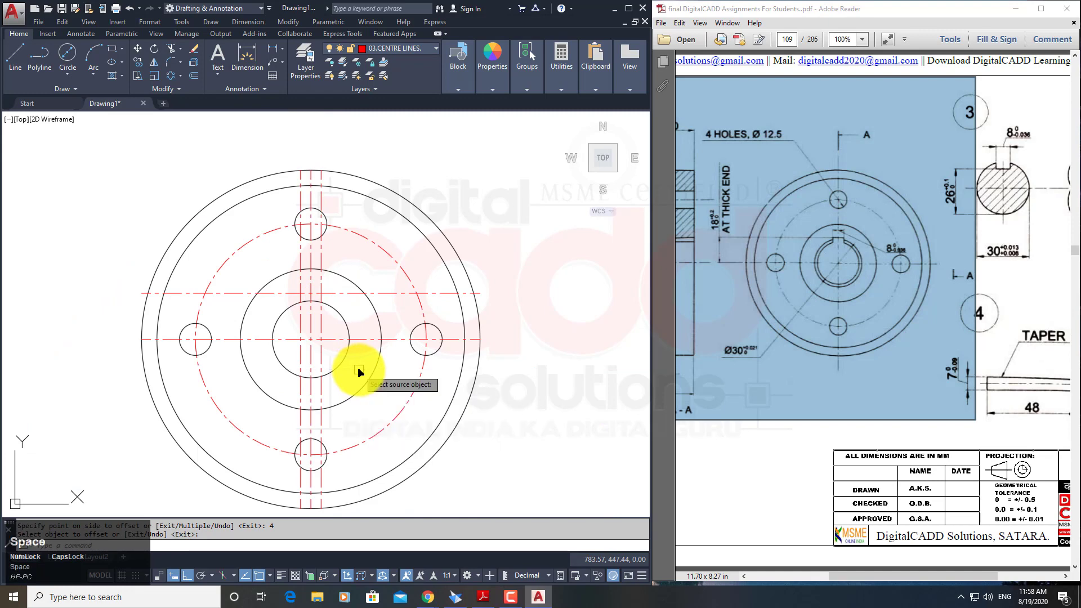
pyautogui.scroll(4, 323, 304)
pyautogui.click(323, 284)
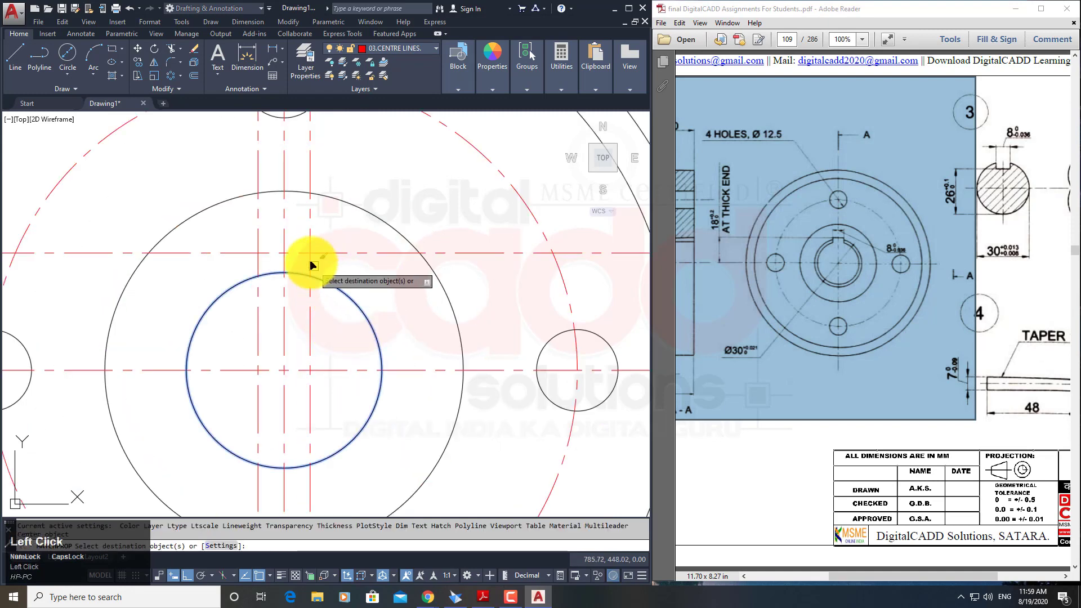
pyautogui.click(310, 261)
pyautogui.click(311, 253)
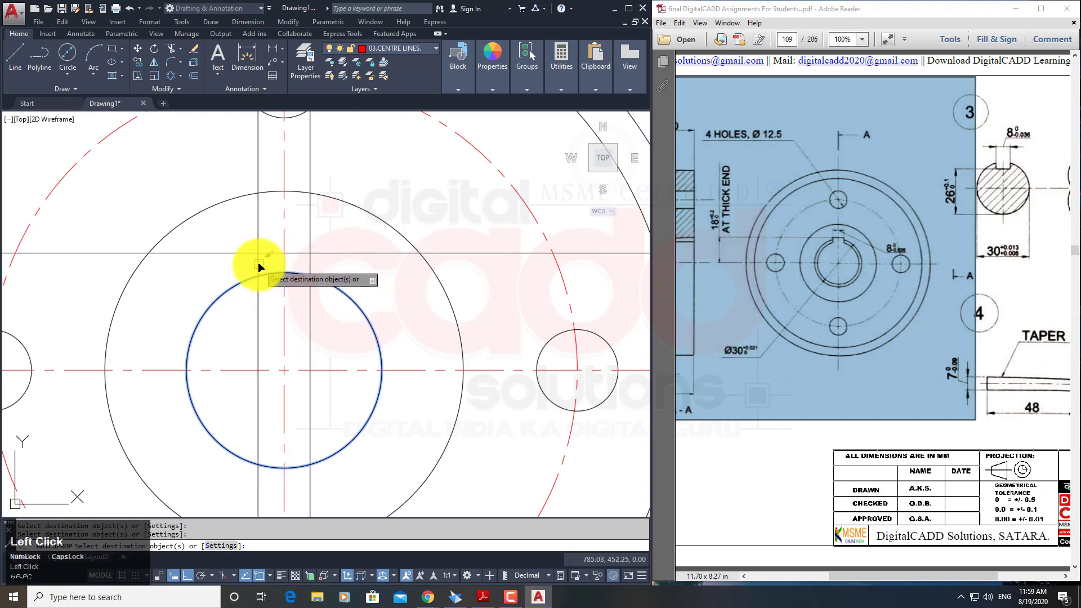
pyautogui.press('space')
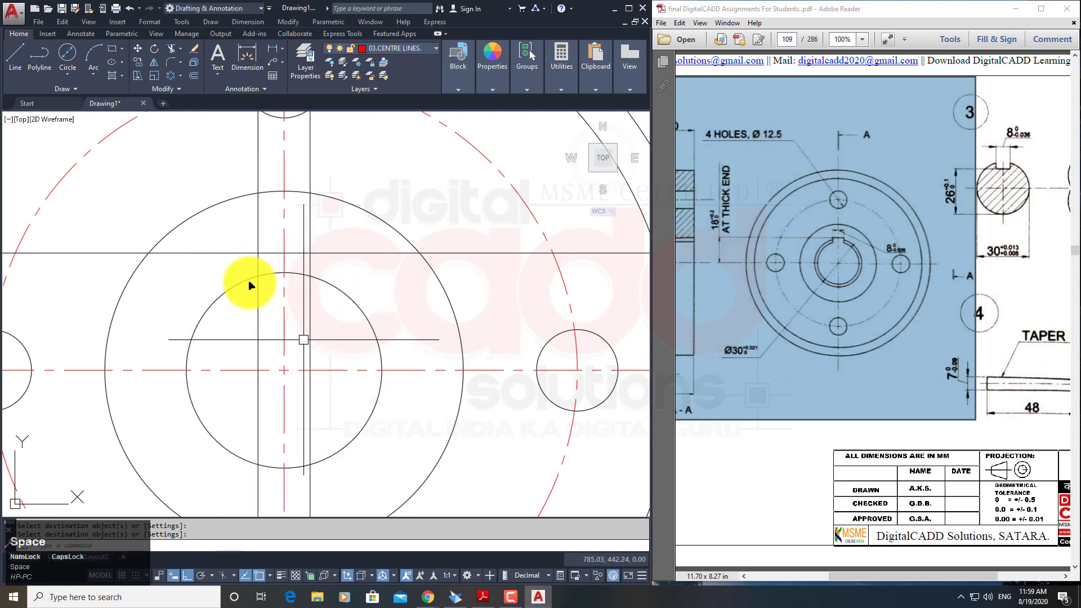
# Trim the offset lines inside the bore and beyond the keyway, and the bore arc across its opening, to shape the keyway.
pyautogui.click(180, 49)
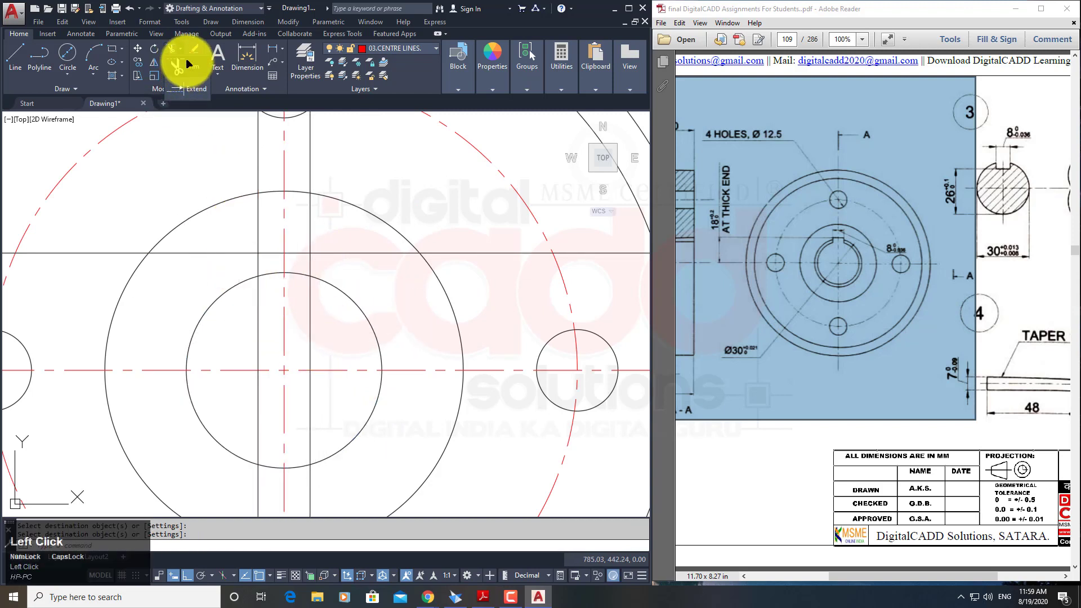
pyautogui.click(186, 64)
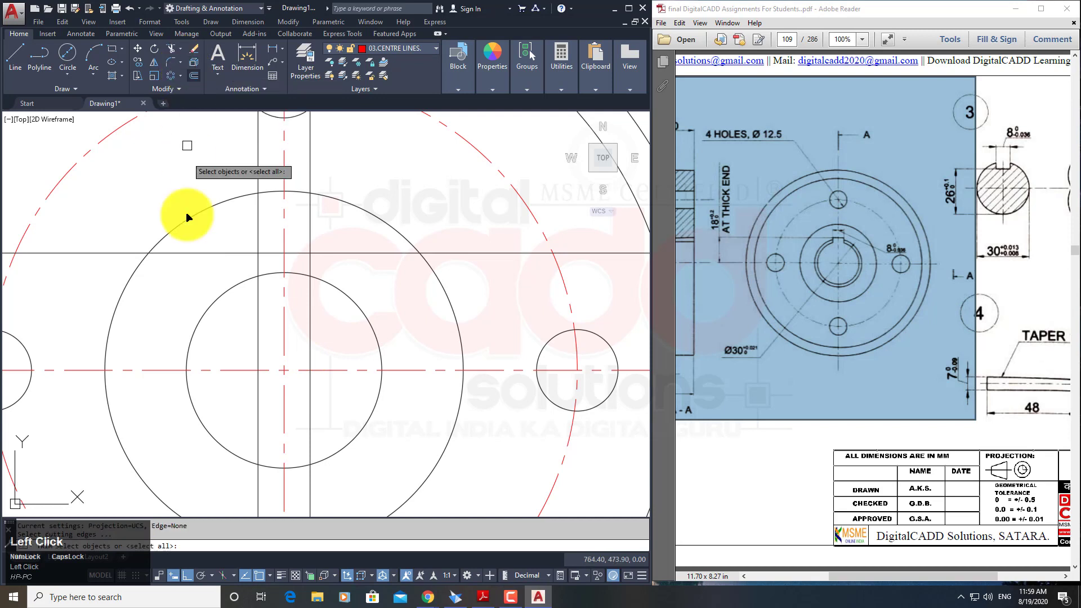
pyautogui.click(325, 223)
pyautogui.click(229, 319)
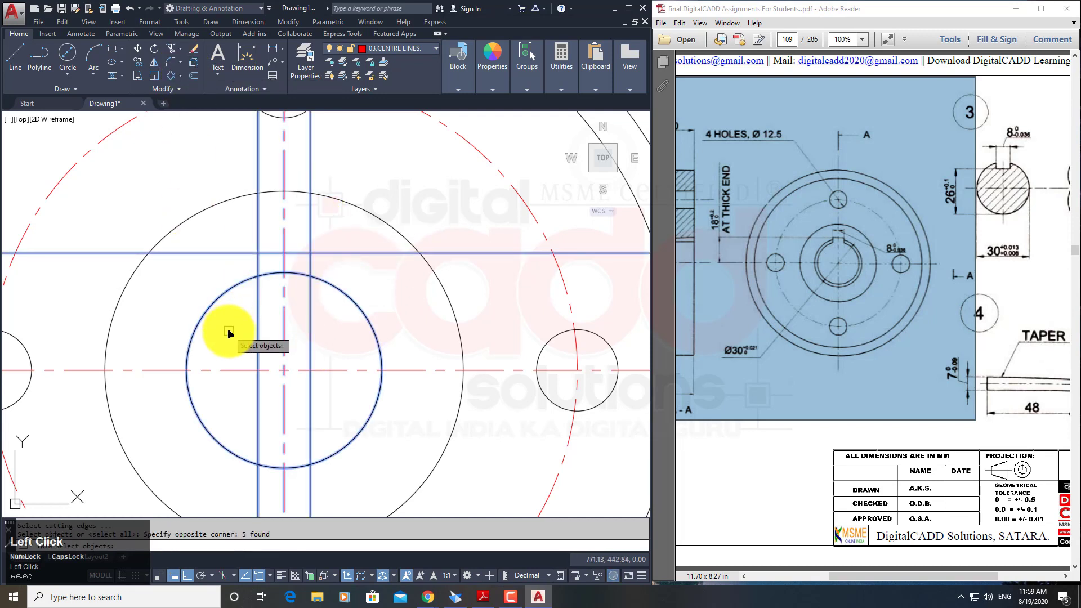
pyautogui.press('space')
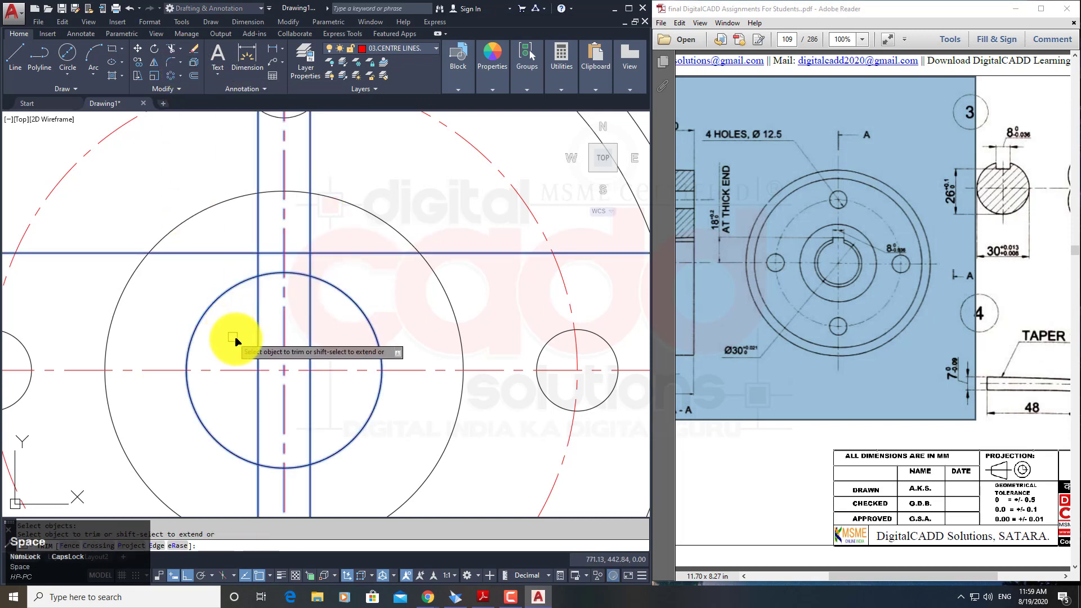
pyautogui.click(268, 310)
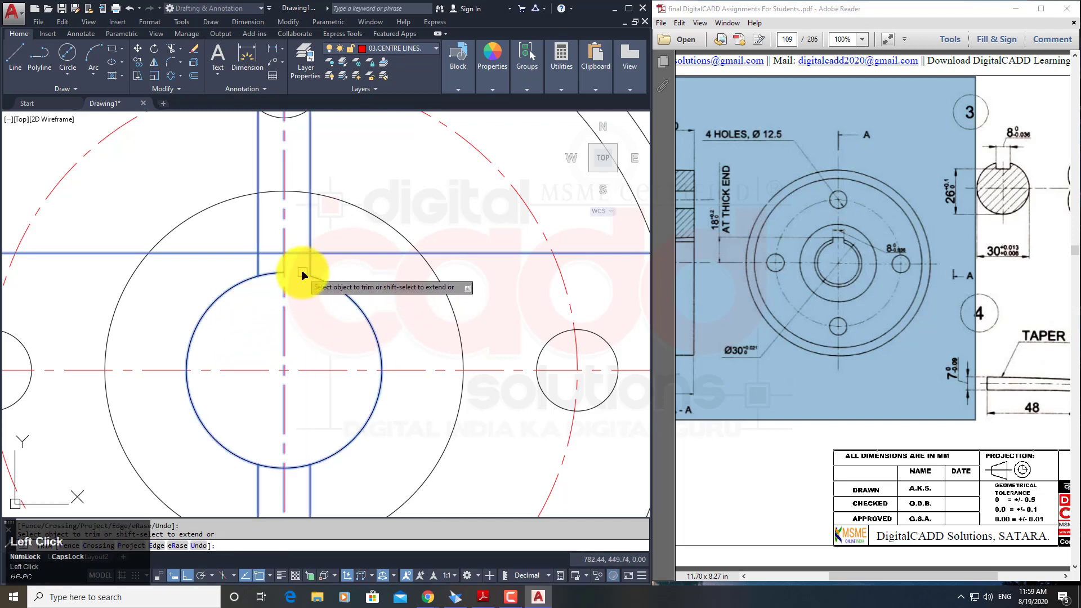
pyautogui.click(278, 271)
pyautogui.click(329, 252)
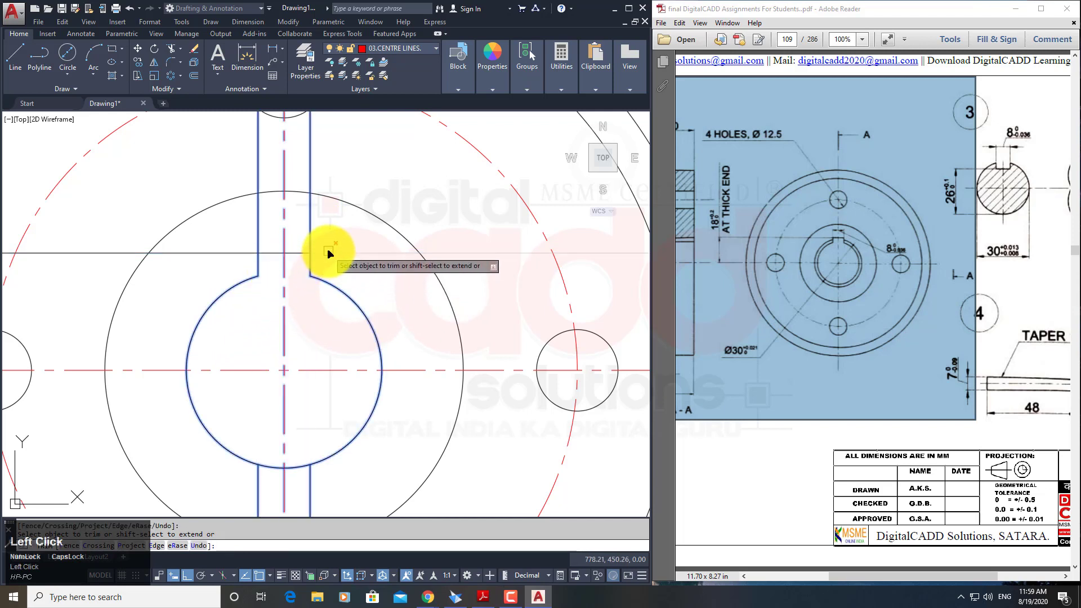
pyautogui.click(313, 238)
pyautogui.click(258, 236)
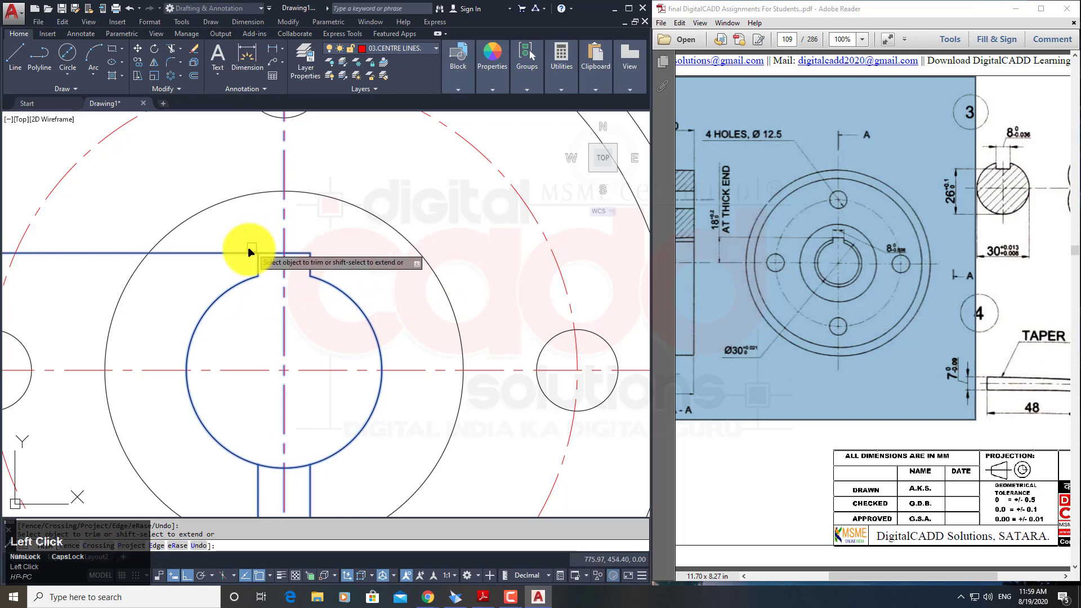
pyautogui.click(242, 252)
pyautogui.scroll(-2, 220, 321)
pyautogui.press('space')
# Erase the two leftover vertical lines below the bore and bring part 1's section A-A into view in the PDF.
pyautogui.click(274, 431)
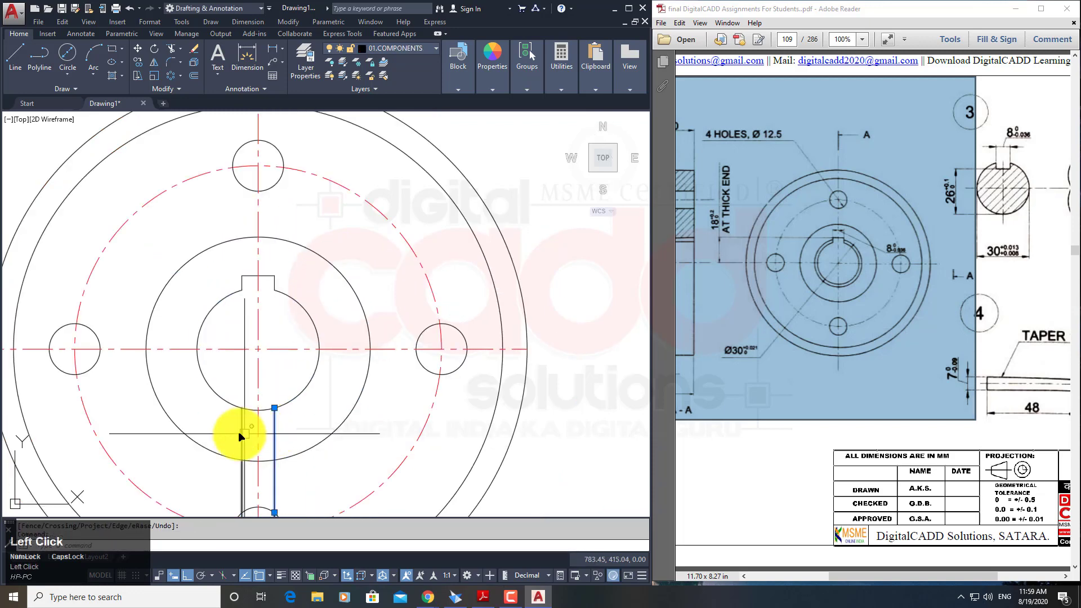
pyautogui.write('E')
pyautogui.press('space')
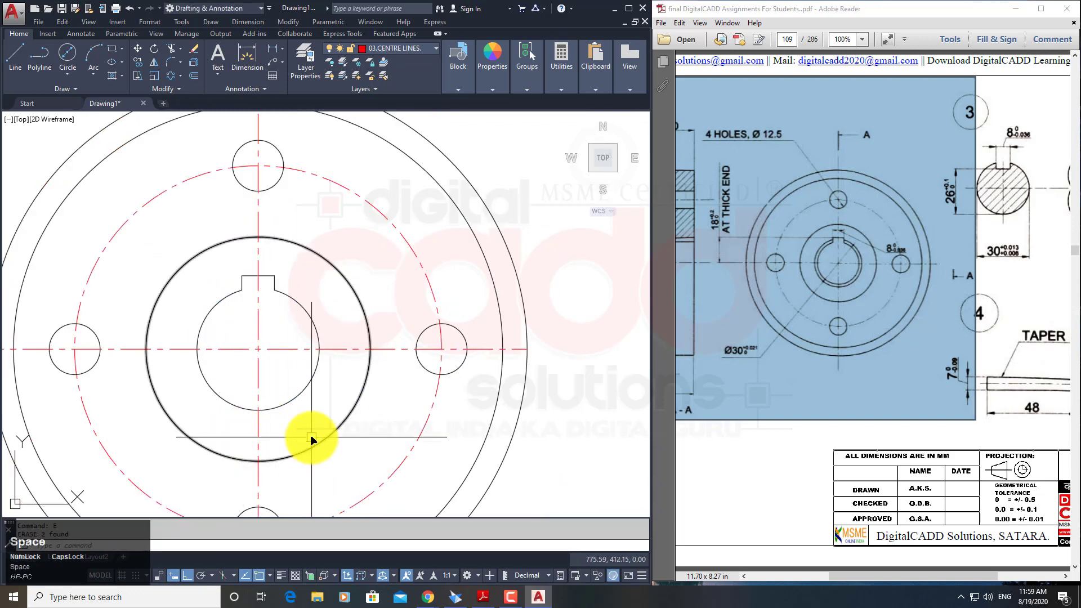
pyautogui.moveTo(309, 437); pyautogui.dragTo(466, 314, button='middle')
pyautogui.scroll(-2, 419, 383)
pyautogui.moveTo(419, 382)
pyautogui.mouseDown(button='middle')
pyautogui.moveTo(488, 366)
pyautogui.moveTo(510, 398)
pyautogui.mouseUp(button='middle')
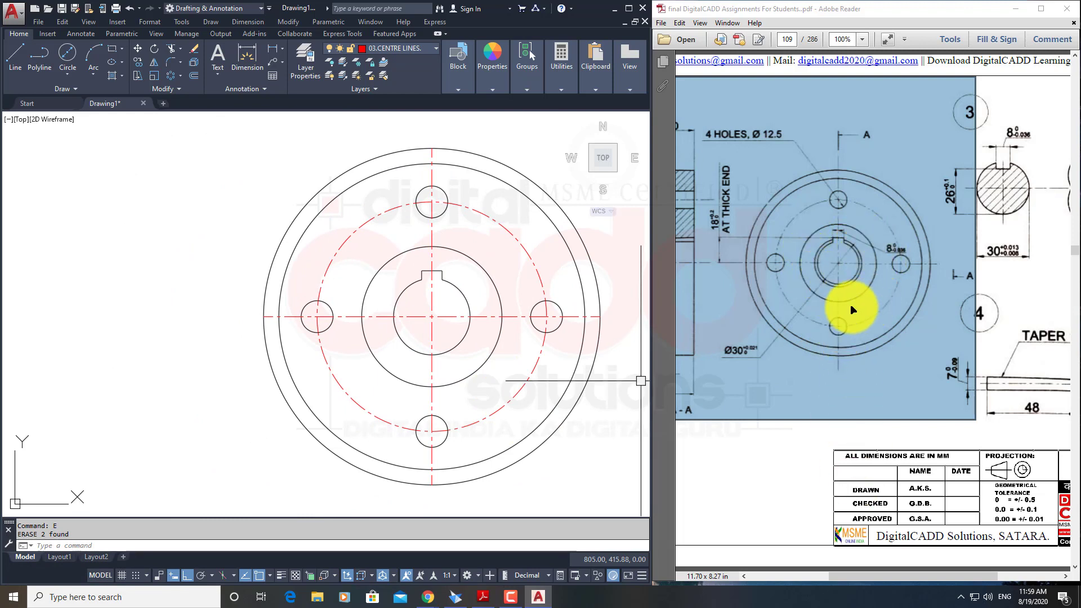
pyautogui.click(911, 578)
pyautogui.moveTo(910, 578); pyautogui.dragTo(795, 411)
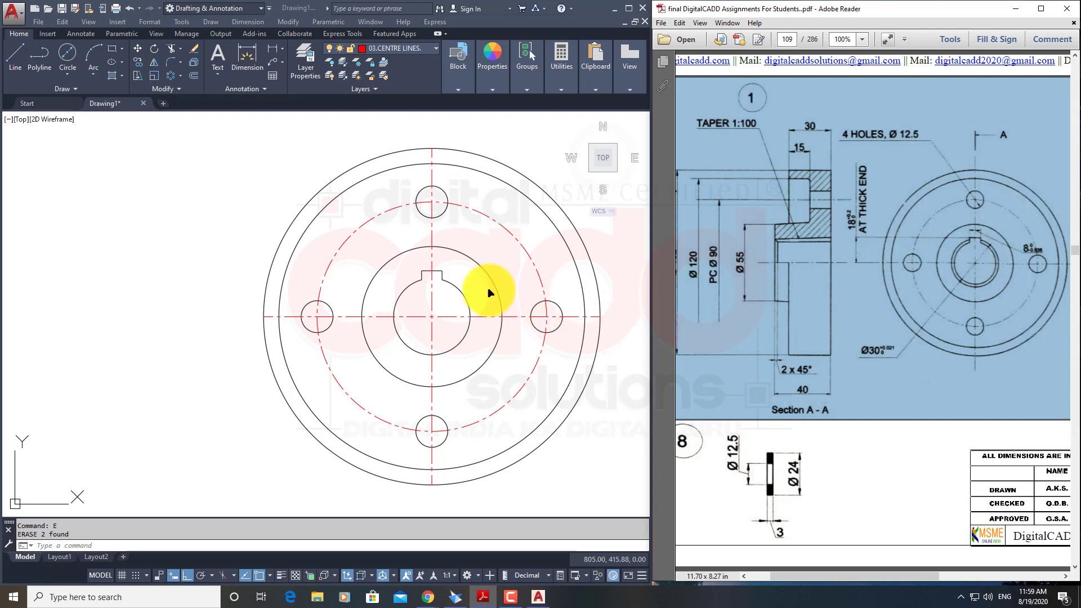
# Offset the bore arc 1 mm outward for the chamfer edge.
pyautogui.click(461, 293)
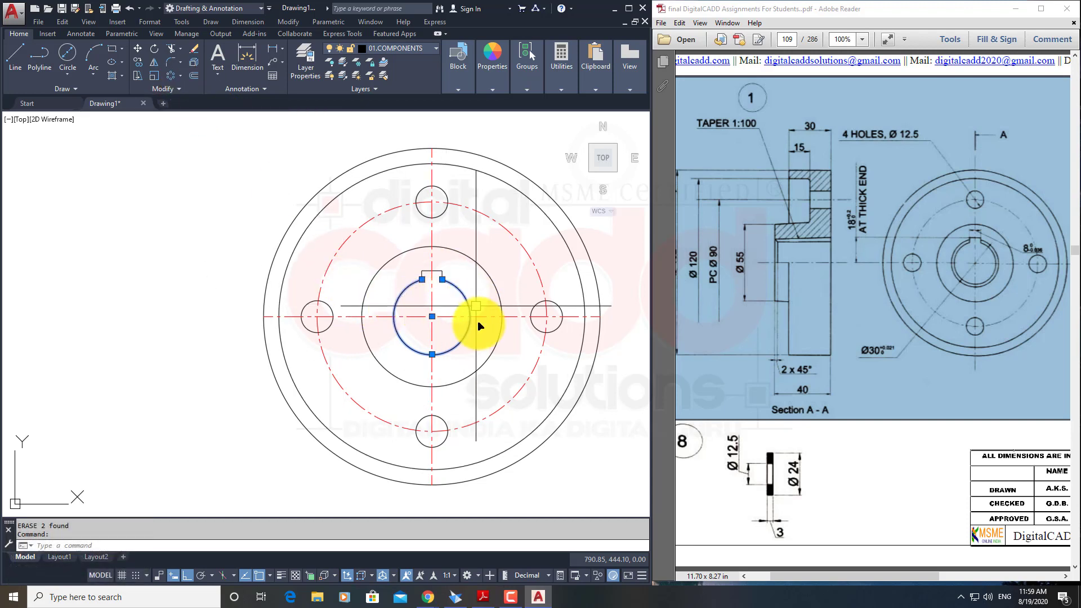
pyautogui.click(197, 77)
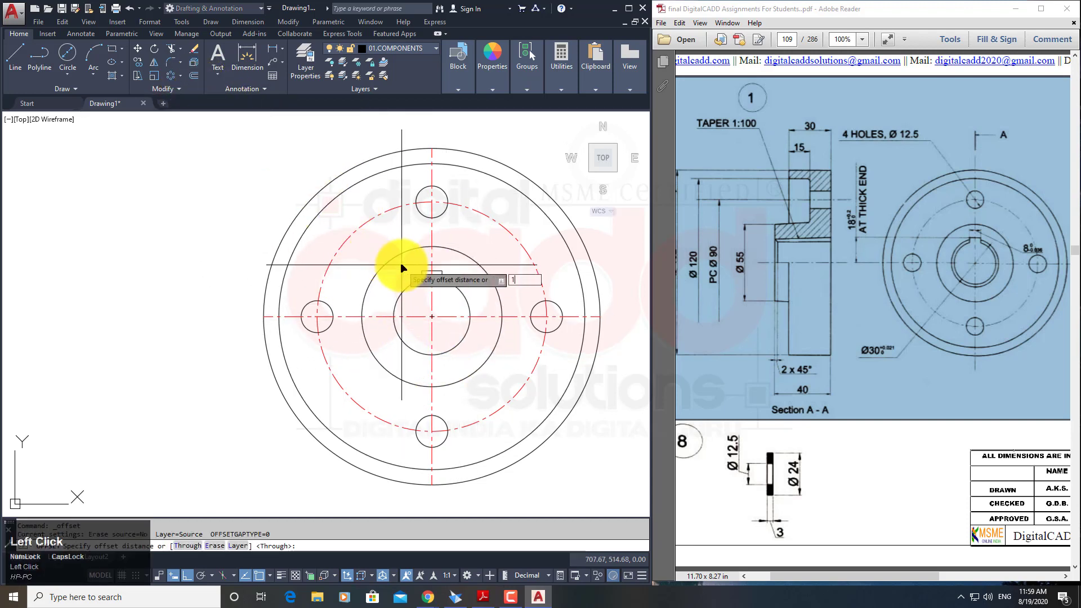
pyautogui.press('Return')
pyautogui.click(401, 293)
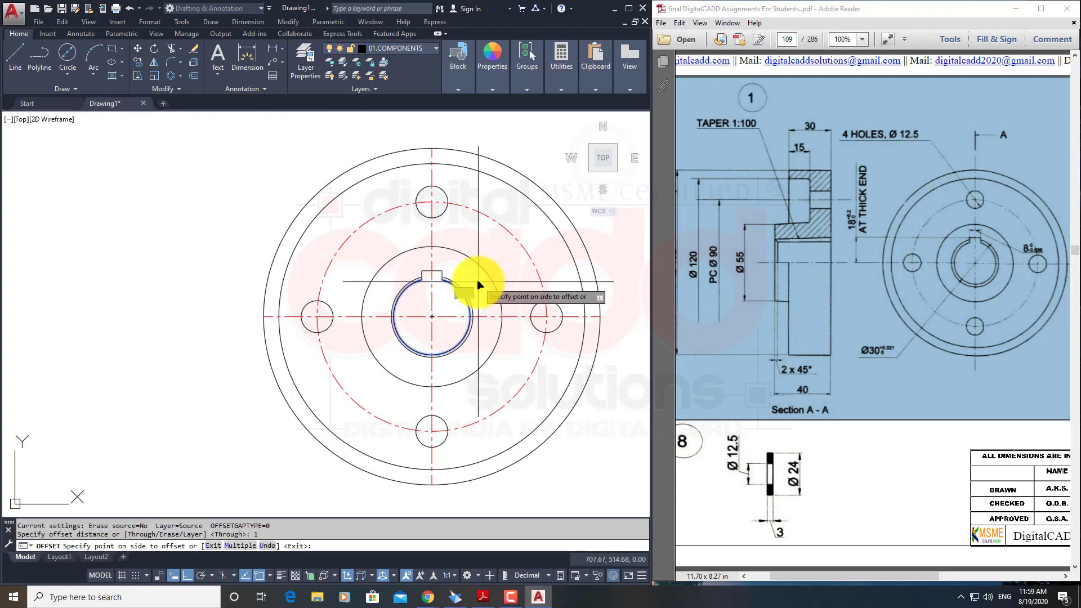
pyautogui.scroll(4, 478, 285)
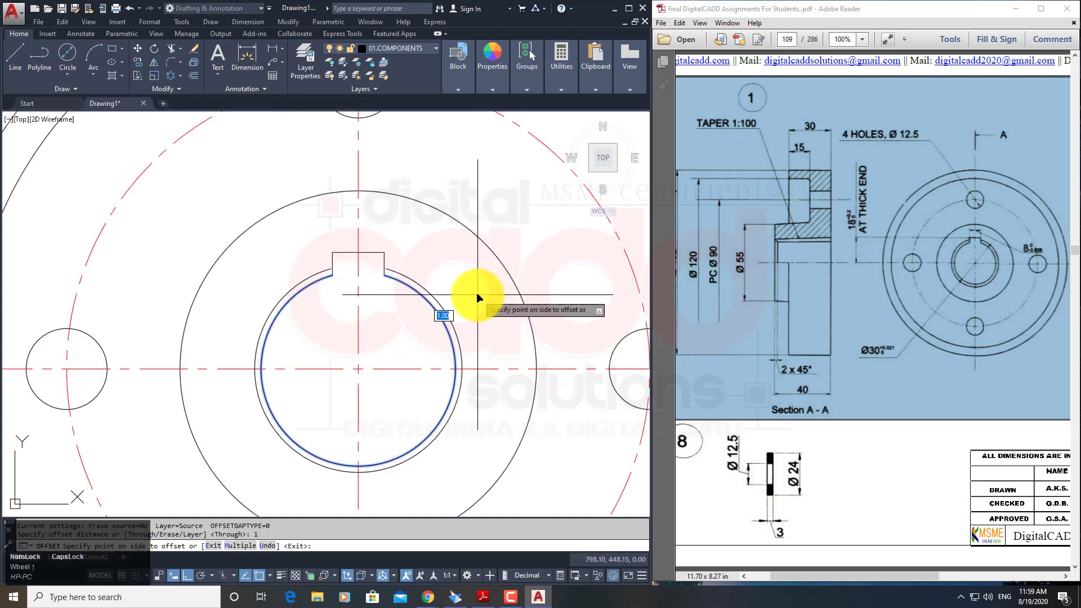
pyautogui.click(478, 297)
pyautogui.press('space')
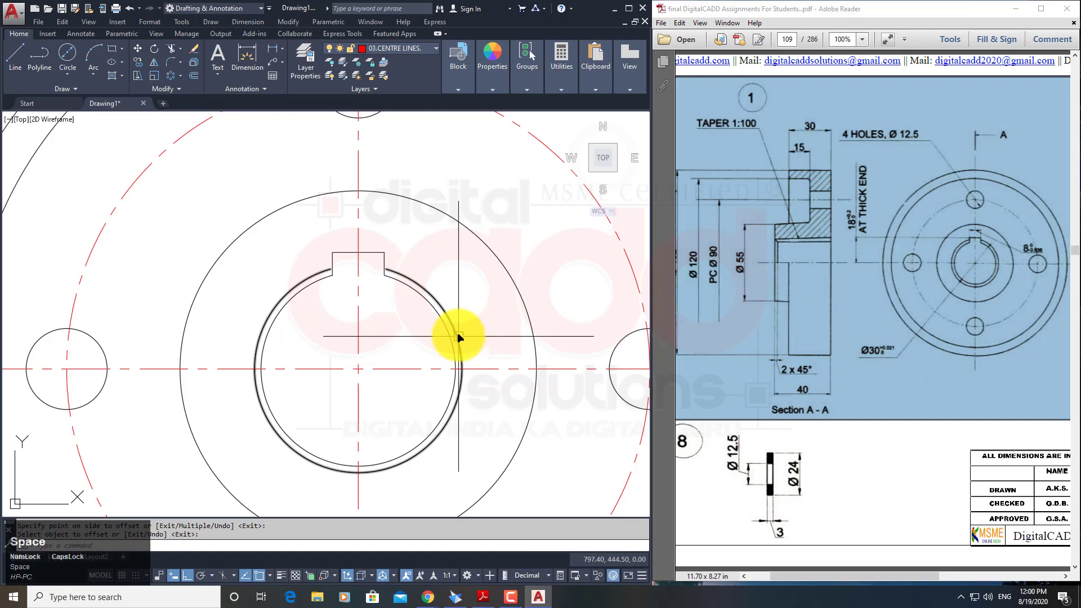
# Extend both ends of the 1 mm offset arc to the keyway's sides.
pyautogui.write('E')
pyautogui.press('space')
pyautogui.press('space')
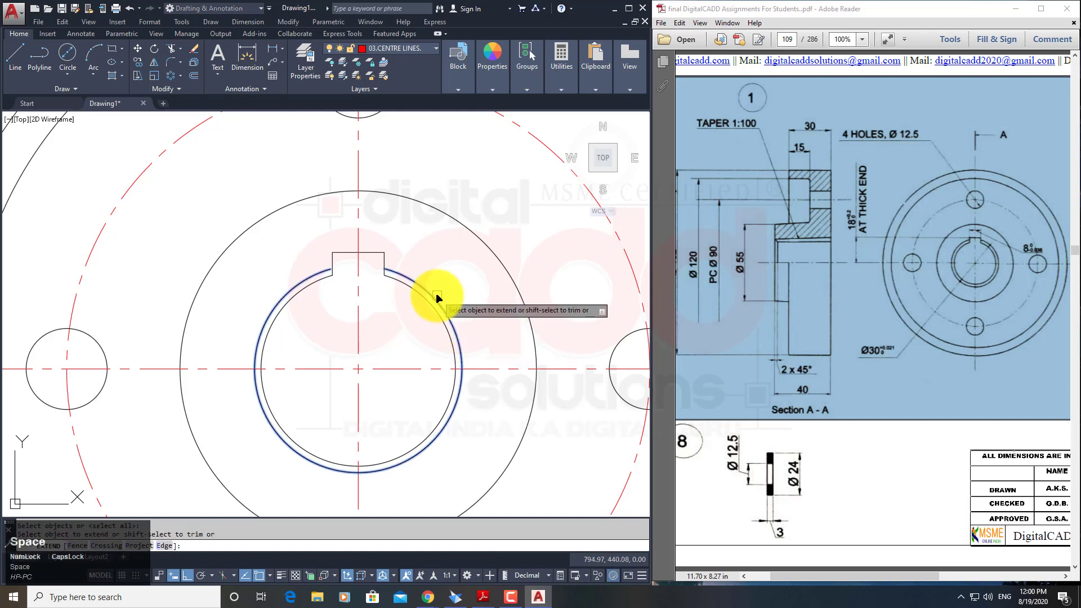
pyautogui.click(332, 274)
pyautogui.click(384, 273)
pyautogui.scroll(4, 338, 318)
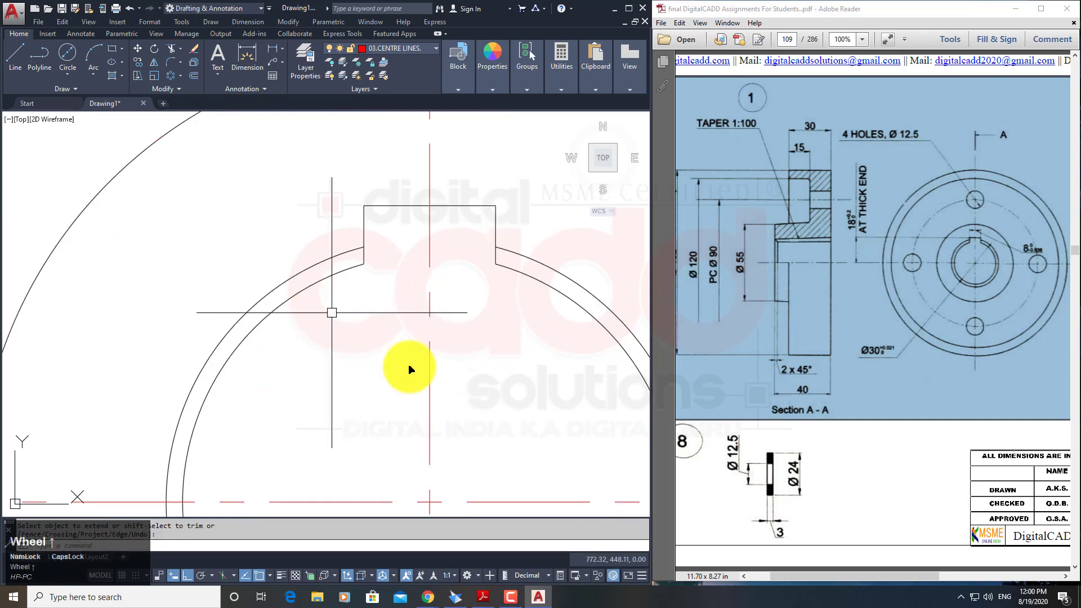
# Erase the 1 mm offset arc around the bore.
pyautogui.scroll(-4, 397, 226)
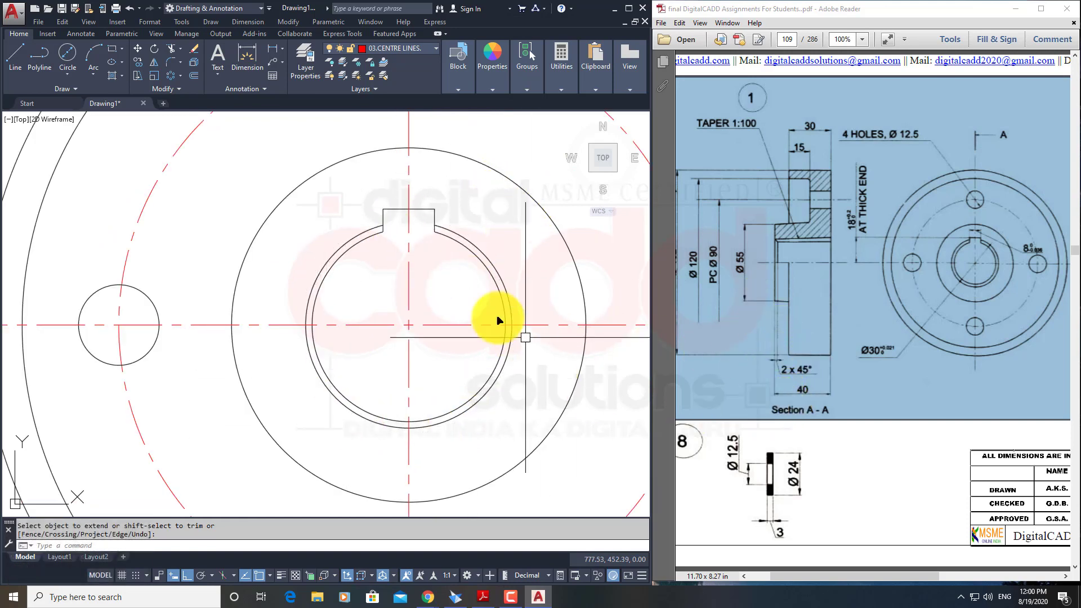
pyautogui.scroll(-4, 482, 295)
pyautogui.moveTo(483, 294)
pyautogui.mouseDown(button='middle')
pyautogui.moveTo(481, 337)
pyautogui.moveTo(492, 314)
pyautogui.moveTo(481, 345)
pyautogui.mouseUp(button='middle')
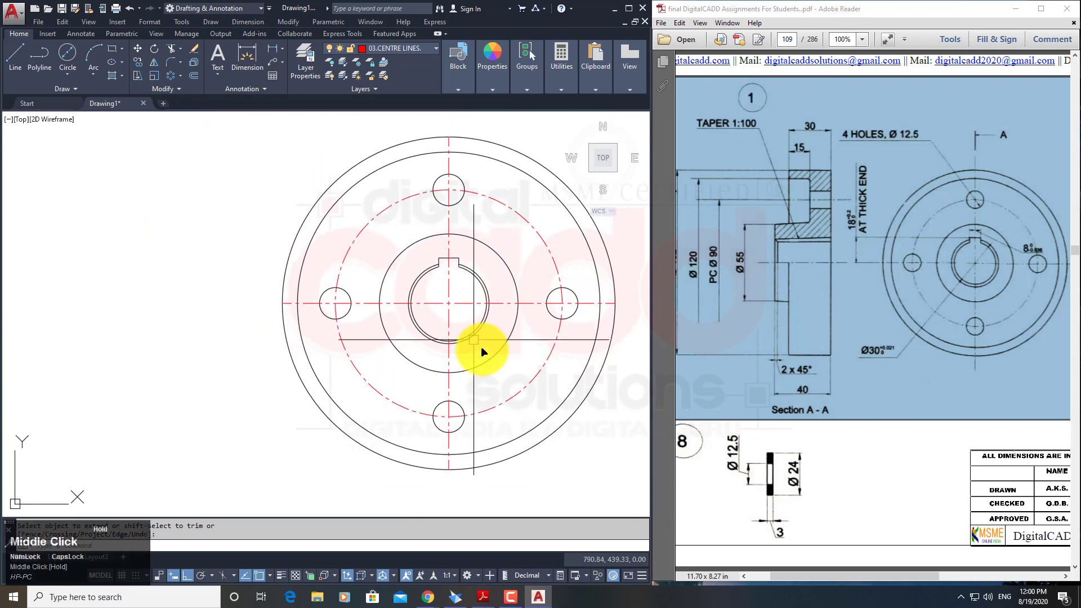
pyautogui.scroll(2, 494, 297)
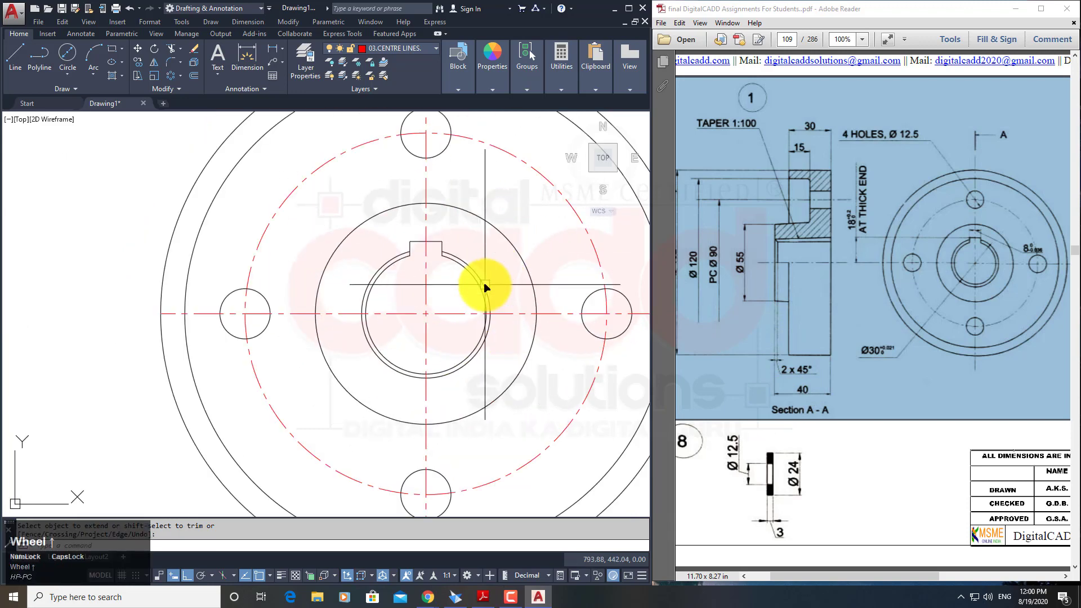
pyautogui.click(481, 282)
pyautogui.write('e')
pyautogui.press('space')
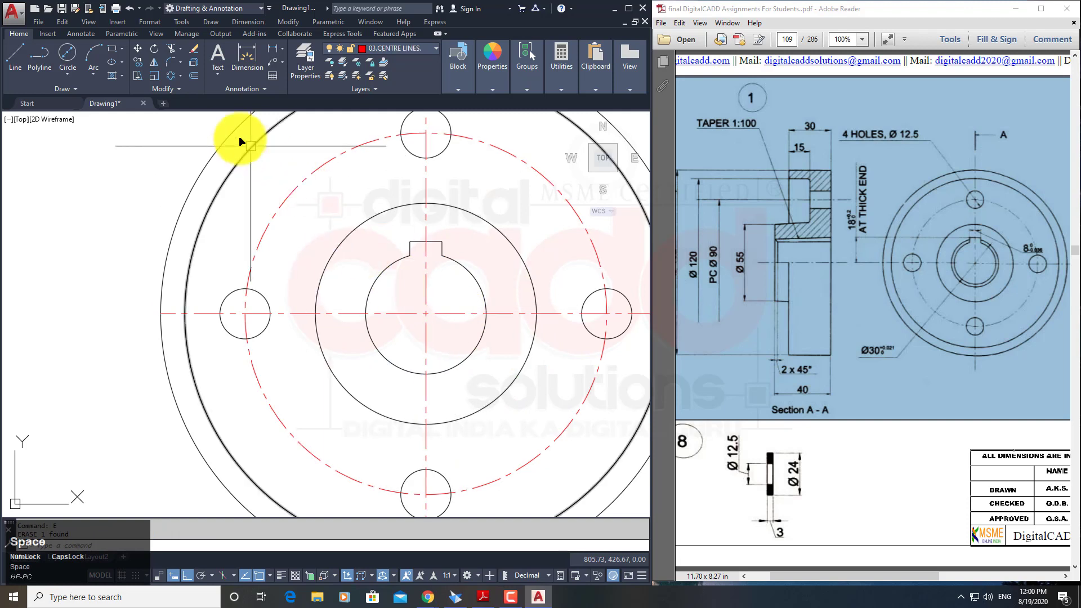
# Offset the bore arc 2 mm outward to draw the chamfer edge.
pyautogui.click(193, 77)
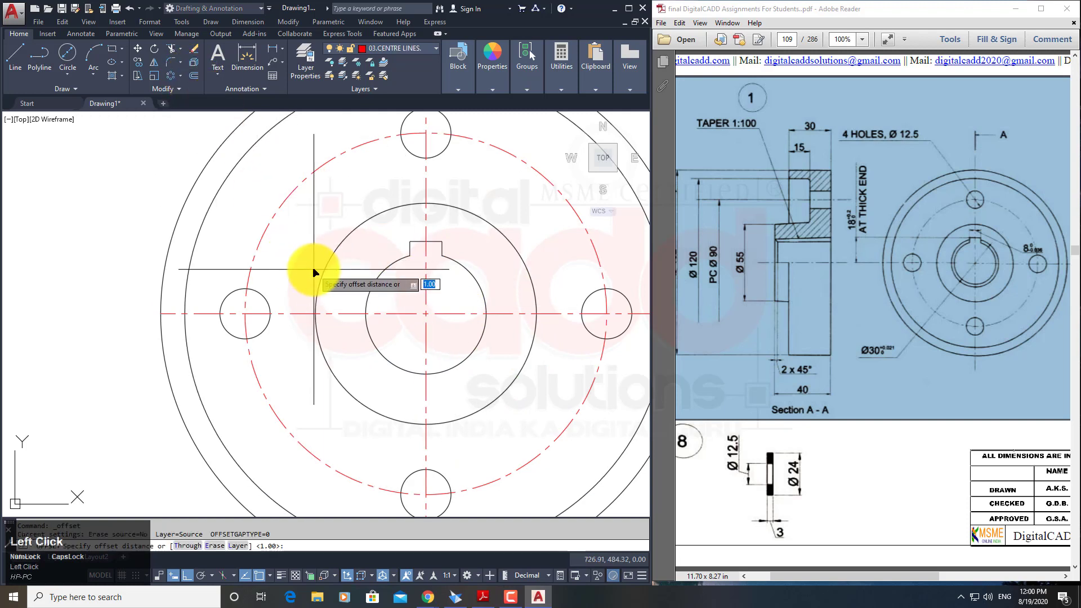
pyautogui.write('2')
pyautogui.press('space')
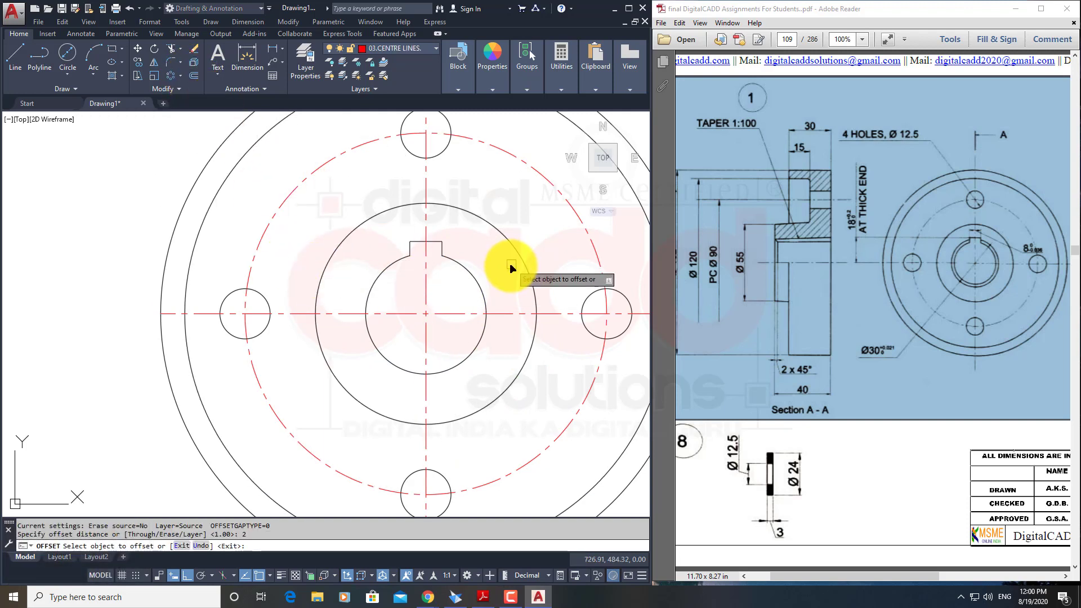
pyautogui.click(477, 280)
pyautogui.click(532, 315)
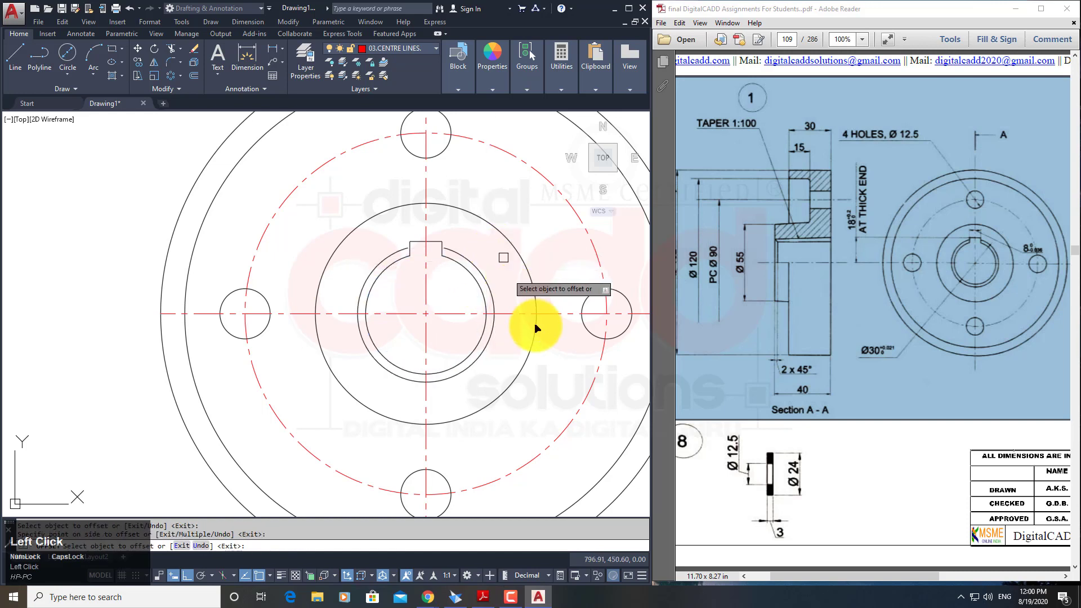
pyautogui.press('space')
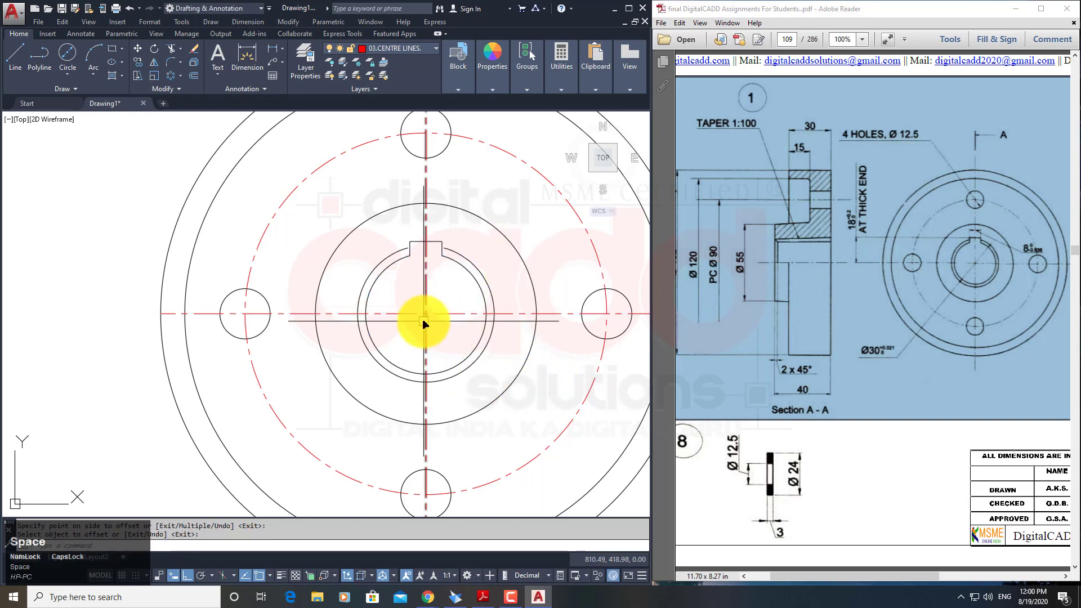
# Extend both ends of the 2 mm chamfer arc to the sides of the keyway.
pyautogui.write('EX')
pyautogui.press('space')
pyautogui.click(429, 278)
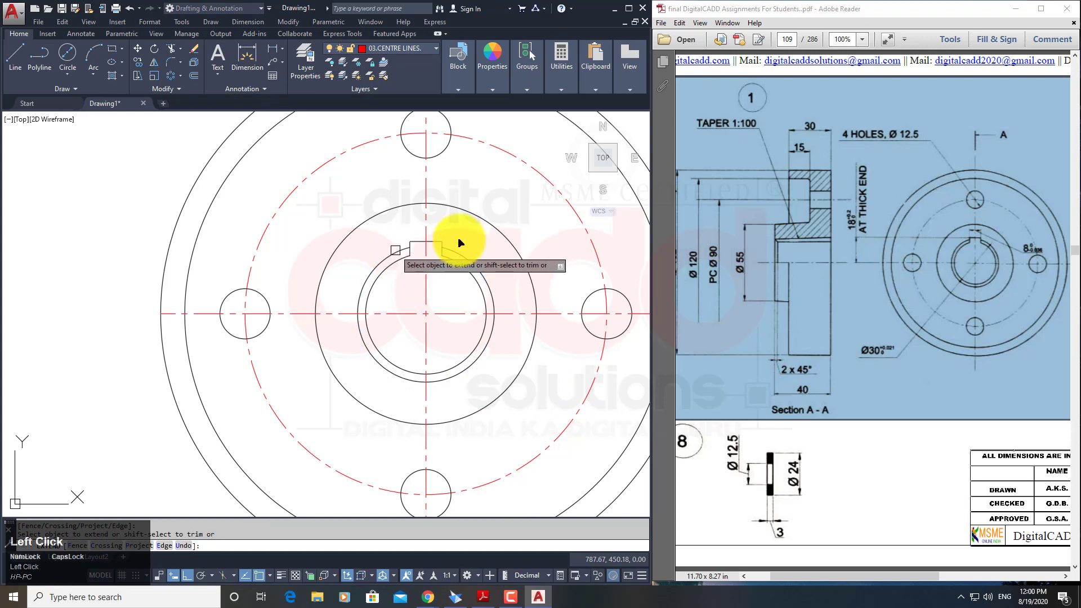
pyautogui.press('space')
pyautogui.scroll(3, 450, 239)
pyautogui.scroll(-5, 448, 248)
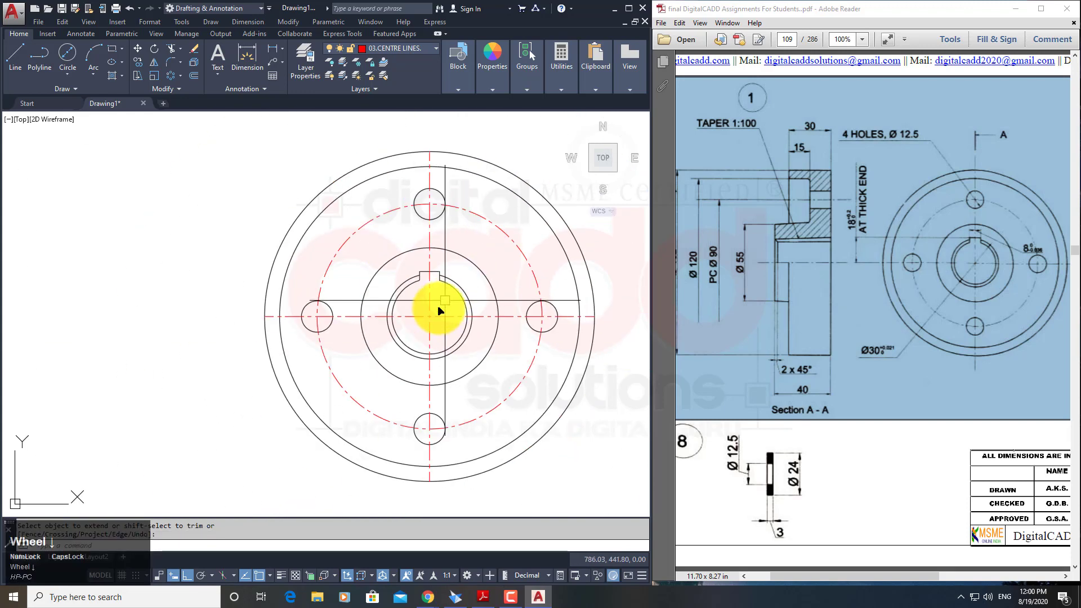
pyautogui.scroll(4, 438, 307)
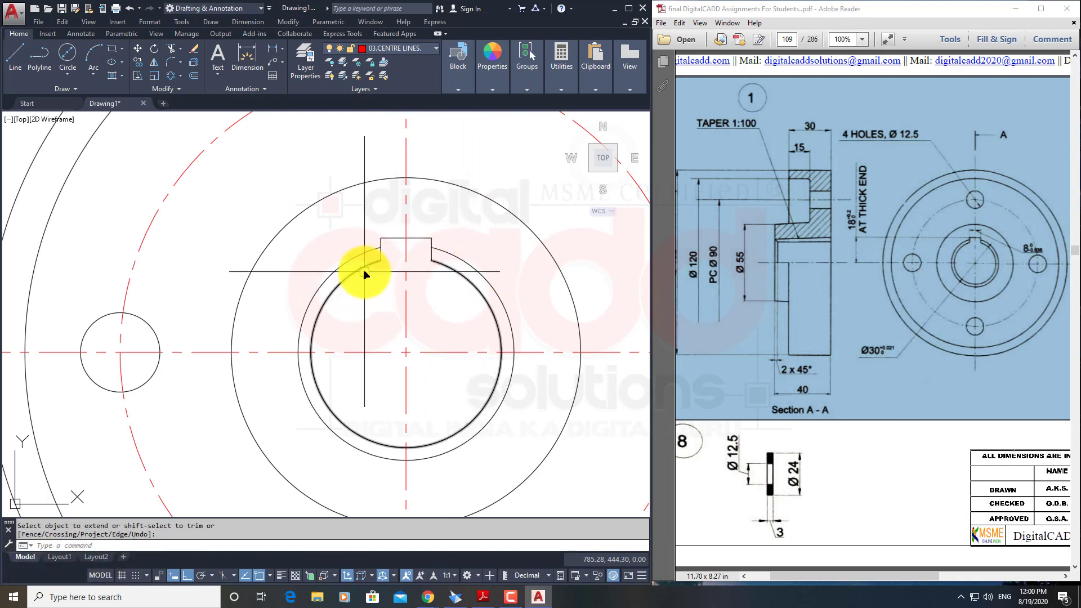
pyautogui.scroll(-5, 365, 275)
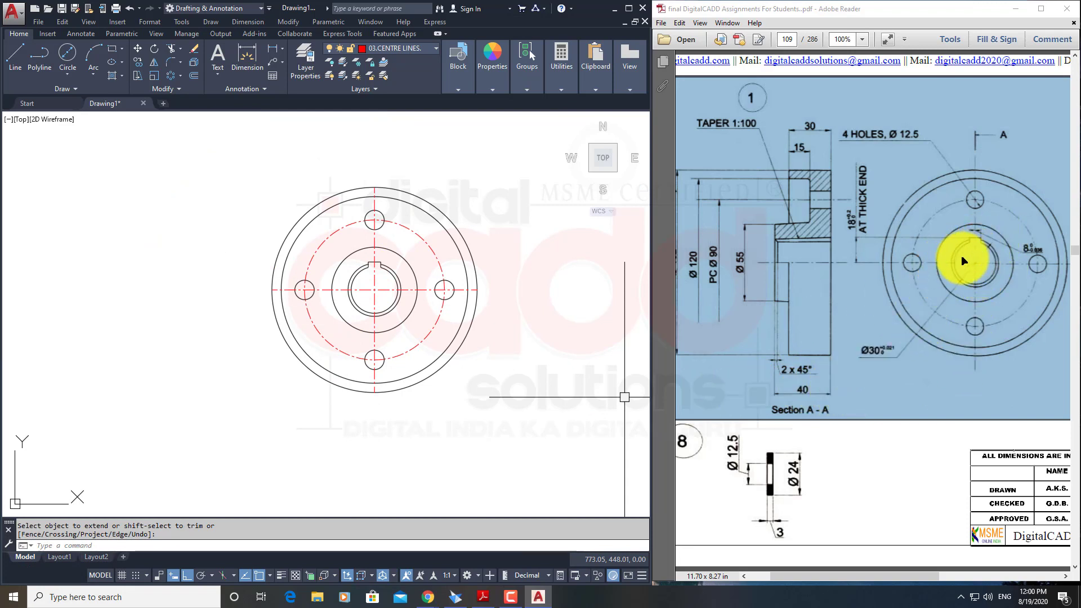
# Make 01.COMPONENTS the current layer.
pyautogui.click(482, 389)
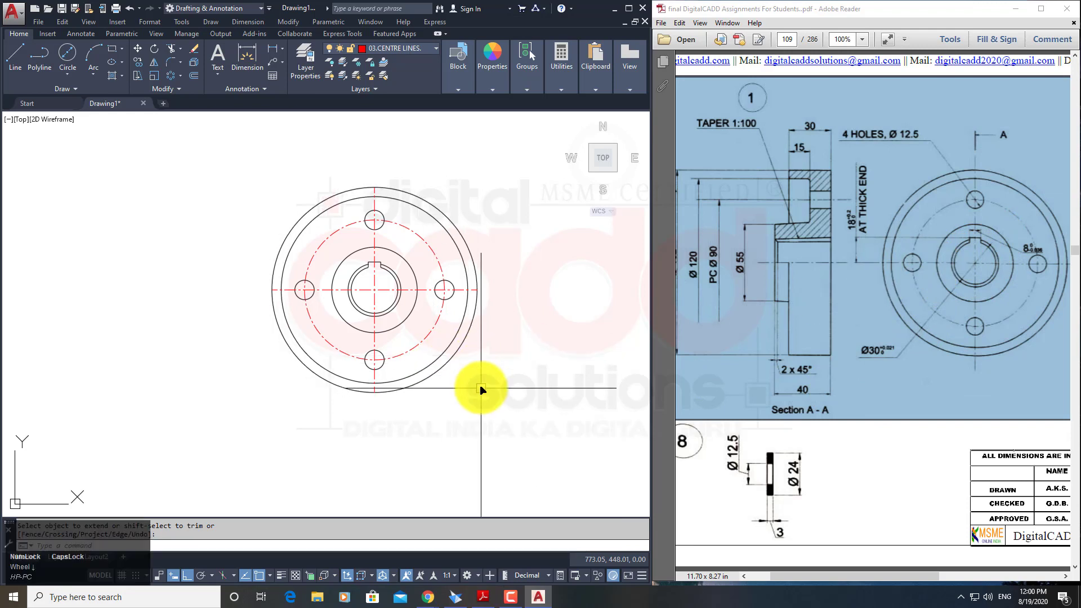
pyautogui.click(444, 416)
pyautogui.moveTo(403, 395)
pyautogui.mouseDown(button='middle')
pyautogui.moveTo(514, 398)
pyautogui.moveTo(478, 420)
pyautogui.moveTo(536, 415)
pyautogui.moveTo(504, 426)
pyautogui.mouseUp(button='middle')
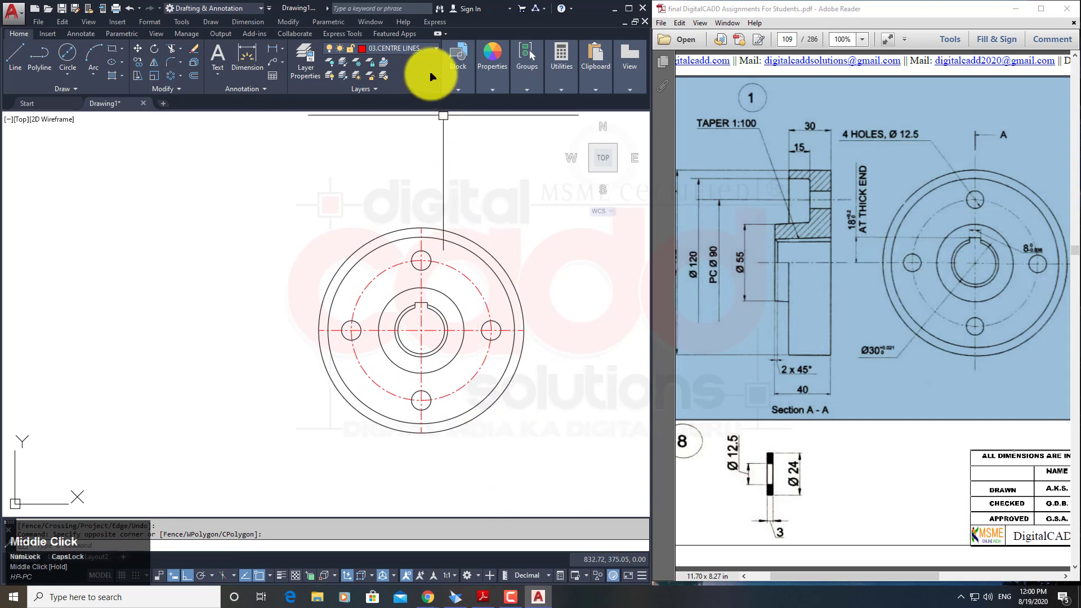
pyautogui.click(428, 53)
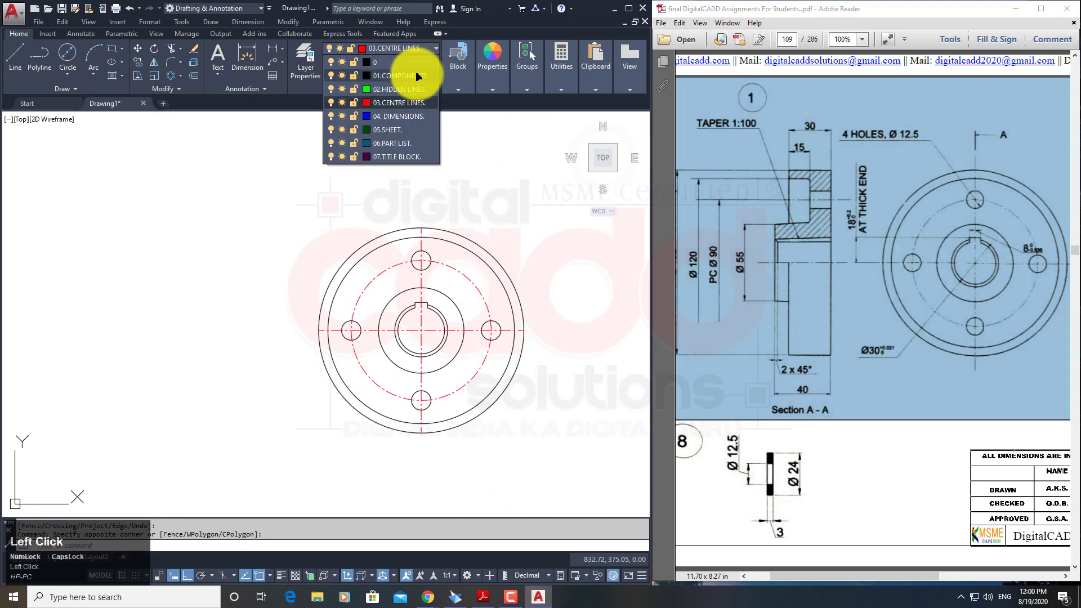
pyautogui.click(417, 76)
pyautogui.moveTo(473, 374); pyautogui.dragTo(473, 377, button='middle')
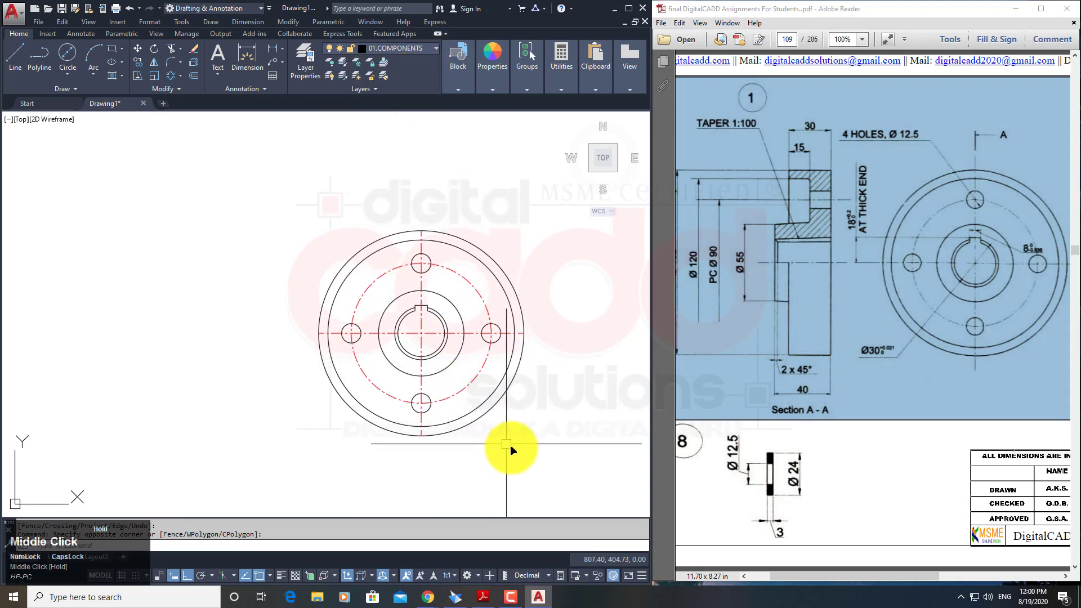
pyautogui.click(512, 448)
pyautogui.click(478, 470)
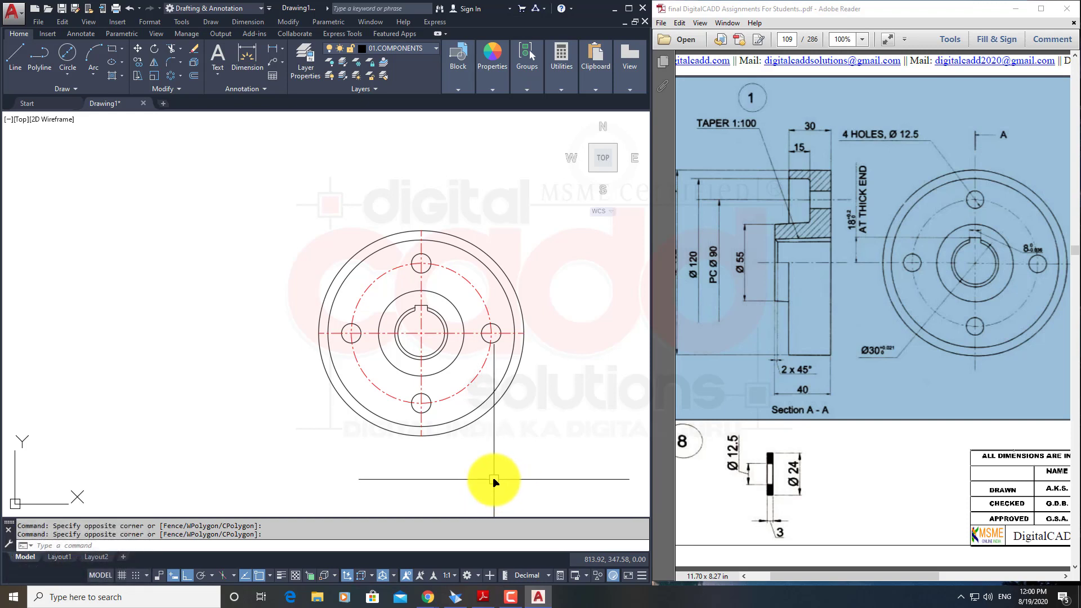
# Draw horizontal rays leftward from the bottom quadrants of the outer circle and the hub circle to project the section view.
pyautogui.moveTo(415, 396); pyautogui.dragTo(438, 397, button='middle')
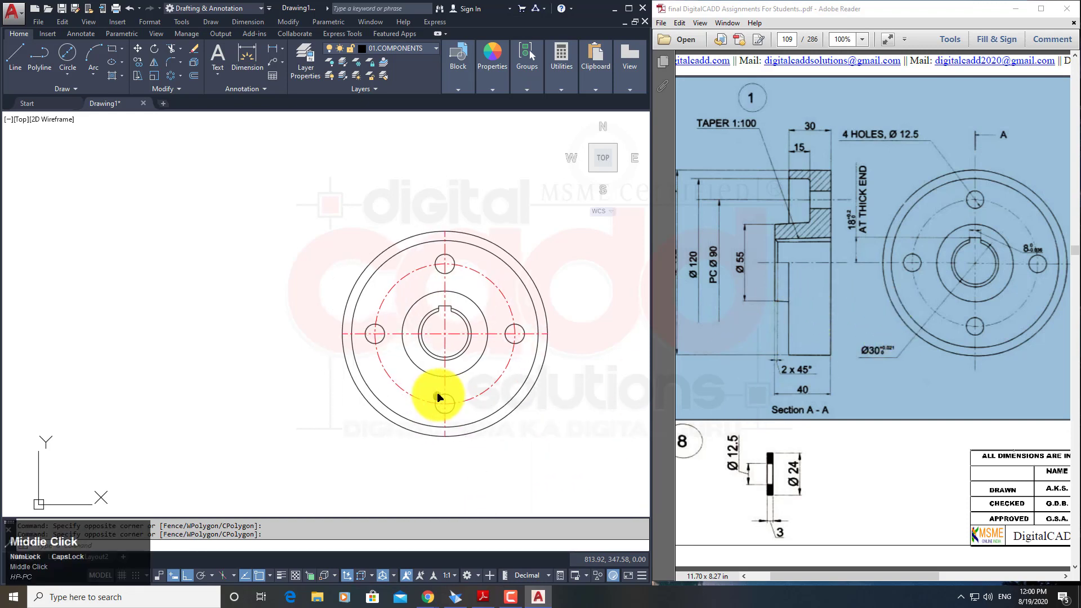
pyautogui.write('RA')
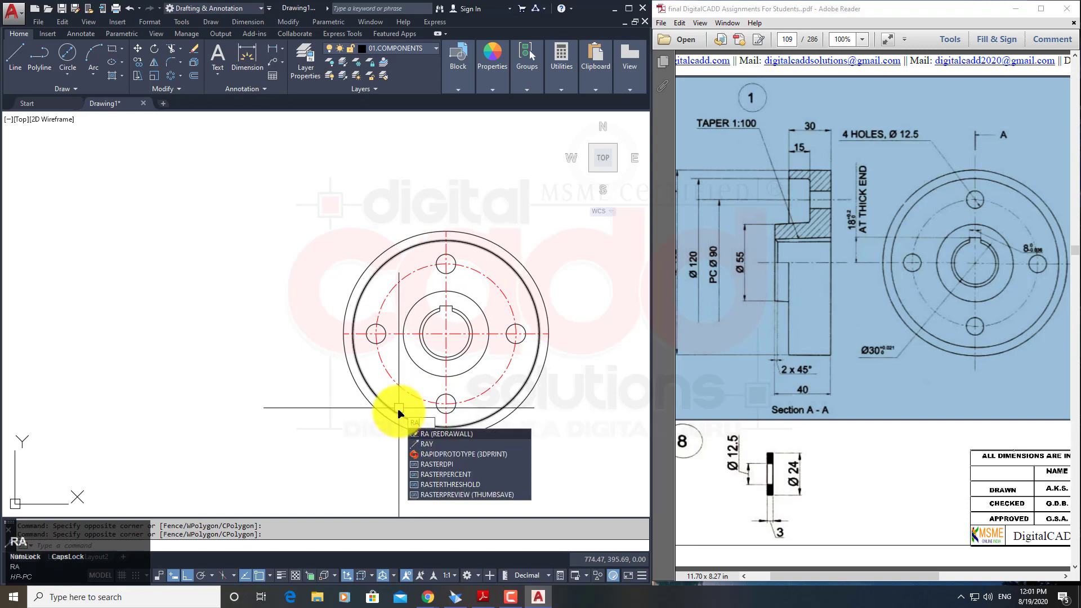
pyautogui.write('Y')
pyautogui.press('space')
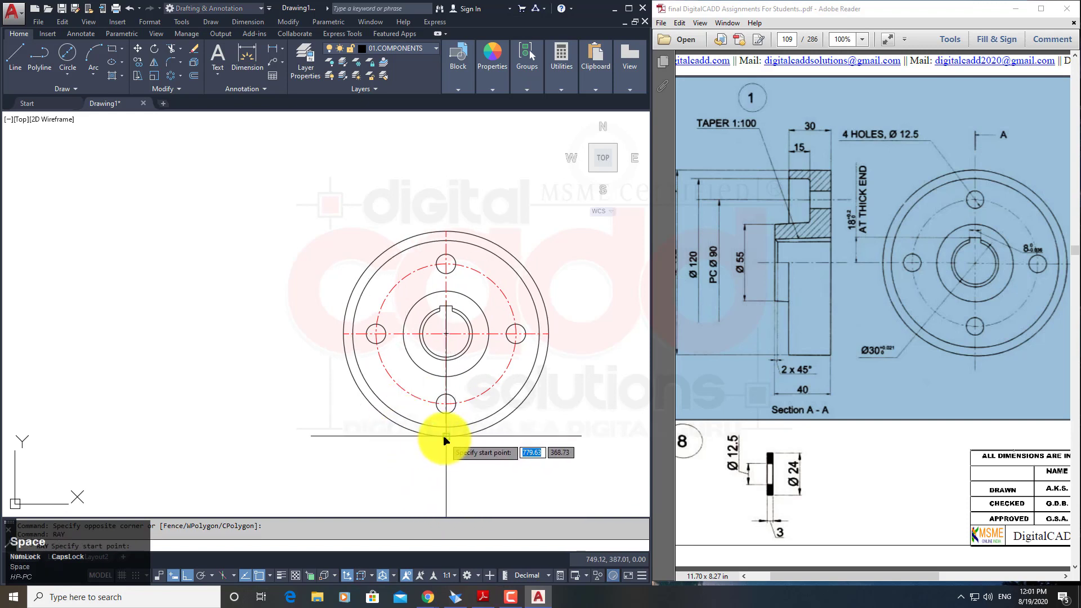
pyautogui.click(445, 436)
pyautogui.press('space')
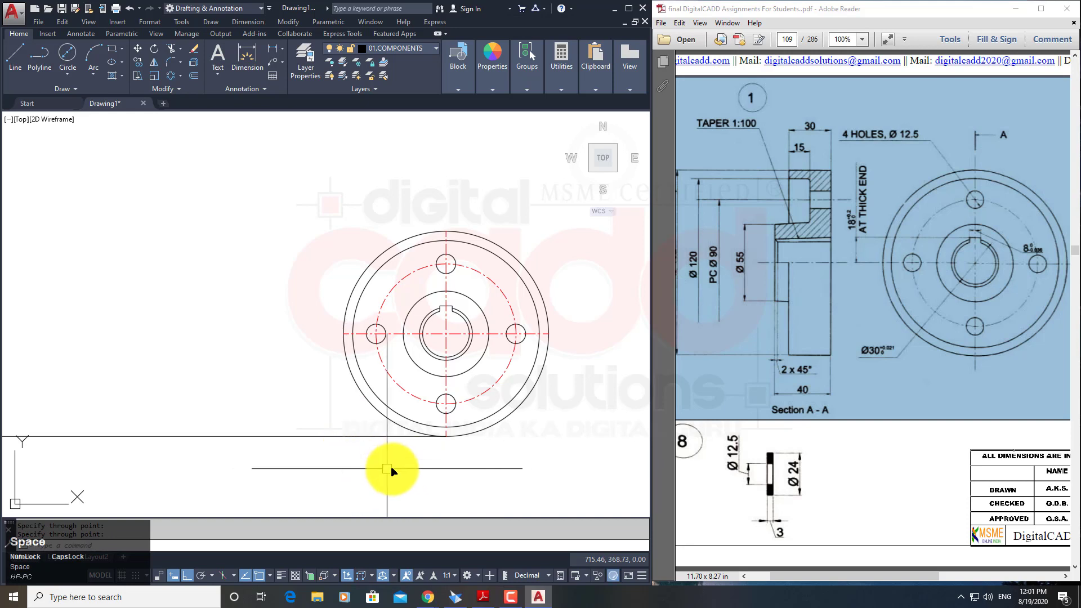
pyautogui.press('space')
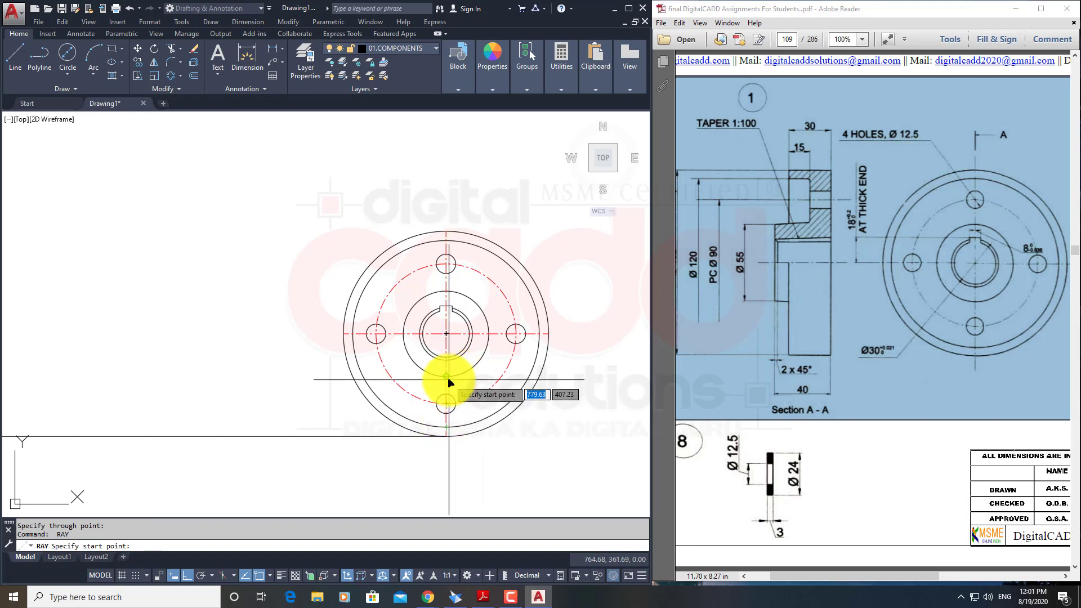
pyautogui.click(446, 378)
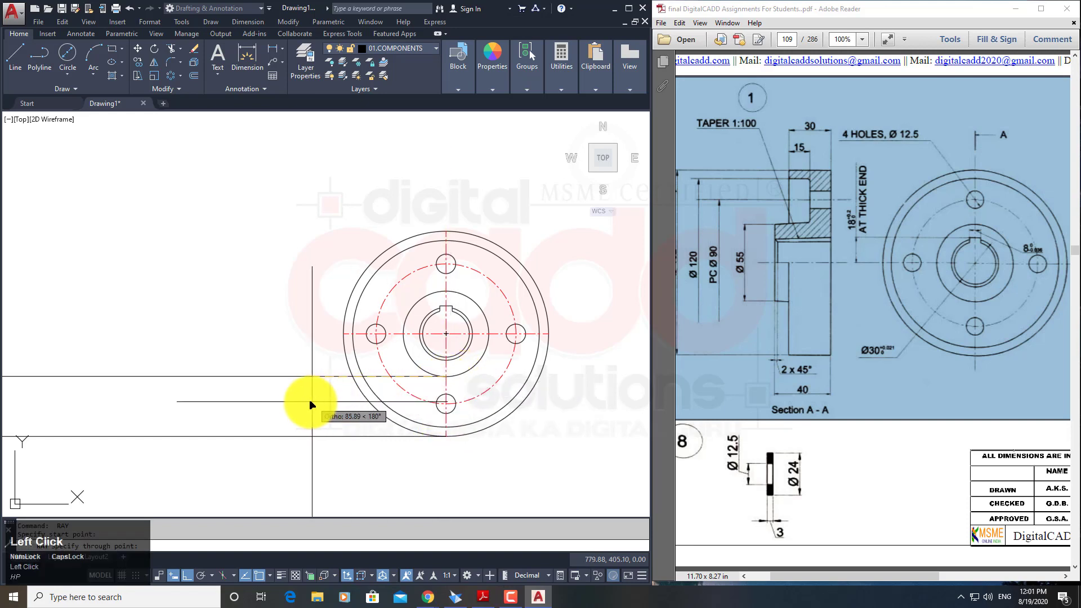
pyautogui.click(287, 402)
pyautogui.press('space')
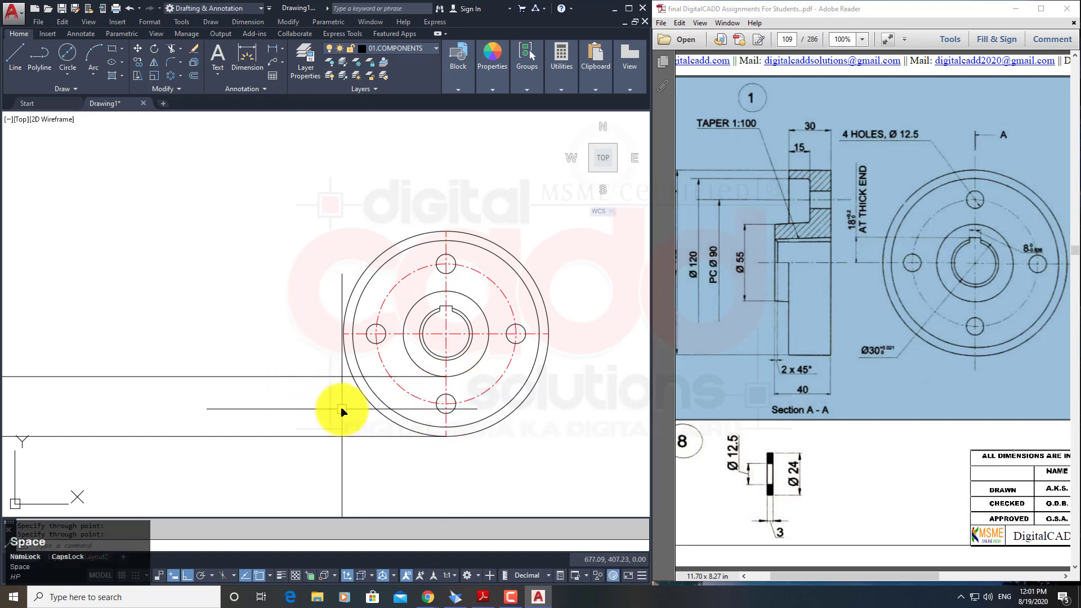
# Draw horizontal rays leftward from the hub circle's top quadrant and from the lower and upper quadrants of the top bolt hole.
pyautogui.press('space')
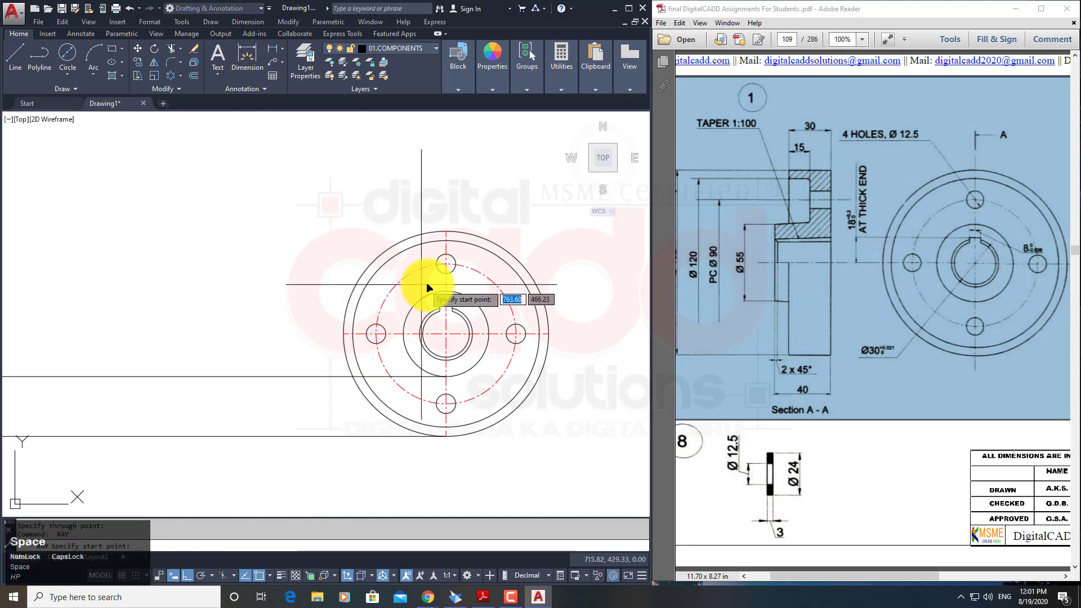
pyautogui.click(447, 293)
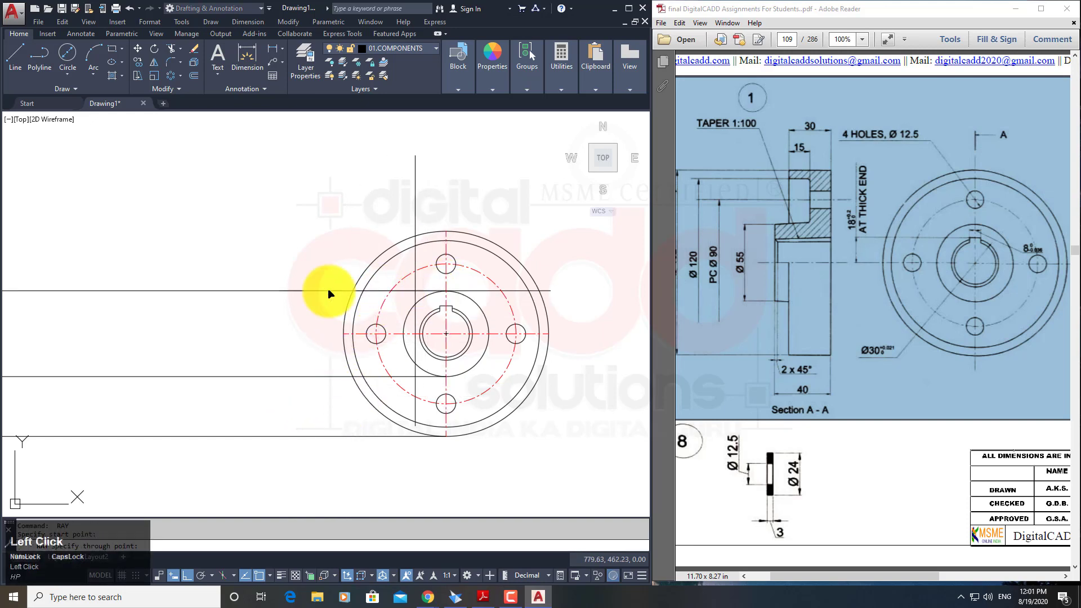
pyautogui.click(258, 280)
pyautogui.press('space')
pyautogui.press('space')
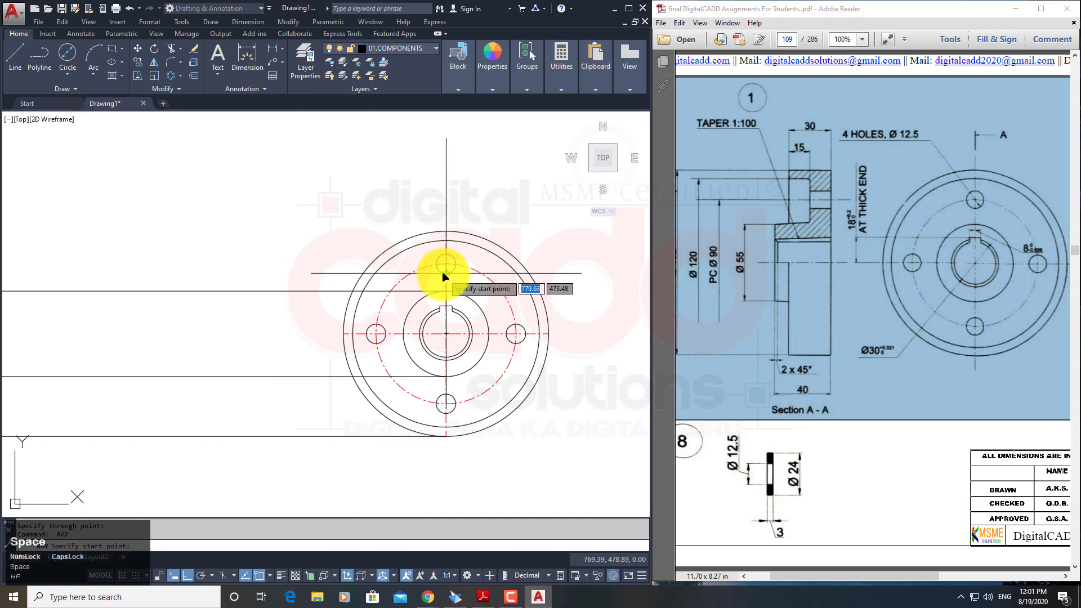
pyautogui.click(444, 274)
pyautogui.click(229, 272)
pyautogui.press('space')
pyautogui.press('space')
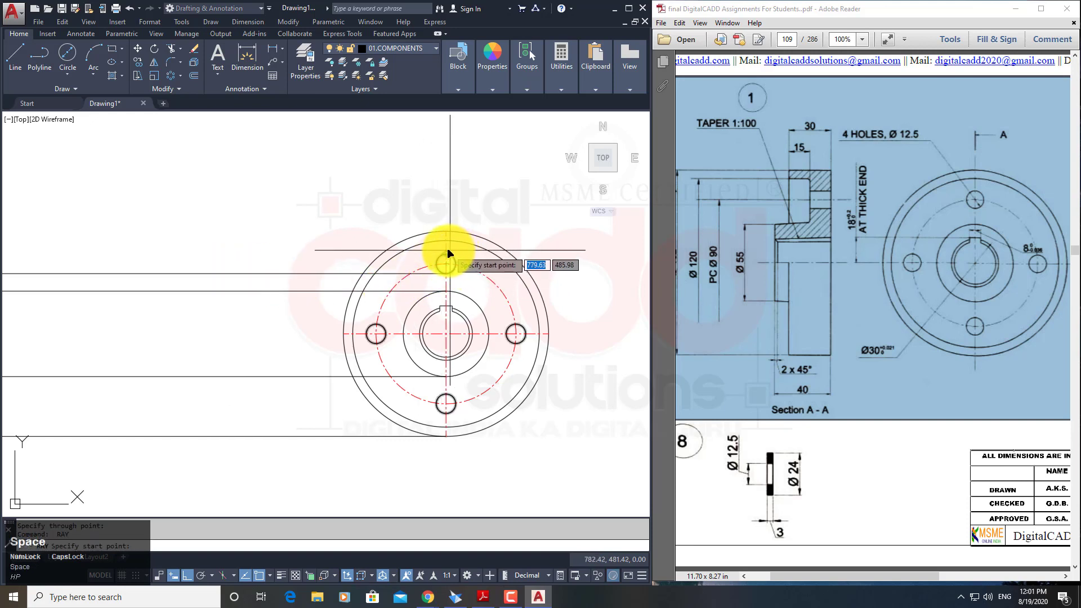
pyautogui.click(446, 254)
pyautogui.click(309, 241)
pyautogui.press('space')
# Draw horizontal rays leftward from the top quadrants of the inner rim circle and the outer circle.
pyautogui.press('space')
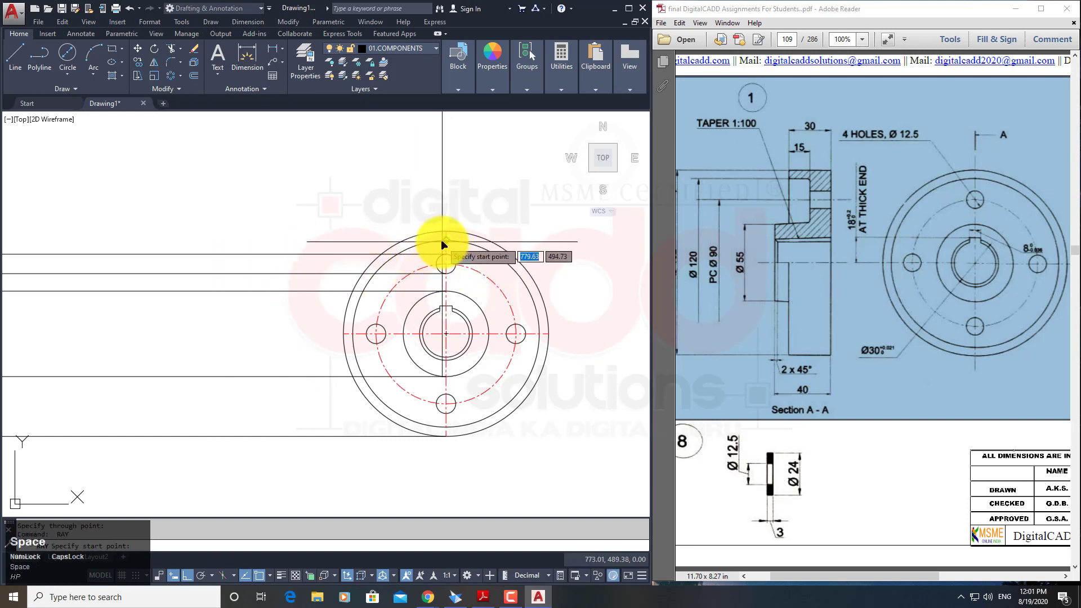
pyautogui.click(446, 244)
pyautogui.click(309, 225)
pyautogui.press('space')
pyautogui.press('space')
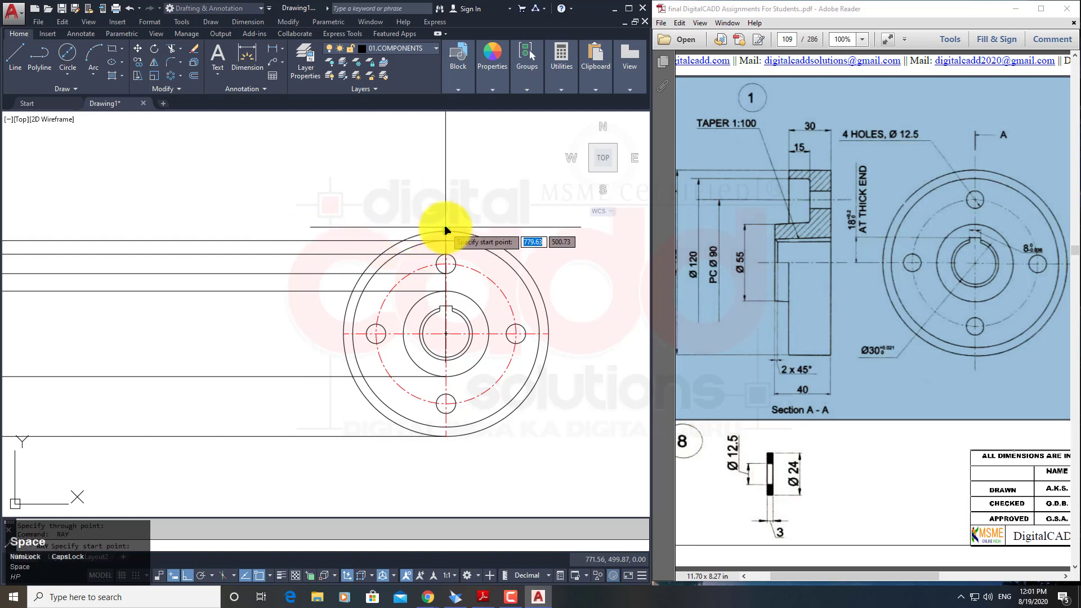
pyautogui.click(446, 232)
pyautogui.click(270, 221)
pyautogui.press('space')
# Draw a vertical ray downward through the projection lines, left of the front view, as the section's right face.
pyautogui.moveTo(421, 397); pyautogui.dragTo(434, 379, button='middle')
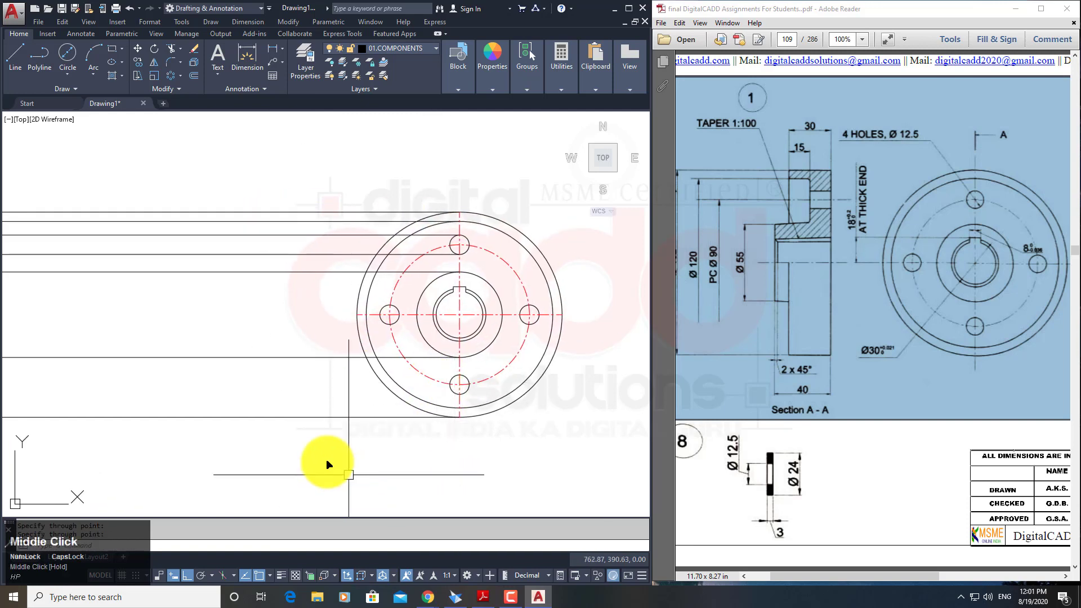
pyautogui.press('space')
pyautogui.press('space')
pyautogui.click(299, 207)
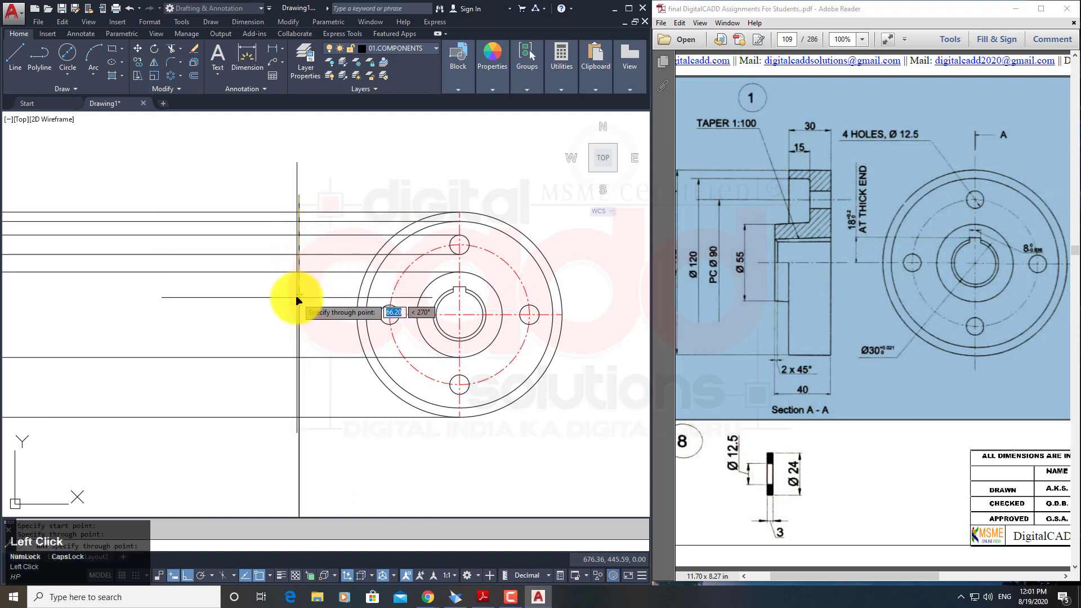
pyautogui.press('space')
pyautogui.moveTo(403, 503); pyautogui.dragTo(437, 499, button='middle')
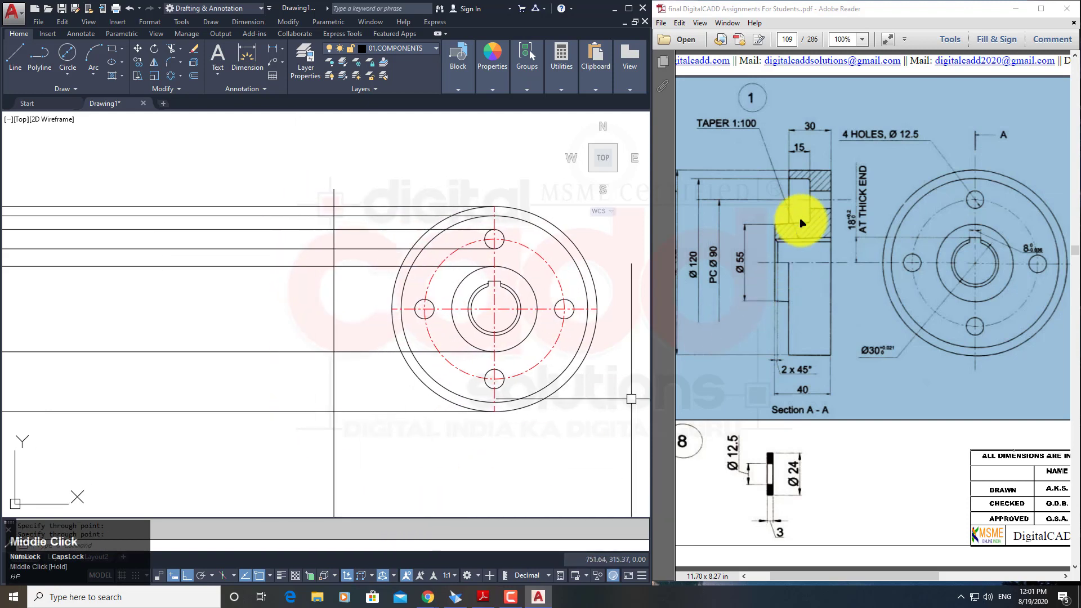
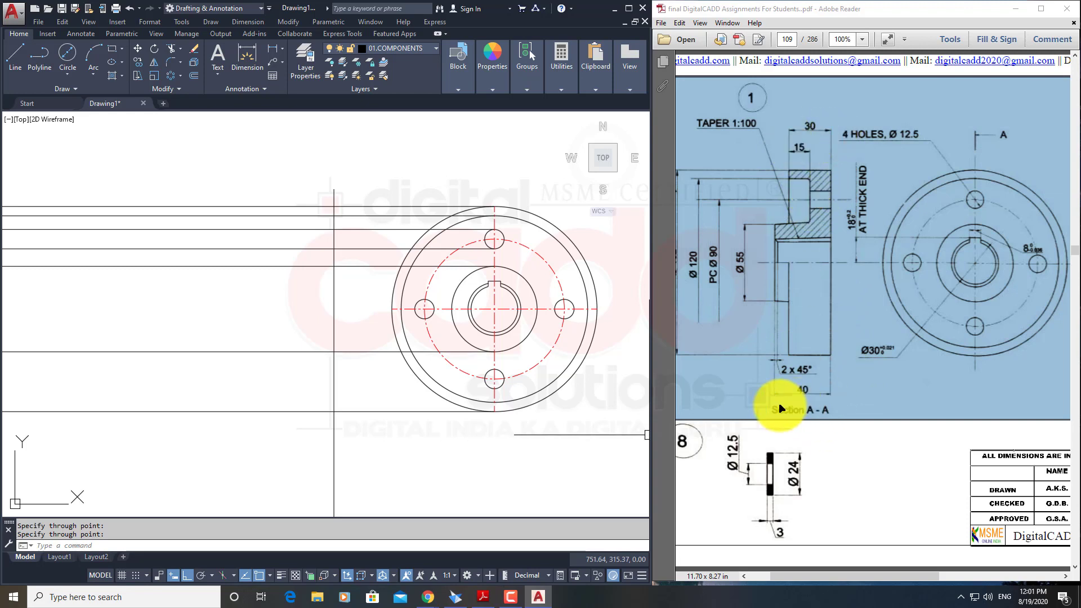
# Offset the vertical ray leftward by 15, 30 and 40 mm to mark the recess depth, flange width and overall width.
pyautogui.click(194, 75)
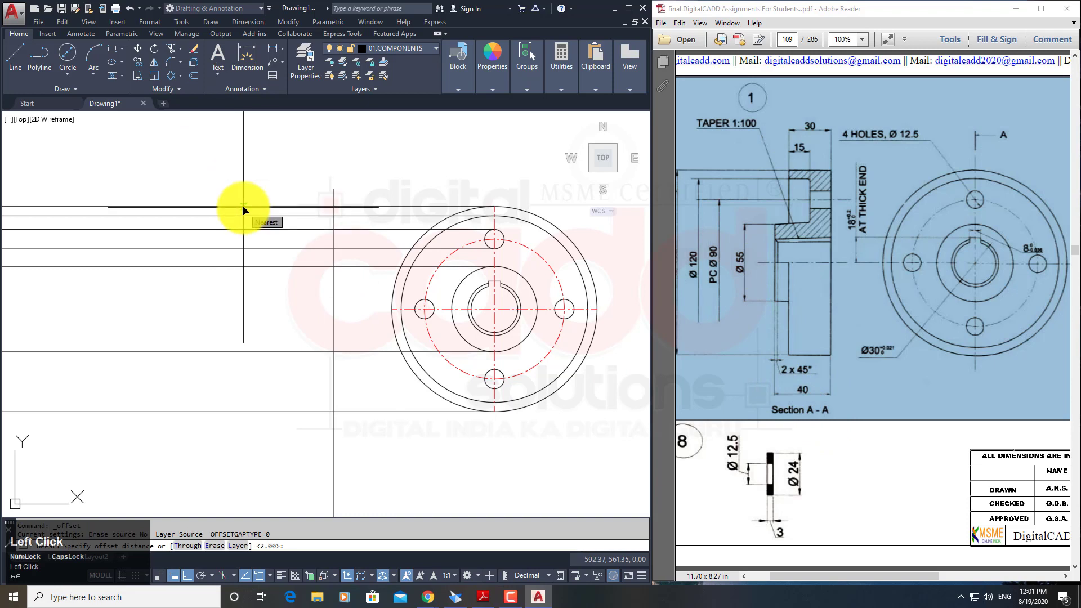
pyautogui.press('Return')
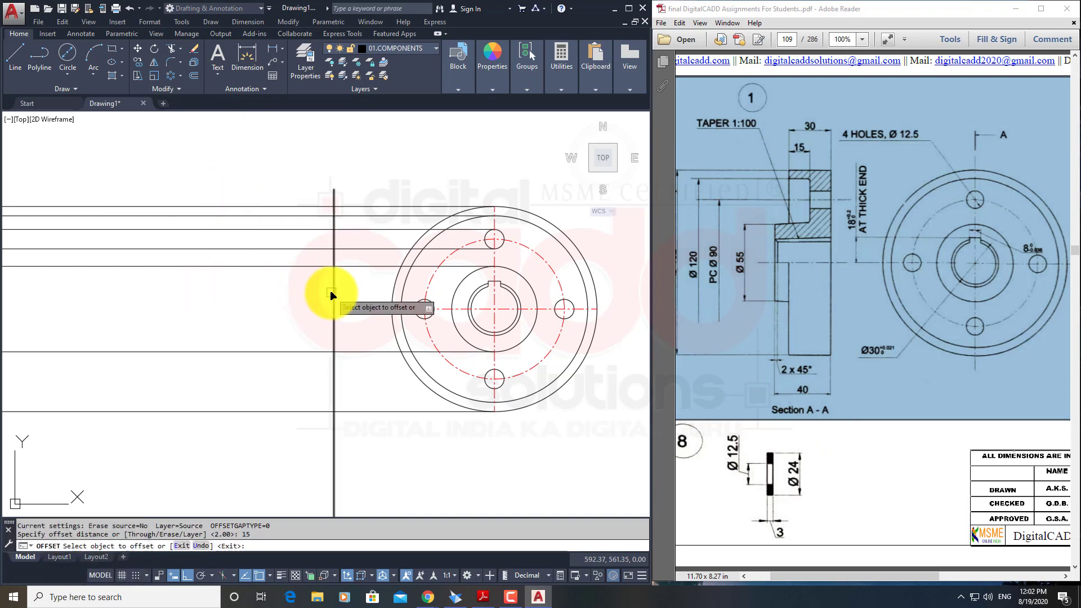
pyautogui.click(332, 295)
pyautogui.click(307, 297)
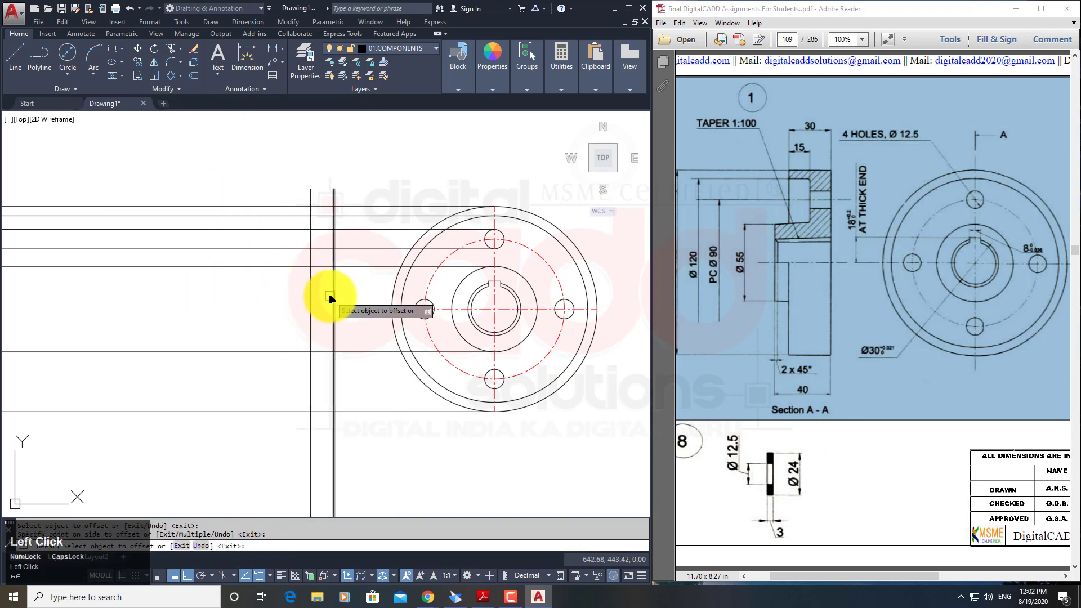
pyautogui.click(334, 294)
pyautogui.write('30')
pyautogui.press('Return')
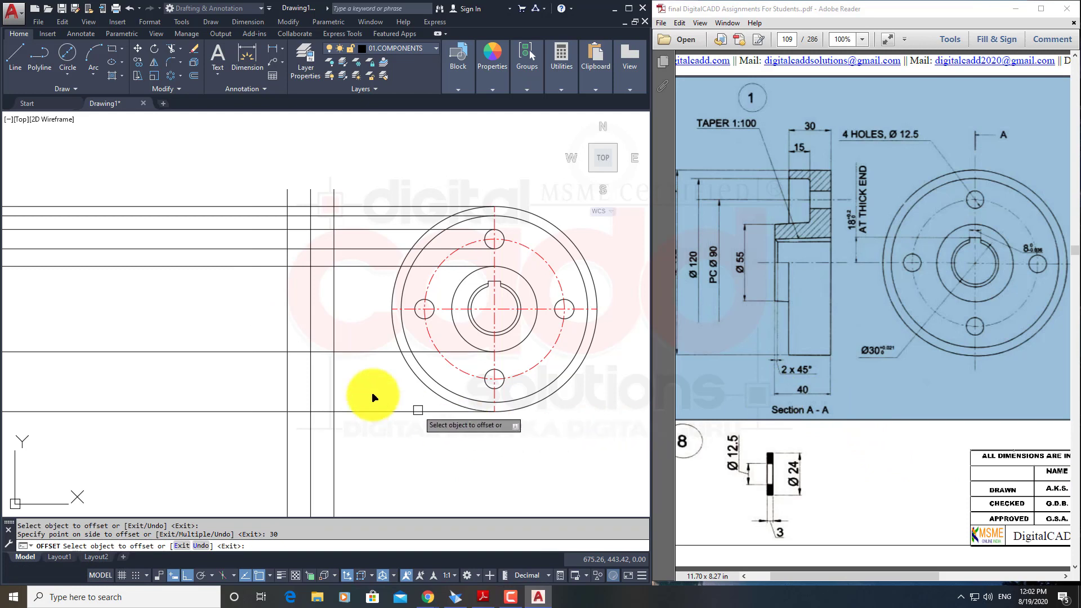
pyautogui.click(334, 379)
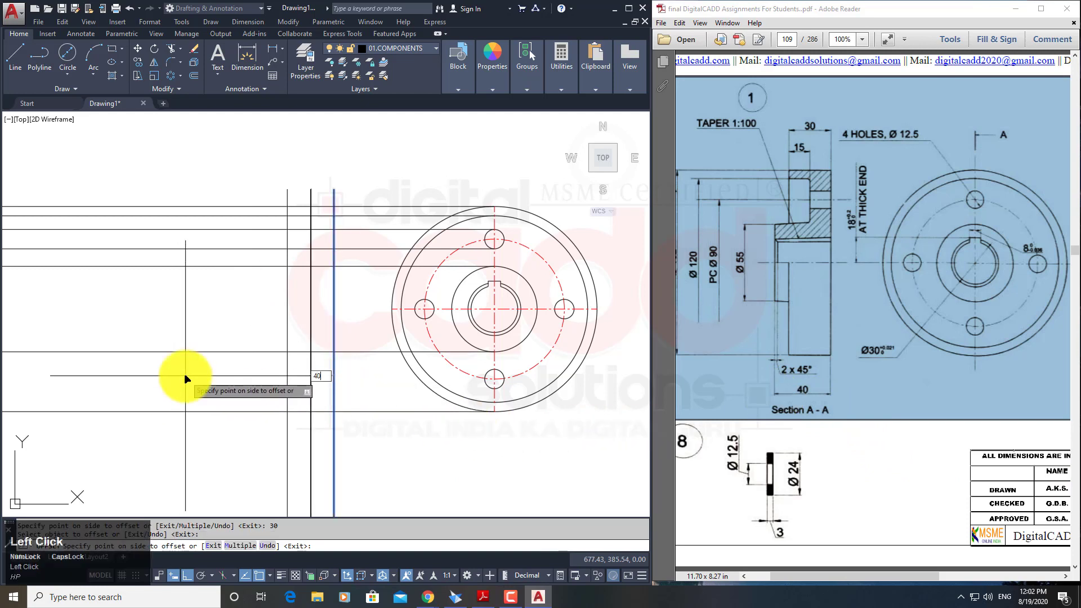
pyautogui.write('40')
pyautogui.press('space')
pyautogui.press('space')
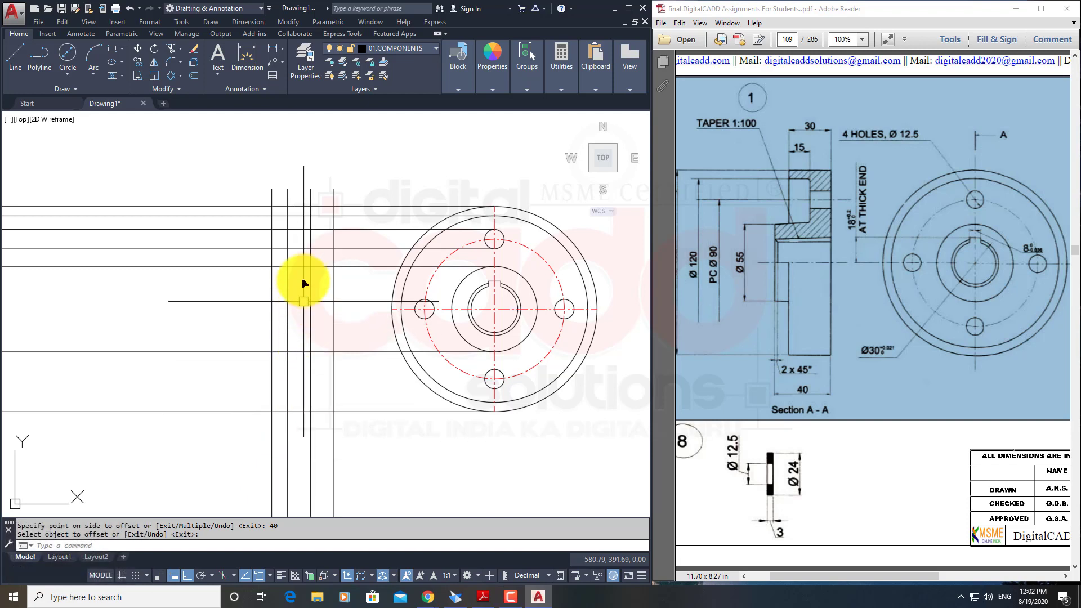
# Trim the four vertical lines below the lowest projection line, using all section lines as cutting edges.
pyautogui.click(172, 48)
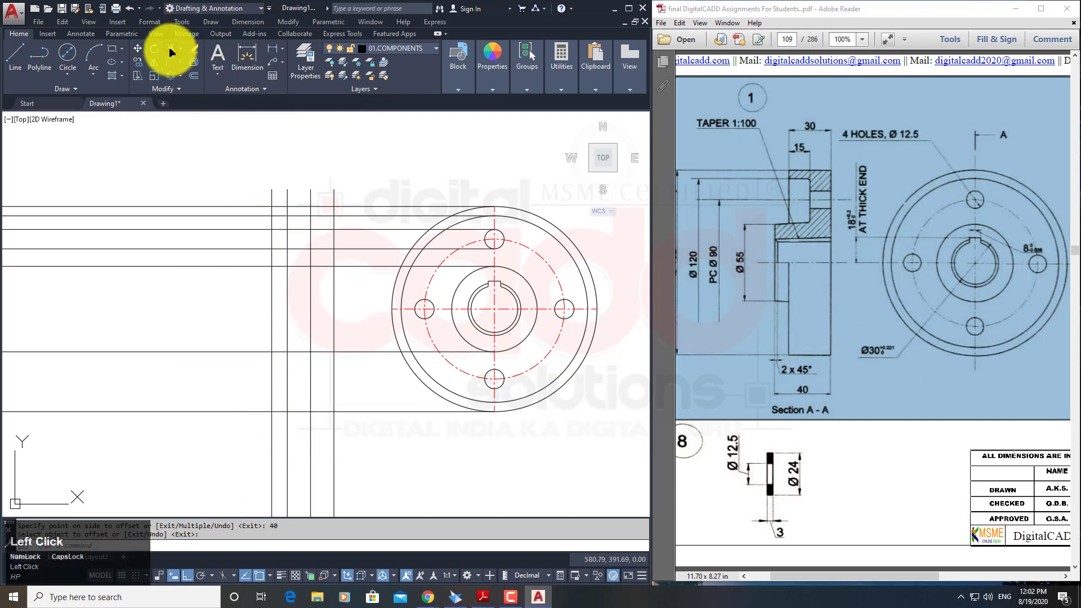
pyautogui.click(354, 197)
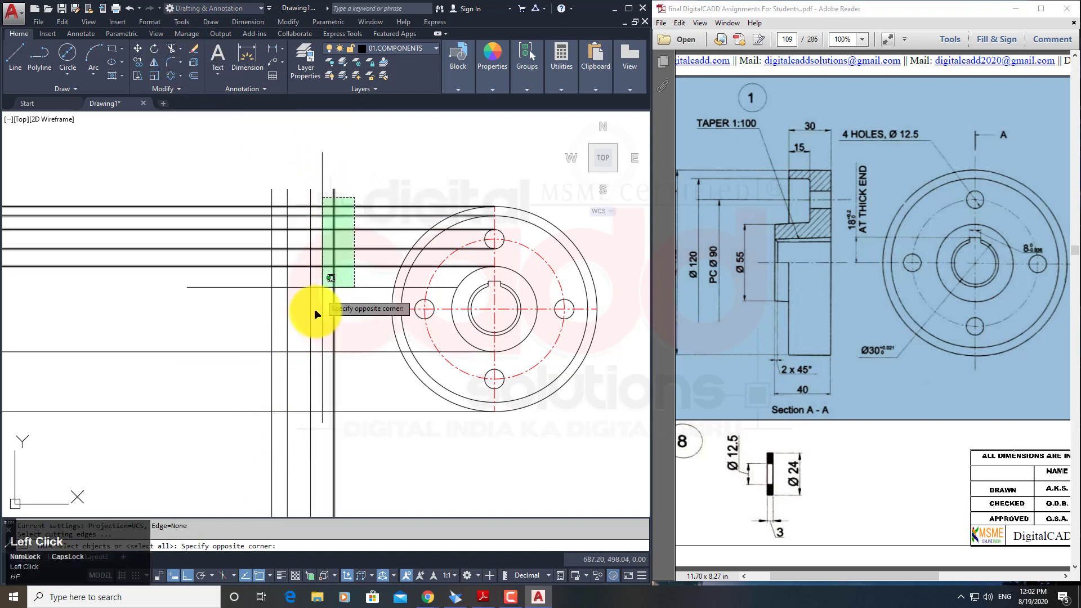
pyautogui.click(252, 458)
pyautogui.press('space')
pyautogui.click(385, 457)
pyautogui.click(272, 480)
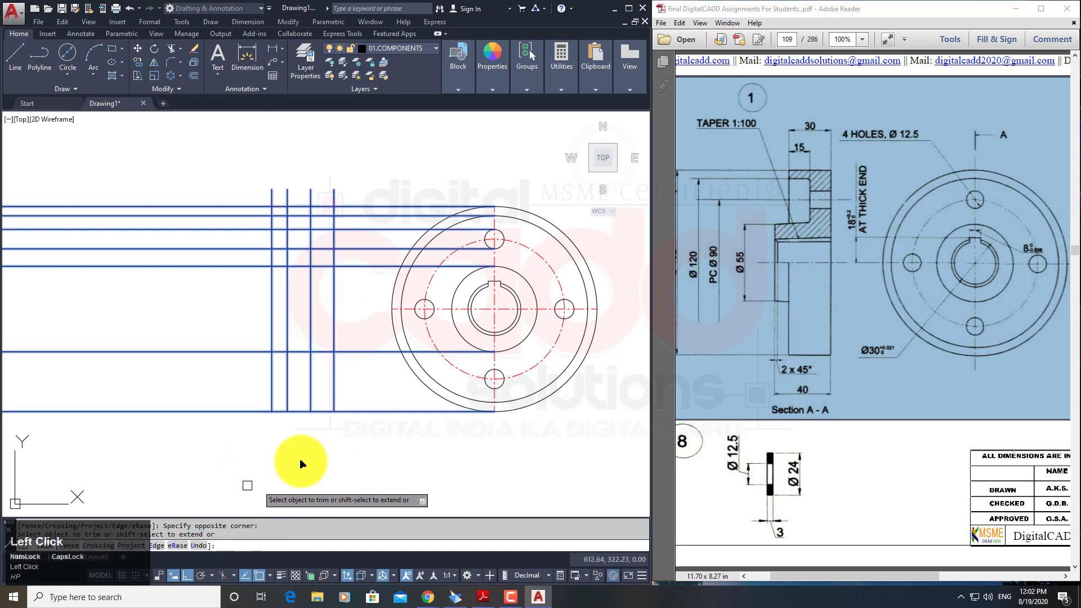
# Trim the projection lines outside the outermost verticals and the vertical ends above the top line to bound the section view.
pyautogui.click(367, 183)
pyautogui.click(343, 422)
pyautogui.click(371, 156)
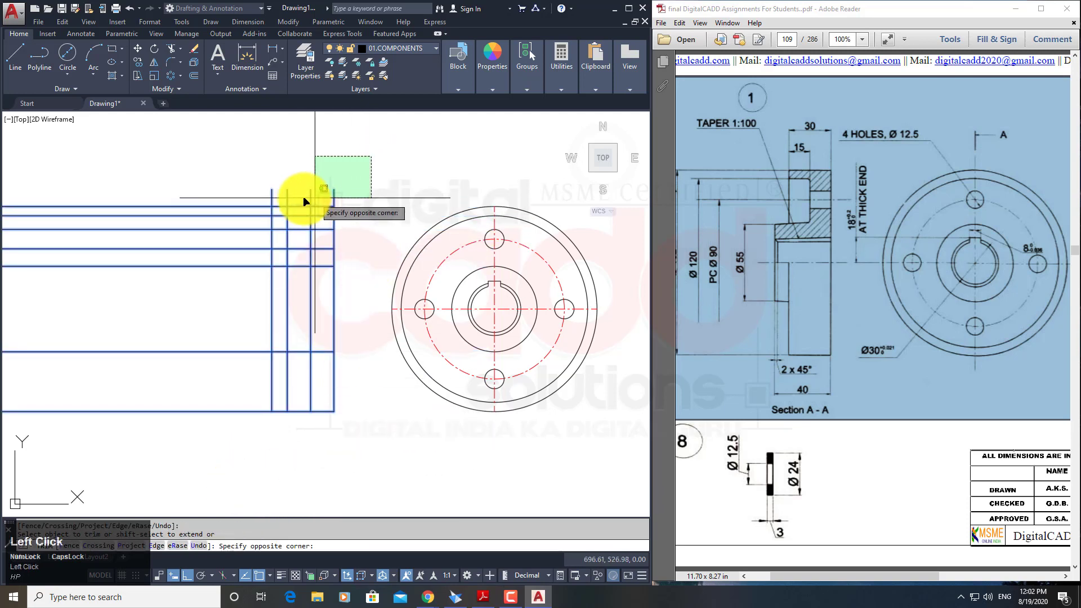
pyautogui.click(251, 199)
pyautogui.click(244, 181)
pyautogui.click(183, 459)
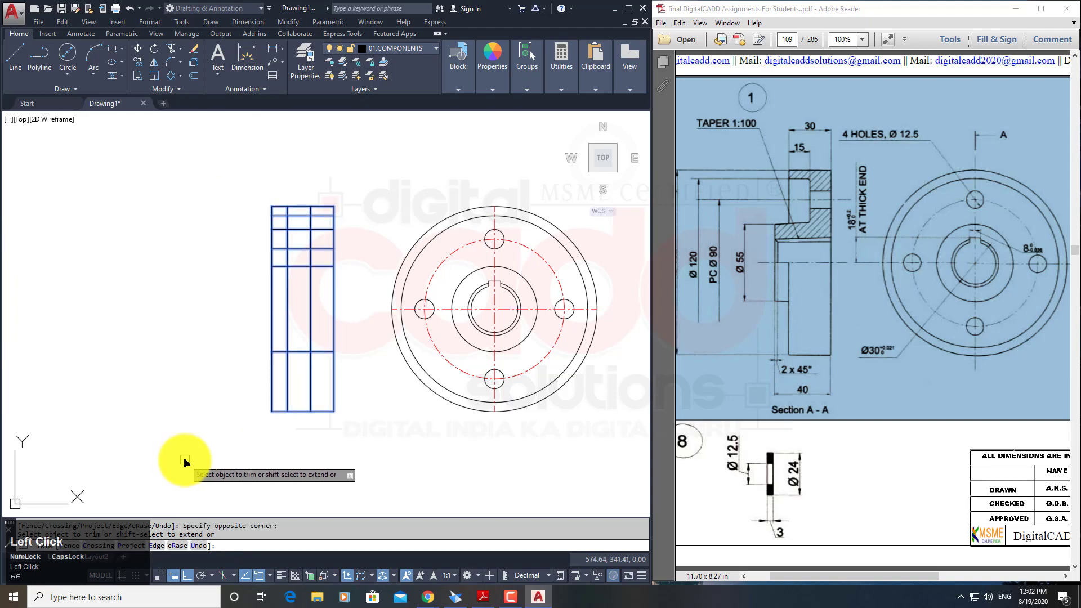
pyautogui.scroll(1, 217, 369)
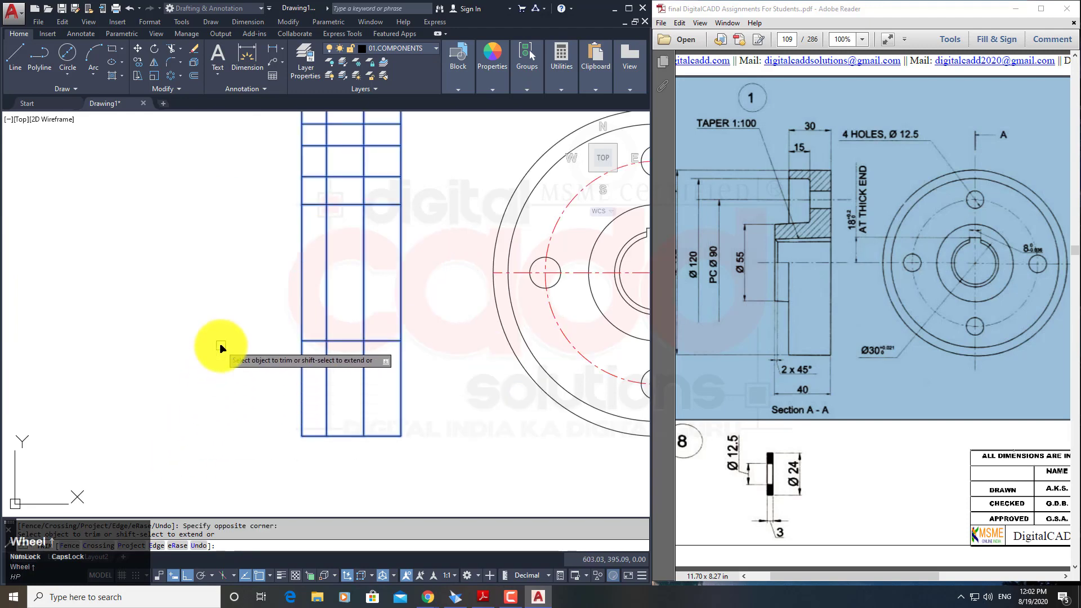
pyautogui.scroll(-1, 222, 349)
pyautogui.moveTo(221, 349); pyautogui.dragTo(206, 387, button='middle')
pyautogui.press('space')
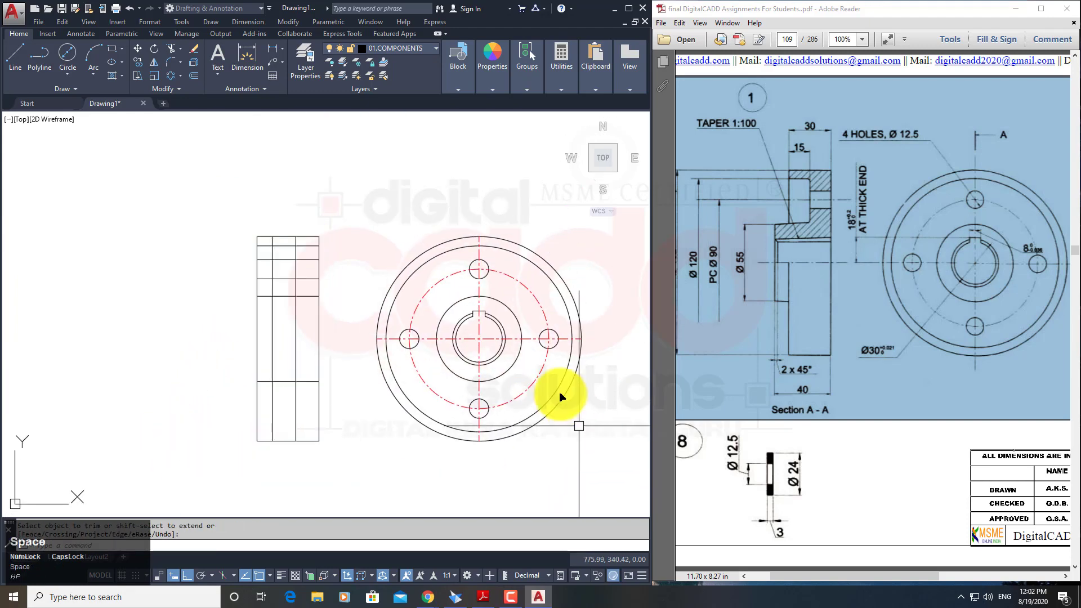
# Stretch the front view's horizontal centre line leftward past the far side of the section view.
pyautogui.click(377, 339)
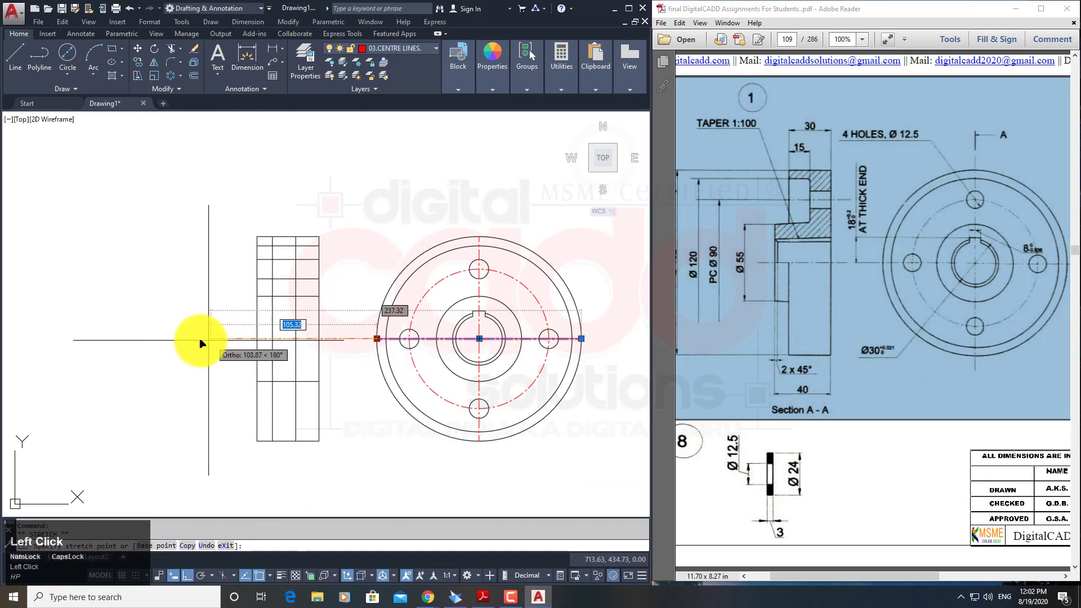
pyautogui.press('Escape')
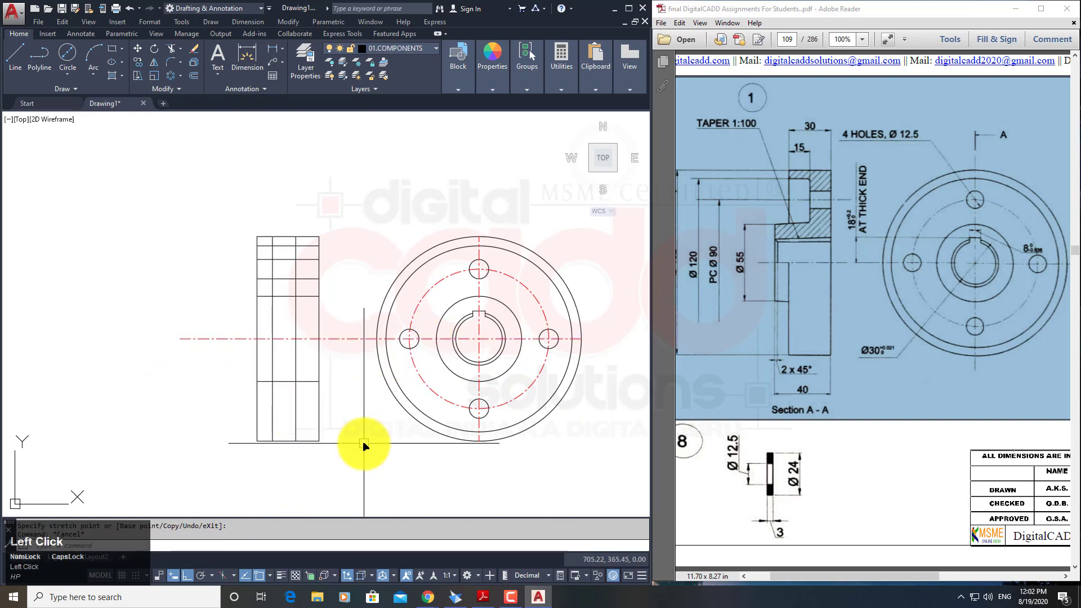
# Trim the section's lower half to the stepped flange and hub outline, removing the recess line and the hub edge inside the flange.
pyautogui.write('TR')
pyautogui.press('space')
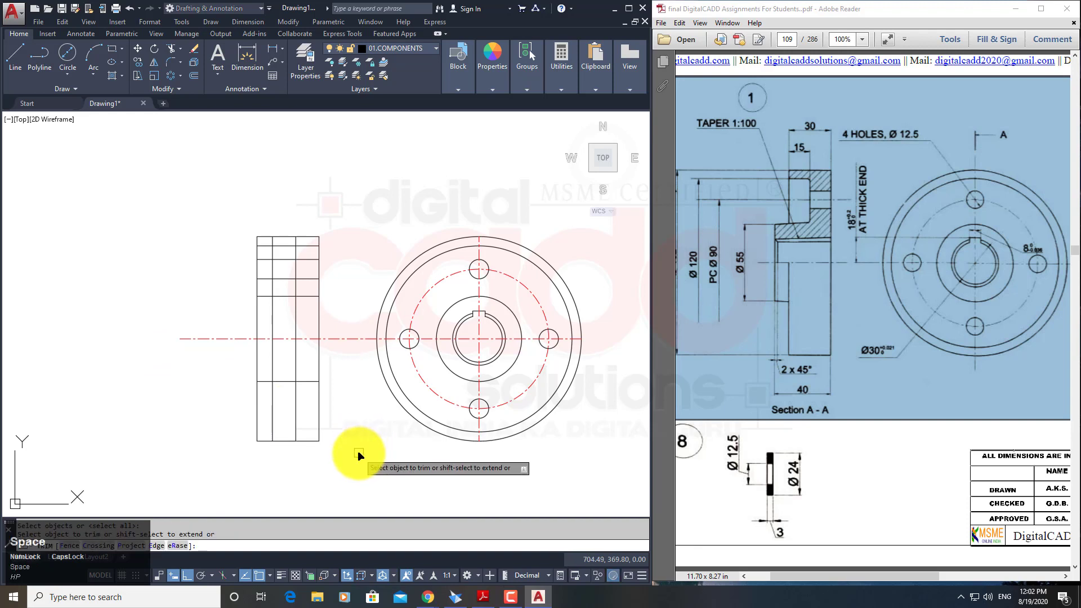
pyautogui.click(263, 443)
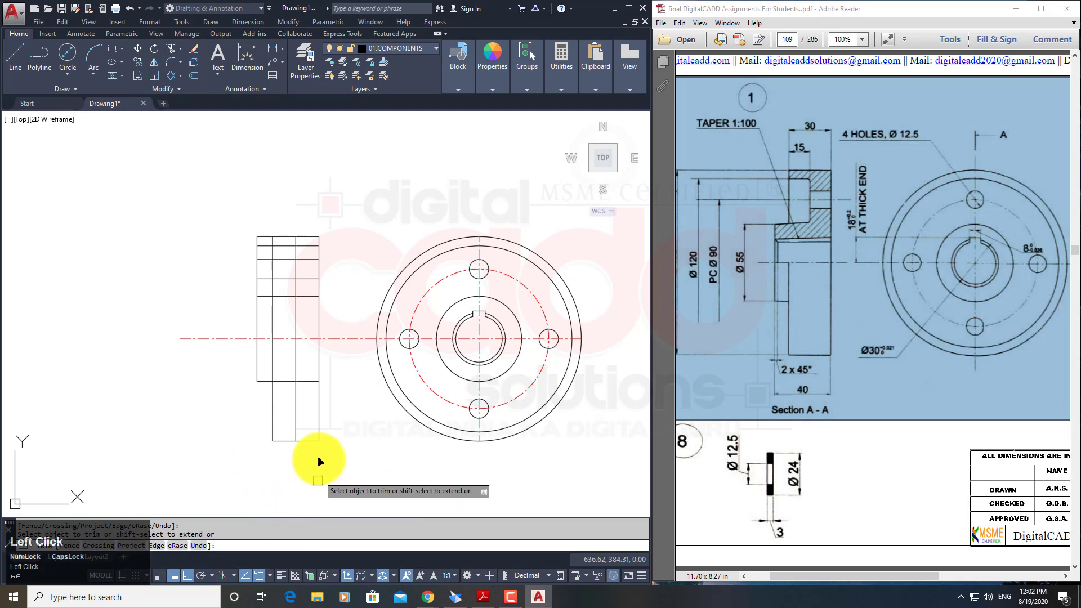
pyautogui.click(293, 427)
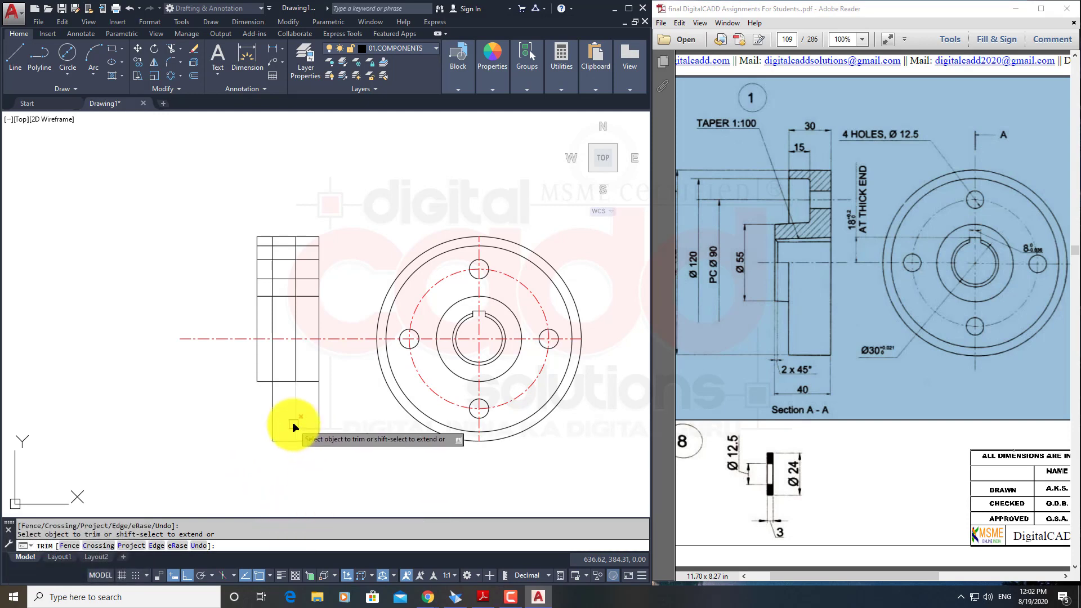
pyautogui.click(297, 361)
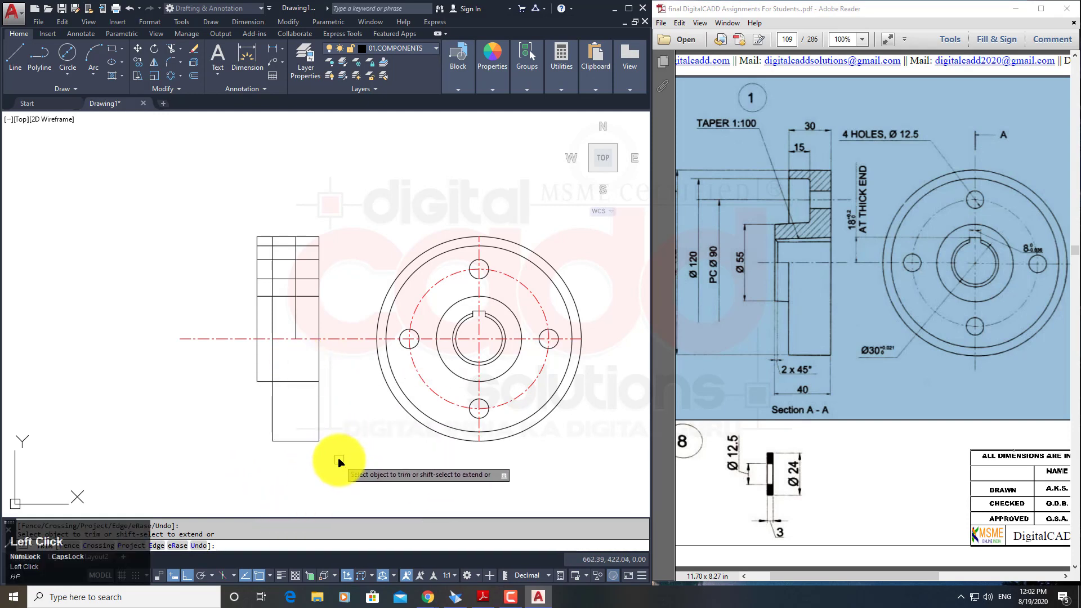
pyautogui.click(294, 382)
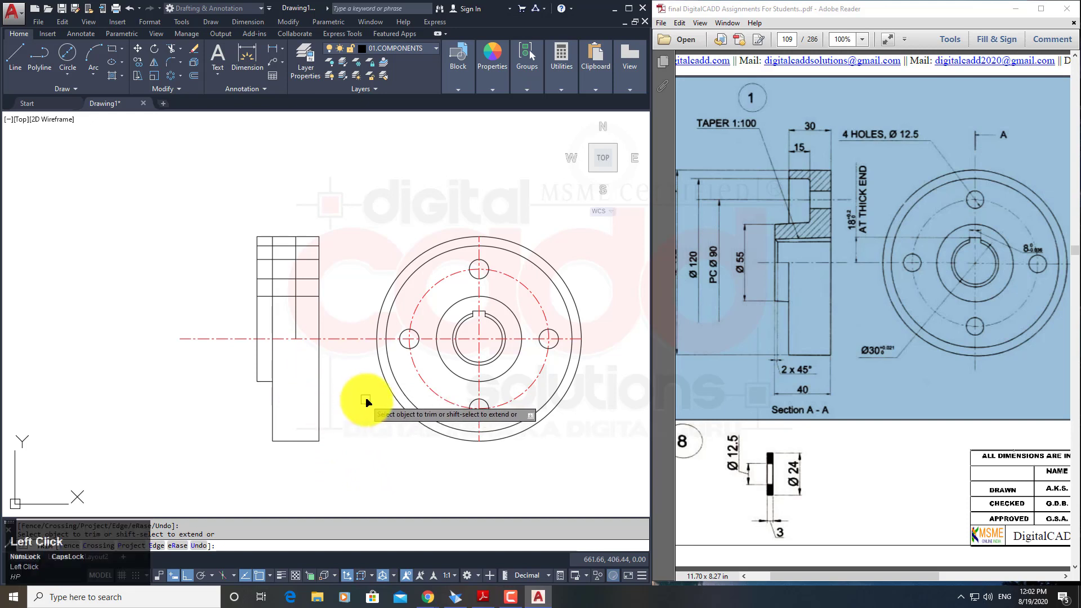
pyautogui.moveTo(366, 402); pyautogui.dragTo(380, 427, button='middle')
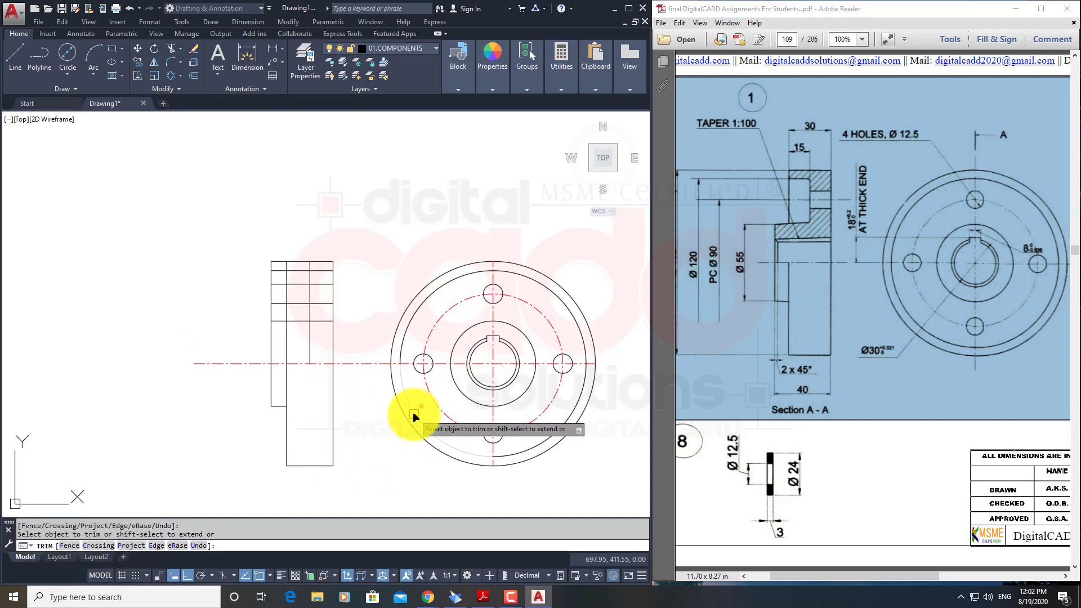
# Trim the projection line stubs between flange and hub face above the hub, and erase the leftover hub face segment.
pyautogui.click(269, 313)
pyautogui.click(277, 243)
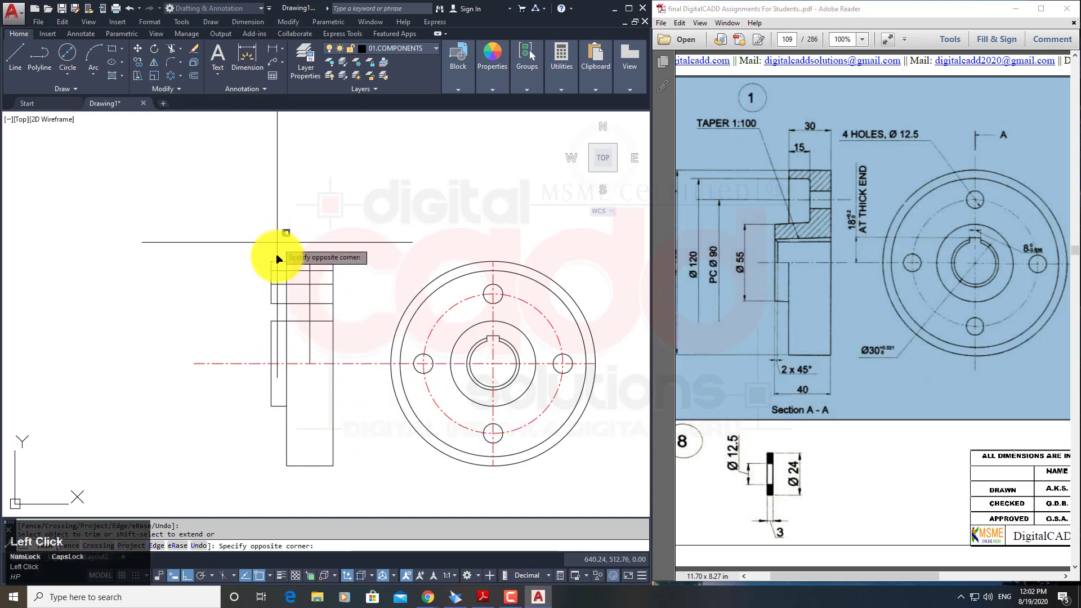
pyautogui.click(265, 314)
pyautogui.press('space')
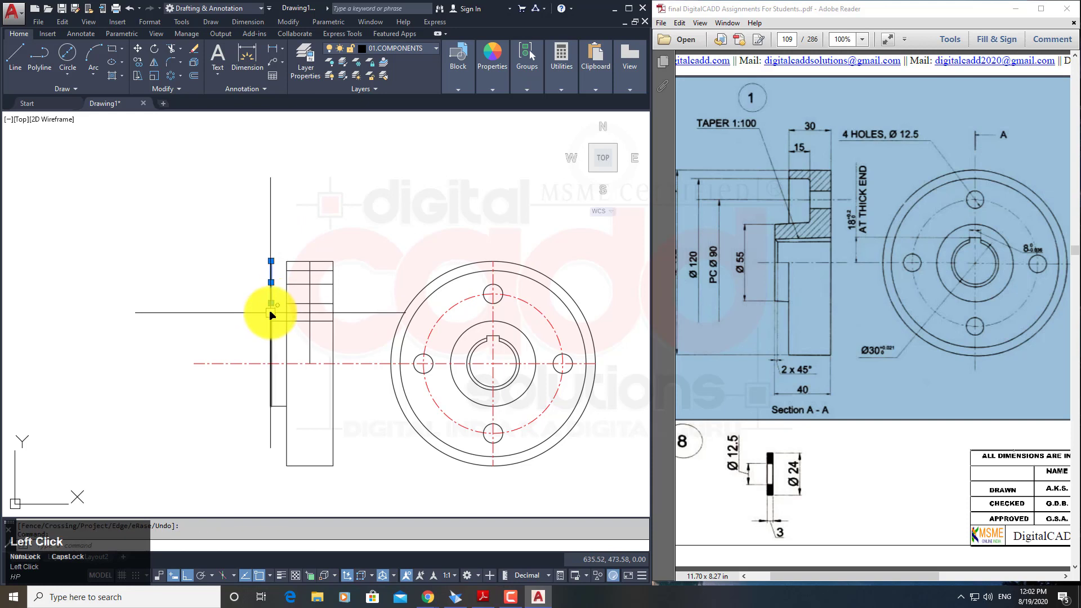
pyautogui.press('space')
pyautogui.moveTo(358, 478); pyautogui.dragTo(363, 499, button='middle')
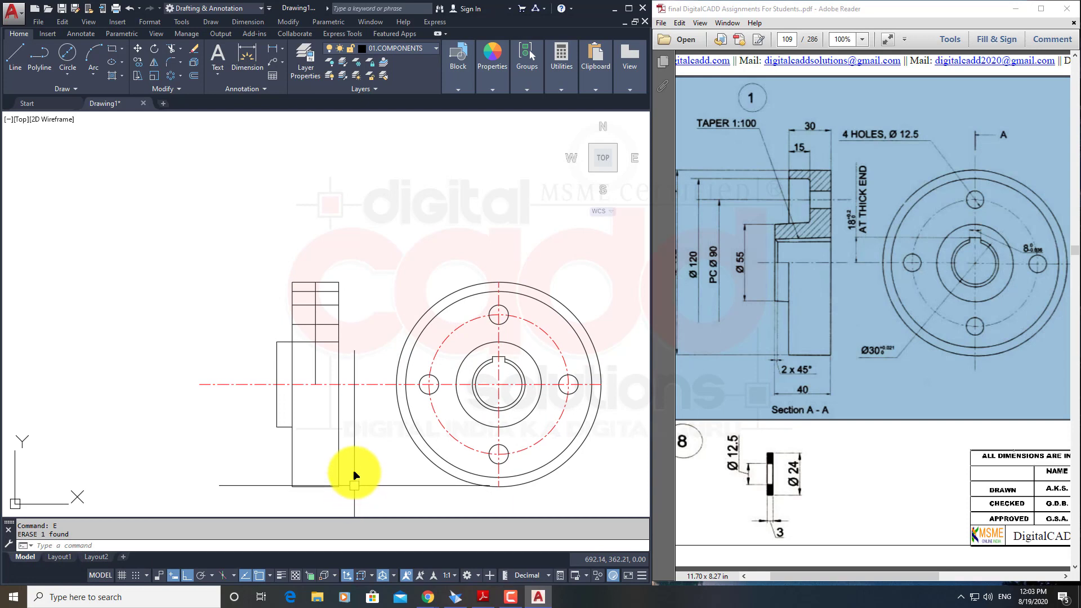
# Project a horizontal ray leftward from the bottom of the front view's bore circle through the section view.
pyautogui.write('RAY')
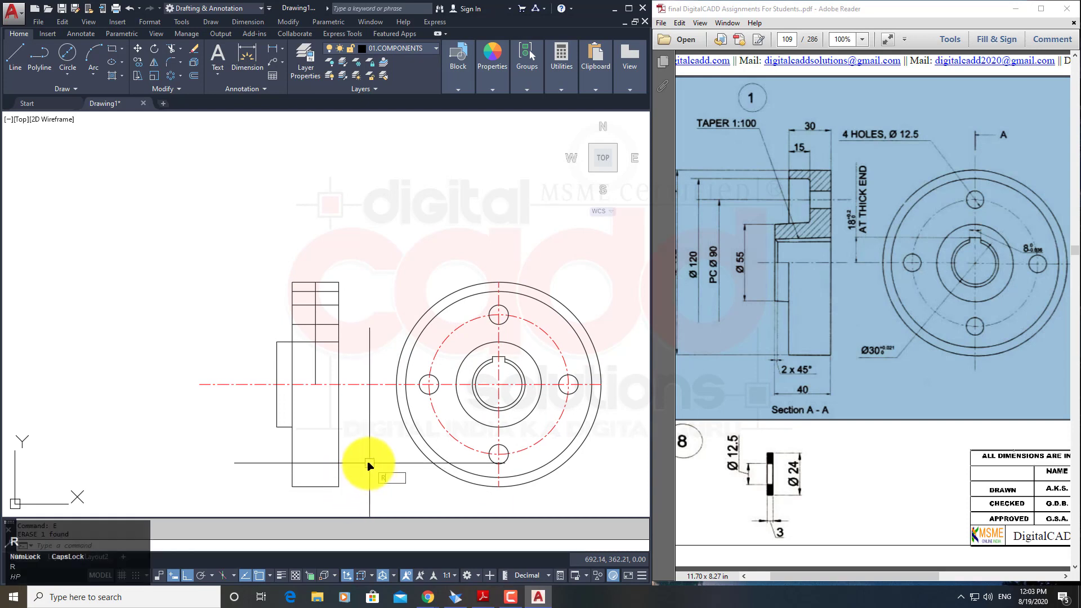
pyautogui.press('space')
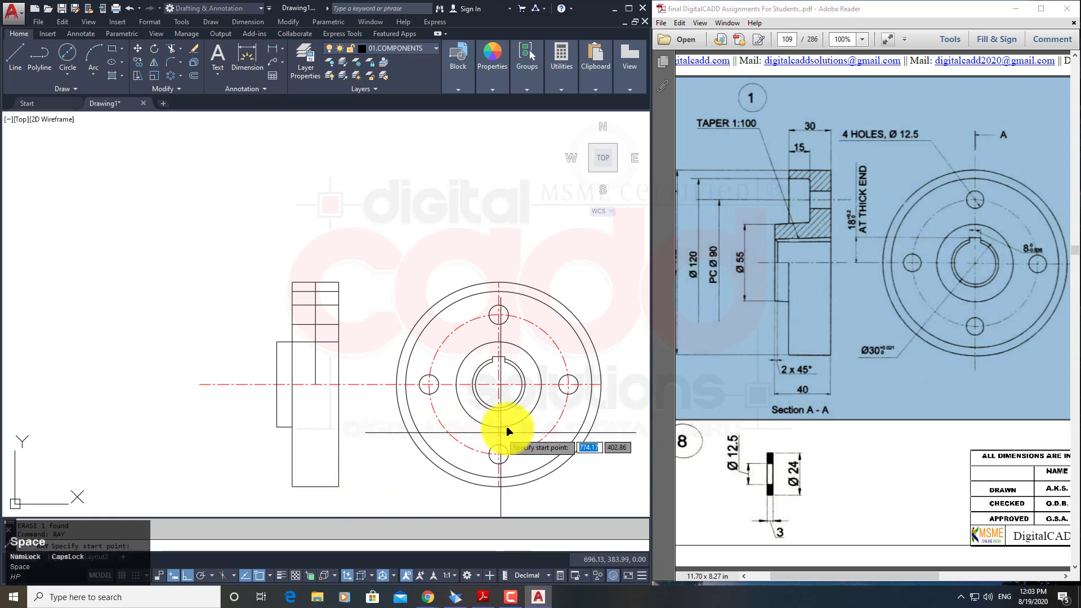
pyautogui.scroll(4, 495, 430)
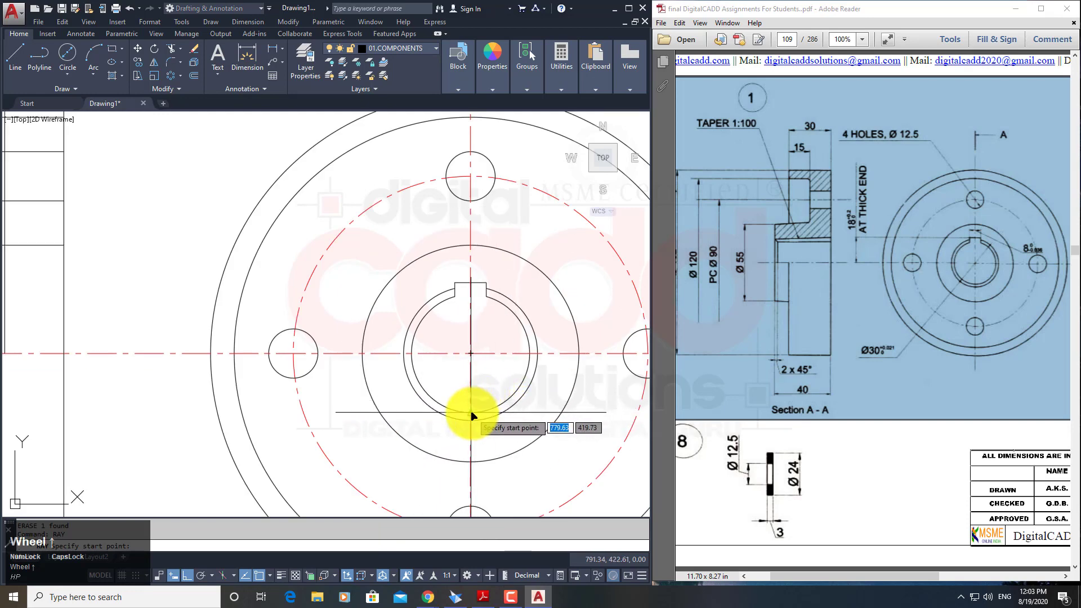
pyautogui.click(473, 412)
pyautogui.click(176, 427)
pyautogui.press('space')
# Project horizontal rays leftward from the keyway's lower and upper corners in the front view through the section view.
pyautogui.press('space')
pyautogui.scroll(2, 478, 302)
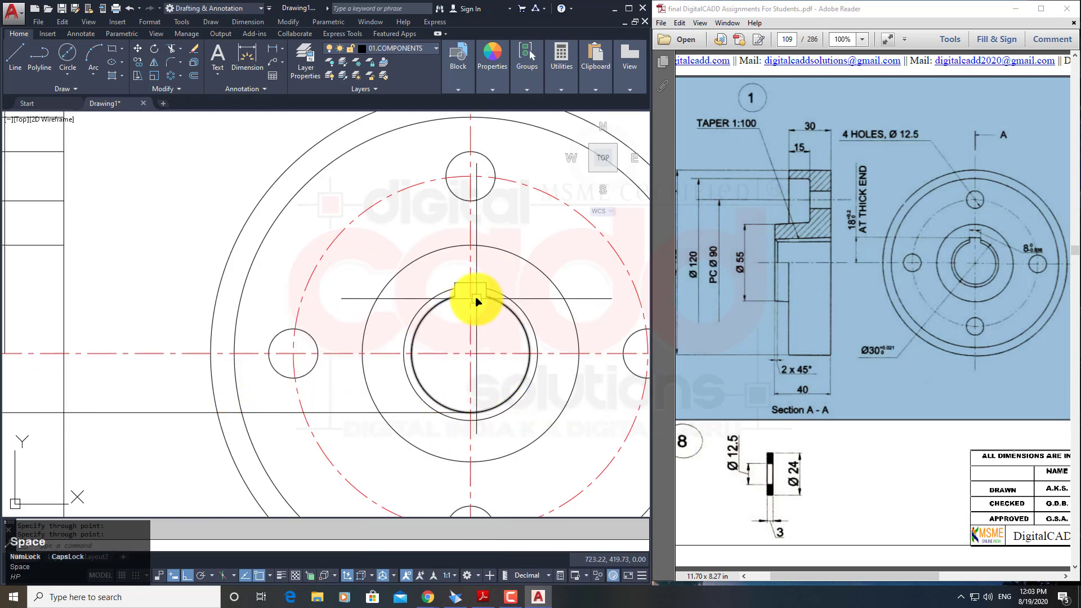
pyautogui.click(443, 296)
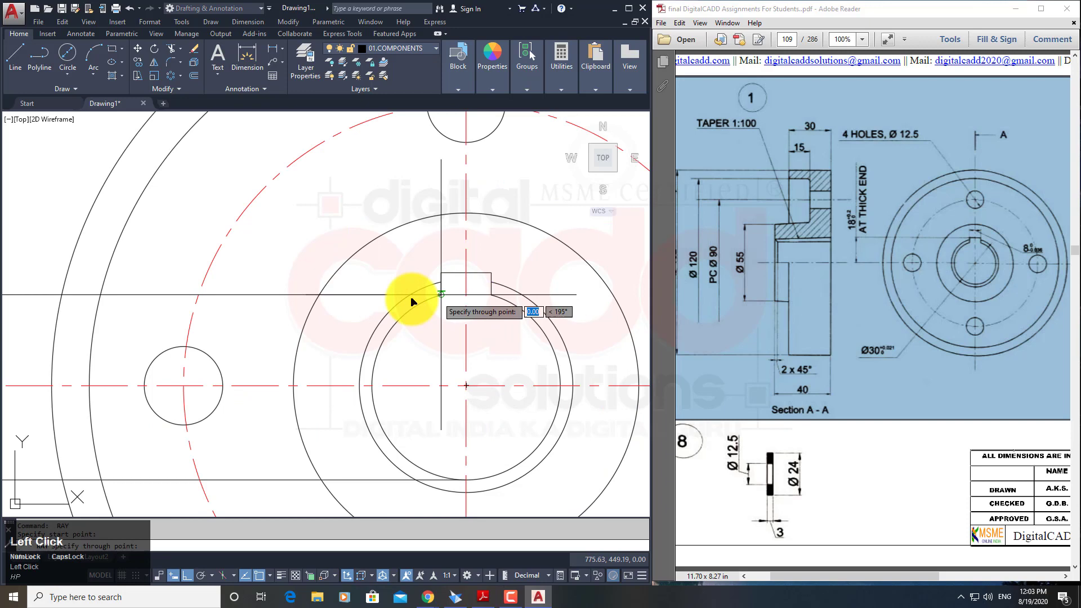
pyautogui.click(270, 300)
pyautogui.press('space')
pyautogui.press('space')
pyautogui.click(443, 274)
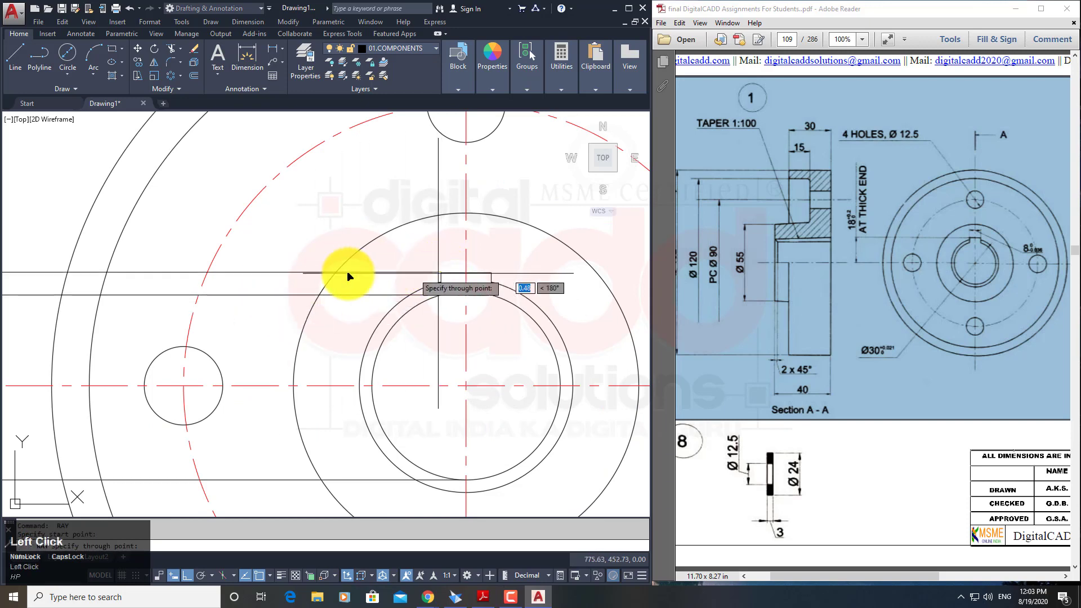
pyautogui.click(284, 272)
pyautogui.press('space')
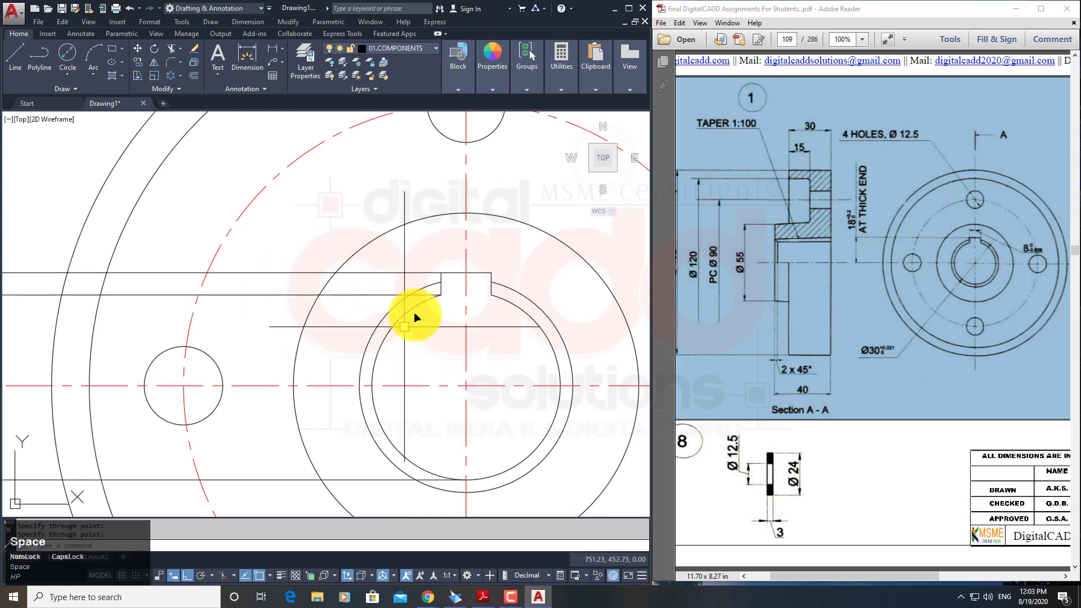
# Trim the bore and keyway rays outside the section view so they end at the hub face and the flange's back face.
pyautogui.scroll(-5, 292, 370)
pyautogui.moveTo(292, 370); pyautogui.dragTo(332, 393, button='middle')
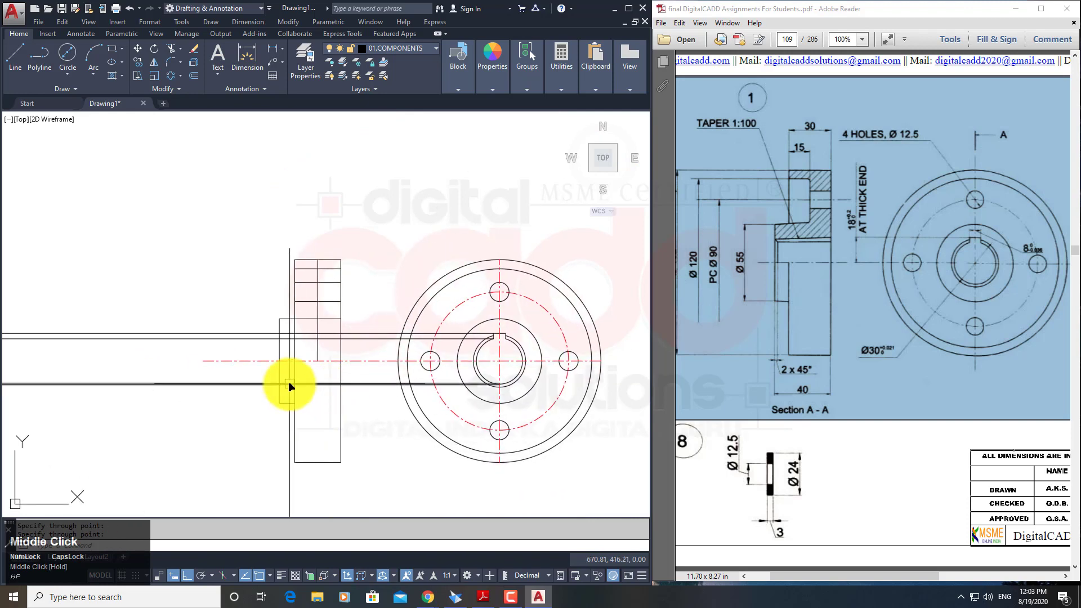
pyautogui.scroll(2, 287, 381)
pyautogui.click(171, 49)
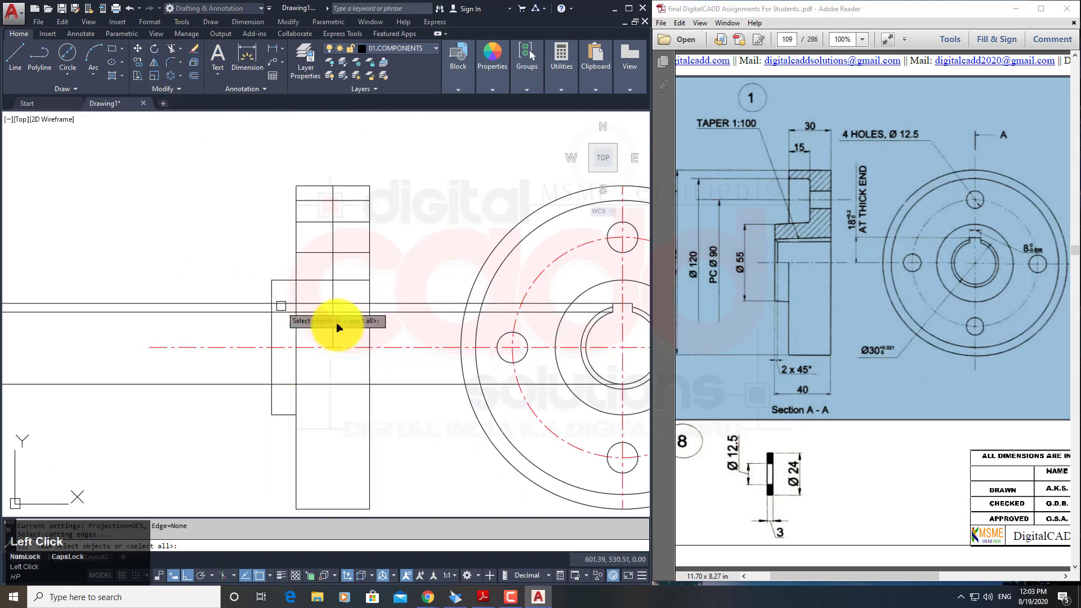
pyautogui.click(417, 271)
pyautogui.click(217, 410)
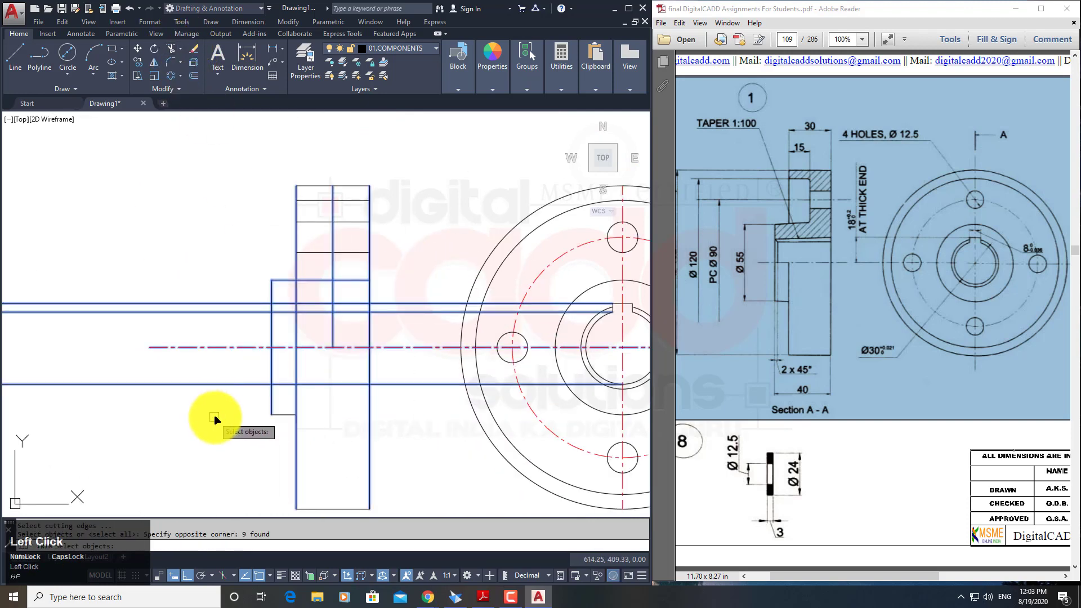
pyautogui.press('space')
pyautogui.click(223, 384)
pyautogui.click(228, 273)
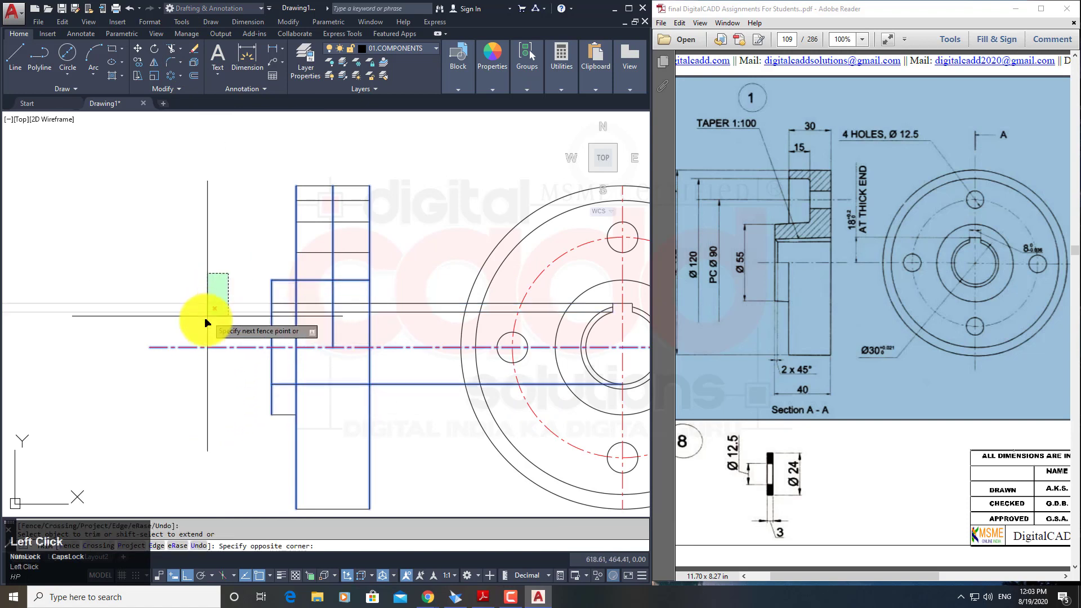
pyautogui.click(206, 323)
pyautogui.click(449, 266)
pyautogui.click(414, 323)
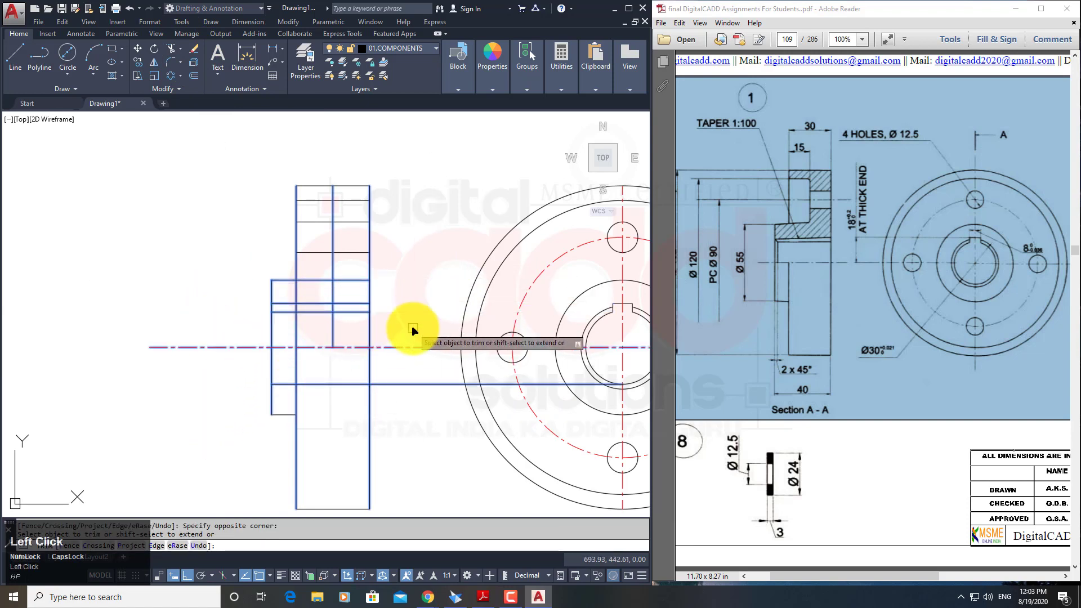
pyautogui.click(405, 423)
pyautogui.click(397, 372)
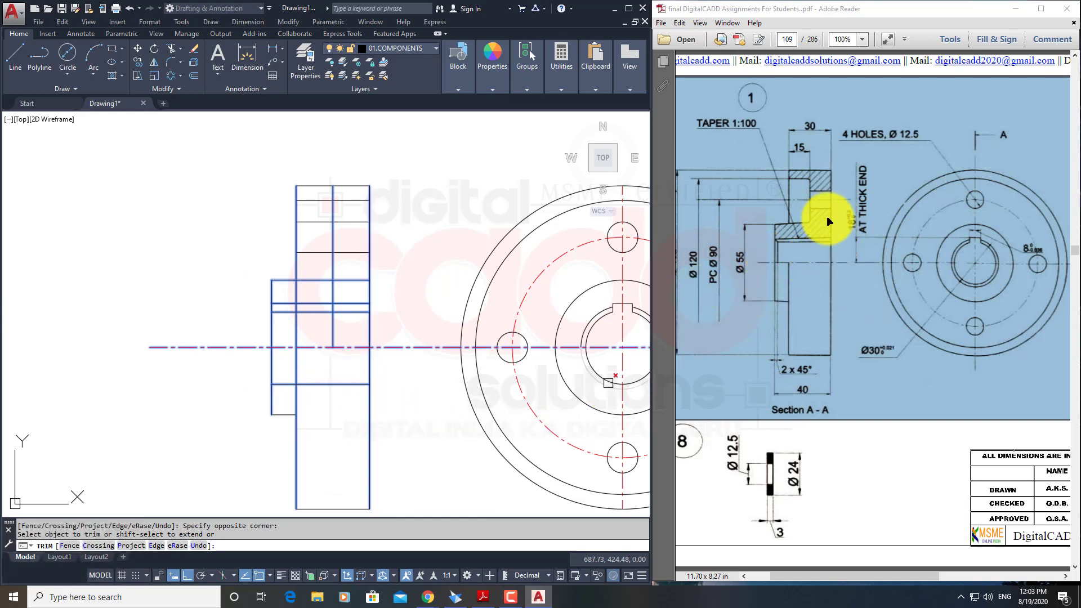
pyautogui.press('space')
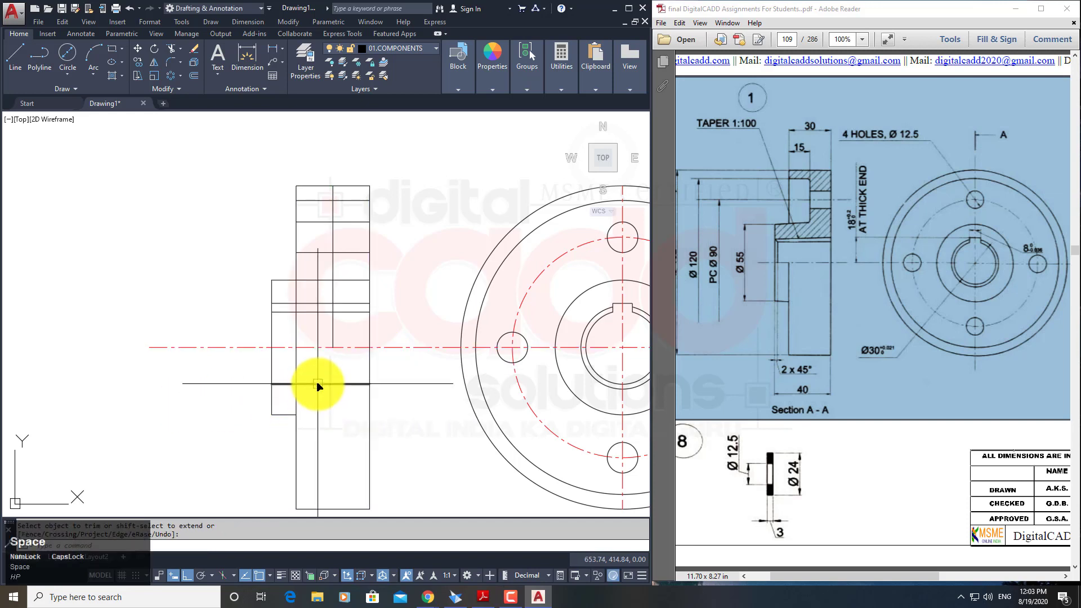
# Erase the bore line below the centre line in the section view.
pyautogui.click(314, 384)
pyautogui.write('e')
pyautogui.press('space')
# Trim the section's upper half to the recess and bolt hole profile, and erase the leftover recess depth line near the centre line.
pyautogui.moveTo(389, 424)
pyautogui.mouseDown(button='middle')
pyautogui.moveTo(430, 424)
pyautogui.moveTo(376, 432)
pyautogui.mouseUp(button='middle')
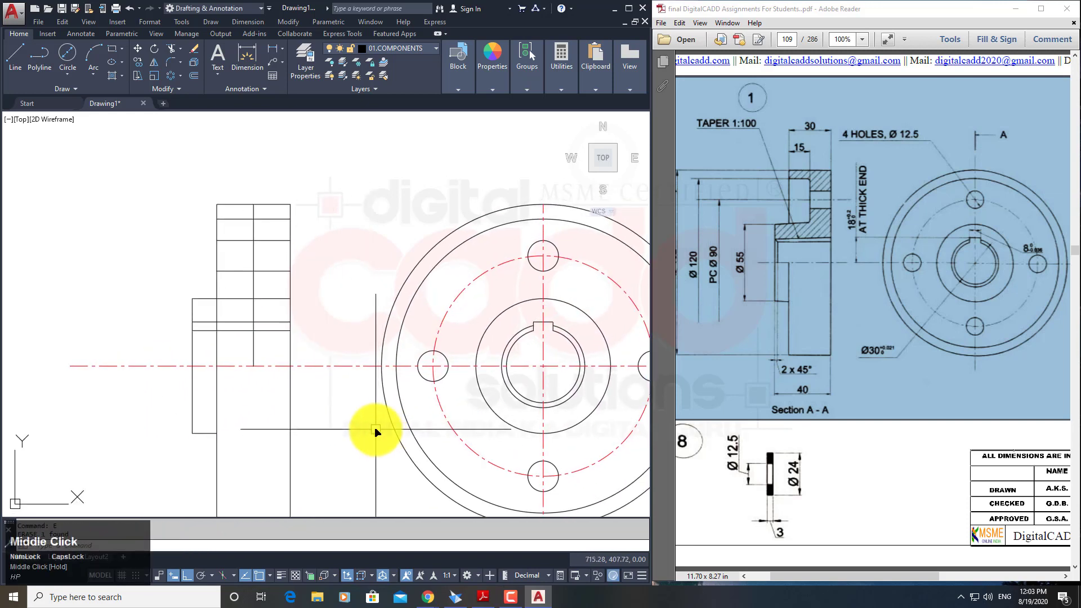
pyautogui.press('space')
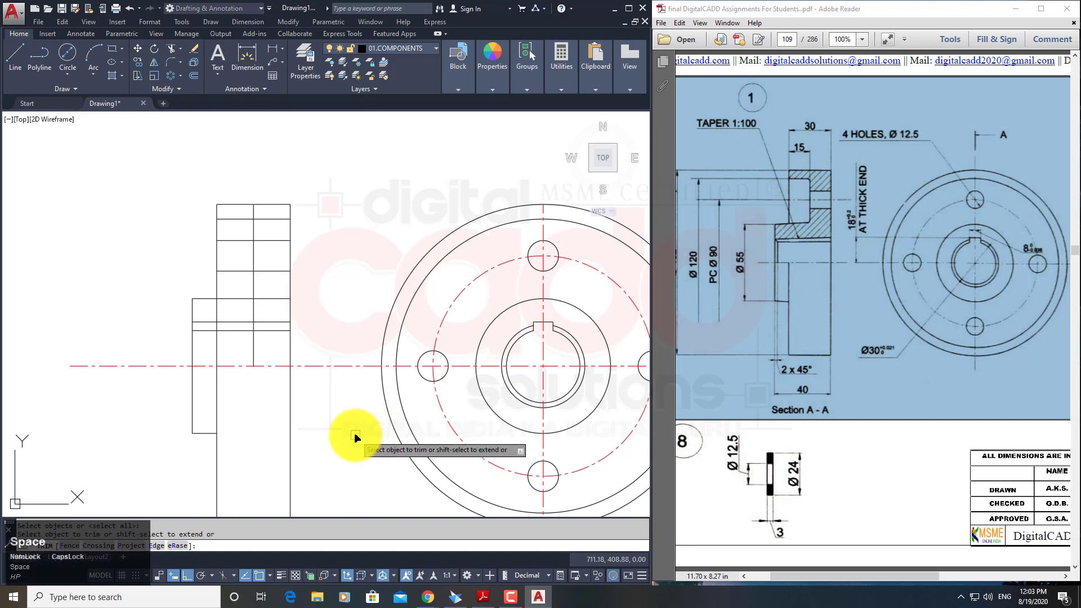
pyautogui.click(273, 221)
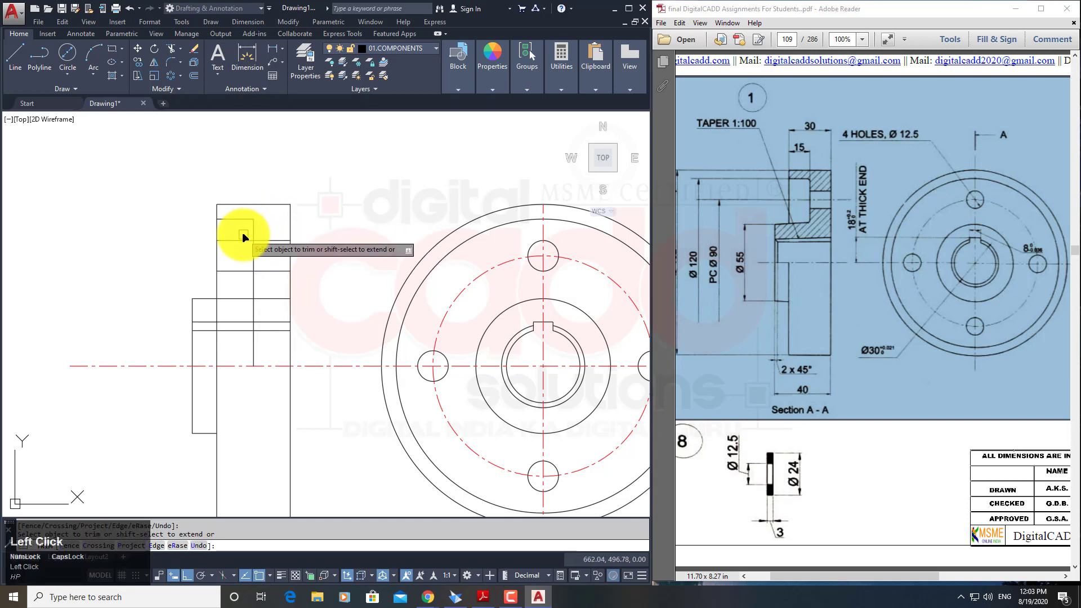
pyautogui.click(245, 272)
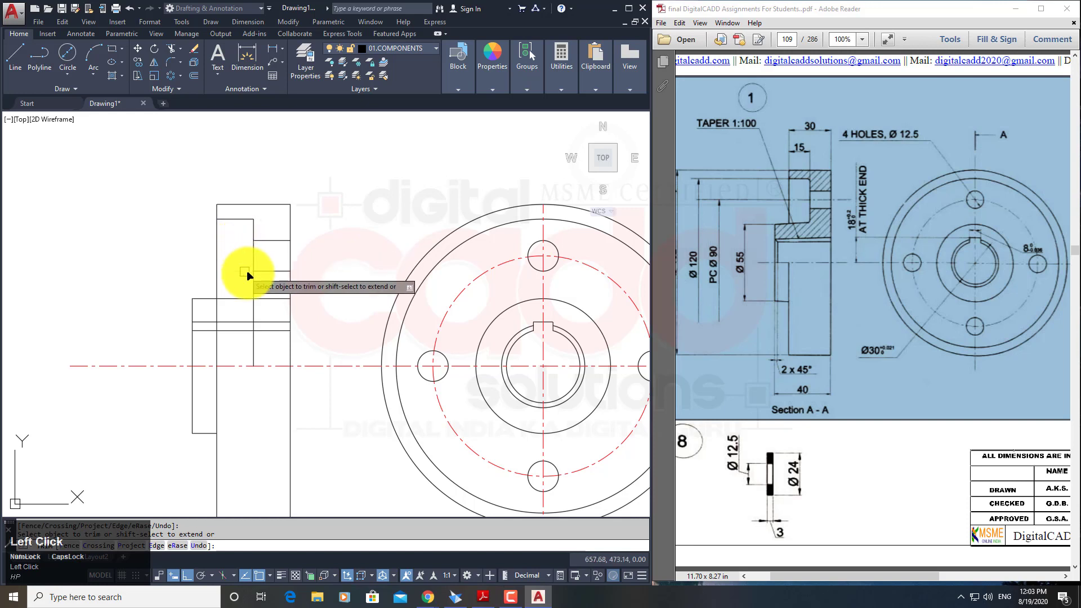
pyautogui.moveTo(328, 222); pyautogui.dragTo(322, 217, button='middle')
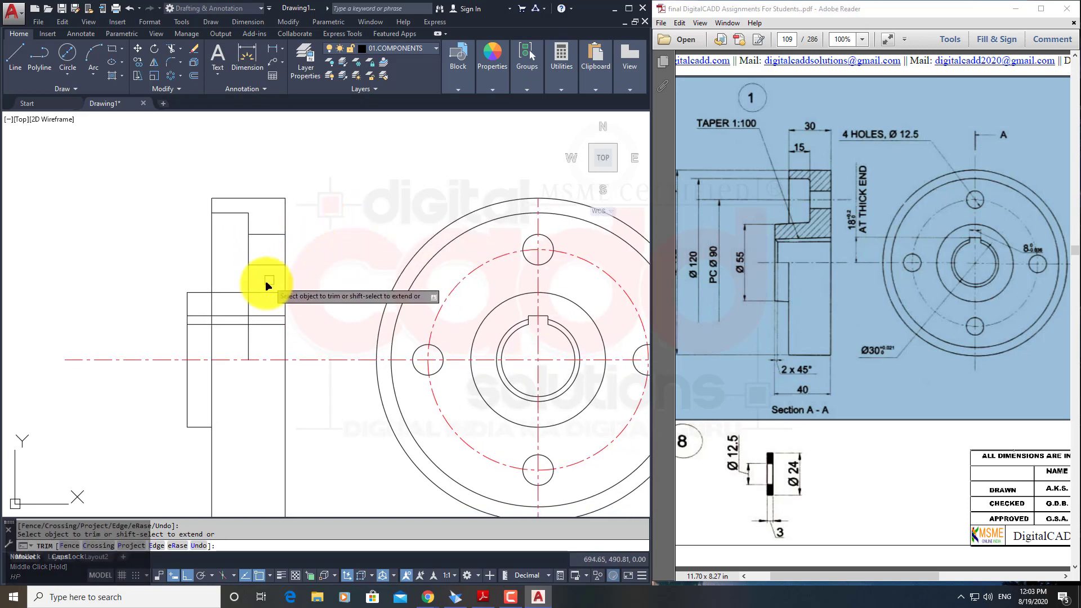
pyautogui.click(254, 297)
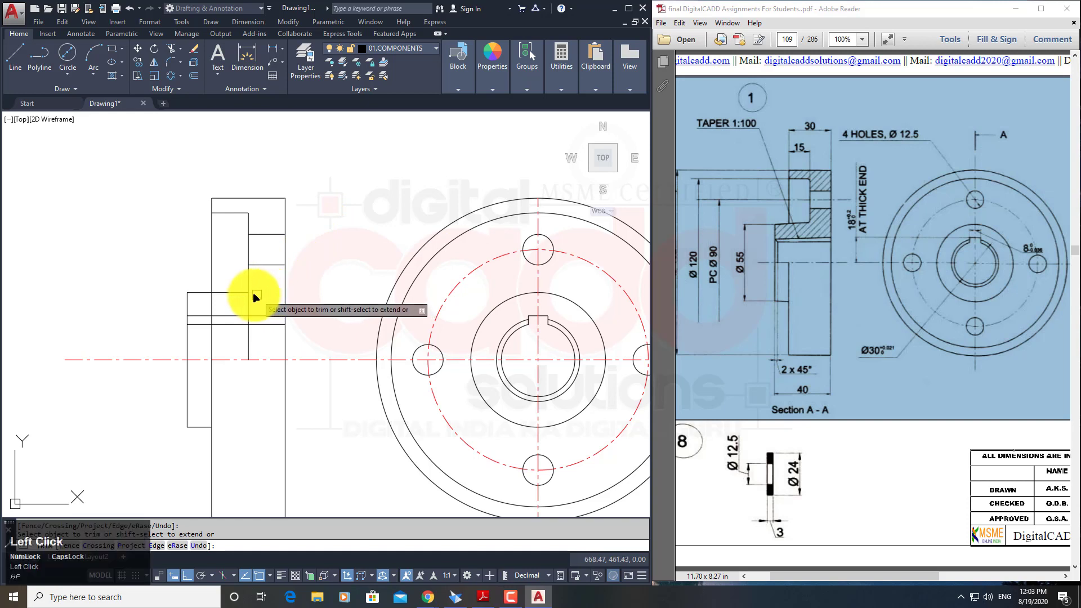
pyautogui.press('space')
pyautogui.click(248, 346)
pyautogui.press('e')
pyautogui.press('space')
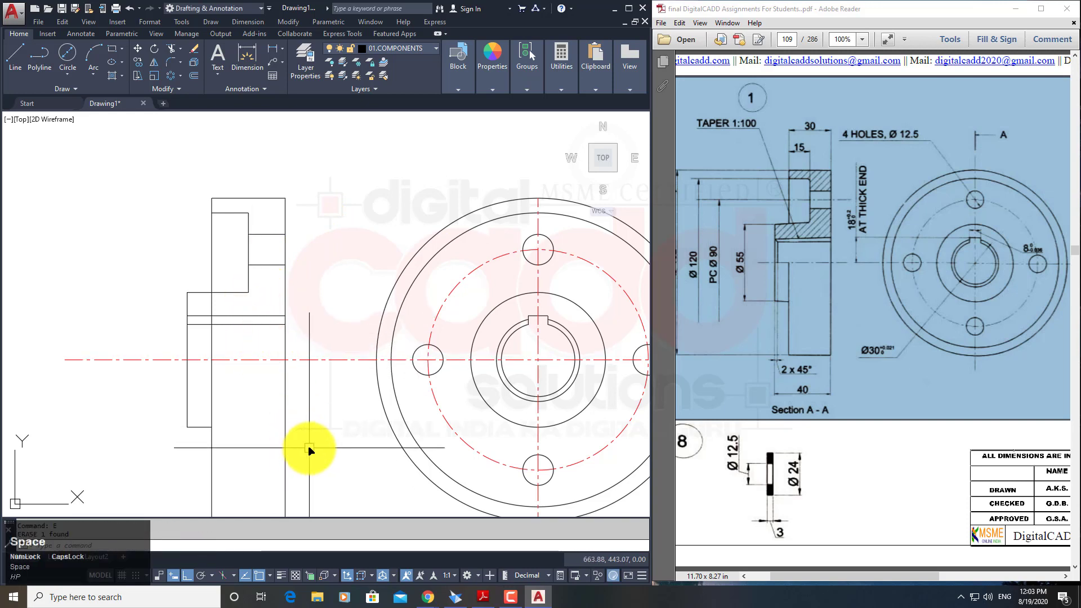
# Trim the flange's front face line inside the hub, from the hub's upper edge down to the centre line.
pyautogui.moveTo(307, 446)
pyautogui.mouseDown(button='middle')
pyautogui.moveTo(331, 437)
pyautogui.moveTo(321, 451)
pyautogui.mouseUp(button='middle')
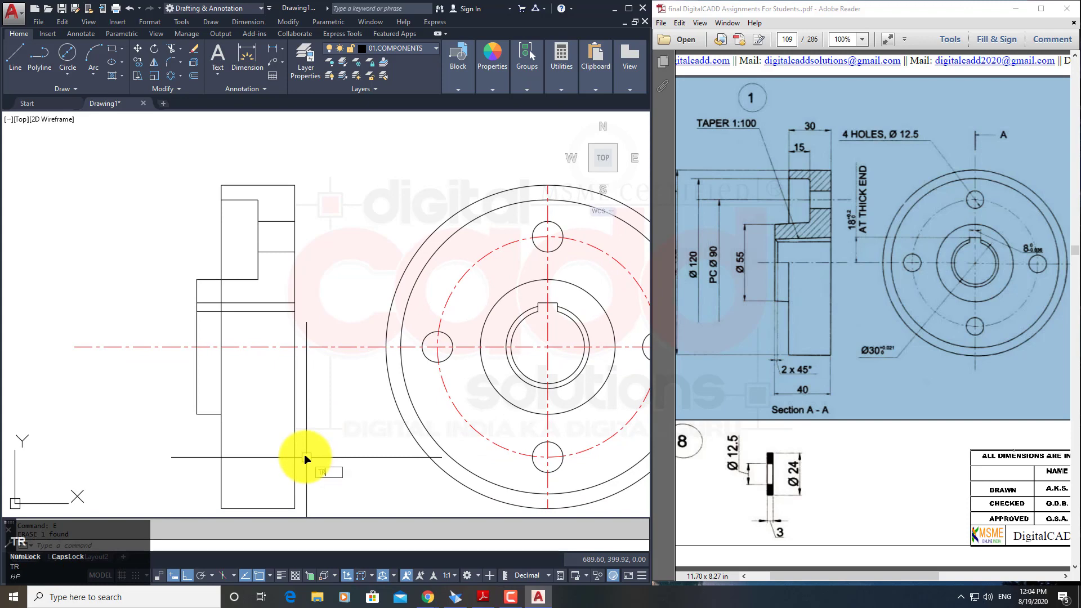
pyautogui.write('tr')
pyautogui.press('space')
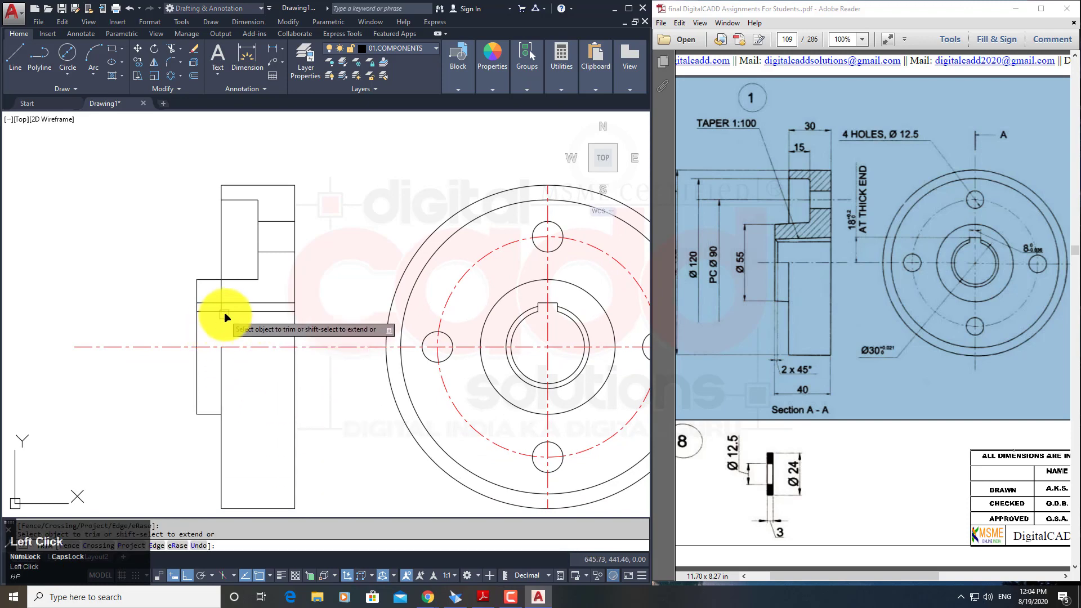
pyautogui.scroll(4, 225, 317)
pyautogui.click(212, 271)
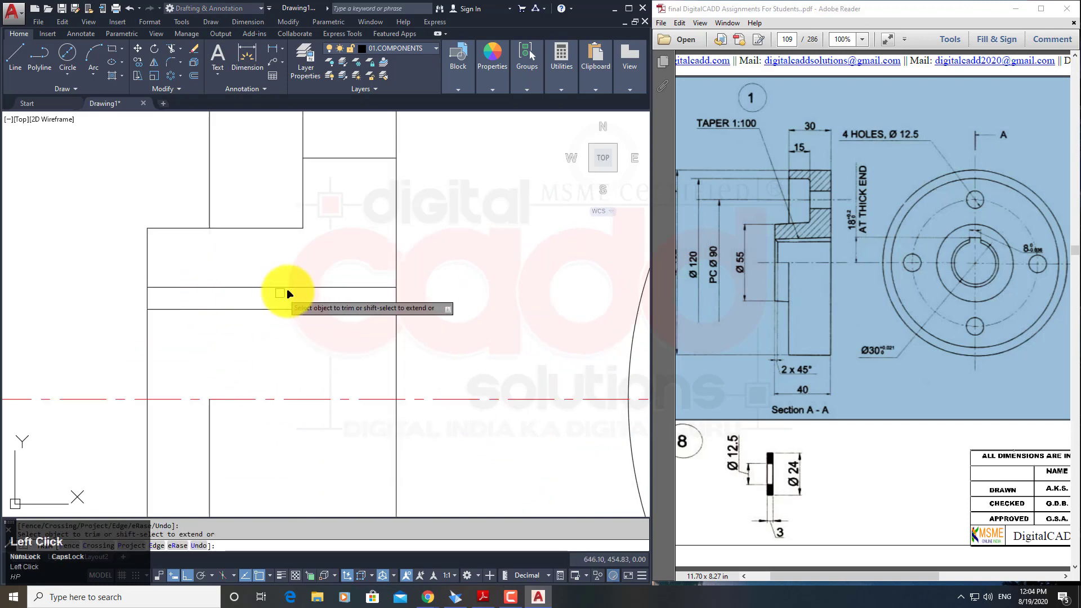
pyautogui.press('space')
# Save the drawing in Documents as BUSH TYPE FLEXIBLE COUPLING.
pyautogui.scroll(-5, 306, 406)
pyautogui.moveTo(253, 349); pyautogui.dragTo(253, 372, button='middle')
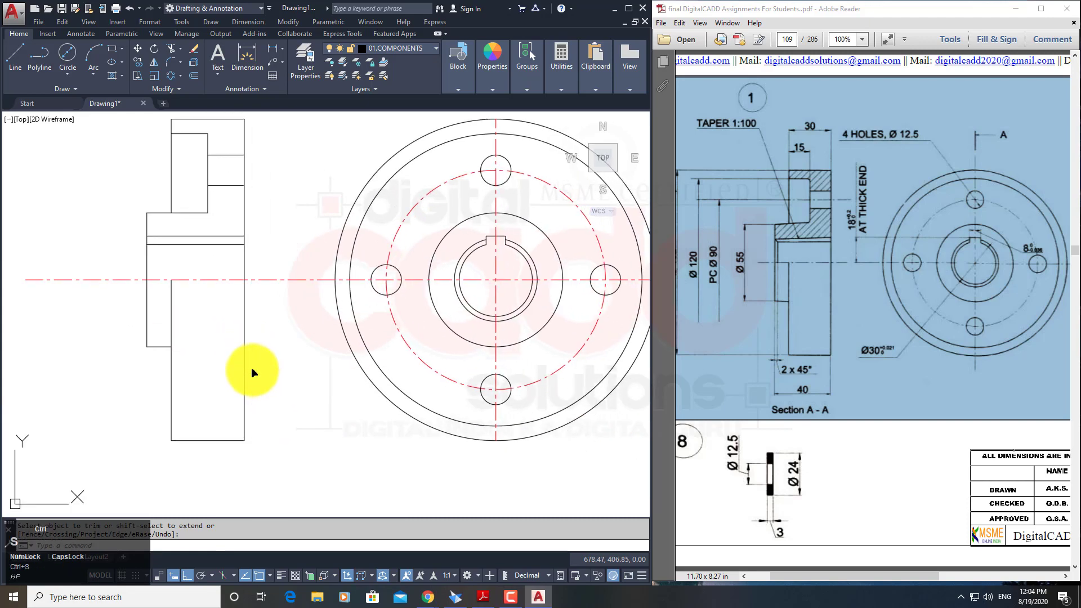
pyautogui.hotkey('ctrl', 's')
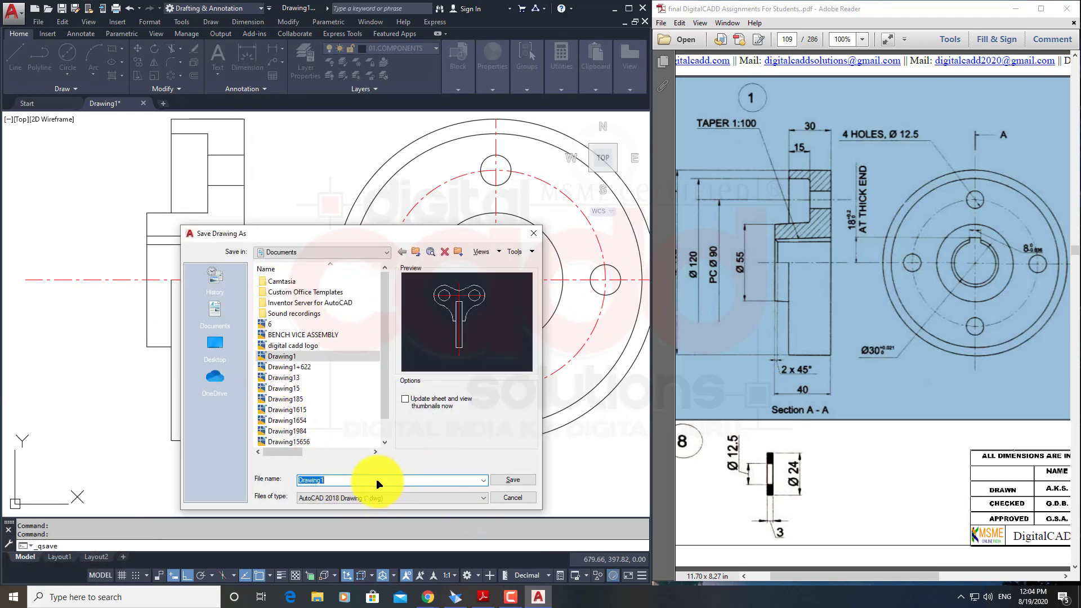
pyautogui.moveTo(375, 481); pyautogui.dragTo(267, 456)
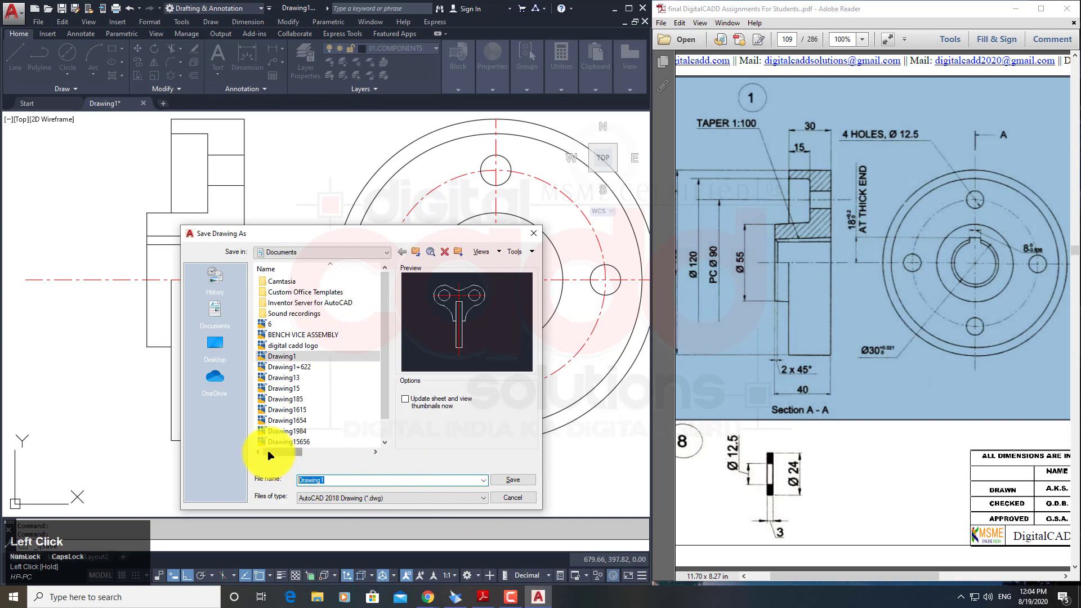
pyautogui.write('BUSH TYPE FLEXIBLE COUPLING')
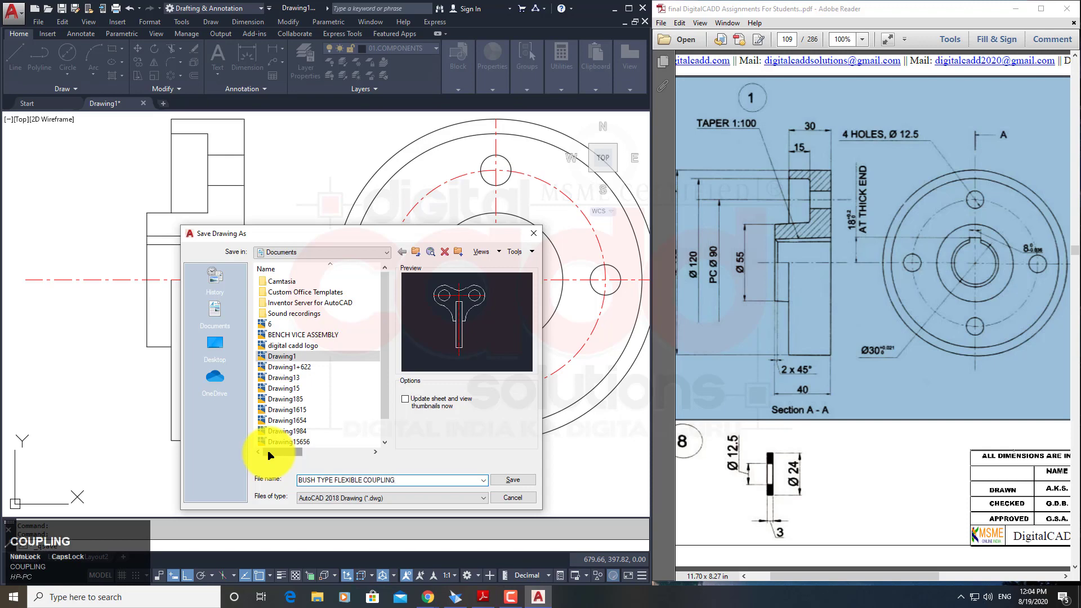
pyautogui.press('Return')
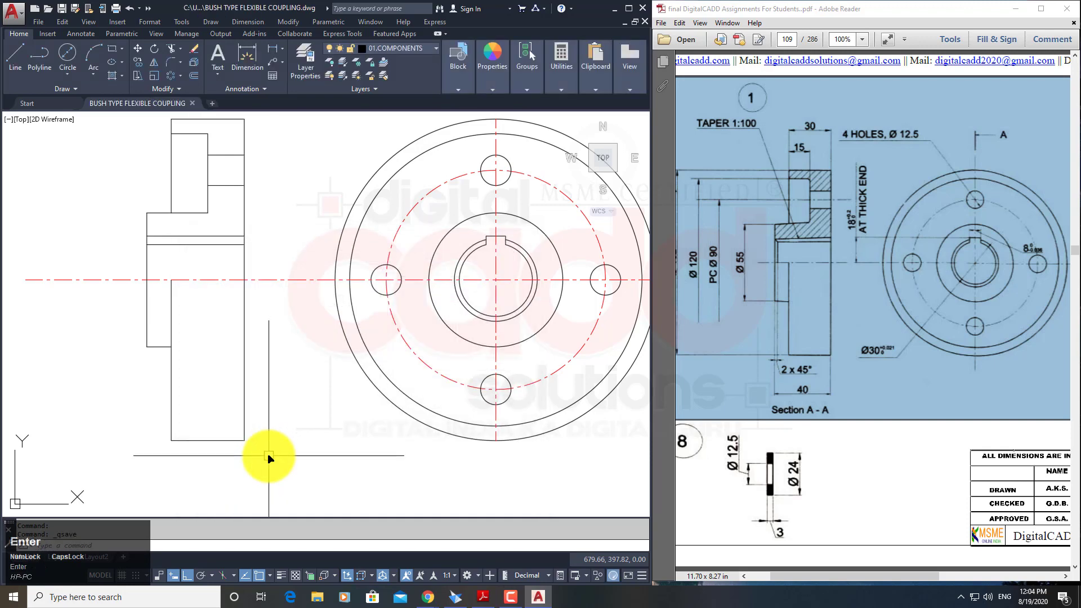
# Examine the bore's taper callout and the overall length dimension on section A-A in the reference PDF.
pyautogui.moveTo(263, 349); pyautogui.dragTo(269, 345, button='middle')
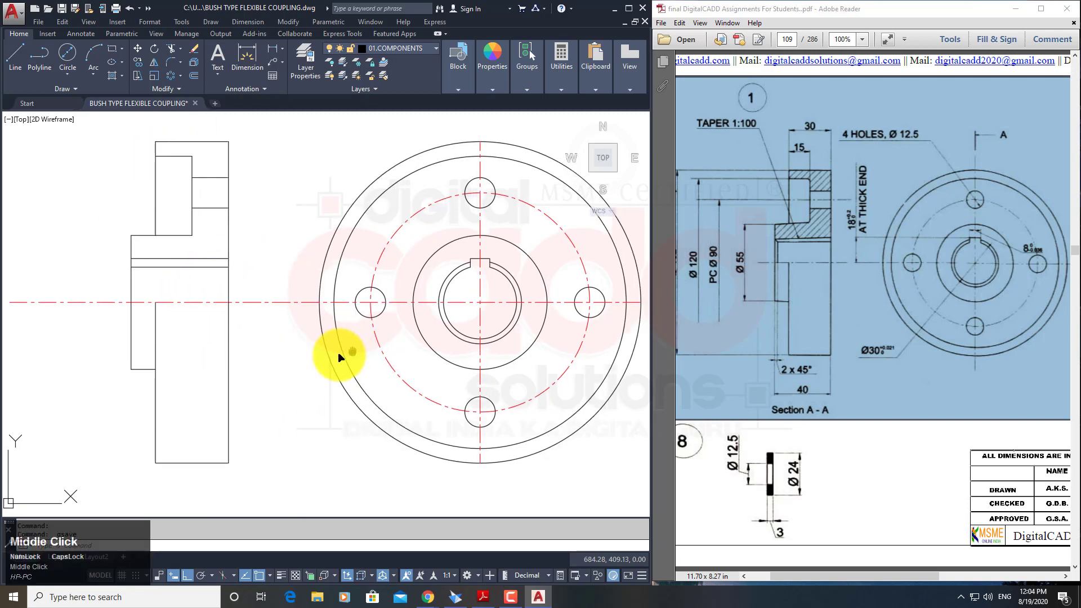
pyautogui.moveTo(333, 350); pyautogui.dragTo(319, 374, button='middle')
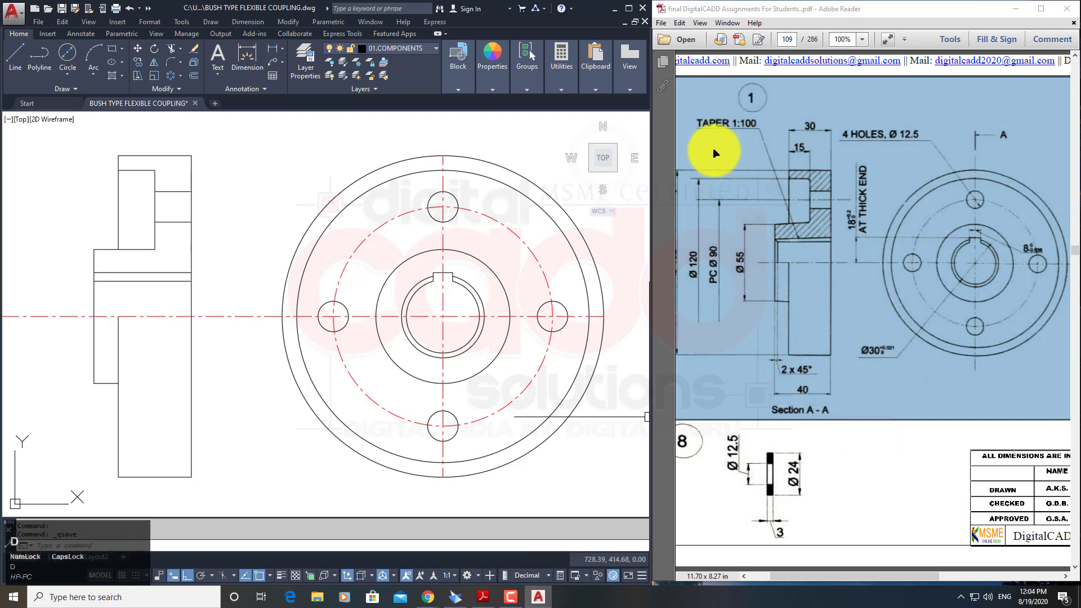
pyautogui.moveTo(691, 105); pyautogui.dragTo(764, 139)
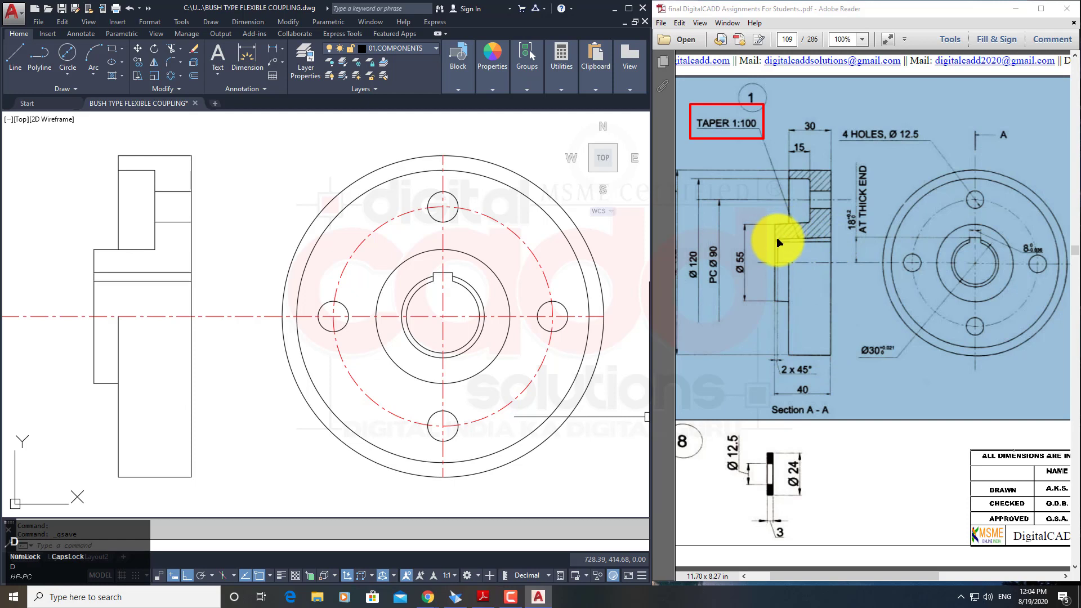
pyautogui.moveTo(777, 252); pyautogui.dragTo(828, 256)
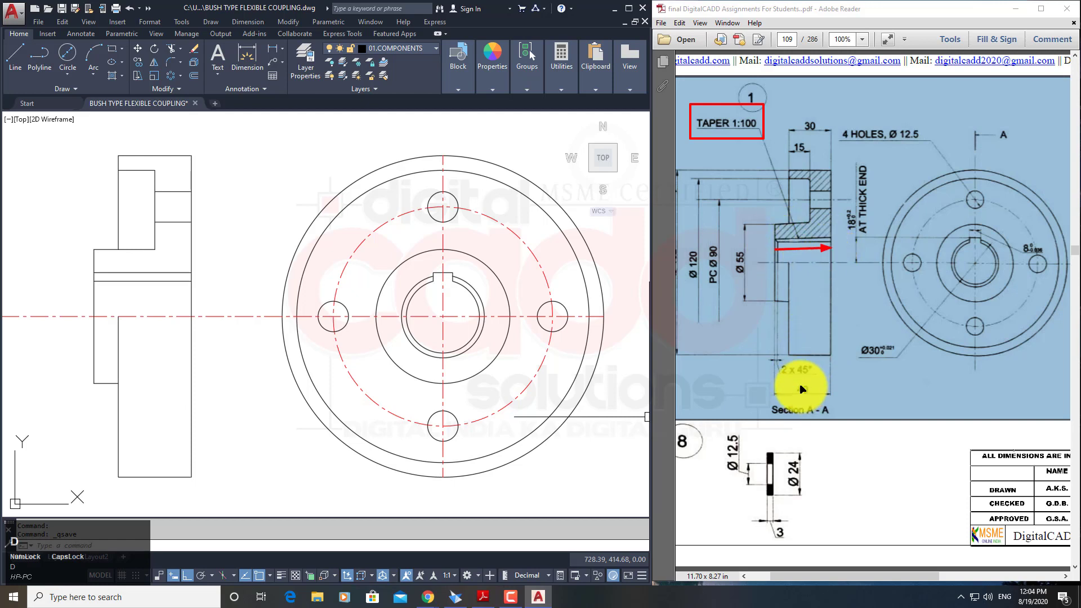
pyautogui.moveTo(792, 378); pyautogui.dragTo(818, 403)
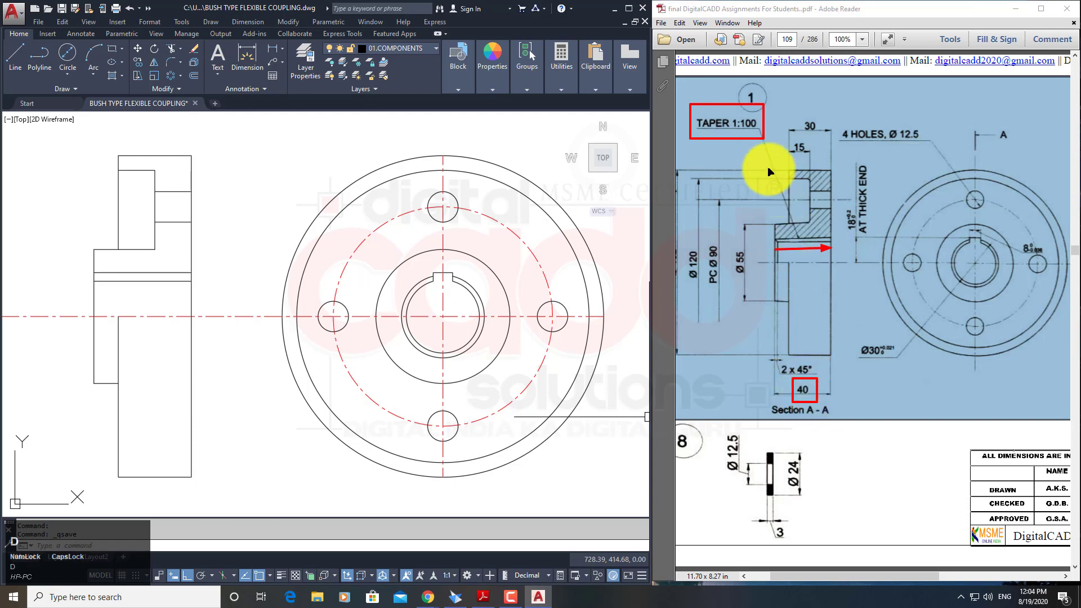
pyautogui.moveTo(728, 115); pyautogui.dragTo(733, 140)
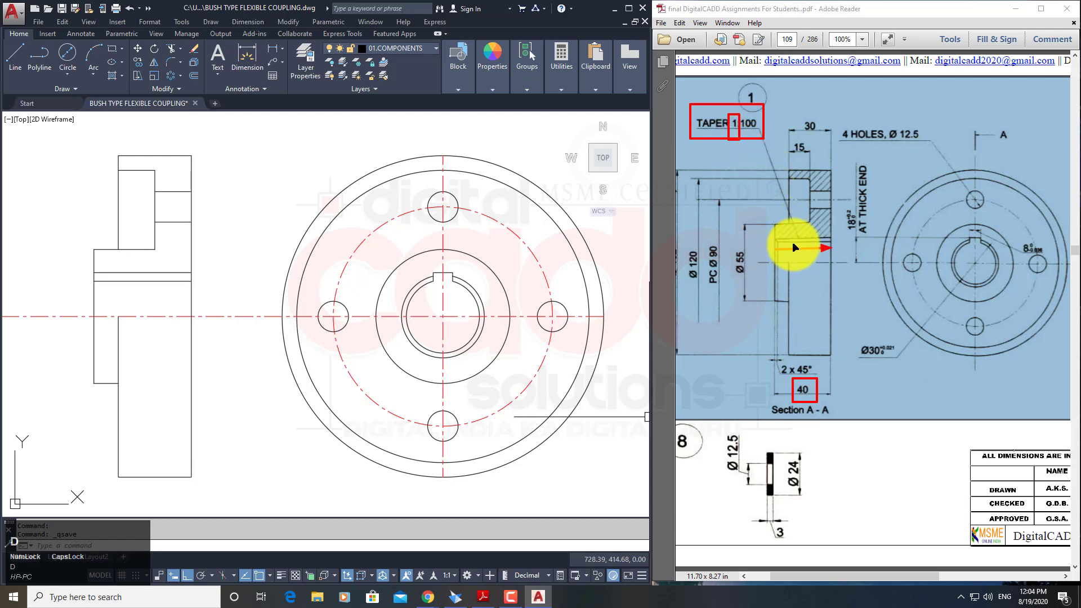
# Offset the keyway's top line in section A-A by 0.4 mm towards the centre line.
pyautogui.press('Escape')
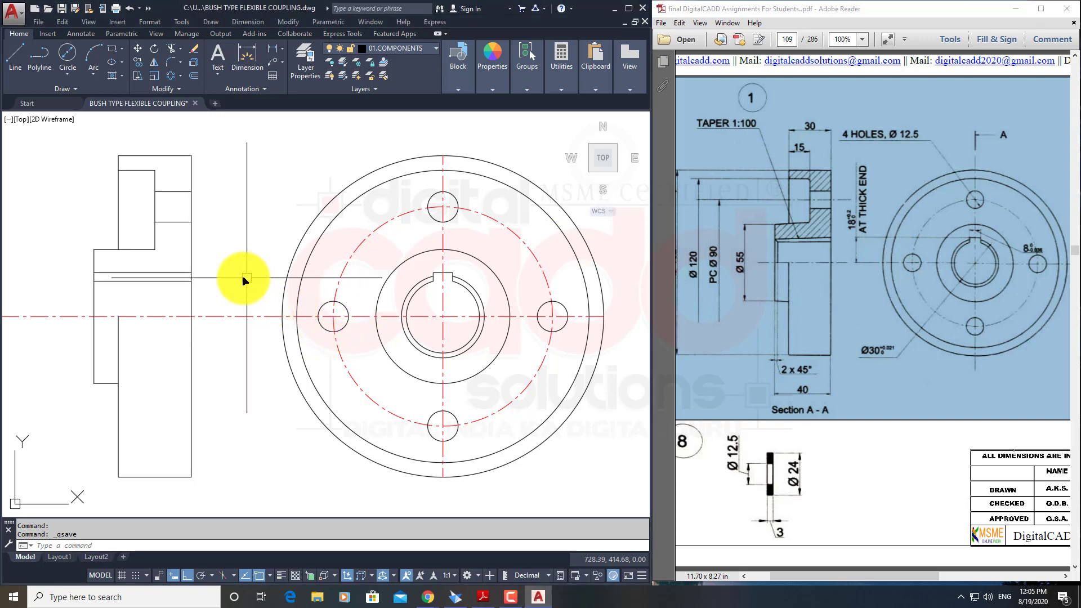
pyautogui.moveTo(210, 273); pyautogui.dragTo(266, 269, button='middle')
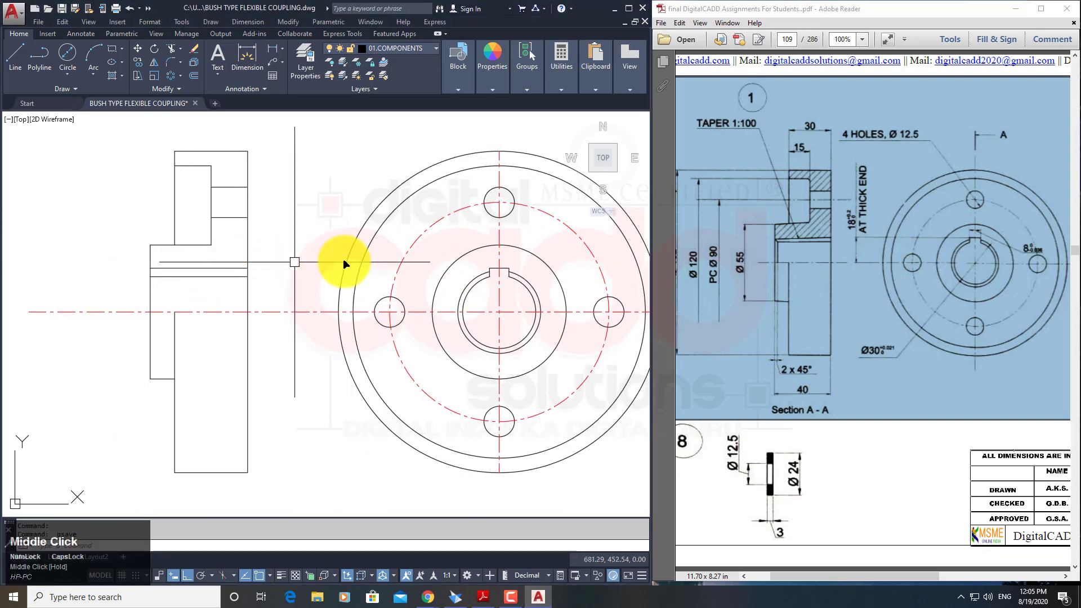
pyautogui.scroll(4, 164, 275)
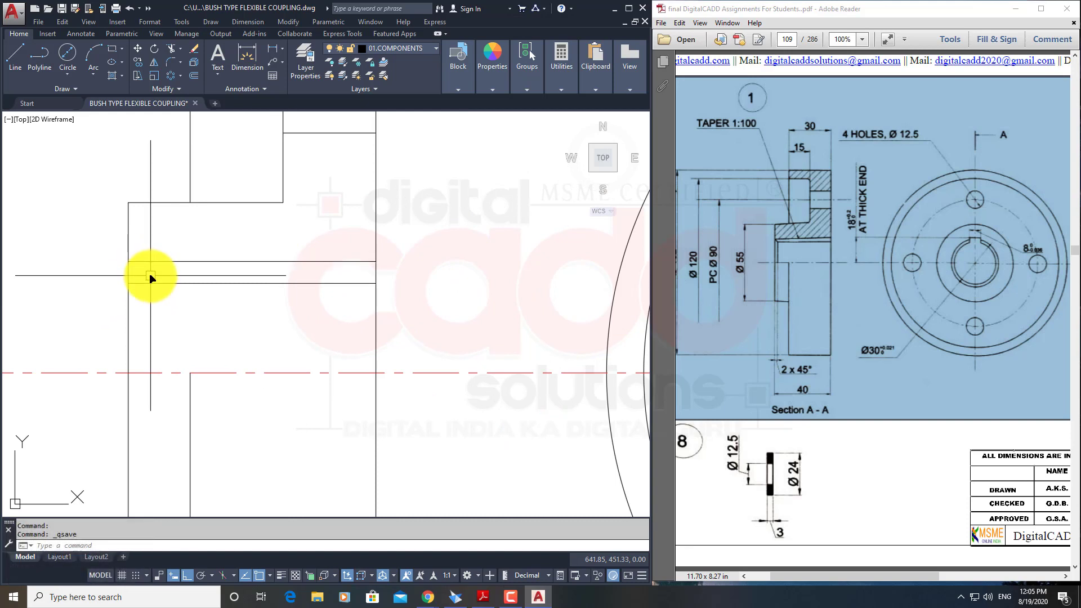
pyautogui.write('o')
pyautogui.press('space')
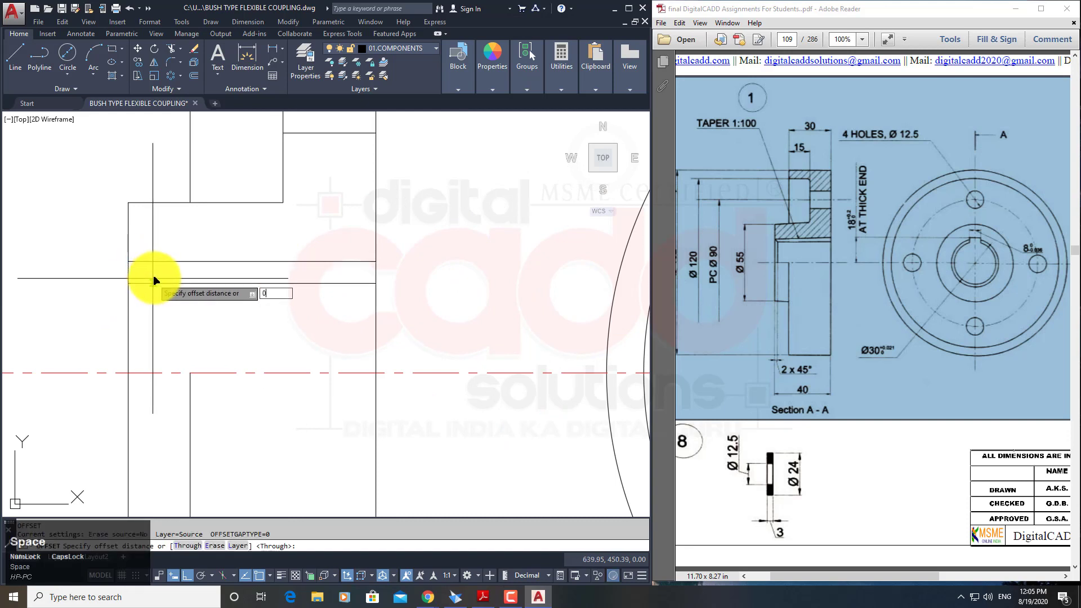
pyautogui.write('0.4')
pyautogui.press('Return')
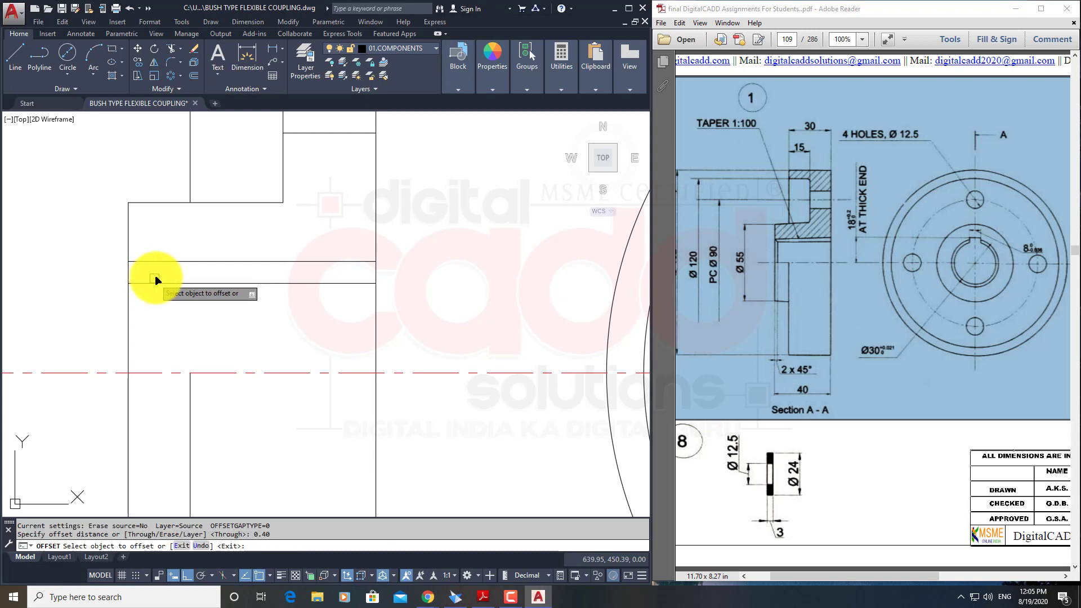
pyautogui.click(185, 261)
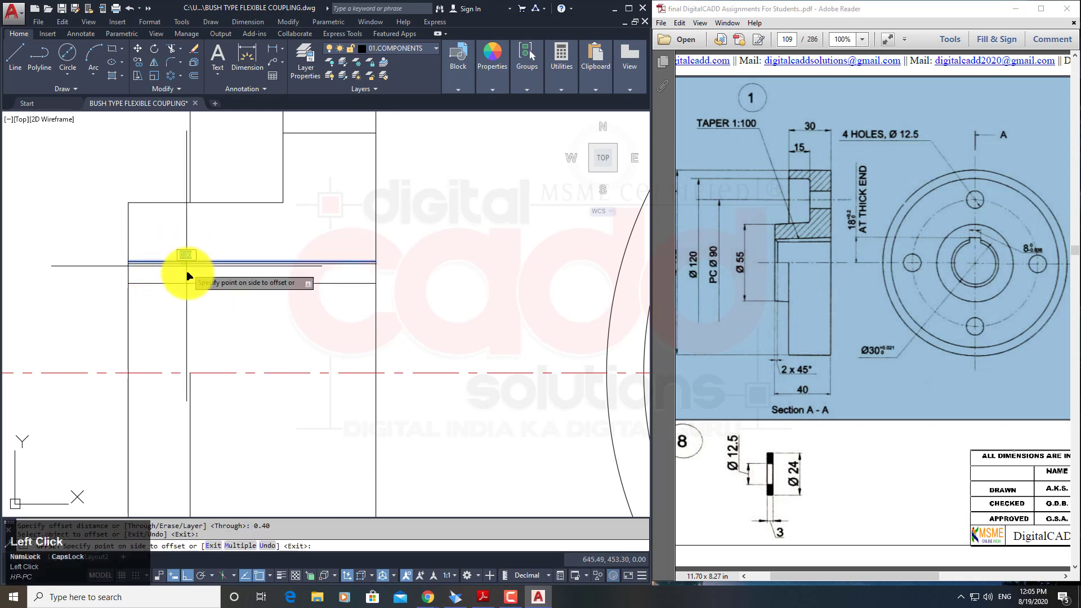
pyautogui.click(188, 324)
pyautogui.scroll(4, 140, 259)
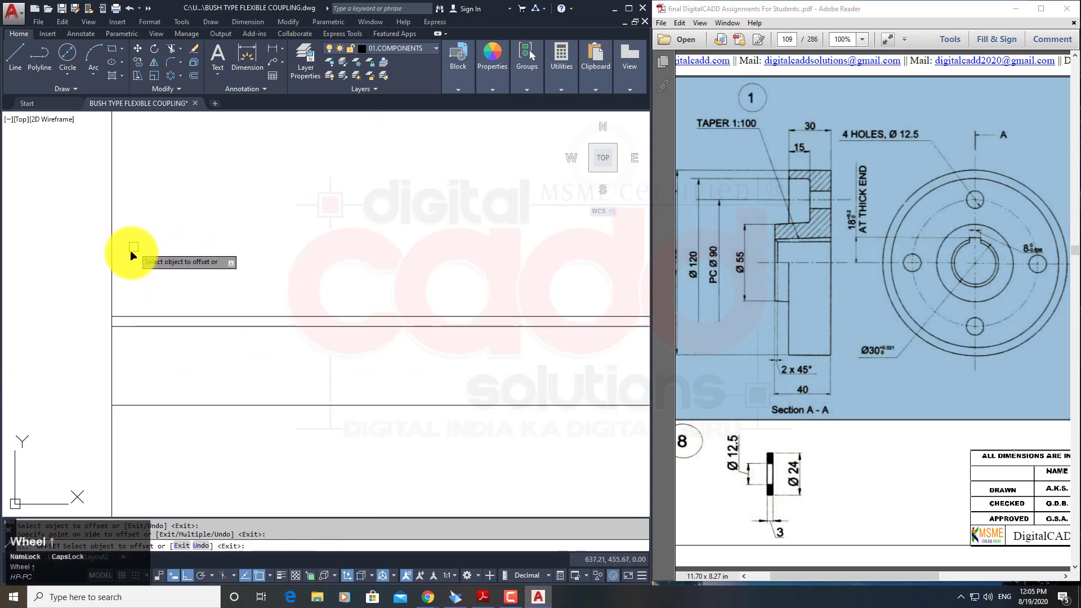
pyautogui.press('Escape')
# Stretch the hub-side end of the keyway's top line down onto the end of its 0.4 mm offset copy.
pyautogui.click(142, 316)
pyautogui.scroll(-2, 142, 320)
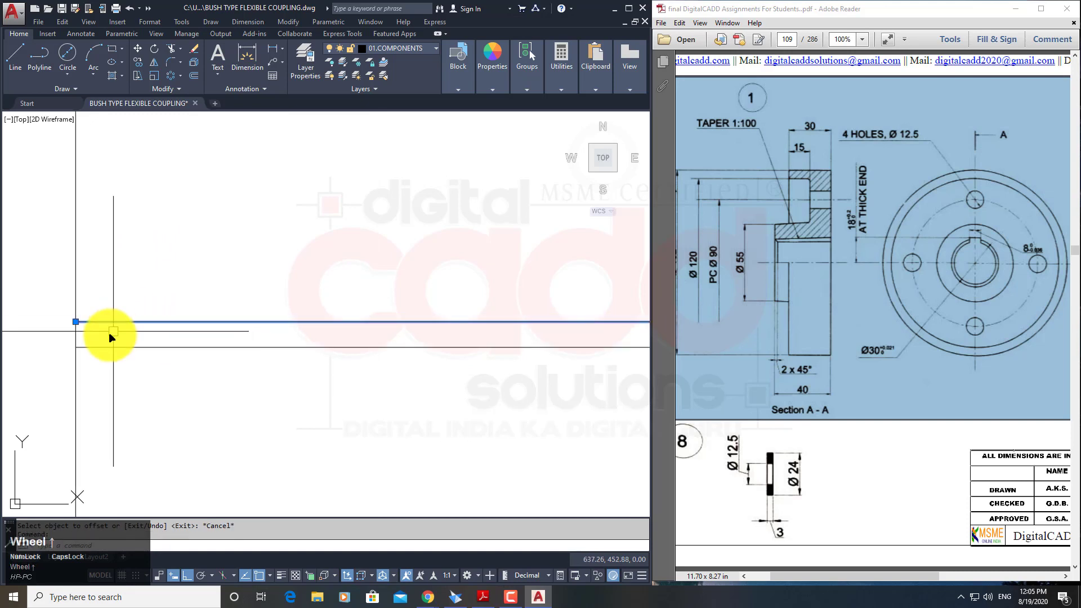
pyautogui.click(77, 322)
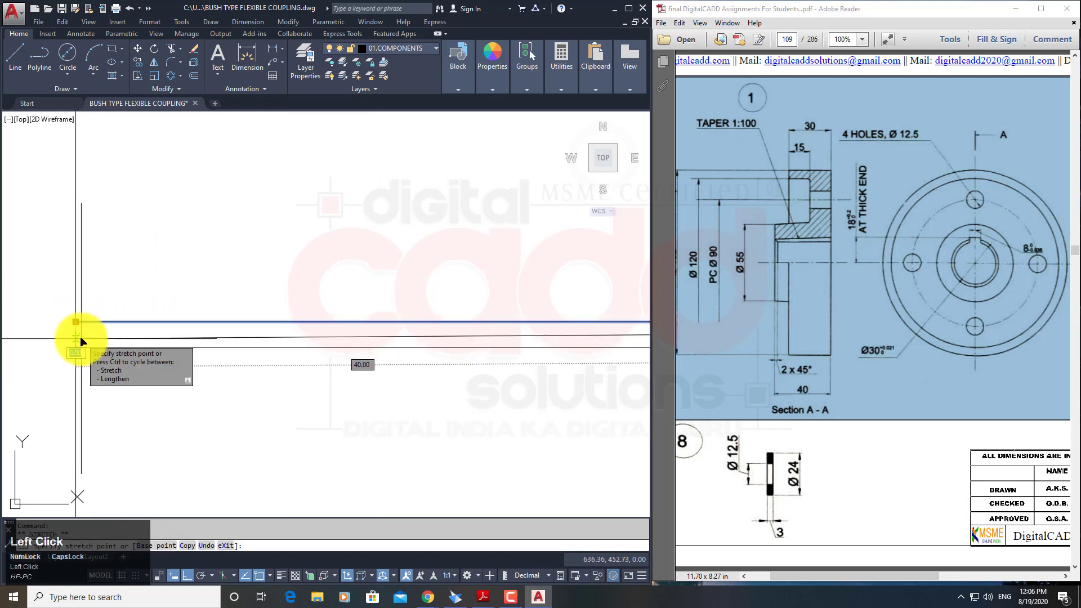
pyautogui.click(76, 346)
pyautogui.scroll(-4, 77, 302)
pyautogui.press('Escape')
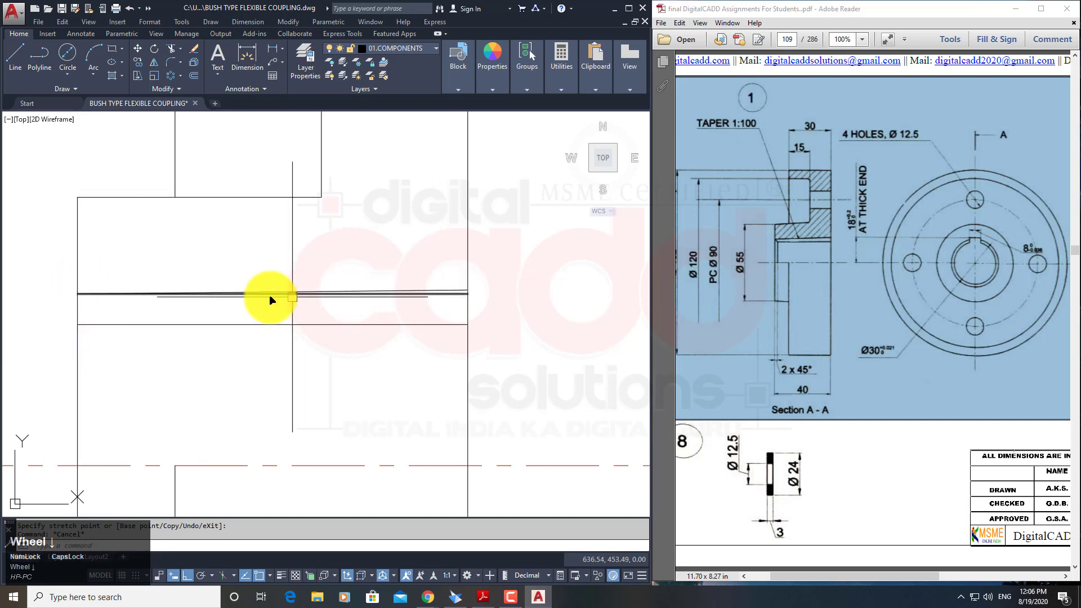
# Calculate the taper offset for the 40 mm length as 40/100 in the quick calculator, and close it.
pyautogui.scroll(2, 463, 323)
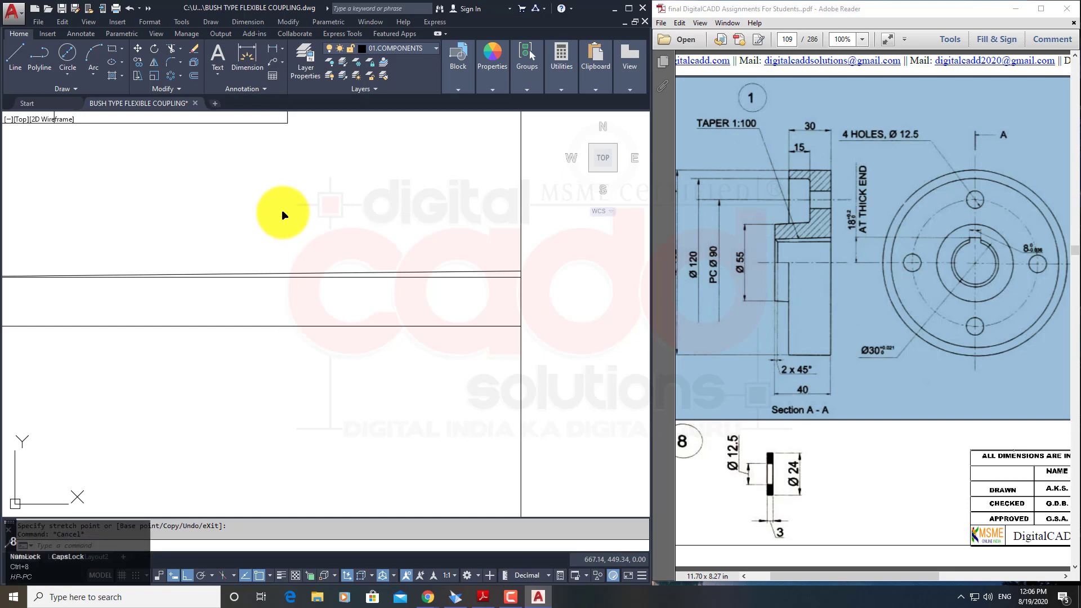
pyautogui.hotkey('ctrl', '8')
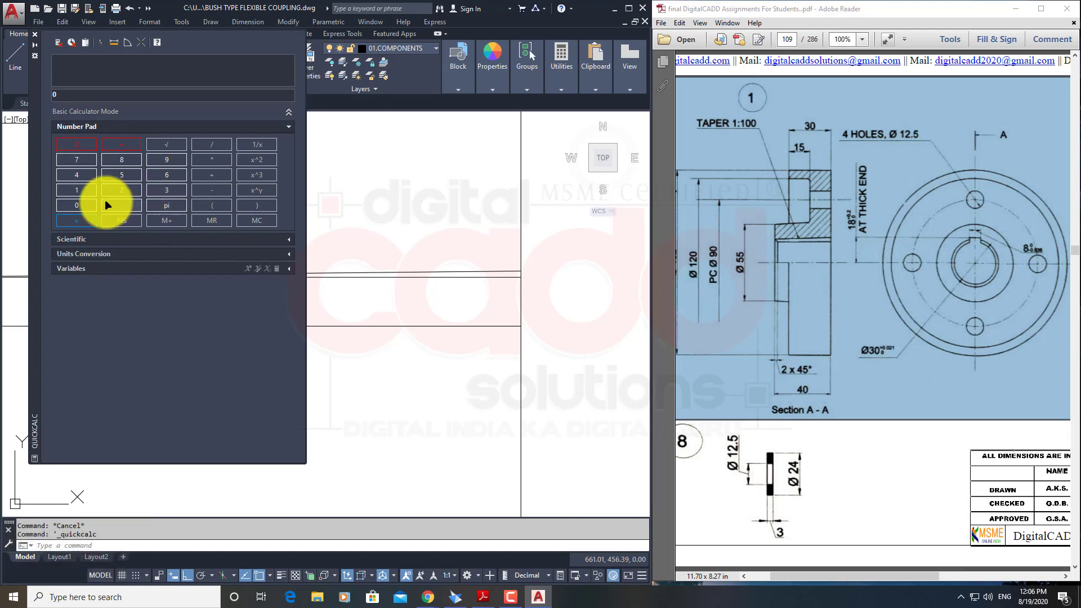
pyautogui.click(80, 178)
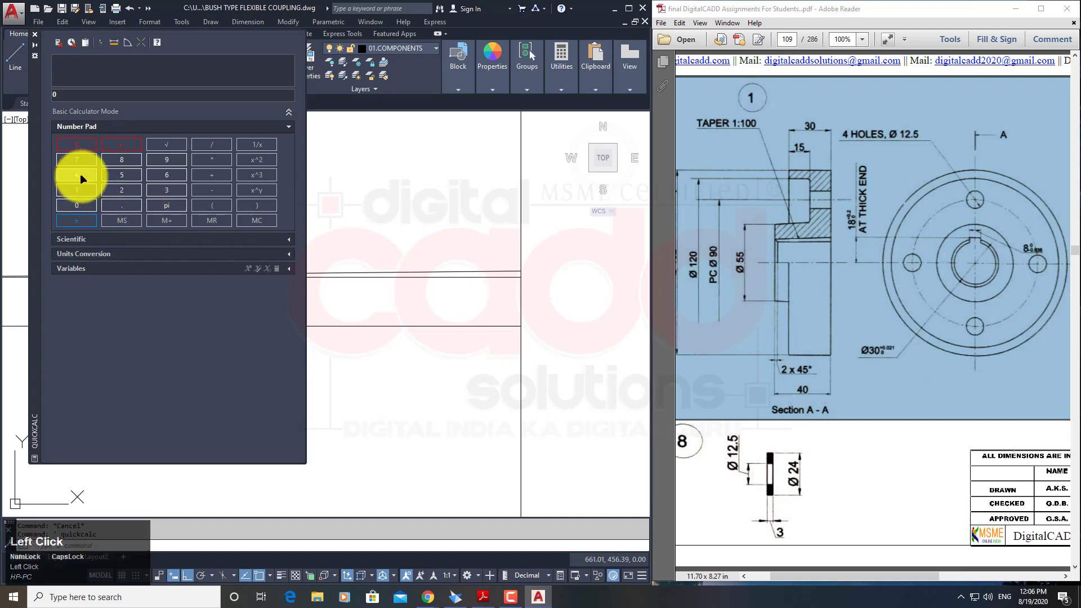
pyautogui.click(86, 207)
pyautogui.click(212, 145)
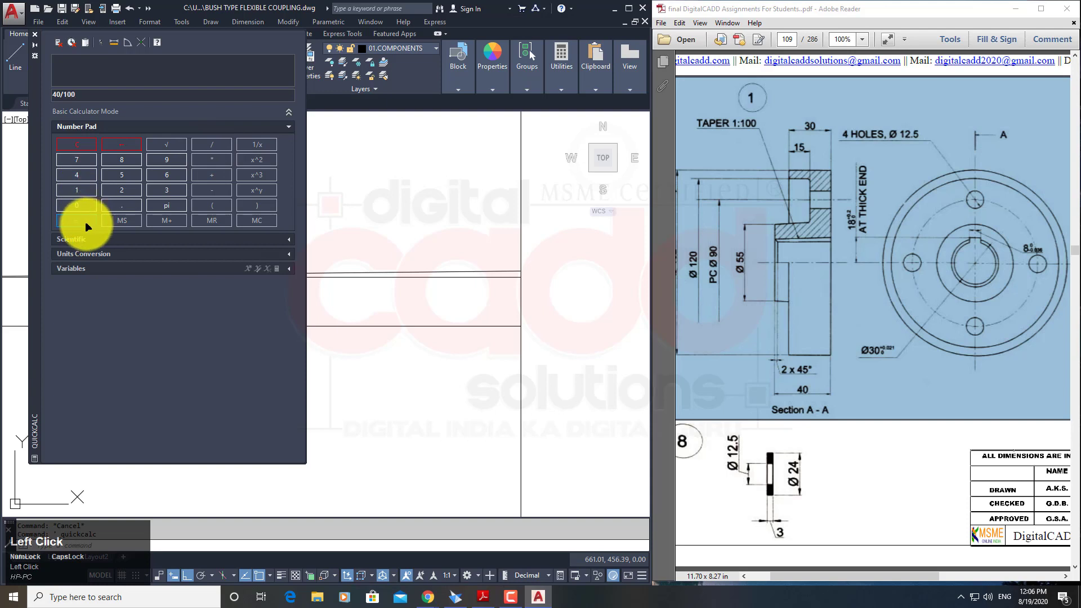
pyautogui.click(86, 221)
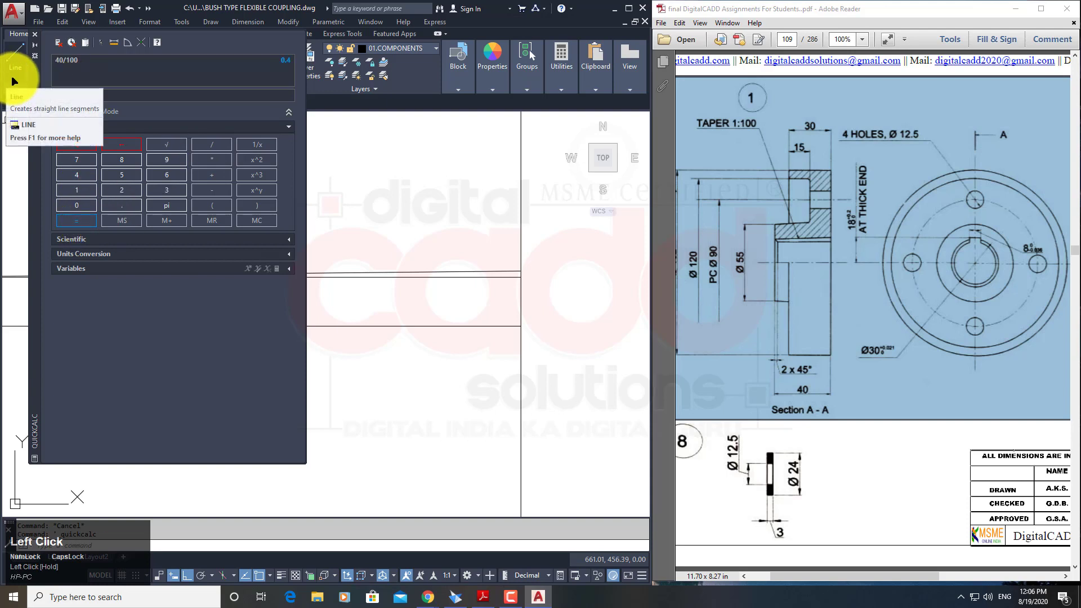
pyautogui.click(35, 39)
# Erase the horizontal 0.4 mm offset helper line beneath the tapered keyway line.
pyautogui.scroll(5, 283, 316)
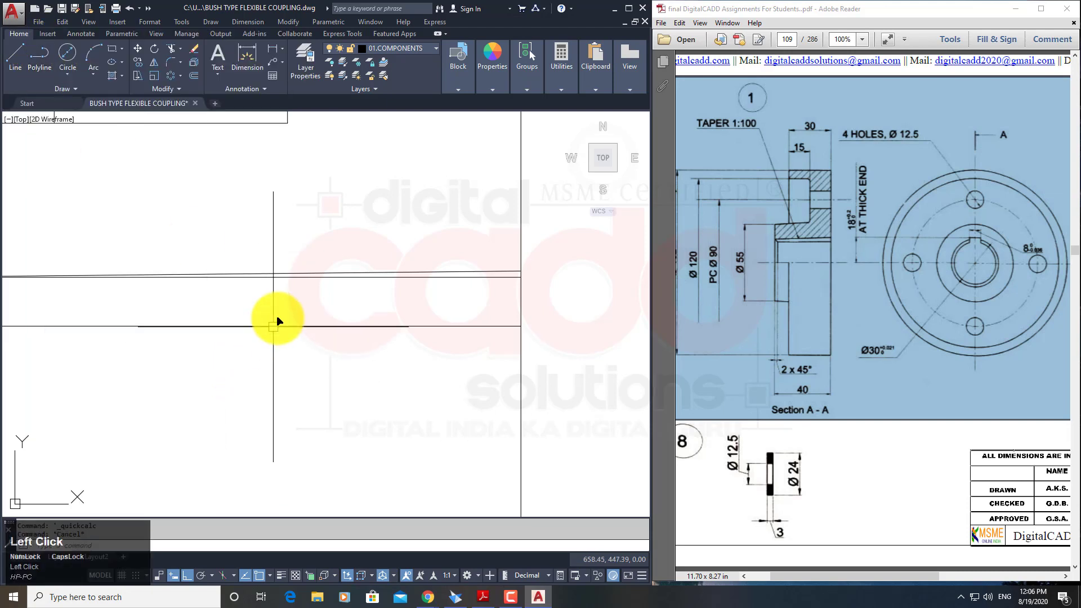
pyautogui.scroll(4, 128, 307)
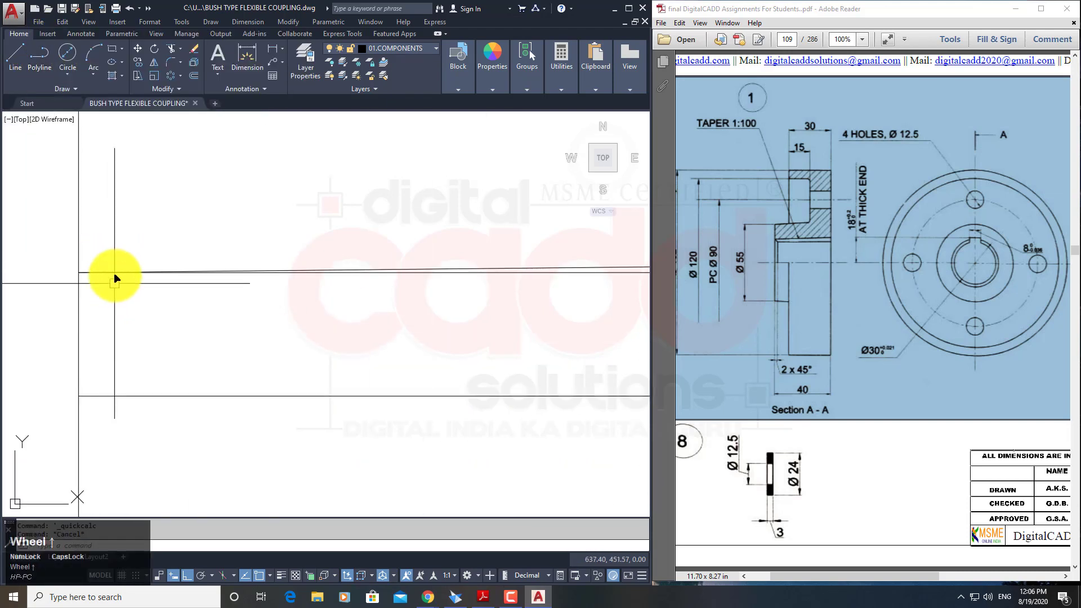
pyautogui.moveTo(124, 261)
pyautogui.mouseDown(button='middle')
pyautogui.moveTo(121, 301)
pyautogui.moveTo(128, 270)
pyautogui.moveTo(379, 285)
pyautogui.moveTo(485, 274)
pyautogui.mouseUp(button='middle')
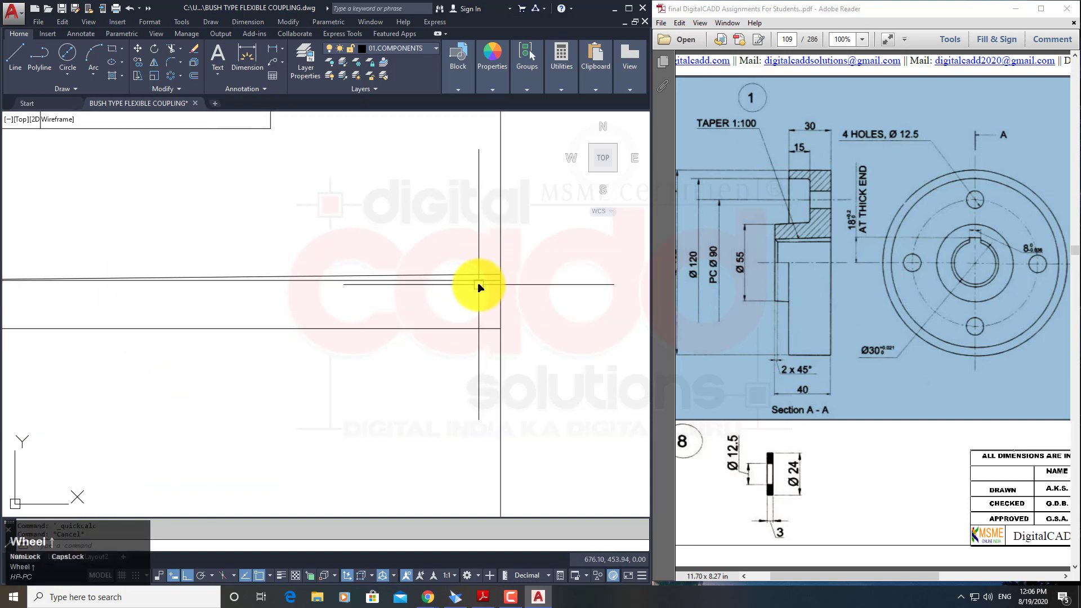
pyautogui.click(472, 279)
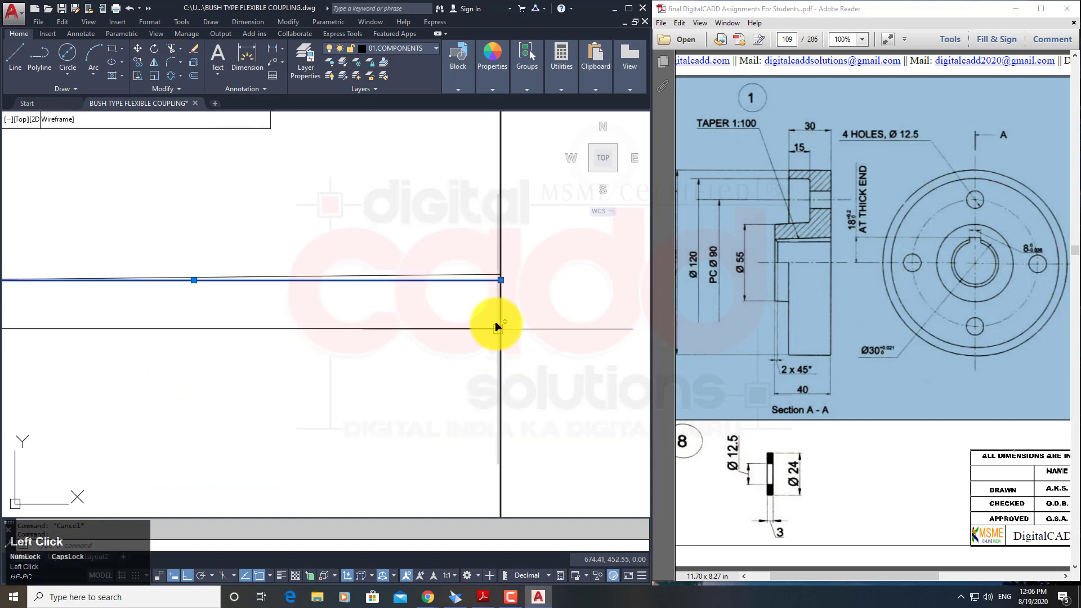
pyautogui.write('E')
pyautogui.press('space')
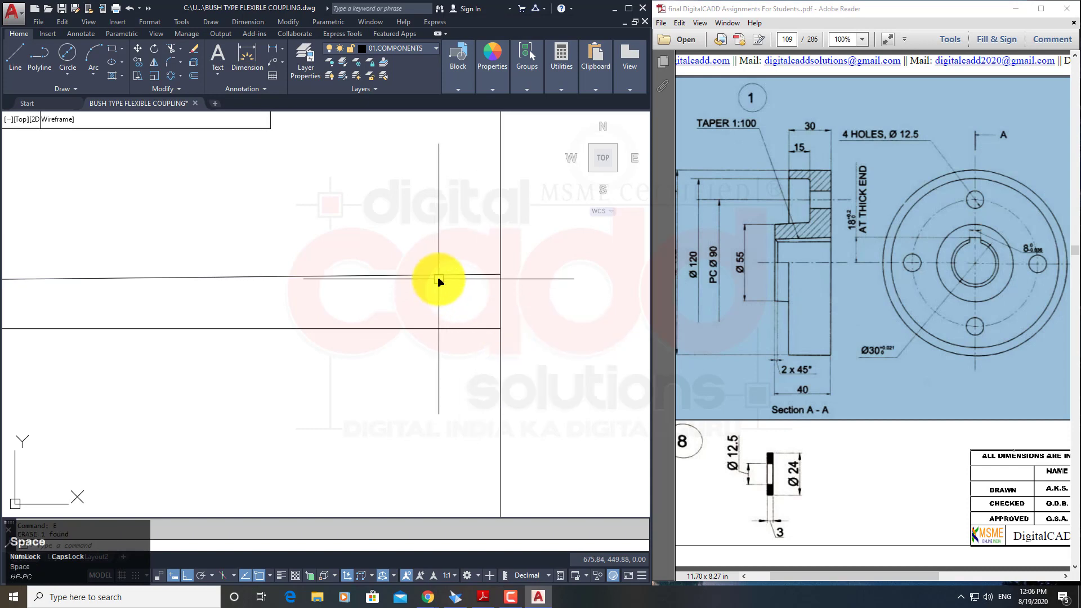
# Offset the hub's end face line 2 mm inward, following the 2 x 45° chamfer callout in the reference PDF.
pyautogui.scroll(3, 435, 282)
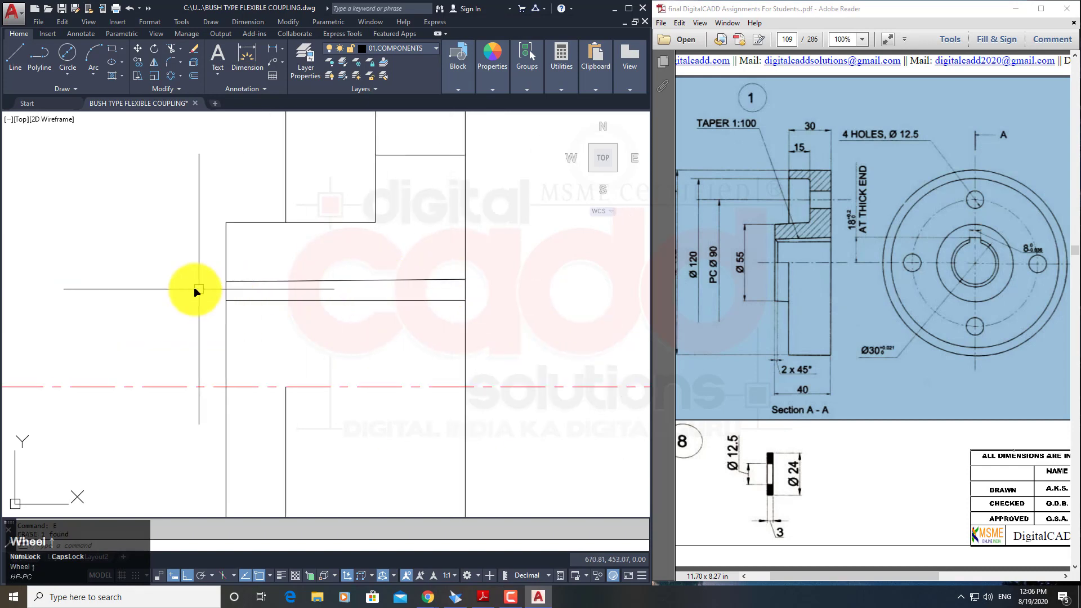
pyautogui.scroll(-3, 192, 282)
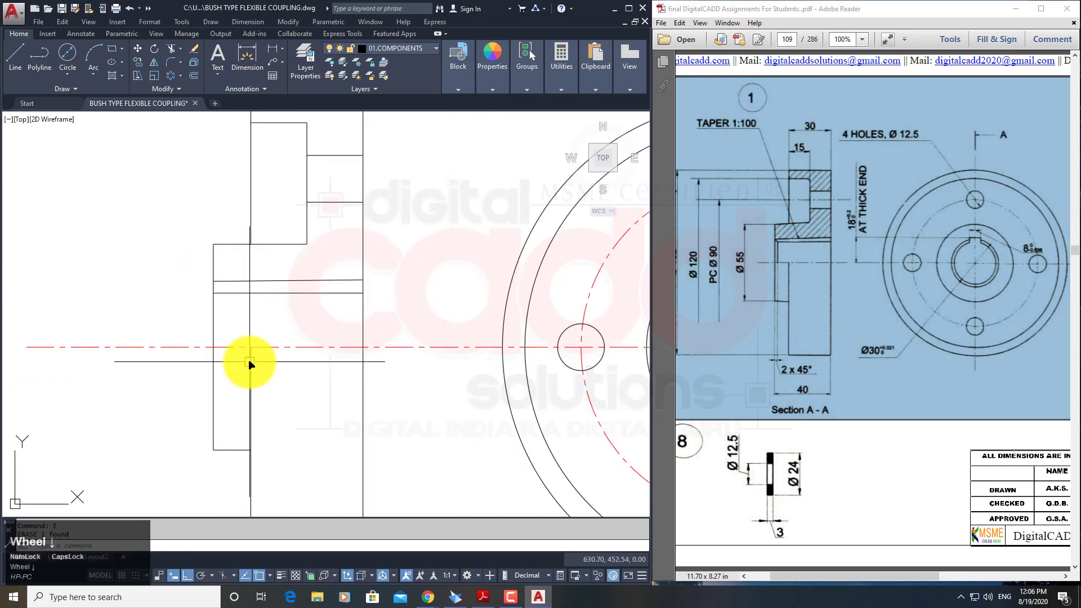
pyautogui.moveTo(249, 362)
pyautogui.mouseDown(button='middle')
pyautogui.moveTo(309, 345)
pyautogui.moveTo(284, 317)
pyautogui.mouseUp(button='middle')
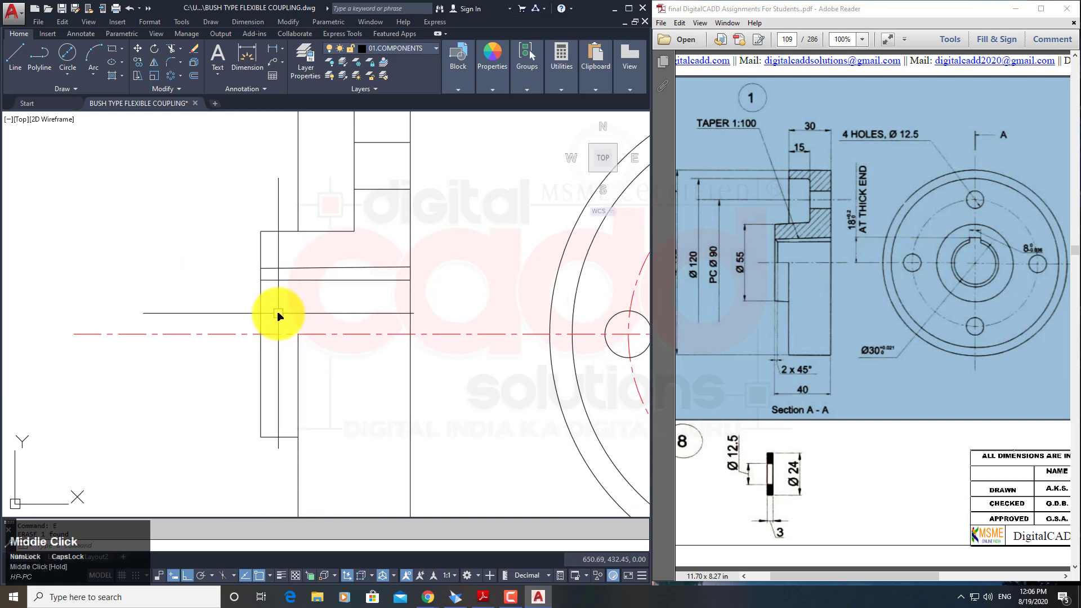
pyautogui.scroll(2, 278, 315)
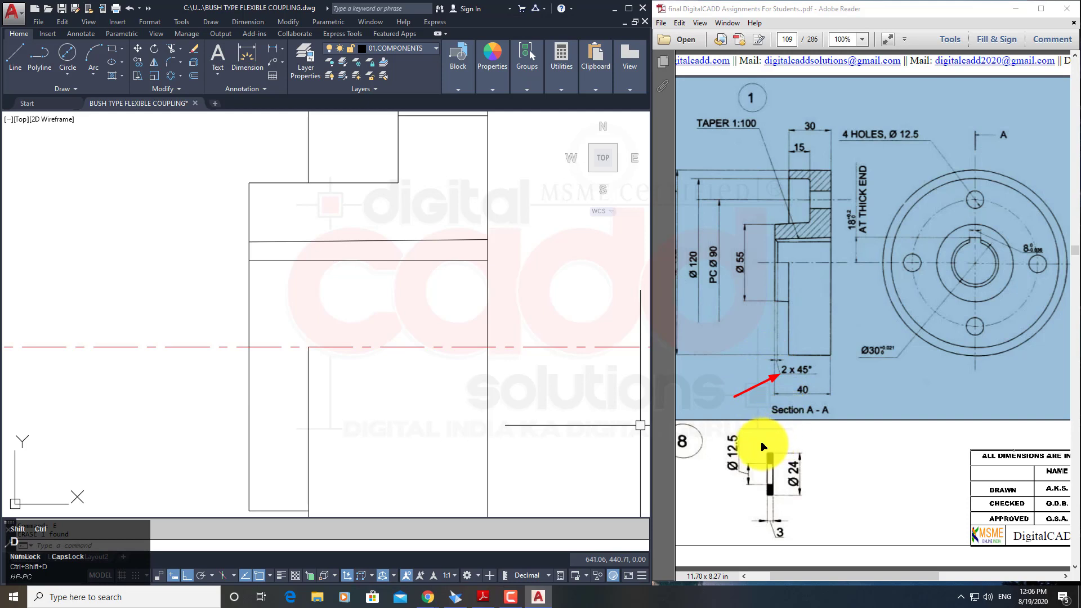
pyautogui.moveTo(765, 355); pyautogui.dragTo(822, 377)
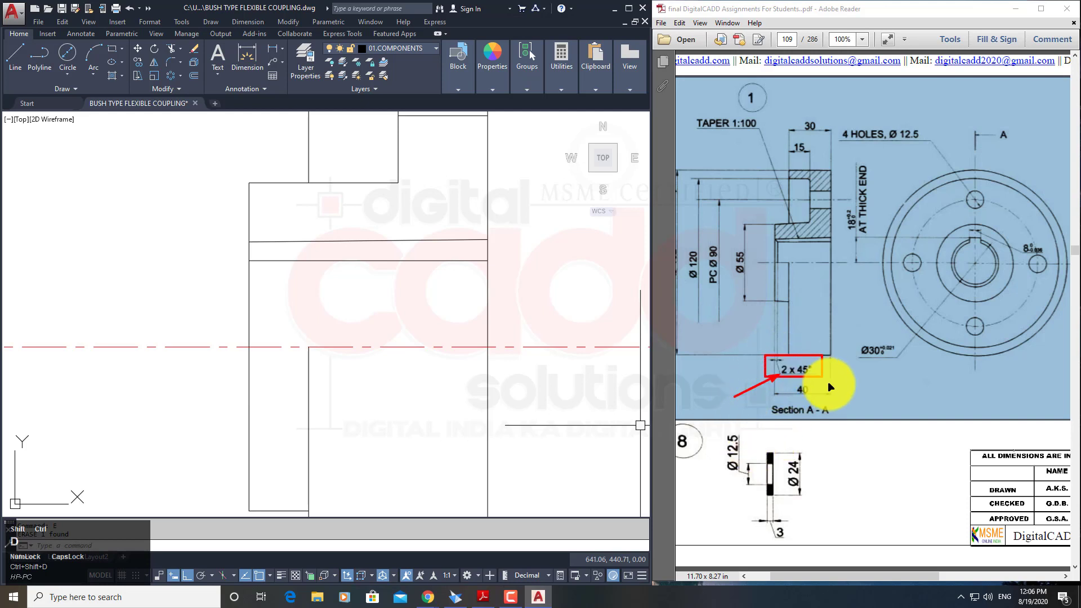
pyautogui.click(294, 330)
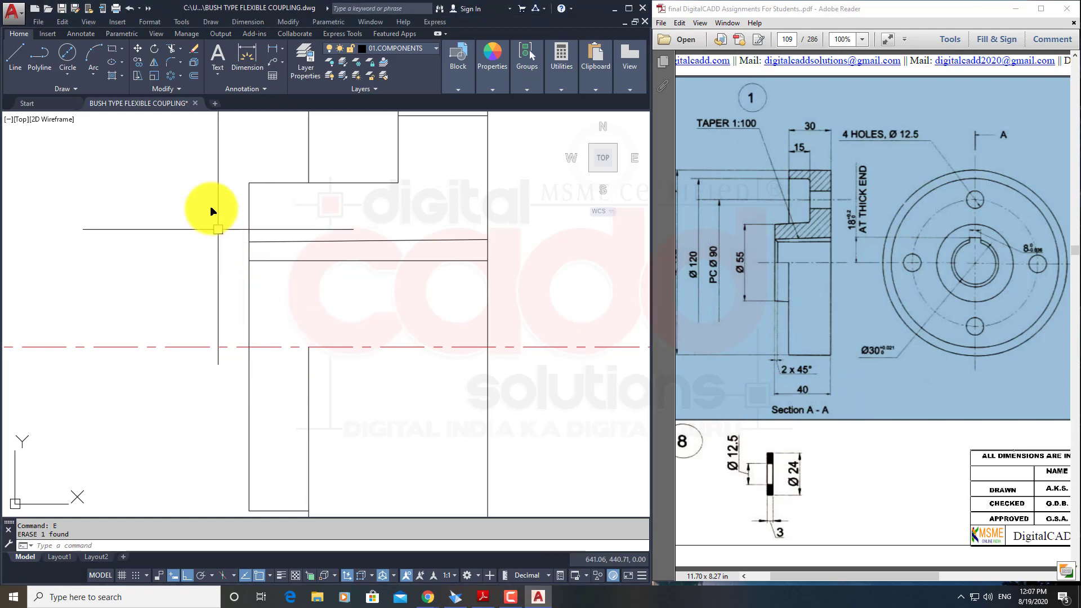
pyautogui.click(195, 78)
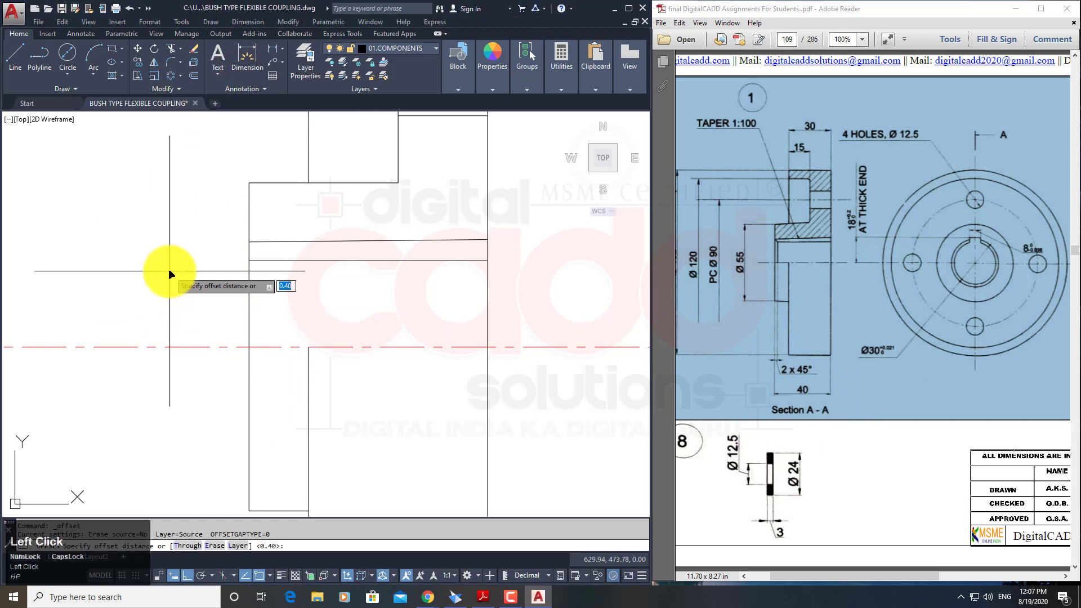
pyautogui.write('2')
pyautogui.press('Return')
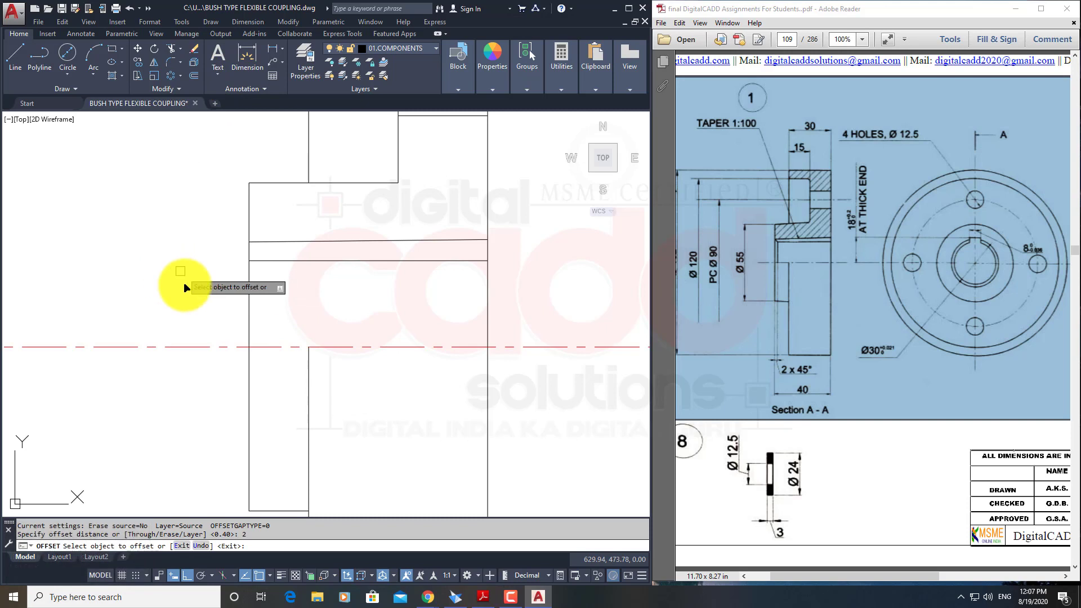
pyautogui.click(249, 281)
pyautogui.click(290, 279)
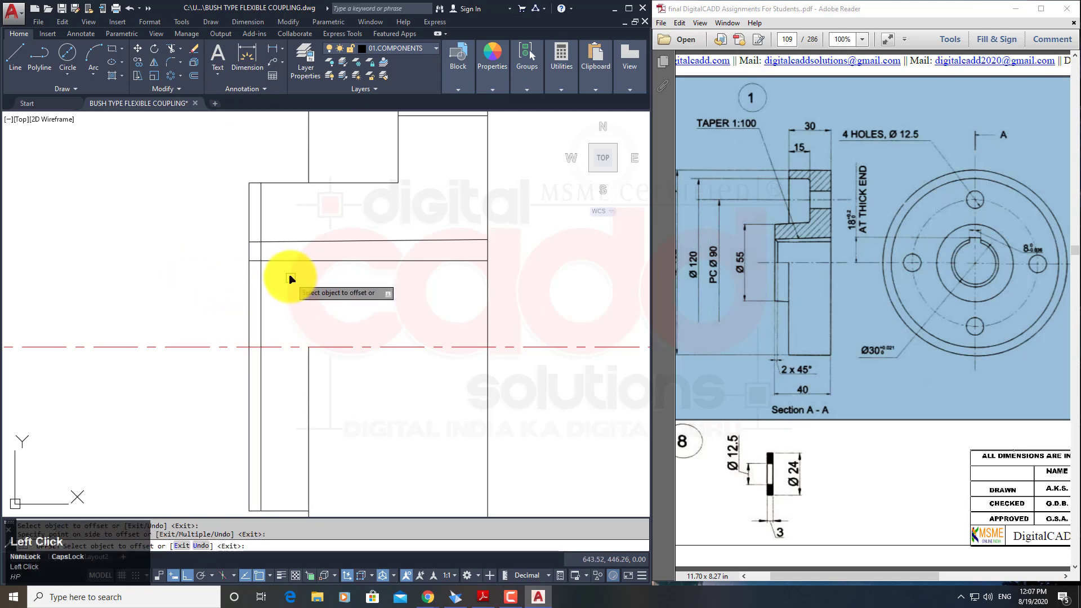
pyautogui.press('space')
# Trim the 2 mm chamfer offset line below the bore edge line.
pyautogui.write('TR')
pyautogui.press('space')
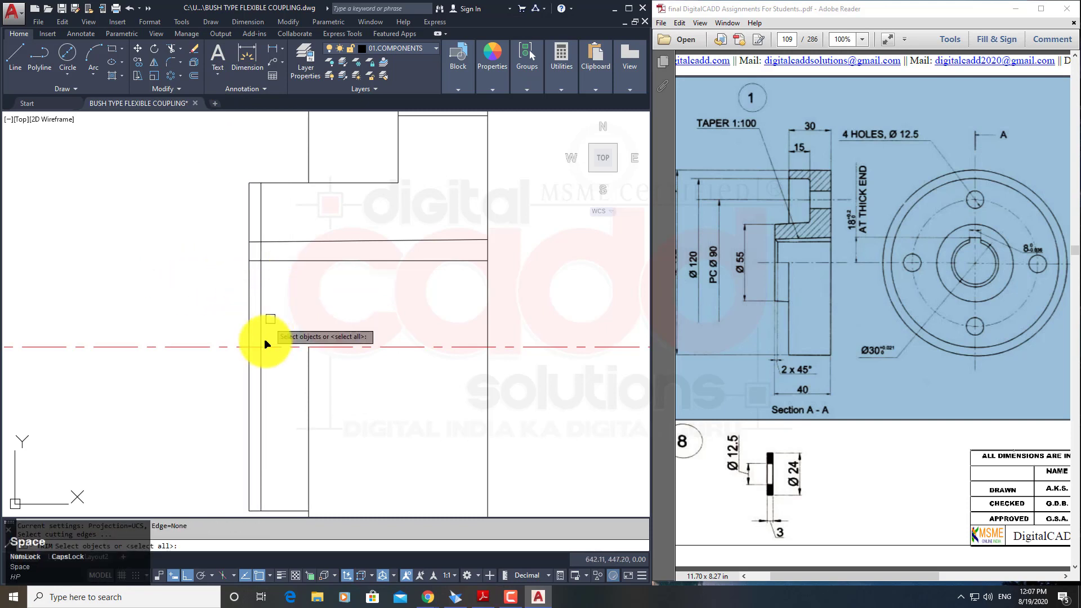
pyautogui.click(260, 366)
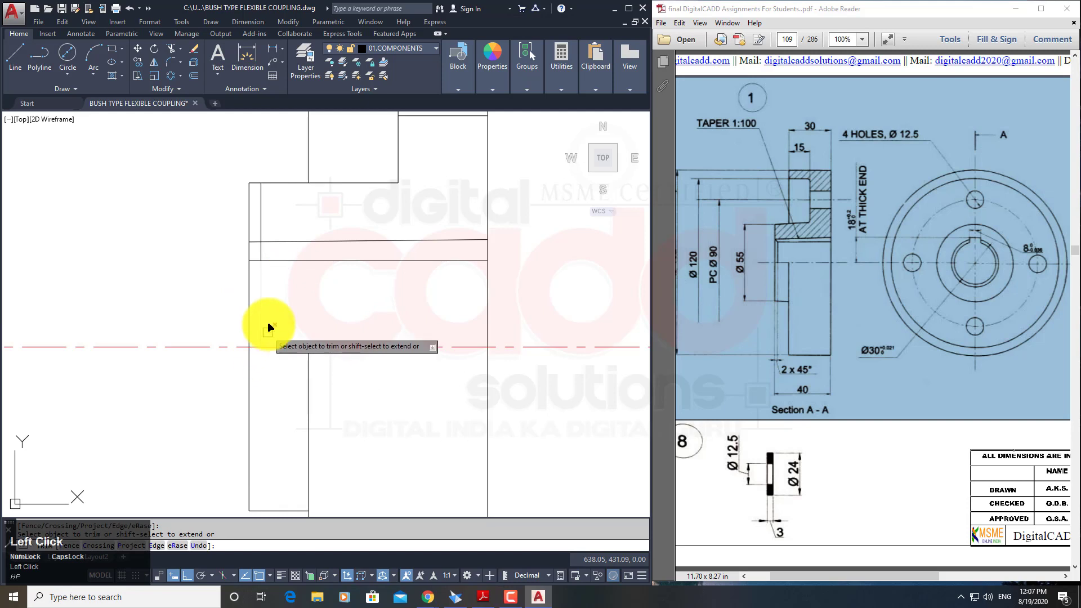
# Trim the vertical chamfer line and the horizontal bore line back to their shared corner at the hub's end in the section view.
pyautogui.click(261, 217)
pyautogui.scroll(4, 263, 274)
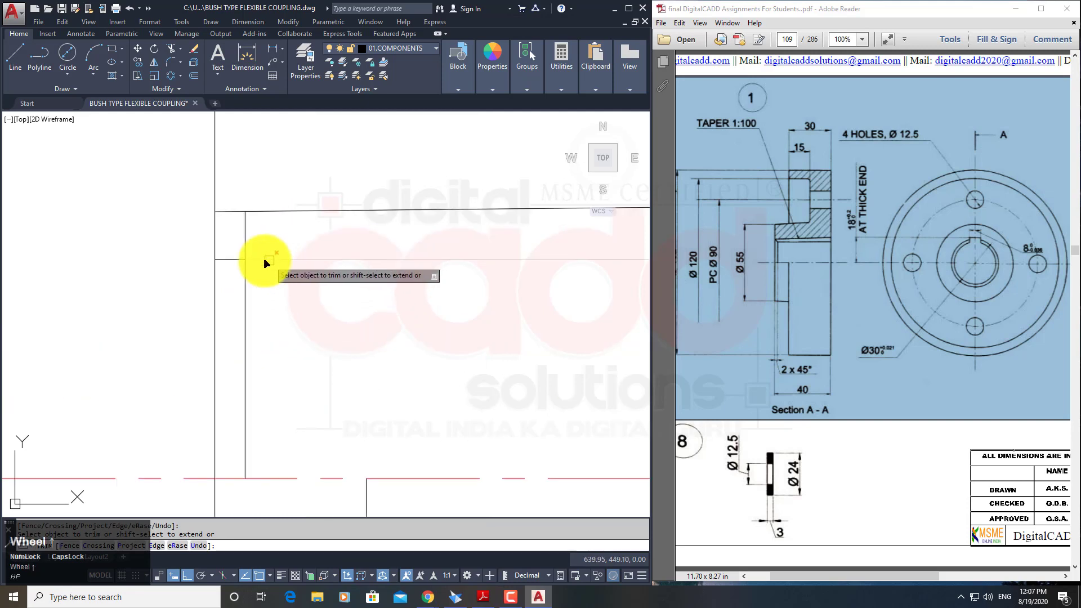
pyautogui.click(260, 251)
pyautogui.press('space')
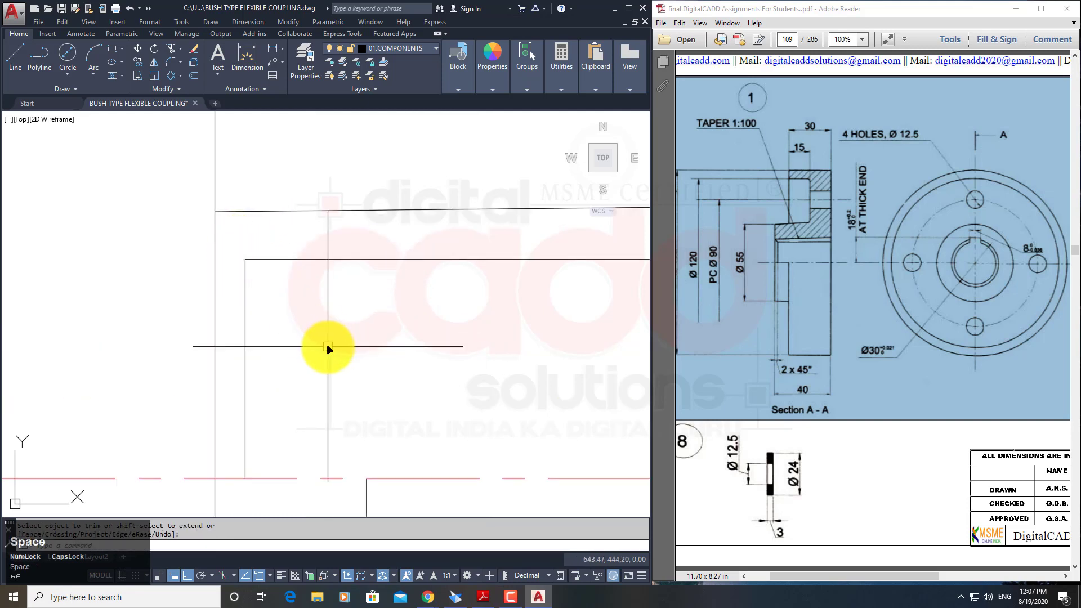
# Draw the chamfer's diagonal line from the inner bore corner to the end of the tapered line on the hub face.
pyautogui.write('l')
pyautogui.press('space')
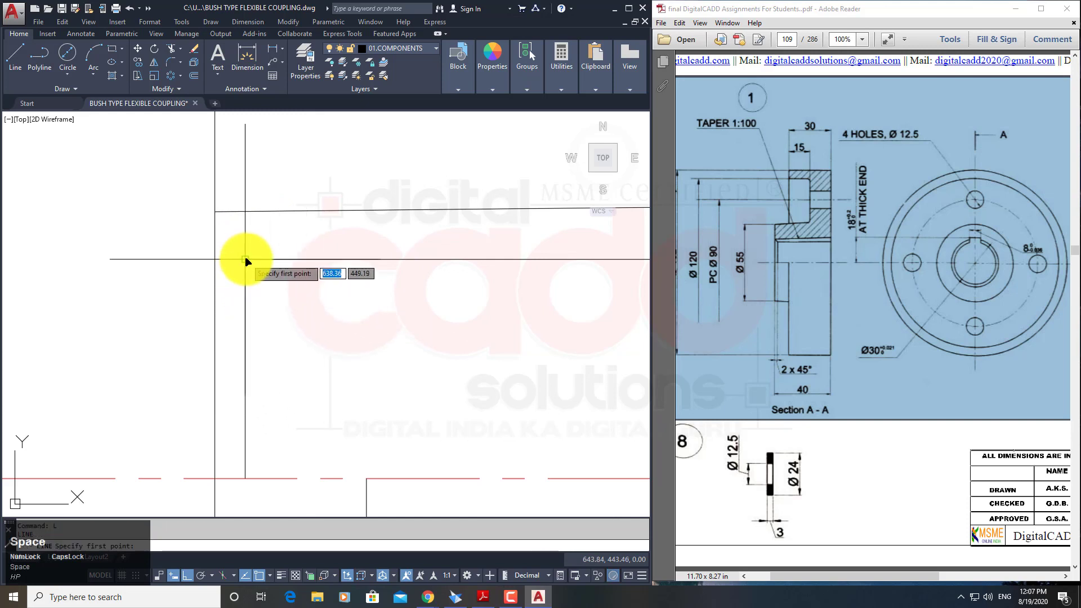
pyautogui.click(245, 258)
pyautogui.click(217, 212)
pyautogui.press('space')
# Fillet the upper inner corner of the flange recess in the section view with a 1.5 radius.
pyautogui.scroll(-3, 273, 333)
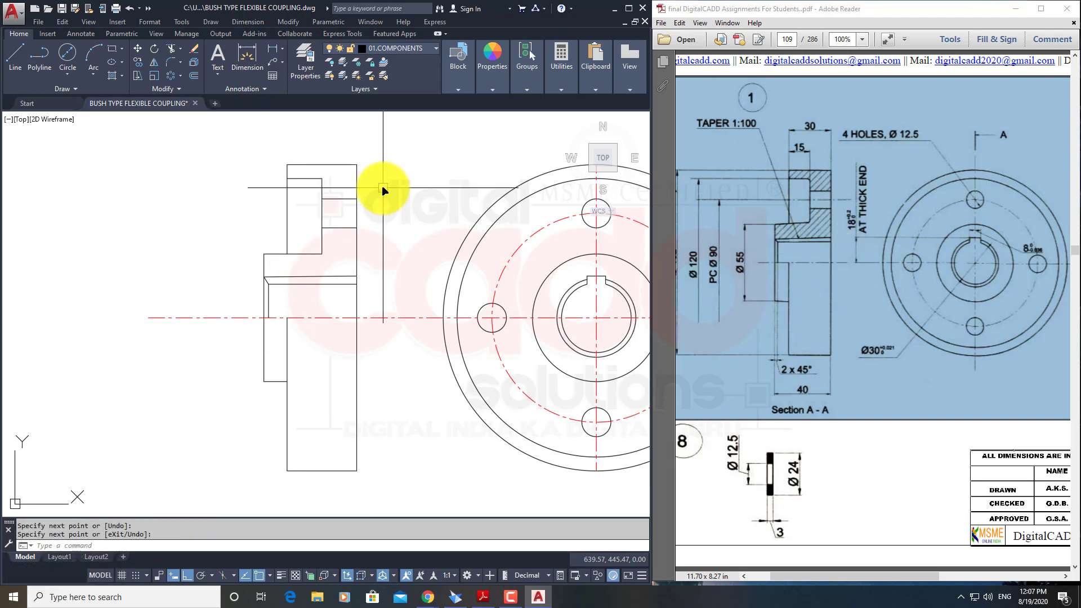
pyautogui.moveTo(382, 188); pyautogui.dragTo(261, 240, button='middle')
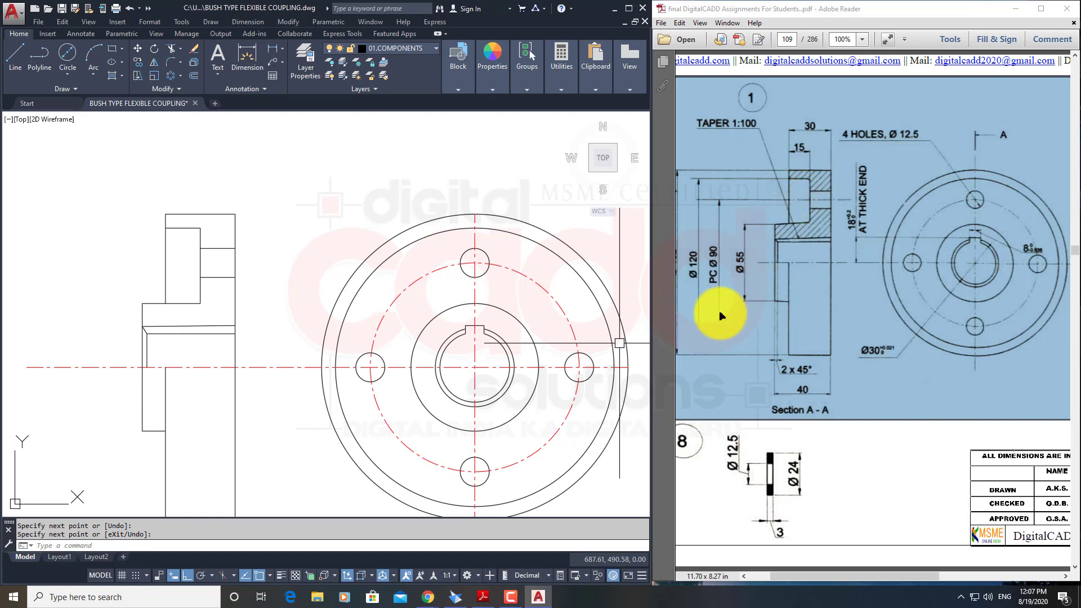
pyautogui.moveTo(133, 273); pyautogui.dragTo(186, 344, button='middle')
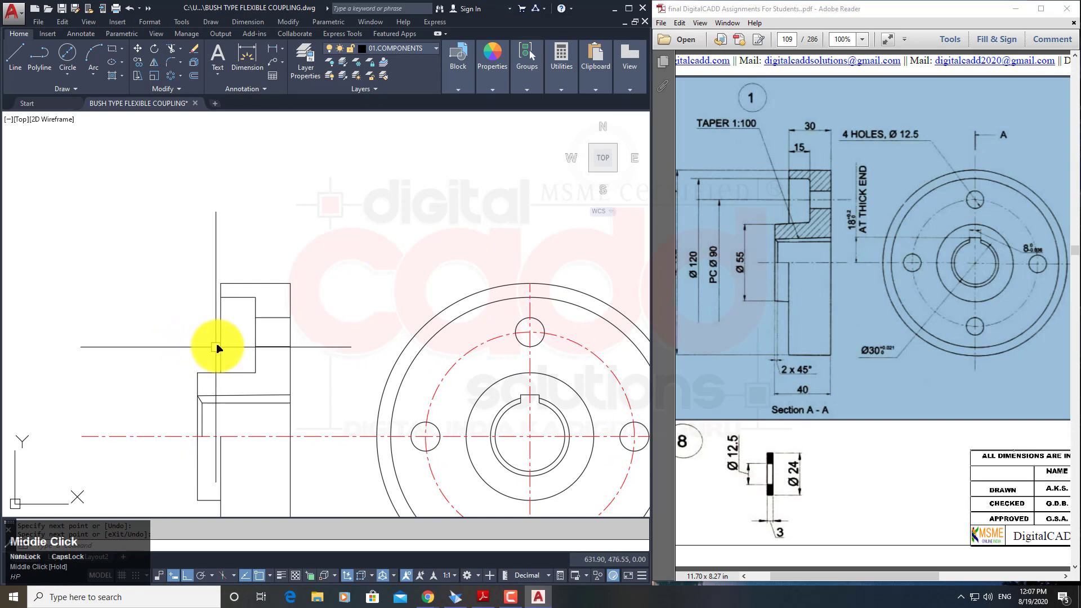
pyautogui.scroll(5, 217, 344)
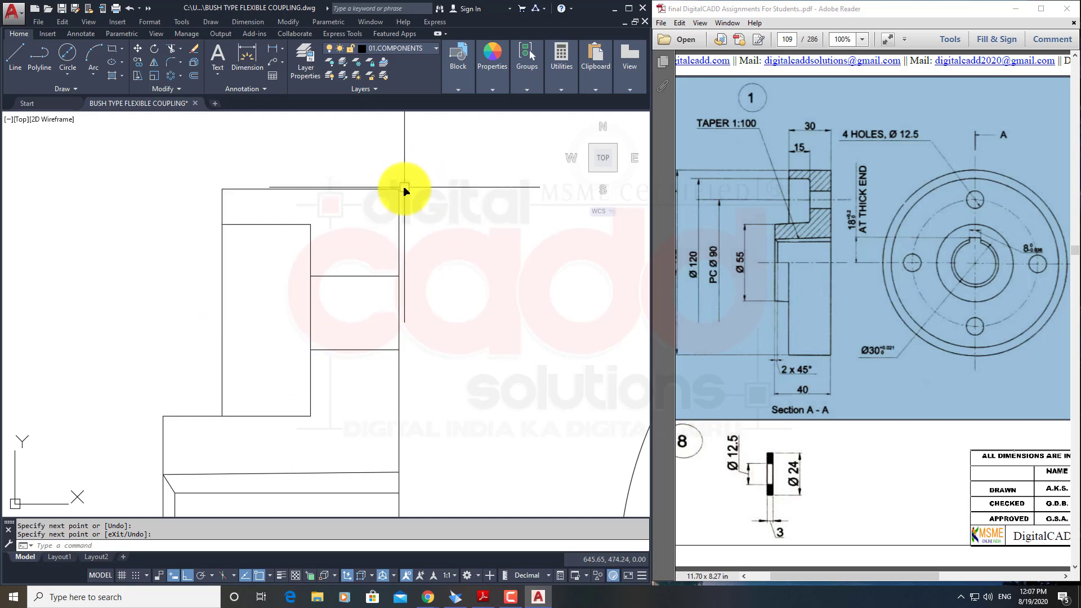
pyautogui.moveTo(374, 218)
pyautogui.mouseDown(button='middle')
pyautogui.moveTo(345, 234)
pyautogui.moveTo(373, 229)
pyautogui.mouseUp(button='middle')
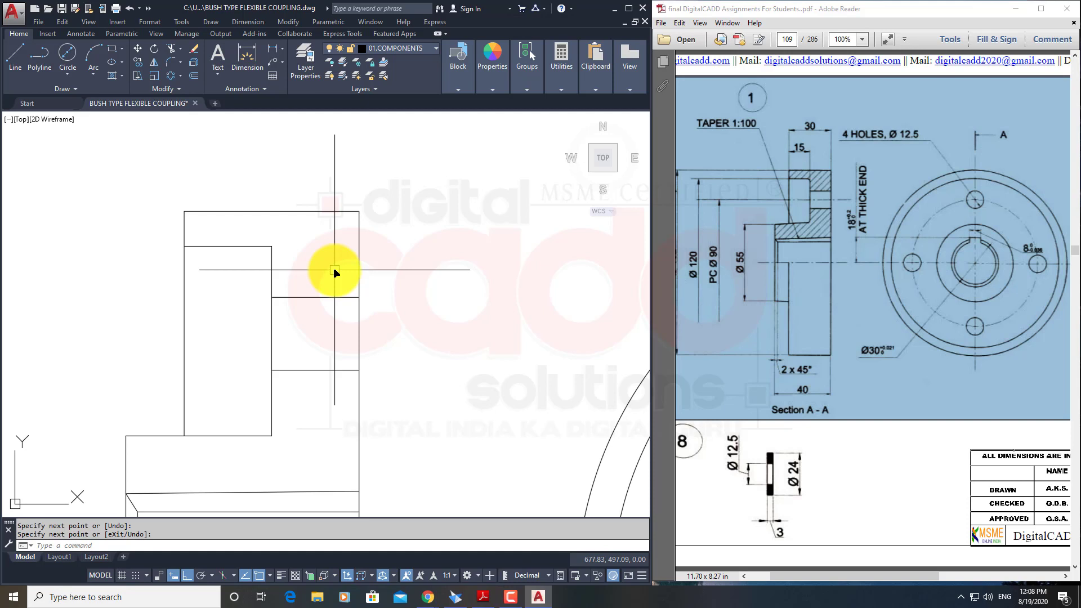
pyautogui.click(172, 62)
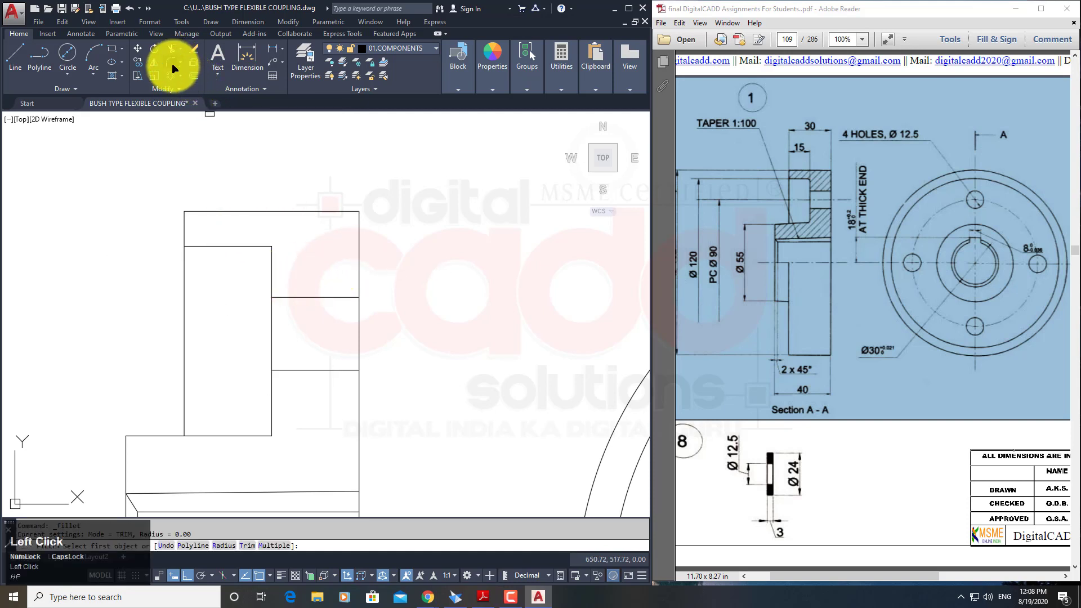
pyautogui.click(221, 546)
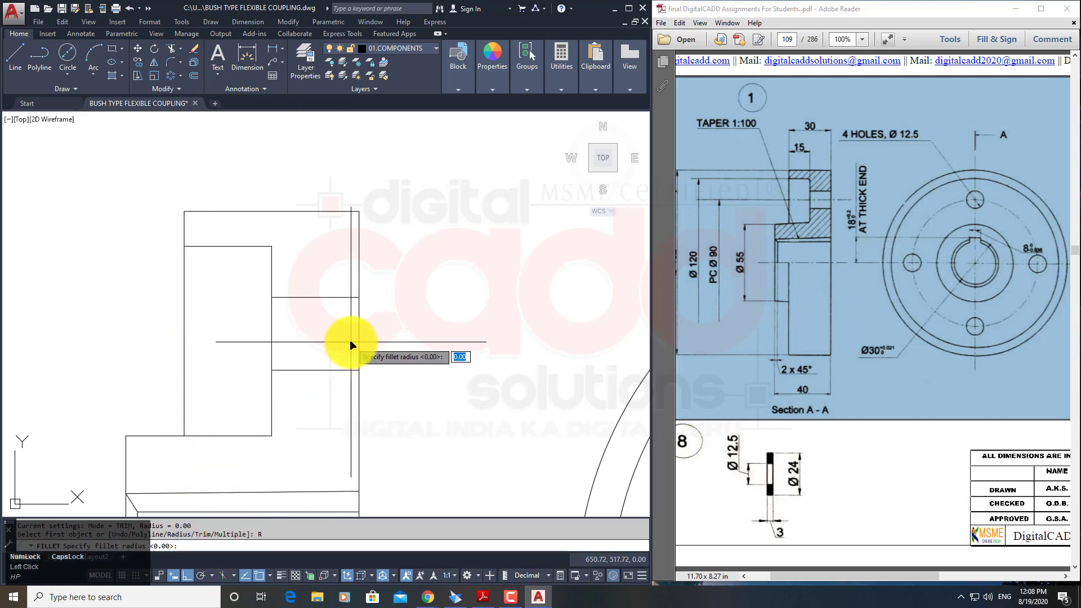
pyautogui.write('1')
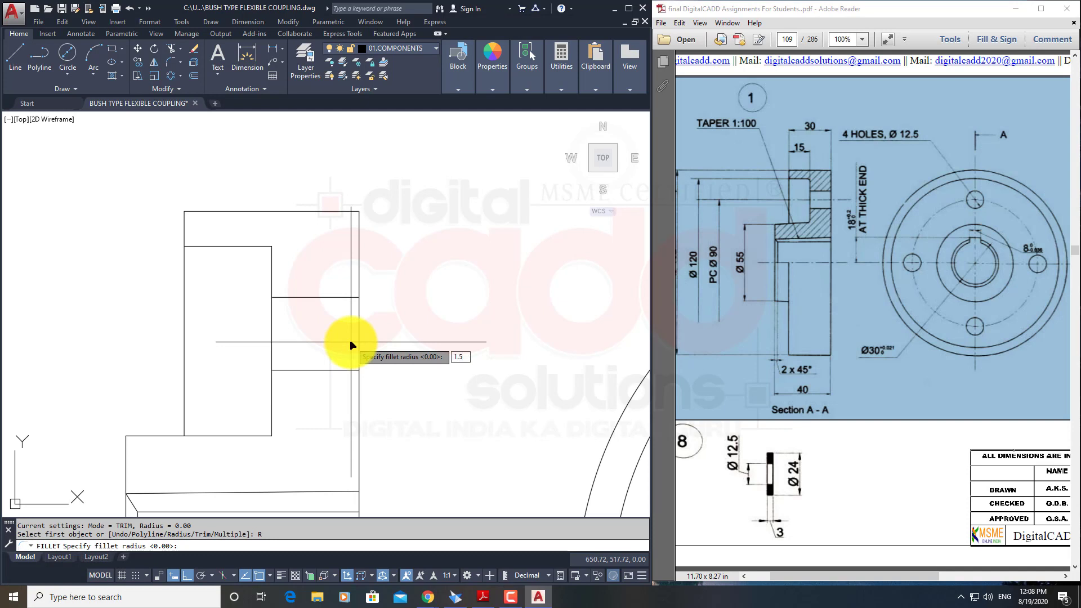
pyautogui.write('.5')
pyautogui.press('Return')
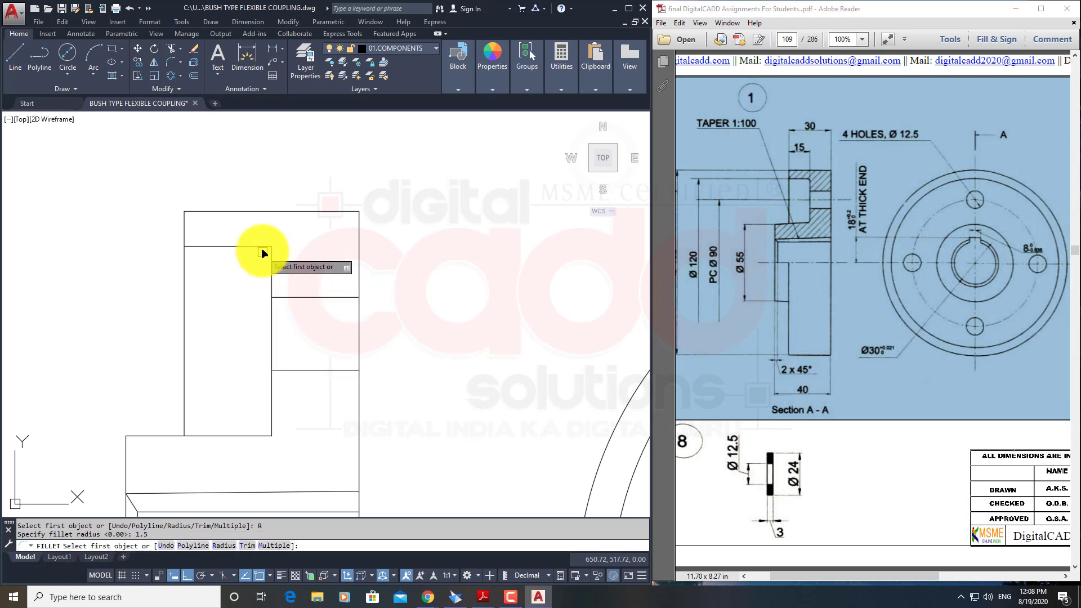
pyautogui.click(263, 251)
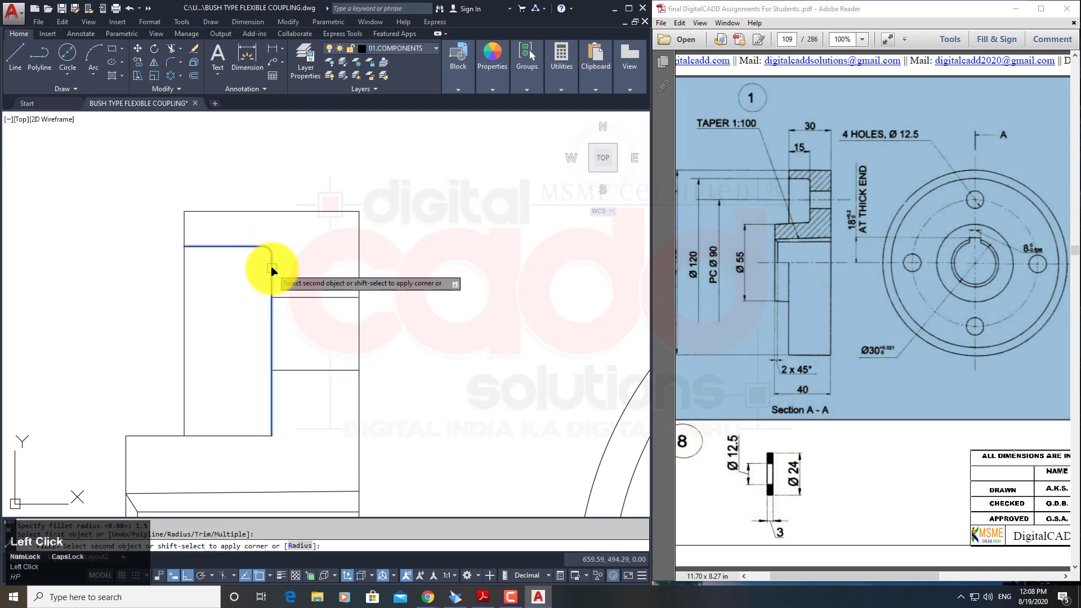
pyautogui.click(273, 270)
# Hatch the cut regions above and below the bolt hole in the upper half of the section view.
pyautogui.scroll(-4, 399, 254)
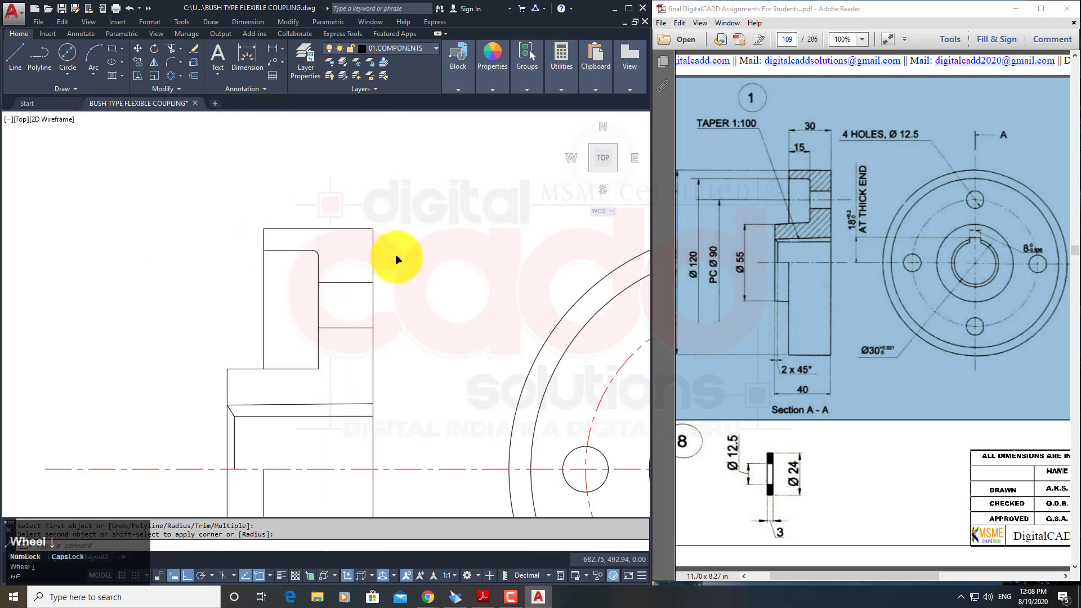
pyautogui.moveTo(374, 326)
pyautogui.mouseDown(button='middle')
pyautogui.moveTo(312, 279)
pyautogui.moveTo(282, 360)
pyautogui.mouseUp(button='middle')
pyautogui.scroll(2, 262, 255)
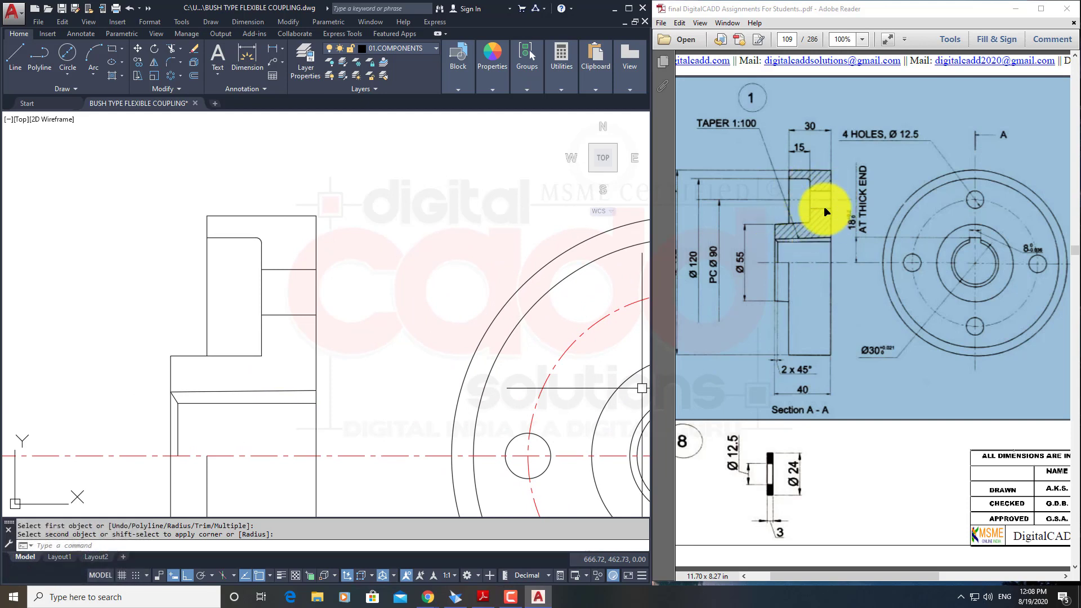
pyautogui.click(122, 77)
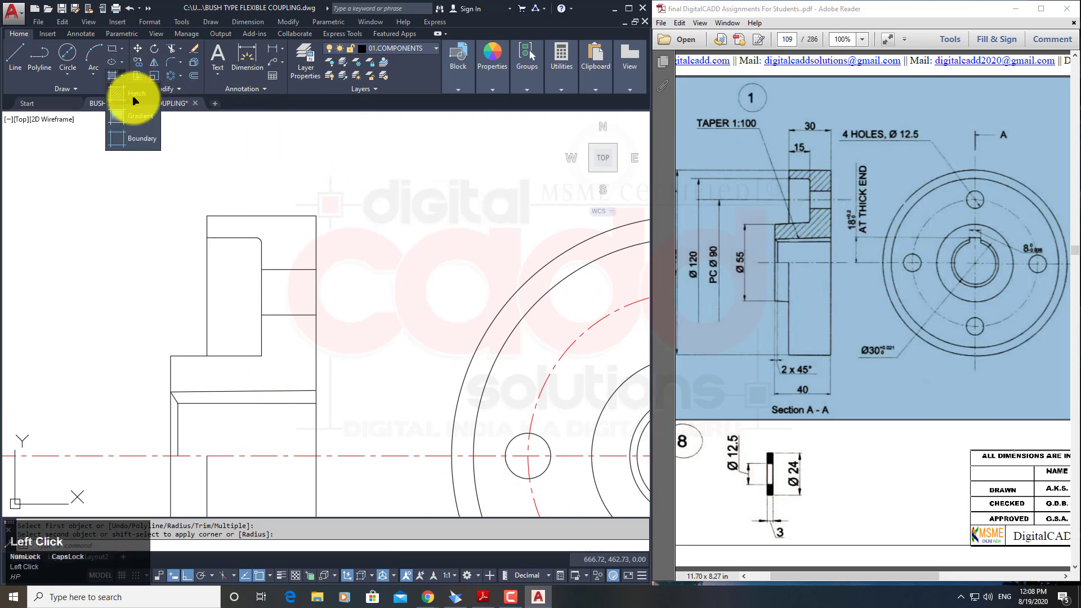
pyautogui.click(248, 156)
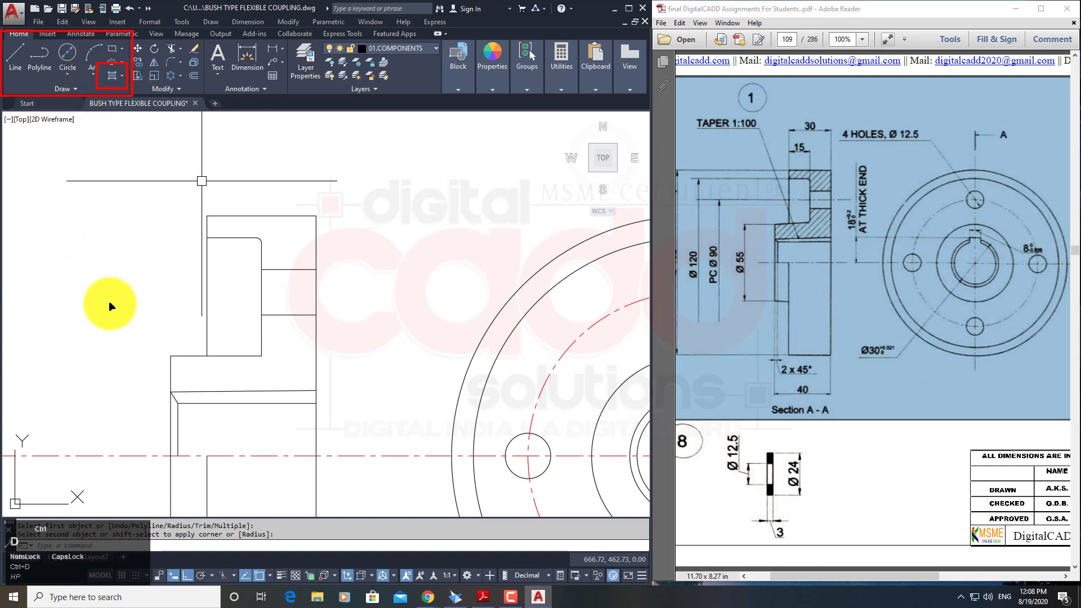
pyautogui.click(123, 78)
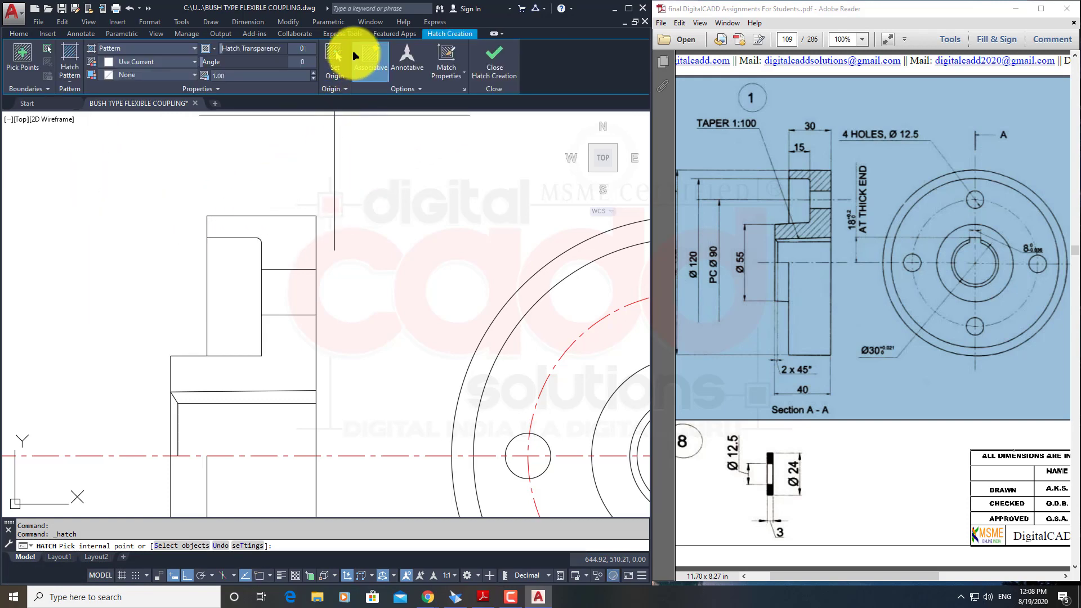
pyautogui.click(282, 241)
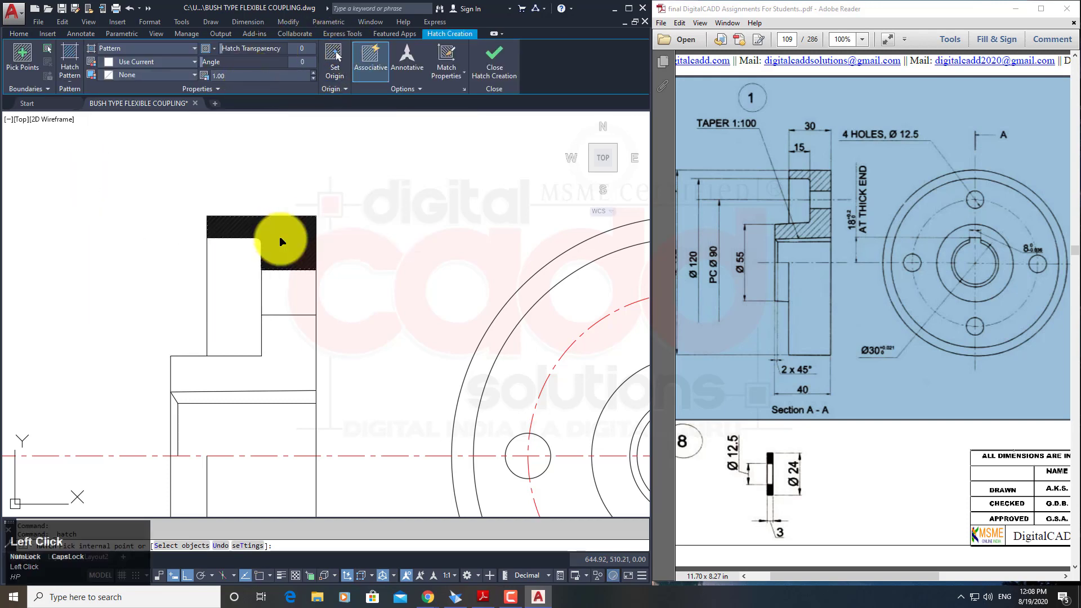
pyautogui.click(276, 357)
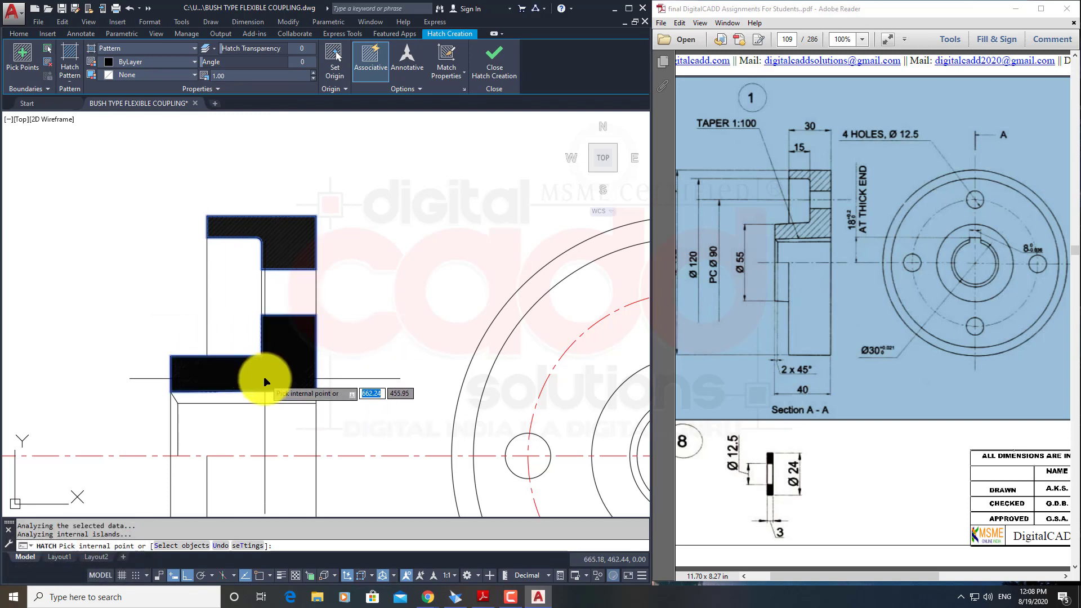
# Increase the section hatch's pattern scale to 8.
pyautogui.scroll(6, 270, 370)
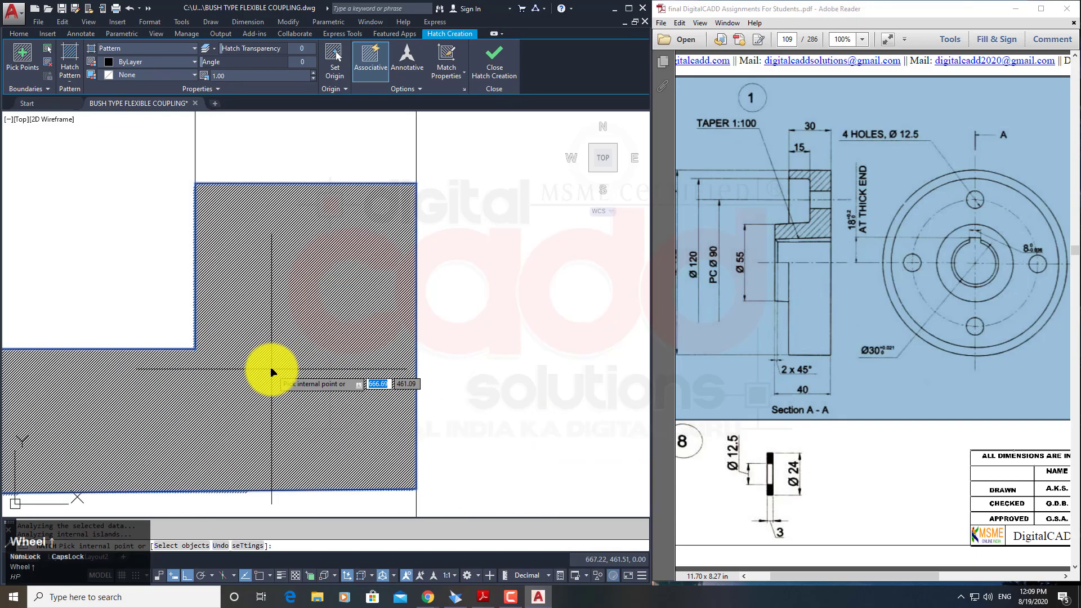
pyautogui.scroll(-5, 259, 379)
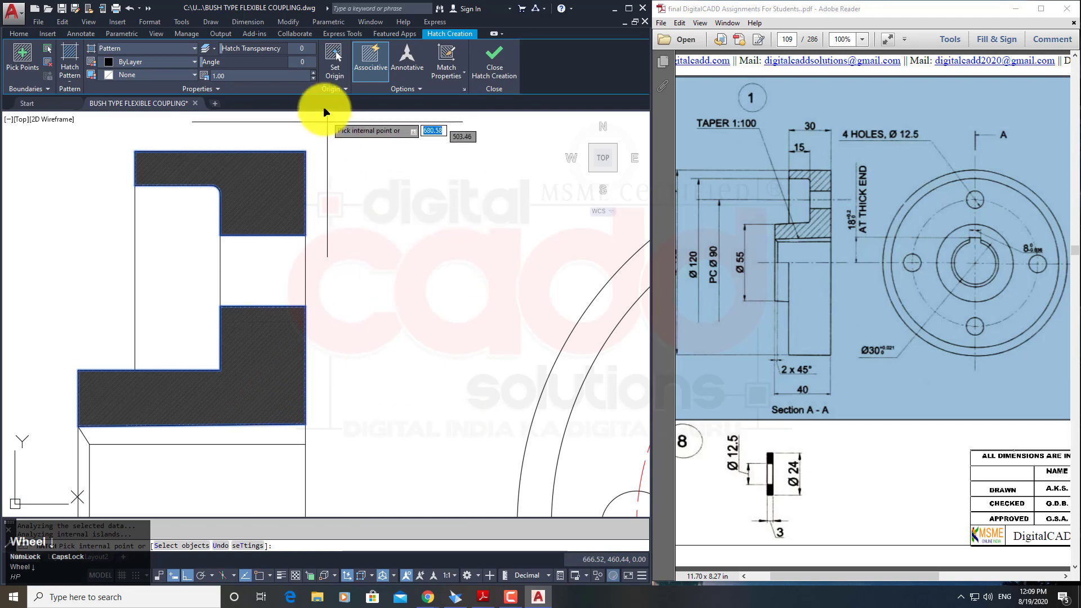
pyautogui.click(314, 72)
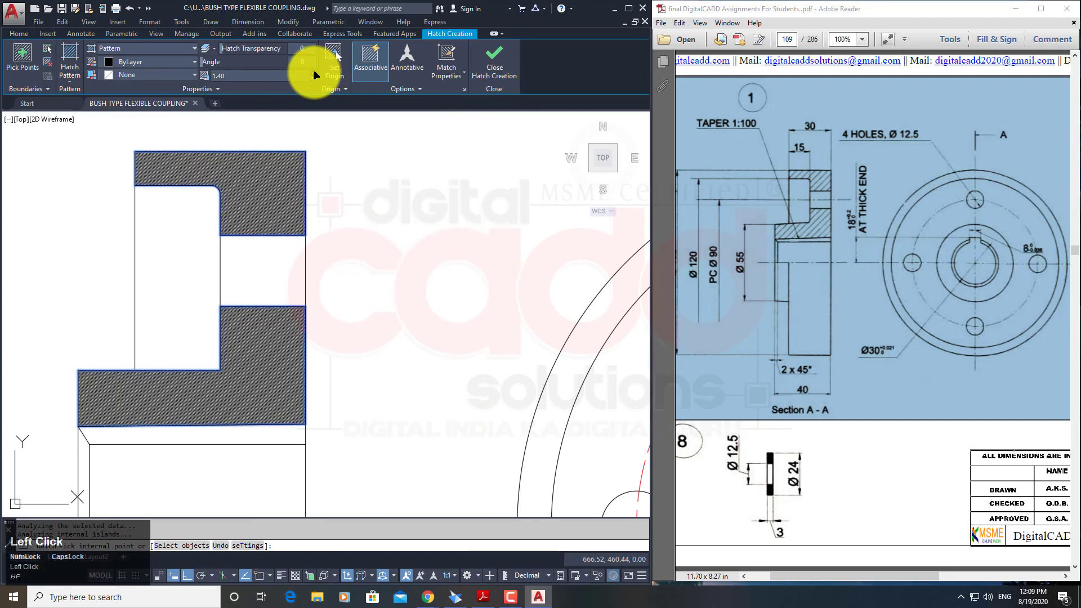
pyautogui.click(313, 72)
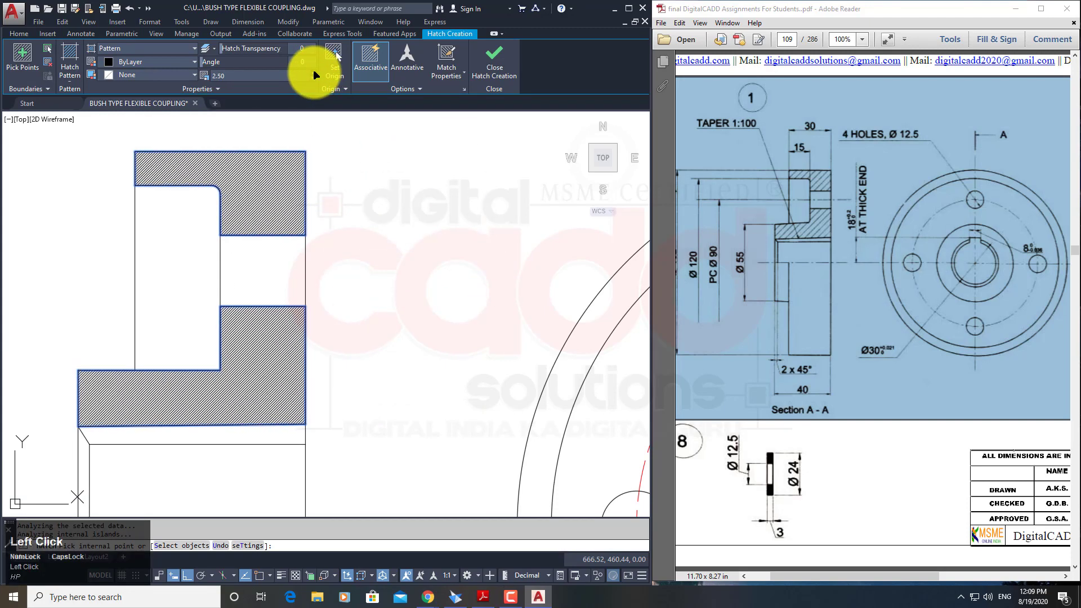
pyautogui.click(314, 72)
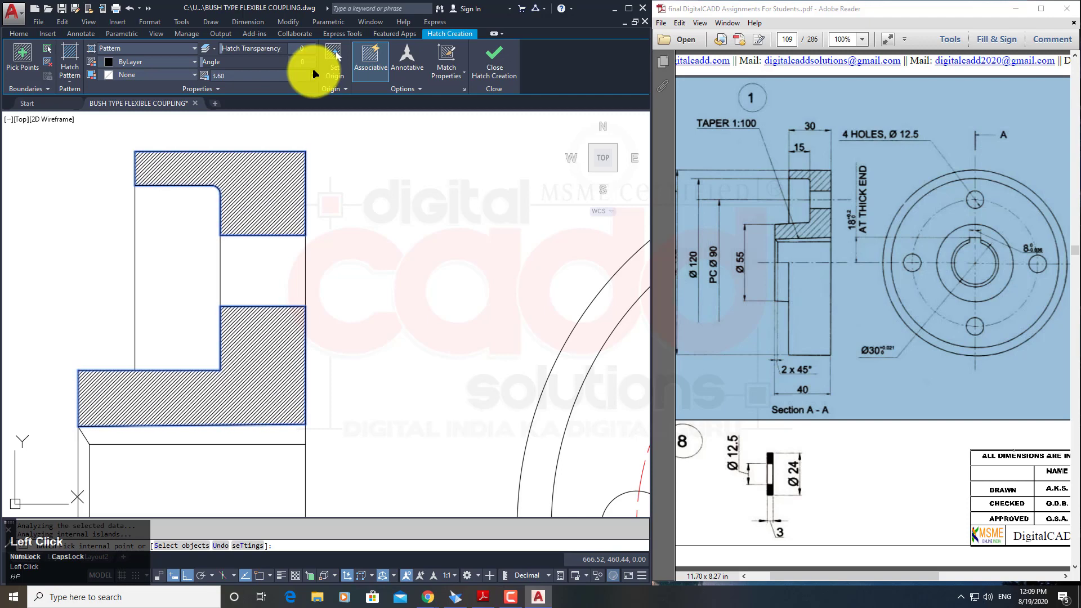
pyautogui.click(313, 72)
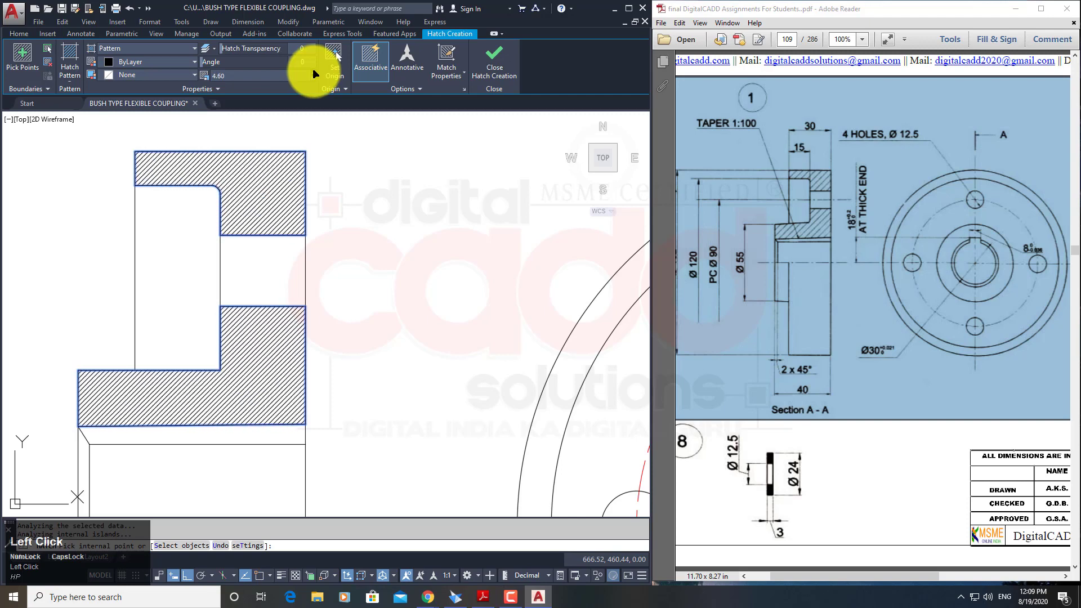
pyautogui.click(314, 72)
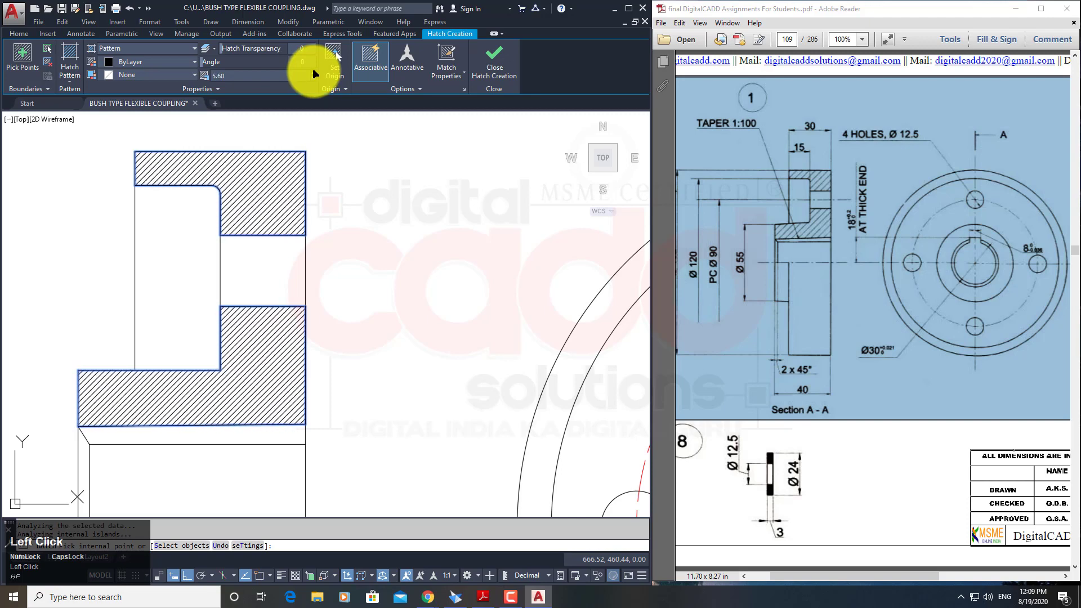
pyautogui.click(313, 73)
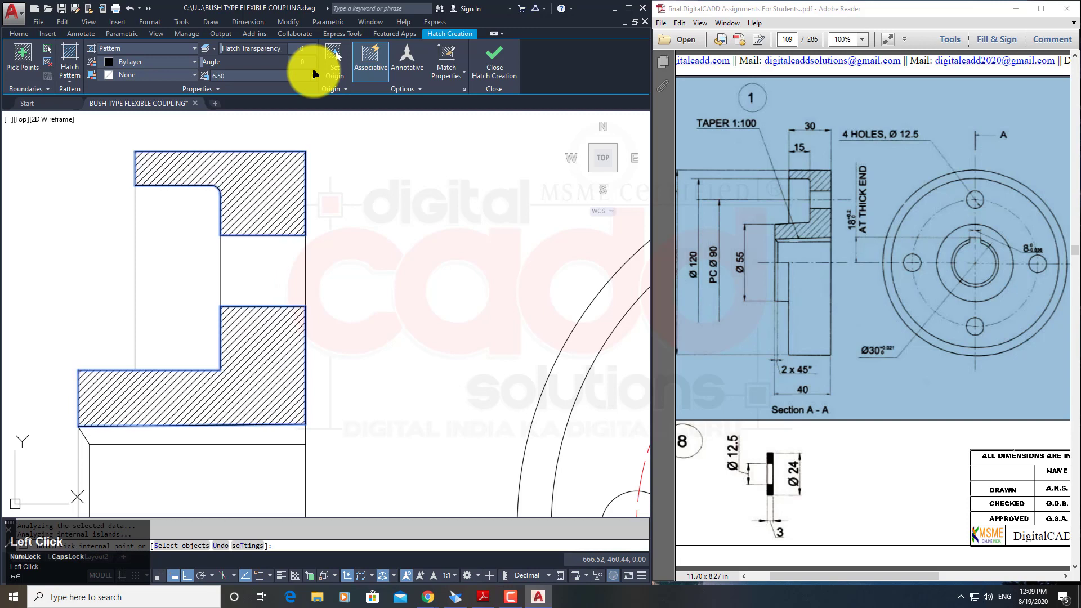
pyautogui.click(313, 72)
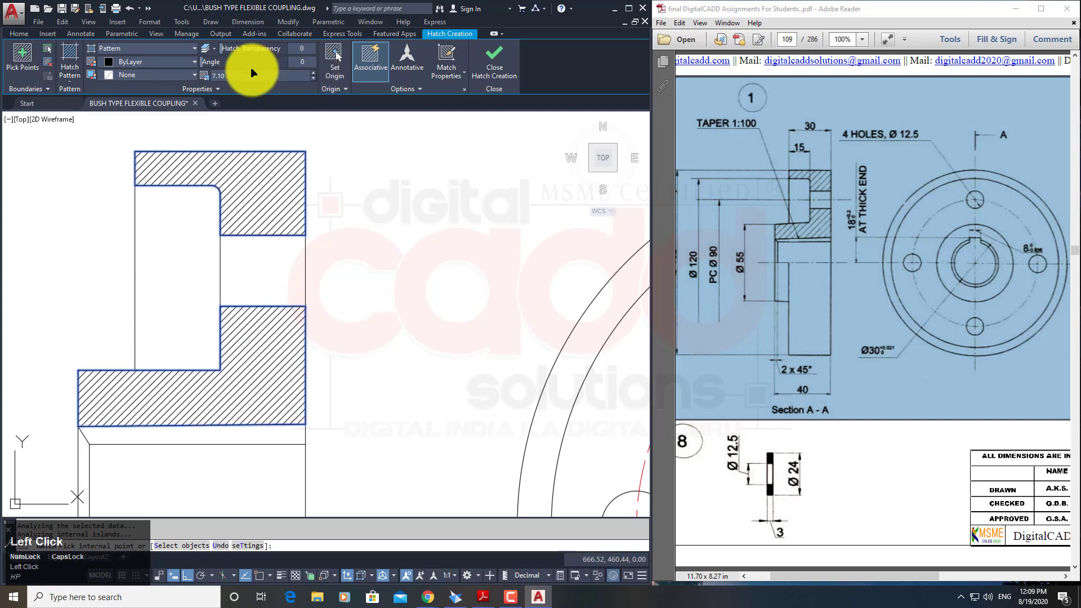
pyautogui.moveTo(224, 79); pyautogui.dragTo(187, 78)
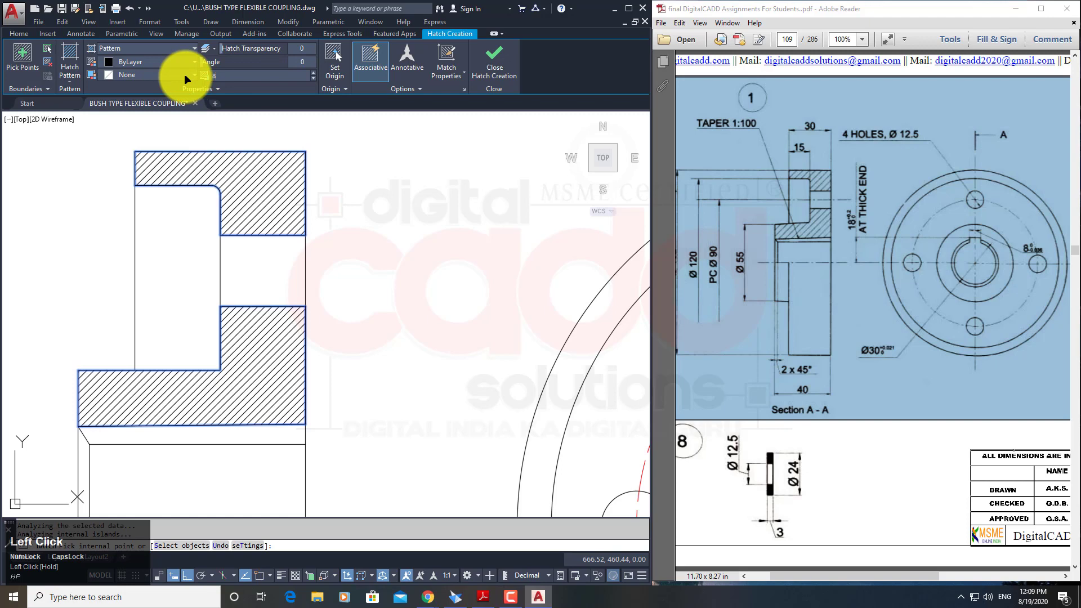
# Set the section hatch's pattern scale to 12 and finish the hatch.
pyautogui.scroll(-6, 346, 336)
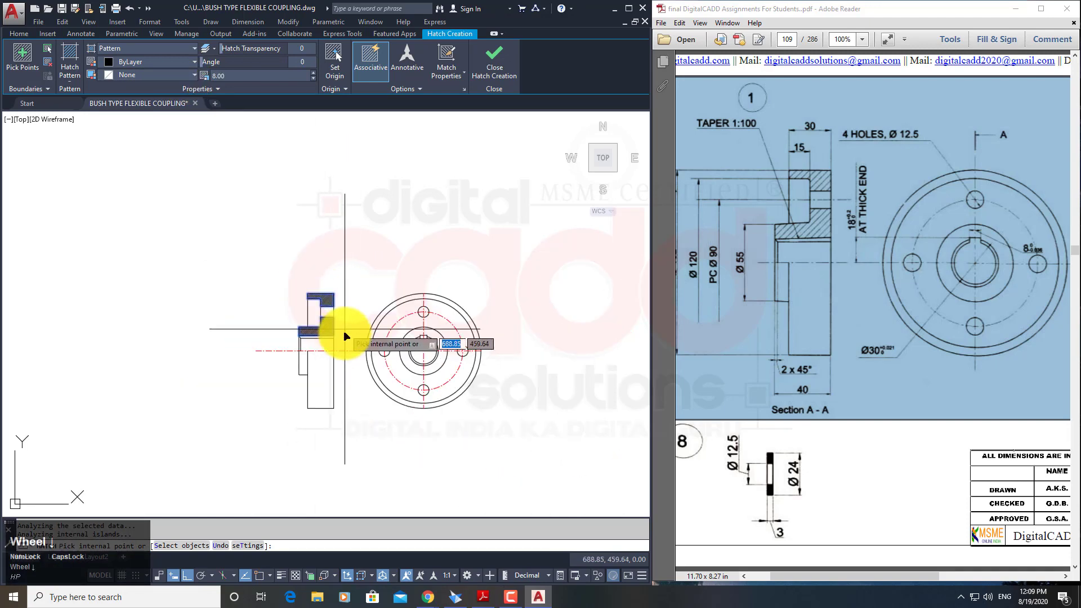
pyautogui.scroll(2, 346, 338)
pyautogui.moveTo(422, 374)
pyautogui.mouseDown(button='middle')
pyautogui.moveTo(212, 331)
pyautogui.moveTo(246, 344)
pyautogui.mouseUp(button='middle')
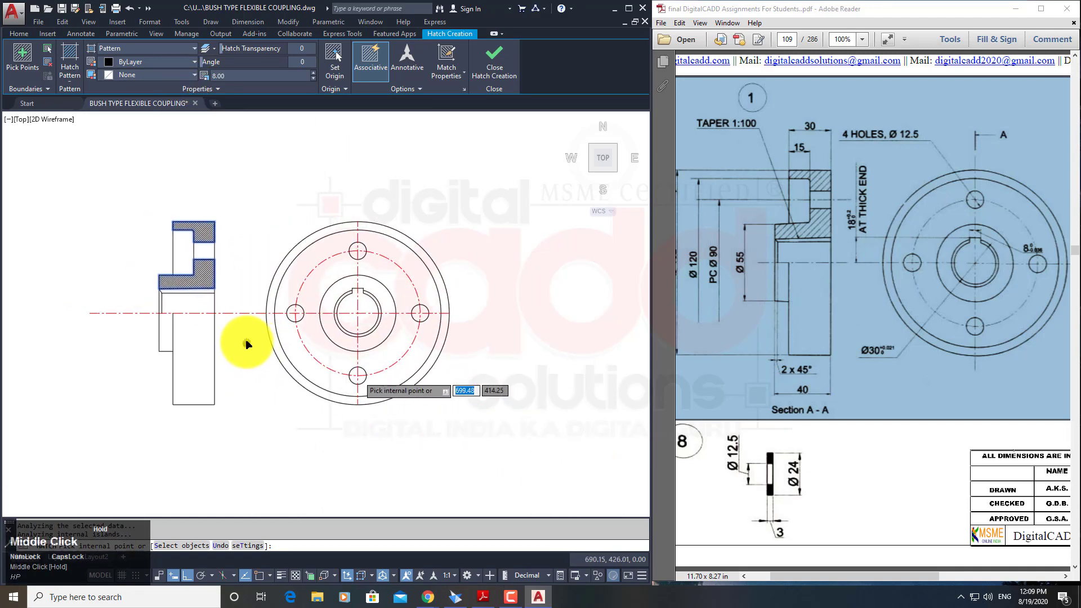
pyautogui.click(262, 76)
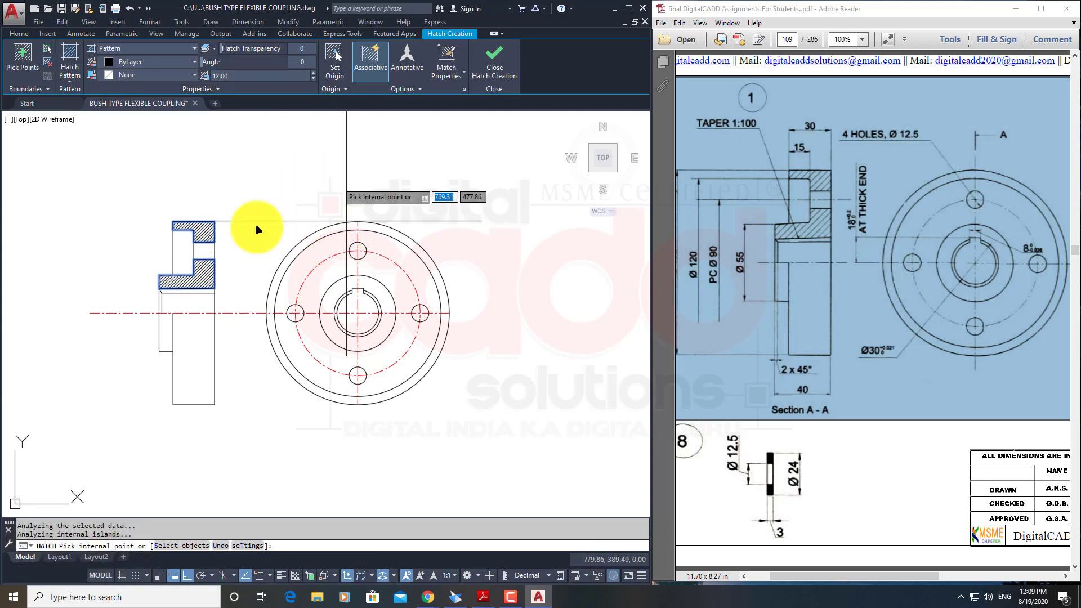
pyautogui.press('Return')
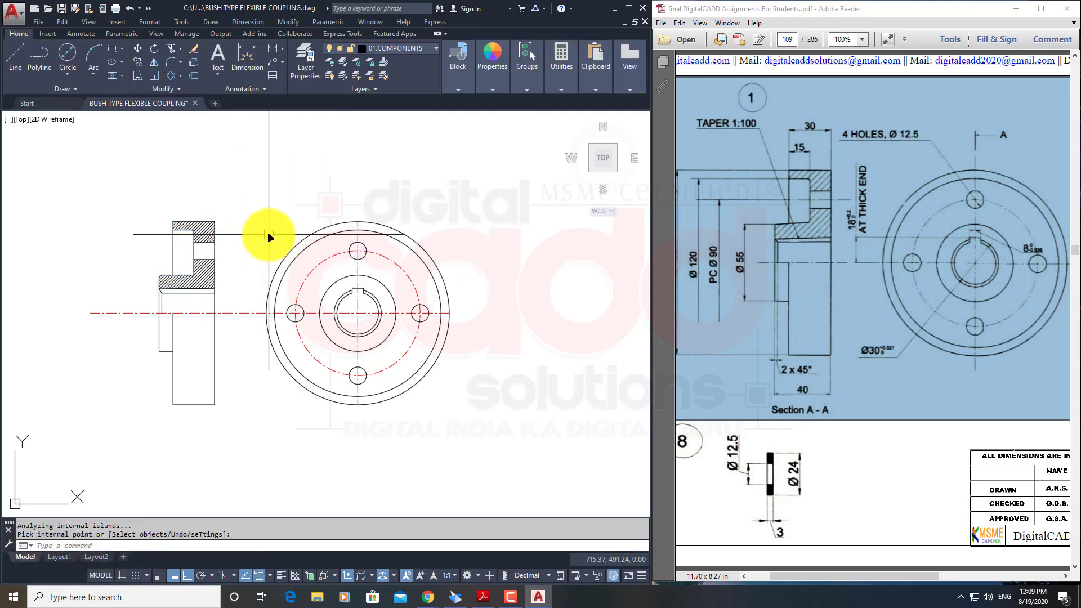
pyautogui.scroll(3, 230, 276)
pyautogui.scroll(-2, 212, 286)
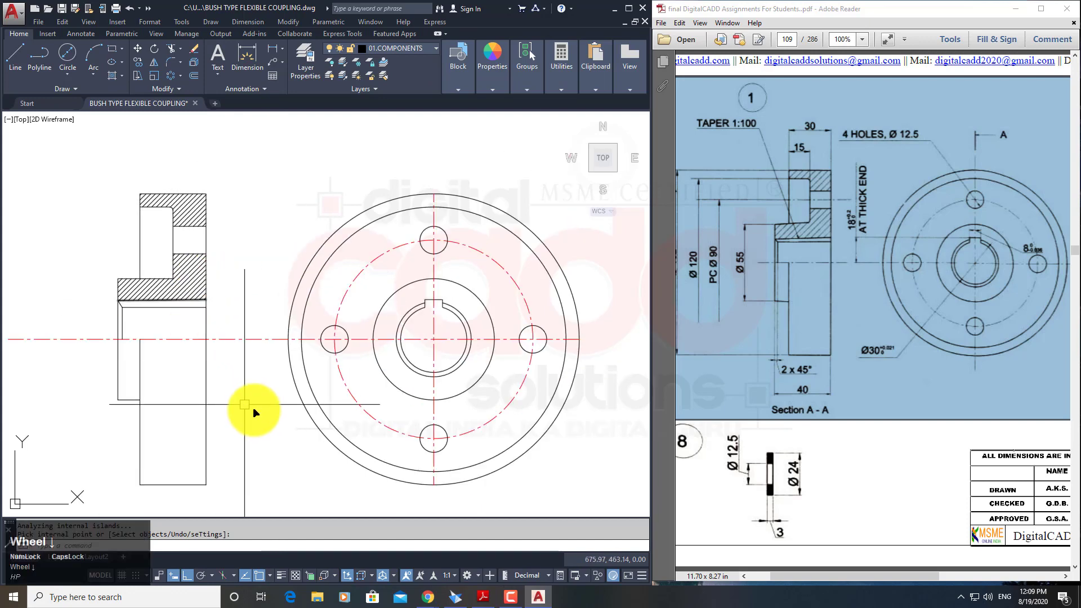
# On the 03.CENTRE LINES layer, draw a horizontal ray from the front view's upper bolt hole centre across the section view.
pyautogui.moveTo(253, 410)
pyautogui.mouseDown(button='middle')
pyautogui.moveTo(302, 330)
pyautogui.moveTo(259, 350)
pyautogui.moveTo(221, 412)
pyautogui.mouseUp(button='middle')
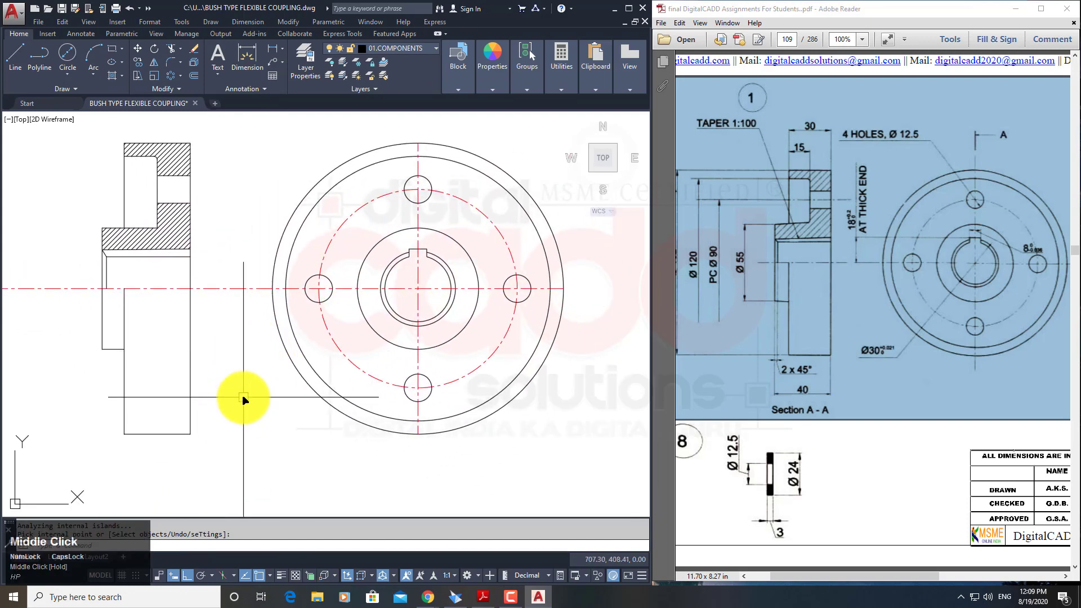
pyautogui.moveTo(321, 306)
pyautogui.mouseDown(button='middle')
pyautogui.moveTo(386, 362)
pyautogui.moveTo(358, 383)
pyautogui.moveTo(350, 374)
pyautogui.mouseUp(button='middle')
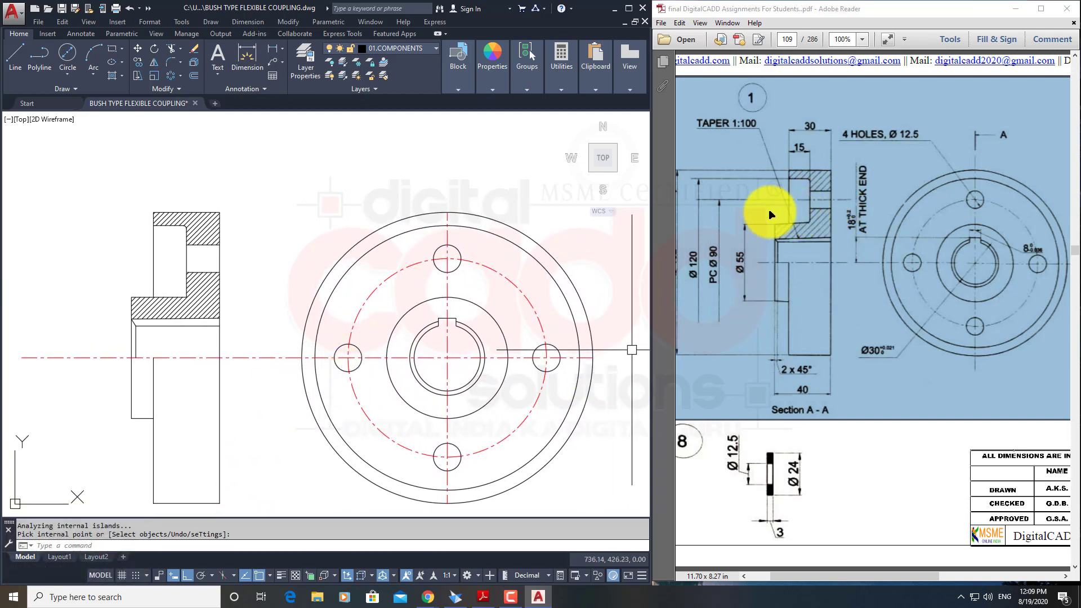
pyautogui.click(415, 49)
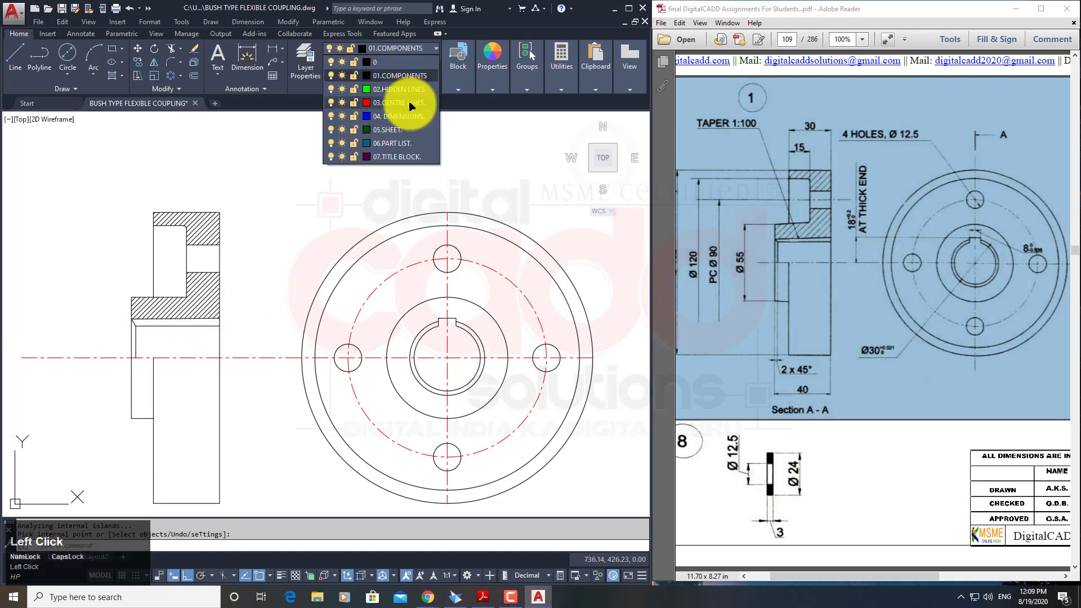
pyautogui.click(410, 105)
pyautogui.write('RAY')
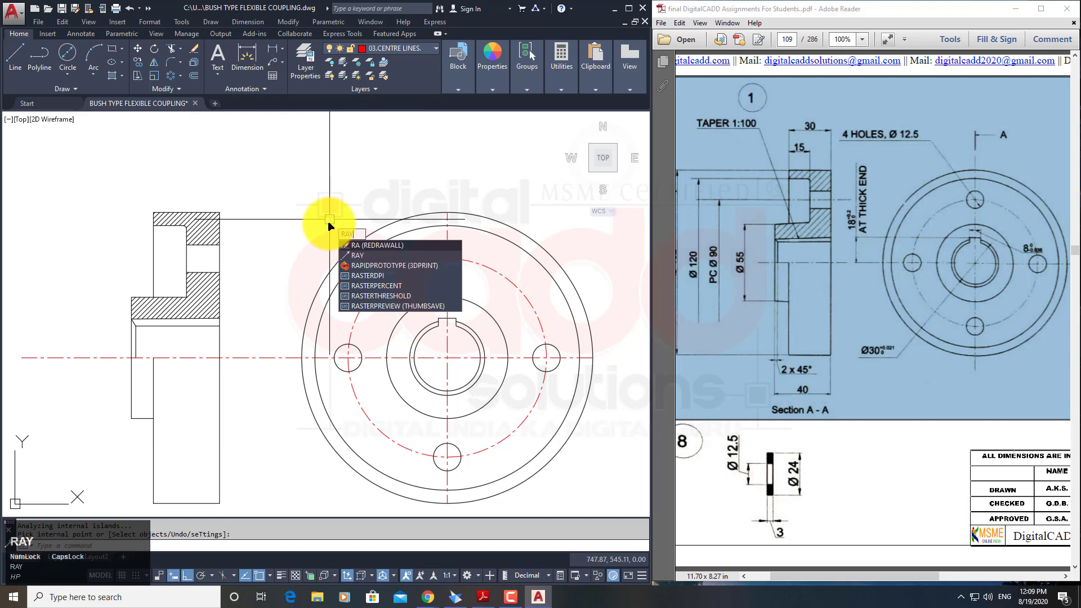
pyautogui.press('space')
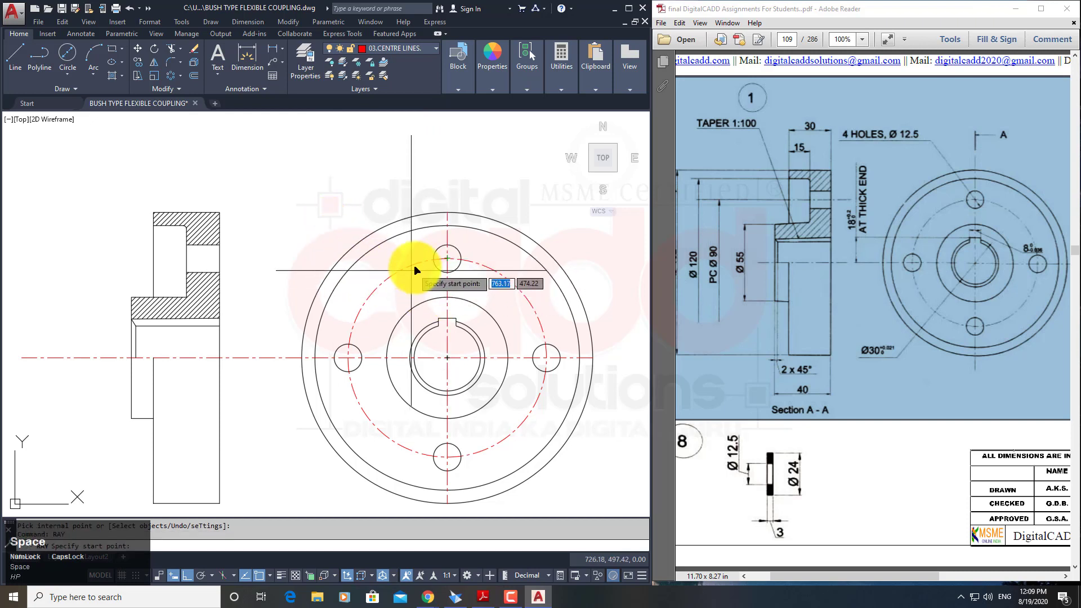
pyautogui.click(453, 257)
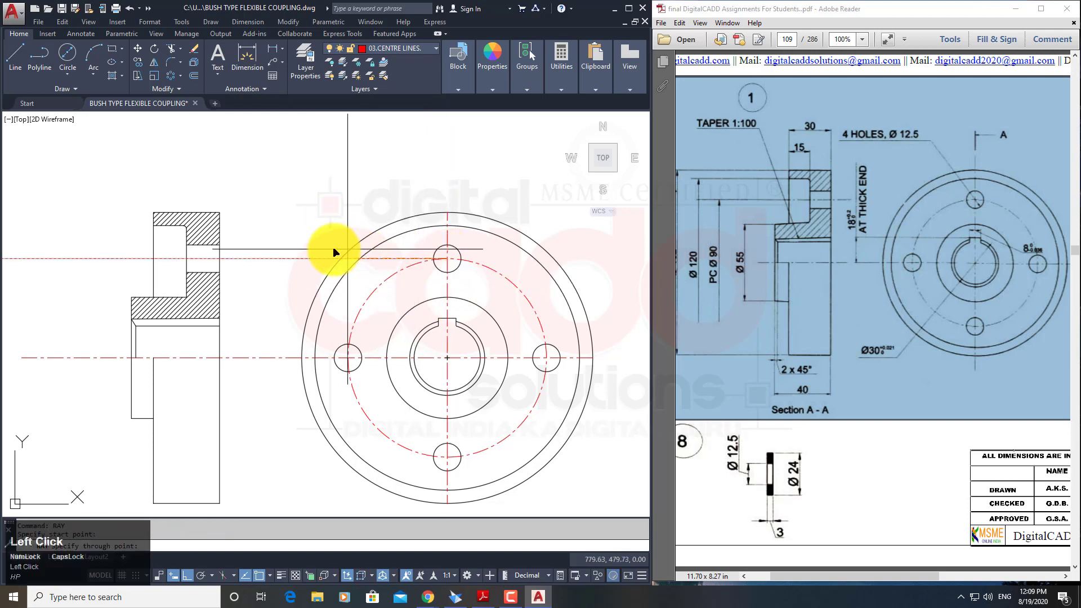
pyautogui.click(307, 251)
pyautogui.press('space')
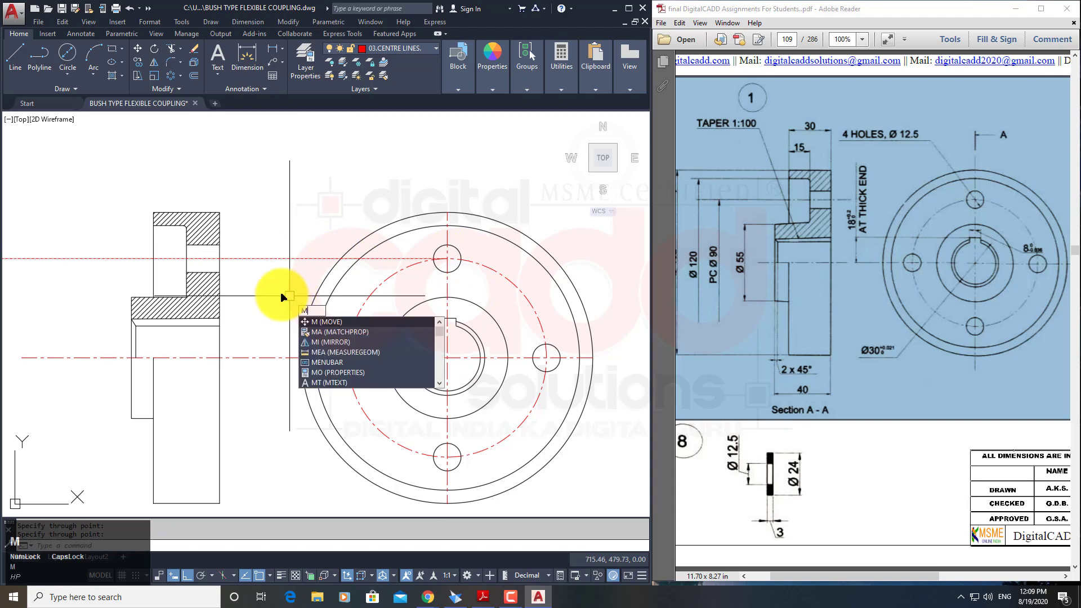
# Match the new ray's properties to the main horizontal centre line.
pyautogui.write('ma')
pyautogui.press('space')
pyautogui.click(254, 357)
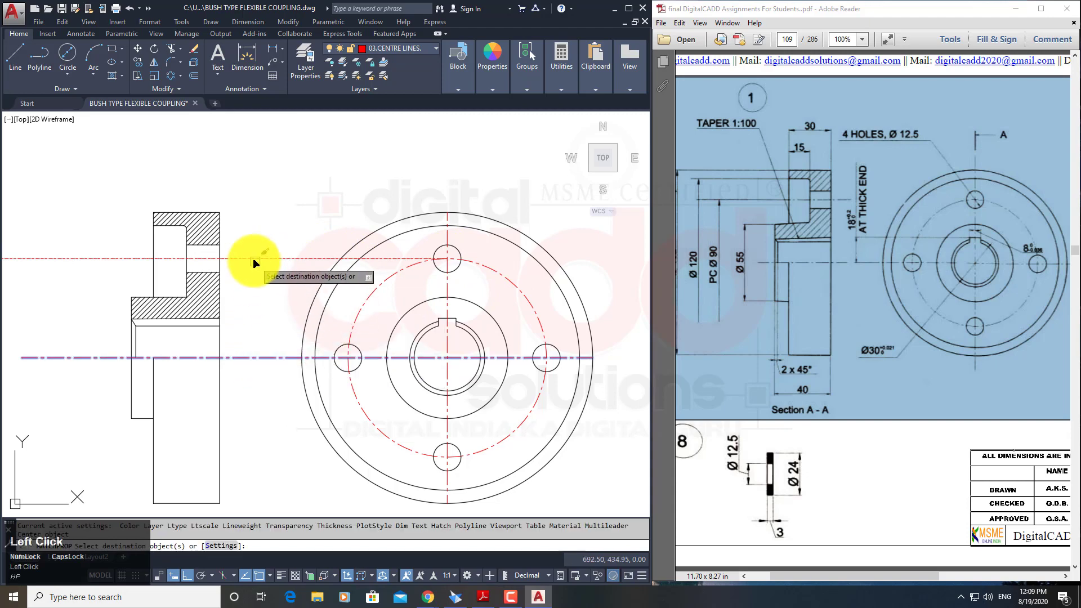
pyautogui.press('space')
# Trim the bolt hole centre line on both sides so it spans only the hole in the section view.
pyautogui.moveTo(228, 318); pyautogui.dragTo(283, 336, button='middle')
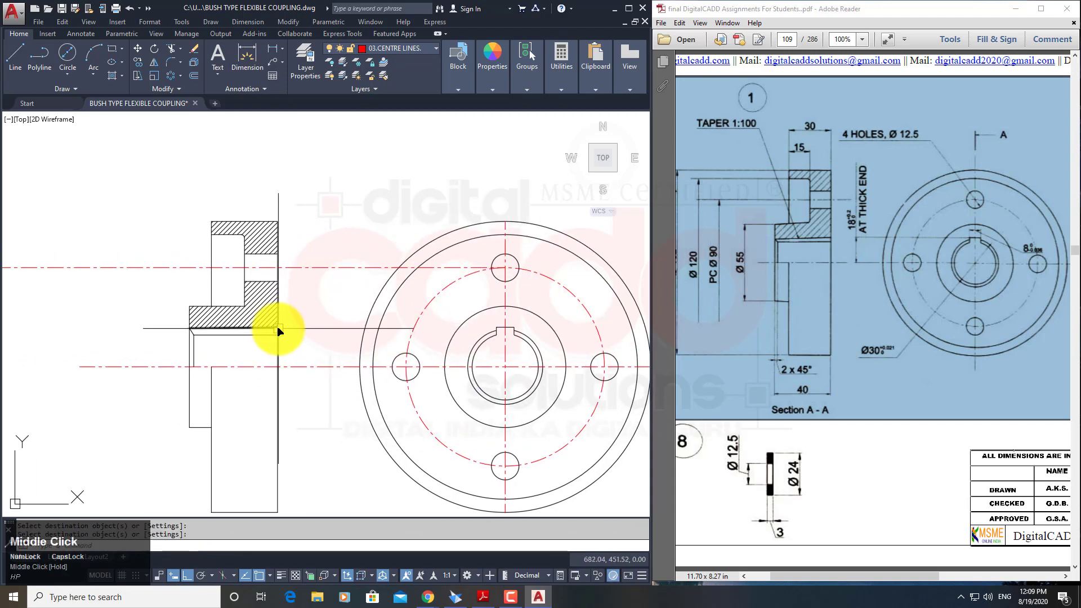
pyautogui.write('tr')
pyautogui.press('space')
pyautogui.click(307, 237)
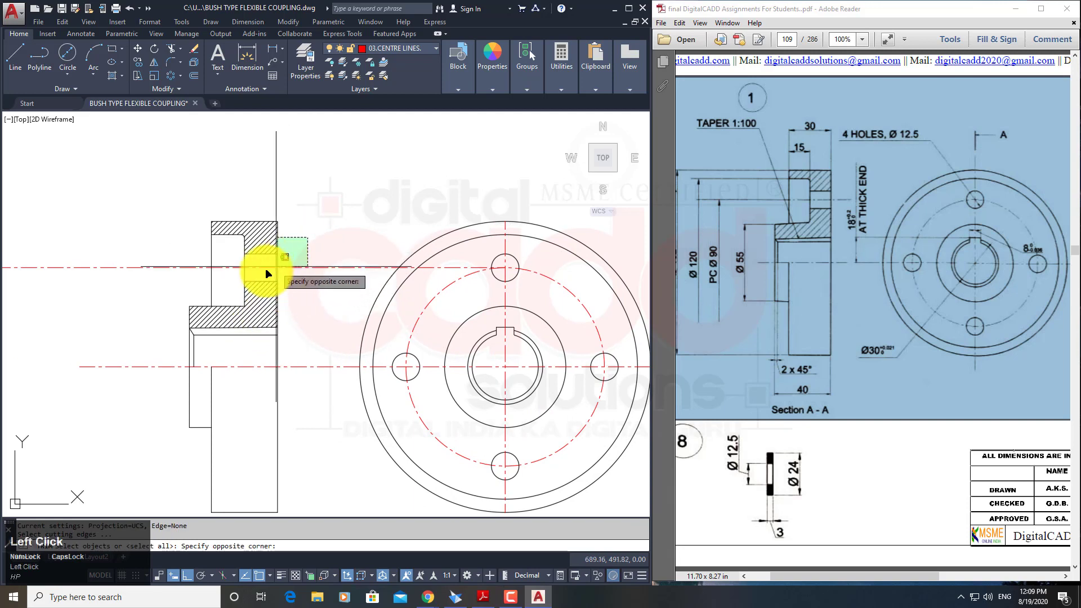
pyautogui.click(230, 289)
pyautogui.press('space')
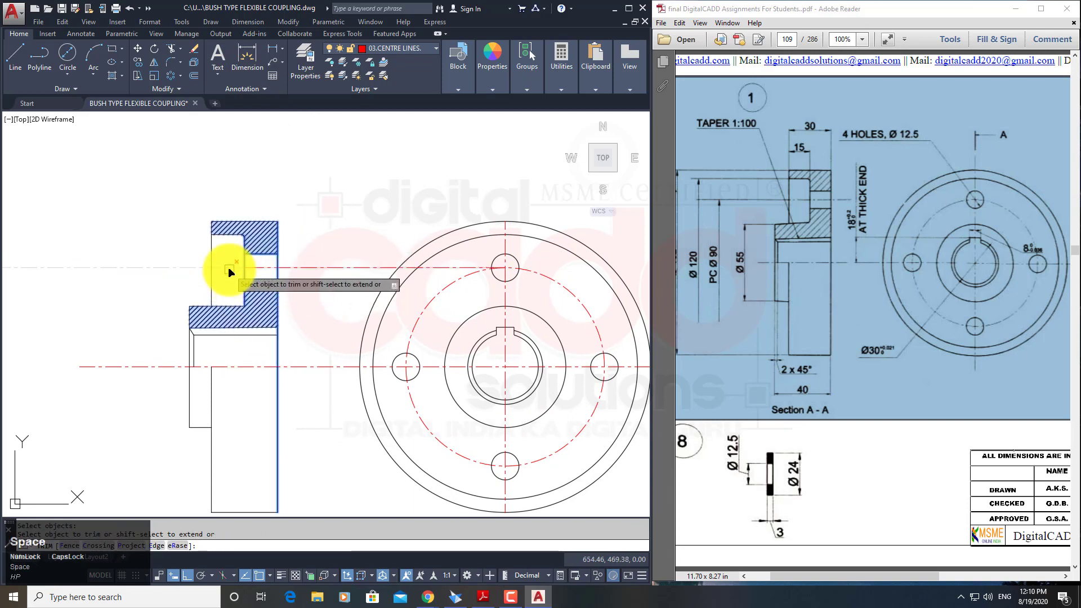
pyautogui.click(230, 268)
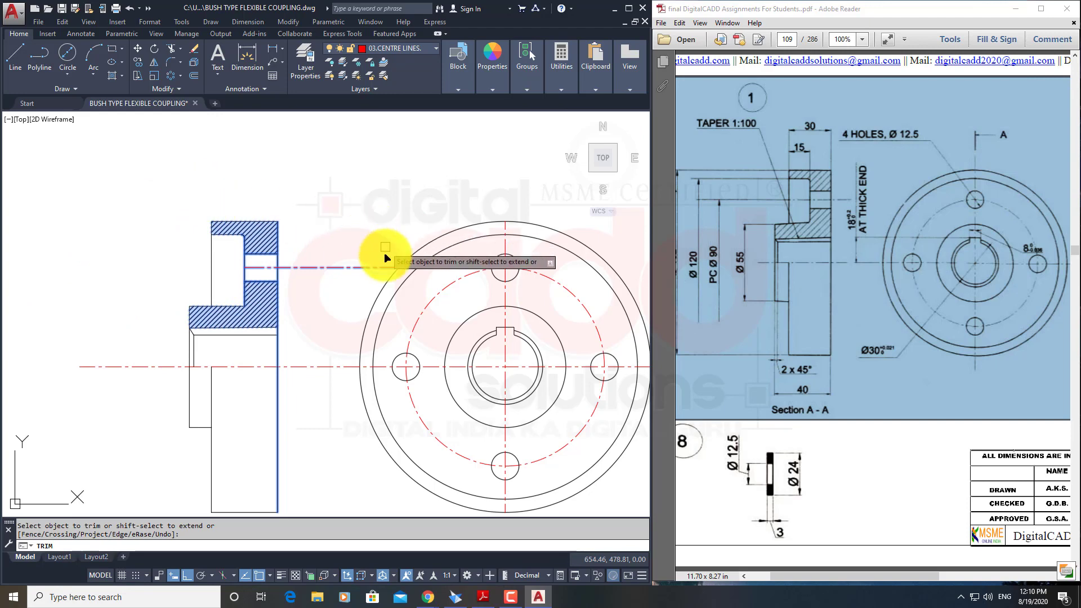
pyautogui.click(358, 268)
pyautogui.press('space')
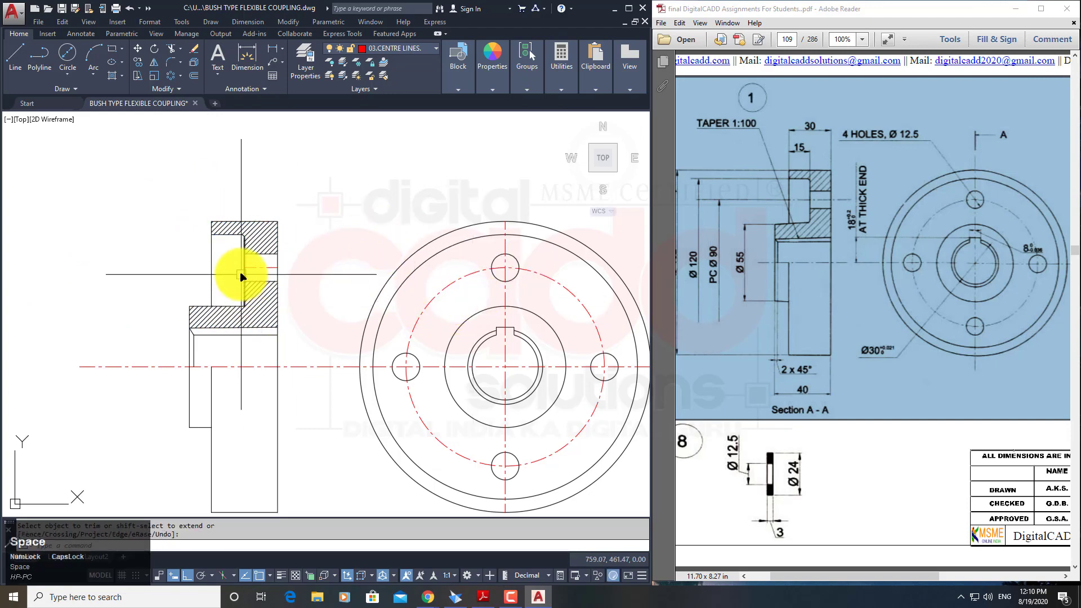
# Stretch both ends of the bolt hole centre line slightly beyond the hole edges in the section view.
pyautogui.scroll(2, 242, 275)
pyautogui.click(255, 265)
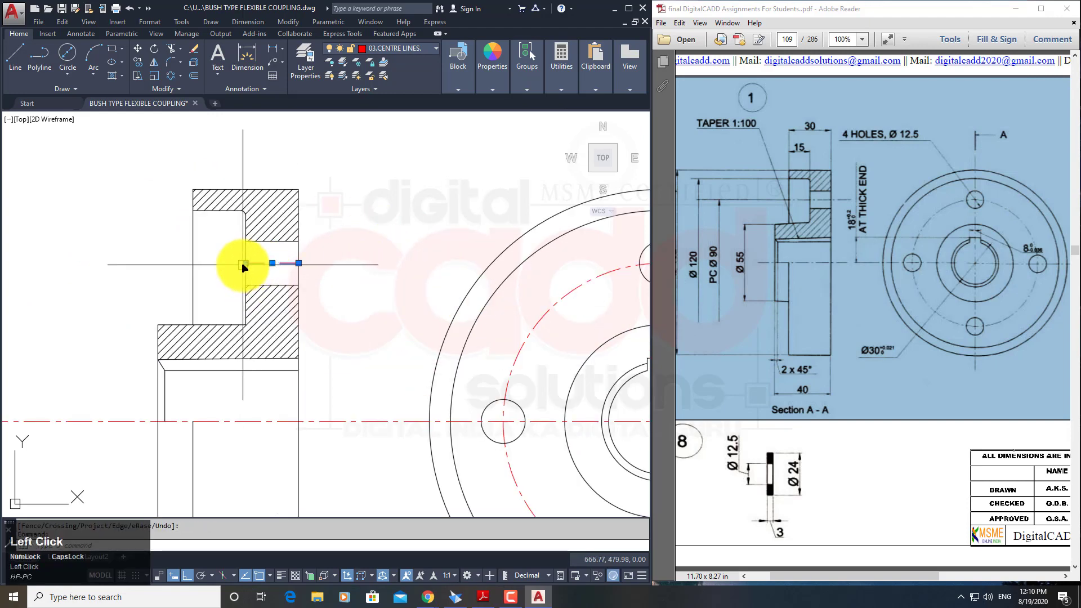
pyautogui.click(246, 264)
pyautogui.click(232, 263)
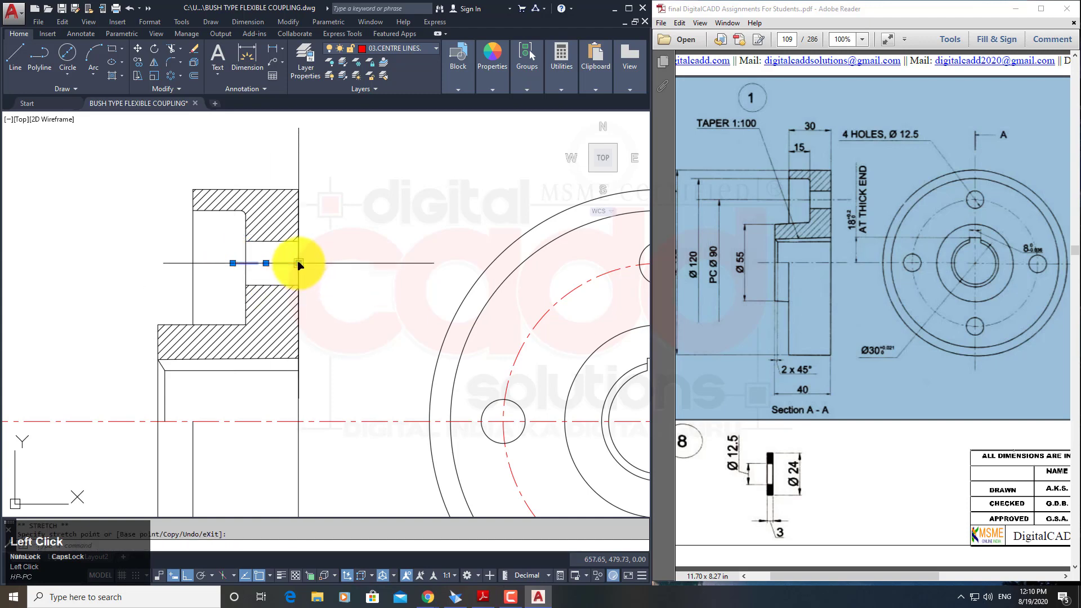
pyautogui.click(298, 263)
pyautogui.click(318, 268)
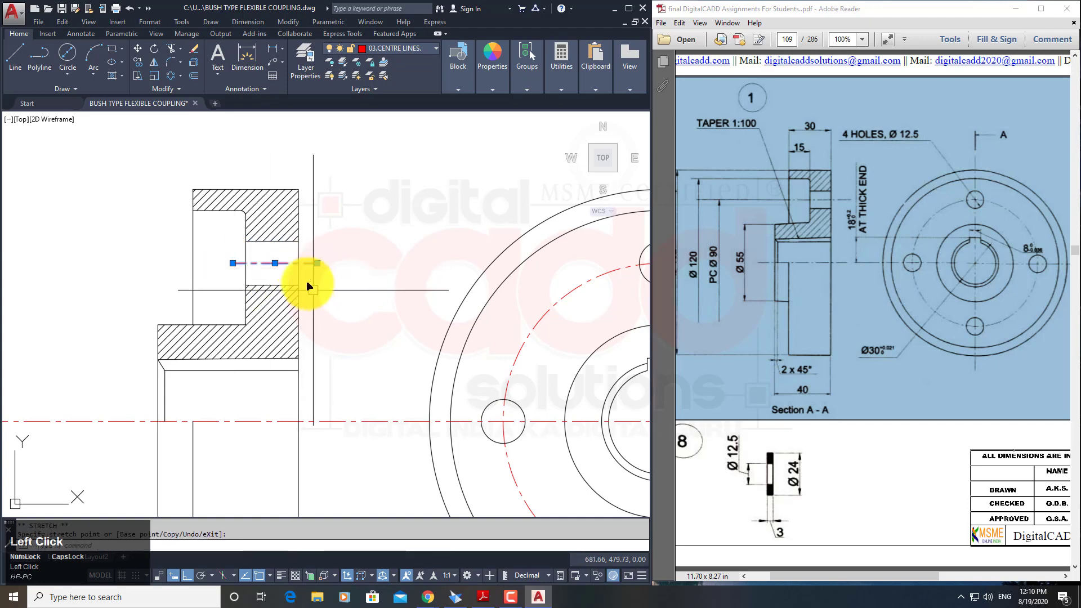
pyautogui.press('Escape')
# Save the drawing and trim the main horizontal centre line between the two views and beyond the hub end.
pyautogui.scroll(-4, 277, 282)
pyautogui.moveTo(321, 305); pyautogui.dragTo(326, 253, button='middle')
pyautogui.keyDown('ctrl'); pyautogui.scroll(2, 252, 264); pyautogui.keyUp('ctrl')
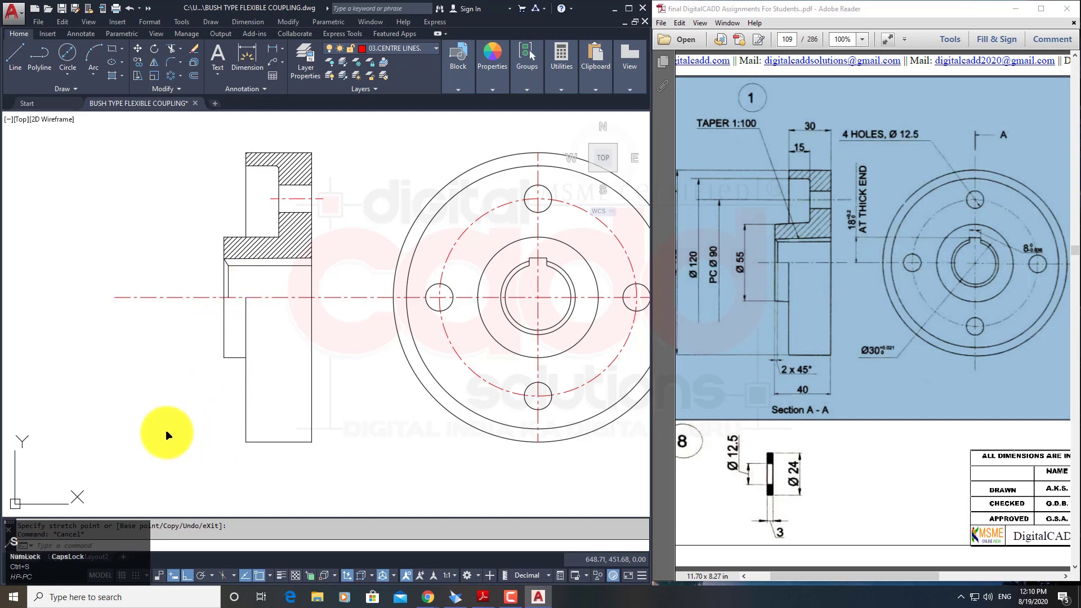
pyautogui.write('TR')
pyautogui.press('space')
pyautogui.press('space')
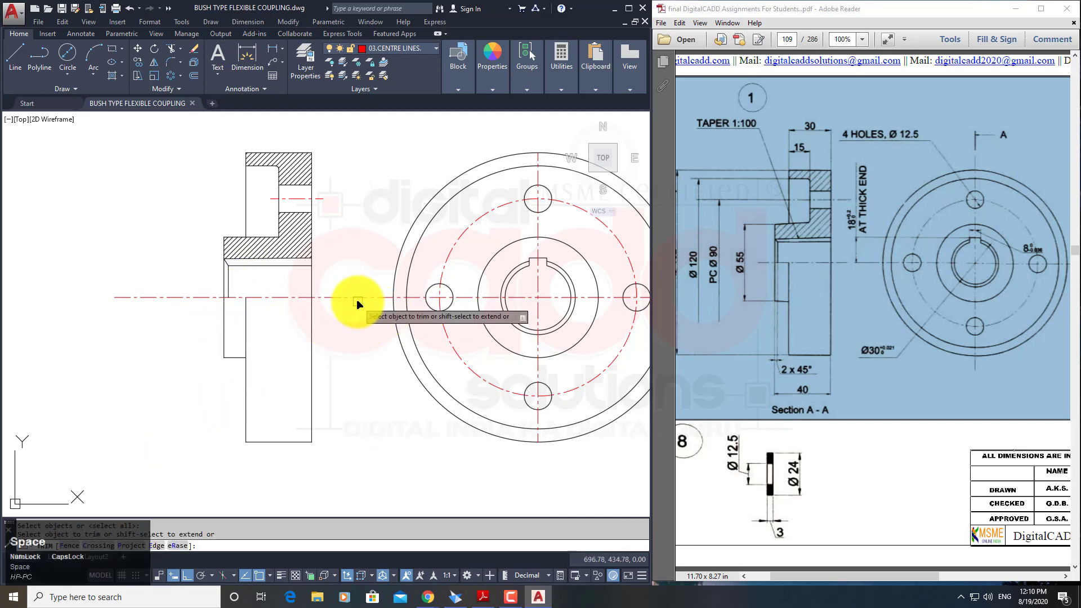
pyautogui.click(358, 299)
pyautogui.click(164, 297)
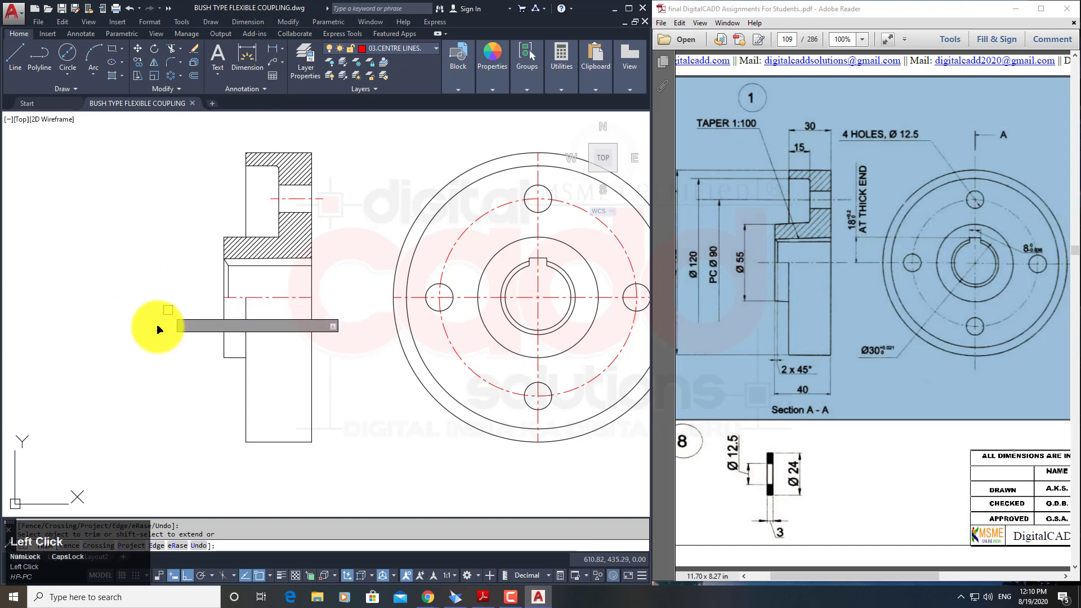
pyautogui.press('space')
# Switch to Adobe Reader and bring the part 2 drawing on page 110 into view.
pyautogui.moveTo(374, 301); pyautogui.dragTo(258, 325, button='middle')
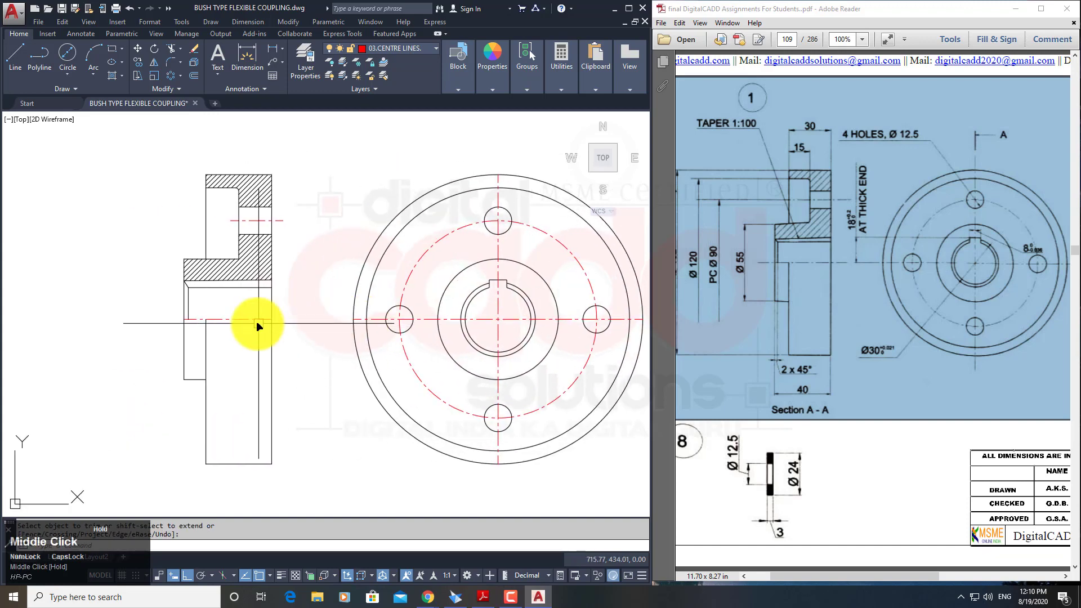
pyautogui.scroll(-4, 312, 323)
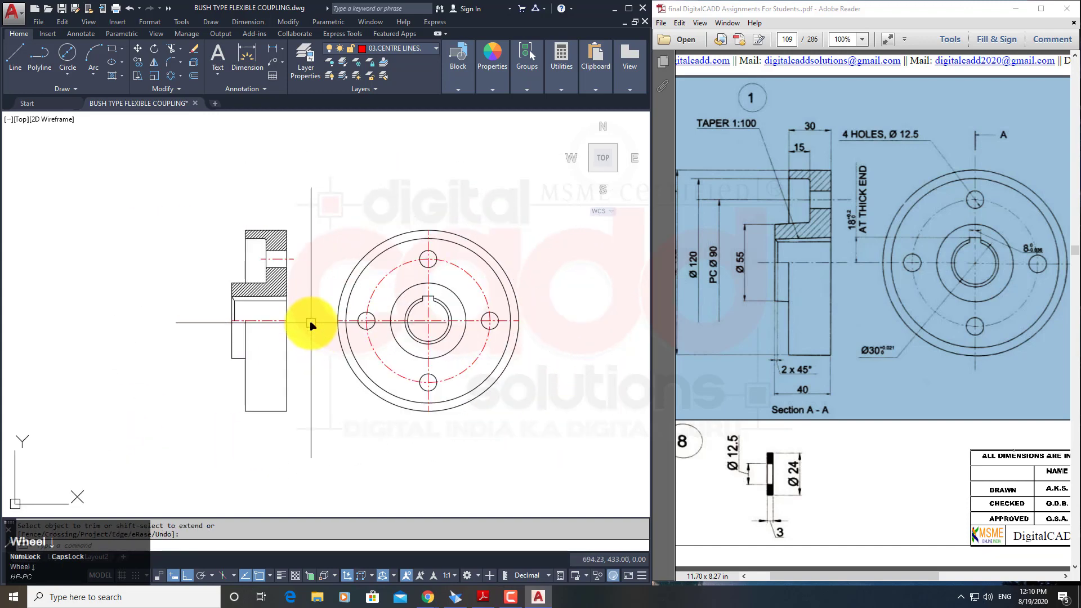
pyautogui.moveTo(292, 376)
pyautogui.mouseDown(button='middle')
pyautogui.moveTo(157, 347)
pyautogui.moveTo(141, 308)
pyautogui.mouseUp(button='middle')
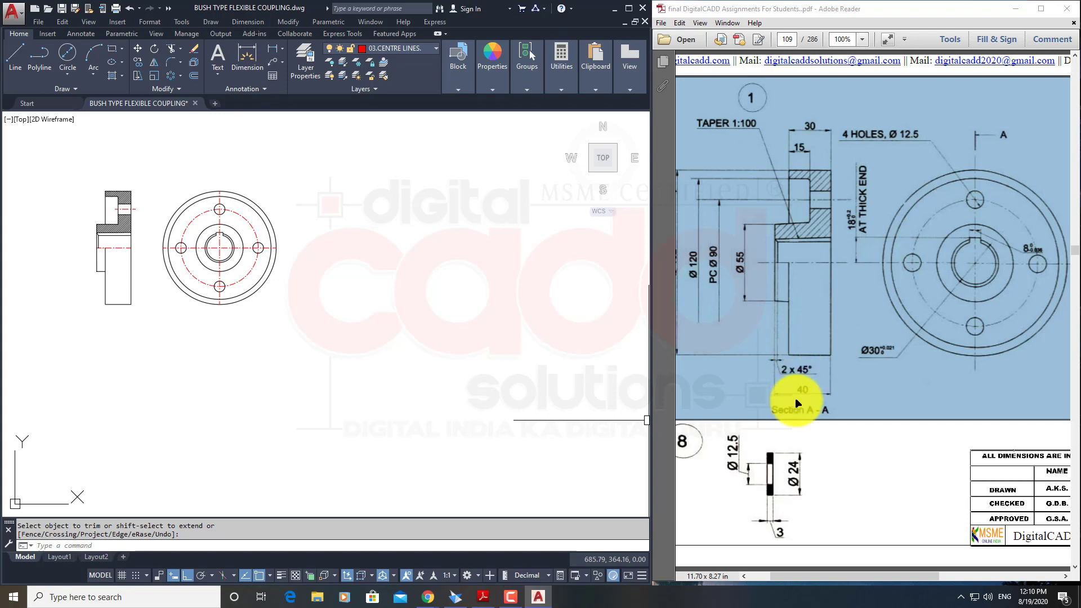
pyautogui.scroll(-1, 805, 402)
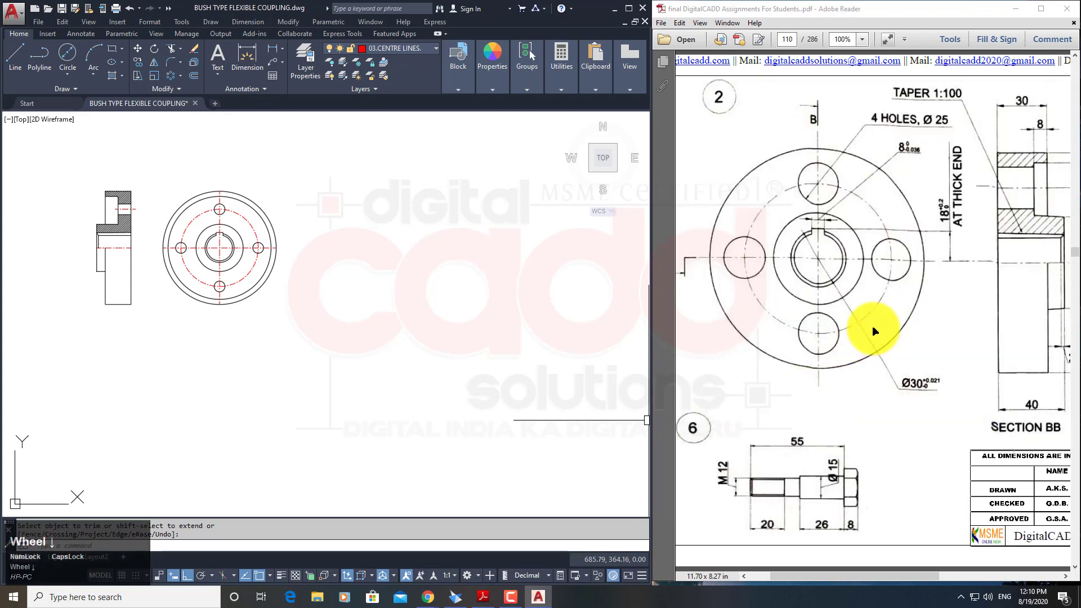
pyautogui.click(839, 366)
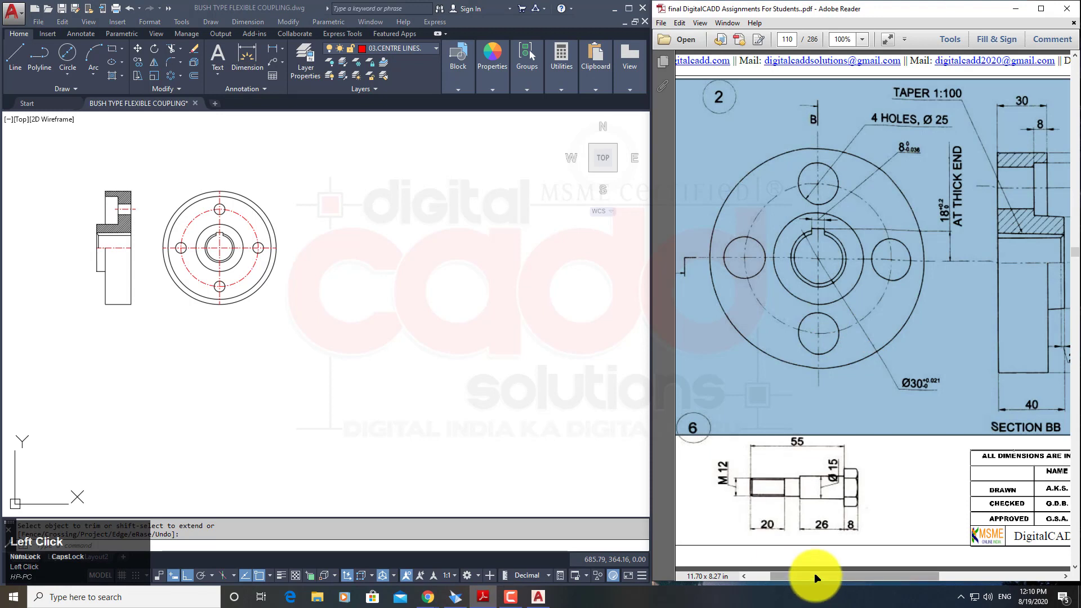
pyautogui.moveTo(818, 578); pyautogui.dragTo(828, 580)
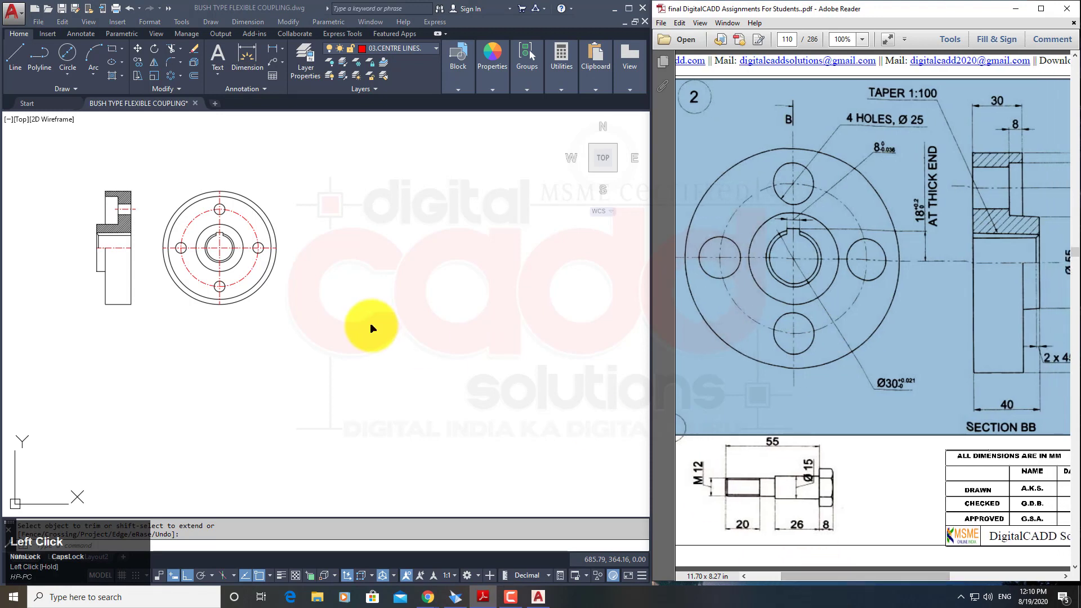
# Switch back to AutoCAD and copy both part 1 views horizontally about 299 mm to the right.
pyautogui.click(368, 338)
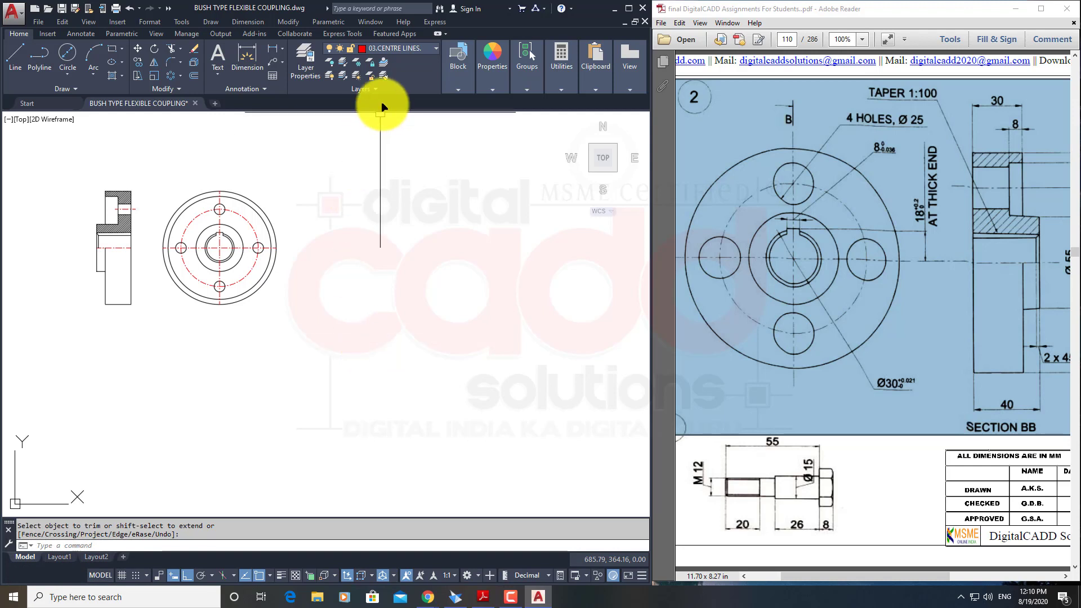
pyautogui.click(325, 141)
pyautogui.click(64, 369)
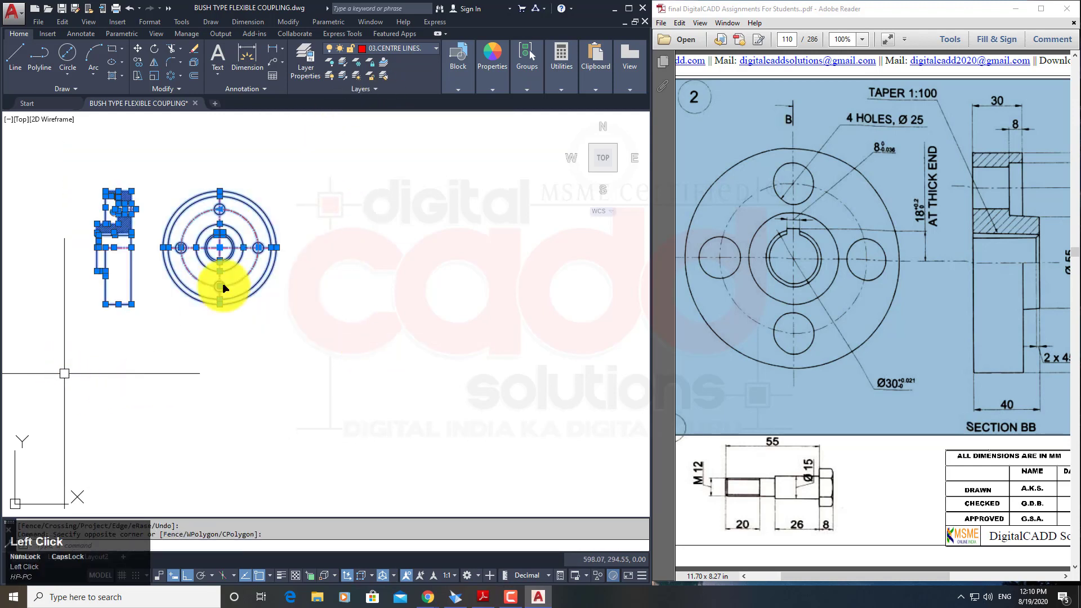
pyautogui.click(141, 61)
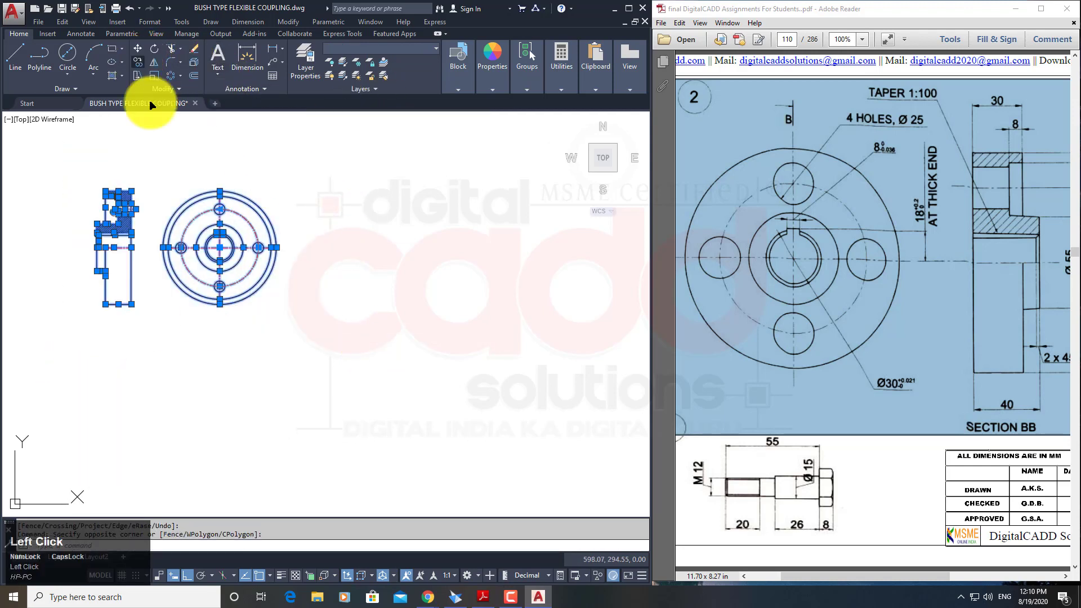
pyautogui.click(121, 382)
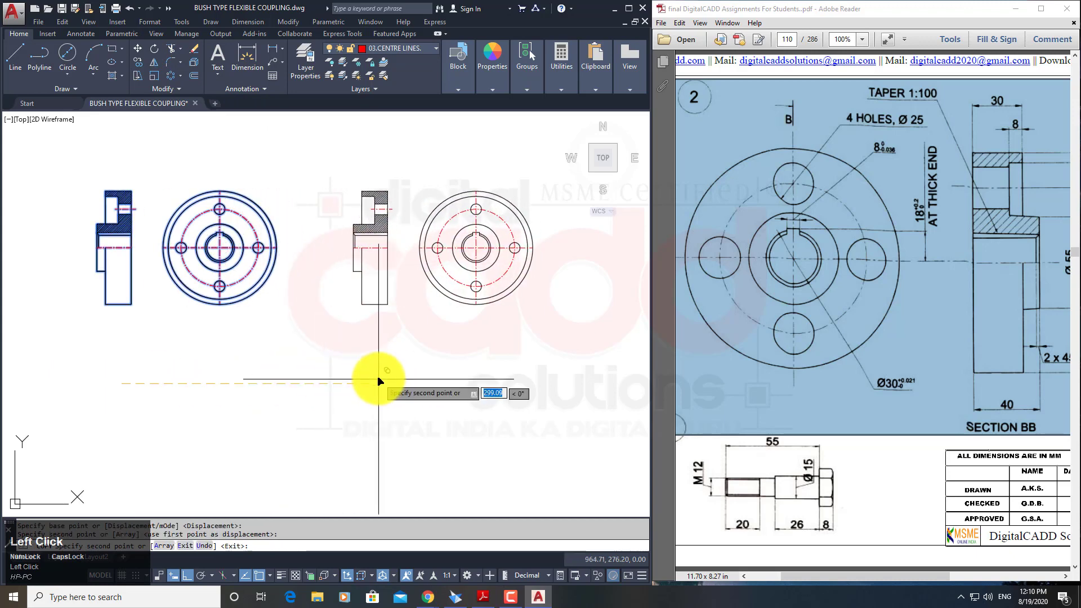
pyautogui.click(379, 394)
pyautogui.press('space')
# Mirror the copied section view about the copied front view's vertical centre line, erasing the source objects.
pyautogui.moveTo(423, 374)
pyautogui.mouseDown(button='middle')
pyautogui.moveTo(410, 357)
pyautogui.moveTo(334, 370)
pyautogui.mouseUp(button='middle')
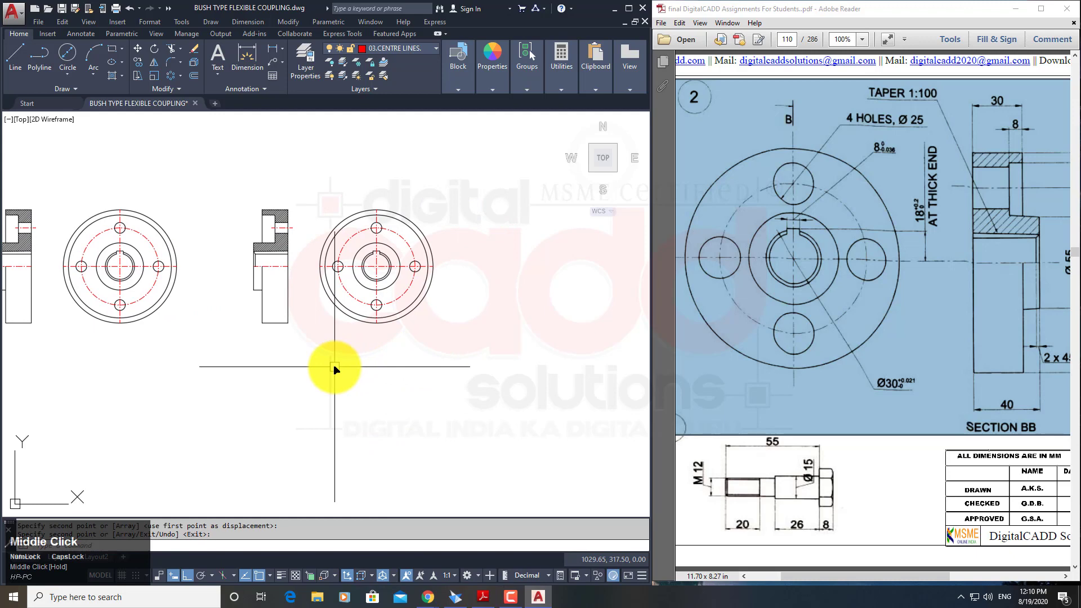
pyautogui.scroll(2, 307, 270)
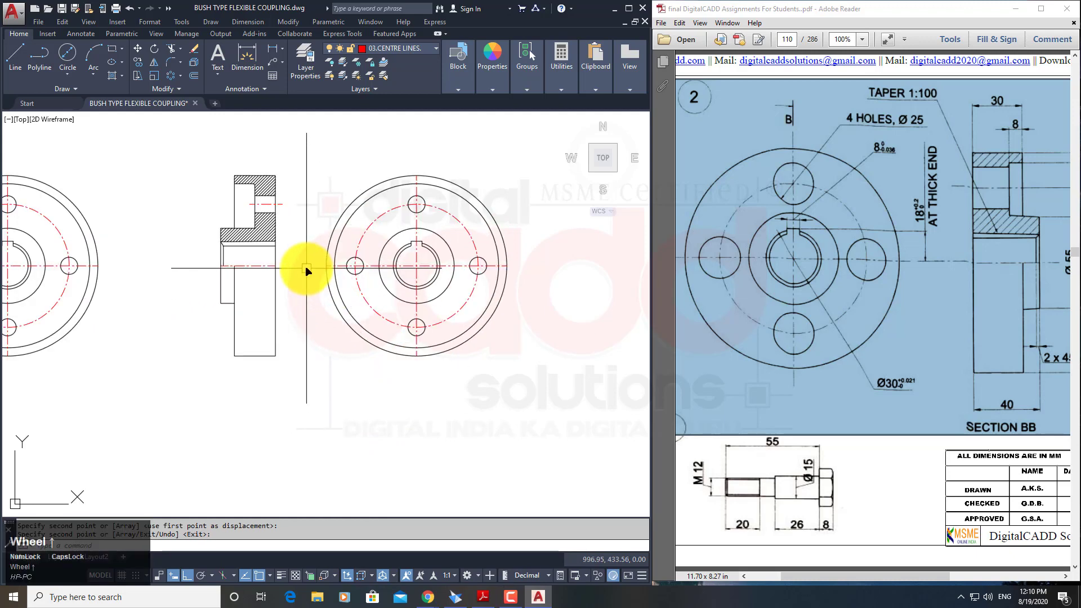
pyautogui.moveTo(307, 270); pyautogui.dragTo(268, 282, button='middle')
pyautogui.click(256, 158)
pyautogui.click(149, 428)
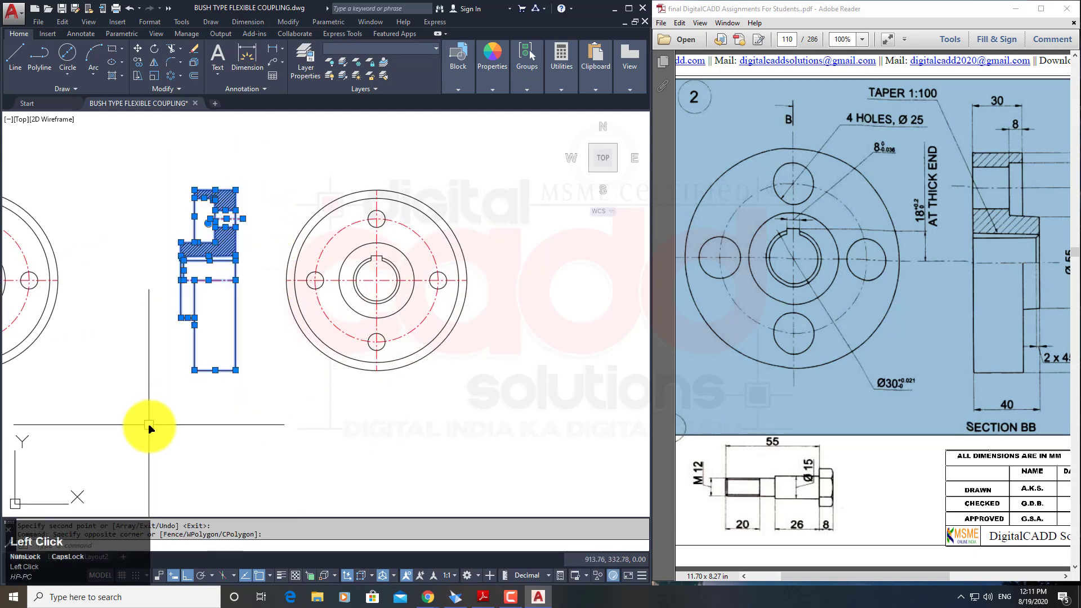
pyautogui.click(153, 62)
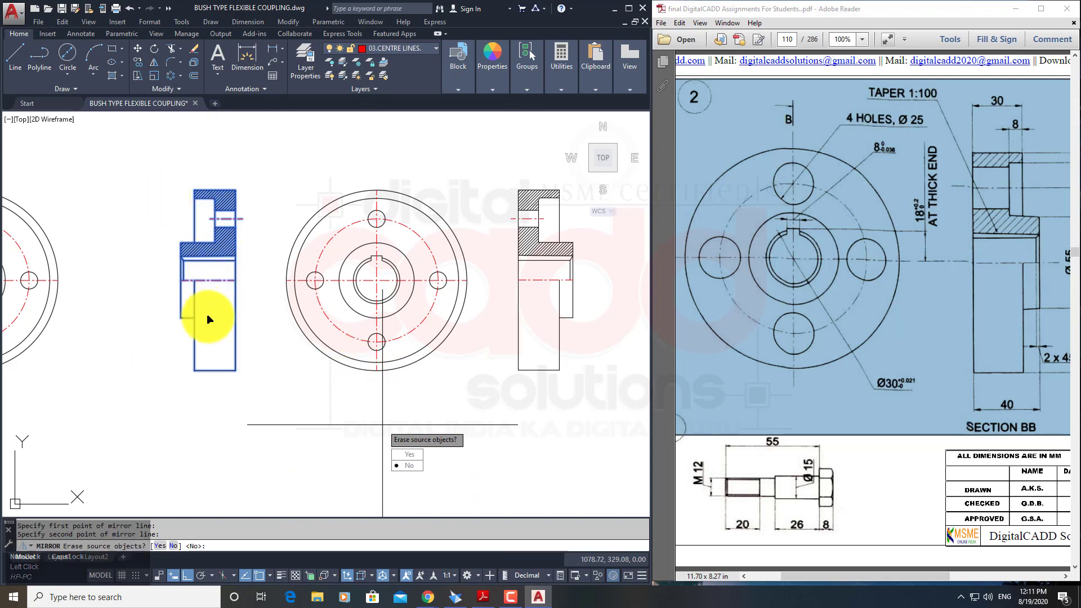
pyautogui.click(417, 455)
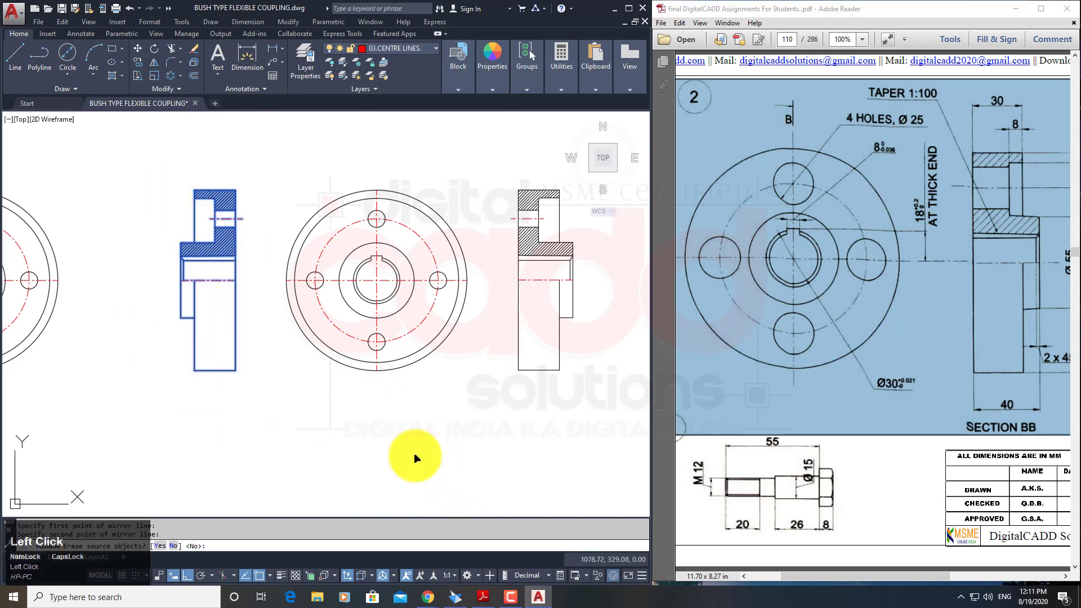
pyautogui.moveTo(430, 335)
pyautogui.mouseDown(button='middle')
pyautogui.moveTo(363, 346)
pyautogui.moveTo(317, 371)
pyautogui.mouseUp(button='middle')
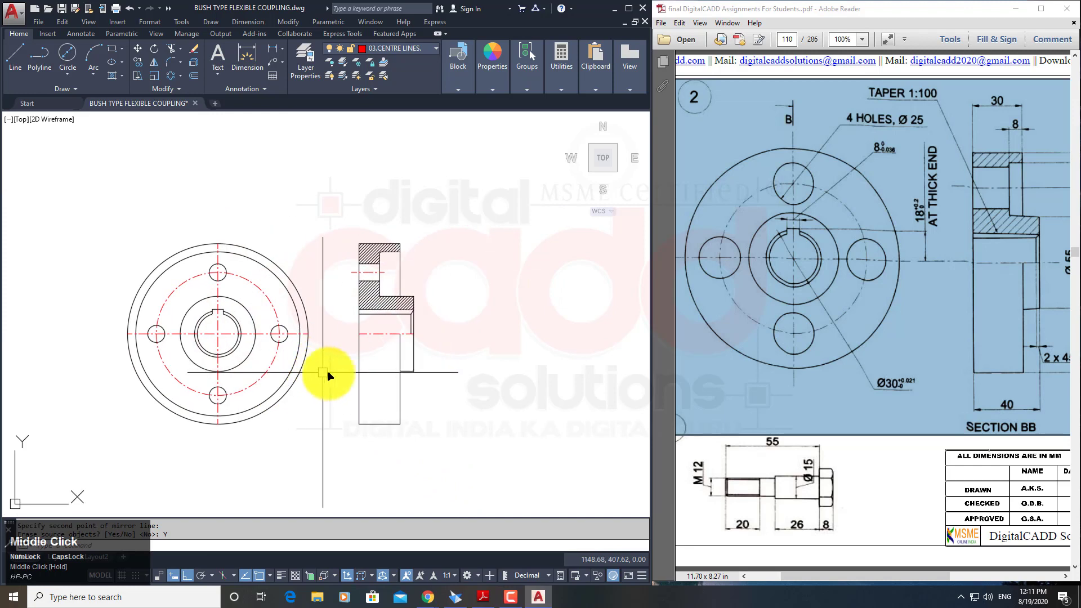
pyautogui.scroll(2, 336, 376)
pyautogui.moveTo(468, 429)
pyautogui.mouseDown(button='middle')
pyautogui.moveTo(468, 398)
pyautogui.moveTo(468, 418)
pyautogui.mouseUp(button='middle')
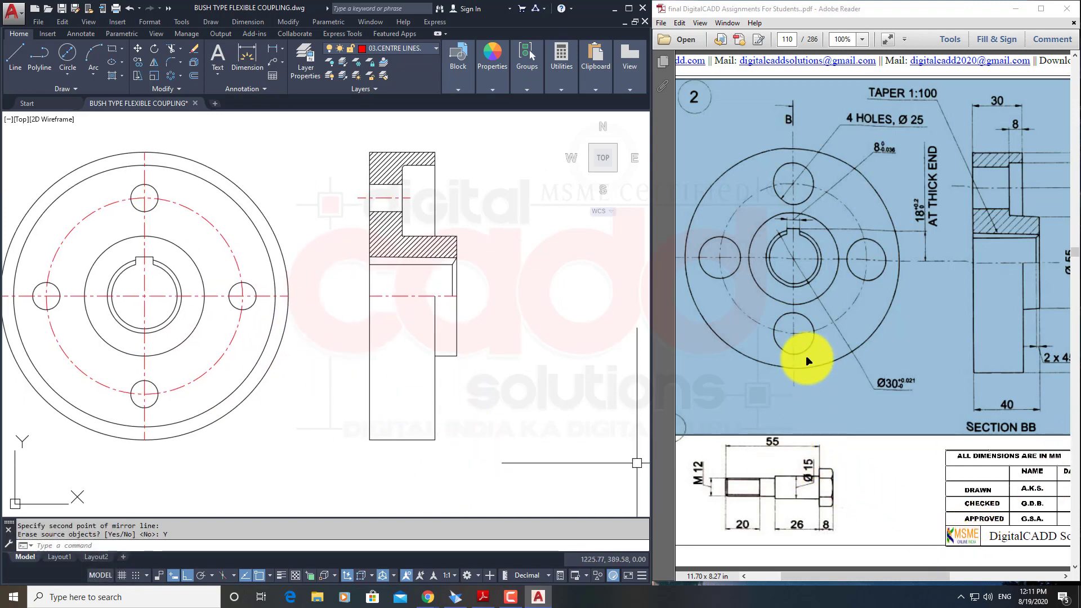
pyautogui.moveTo(797, 440); pyautogui.dragTo(797, 434, button='middle')
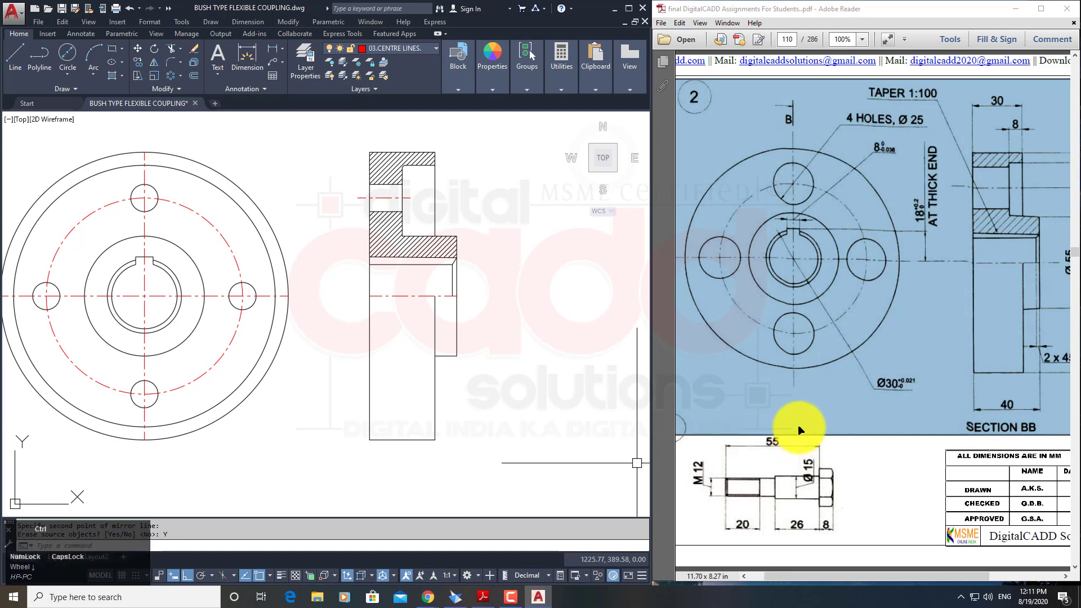
pyautogui.keyDown('ctrl'); pyautogui.scroll(-1, 799, 429); pyautogui.keyUp('ctrl')
pyautogui.keyDown('ctrl'); pyautogui.scroll(1, 794, 215); pyautogui.keyUp('ctrl')
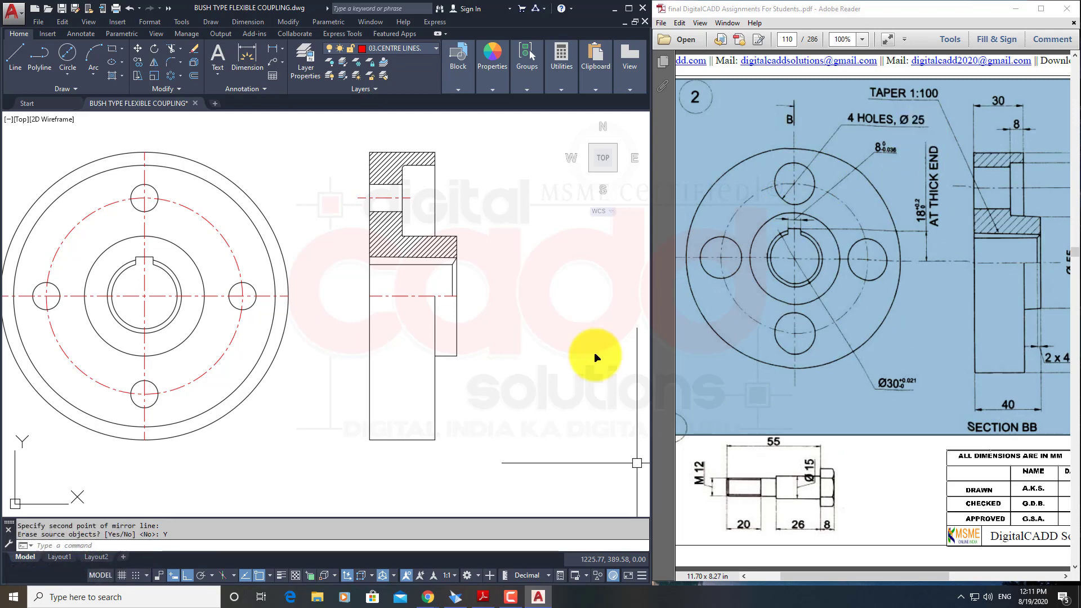
pyautogui.click(249, 309)
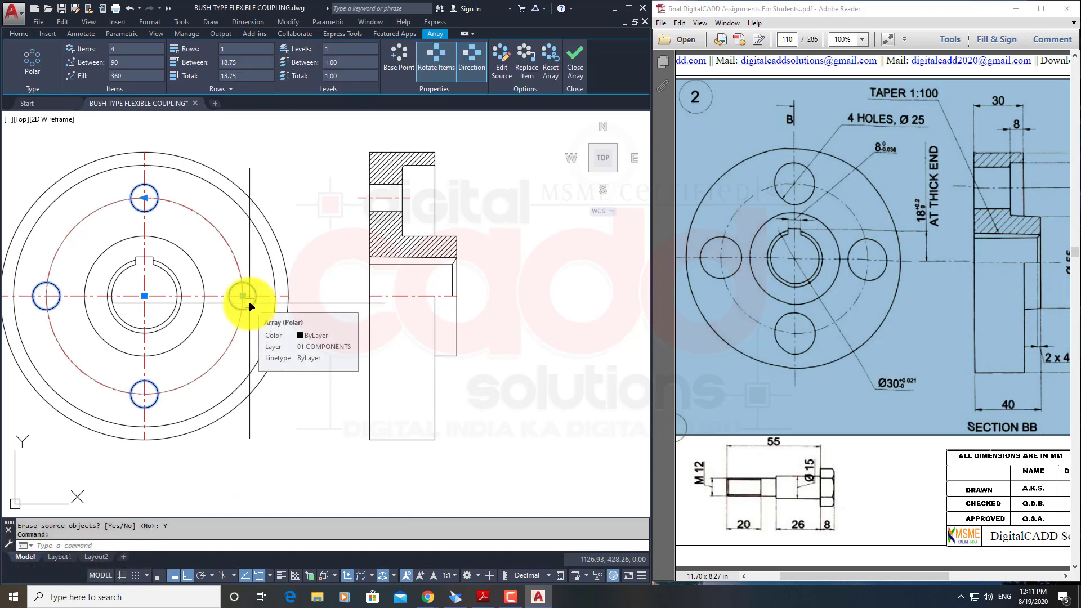
pyautogui.click(249, 306)
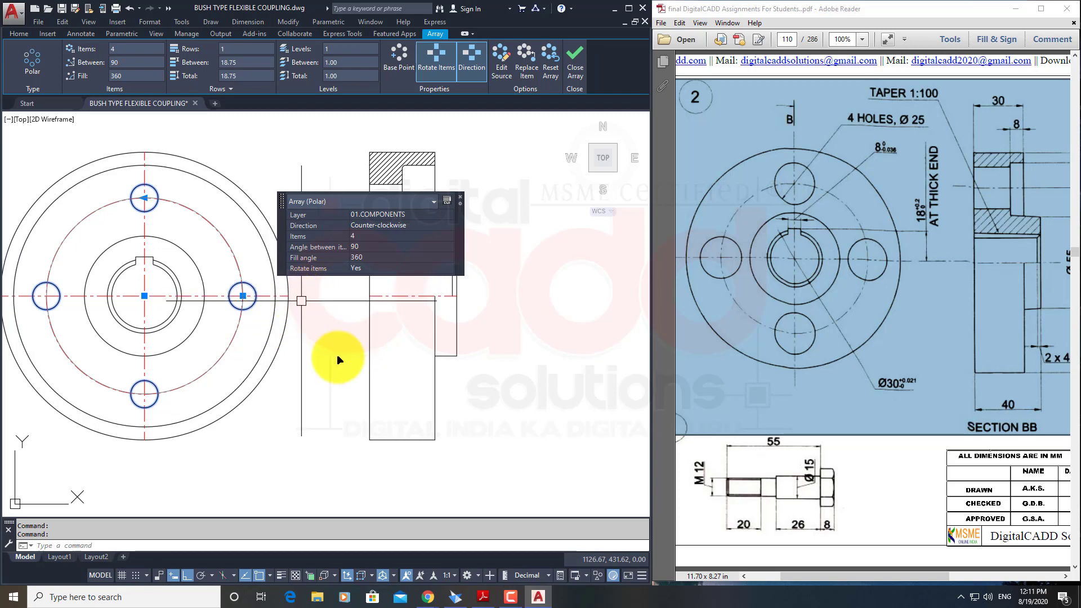
pyautogui.press('Escape')
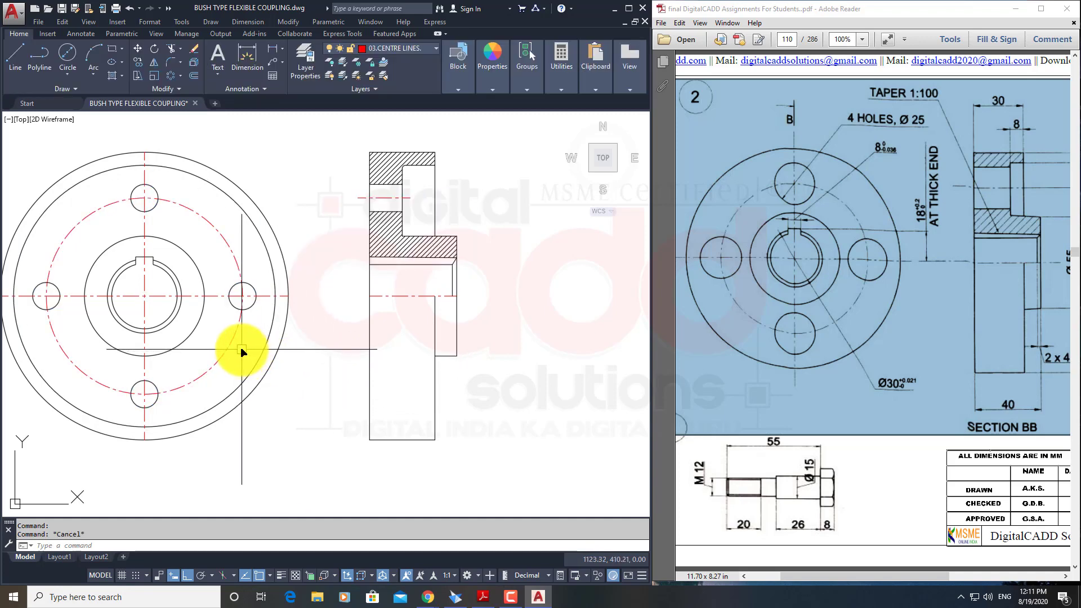
# Open the source circle of the copied front view's four-hole polar array for in-place editing.
pyautogui.click(252, 307)
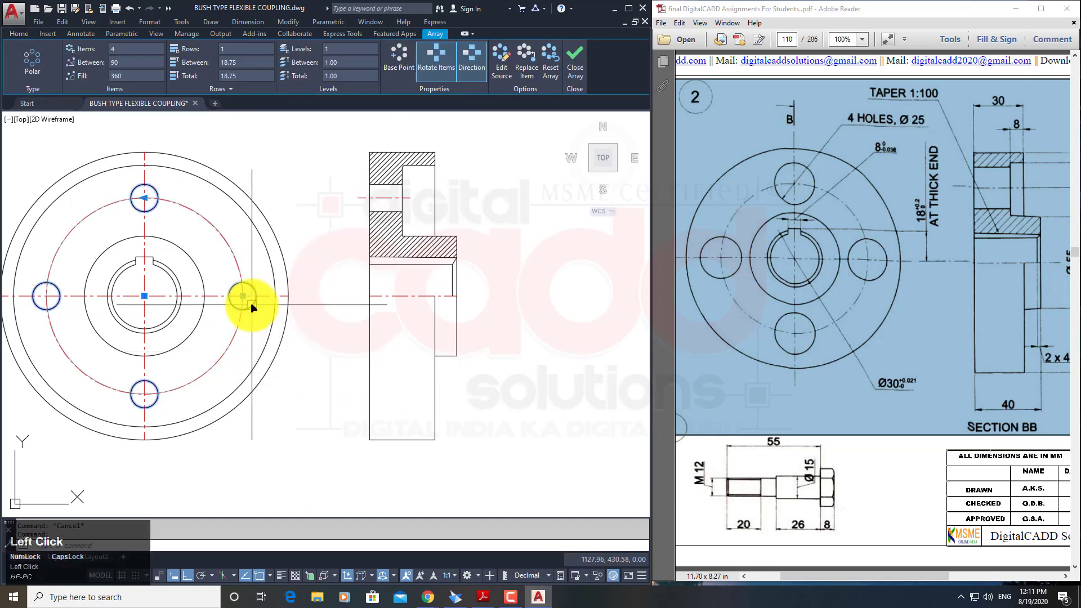
pyautogui.rightClick(252, 307)
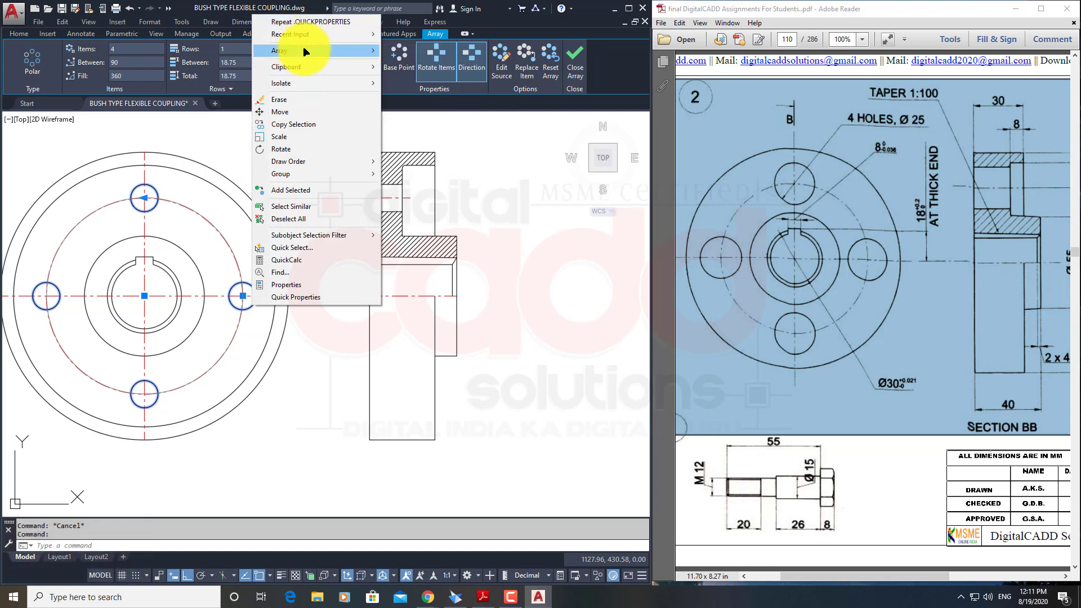
pyautogui.moveTo(302, 50)
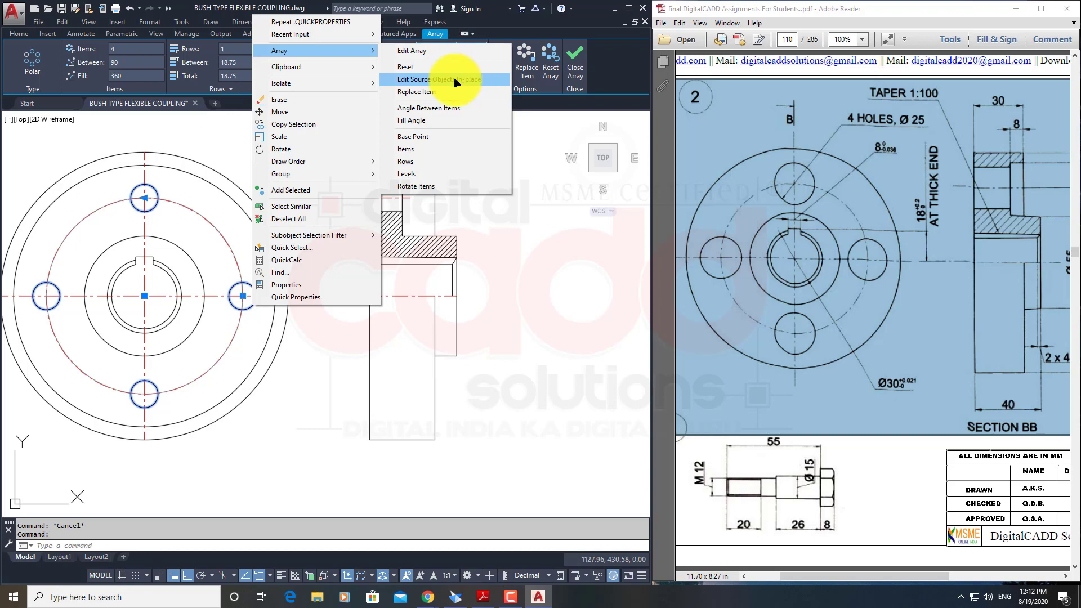
pyautogui.click(479, 83)
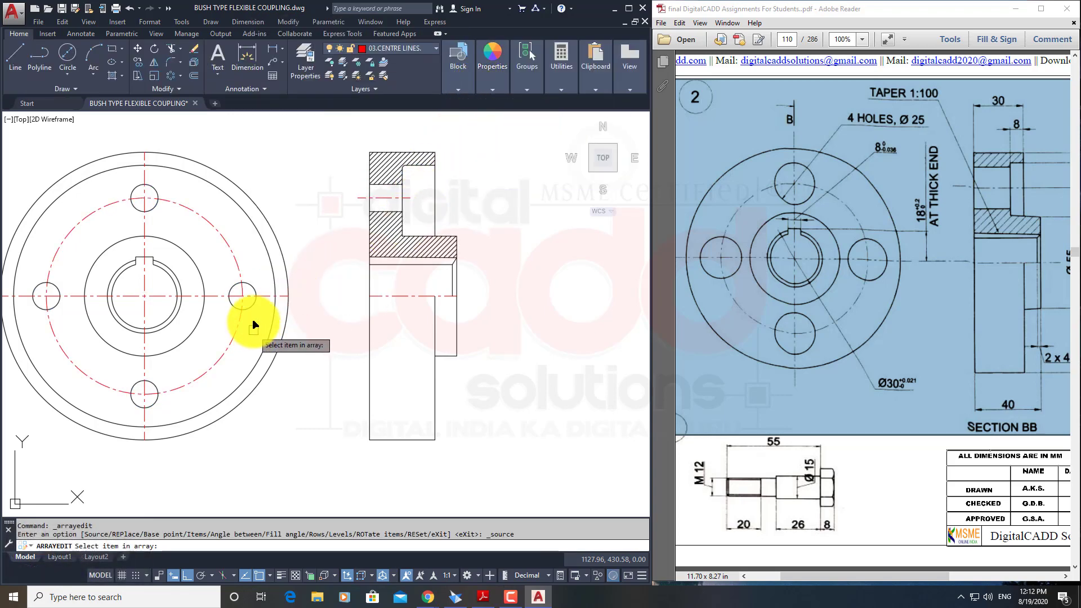
pyautogui.click(251, 312)
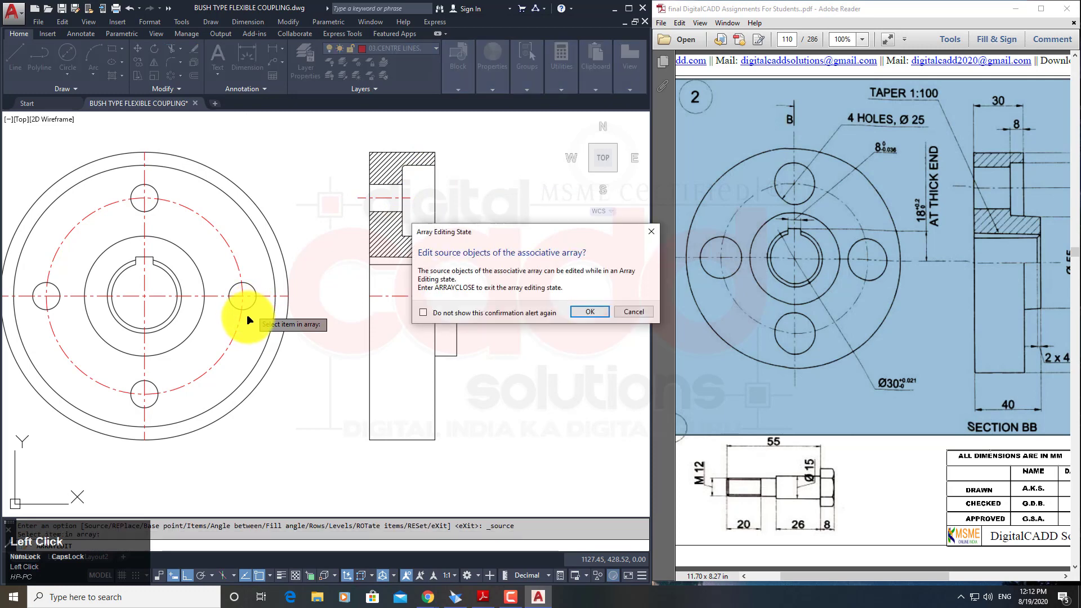
pyautogui.click(600, 313)
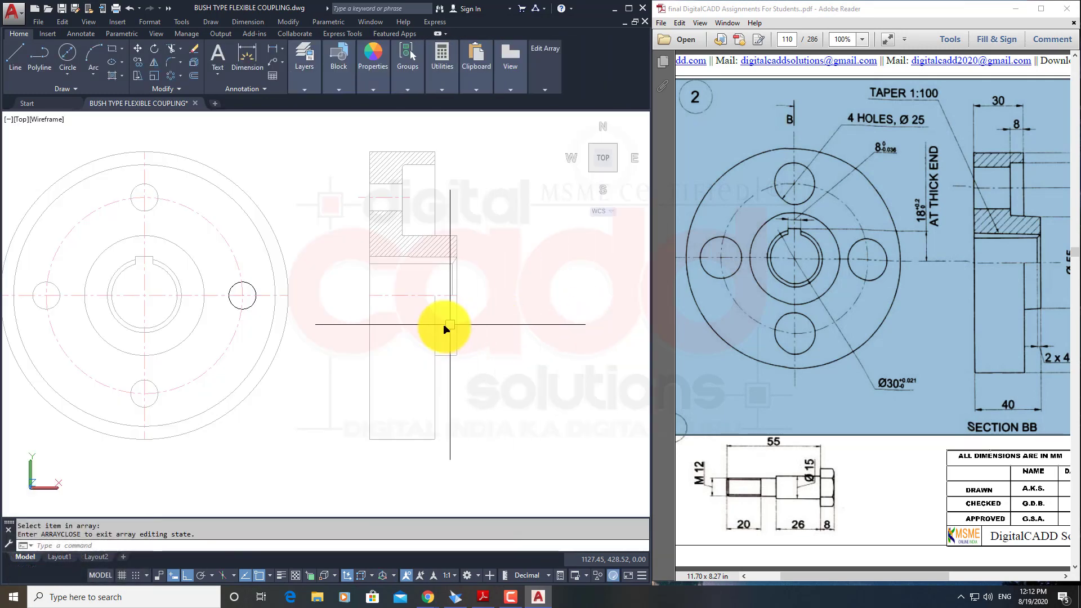
# Set the diameter of the array's source hole circle to 25 and deselect it.
pyautogui.click(255, 306)
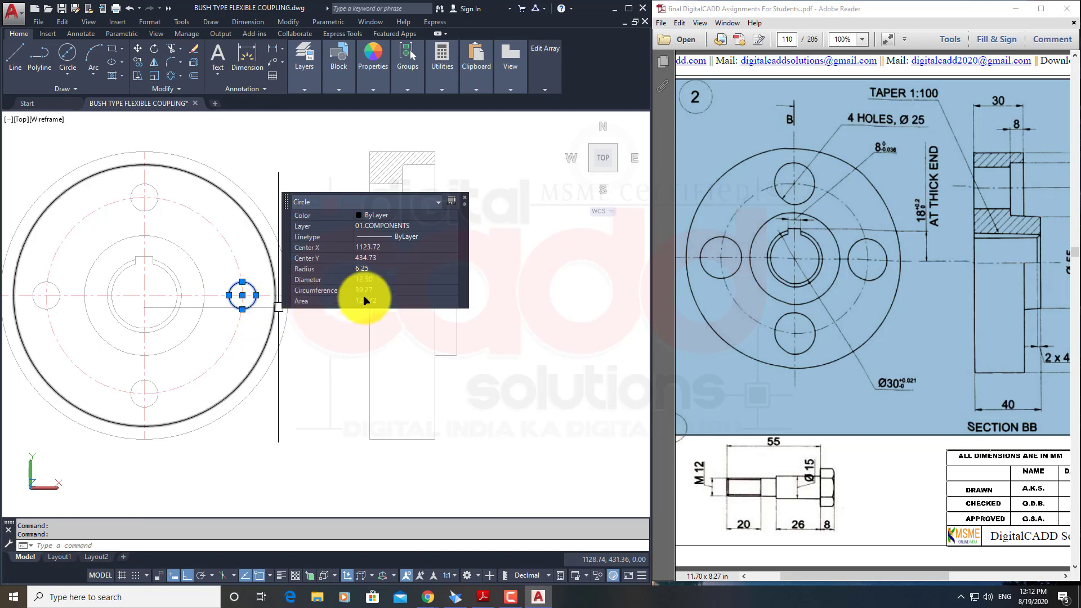
pyautogui.click(386, 280)
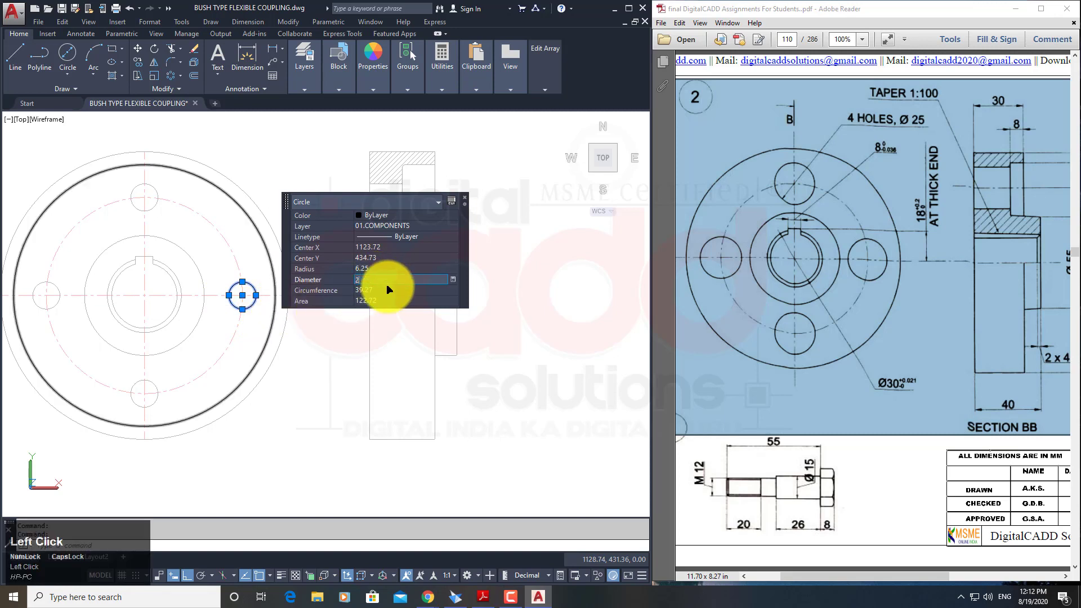
pyautogui.write('25')
pyautogui.press('Return')
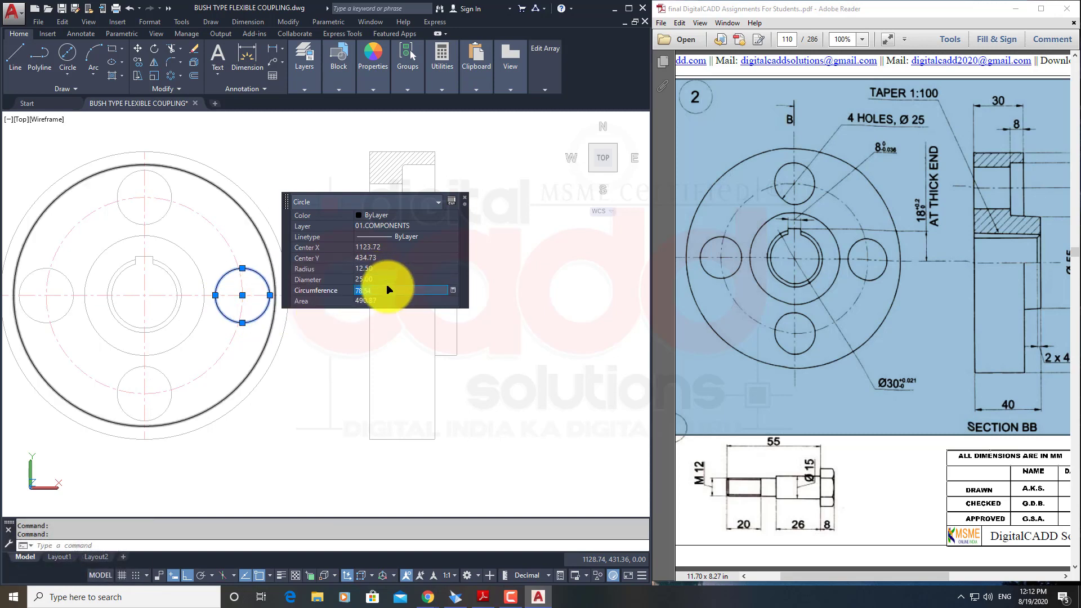
pyautogui.click(467, 197)
pyautogui.press('Escape')
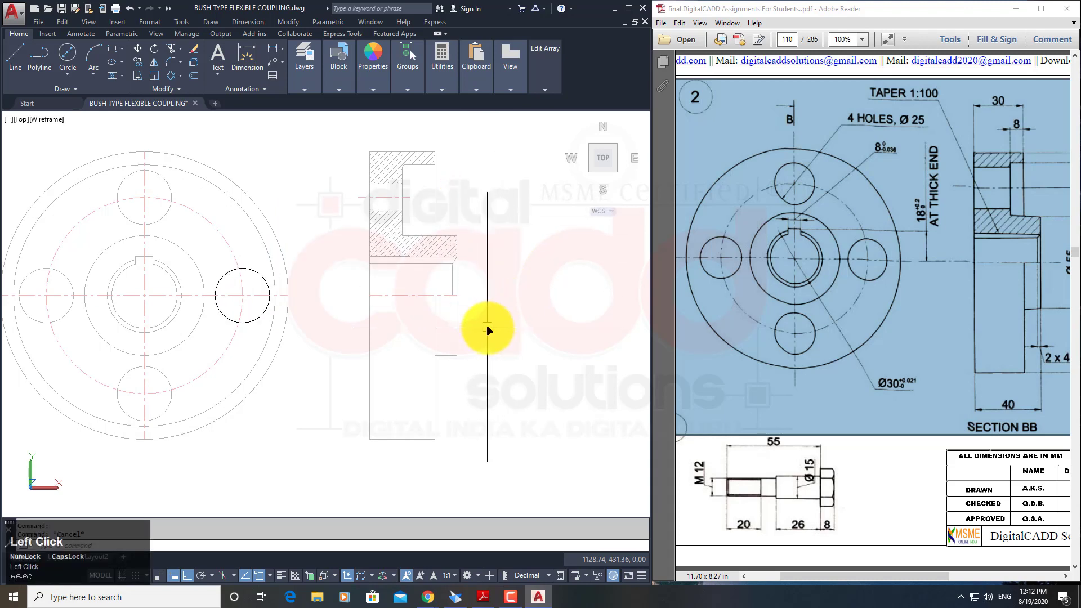
# Save the changes to the bolt-hole array and leave the array editing state.
pyautogui.scroll(-2, 487, 329)
pyautogui.moveTo(475, 325); pyautogui.dragTo(420, 321, button='middle')
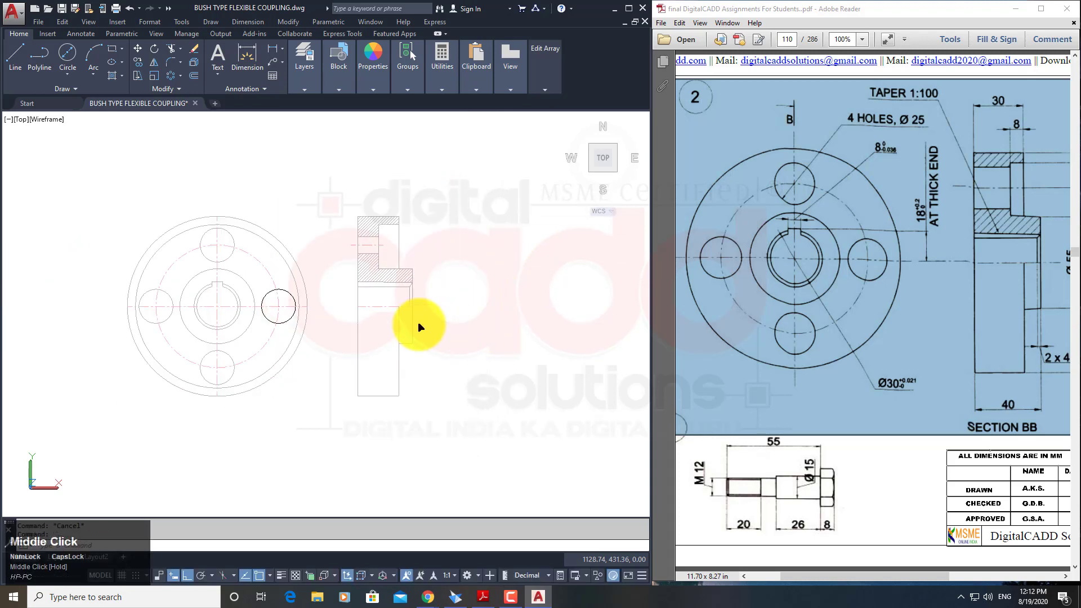
pyautogui.moveTo(545, 89)
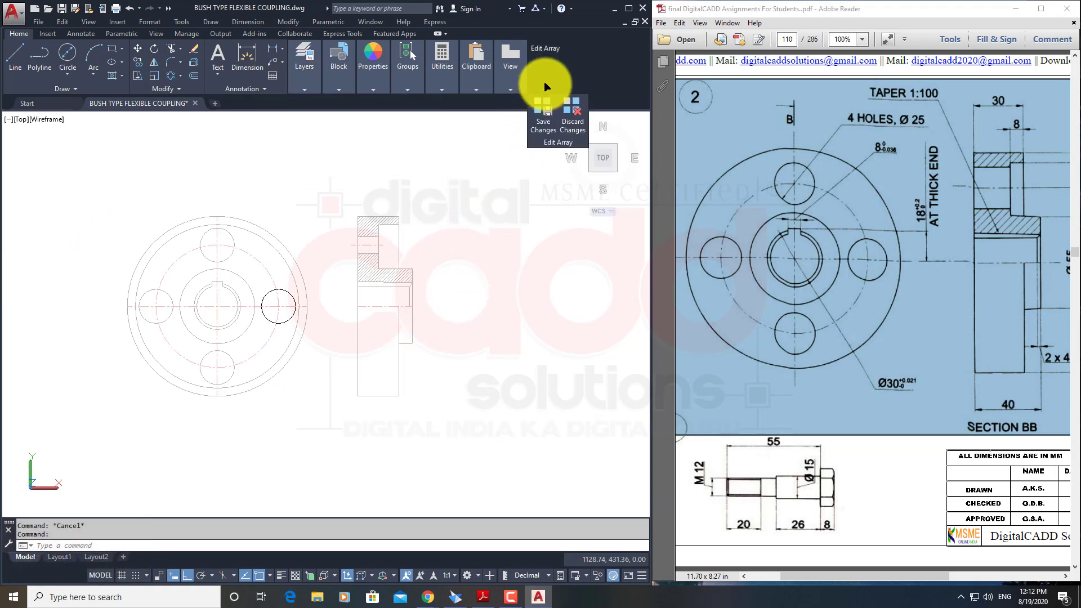
pyautogui.click(544, 113)
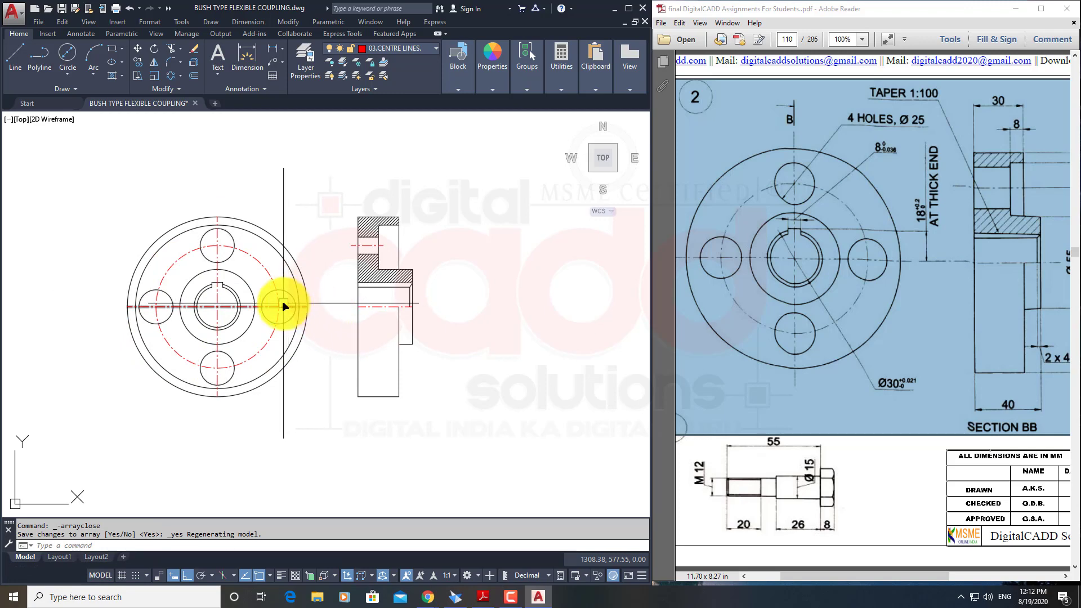
pyautogui.scroll(2, 302, 307)
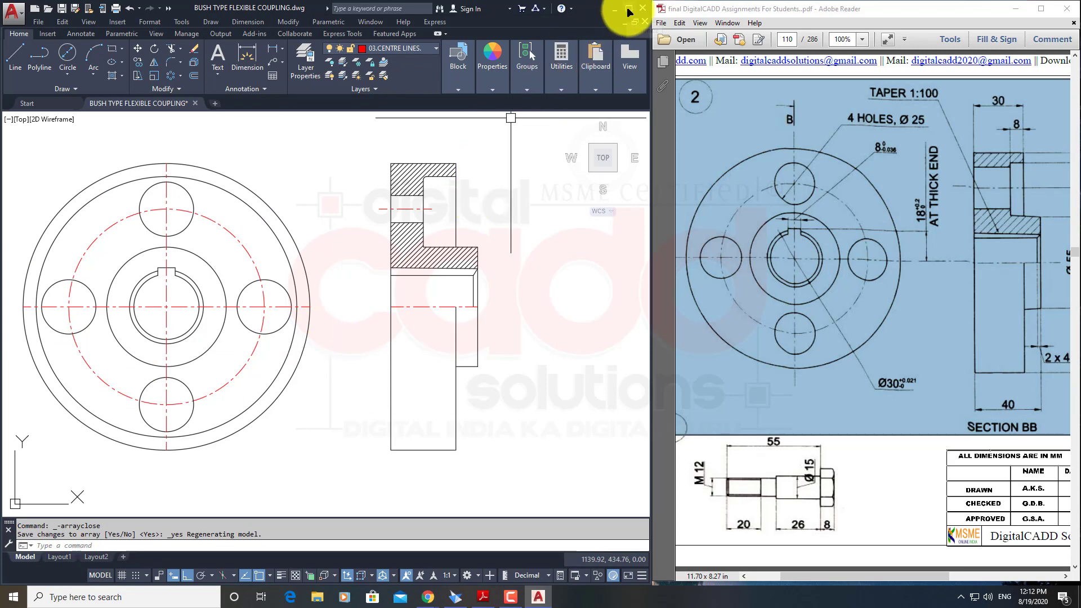
# Undo the bolt-hole array edit, including the diameter change and the in-place editing session.
pyautogui.hotkey('ctrl', 'z')
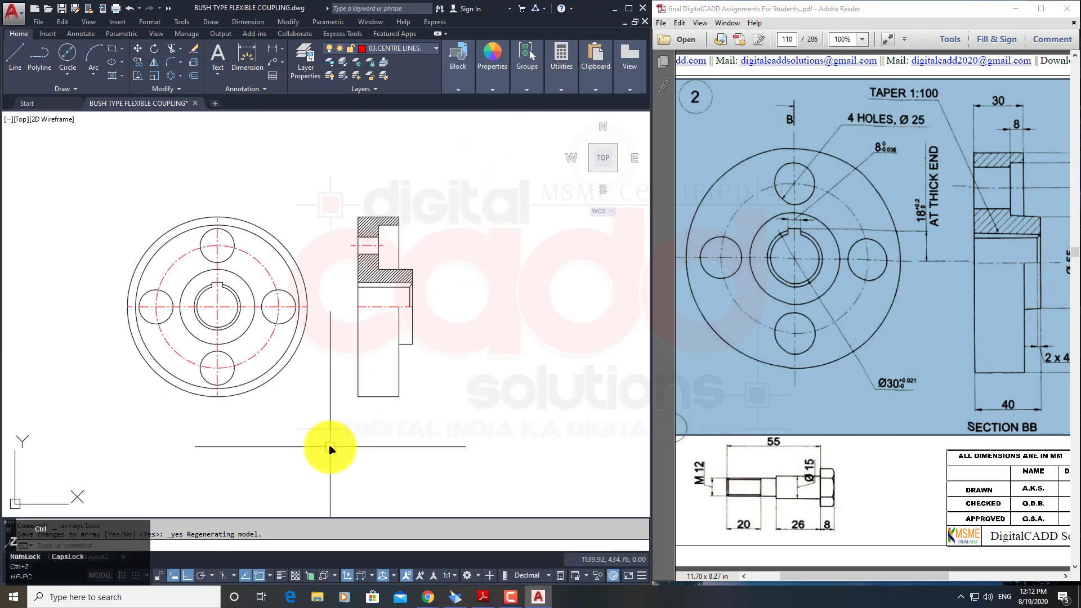
pyautogui.hotkey('ctrl', 'z')
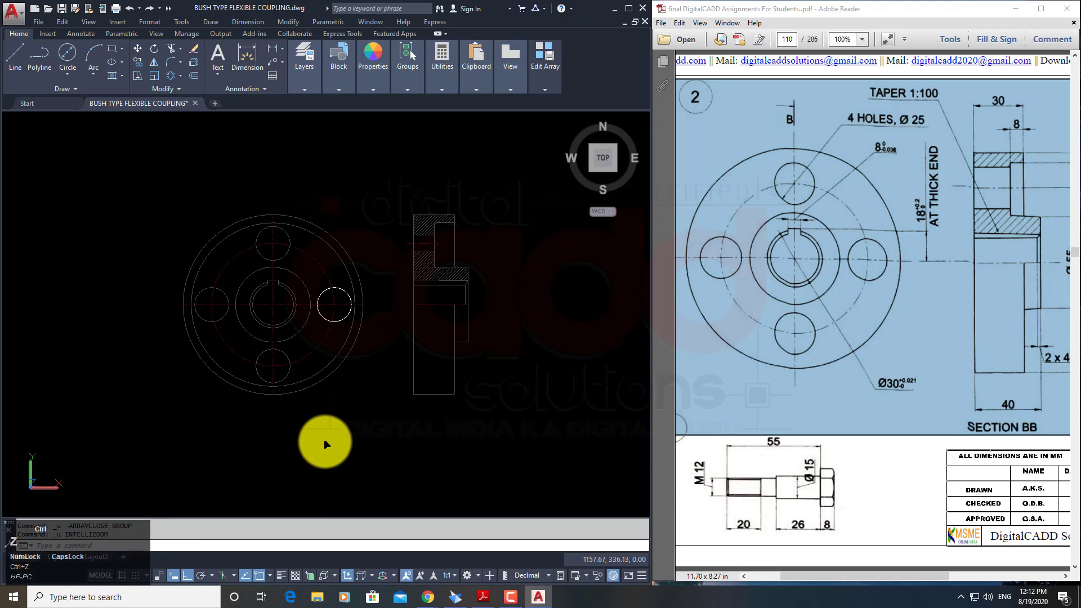
pyautogui.hotkey('ctrl', 'z')
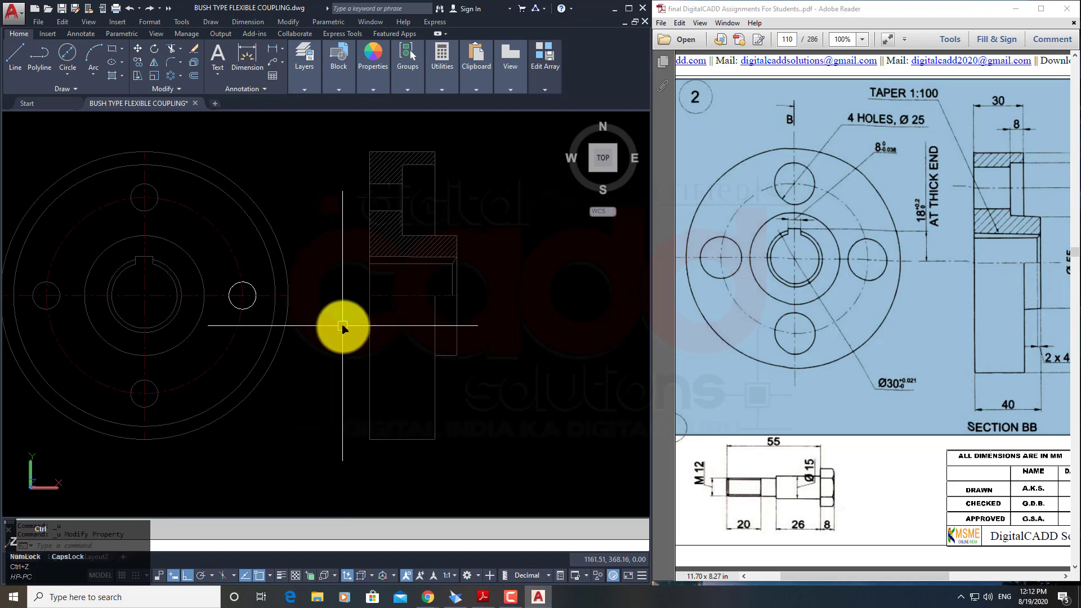
pyautogui.hotkey('ctrl', 'z')
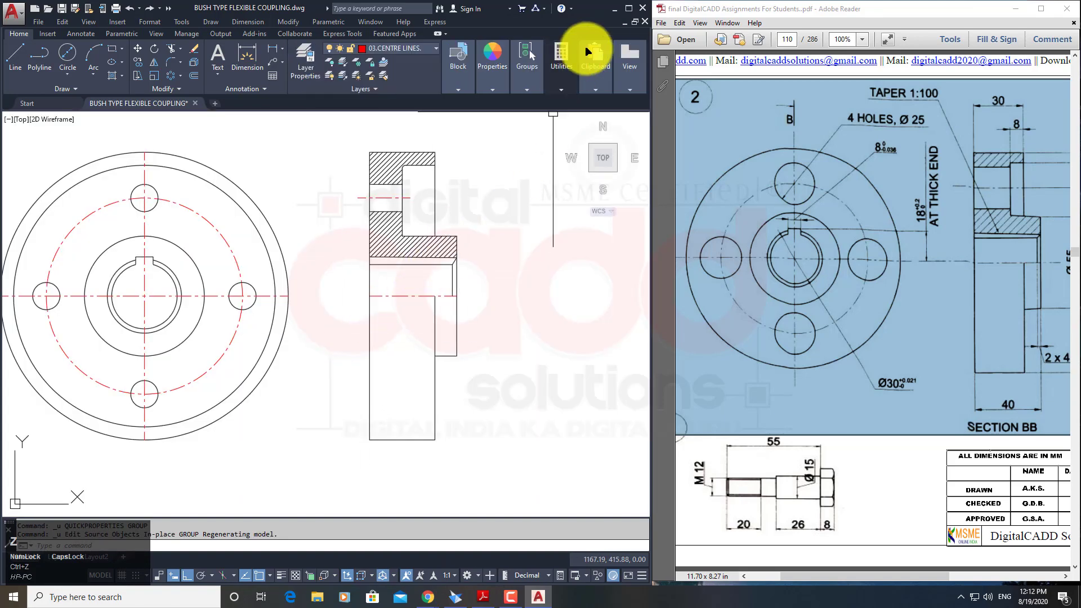
# Maximize the AutoCAD window, bring up the part 2 reference in Adobe Reader briefly, and return to AutoCAD.
pyautogui.click(627, 9)
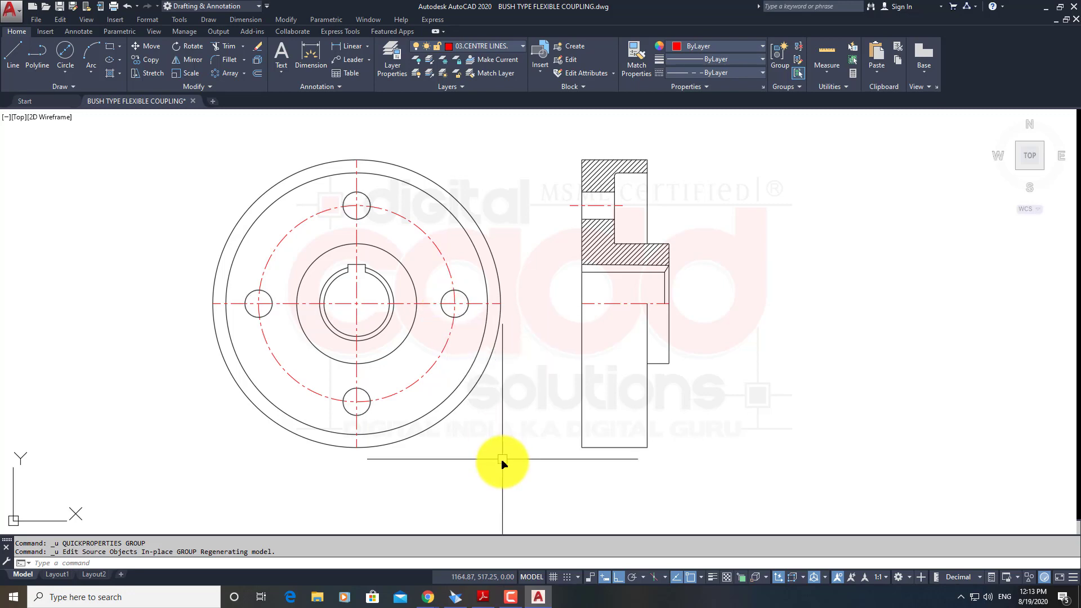
pyautogui.click(488, 599)
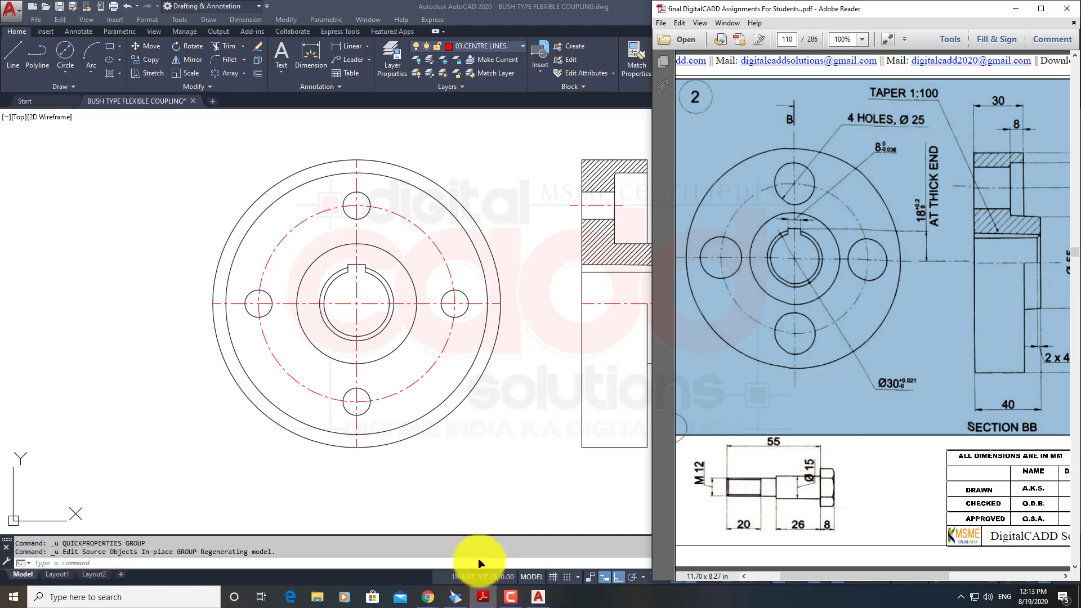
pyautogui.click(505, 456)
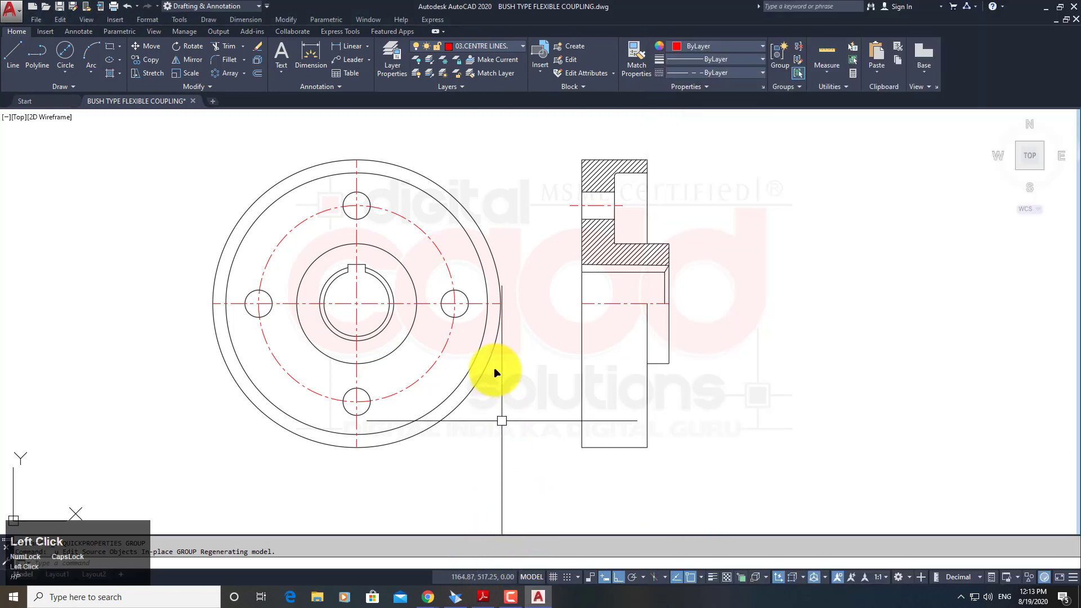
# Start in-place editing of the source object in the front view's polar hole array, picking the hole at three o'clock.
pyautogui.click(457, 309)
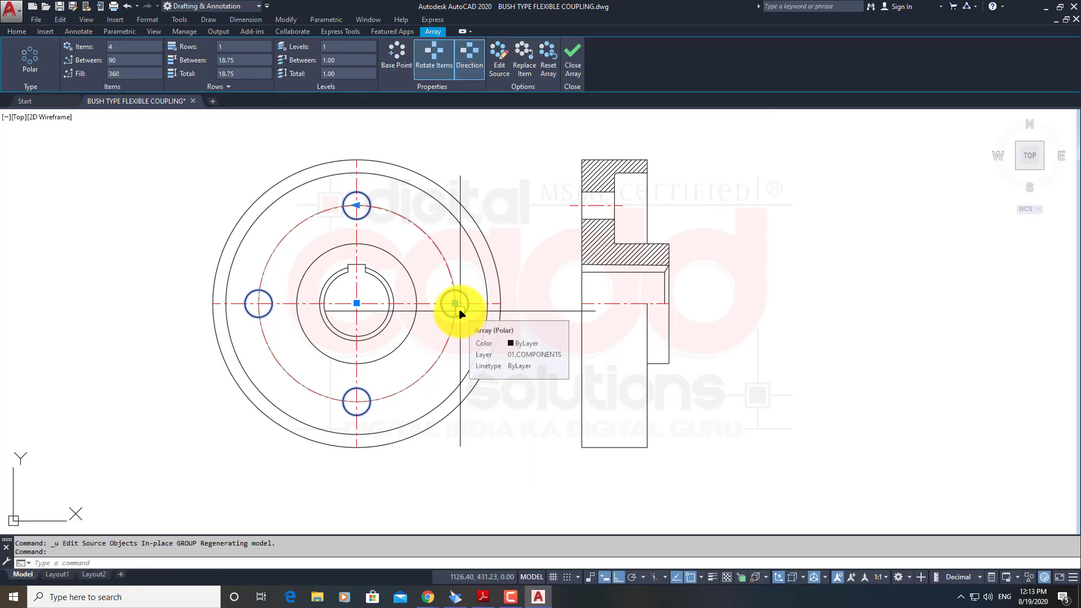
pyautogui.rightClick(460, 311)
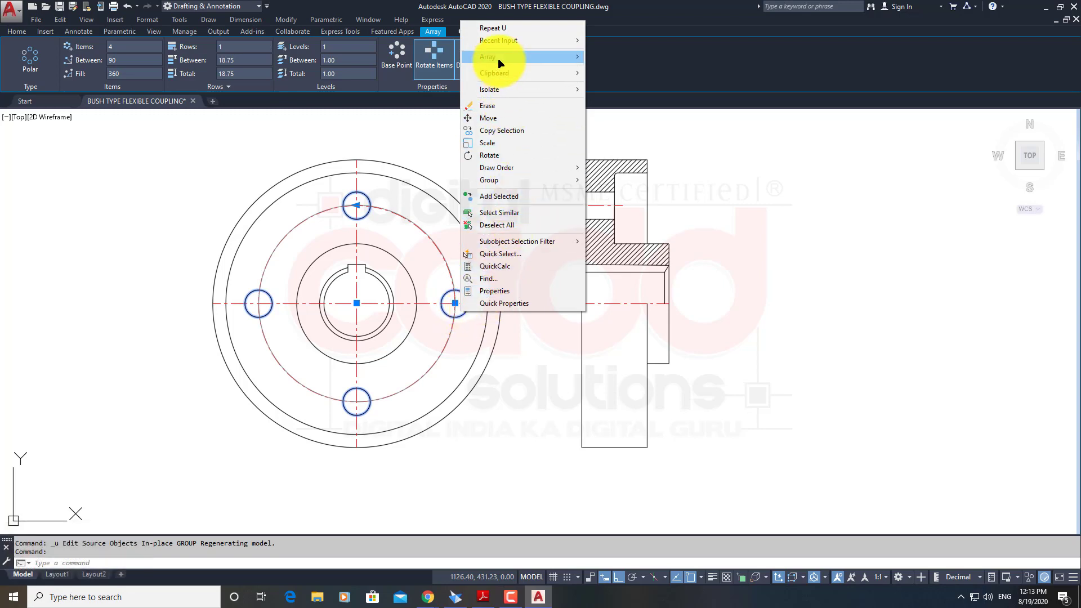
pyautogui.moveTo(500, 60)
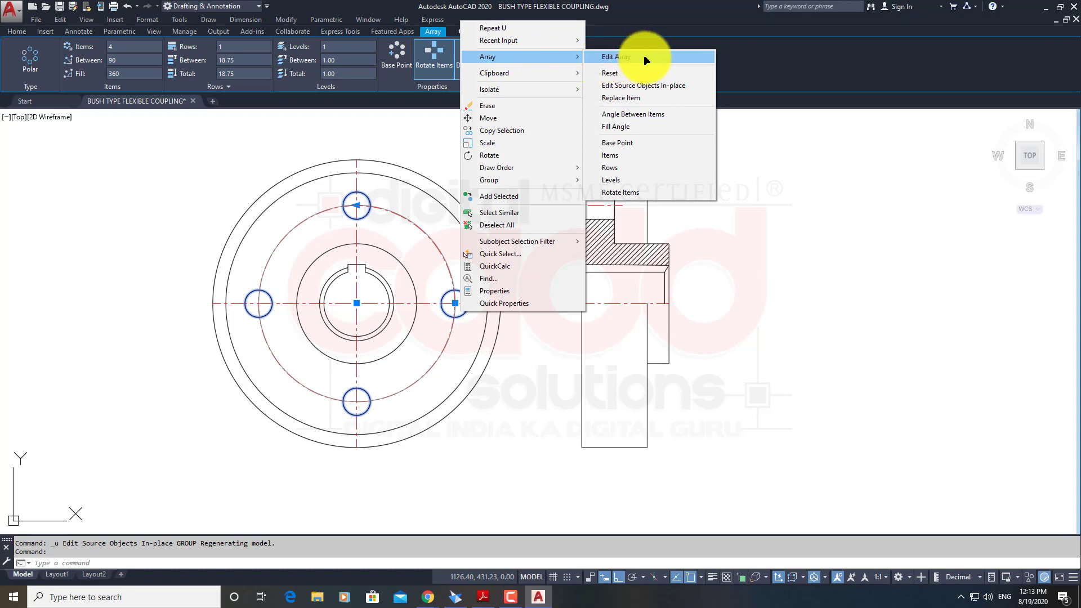
pyautogui.click(673, 90)
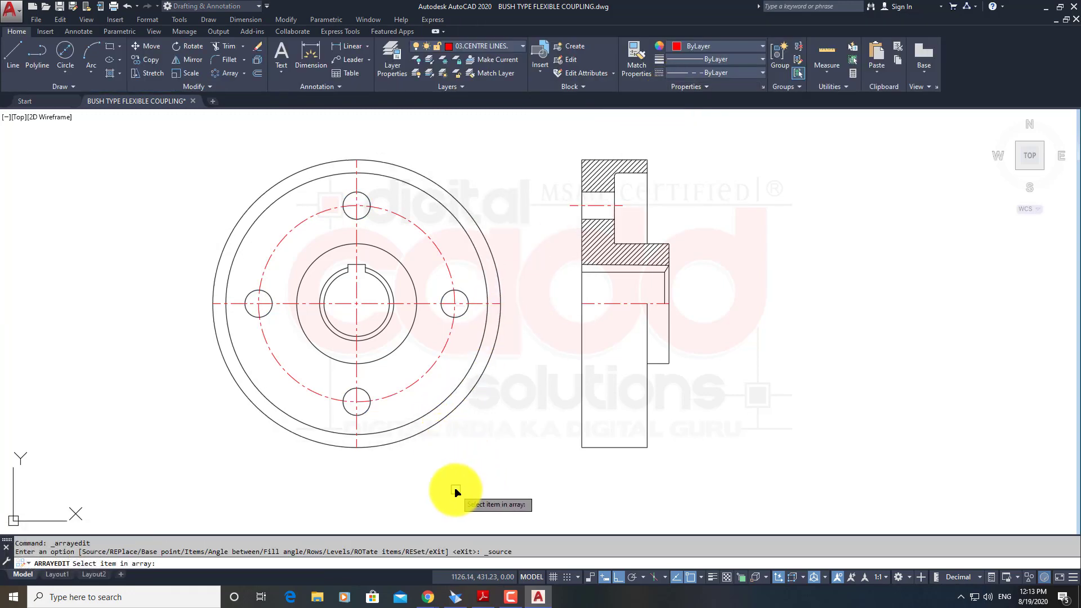
pyautogui.click(467, 319)
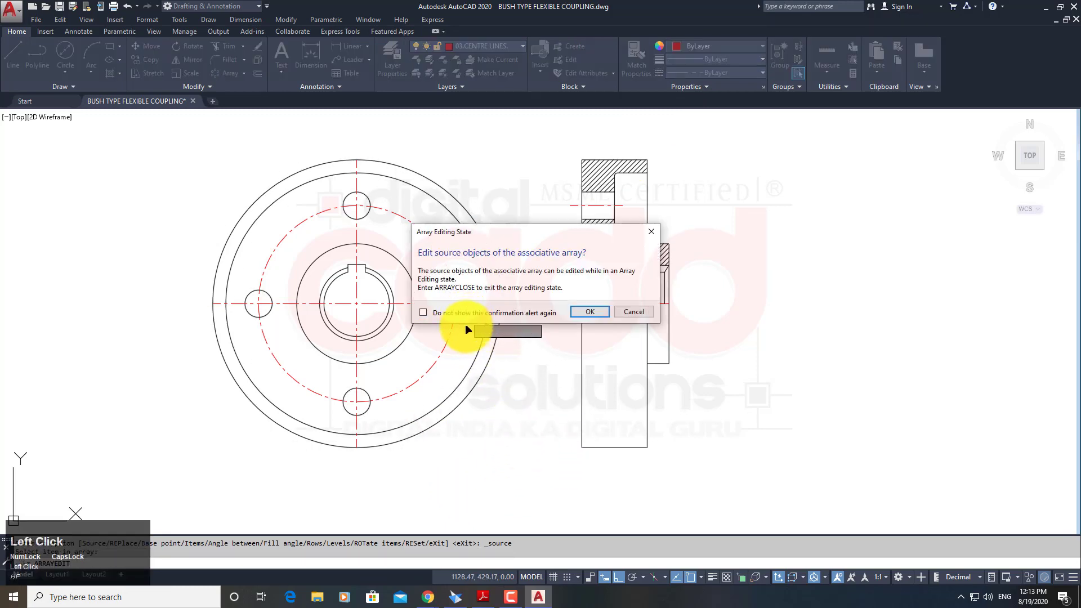
pyautogui.click(603, 313)
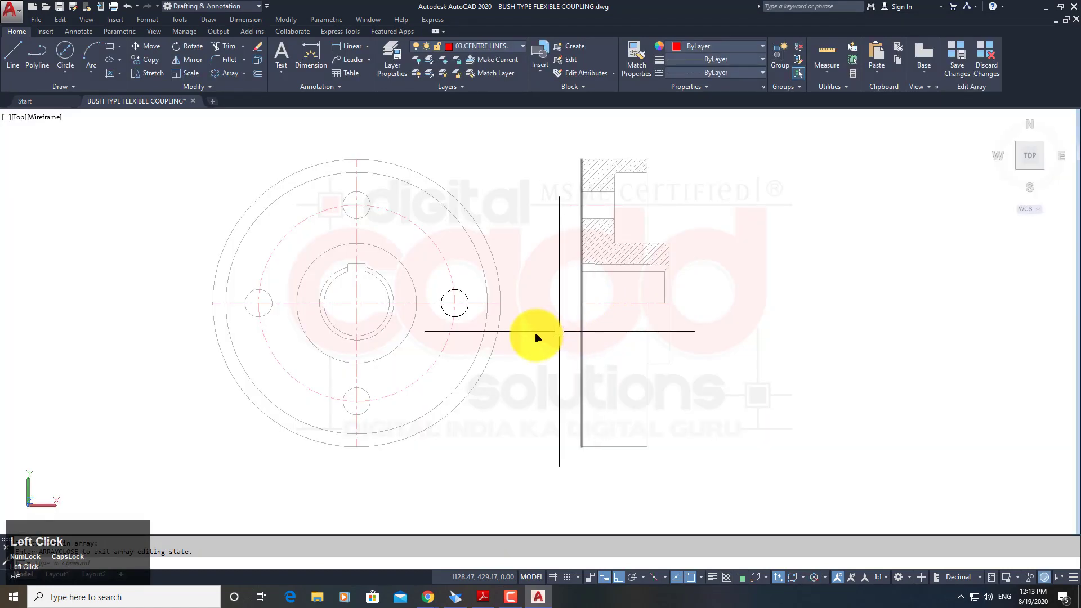
# Set the array source hole's diameter to 25 mm and save the array changes.
pyautogui.click(468, 319)
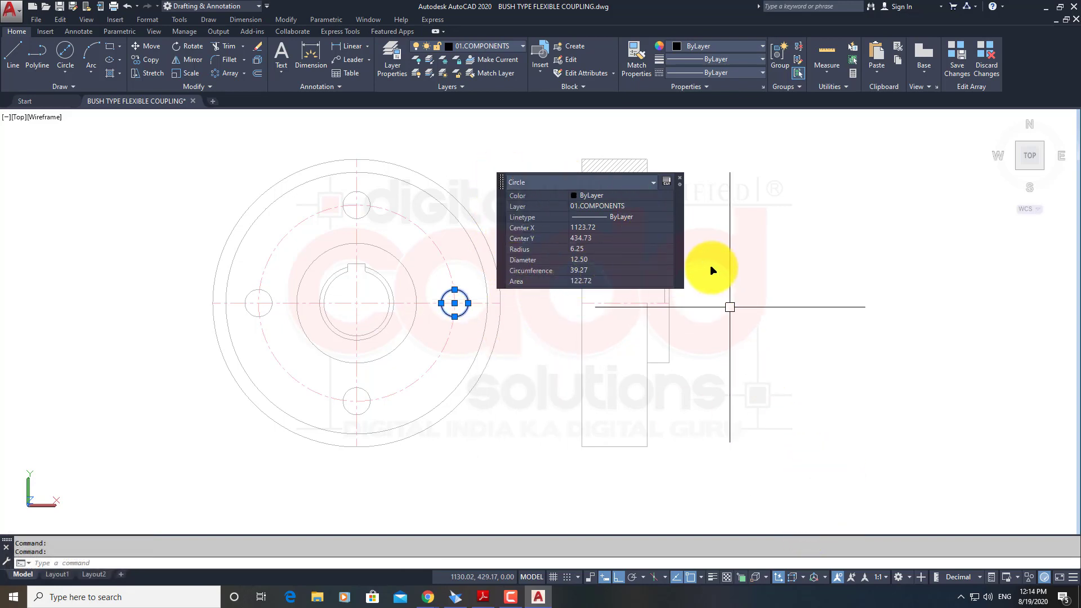
pyautogui.click(598, 261)
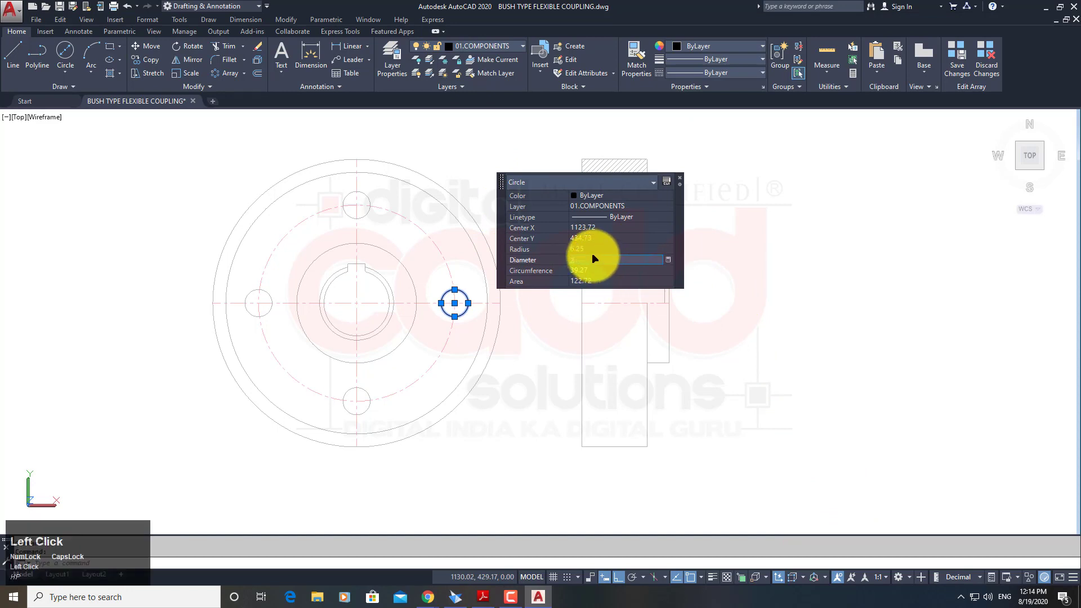
pyautogui.write('25')
pyautogui.press('Return')
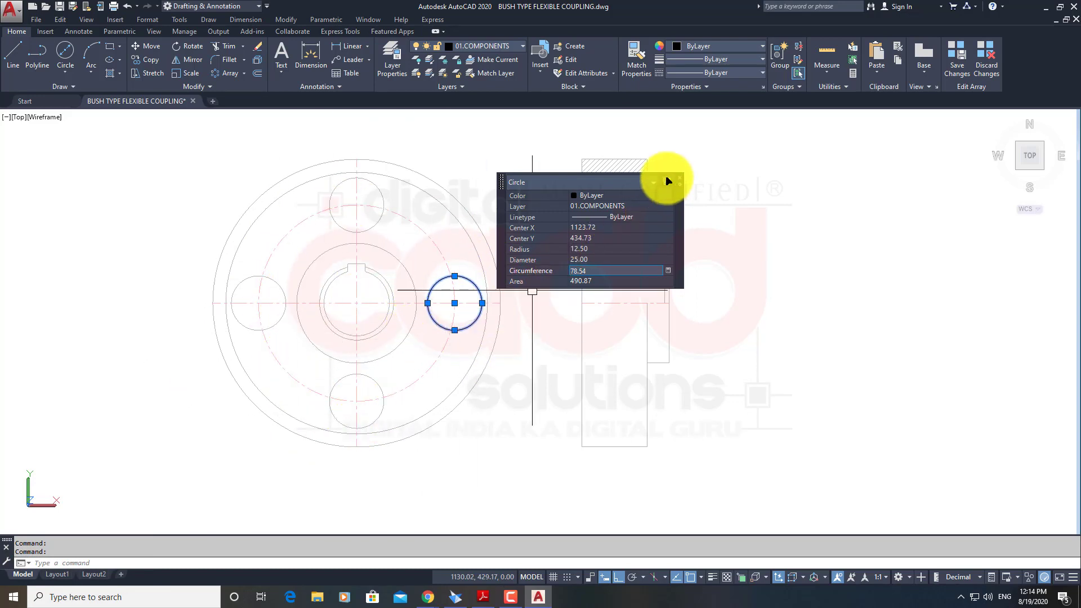
pyautogui.click(681, 179)
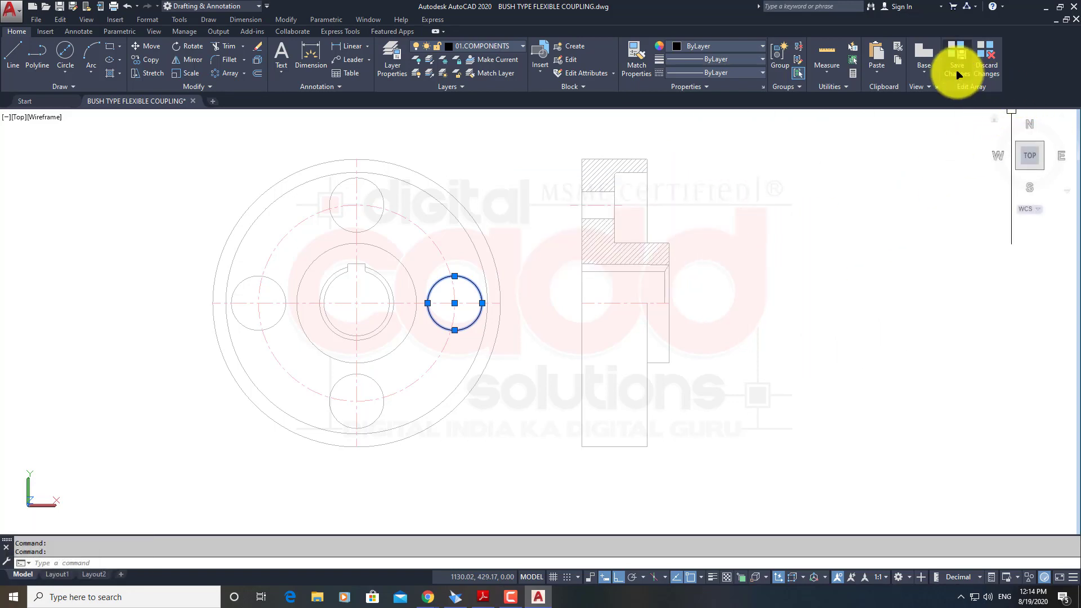
pyautogui.press('capslock')
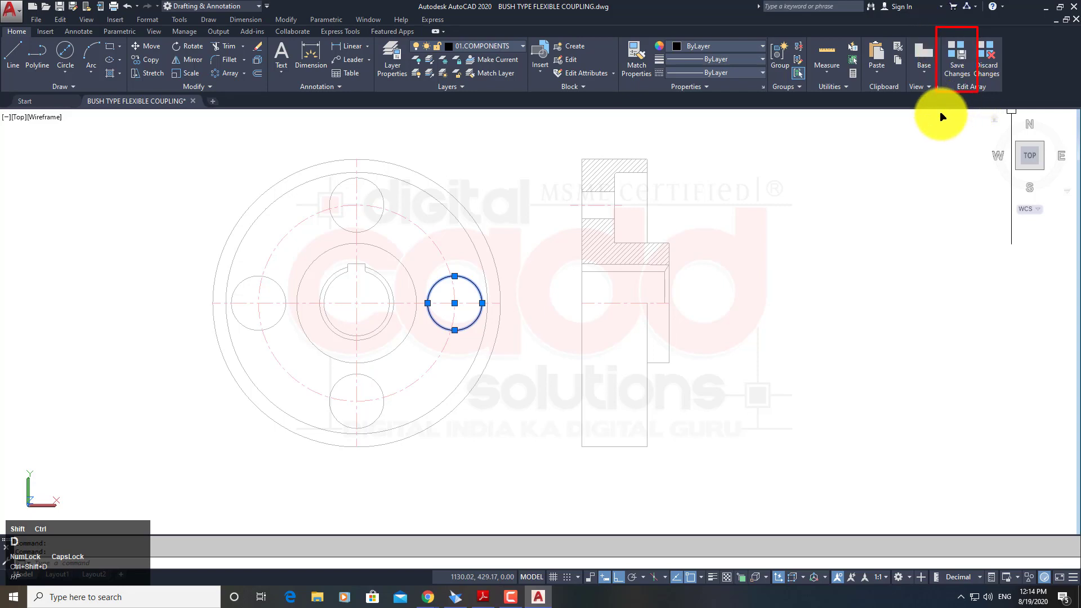
pyautogui.click(959, 65)
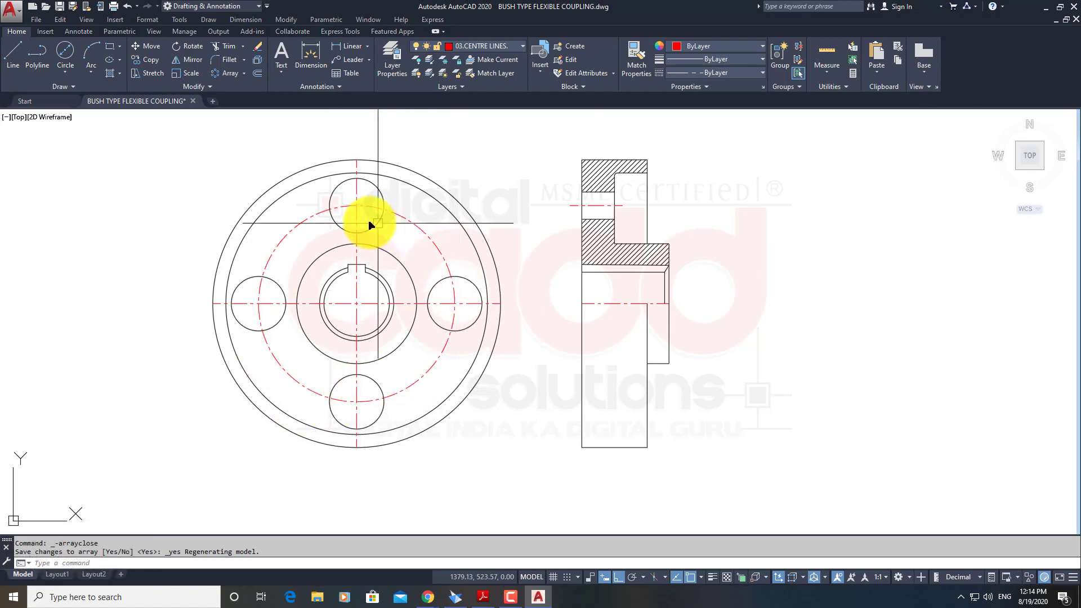
# Restore the drawing window beside the reference PDF and erase the section view's hatch.
pyautogui.click(1061, 10)
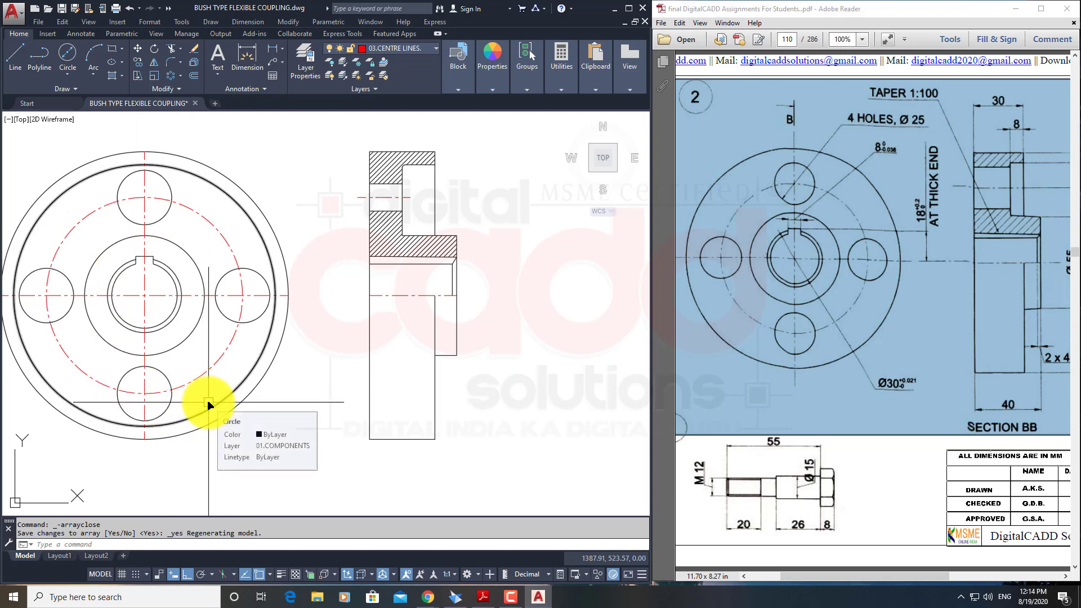
pyautogui.moveTo(261, 374)
pyautogui.mouseDown(button='middle')
pyautogui.moveTo(305, 388)
pyautogui.moveTo(301, 366)
pyautogui.mouseUp(button='middle')
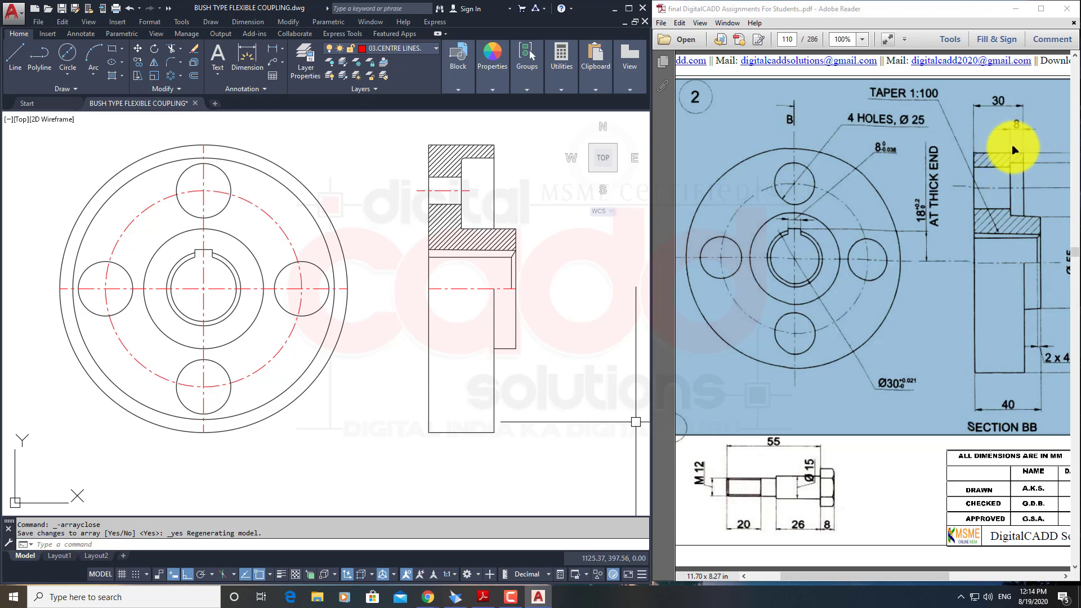
pyautogui.click(442, 231)
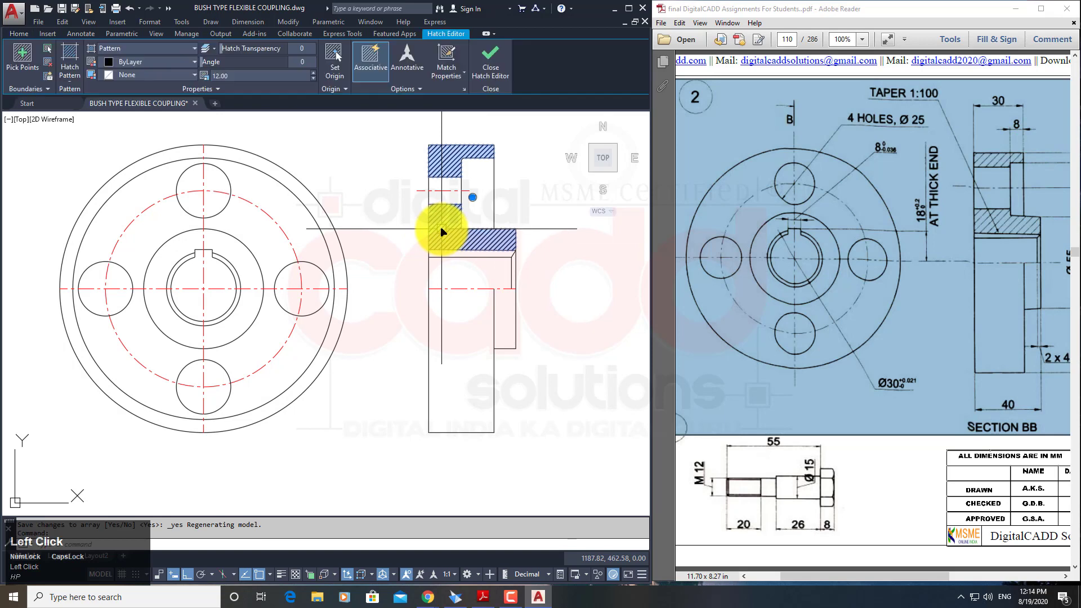
pyautogui.press('space')
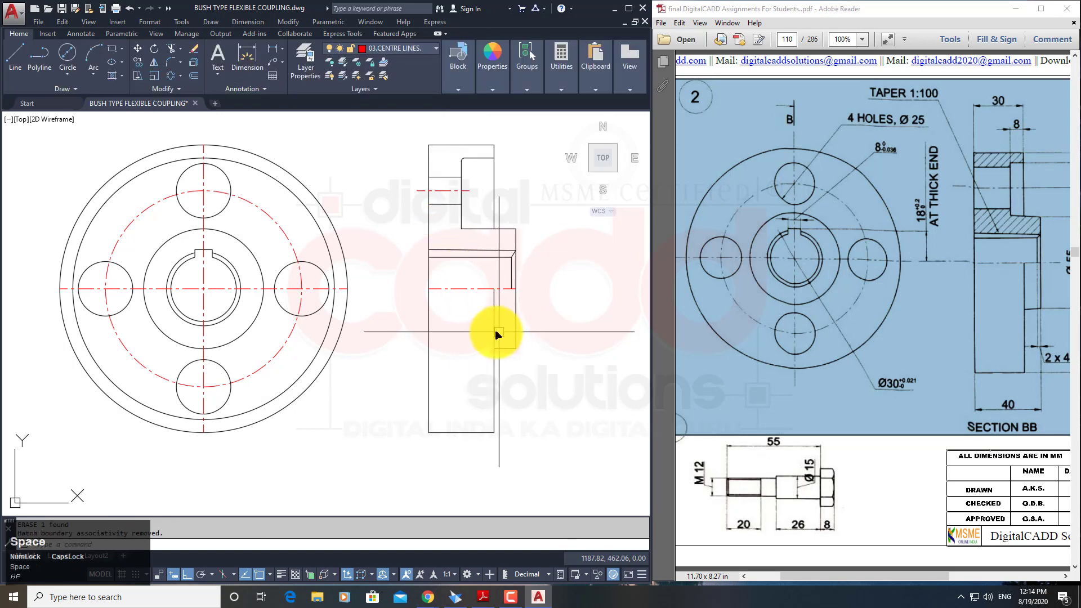
# Offset the flange rim's right vertical edge 8 mm inward in the section view.
pyautogui.moveTo(494, 332); pyautogui.dragTo(427, 330, button='middle')
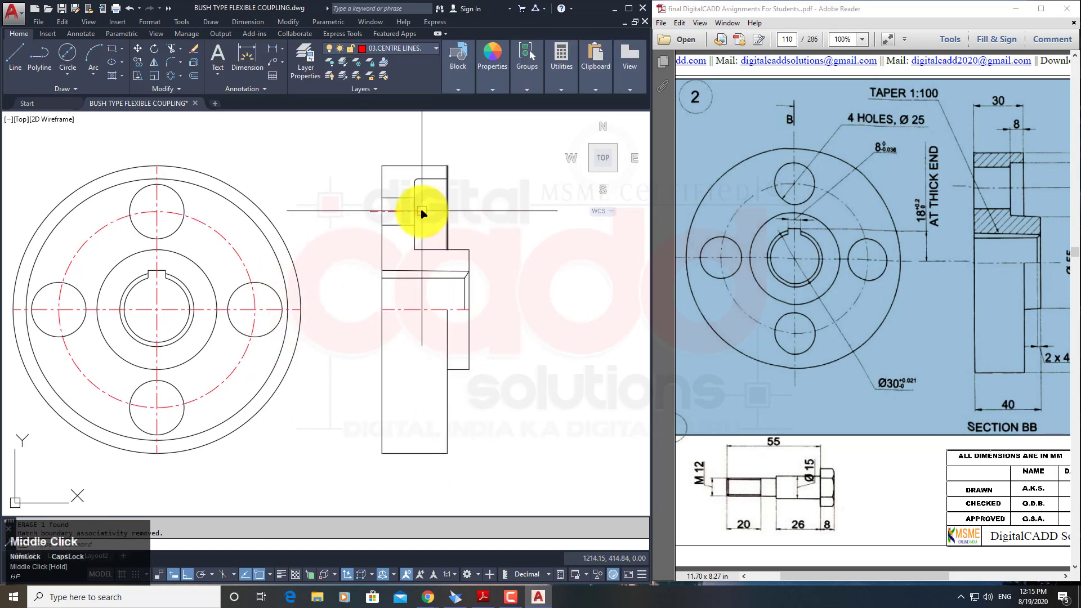
pyautogui.write('o')
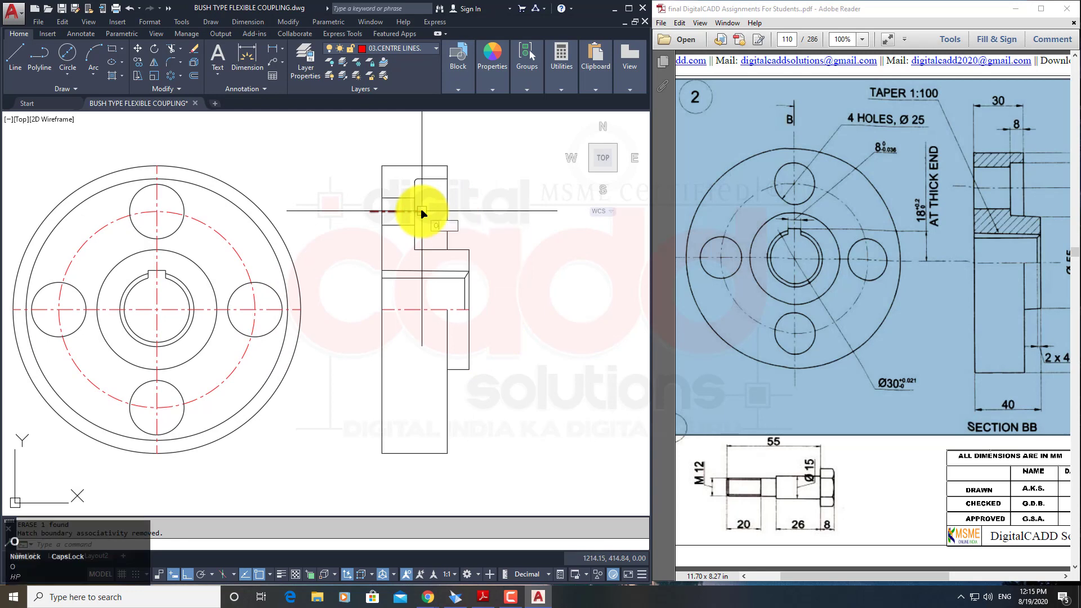
pyautogui.press('space')
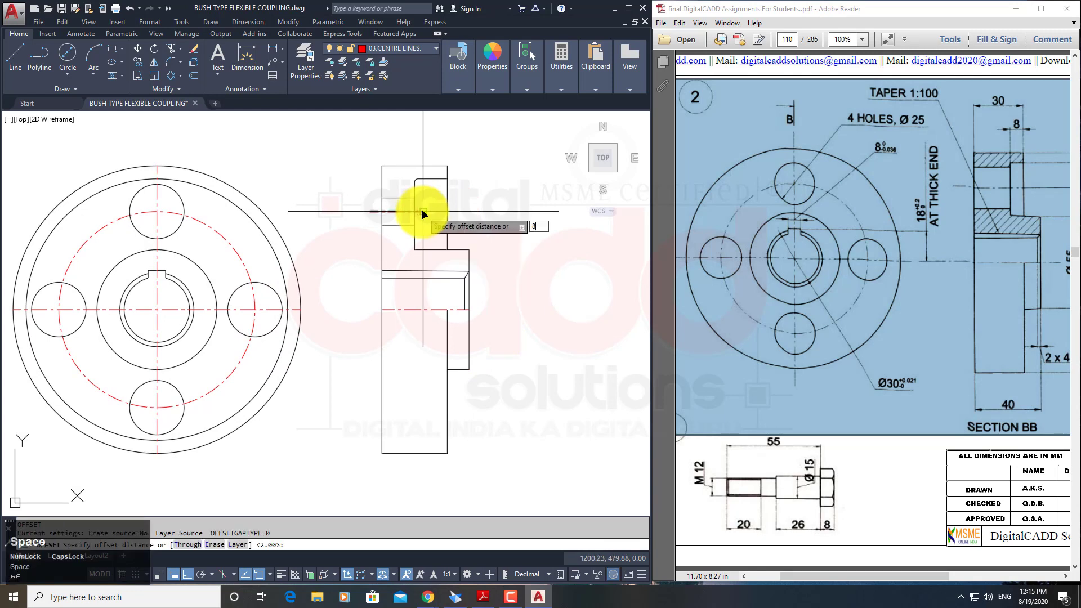
pyautogui.press('space')
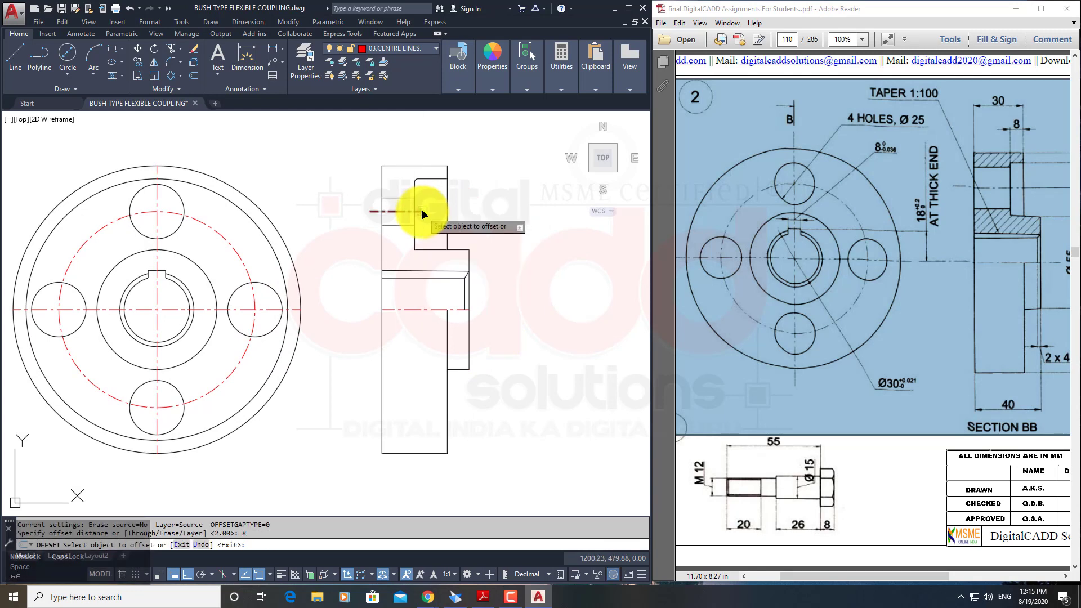
pyautogui.click(447, 193)
pyautogui.click(431, 213)
pyautogui.press('space')
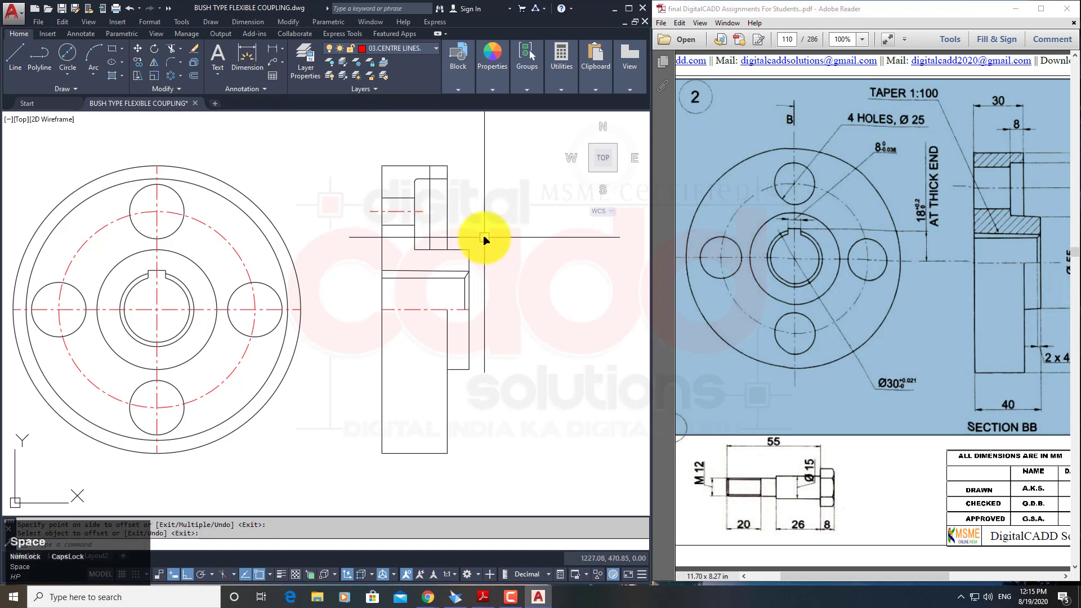
pyautogui.write('e')
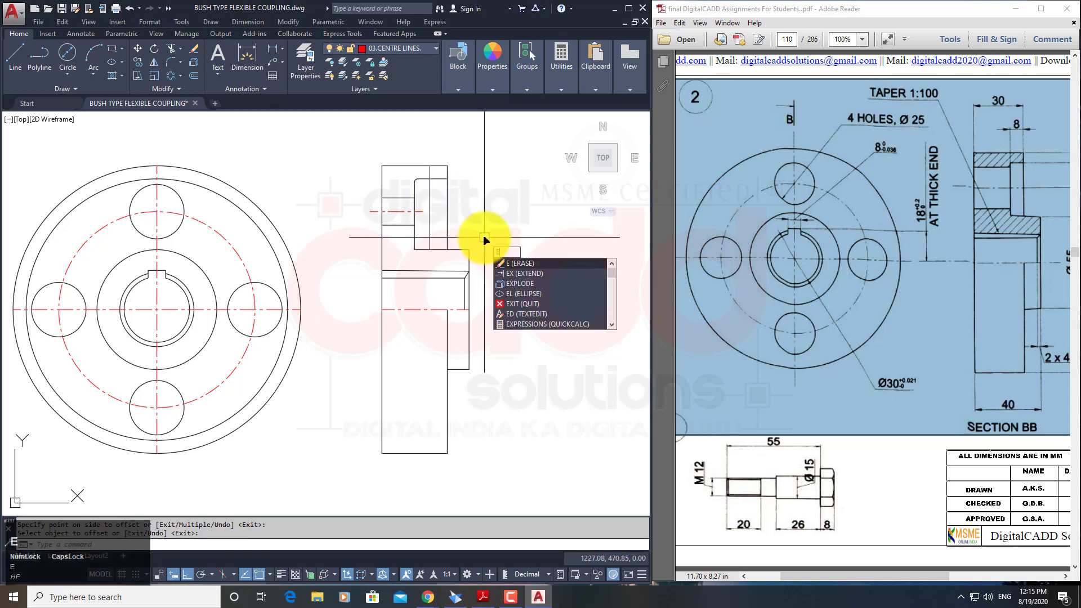
pyautogui.press('space')
pyautogui.press('space')
pyautogui.scroll(2, 467, 170)
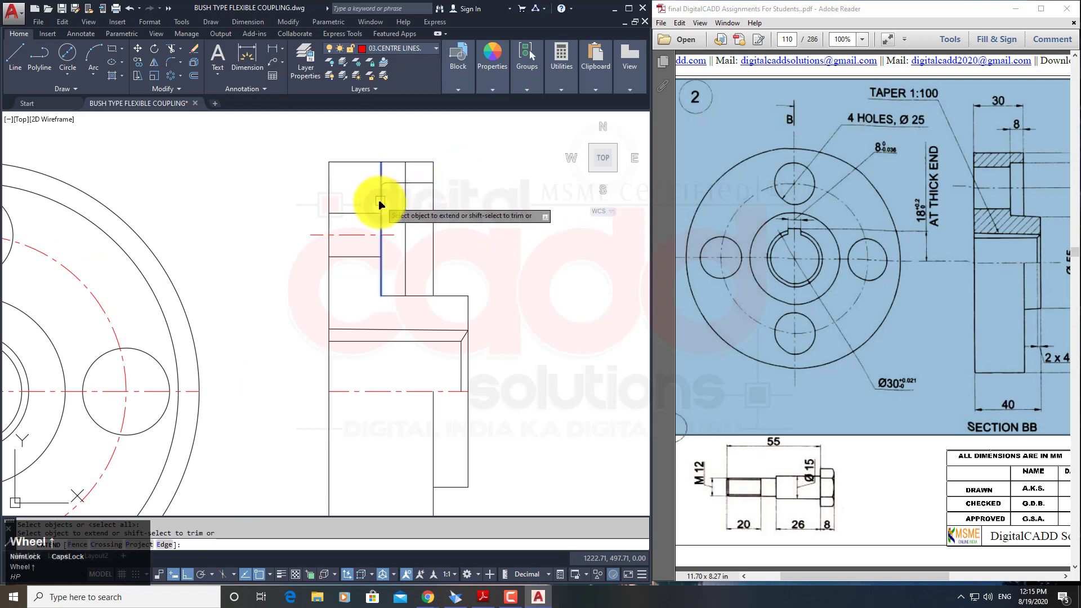
pyautogui.scroll(-2, 376, 209)
pyautogui.press('Escape')
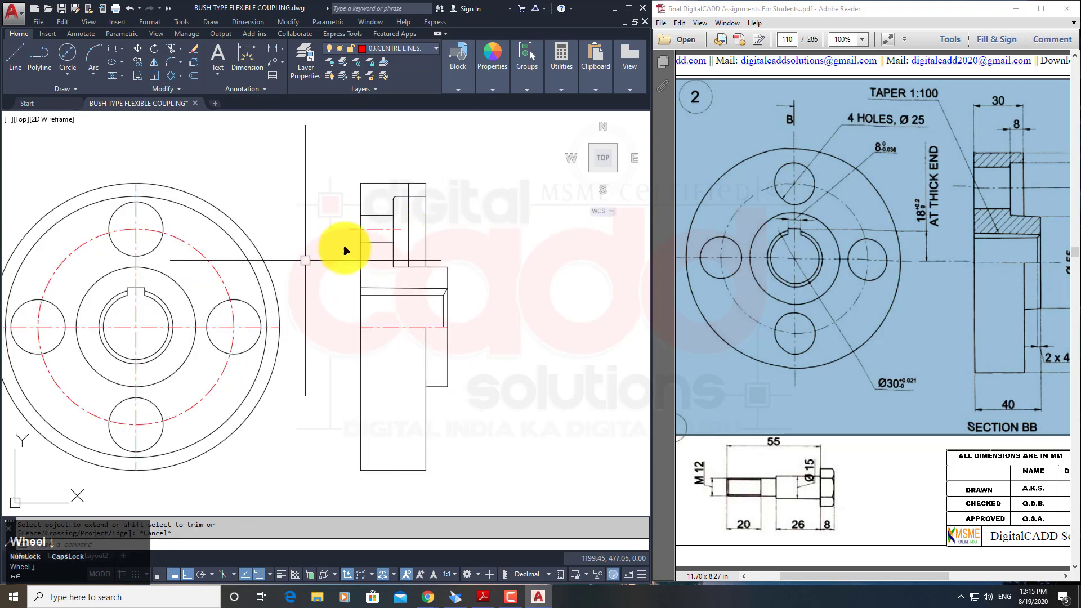
# Erase the two old horizontal hole edge lines in the section view.
pyautogui.click(376, 217)
pyautogui.click(376, 243)
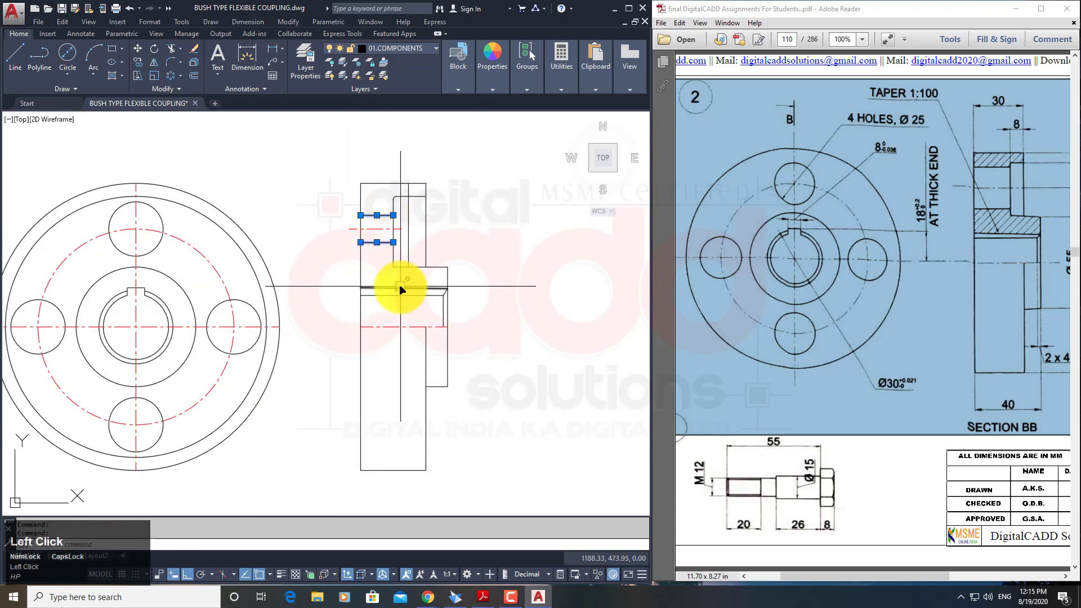
pyautogui.press('e')
pyautogui.press('space')
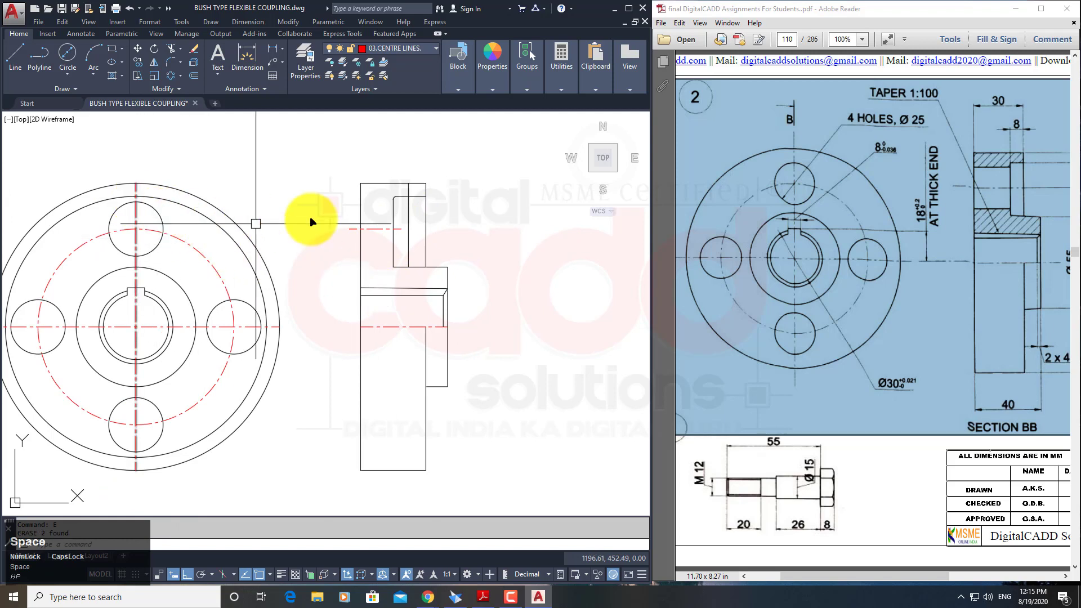
# Make 01.COMPONENTS the current layer and project horizontal rays from the upper hole's bottom and top quadrants across the section view.
pyautogui.click(413, 49)
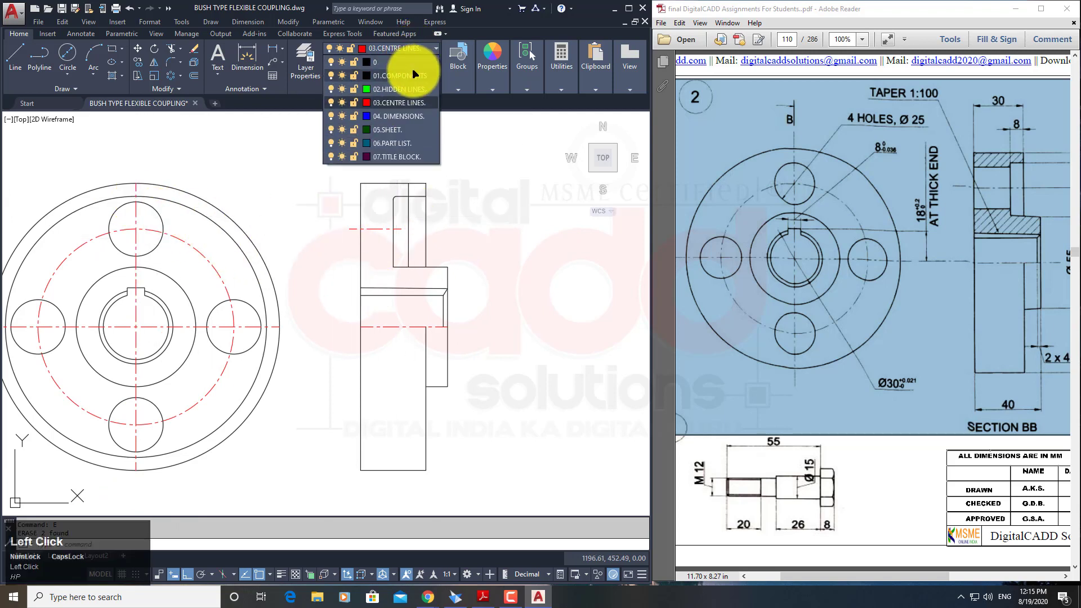
pyautogui.click(415, 75)
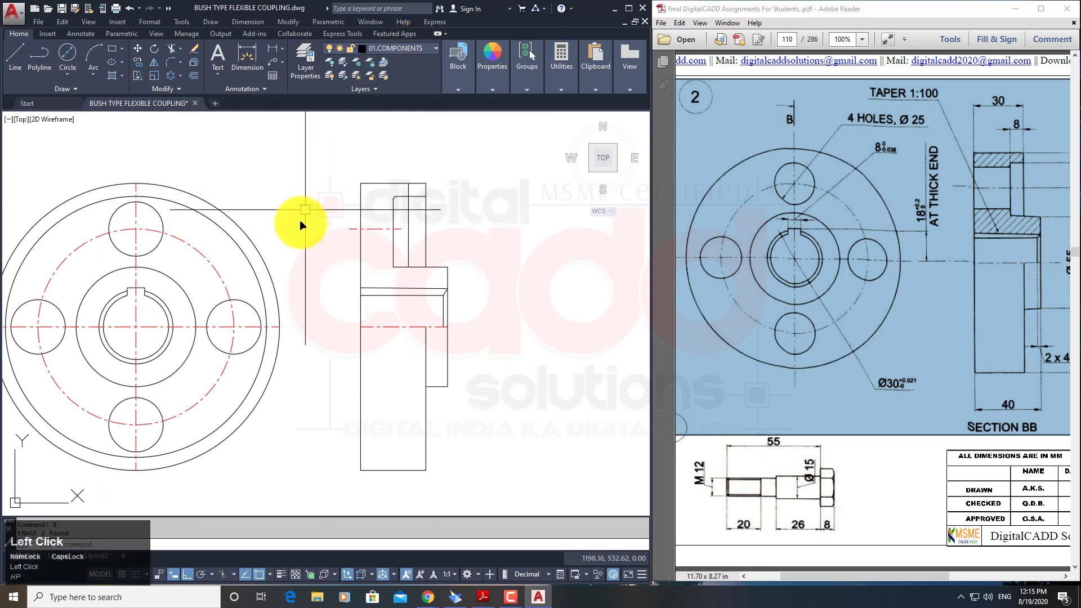
pyautogui.write('ray')
pyautogui.press('space')
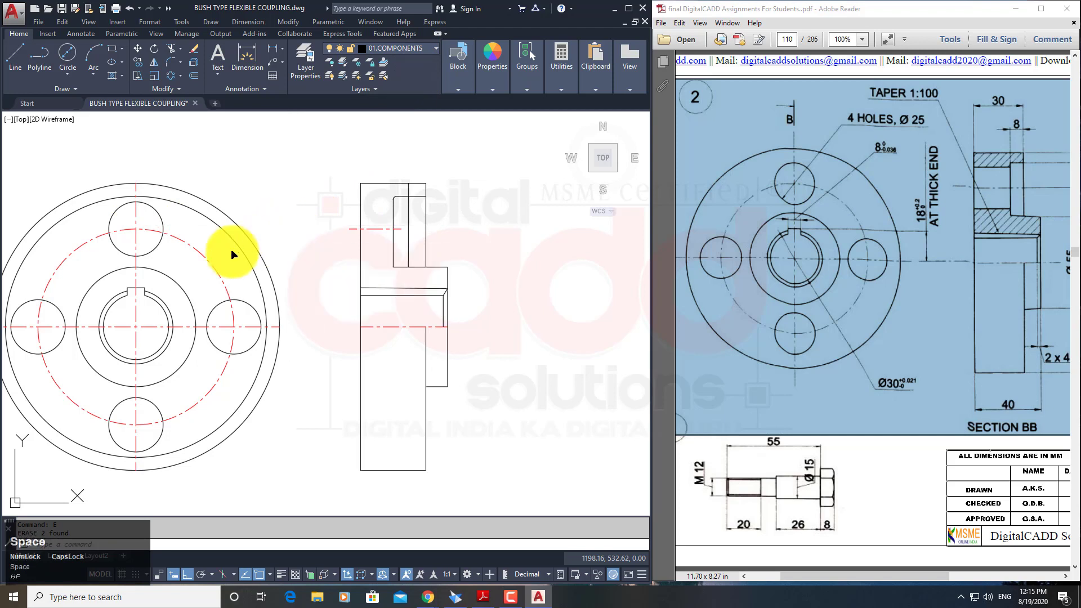
pyautogui.click(137, 256)
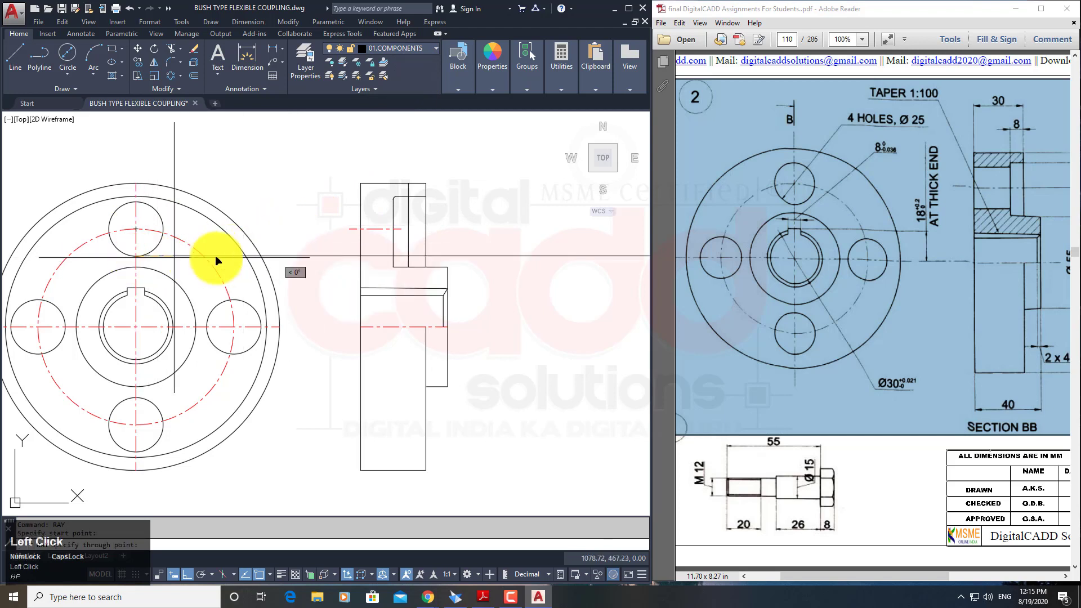
pyautogui.click(289, 258)
pyautogui.press('space')
pyautogui.press('space')
pyautogui.click(136, 203)
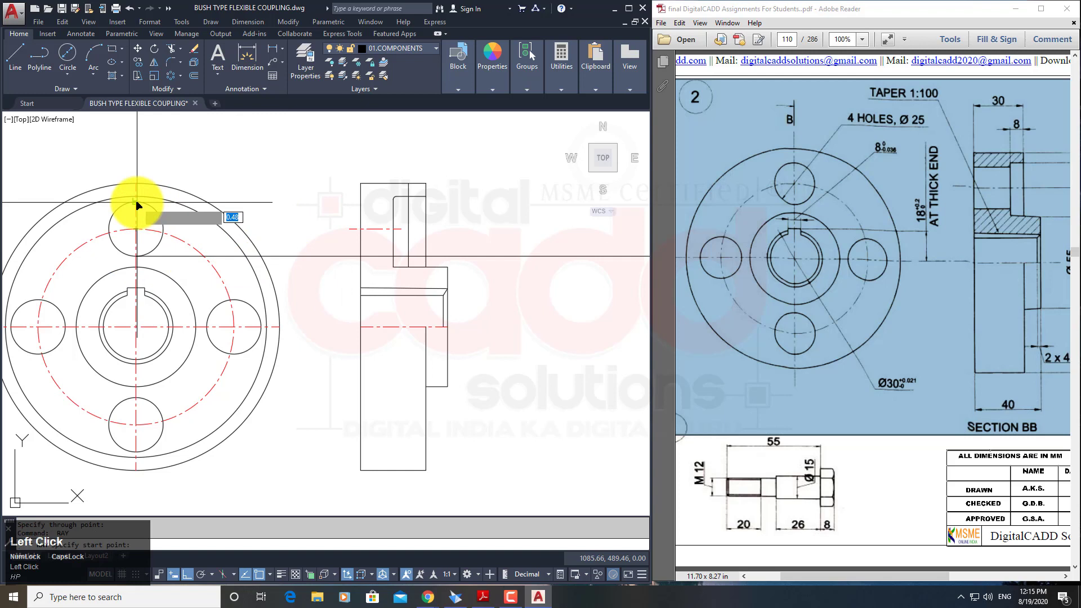
pyautogui.click(298, 215)
pyautogui.press('space')
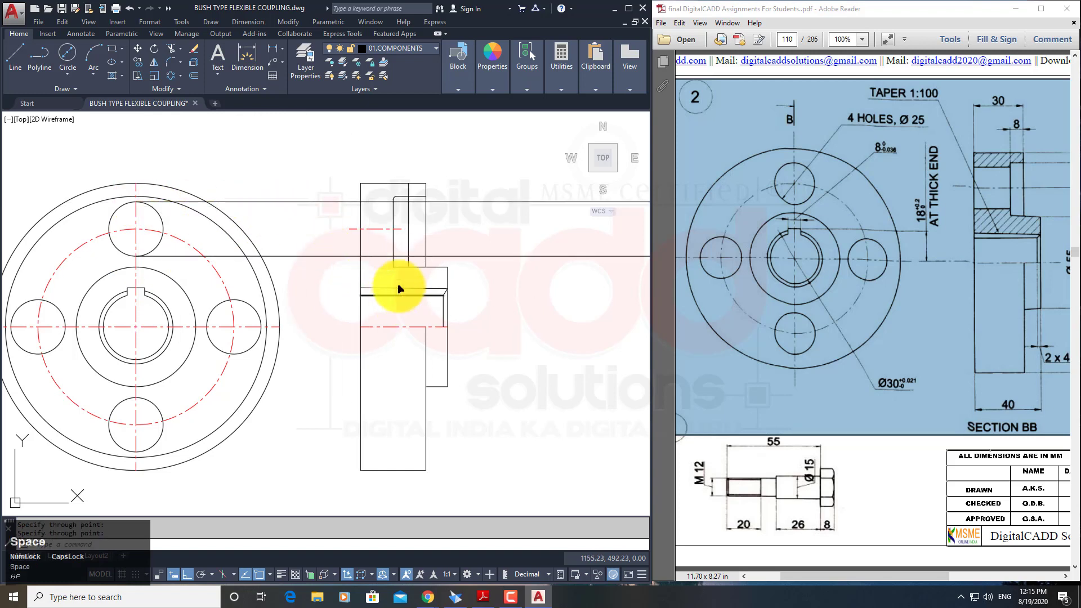
# Trim the offset line, the old recess edges and the projected rays to form the 8 mm deep recess in the section view.
pyautogui.write('tr')
pyautogui.press('space')
pyautogui.press('space')
pyautogui.scroll(4, 401, 208)
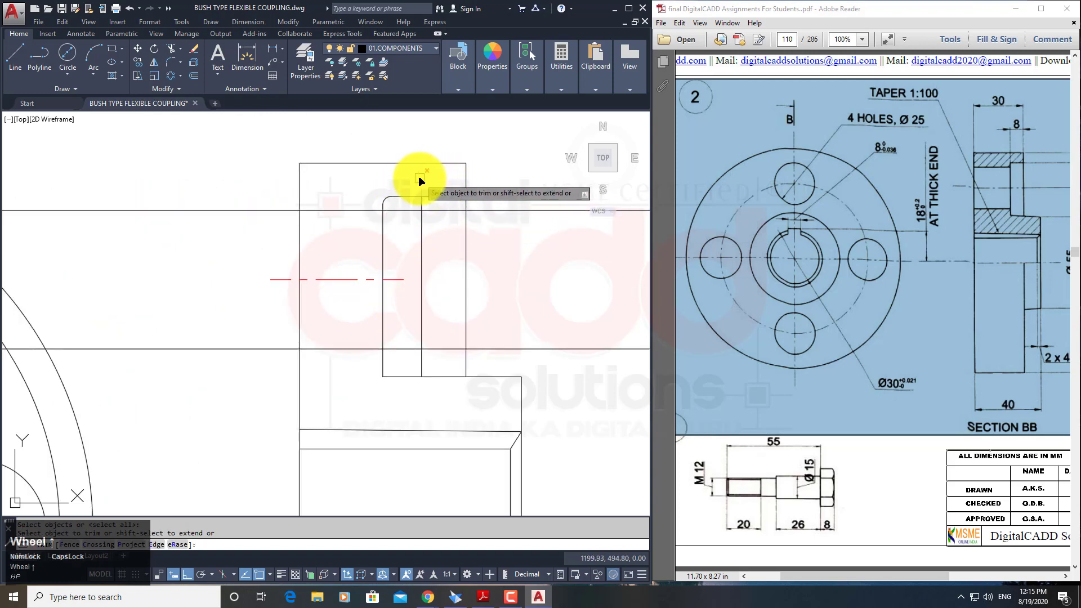
pyautogui.click(422, 183)
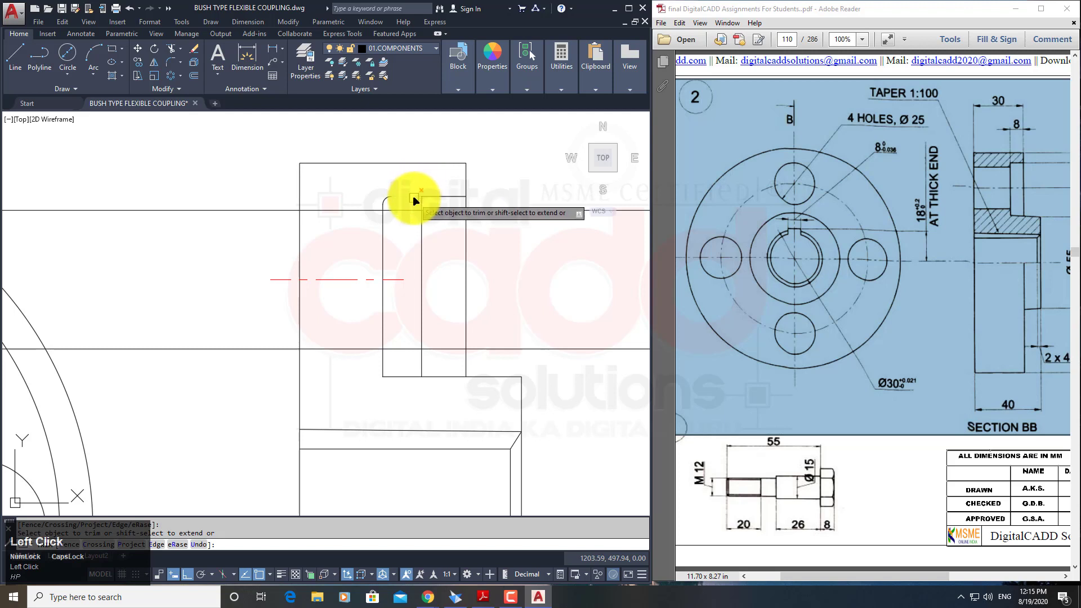
pyautogui.click(414, 198)
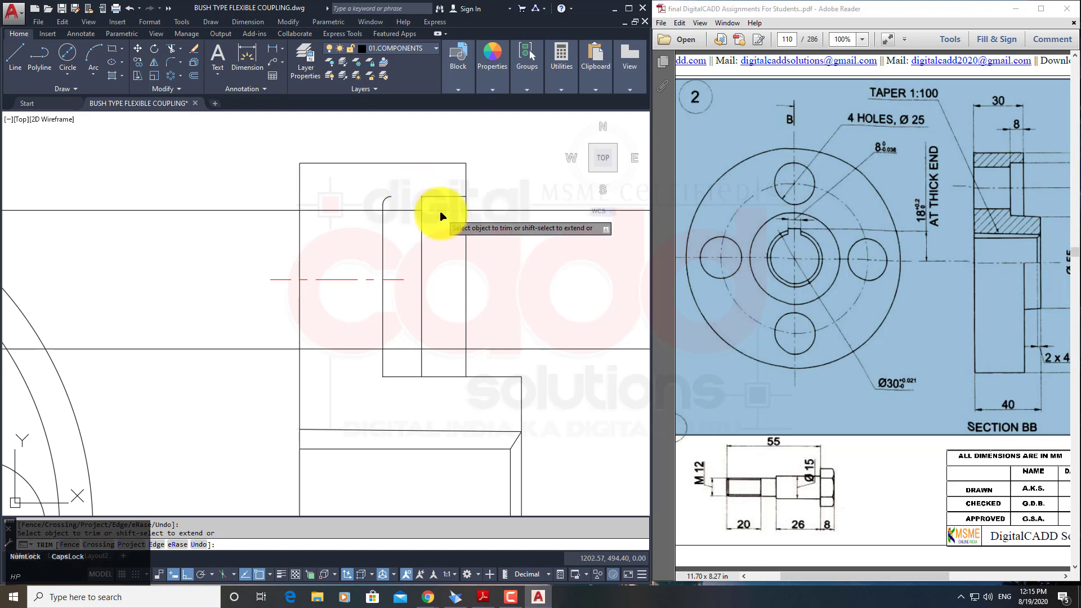
pyautogui.click(441, 212)
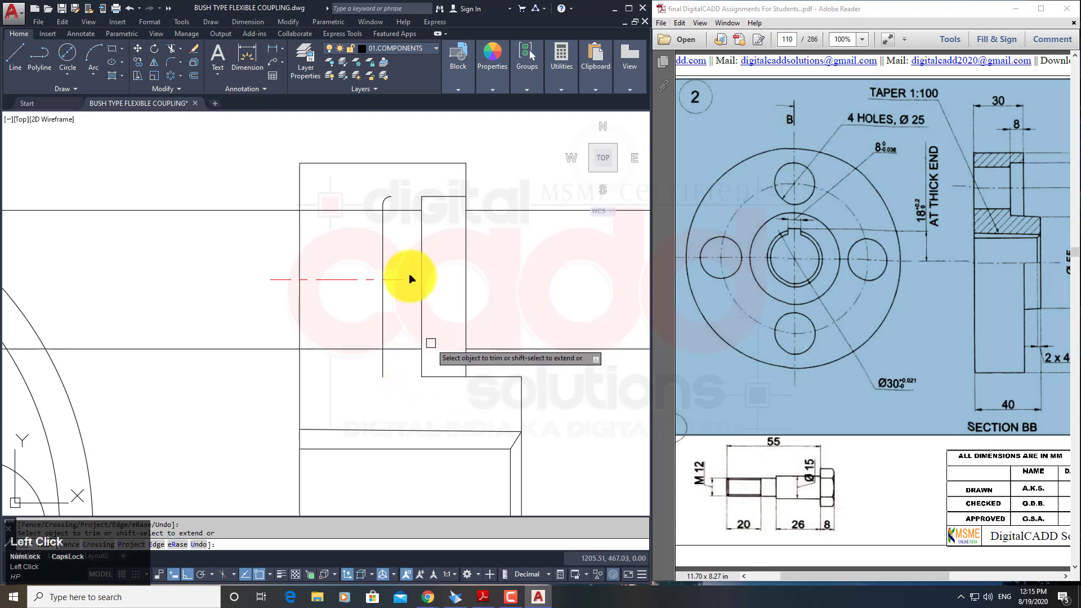
# Erase the leftover vertical line and fillet arc of the old recess in the section view.
pyautogui.click(369, 173)
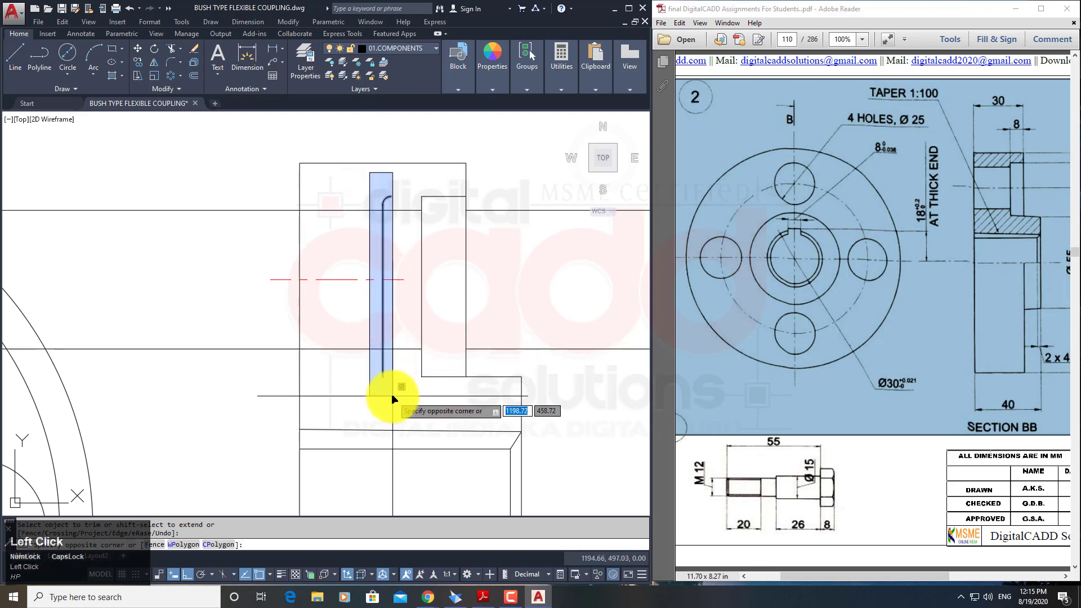
pyautogui.click(395, 394)
pyautogui.press('space')
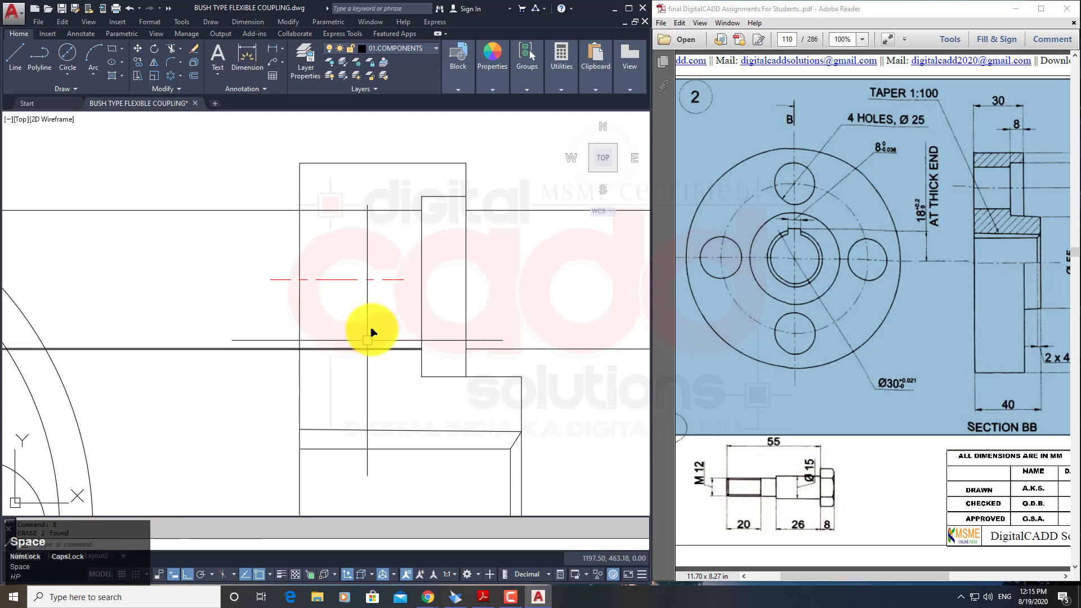
# Stretch the right end of the section view's hole centre line past the flange's right face.
pyautogui.click(404, 279)
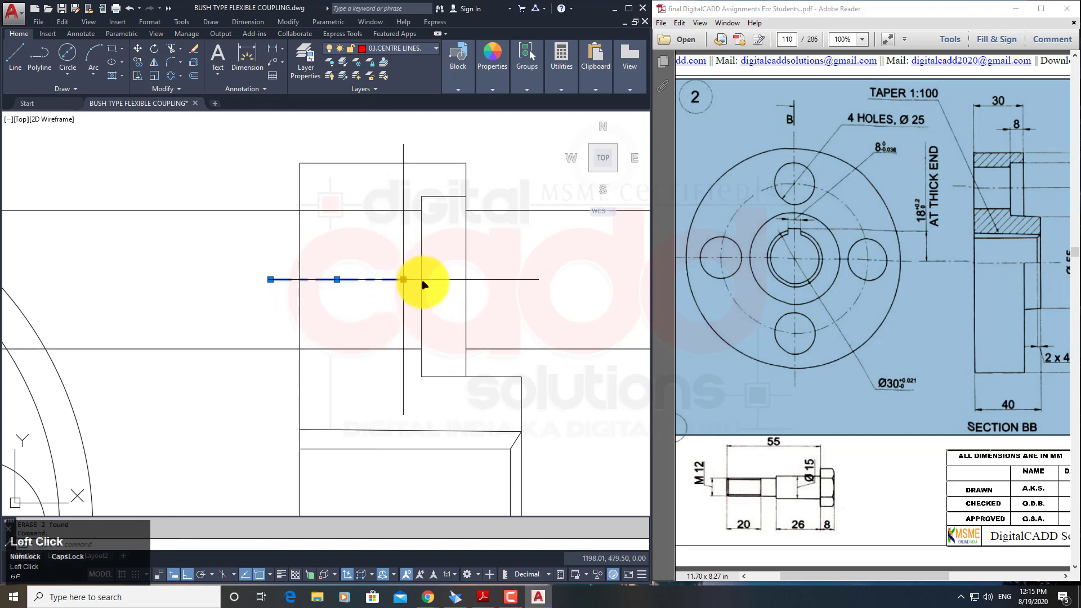
pyautogui.click(404, 280)
pyautogui.click(488, 279)
pyautogui.press('Escape')
# Erase the two ray remnants extending to the right of the flange in the section view.
pyautogui.click(536, 201)
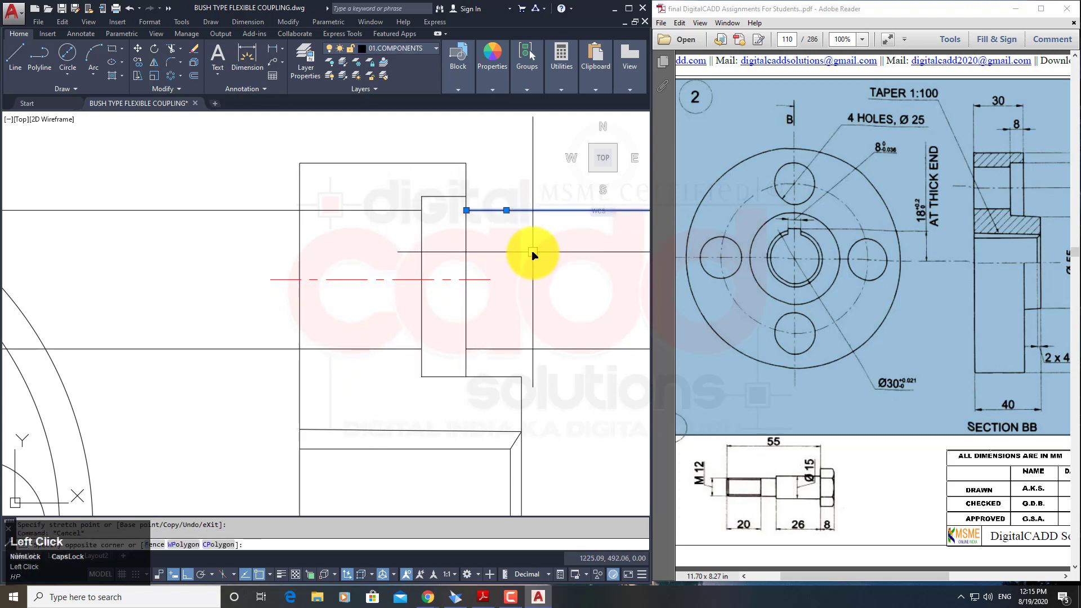
pyautogui.press('space')
pyautogui.click(569, 318)
pyautogui.click(551, 391)
pyautogui.press('space')
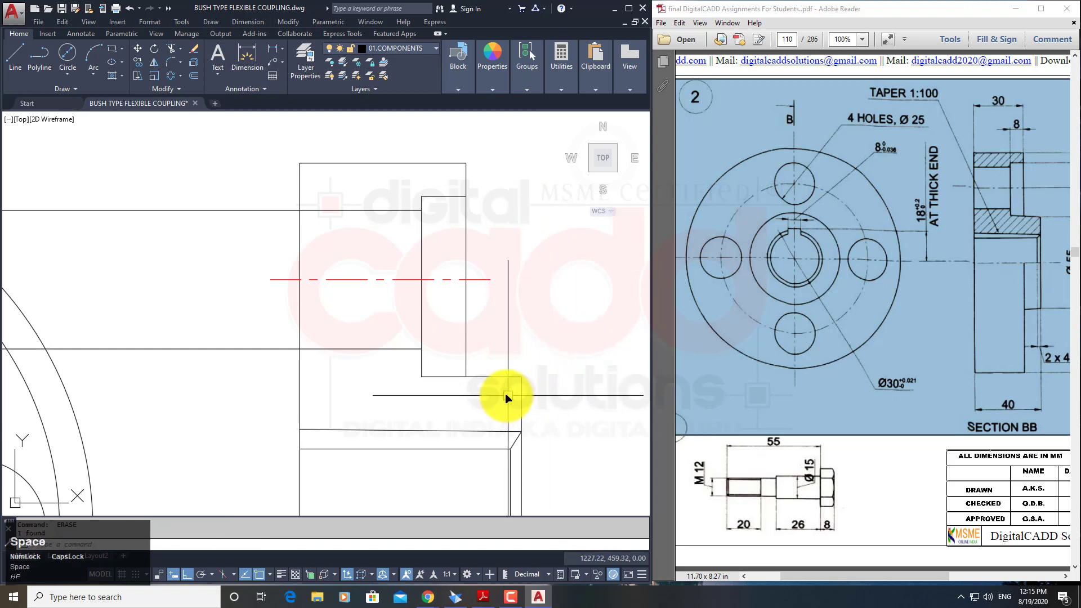
# Trim the two projected hole lines back to the flange's left face in the section view.
pyautogui.write('tr')
pyautogui.press('space')
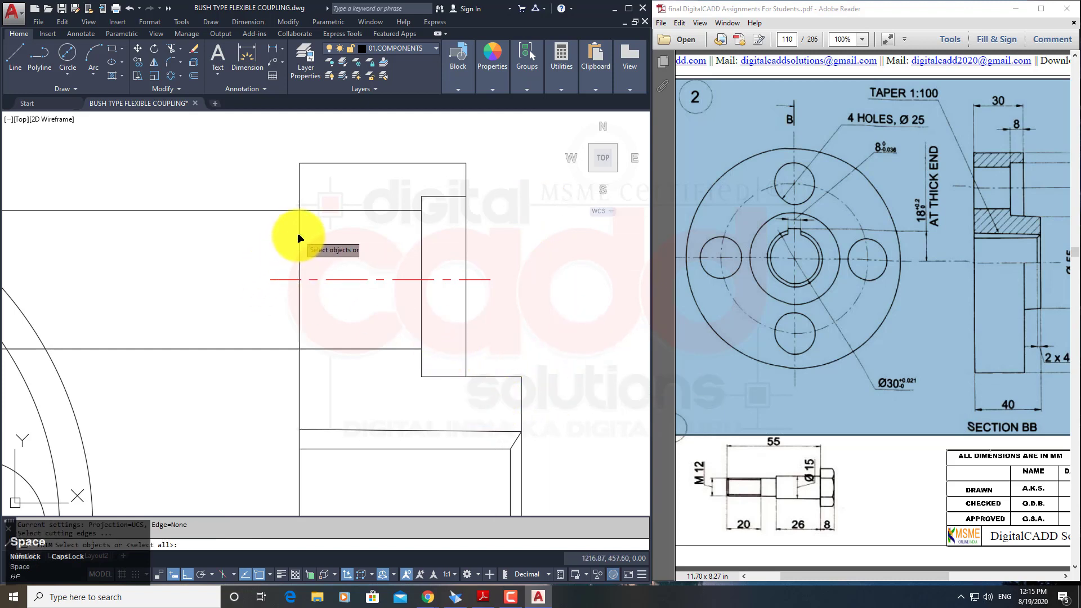
pyautogui.click(299, 237)
pyautogui.press('space')
pyautogui.click(229, 210)
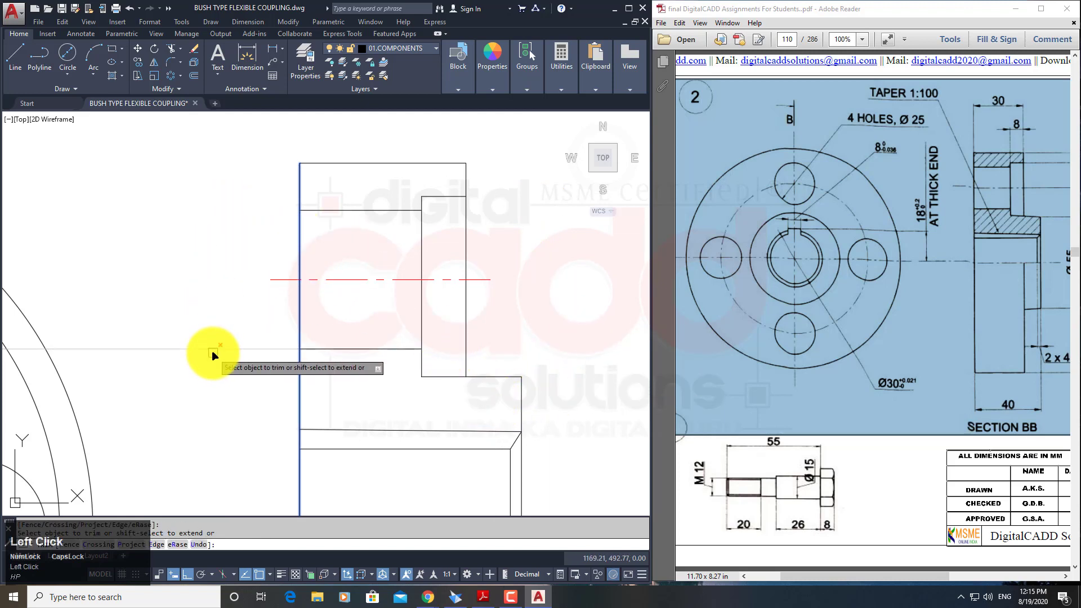
pyautogui.click(213, 350)
pyautogui.scroll(-4, 361, 323)
pyautogui.moveTo(485, 340); pyautogui.dragTo(459, 301, button='middle')
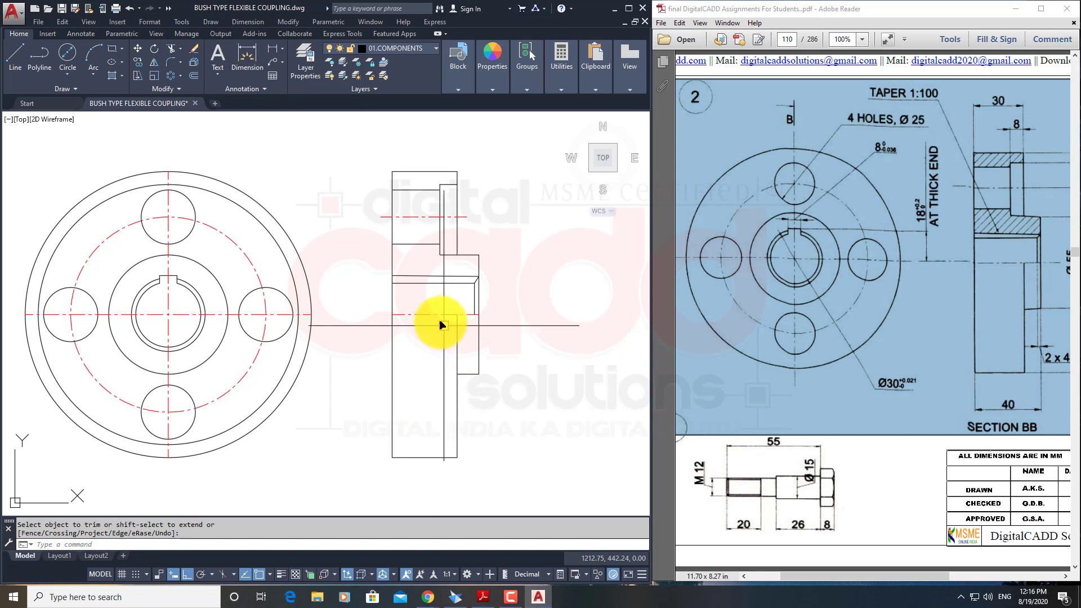
pyautogui.moveTo(441, 325); pyautogui.dragTo(424, 328, button='middle')
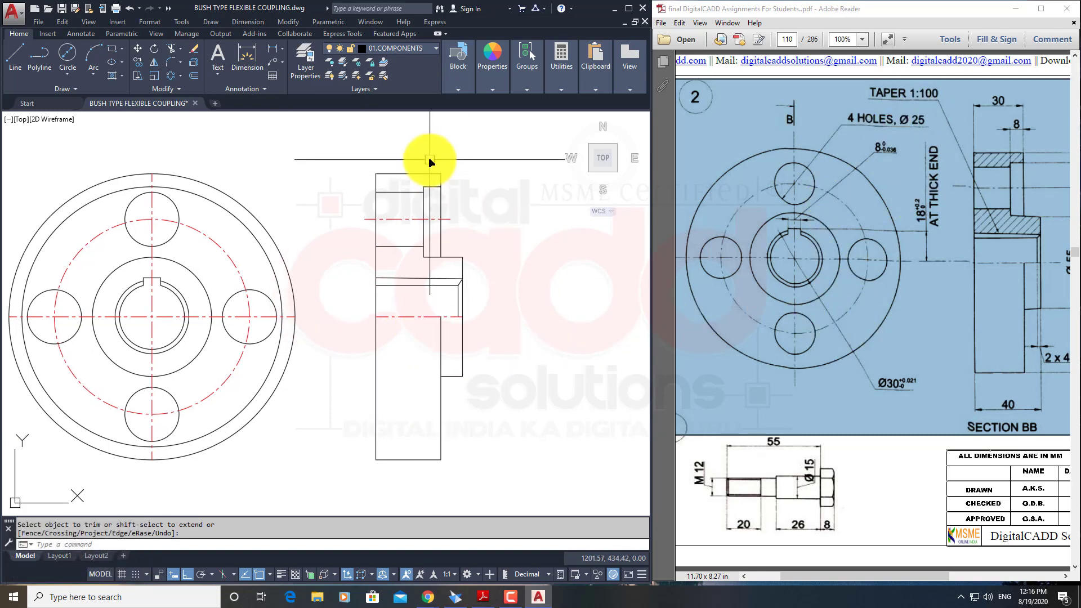
# Fillet the recess's upper inner corner in the section view with a 1.50 radius and save the drawing.
pyautogui.scroll(4, 431, 160)
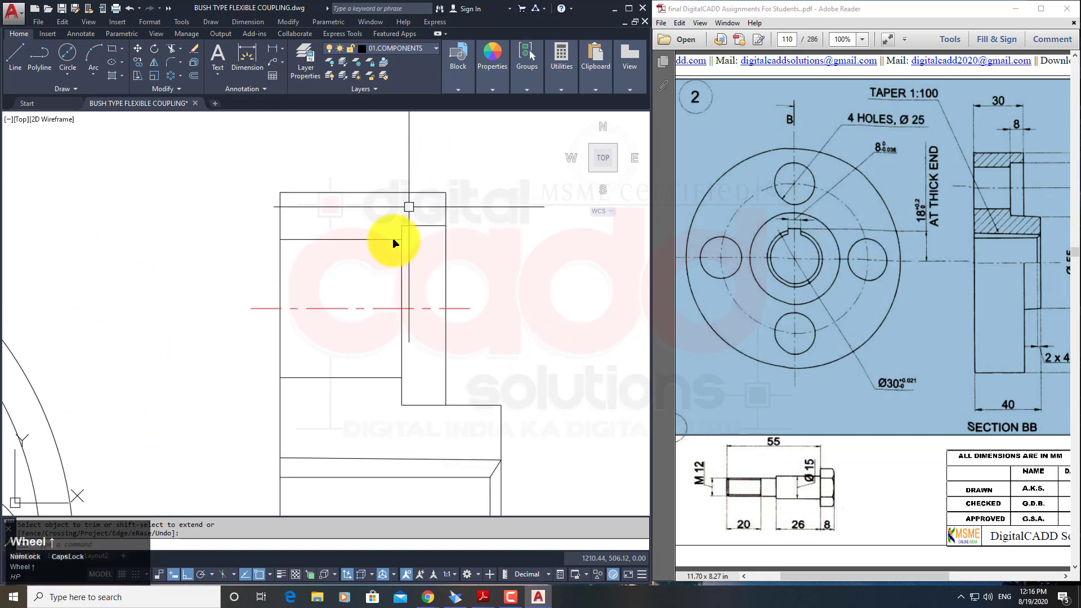
pyautogui.click(169, 63)
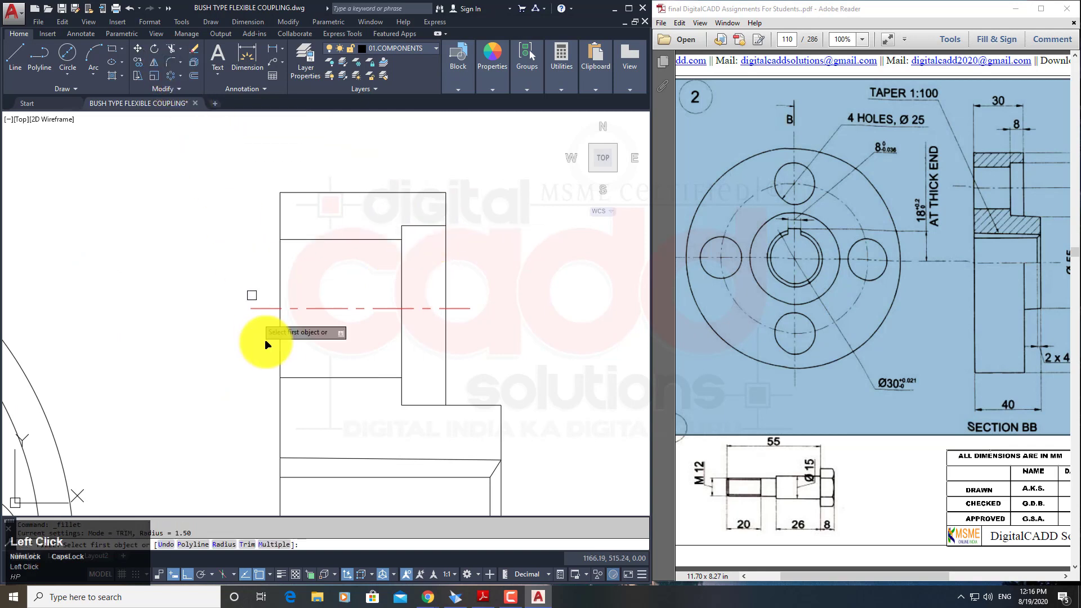
pyautogui.click(224, 544)
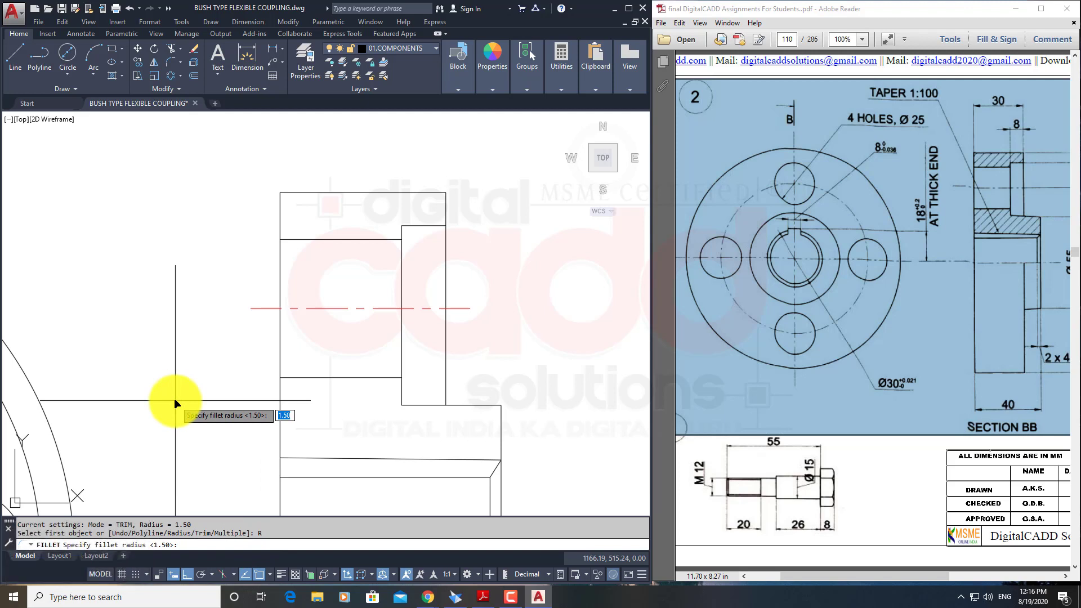
pyautogui.press('Return')
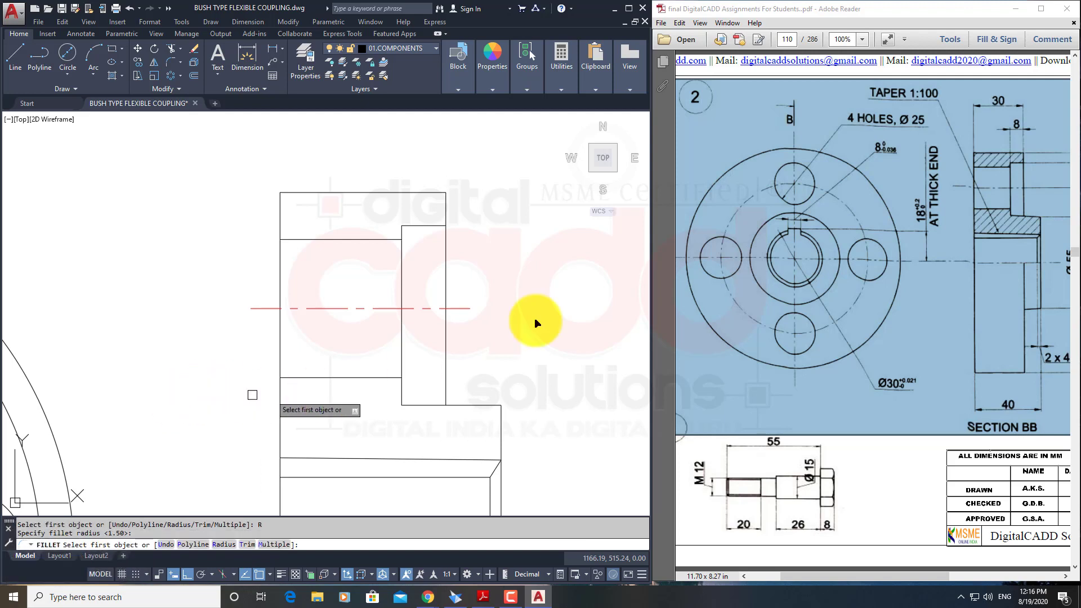
pyautogui.scroll(4, 415, 261)
pyautogui.click(405, 173)
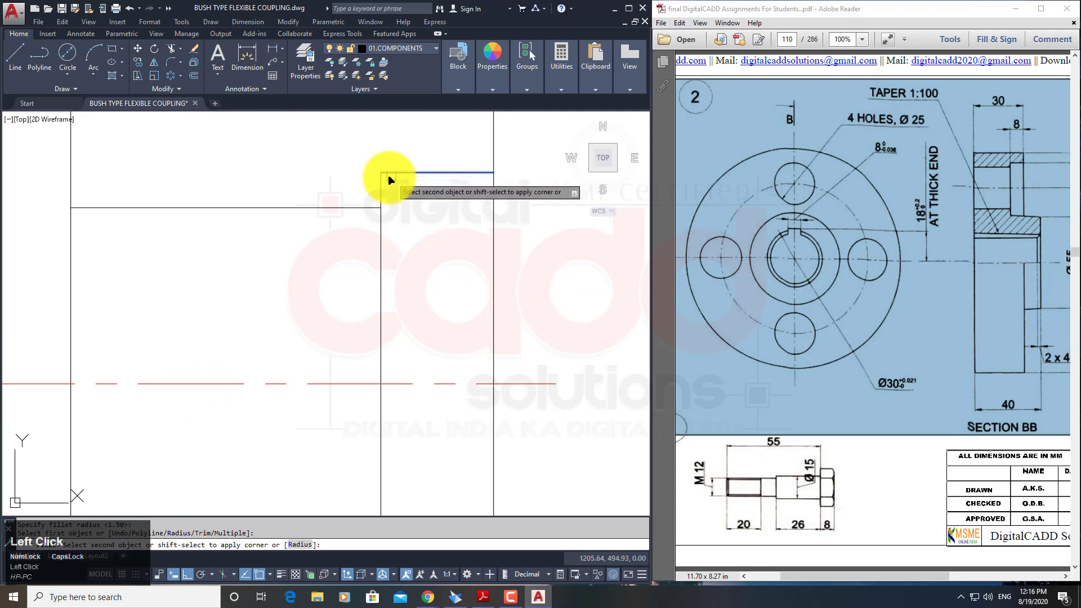
pyautogui.scroll(-4, 430, 273)
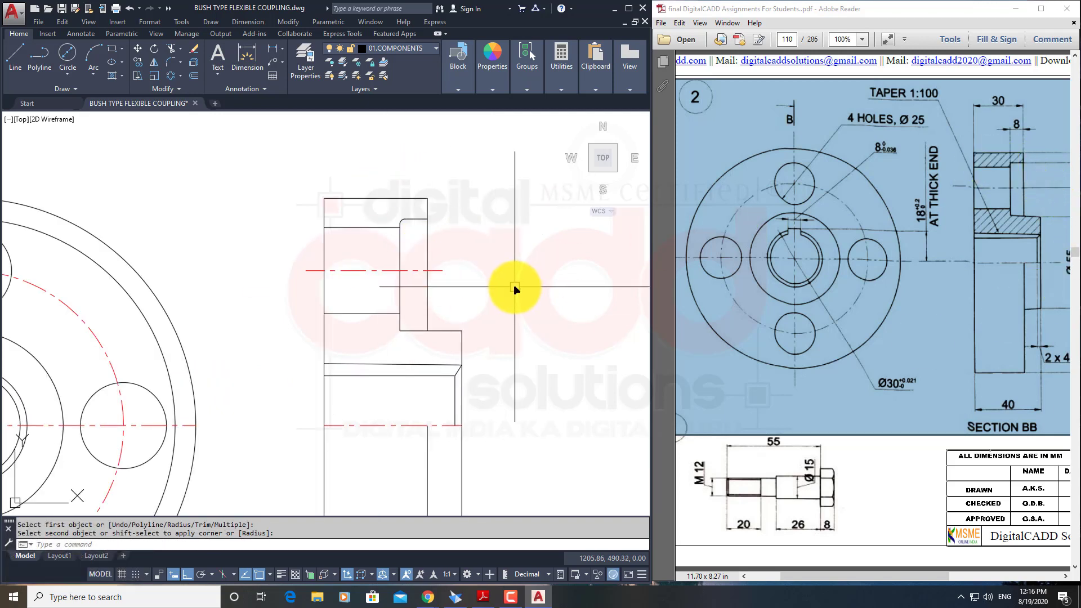
pyautogui.hotkey('ctrl', 's')
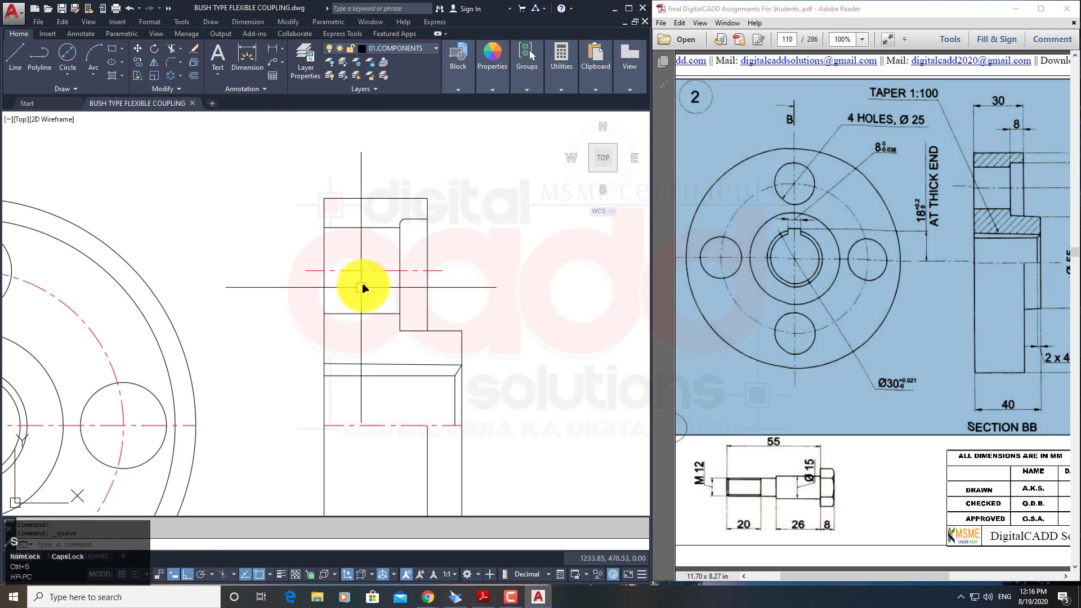
# Hatch the flange's cut areas above and below the upper hole in the section view.
pyautogui.moveTo(363, 287); pyautogui.dragTo(404, 272, button='middle')
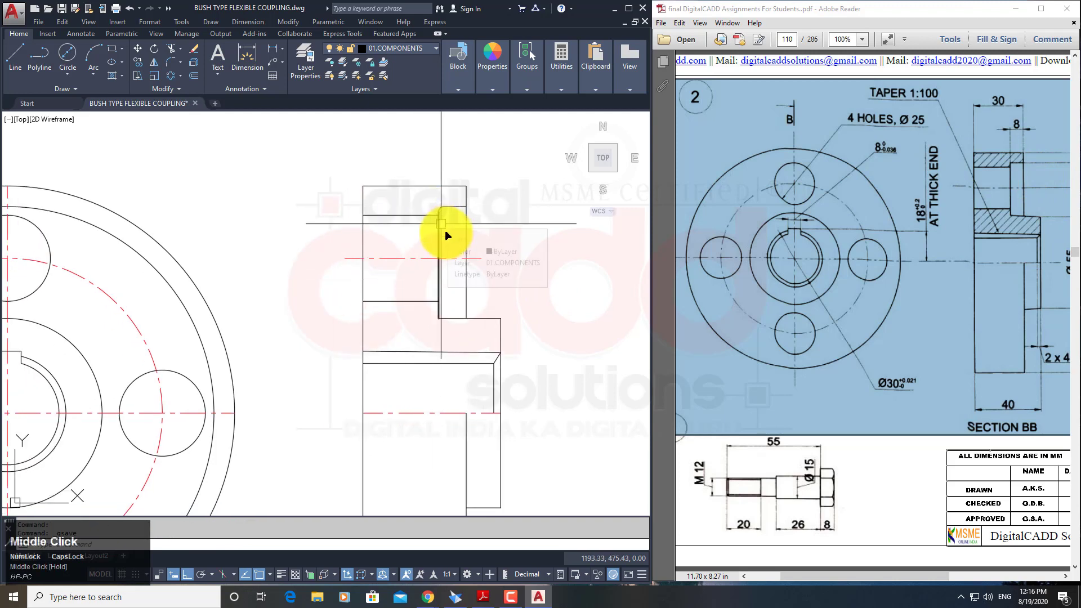
pyautogui.click(113, 76)
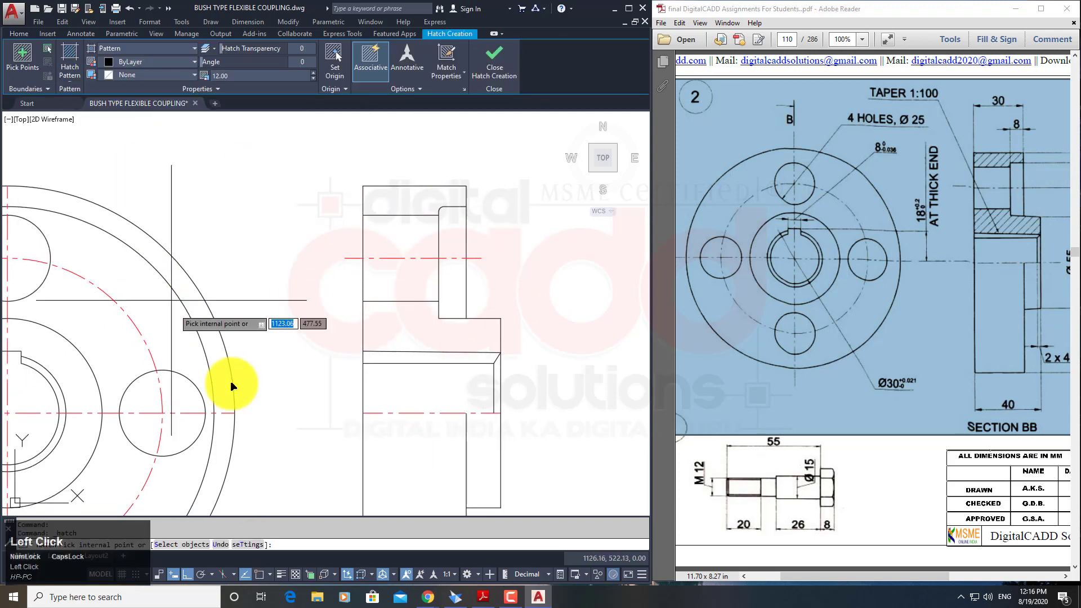
pyautogui.click(426, 204)
pyautogui.click(404, 345)
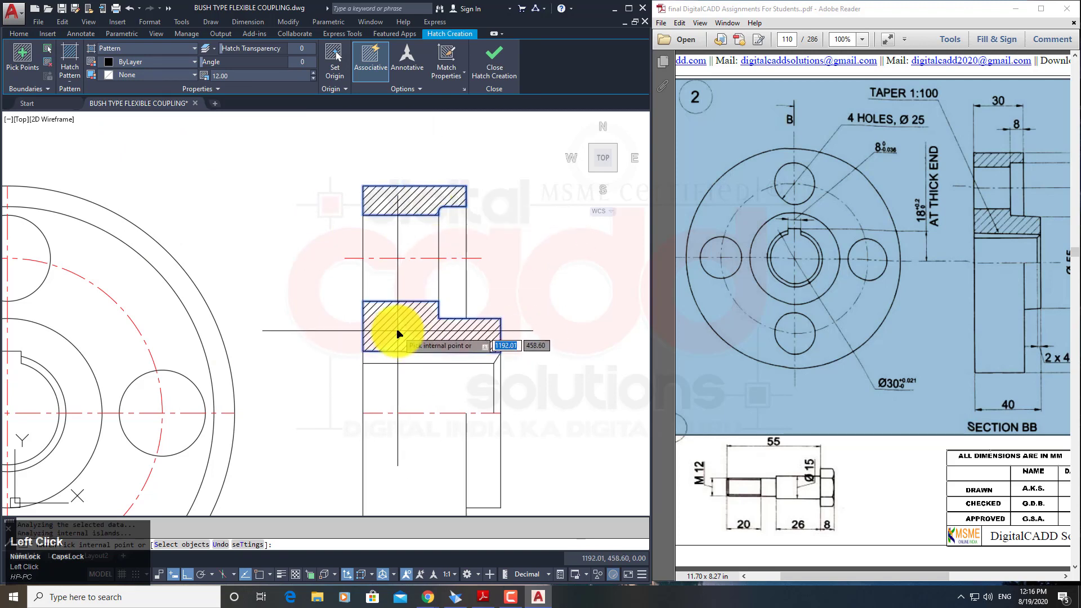
pyautogui.press('space')
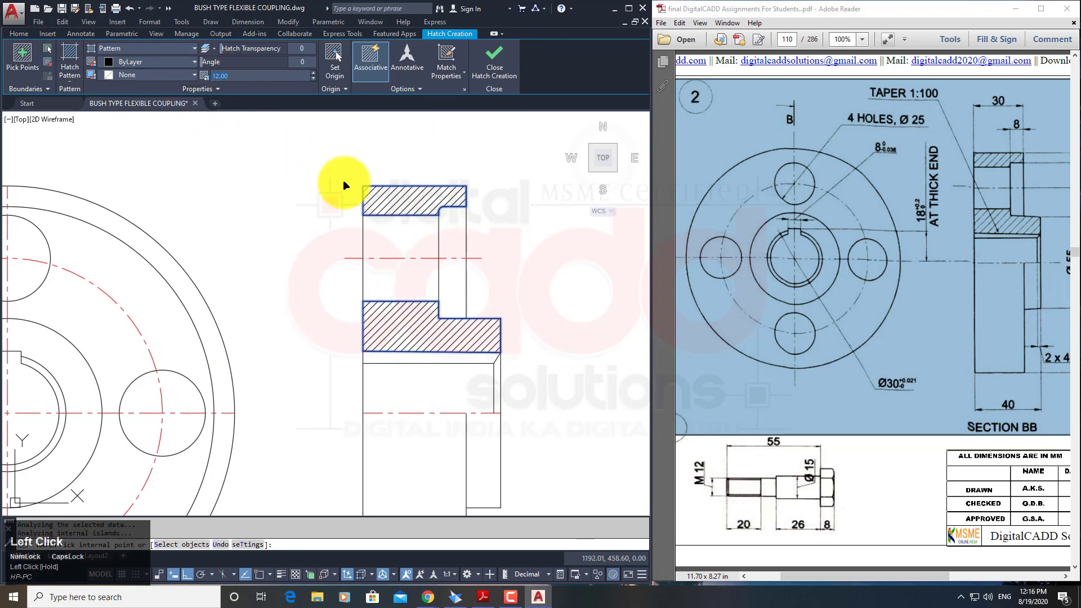
pyautogui.click(514, 303)
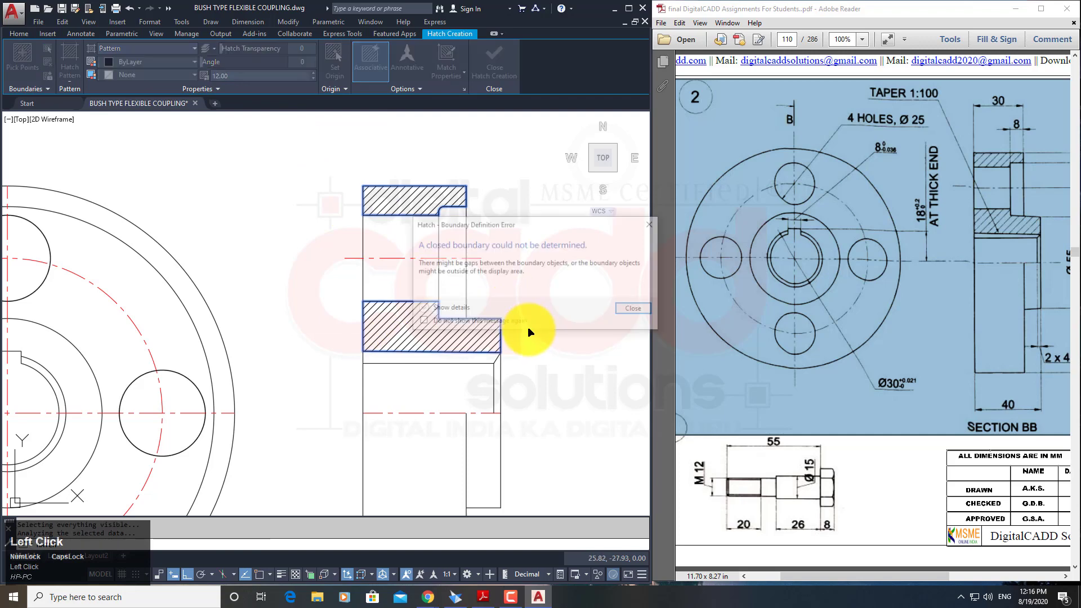
pyautogui.press('space')
pyautogui.press('space')
pyautogui.scroll(-5, 484, 349)
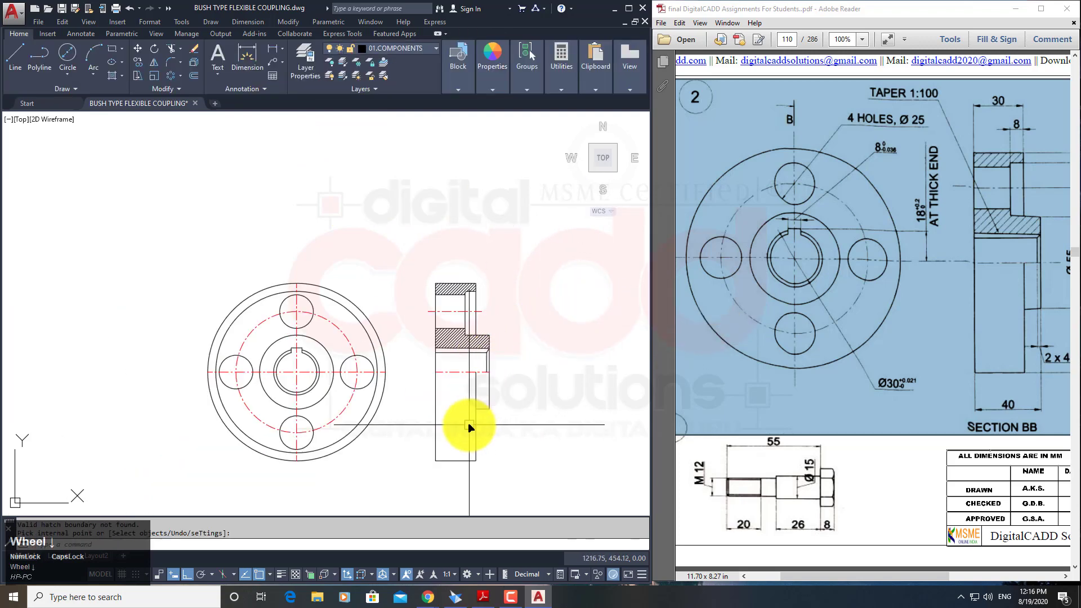
# Locate the part 7 nut in the reference PDF, highlight its views and examine its thread size and dimensions.
pyautogui.moveTo(466, 430); pyautogui.dragTo(434, 345, button='middle')
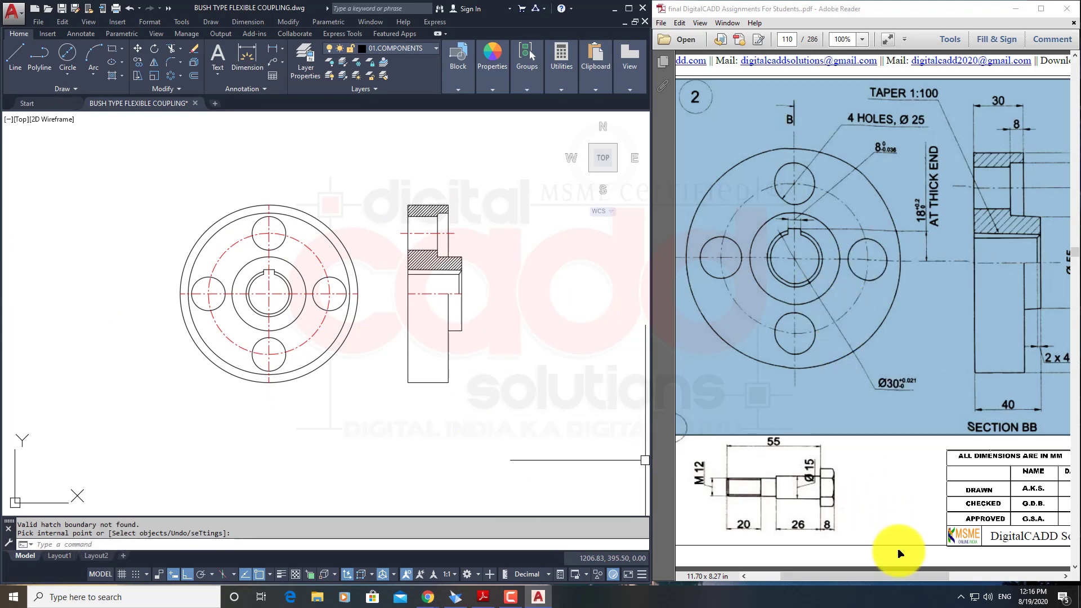
pyautogui.moveTo(889, 578)
pyautogui.mouseDown()
pyautogui.moveTo(964, 583)
pyautogui.moveTo(1063, 511)
pyautogui.mouseUp()
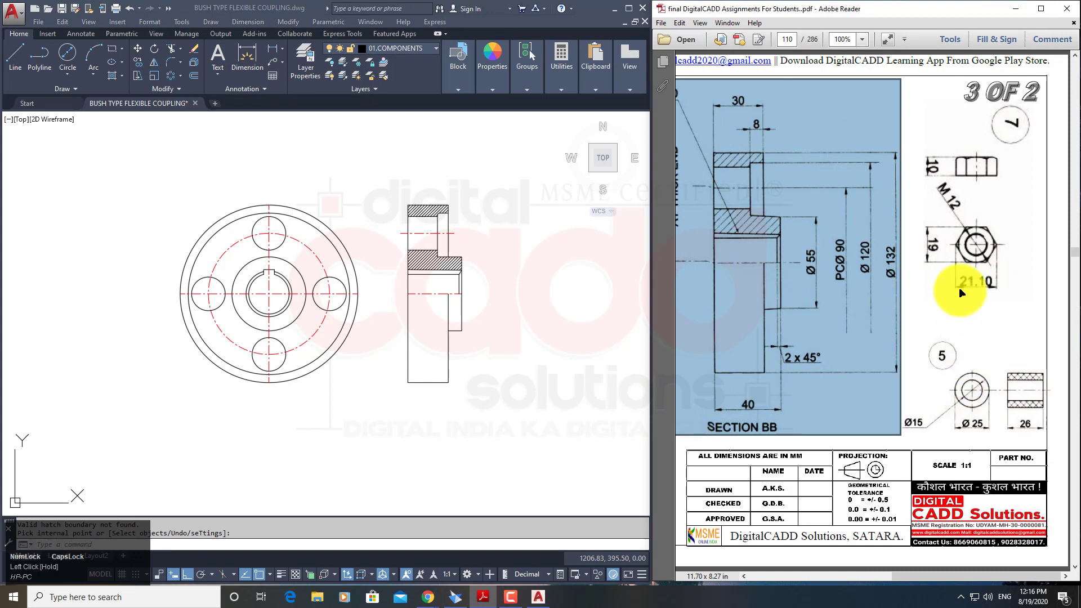
pyautogui.click(550, 345)
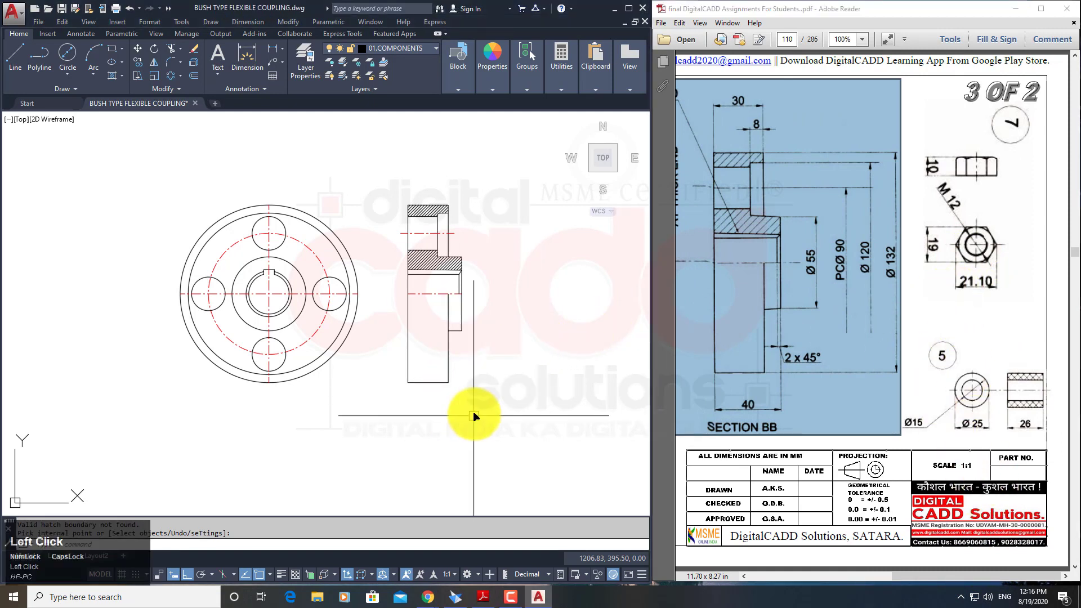
pyautogui.moveTo(476, 415)
pyautogui.mouseDown(button='middle')
pyautogui.moveTo(355, 338)
pyautogui.moveTo(537, 414)
pyautogui.mouseUp(button='middle')
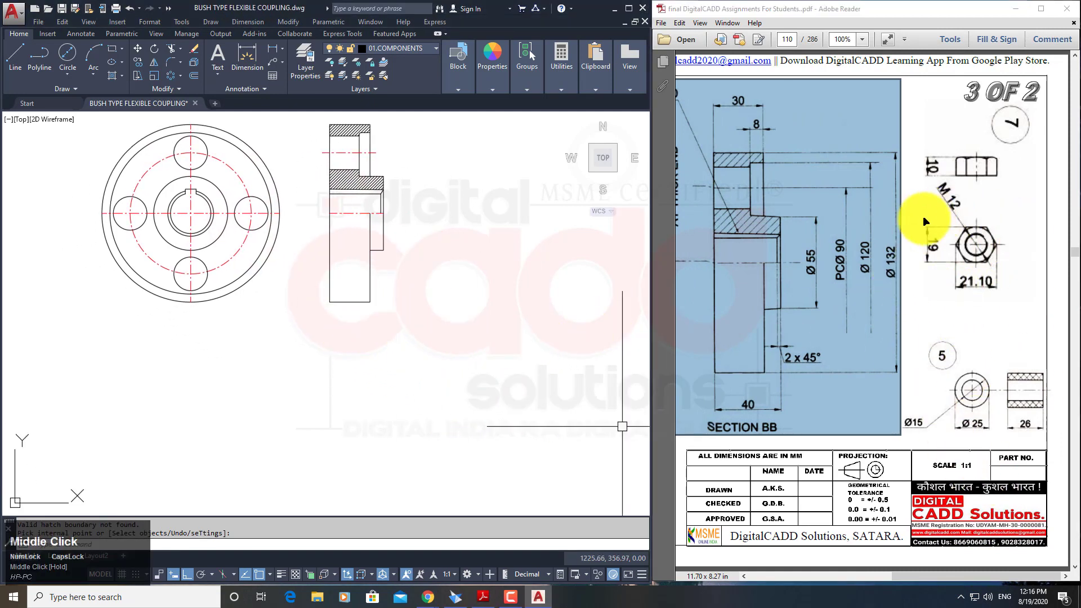
pyautogui.moveTo(332, 367); pyautogui.dragTo(309, 379, button='middle')
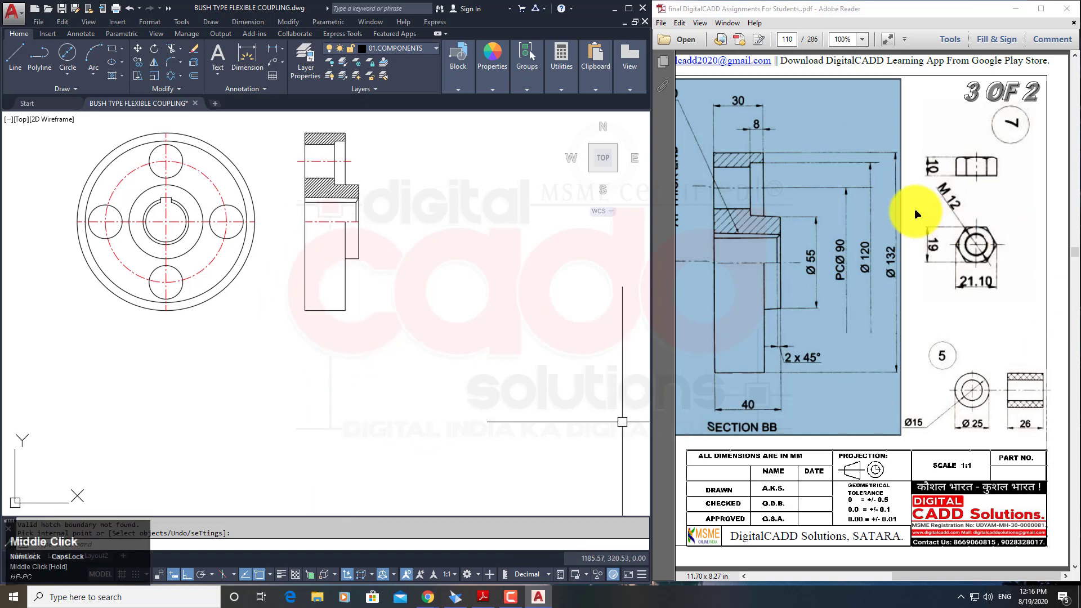
pyautogui.click(965, 217)
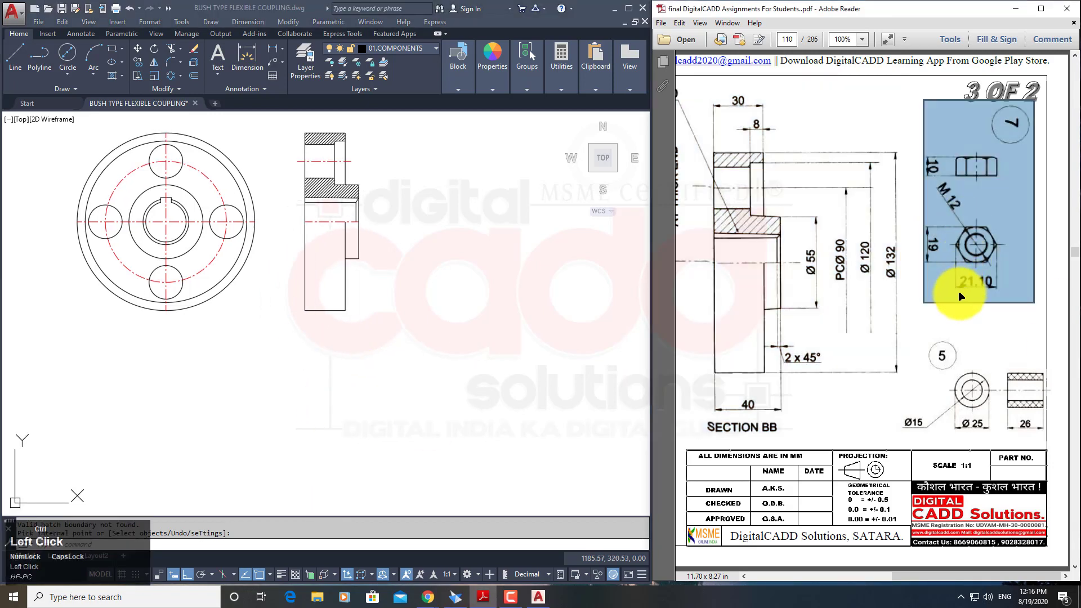
pyautogui.hotkey('ctrl', 'd')
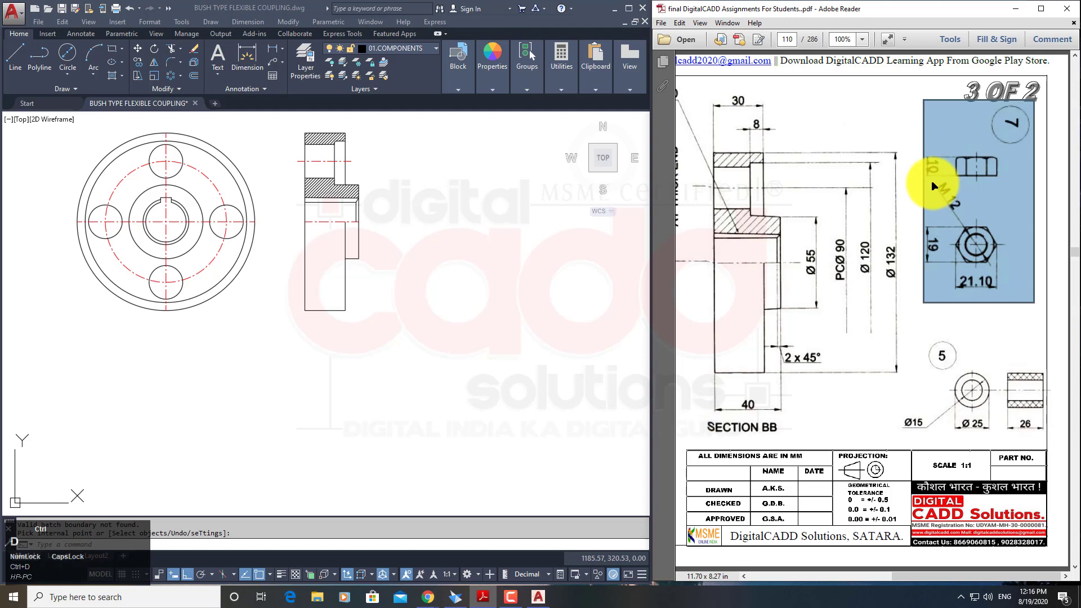
pyautogui.moveTo(934, 178); pyautogui.dragTo(962, 211)
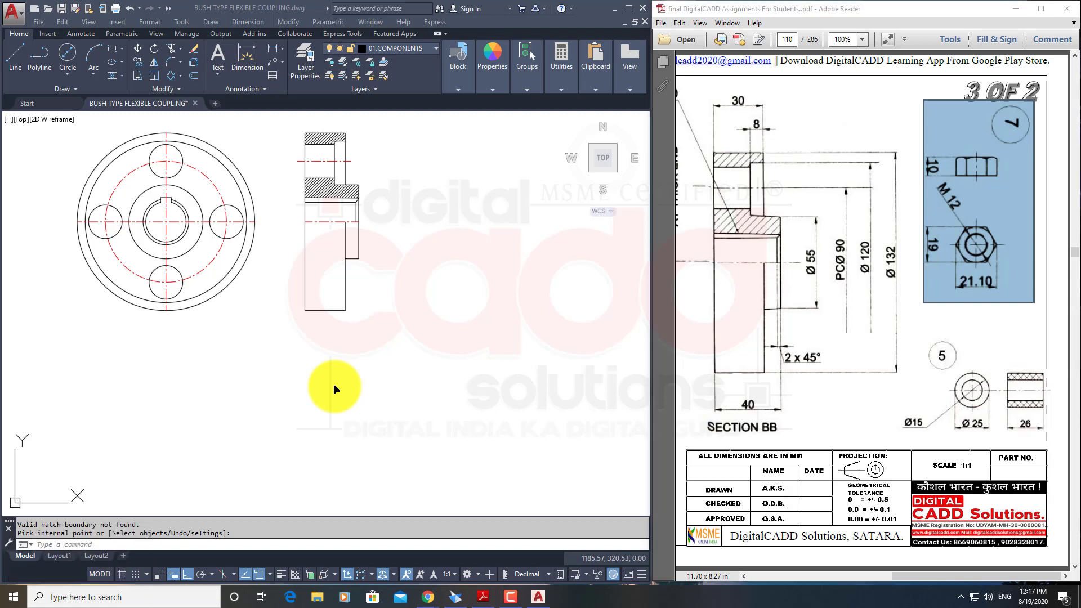
# Open the Tool Palettes in the coupling drawing.
pyautogui.click(366, 398)
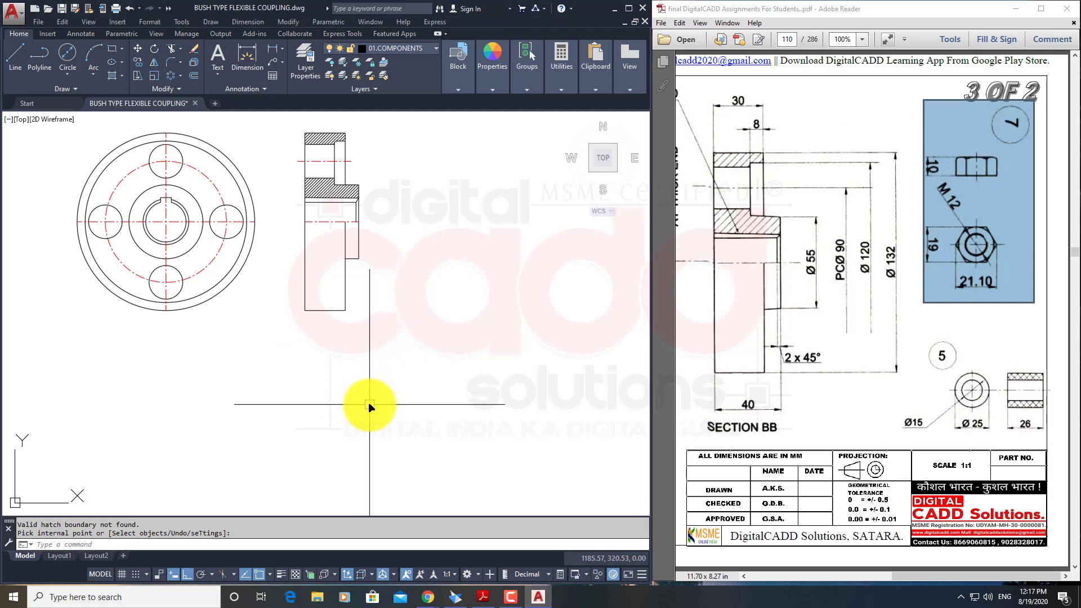
pyautogui.press('ctrl')
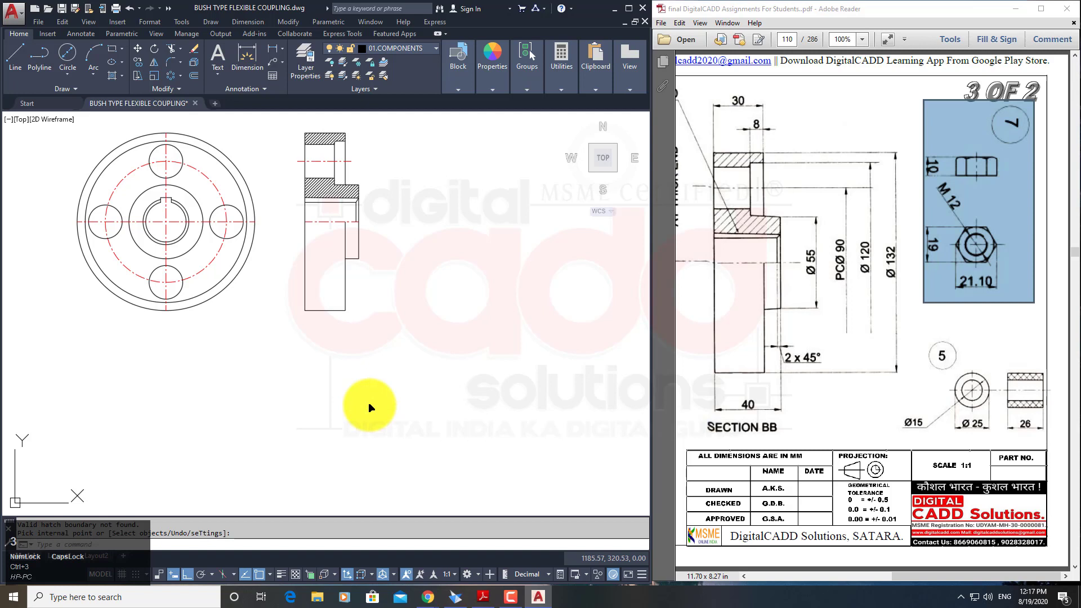
pyautogui.hotkey('ctrl', '3')
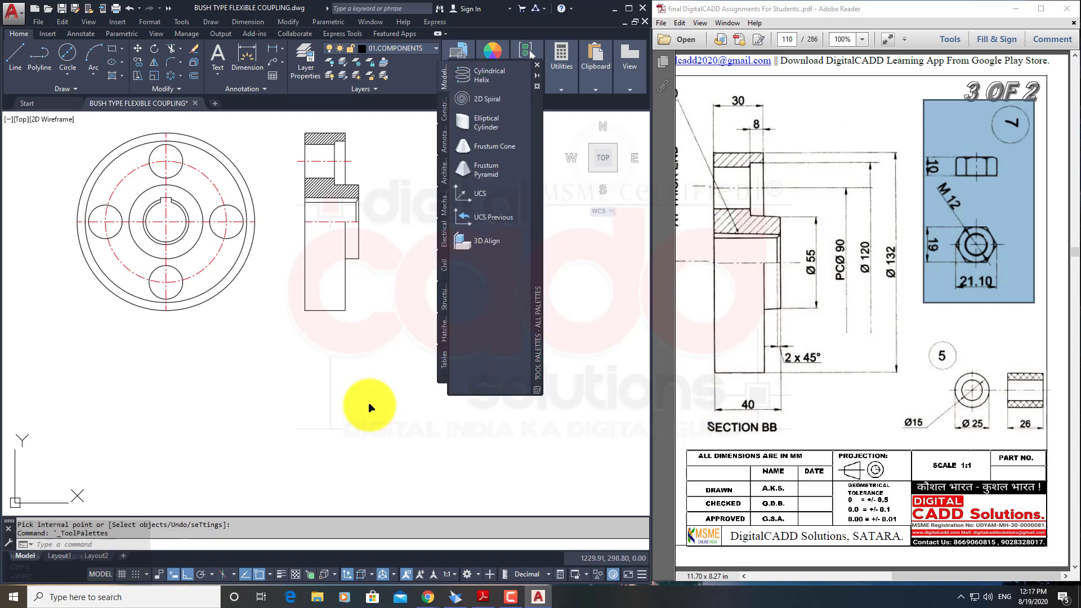
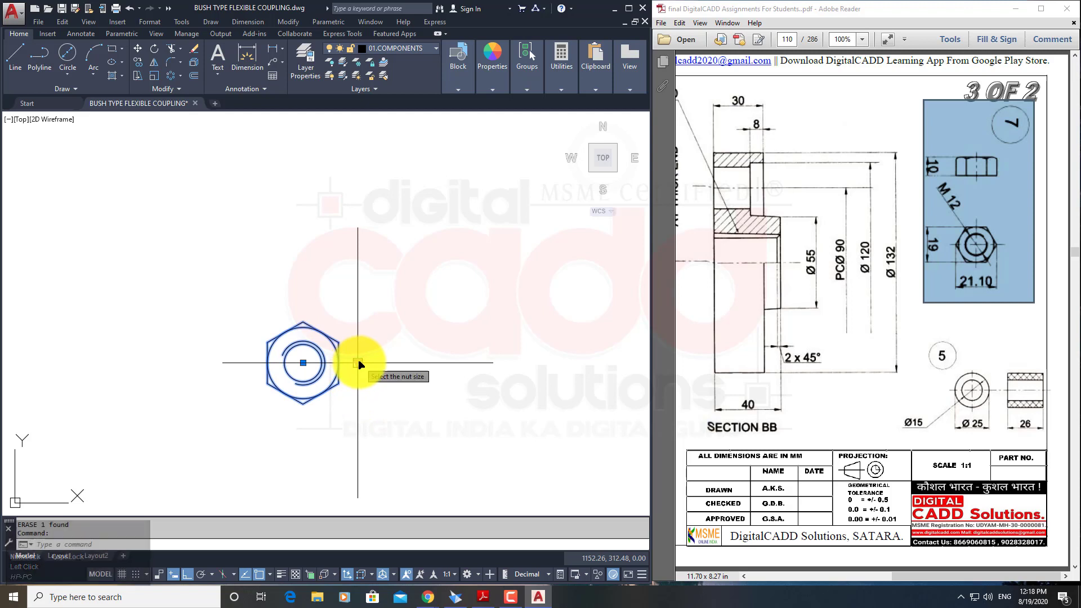
# Set the inserted hex nut block's size to M12 and deselect it.
pyautogui.click(359, 364)
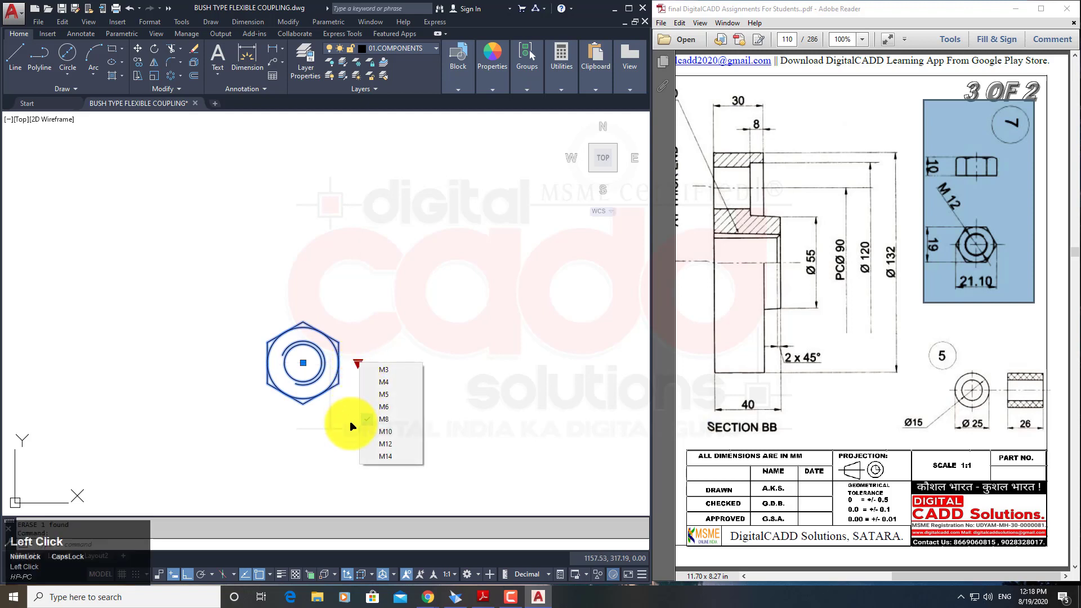
pyautogui.click(394, 444)
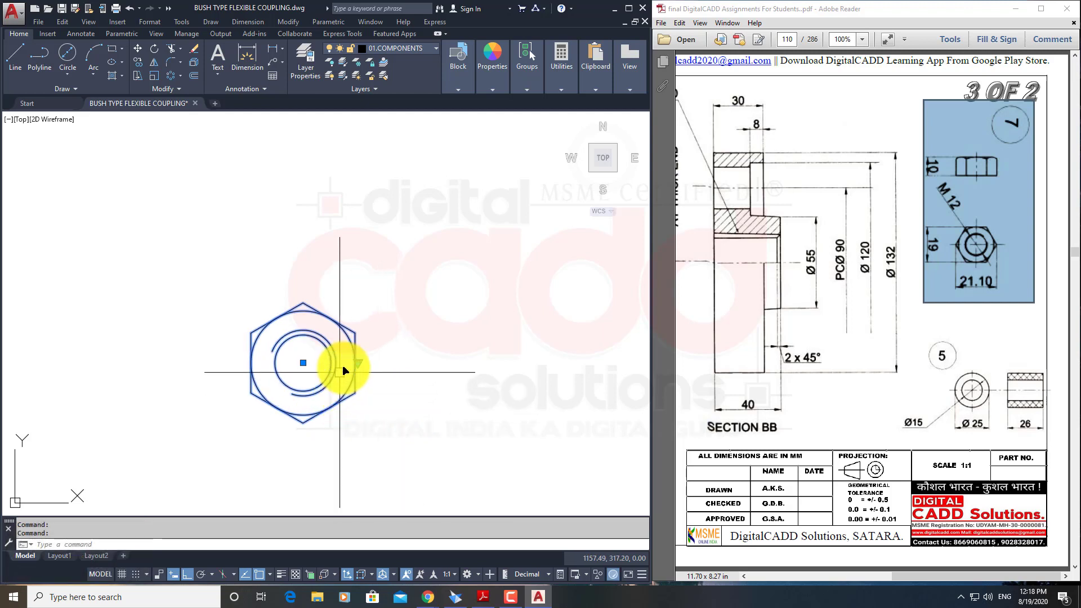
pyautogui.click(358, 361)
pyautogui.click(359, 361)
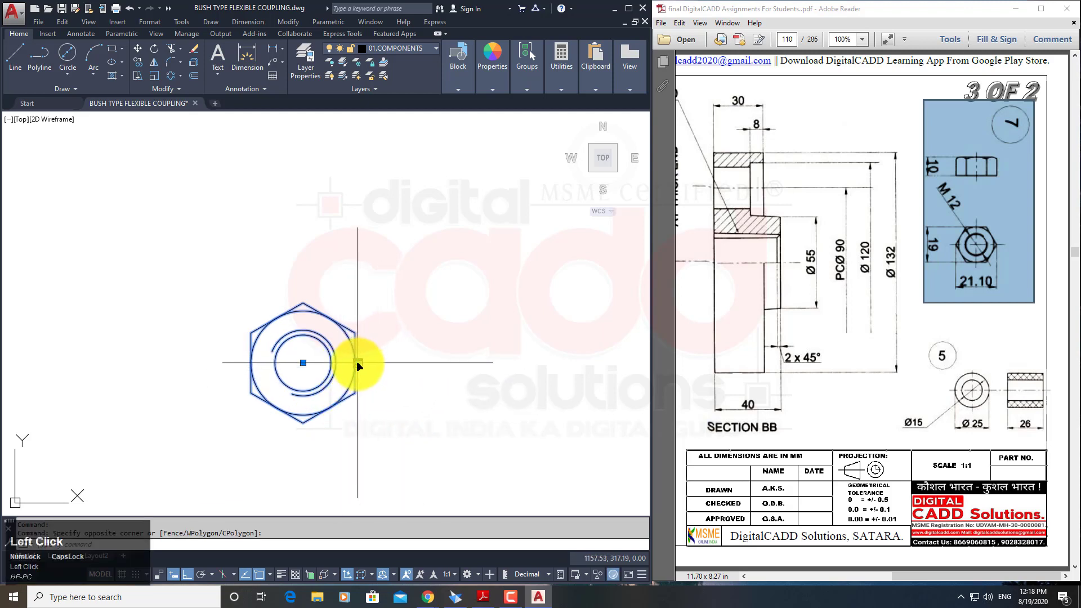
pyautogui.click(358, 361)
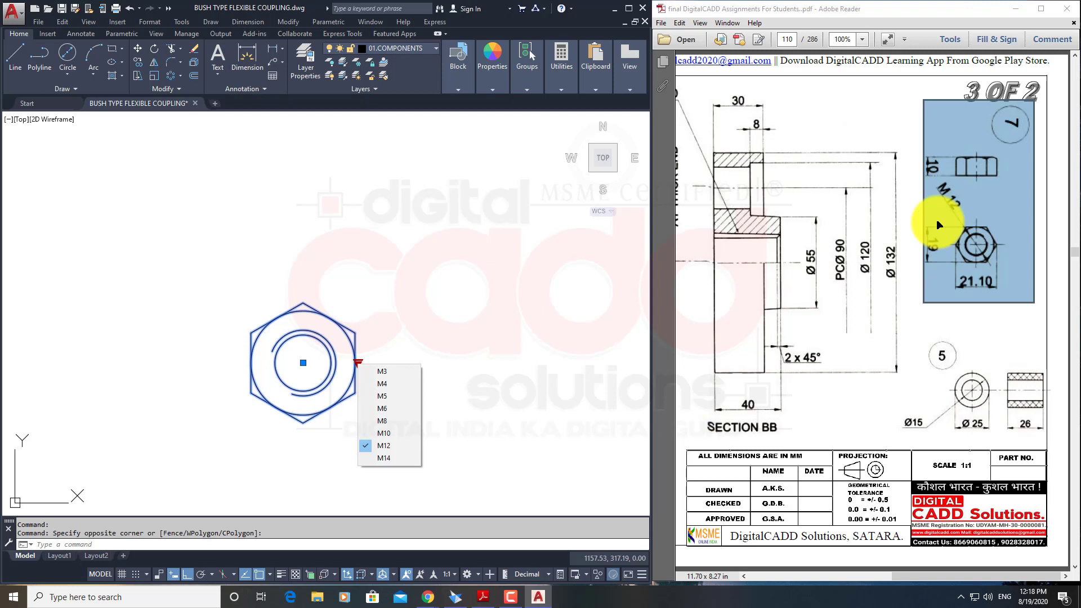
pyautogui.click(393, 445)
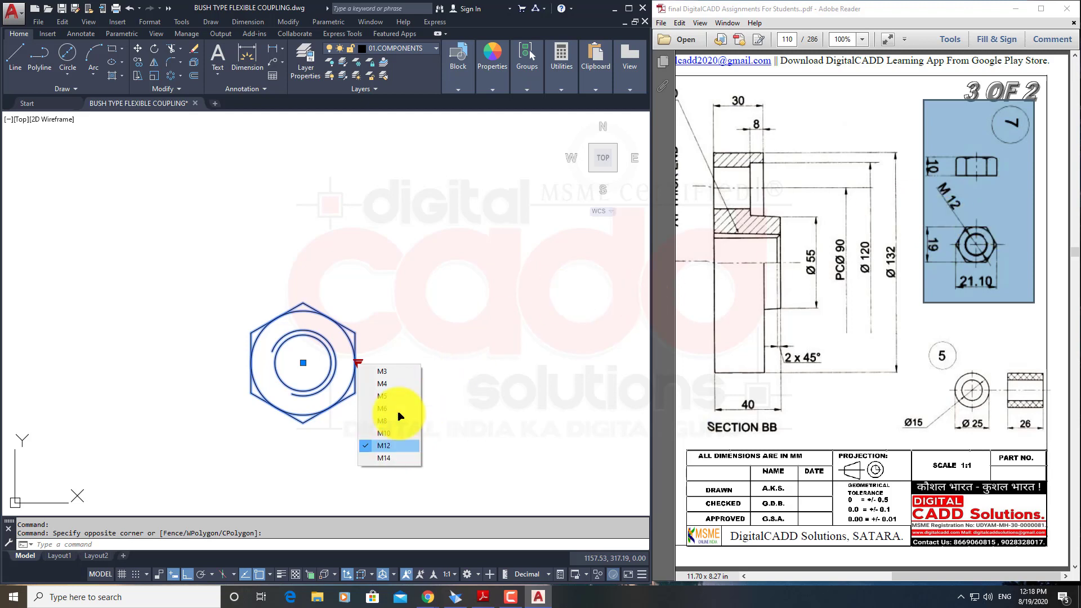
pyautogui.press('Escape')
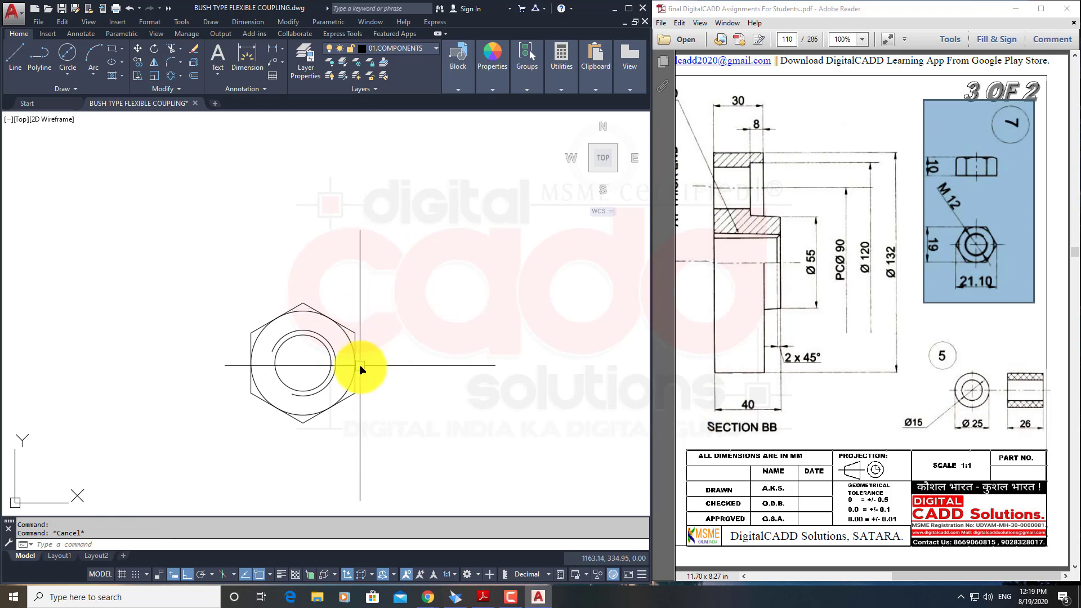
# Review the metric samples in the Tool Palettes and reselect M12 as the hex nut block's size.
pyautogui.press('ctrl')
pyautogui.hotkey('ctrl', '3')
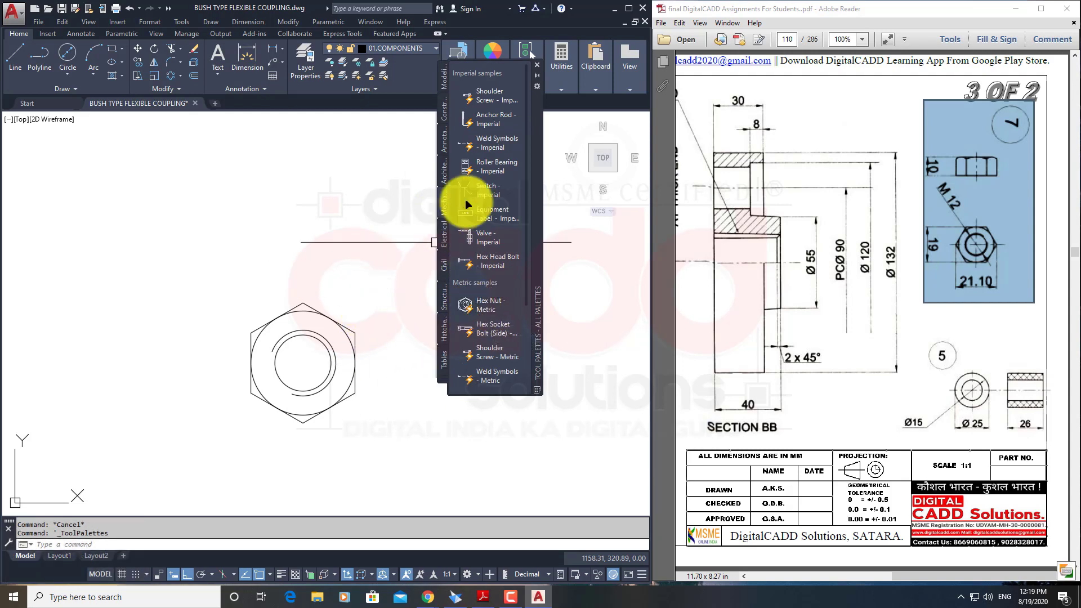
pyautogui.click(535, 59)
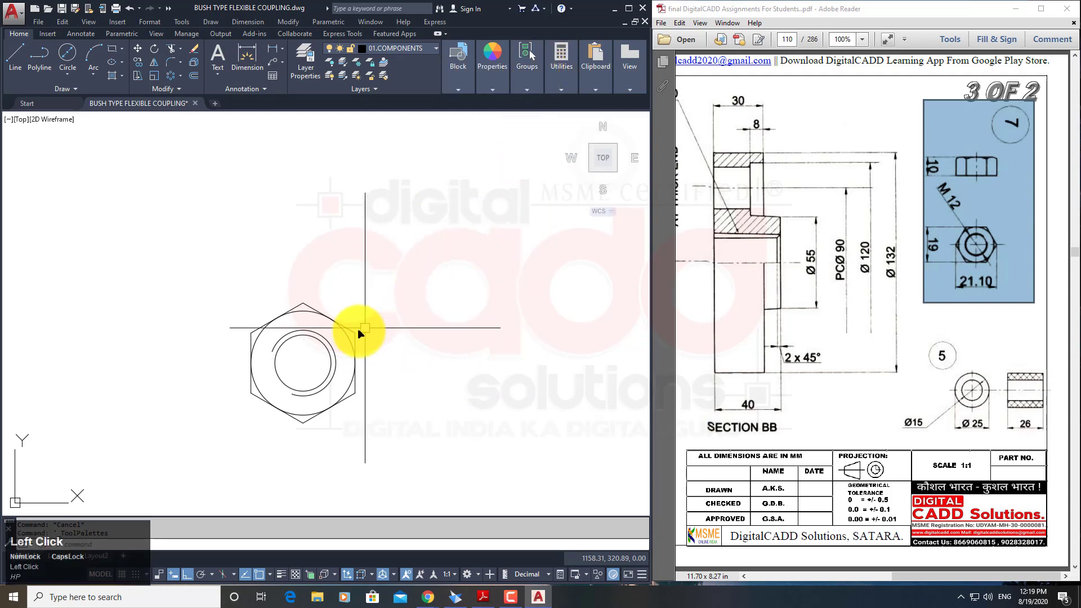
pyautogui.click(356, 343)
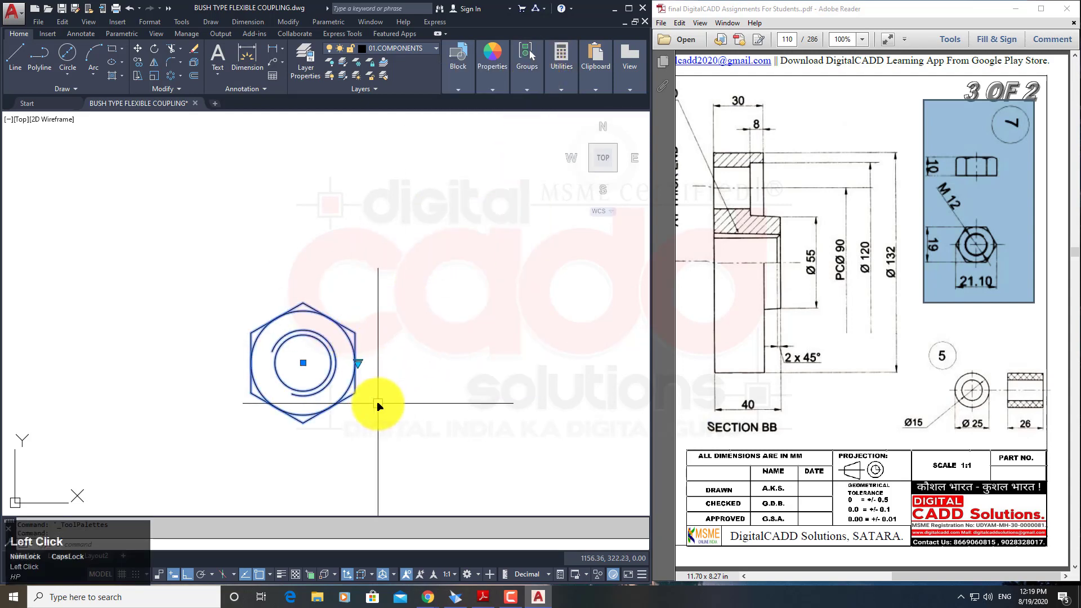
pyautogui.click(359, 363)
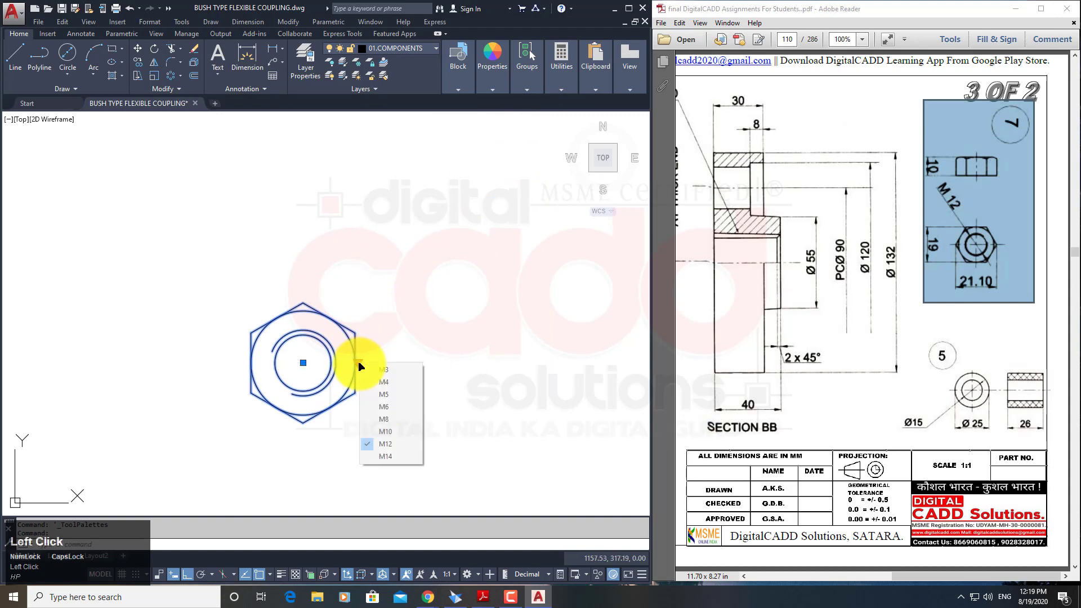
pyautogui.click(392, 447)
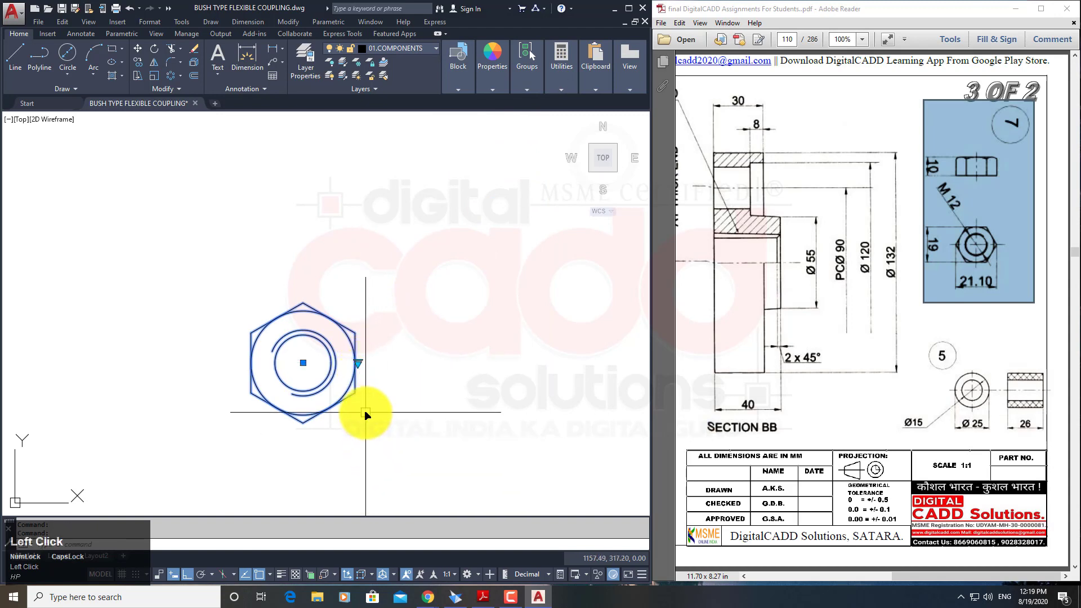
pyautogui.press('Escape')
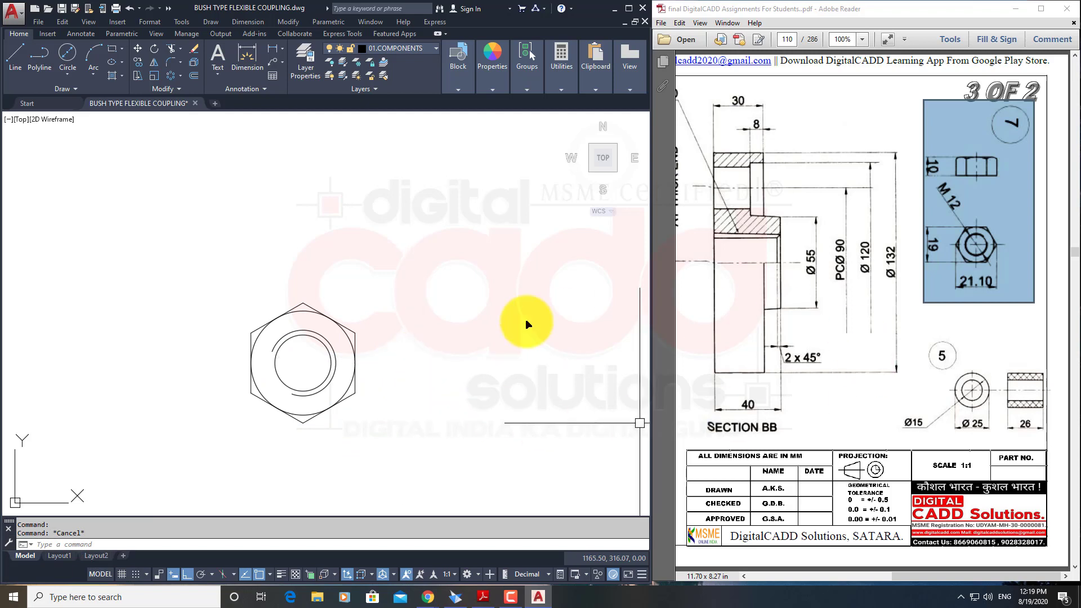
# Rotate the hex nut block 90° about its centre so that two of its flats lie horizontal.
pyautogui.scroll(2, 276, 377)
pyautogui.moveTo(321, 357); pyautogui.dragTo(292, 405, button='middle')
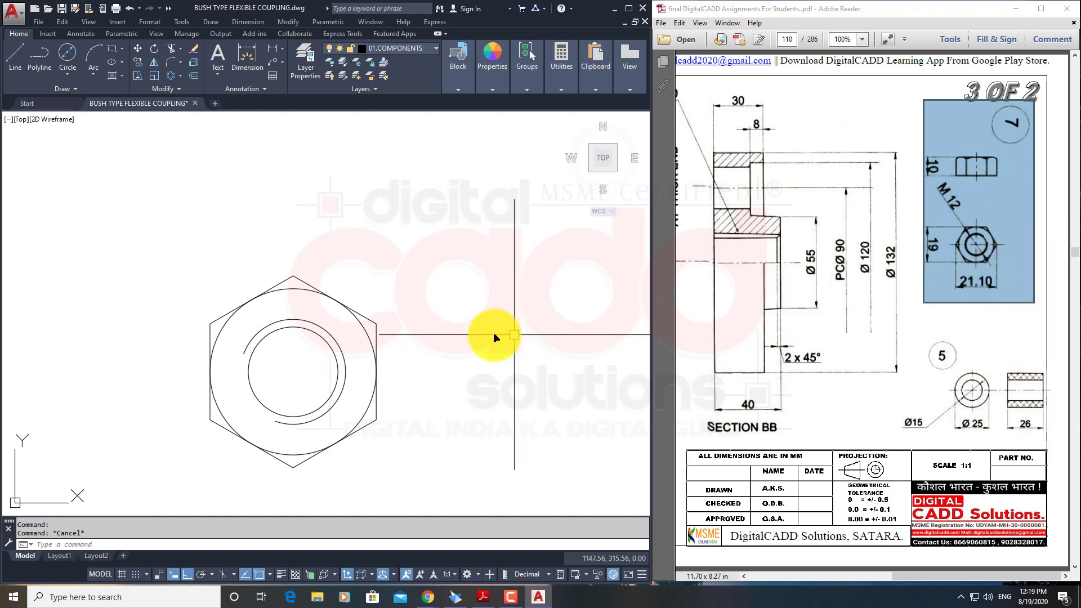
pyautogui.click(376, 326)
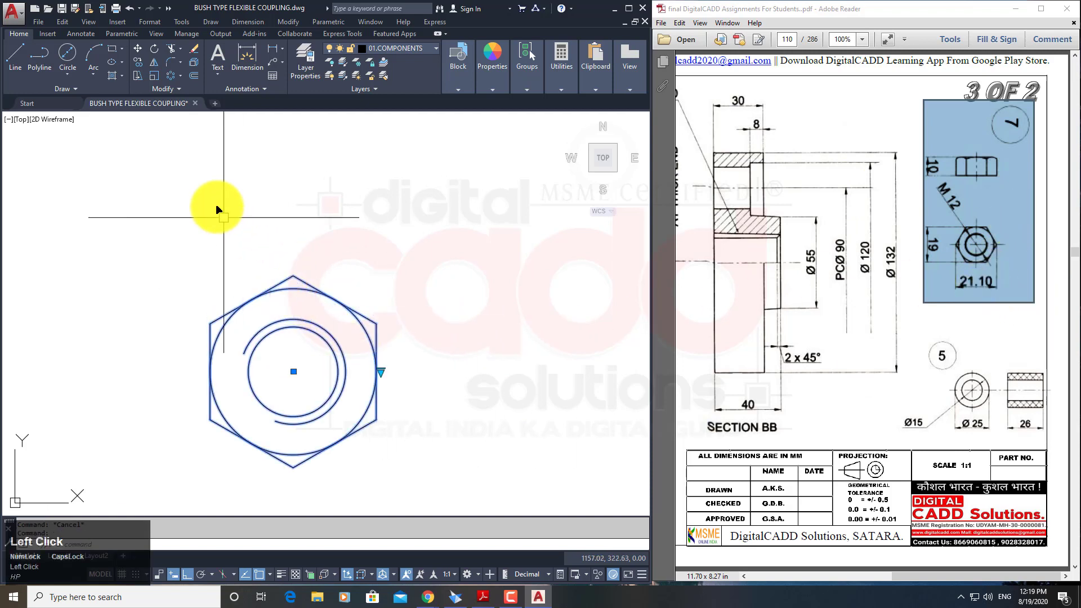
pyautogui.click(155, 51)
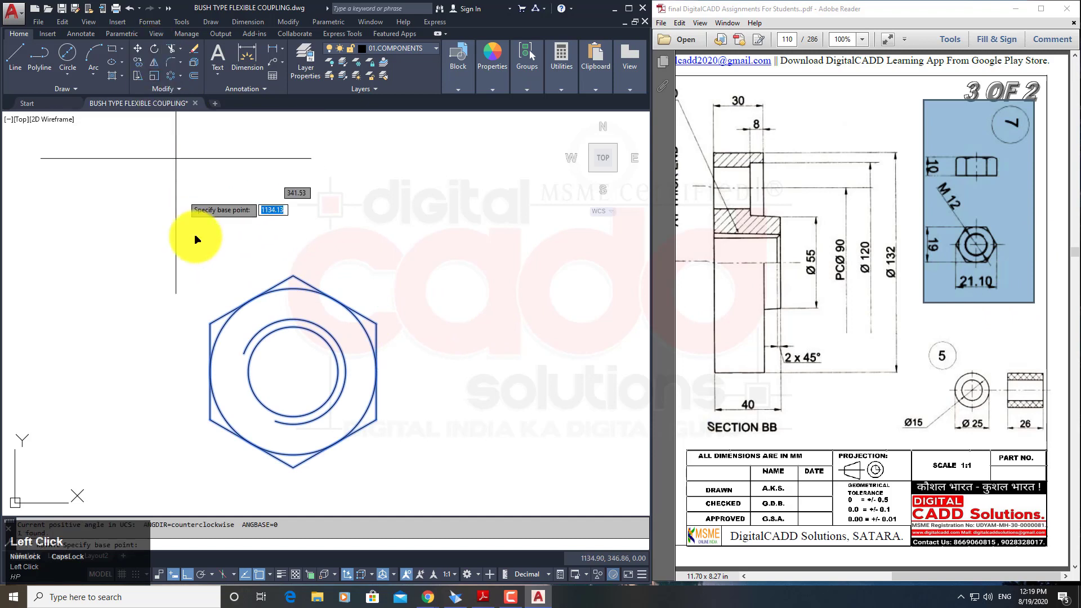
pyautogui.click(292, 371)
pyautogui.click(286, 193)
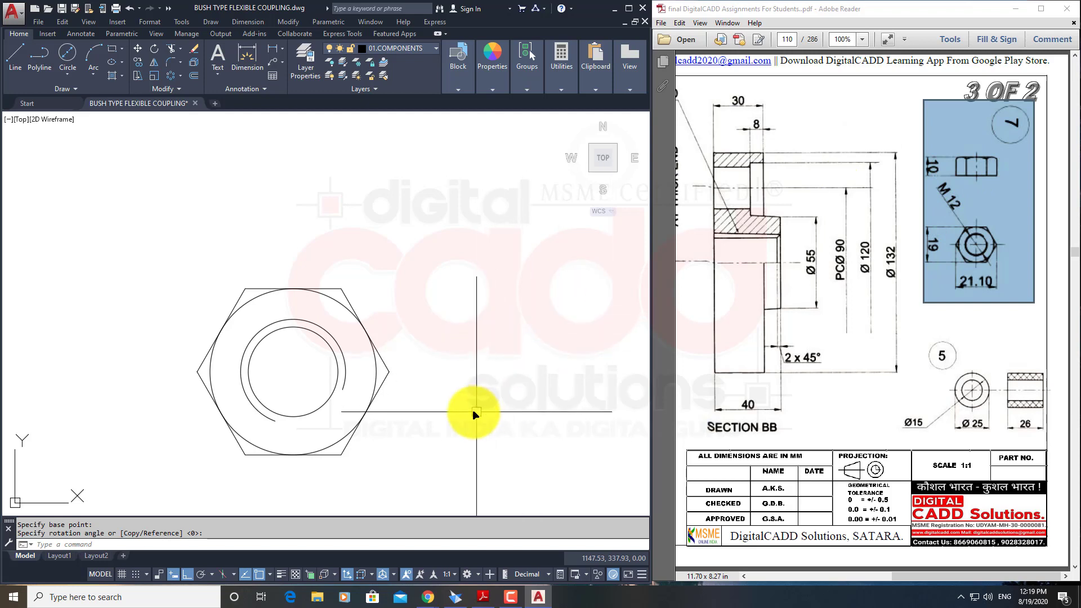
# Draw vertical rays upward from the hexagon's far-left corner and its upper-left corner.
pyautogui.write('RAY')
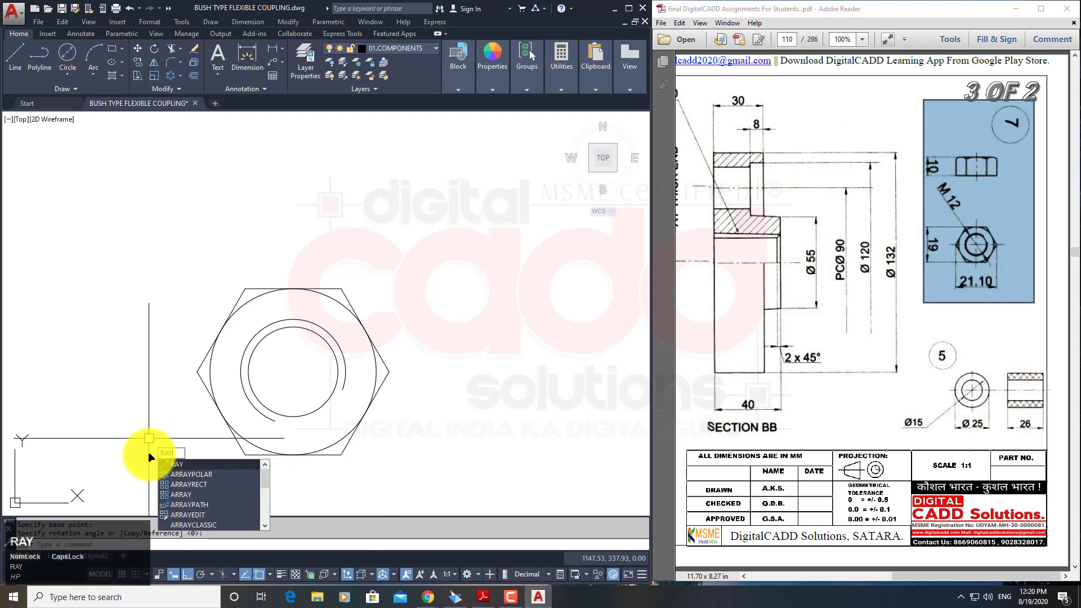
pyautogui.press('space')
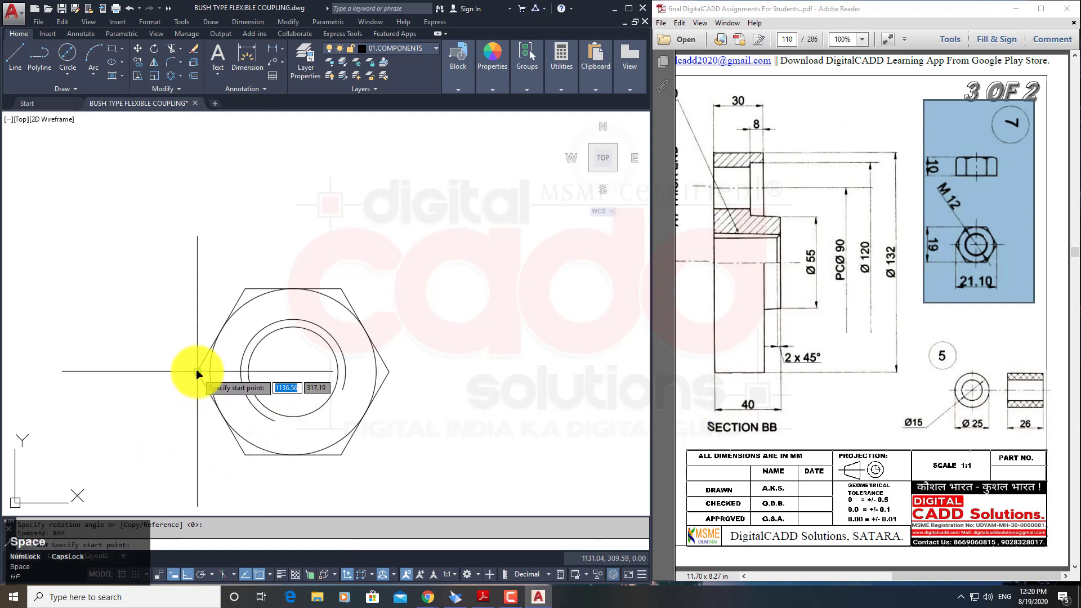
pyautogui.click(197, 242)
pyautogui.press('space')
pyautogui.press('space')
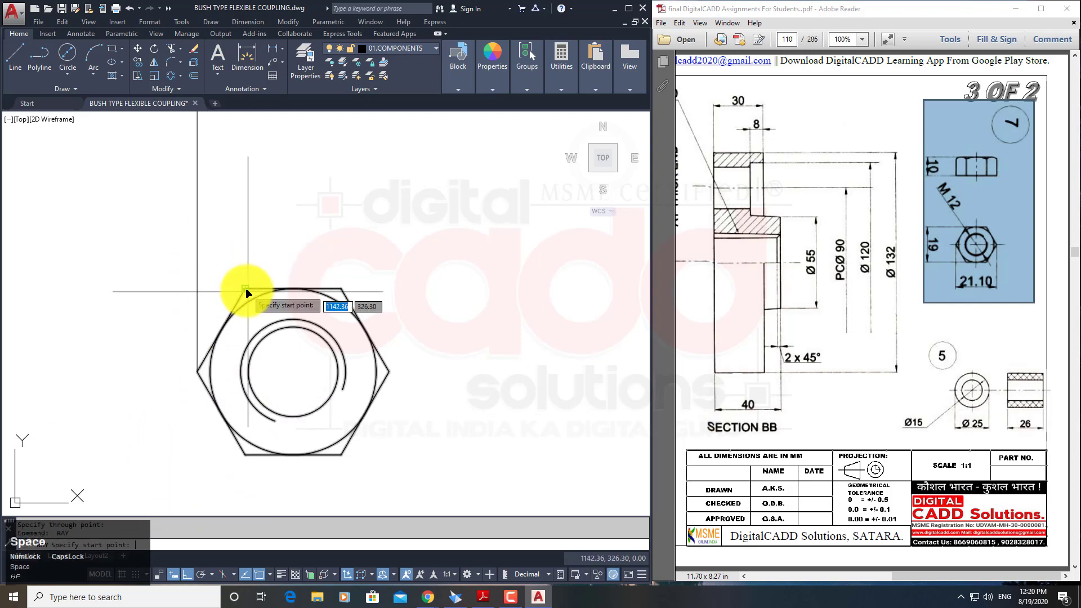
pyautogui.click(245, 290)
pyautogui.click(244, 225)
pyautogui.press('space')
# Draw vertical rays upward from the hexagon's upper-right corner and its far-right corner.
pyautogui.press('space')
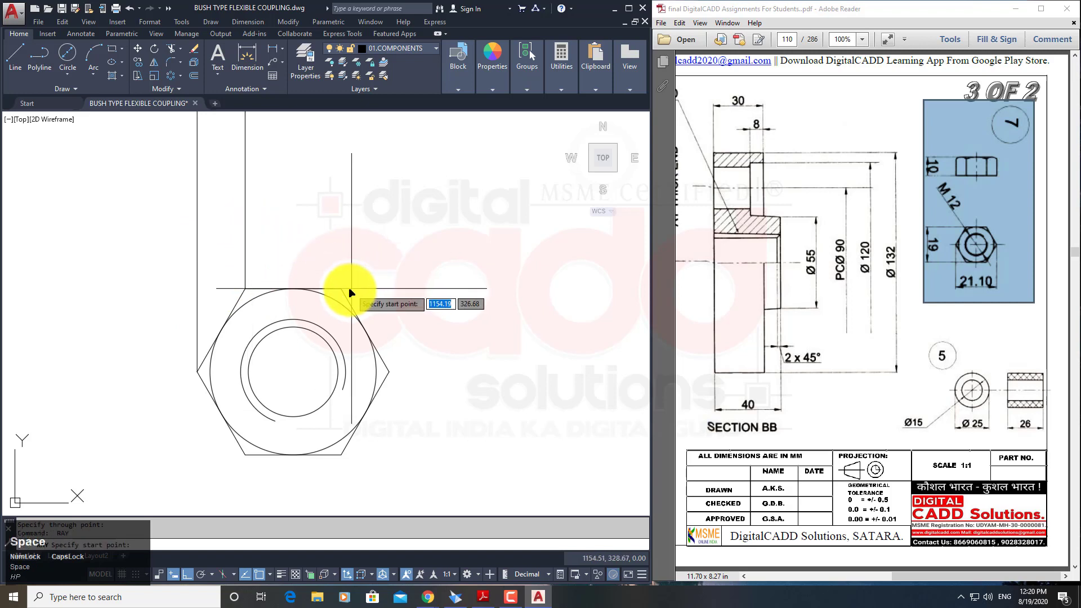
pyautogui.click(342, 289)
pyautogui.click(344, 246)
pyautogui.press('space')
pyautogui.press('space')
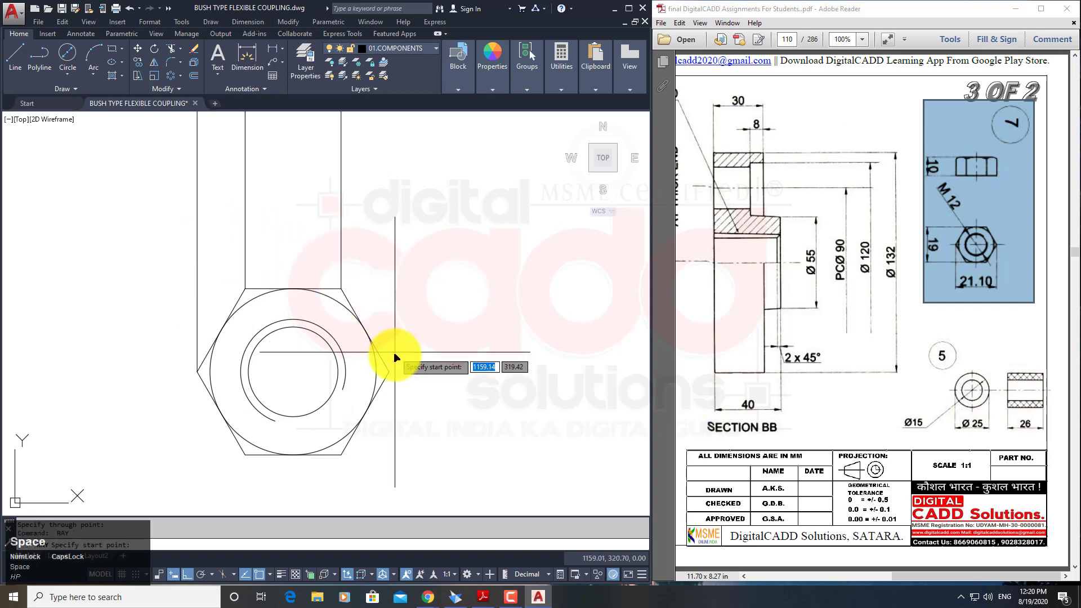
pyautogui.click(389, 371)
pyautogui.click(387, 309)
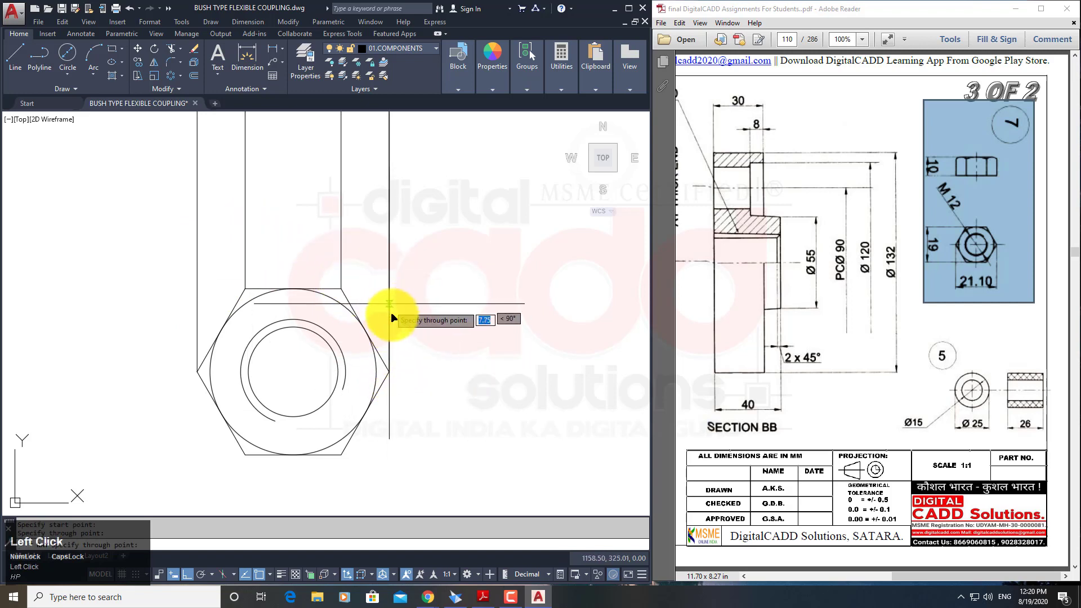
pyautogui.press('space')
# Draw a horizontal ray across the four vertical projection rays, a short distance above the hex nut.
pyautogui.moveTo(420, 292)
pyautogui.mouseDown(button='middle')
pyautogui.moveTo(454, 370)
pyautogui.moveTo(437, 355)
pyautogui.mouseUp(button='middle')
pyautogui.press('space')
pyautogui.click(444, 293)
pyautogui.click(402, 300)
pyautogui.press('space')
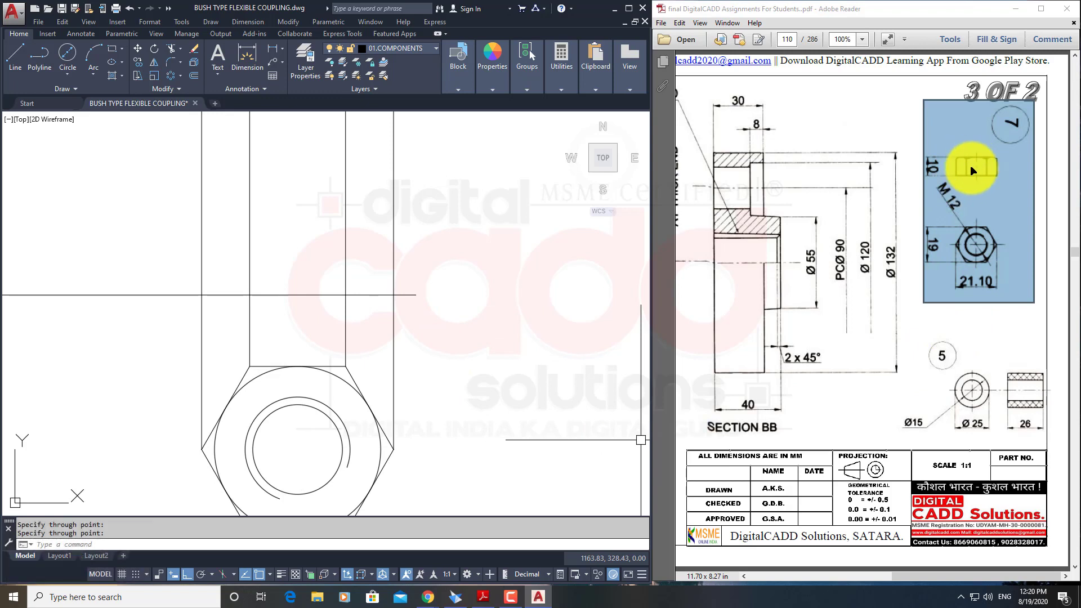
# Offset the horizontal ray upward by 10 to set the nut's thickness.
pyautogui.click(194, 75)
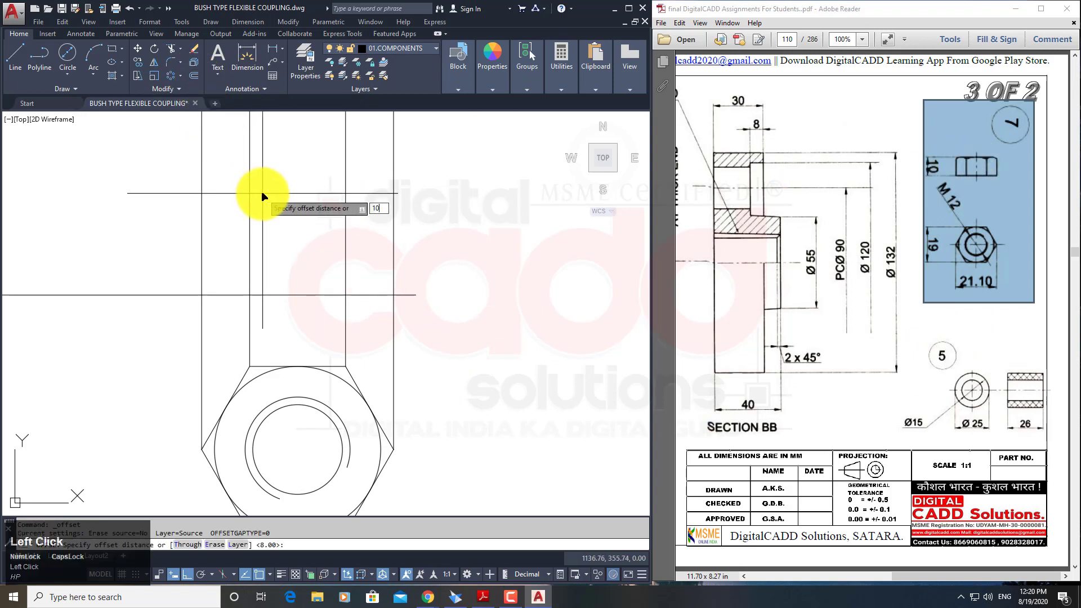
pyautogui.write('10')
pyautogui.press('Return')
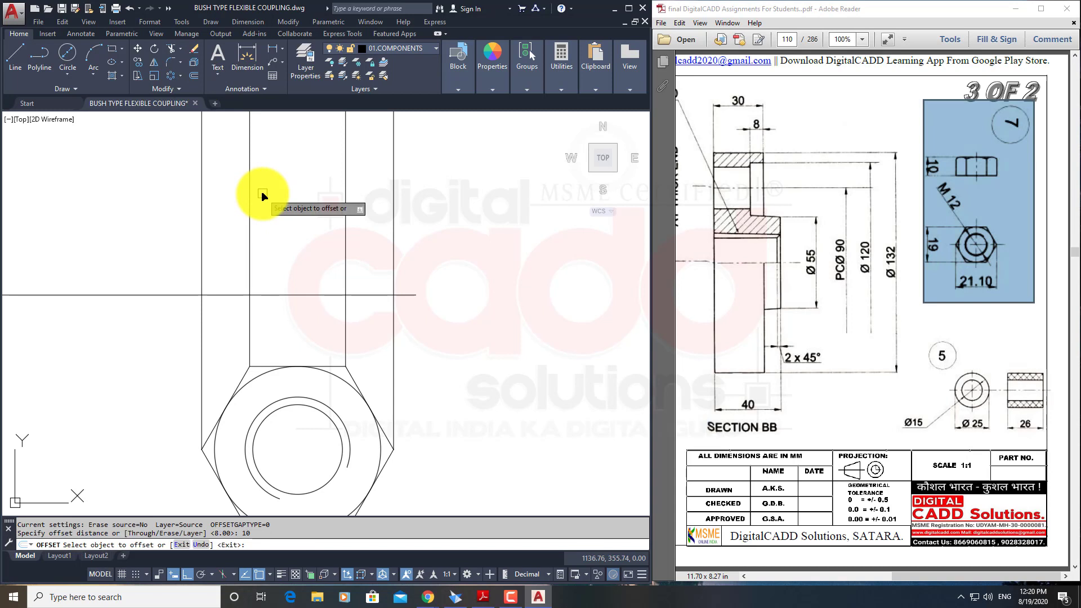
pyautogui.click(341, 294)
pyautogui.click(340, 239)
pyautogui.press('space')
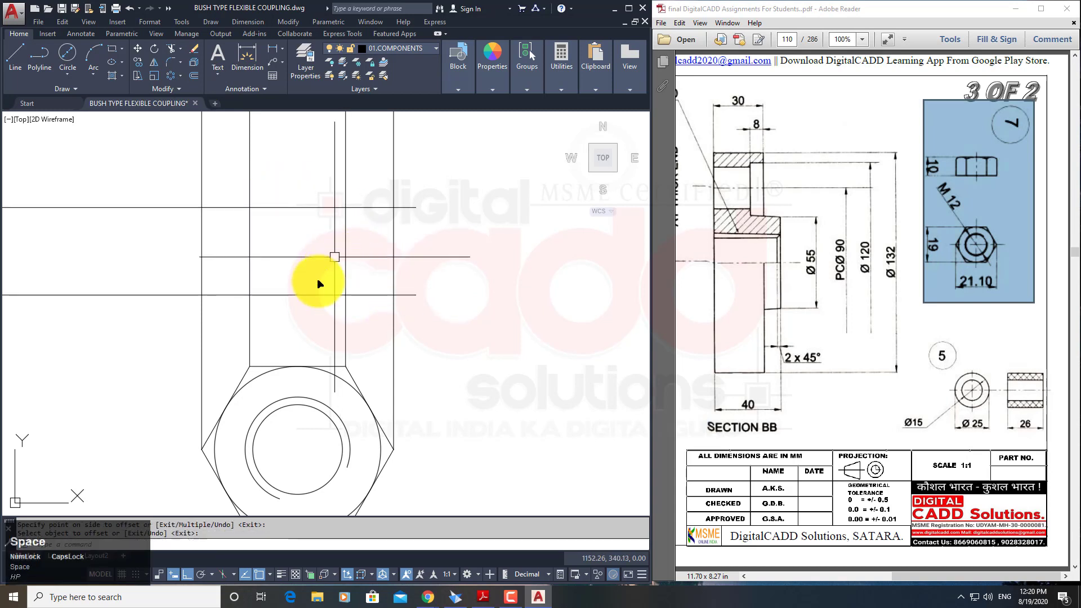
# Trim the horizontal rays' ends beyond the left vertical ray and the vertical rays above the upper horizontal line.
pyautogui.moveTo(372, 282)
pyautogui.mouseDown(button='middle')
pyautogui.moveTo(422, 265)
pyautogui.moveTo(438, 316)
pyautogui.mouseUp(button='middle')
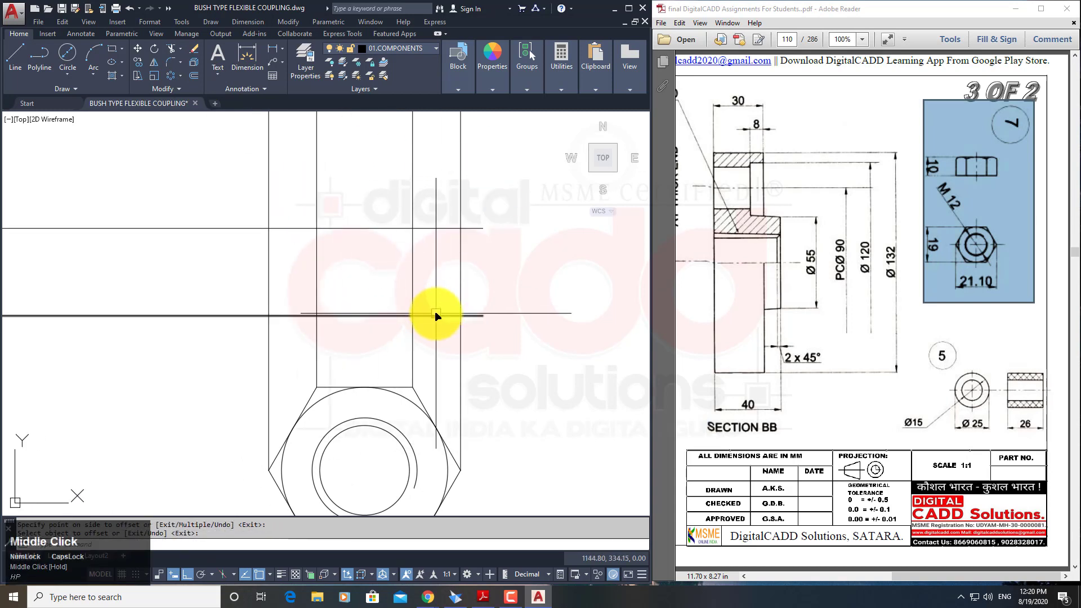
pyautogui.write('tr')
pyautogui.press('space')
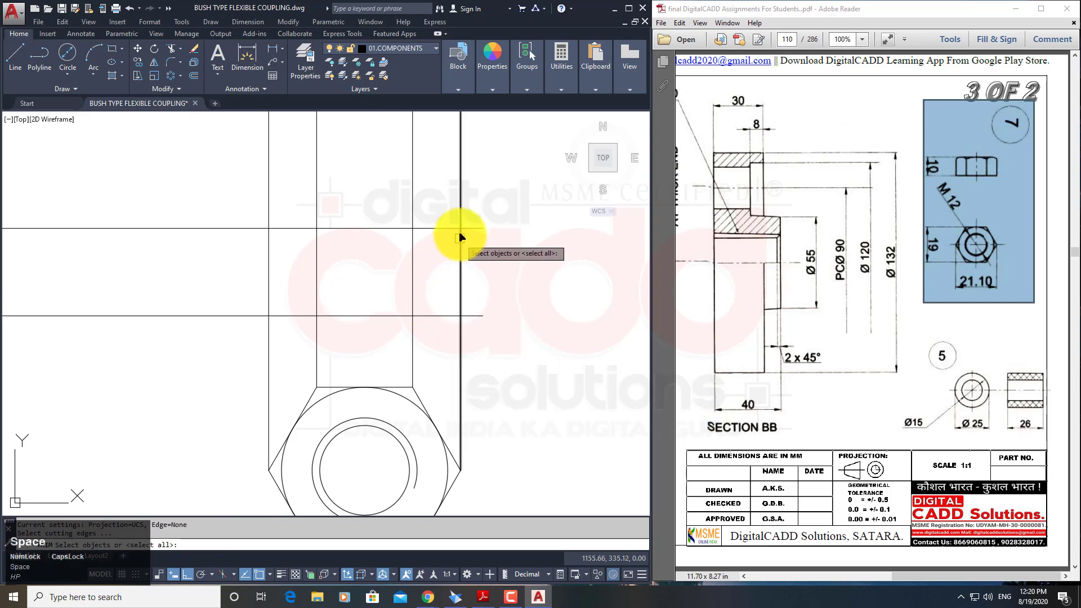
pyautogui.click(460, 224)
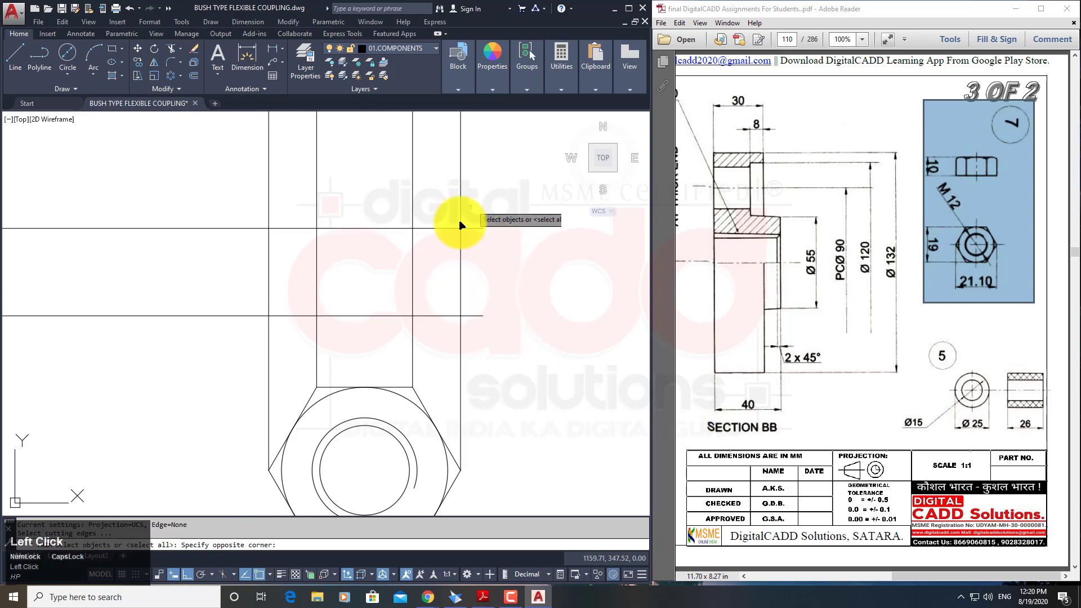
pyautogui.click(240, 333)
pyautogui.press('space')
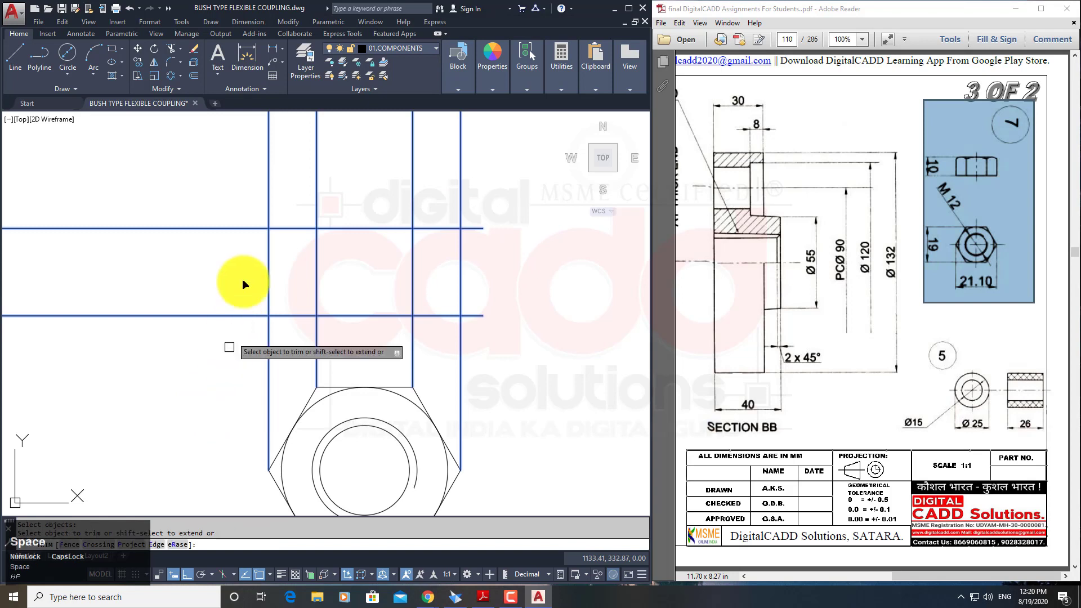
pyautogui.click(234, 200)
pyautogui.click(215, 368)
pyautogui.click(478, 158)
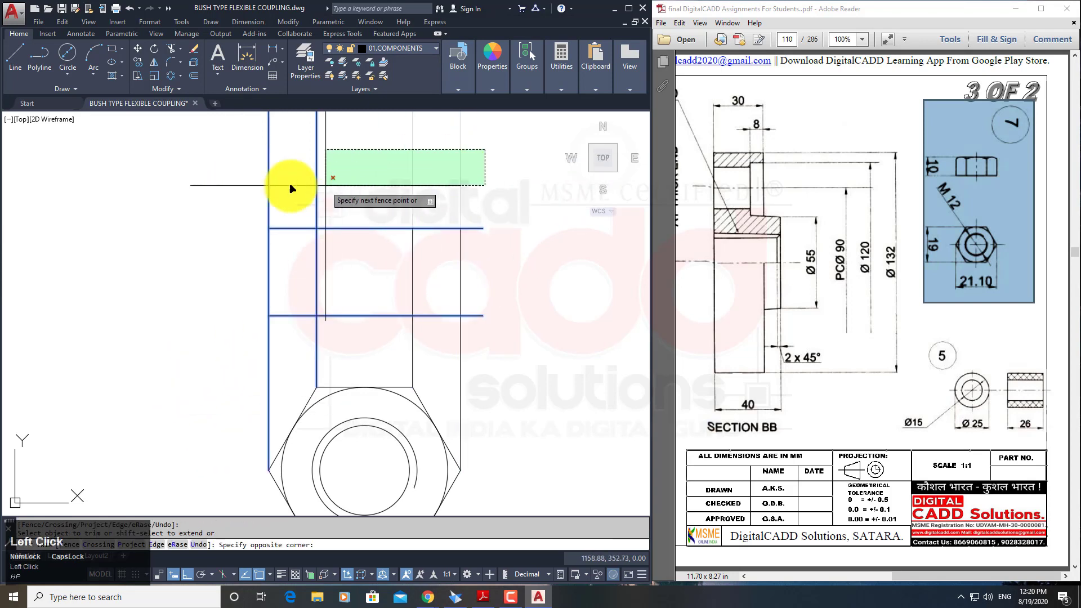
pyautogui.click(260, 177)
# Trim the horizontal rays' overhang at the right and the vertical rays between the nut's two views.
pyautogui.click(509, 194)
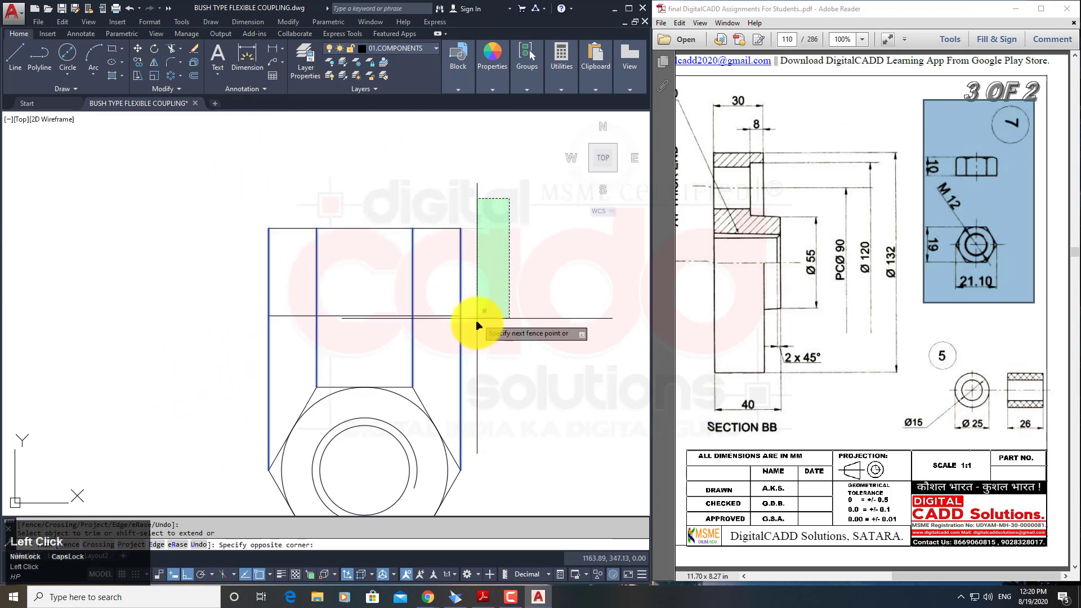
pyautogui.click(478, 324)
pyautogui.click(489, 336)
pyautogui.click(253, 349)
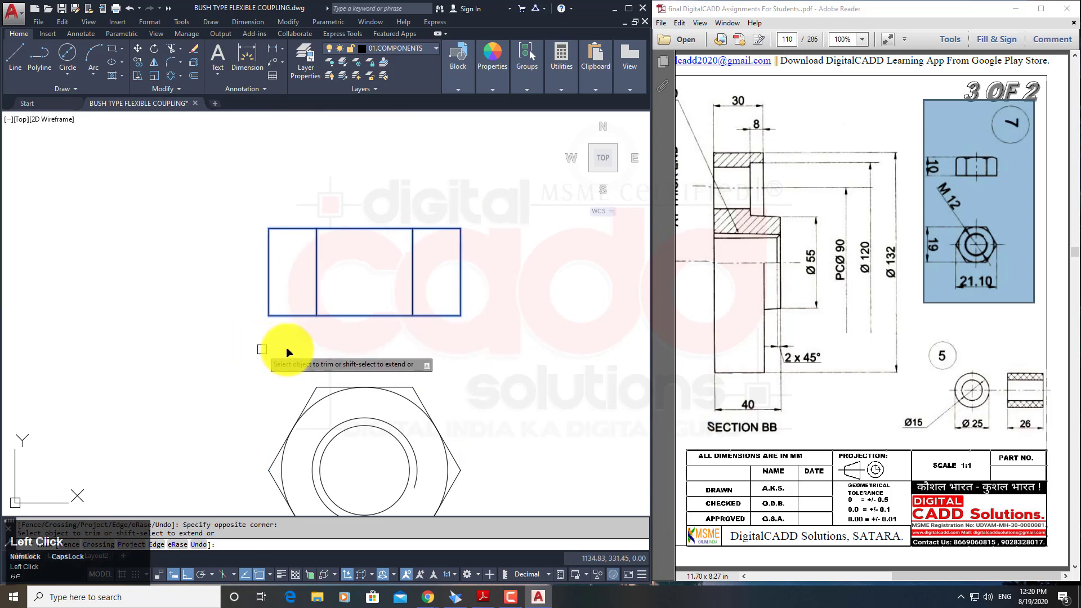
pyautogui.press('space')
# Draw vertical rays upward from the points where the chamfer circle touches the hexagon's upper-right and upper-left sides.
pyautogui.moveTo(462, 406)
pyautogui.mouseDown(button='middle')
pyautogui.moveTo(437, 360)
pyautogui.moveTo(435, 378)
pyautogui.mouseUp(button='middle')
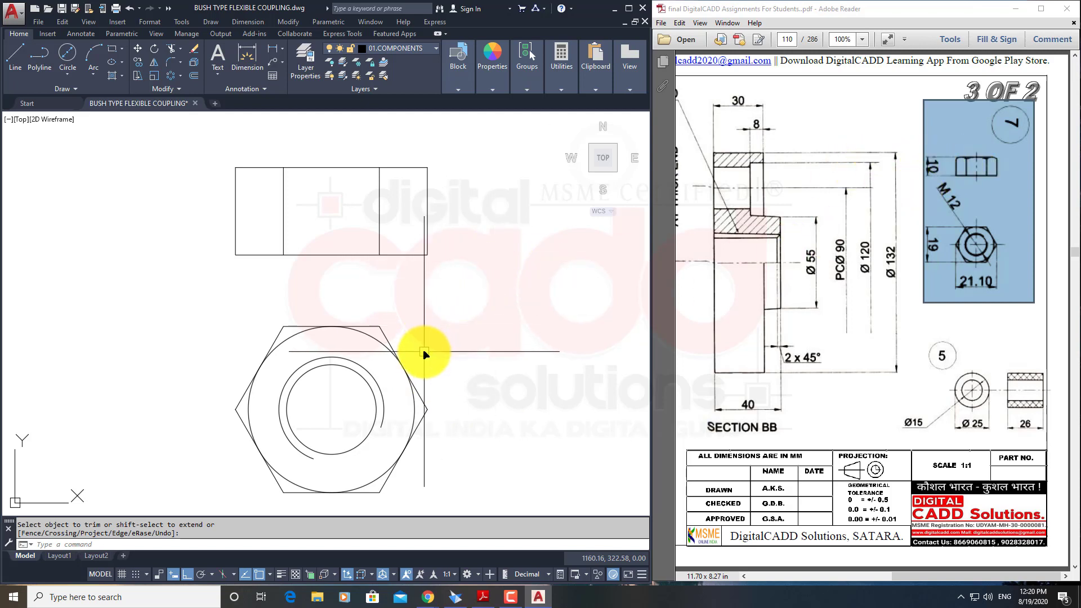
pyautogui.write('RAY')
pyautogui.press('space')
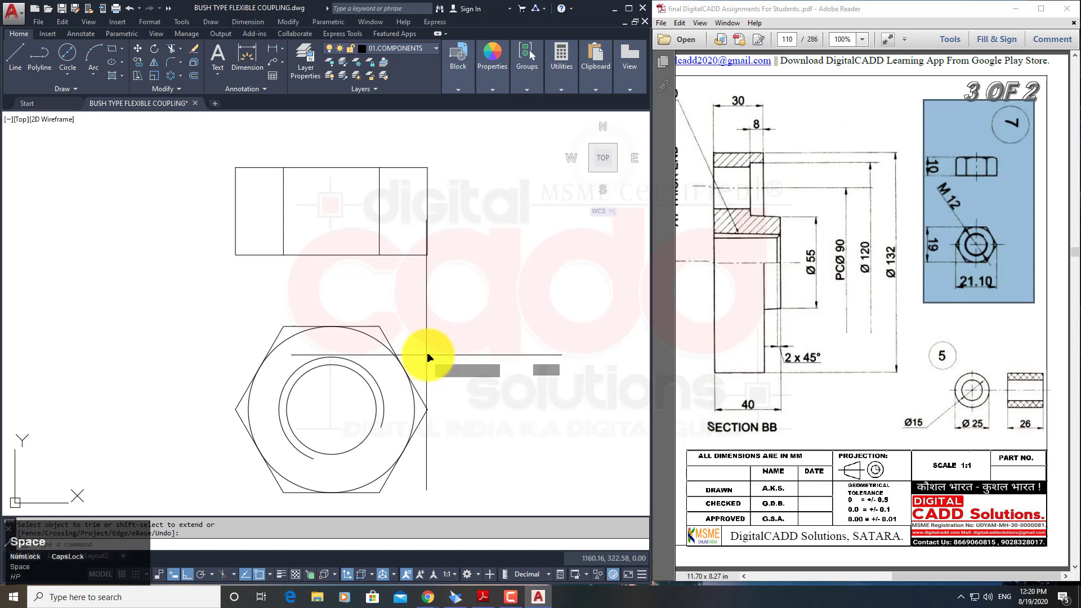
pyautogui.click(403, 370)
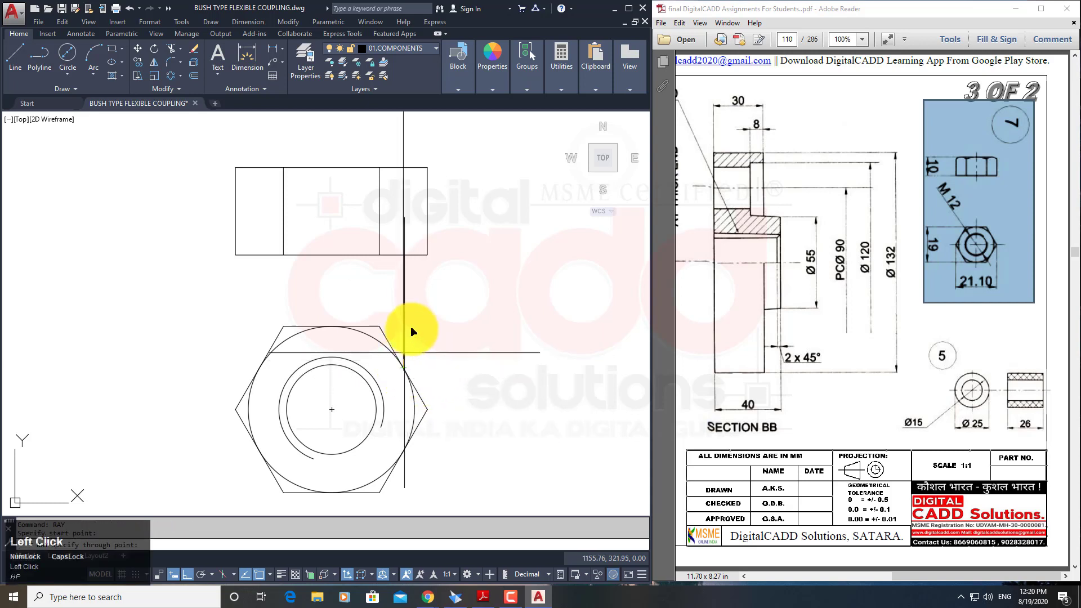
pyautogui.click(415, 309)
pyautogui.press('space')
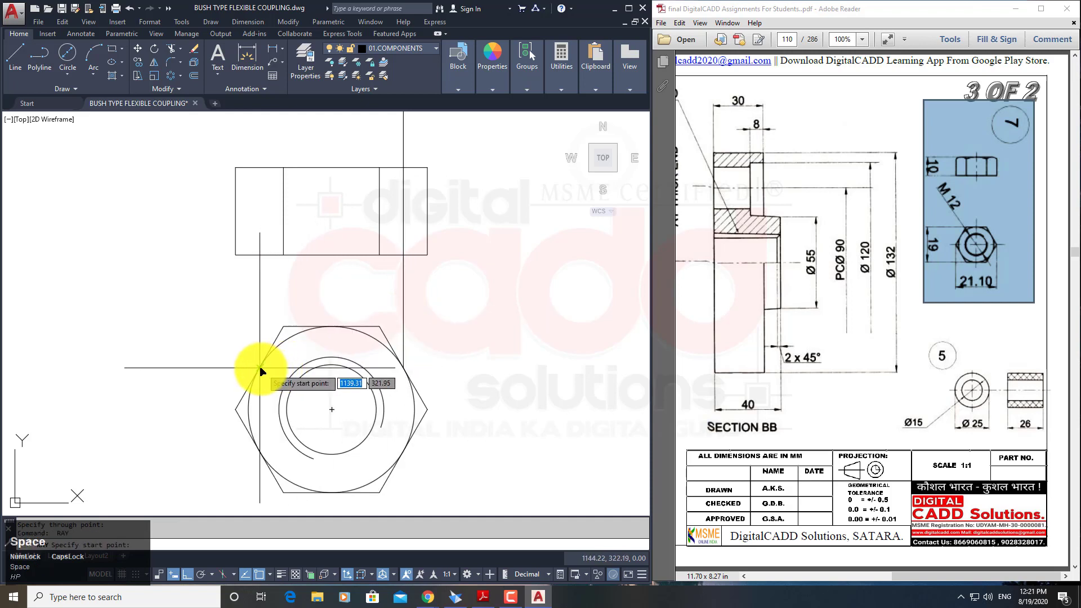
pyautogui.press('space')
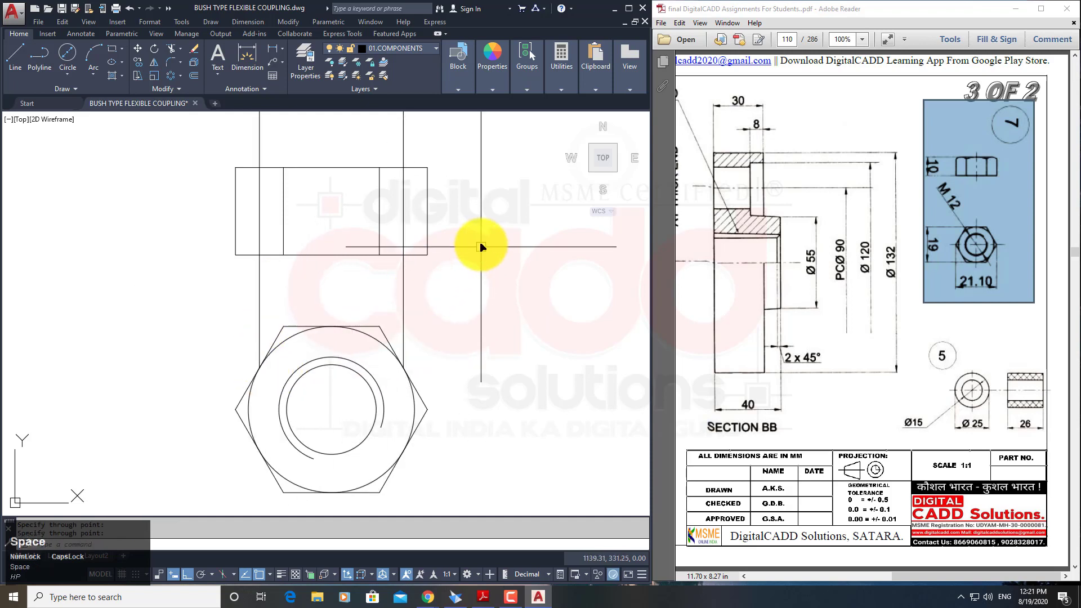
# Draw a line about 21.4 long at -30° from where the right vertical ray meets the side view's top edge, sloping outward.
pyautogui.moveTo(482, 241); pyautogui.dragTo(422, 317, button='middle')
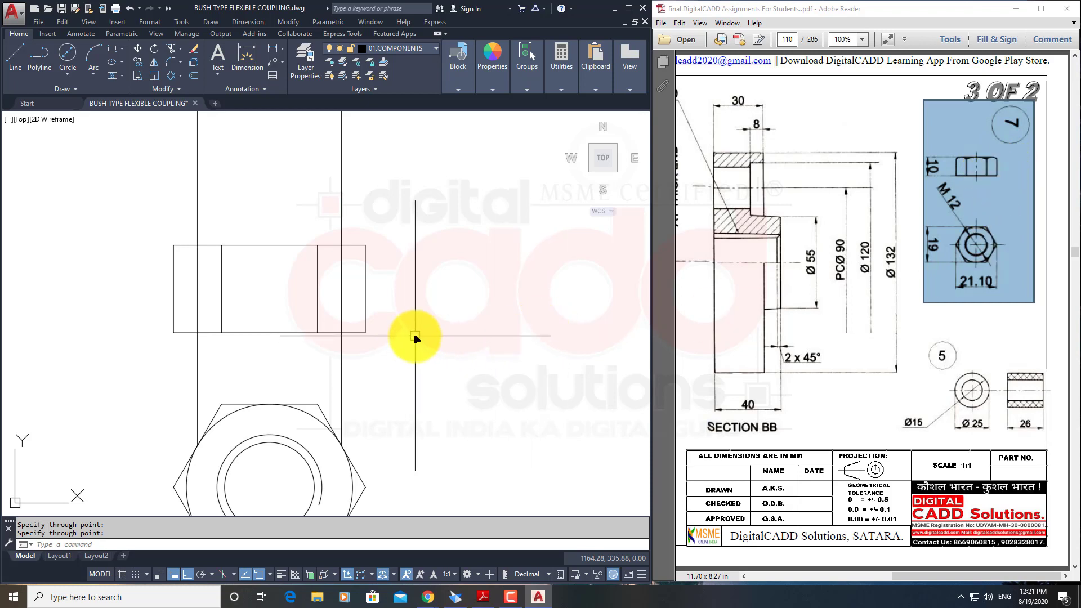
pyautogui.click(8, 61)
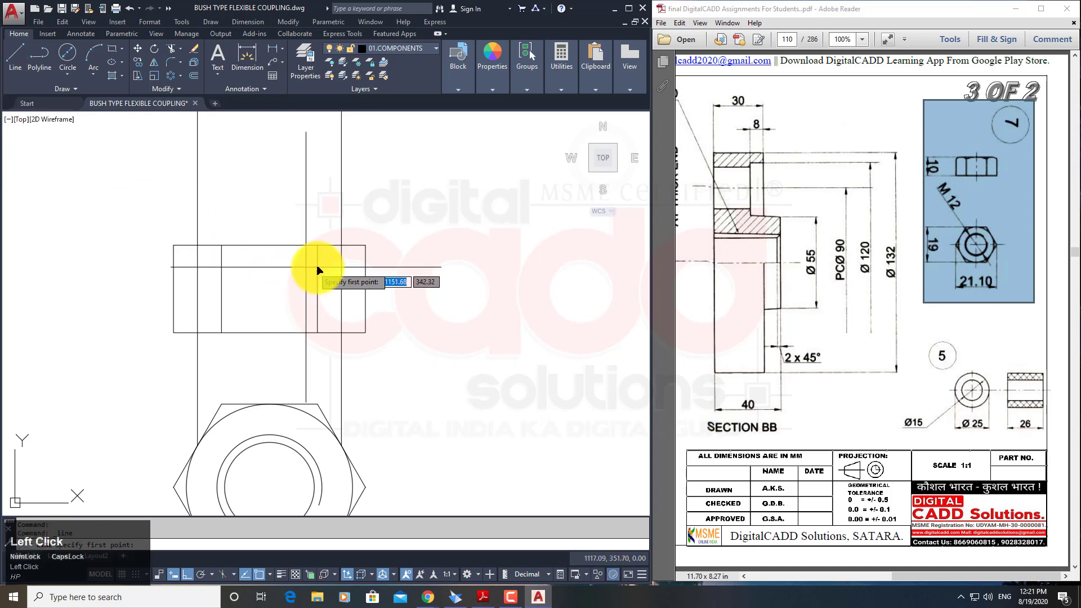
pyautogui.click(341, 246)
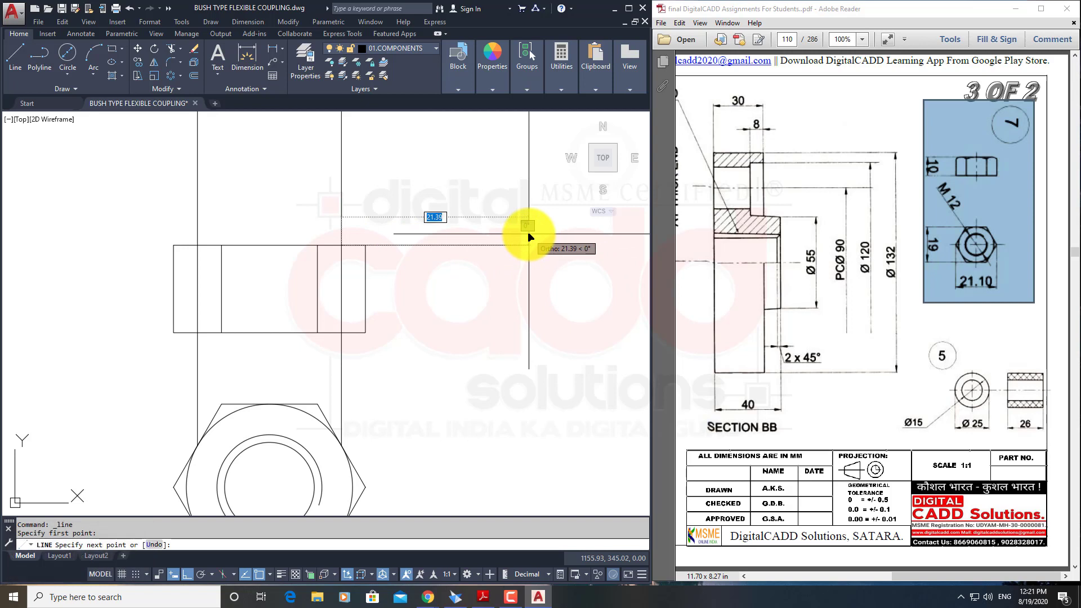
pyautogui.press('Tab')
pyautogui.write('3')
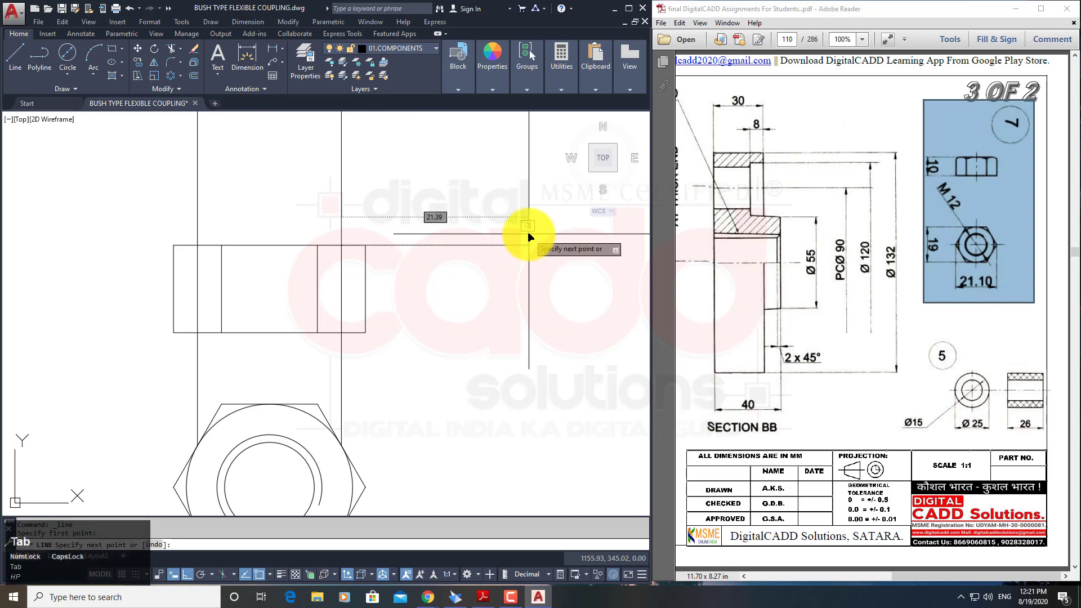
pyautogui.write('0')
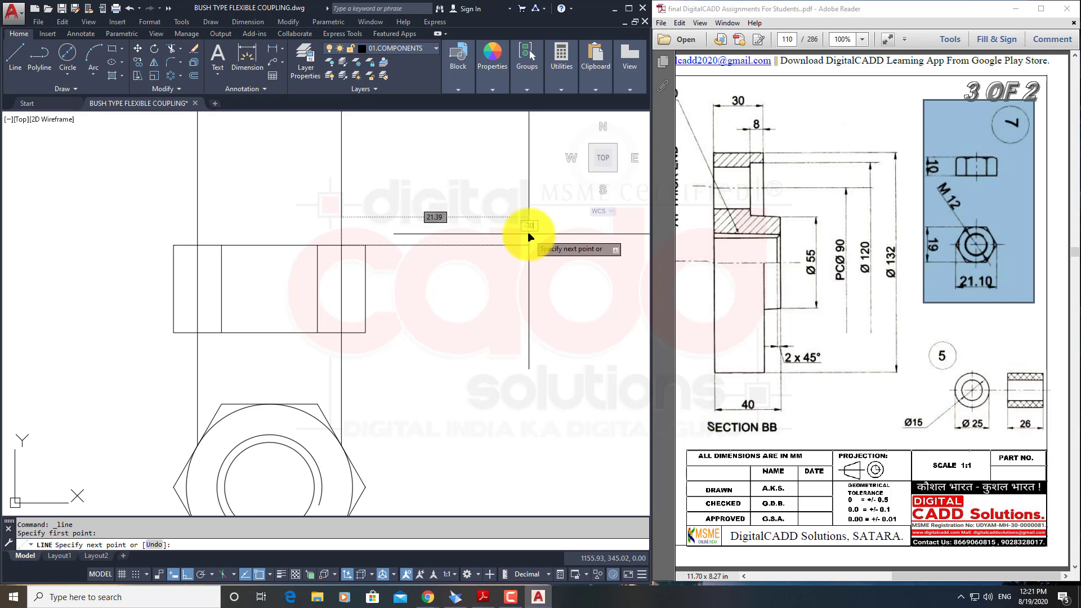
pyautogui.press('Return')
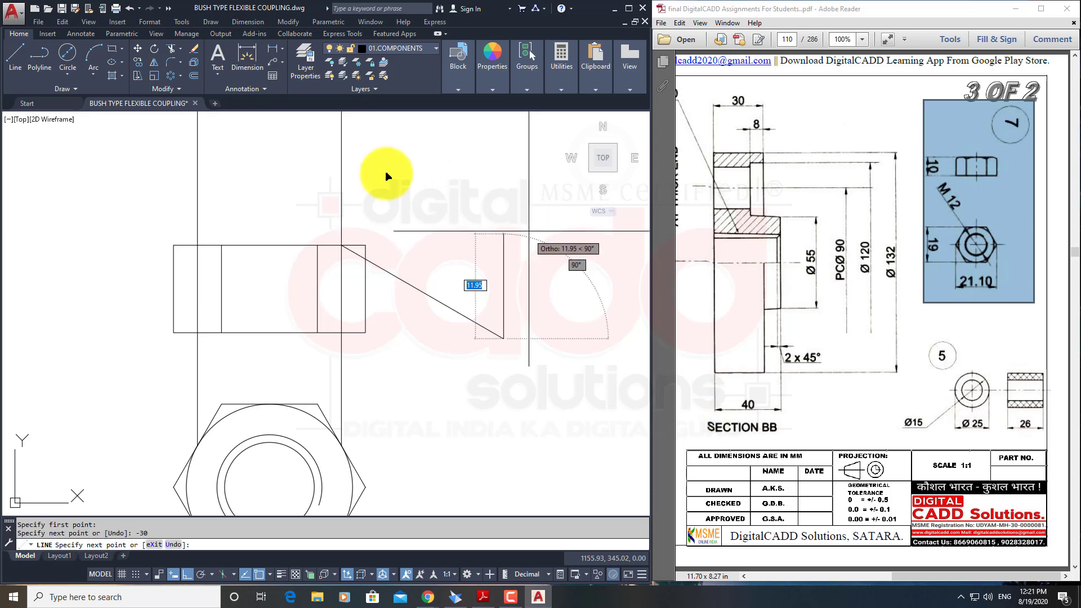
pyautogui.press('space')
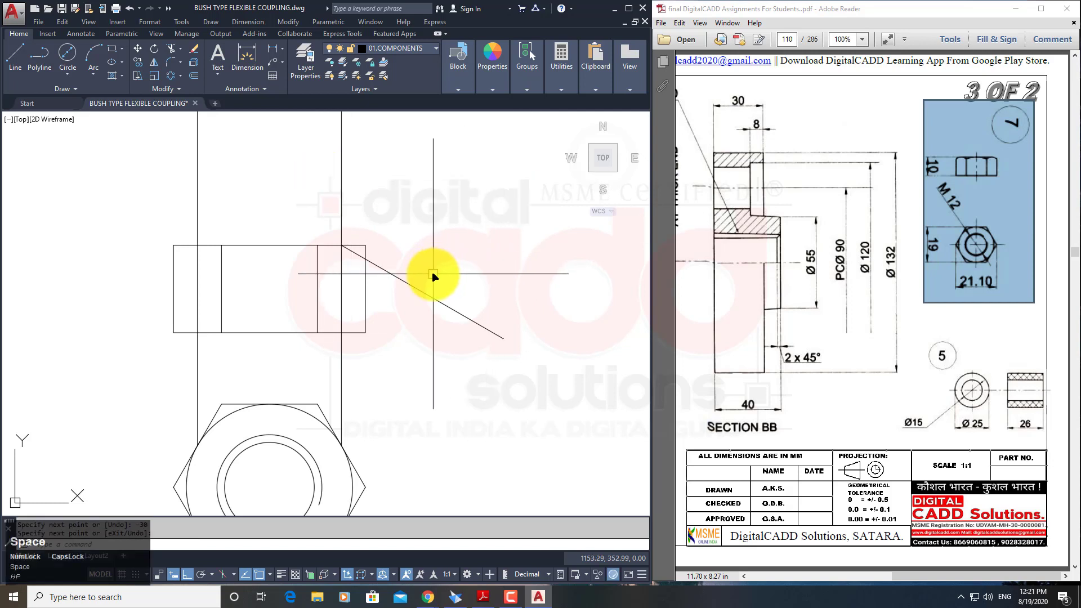
# Draw a horizontal line from the sloped line's crossing with the side view's right edge across to its left edge.
pyautogui.press('l')
pyautogui.press('space')
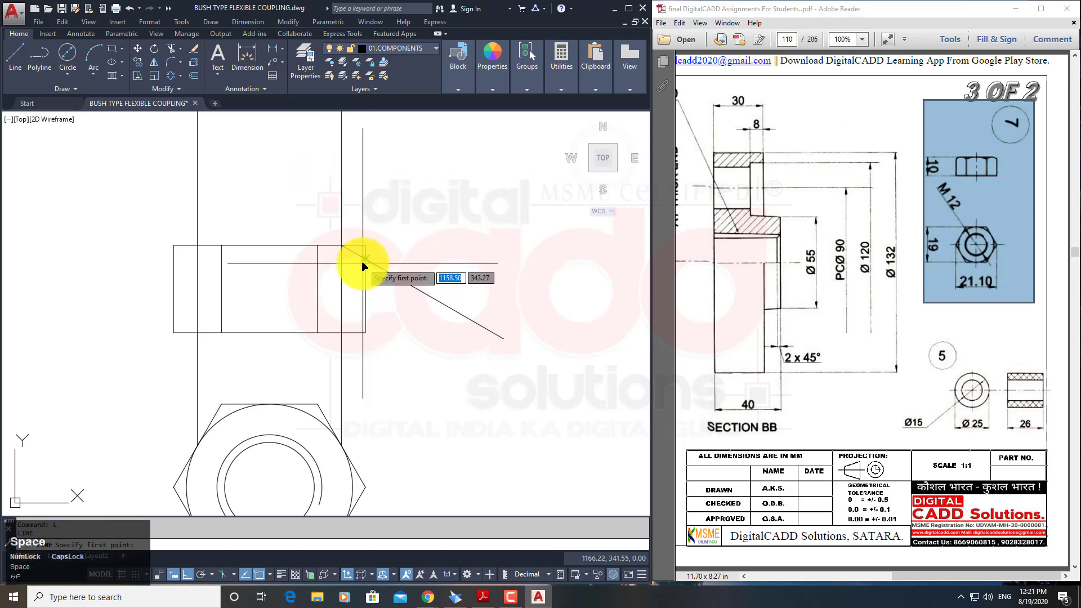
pyautogui.click(365, 261)
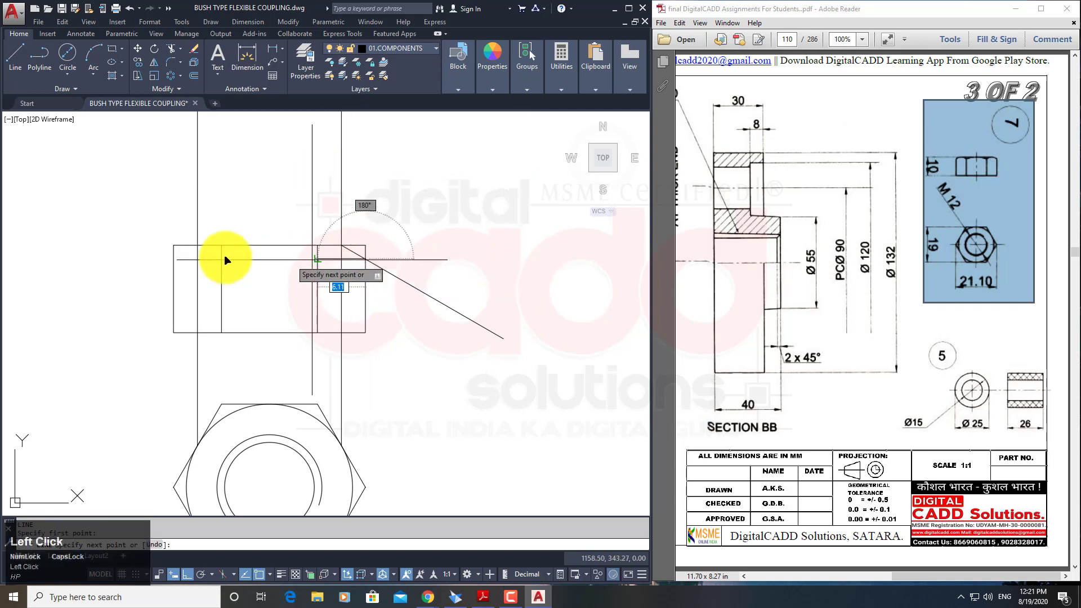
pyautogui.click(172, 260)
pyautogui.moveTo(295, 398)
pyautogui.mouseDown(button='middle')
pyautogui.moveTo(374, 386)
pyautogui.moveTo(379, 411)
pyautogui.moveTo(358, 430)
pyautogui.mouseUp(button='middle')
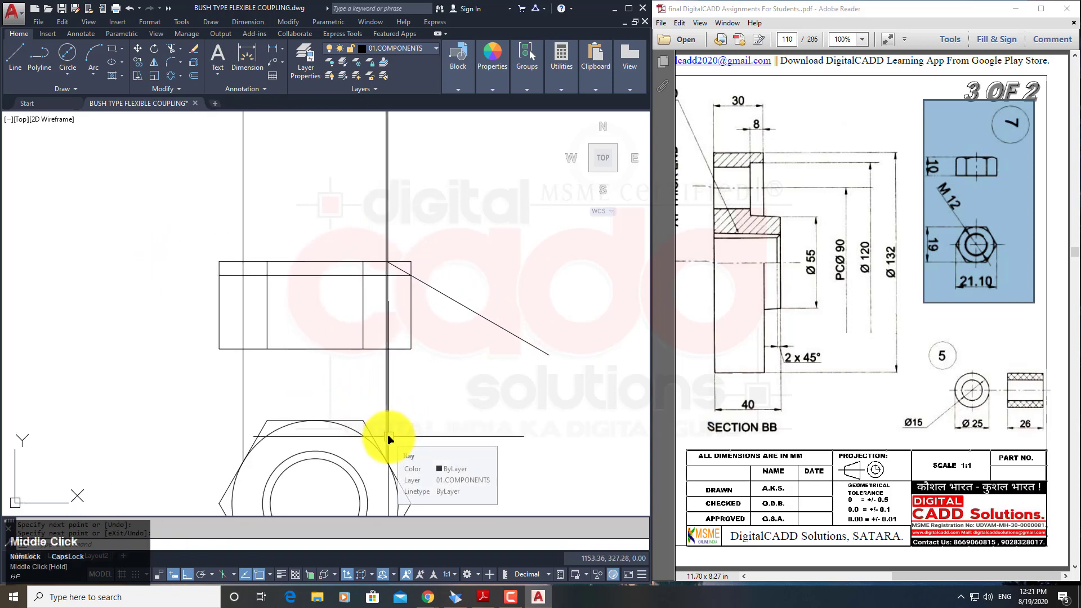
# Draw a three-point arc over each of the side view's three faces, ending on the horizontal line and touching the top edge.
pyautogui.click(94, 74)
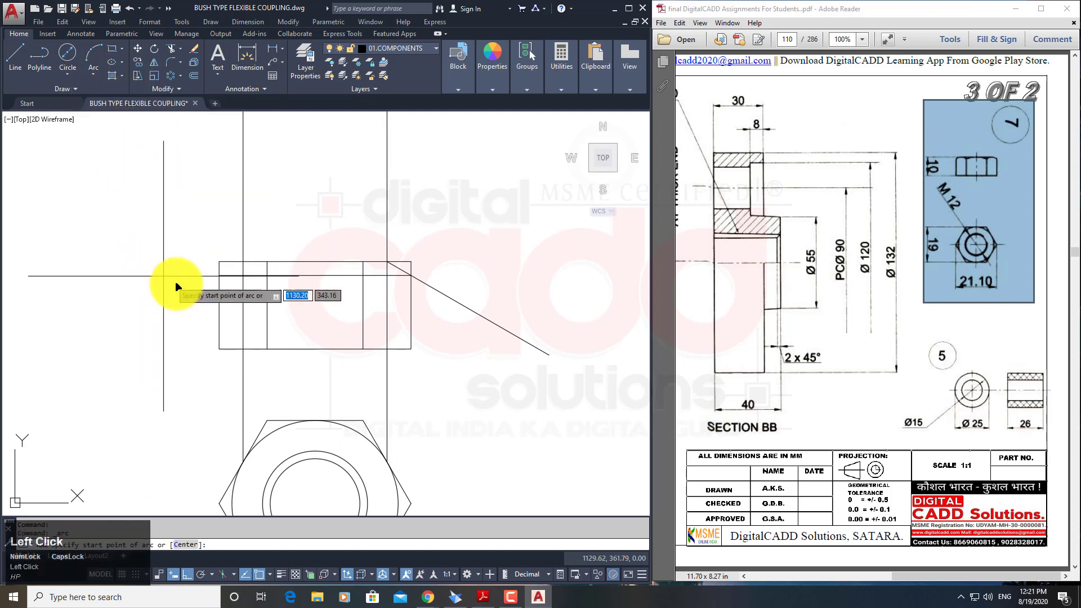
pyautogui.click(223, 276)
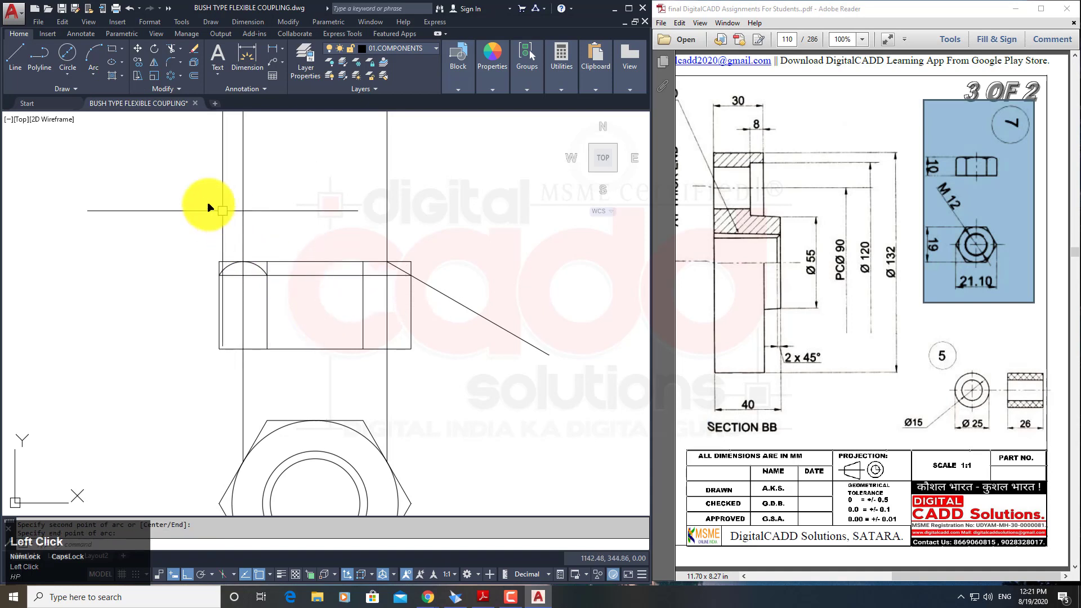
pyautogui.press('space')
pyautogui.click(268, 276)
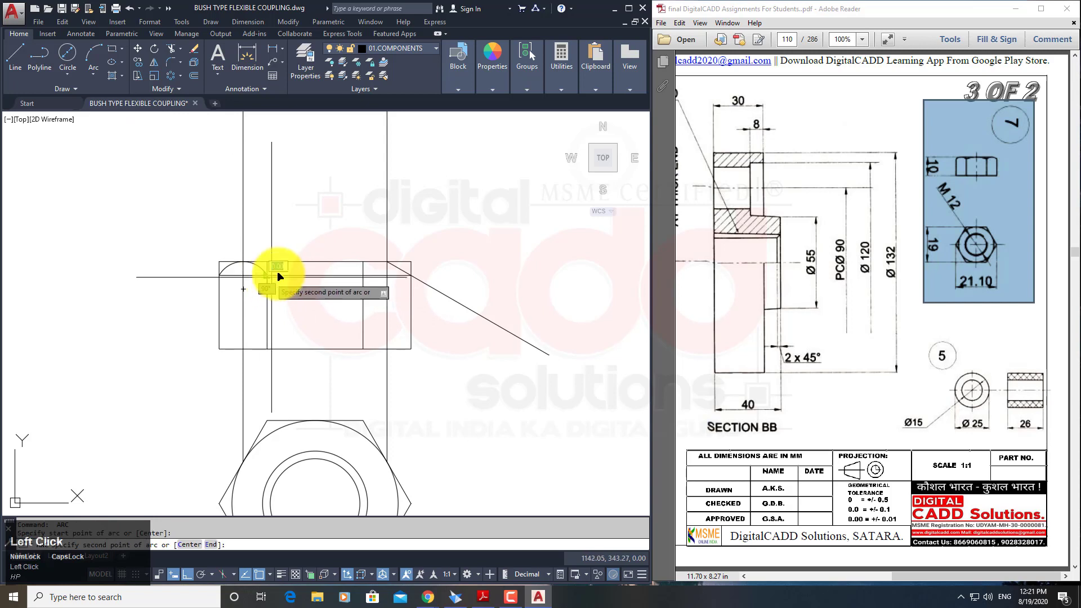
pyautogui.click(313, 263)
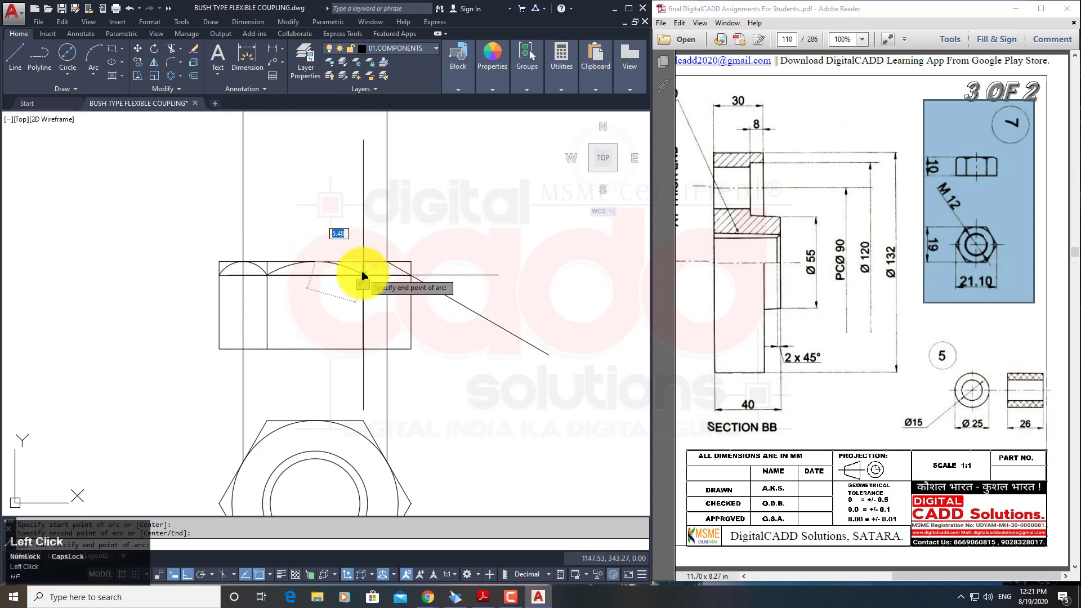
pyautogui.click(363, 276)
pyautogui.press('space')
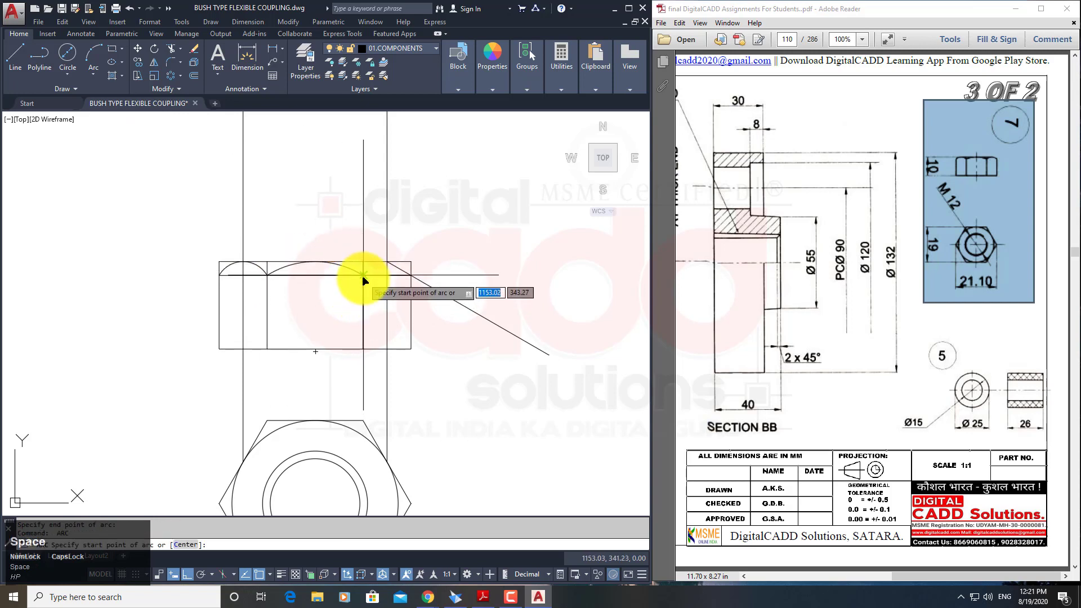
pyautogui.click(363, 277)
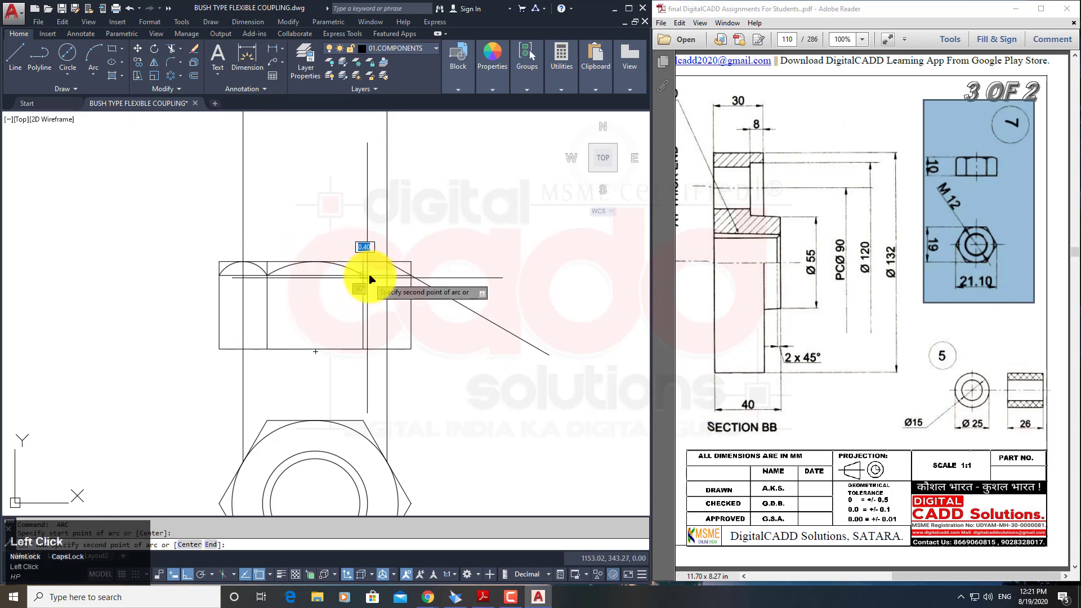
pyautogui.click(412, 276)
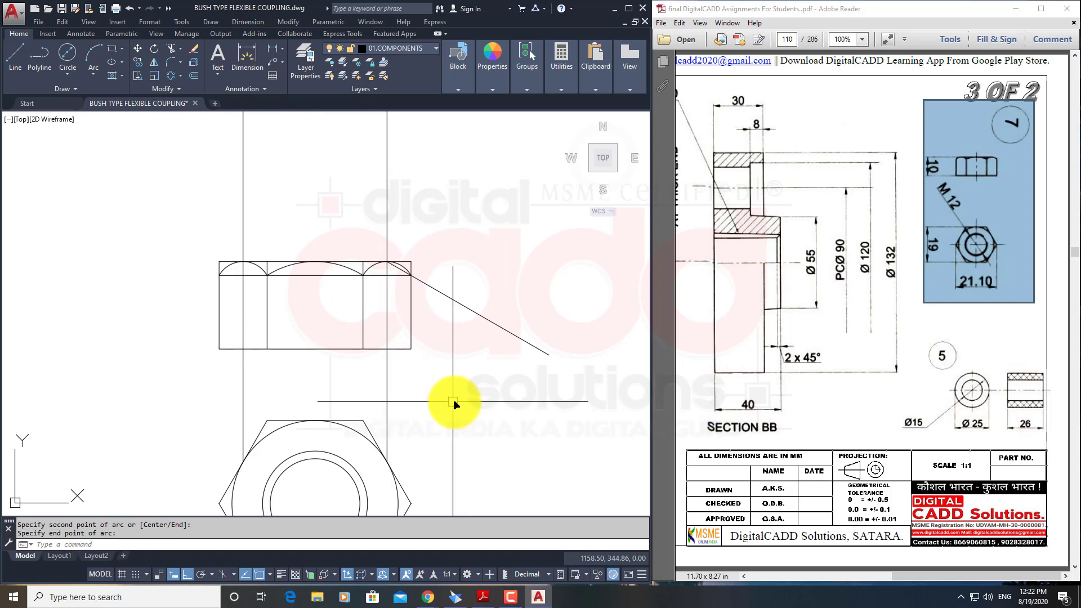
# Erase the sloped line, the two vertical projection rays and the horizontal line joining the arc ends.
pyautogui.click(491, 326)
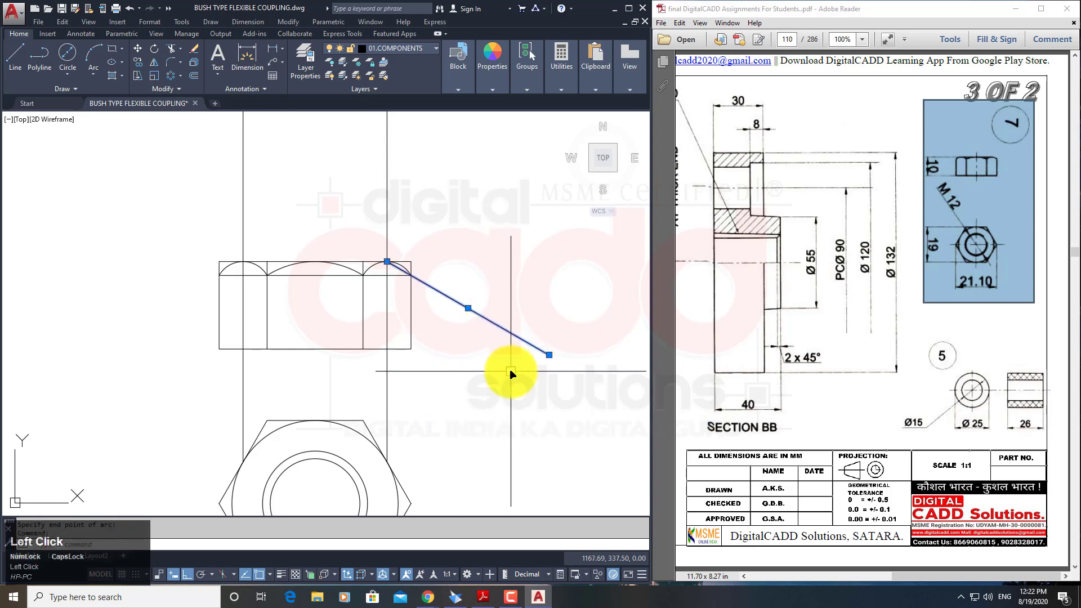
pyautogui.press('Return')
pyautogui.click(446, 193)
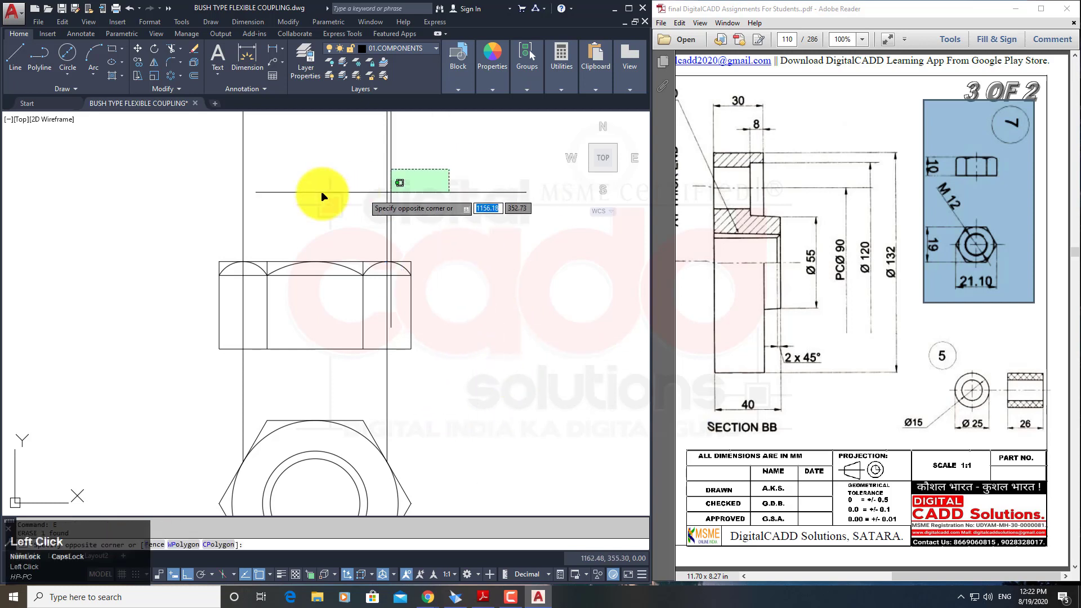
pyautogui.click(163, 204)
pyautogui.write('E')
pyautogui.press('Return')
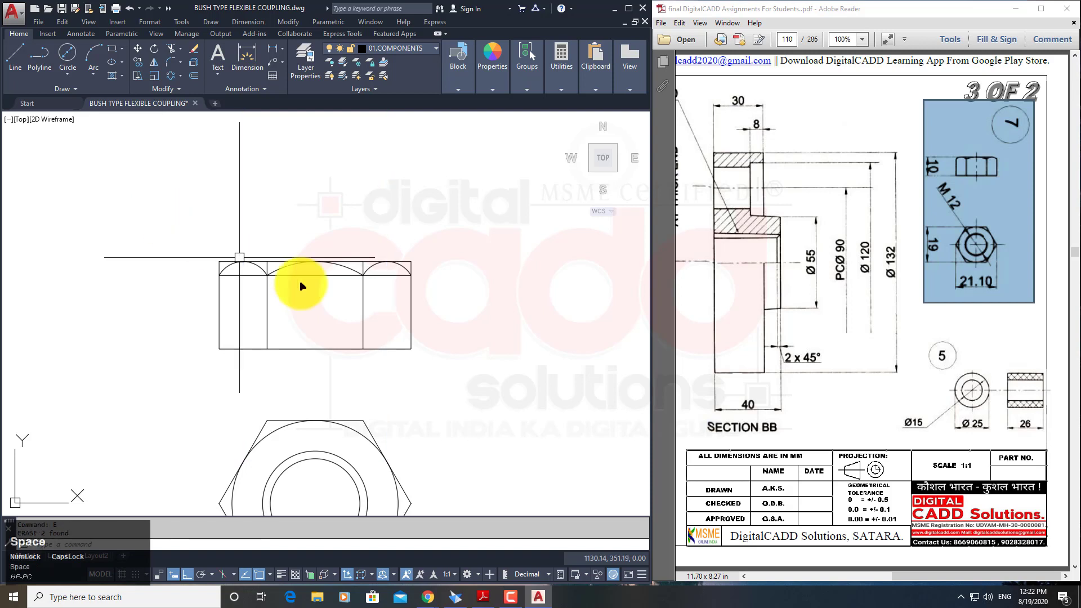
pyautogui.click(385, 276)
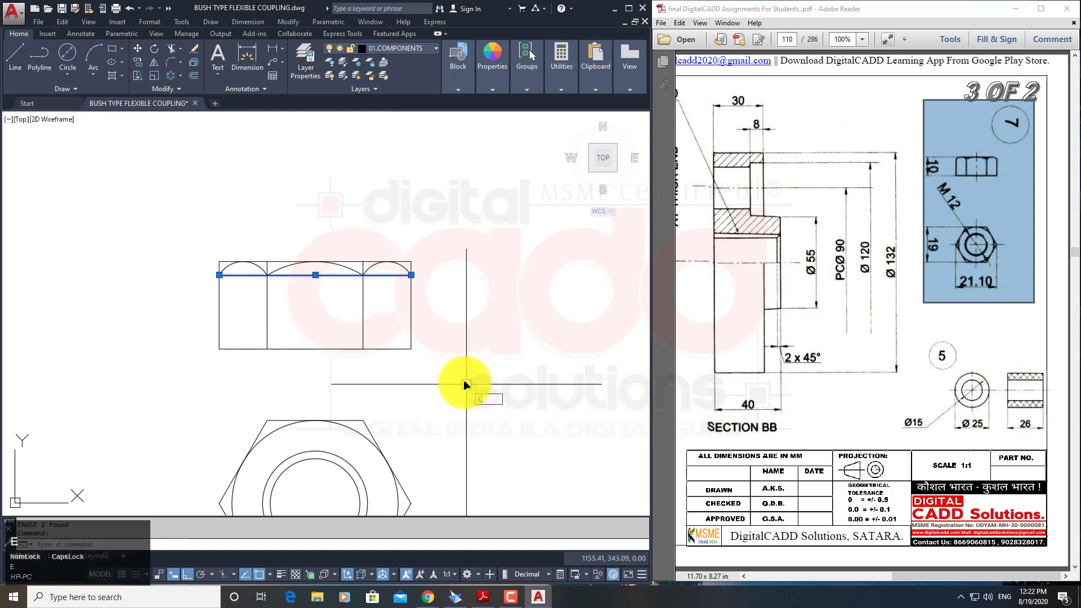
pyautogui.write('E')
pyautogui.press('space')
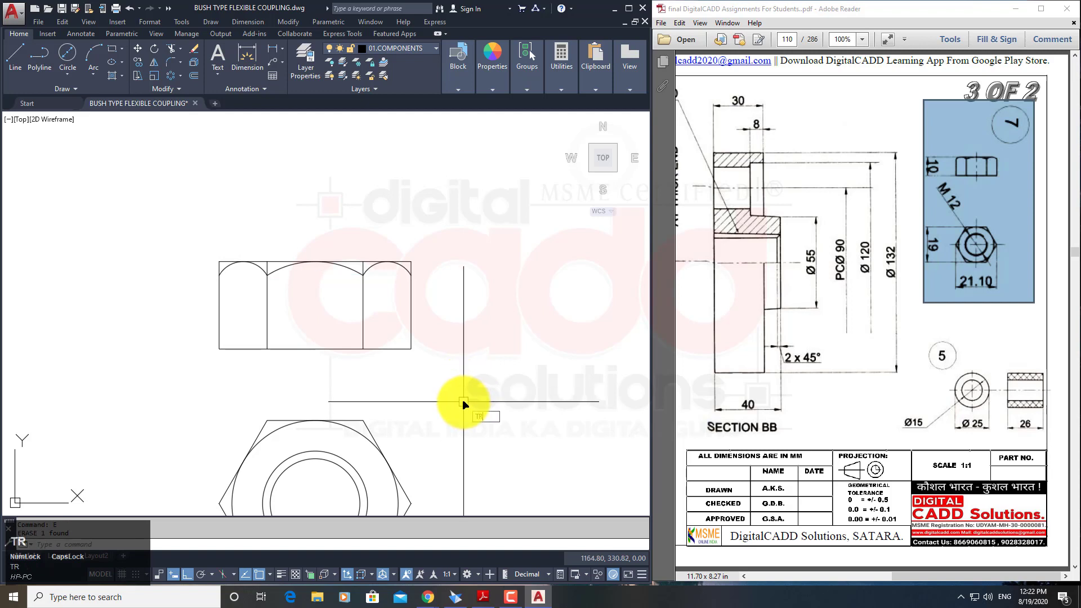
# Trim the side view's upper corners outside the arcs and the inner vertical edges above the arc ends.
pyautogui.write('TR')
pyautogui.press('space')
pyautogui.scroll(4, 406, 259)
pyautogui.click(432, 248)
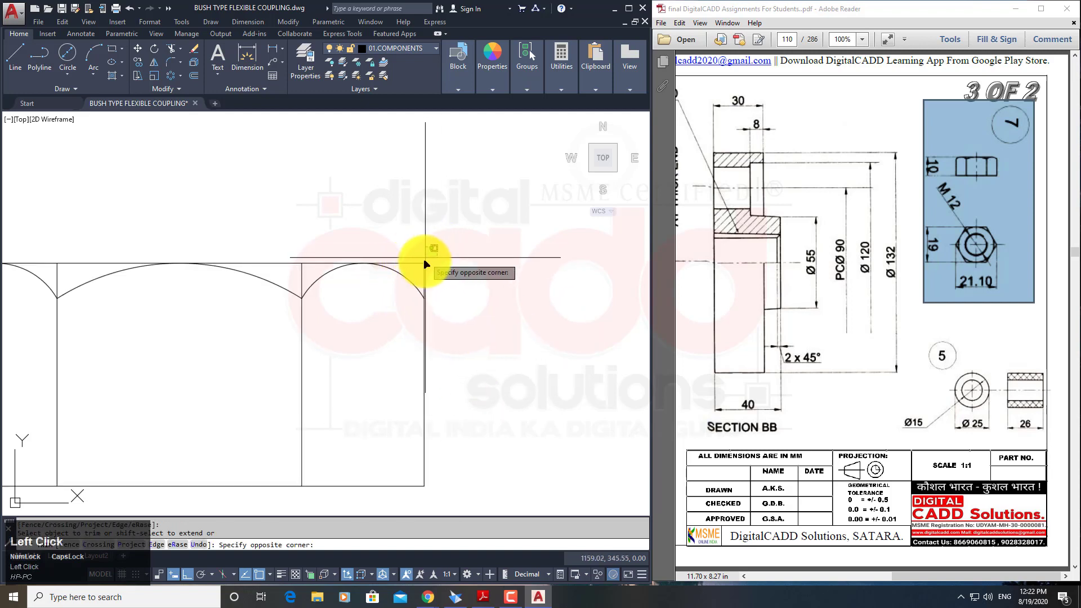
pyautogui.click(403, 279)
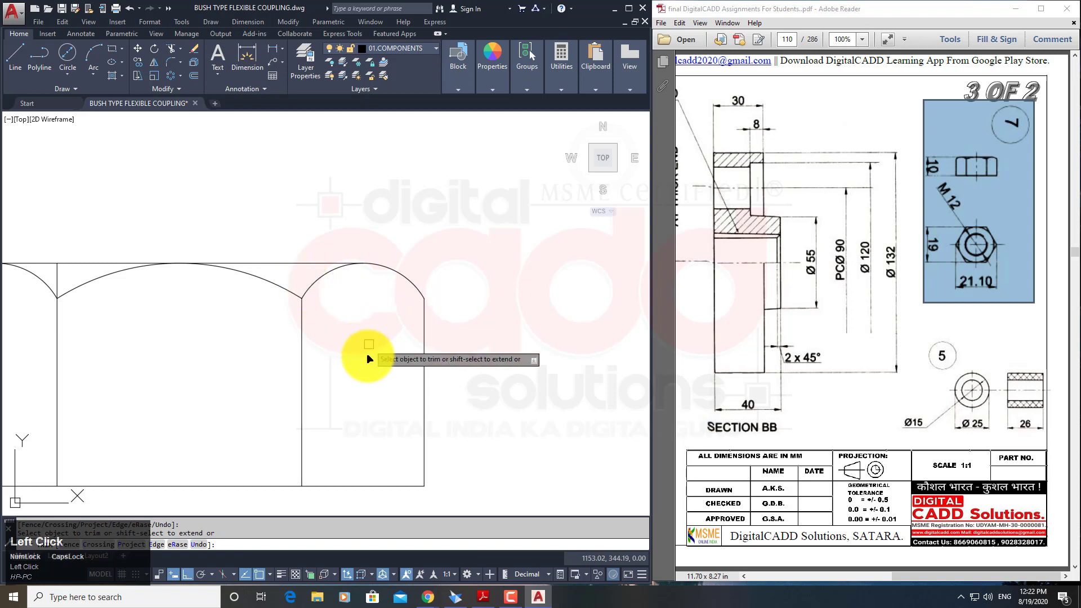
pyautogui.scroll(-1, 177, 318)
pyautogui.scroll(1, 168, 304)
pyautogui.click(76, 286)
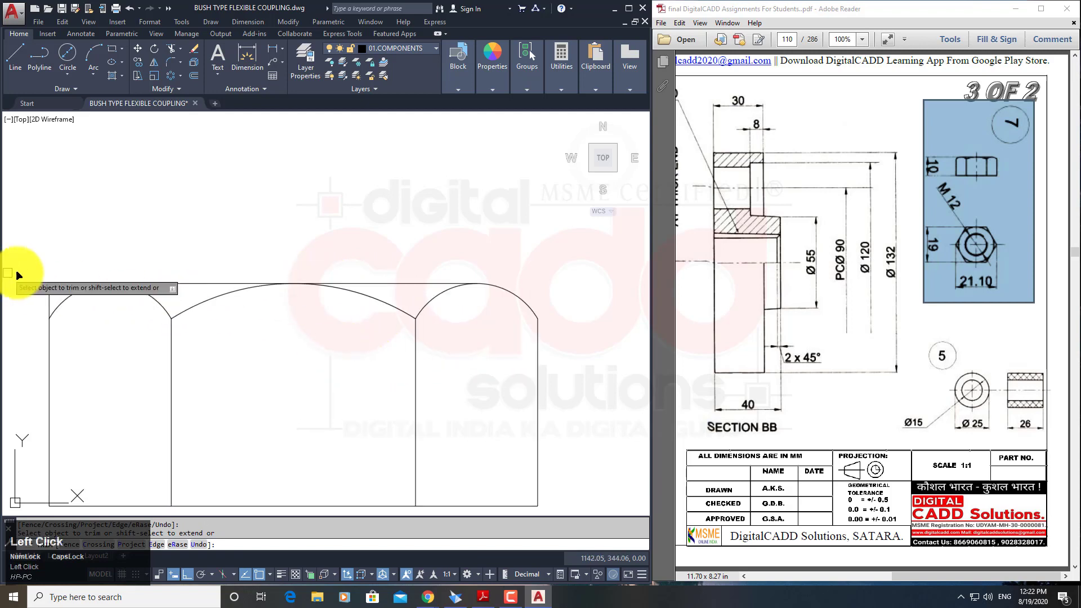
pyautogui.click(64, 264)
pyautogui.click(44, 294)
pyautogui.scroll(-4, 410, 249)
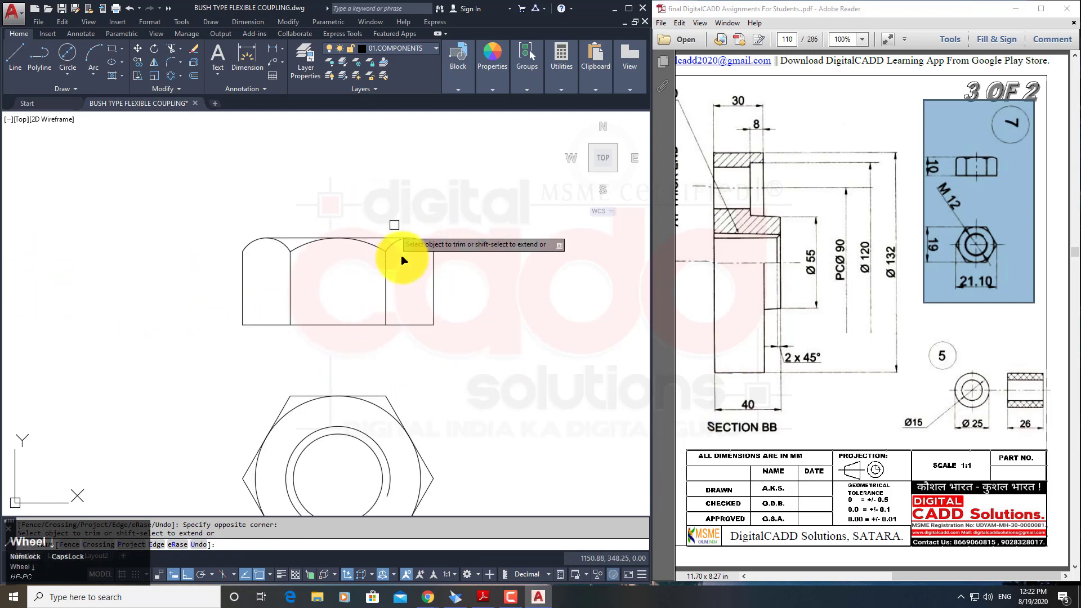
pyautogui.moveTo(552, 321); pyautogui.dragTo(524, 335, button='middle')
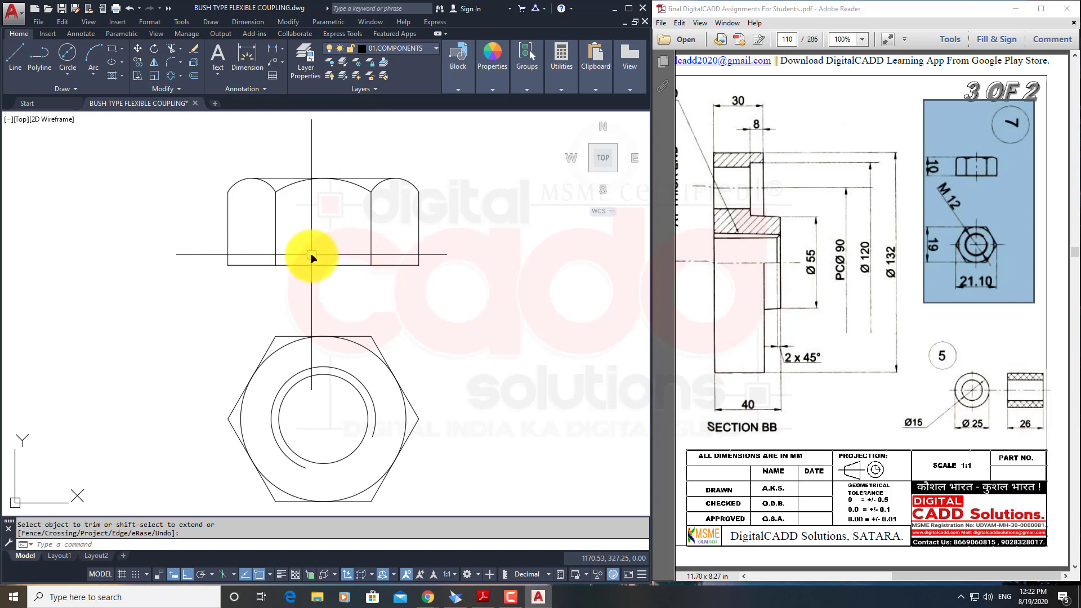
pyautogui.press('space')
# Draw a vertical helper line from the middle arc's highest point to the side view's bottom edge.
pyautogui.write('l')
pyautogui.press('space')
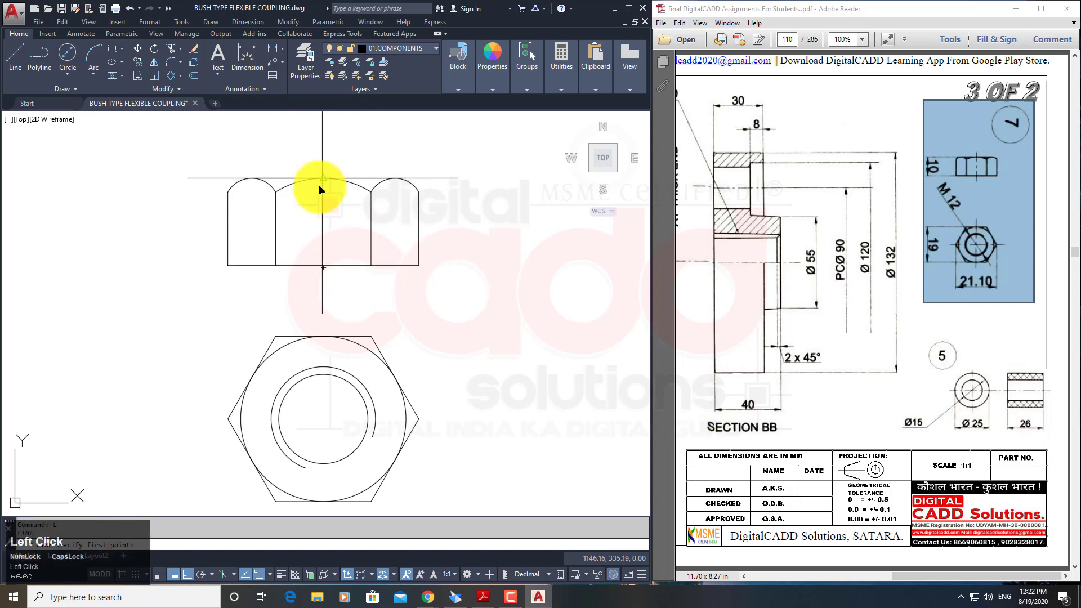
pyautogui.click(323, 179)
pyautogui.click(322, 264)
pyautogui.press('space')
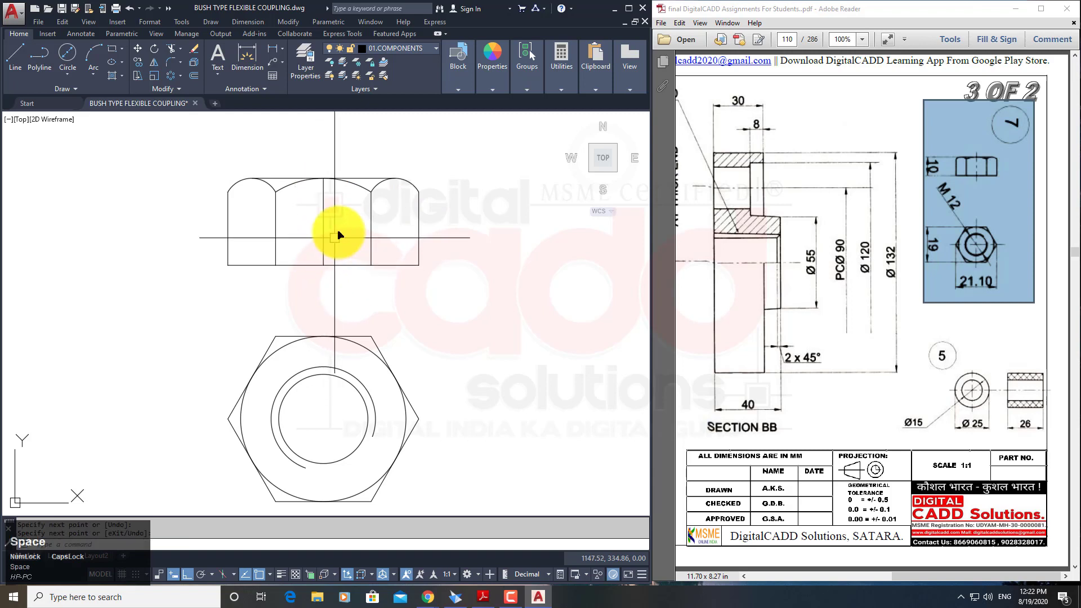
# Mirror the three chamfer arcs about a horizontal axis through the helper line's midpoint, keeping the originals.
pyautogui.click(266, 183)
pyautogui.click(413, 182)
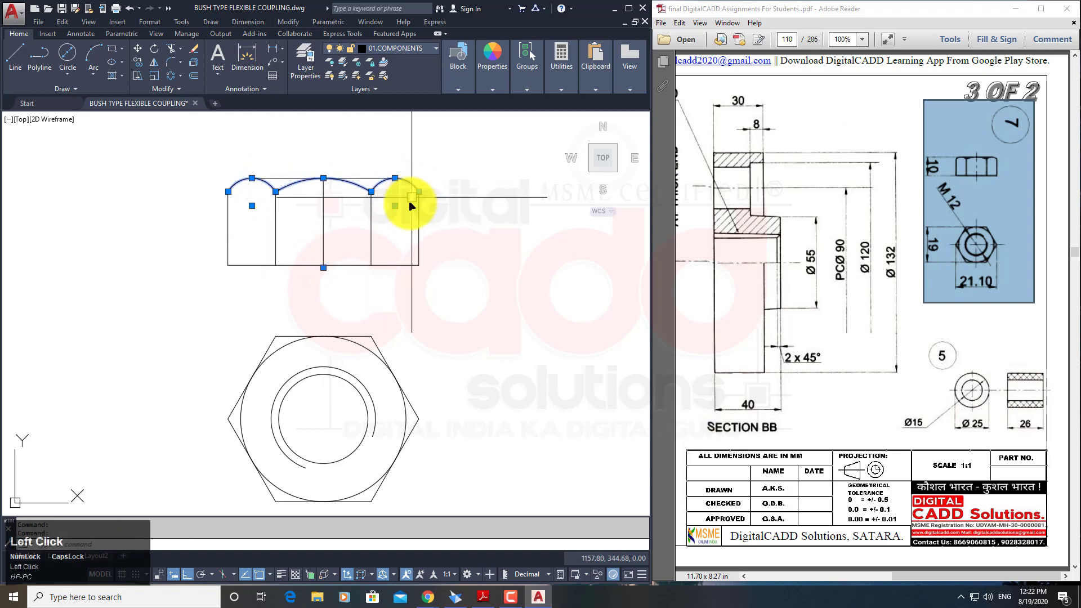
pyautogui.click(153, 61)
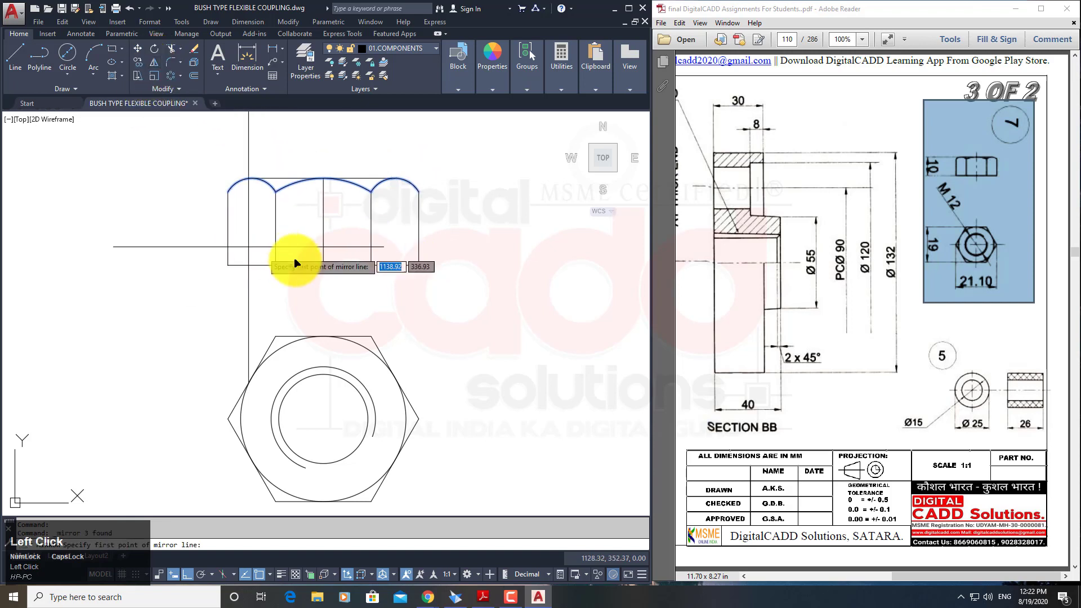
pyautogui.click(323, 222)
pyautogui.press('space')
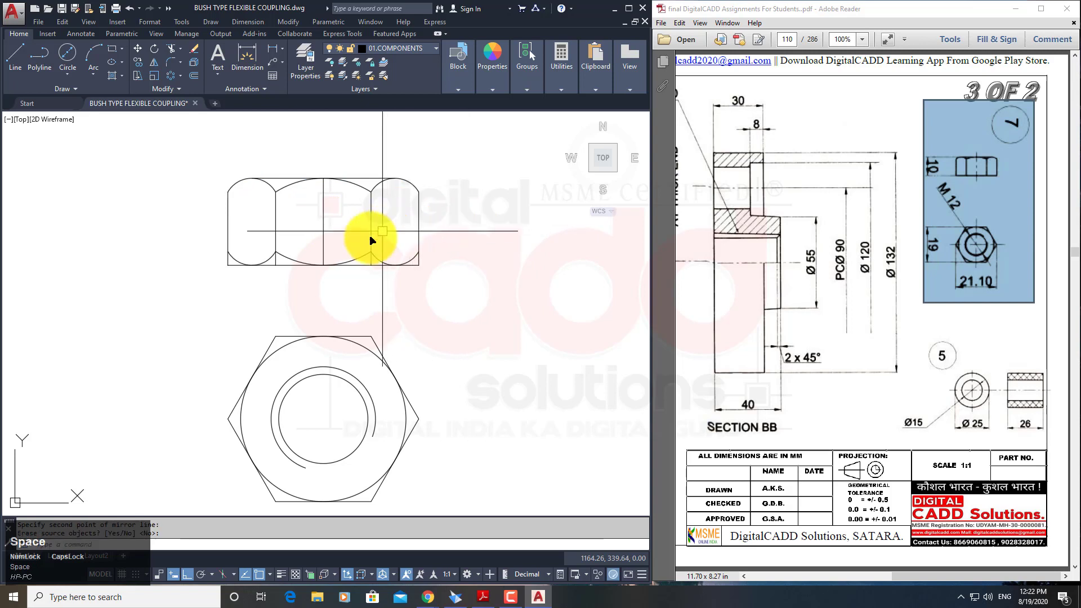
# Erase the vertical helper line in the middle of the nut's side view.
pyautogui.scroll(2, 363, 239)
pyautogui.click(334, 213)
pyautogui.click(266, 244)
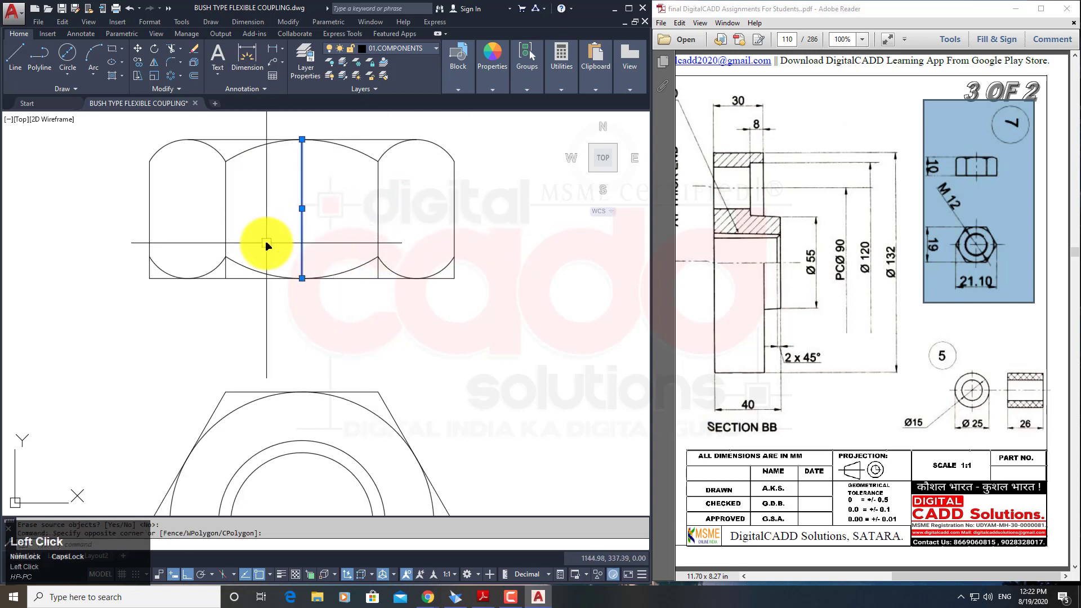
pyautogui.write('E')
pyautogui.press('Return')
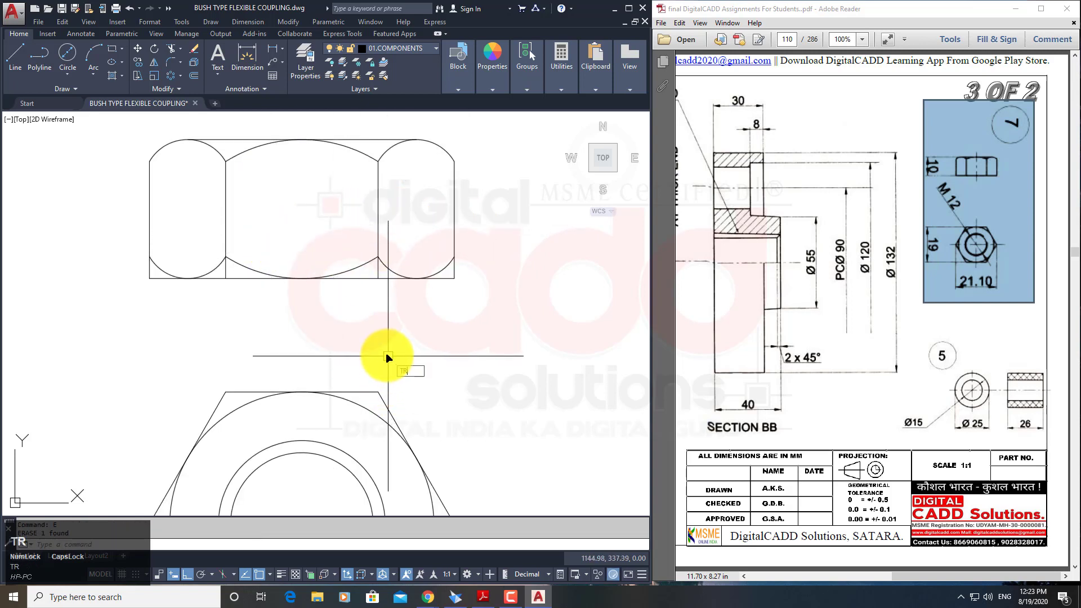
# Trim the nut side view's lower corners outside the mirrored arcs and the inner vertical edges below the arc ends.
pyautogui.write('TR')
pyautogui.press('space')
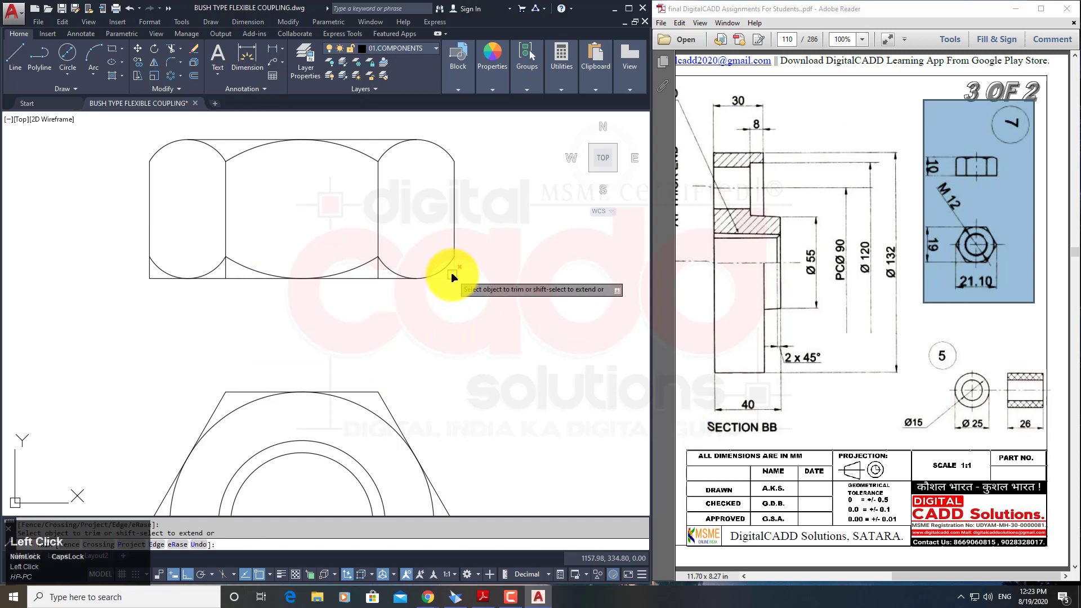
pyautogui.click(452, 276)
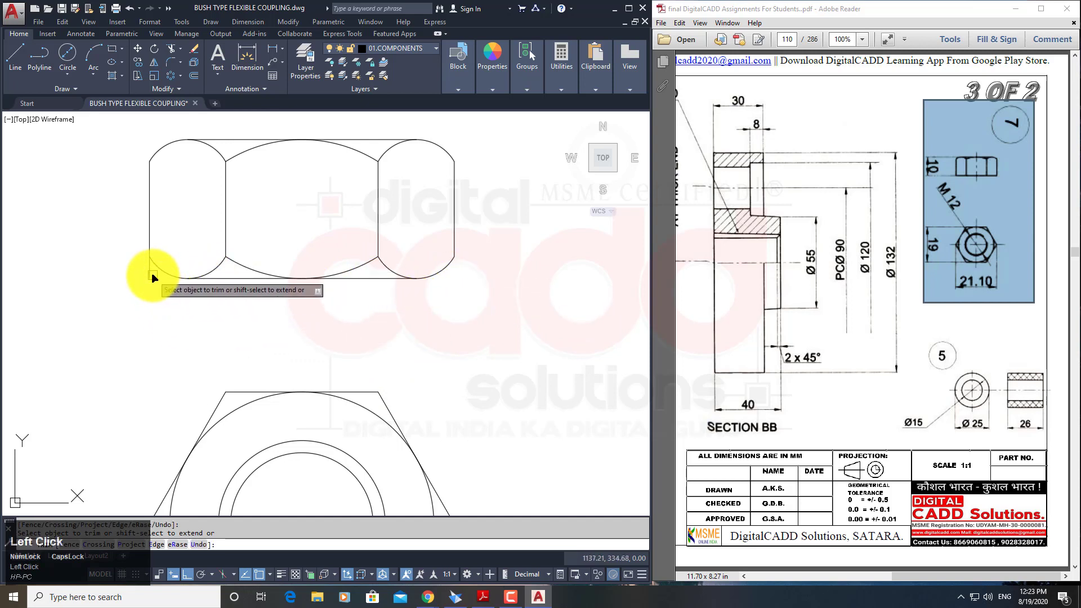
pyautogui.press('space')
pyautogui.scroll(-4, 358, 280)
pyautogui.moveTo(394, 350); pyautogui.dragTo(386, 325, button='middle')
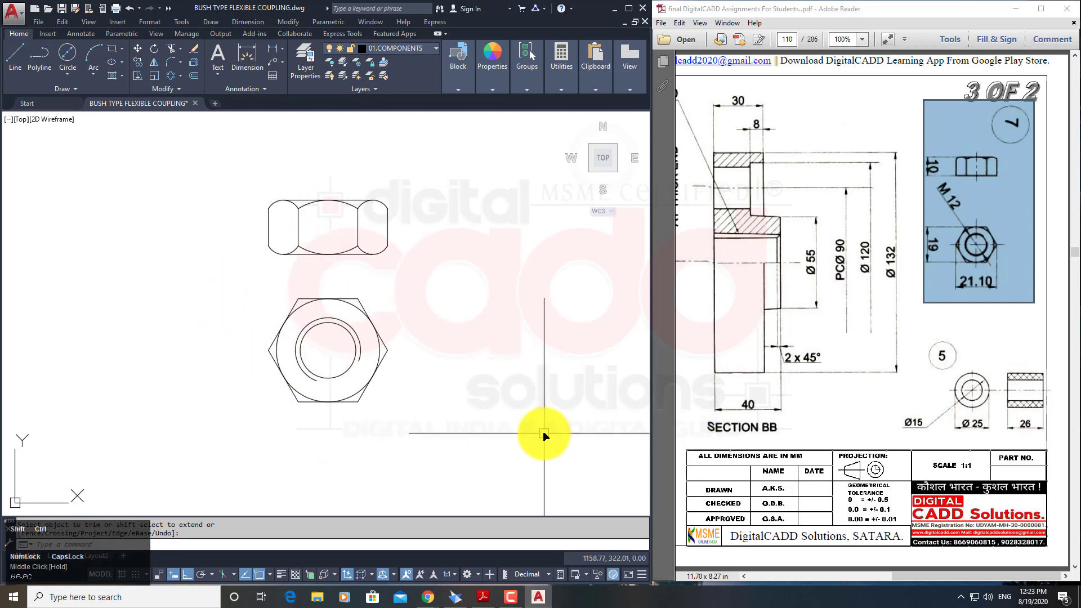
pyautogui.hotkey('ctrl', 'shift', 'd')
pyautogui.moveTo(248, 178)
pyautogui.mouseDown()
pyautogui.moveTo(306, 312)
pyautogui.moveTo(414, 428)
pyautogui.mouseUp()
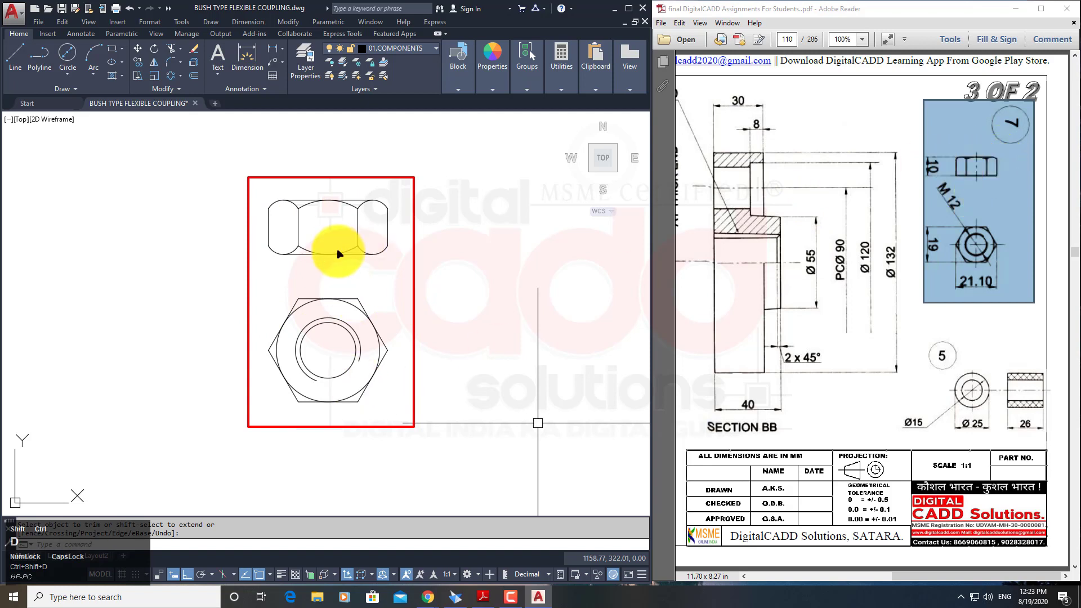
pyautogui.press('Escape')
pyautogui.click(442, 353)
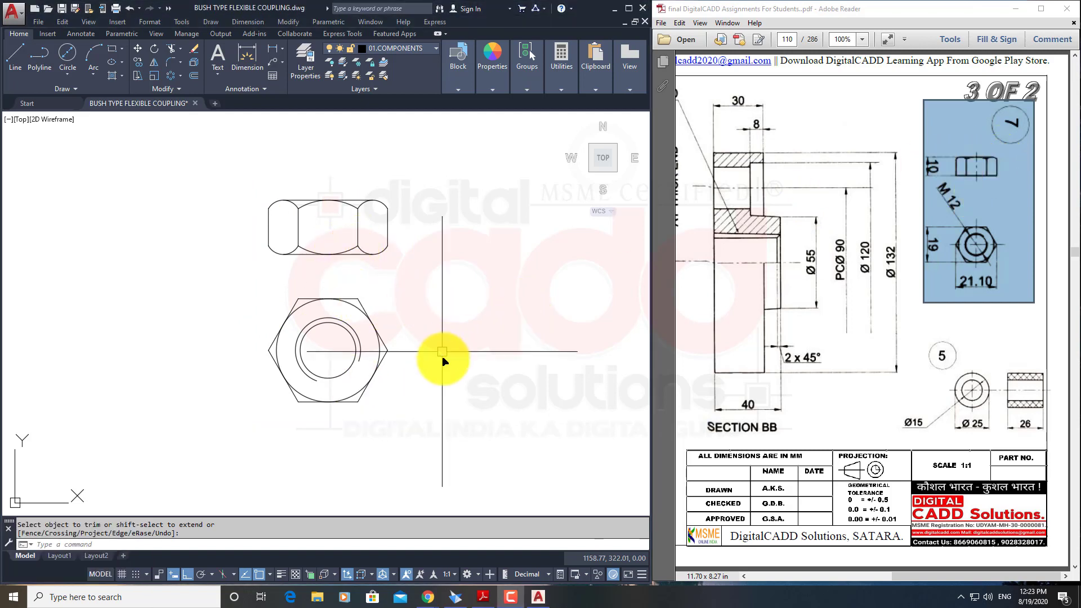
# Undo the lower trims, the mirrored arcs and the helper line in the nut's side view, and save the drawing.
pyautogui.hotkey('ctrl', 'z')
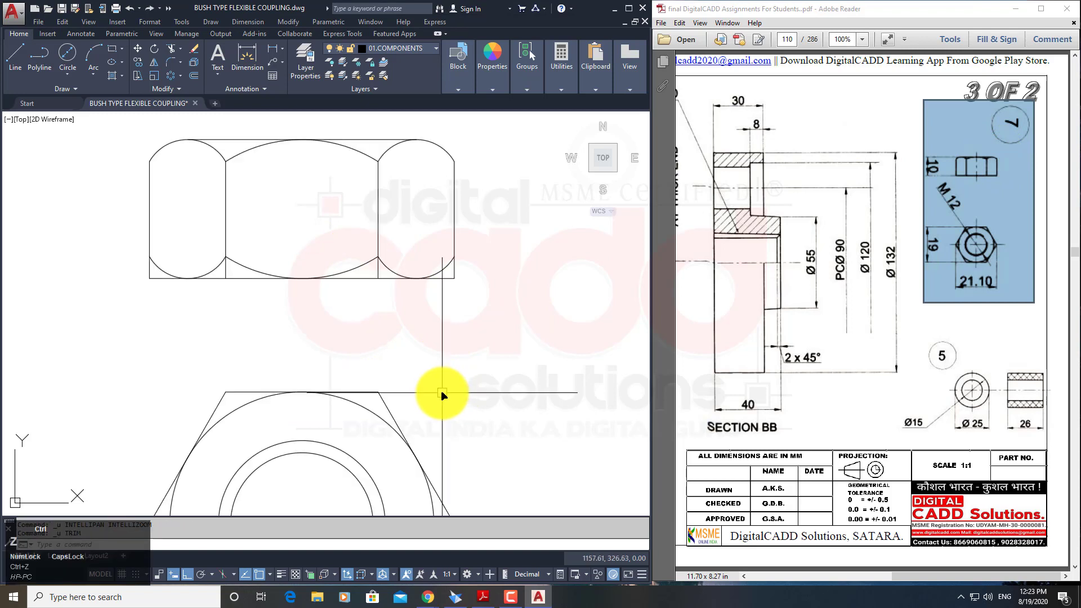
pyautogui.hotkey('ctrl', 'z')
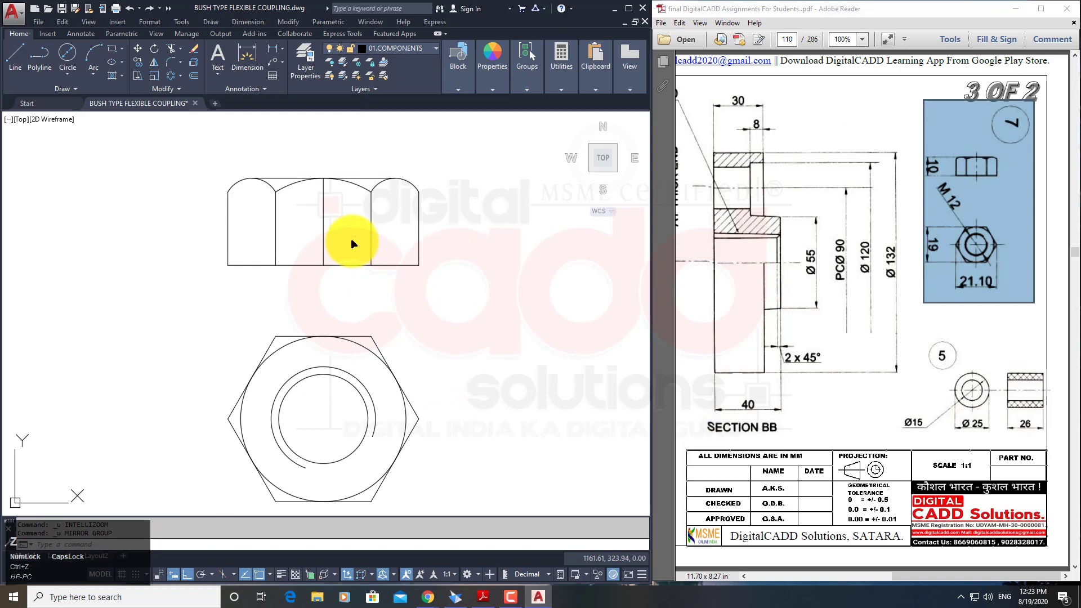
pyautogui.hotkey('ctrl', 'z')
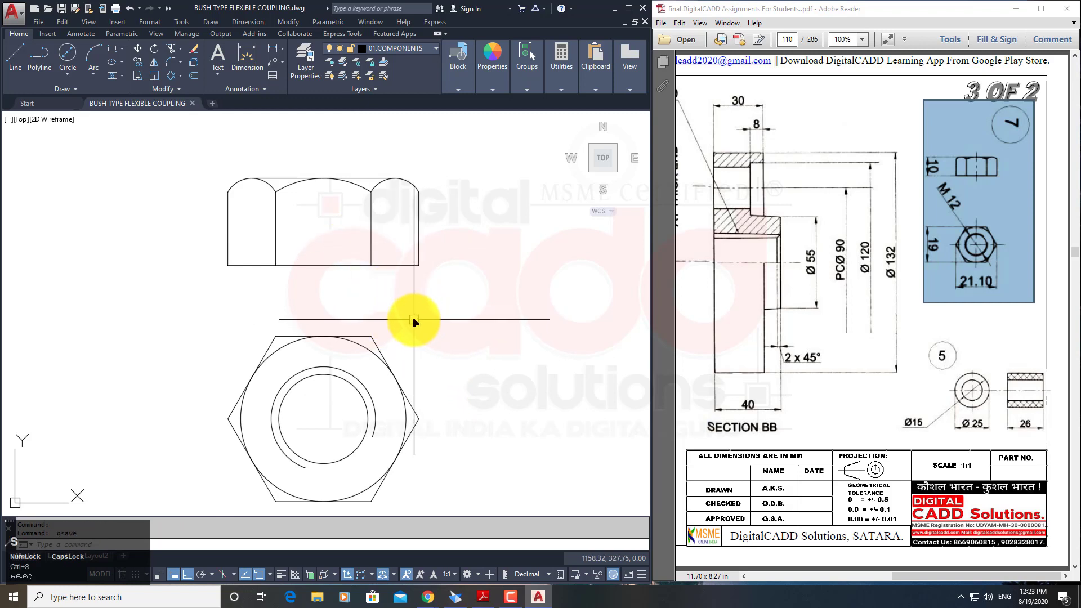
# Draw a circle of diameter 15 mm in the free area to the right of the nut for part 5's front view.
pyautogui.scroll(-3, 414, 323)
pyautogui.moveTo(423, 338)
pyautogui.mouseDown(button='middle')
pyautogui.moveTo(331, 290)
pyautogui.moveTo(312, 294)
pyautogui.mouseUp(button='middle')
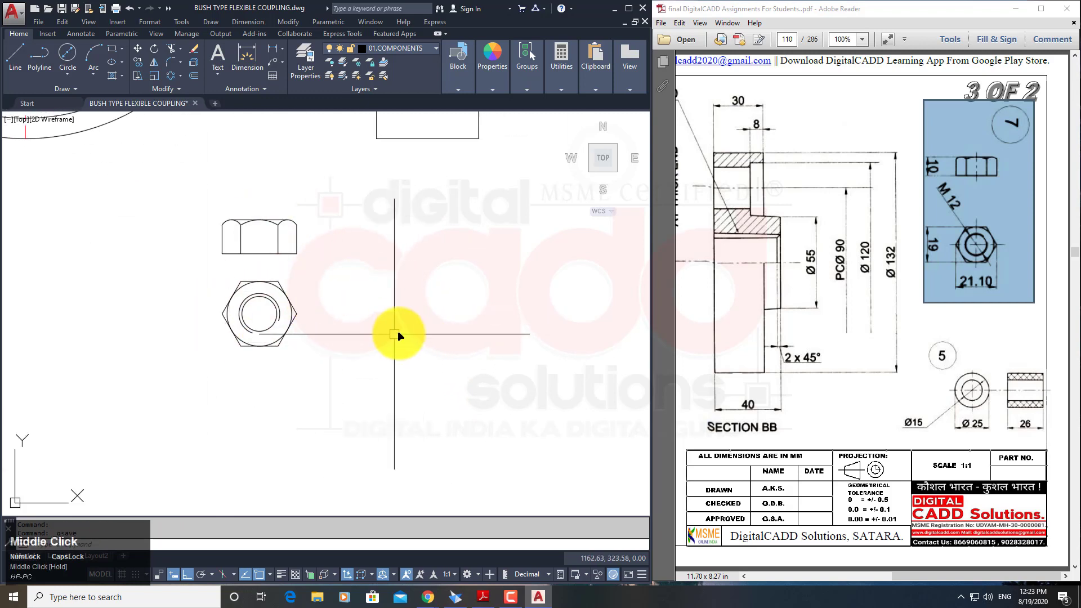
pyautogui.moveTo(430, 338); pyautogui.dragTo(299, 360, button='middle')
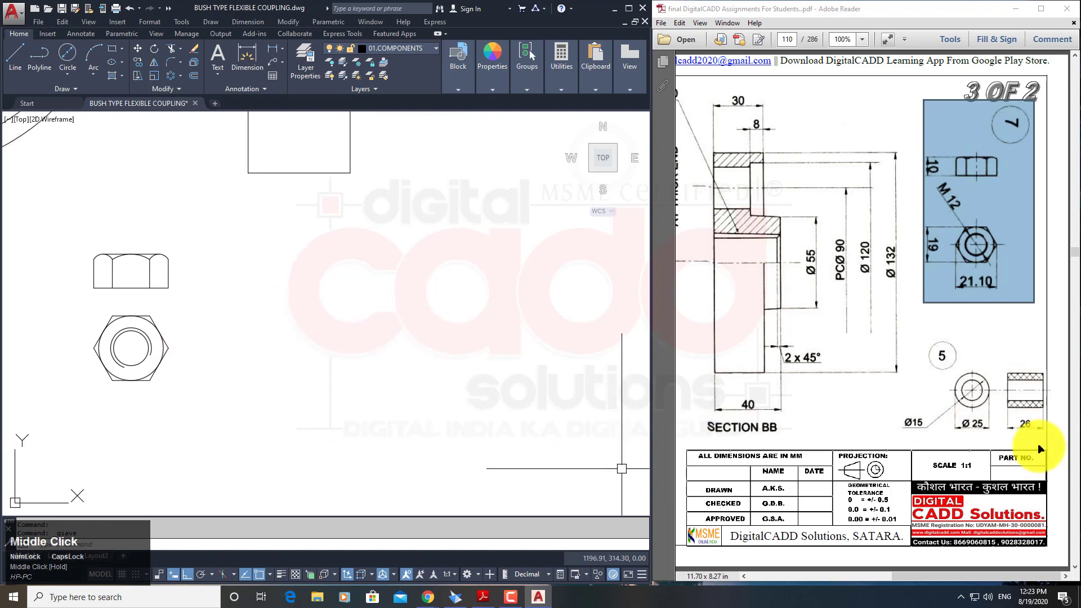
pyautogui.click(1014, 415)
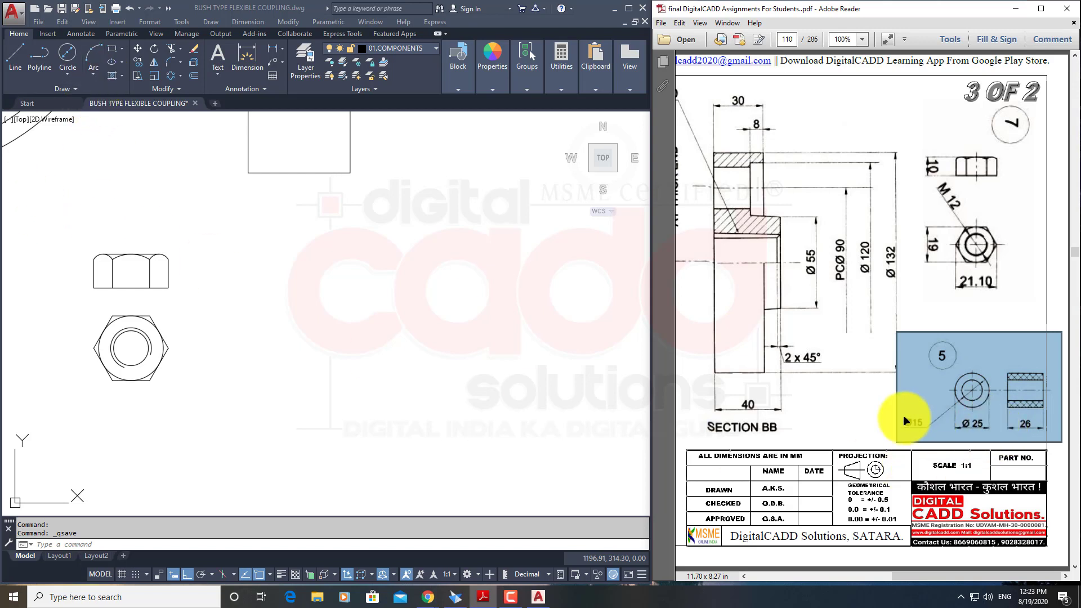
pyautogui.click(73, 83)
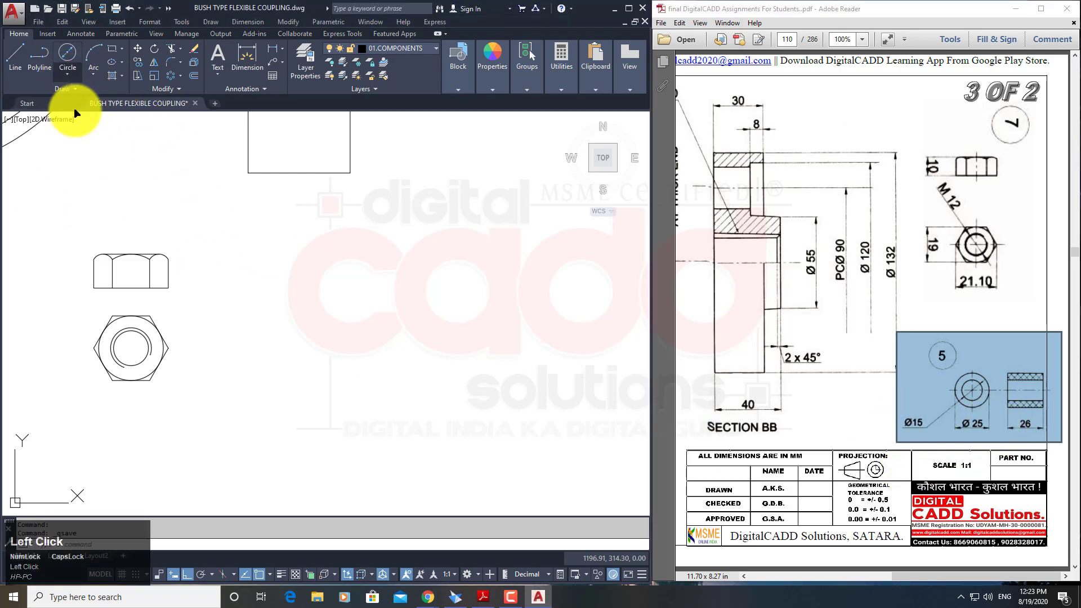
pyautogui.click(80, 92)
pyautogui.click(68, 73)
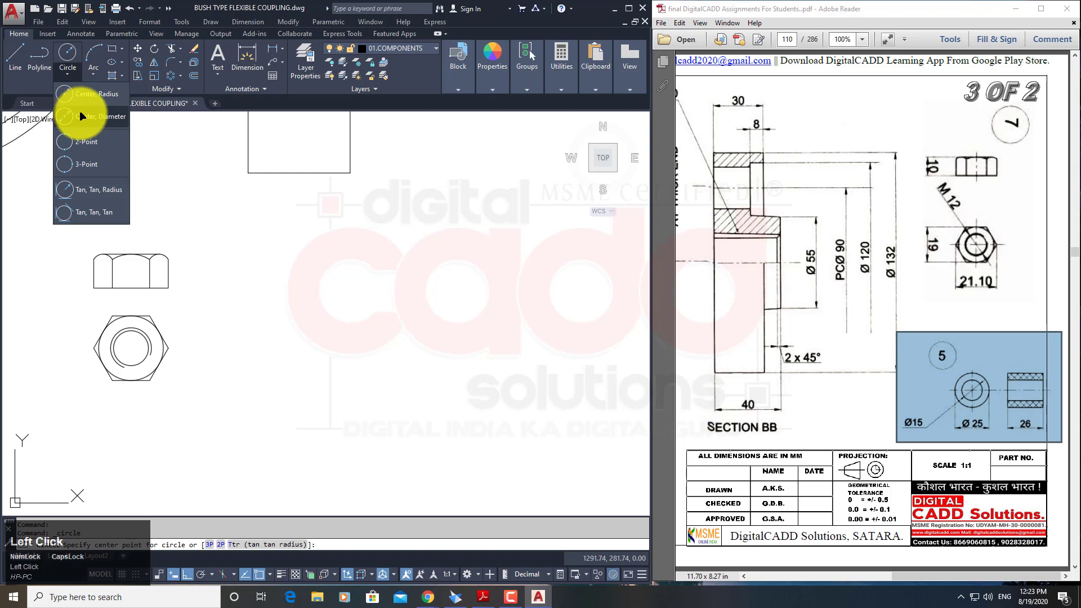
pyautogui.click(81, 116)
pyautogui.click(398, 350)
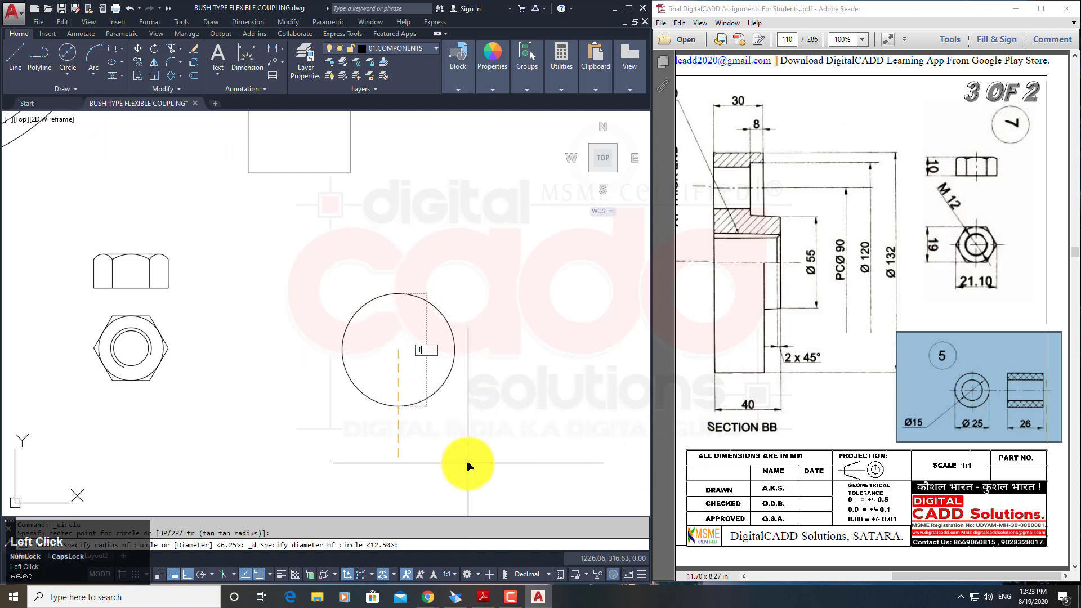
pyautogui.press('space')
# Draw a concentric circle of radius 25 around the 15 mm circle and change its diameter to 25 mm.
pyautogui.press('space')
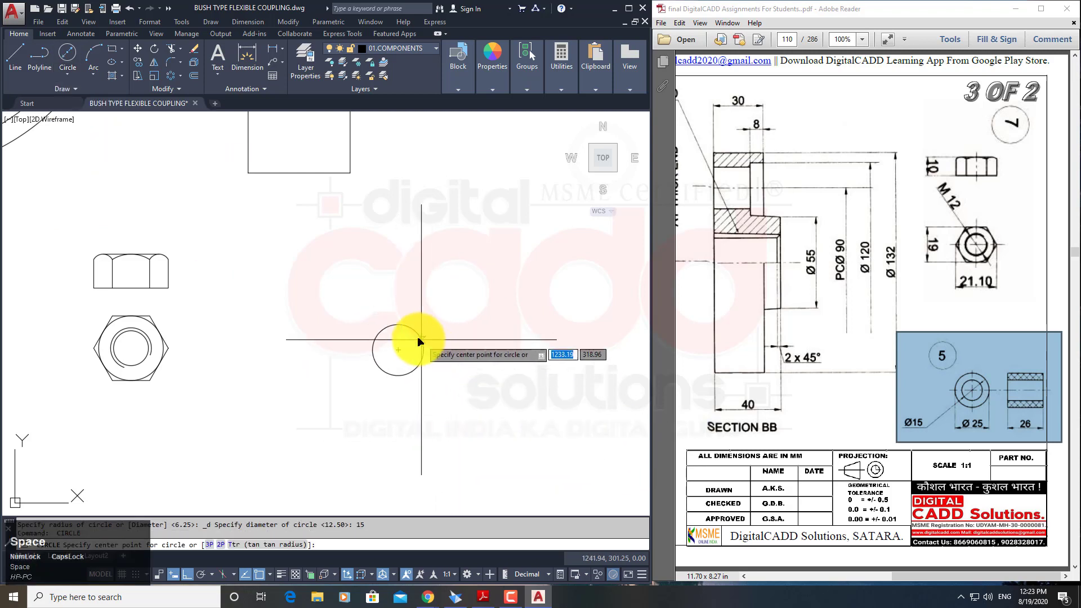
pyautogui.click(399, 350)
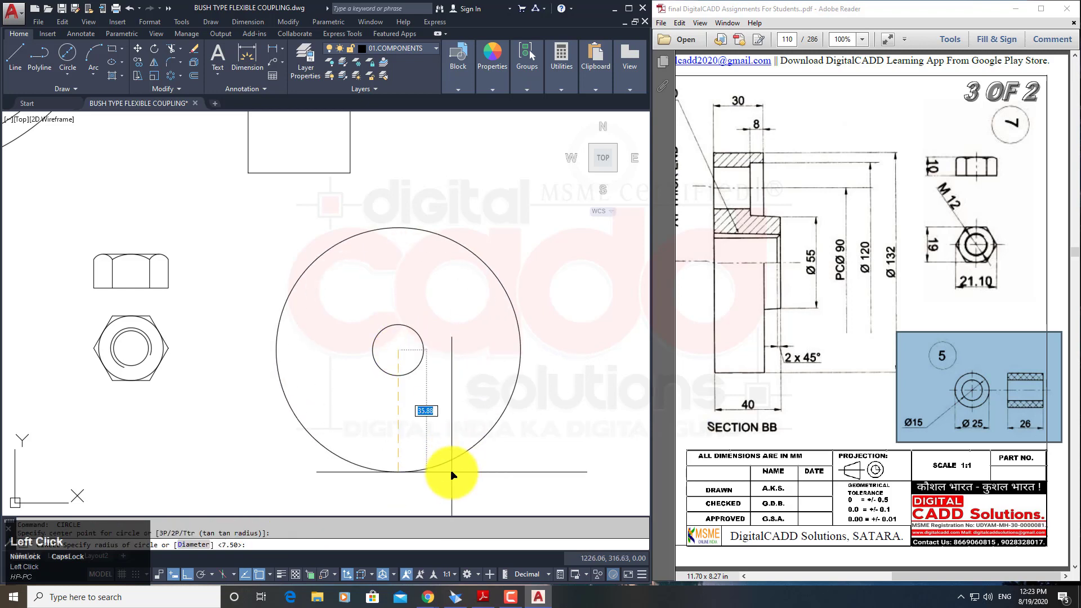
pyautogui.write('25')
pyautogui.press('Return')
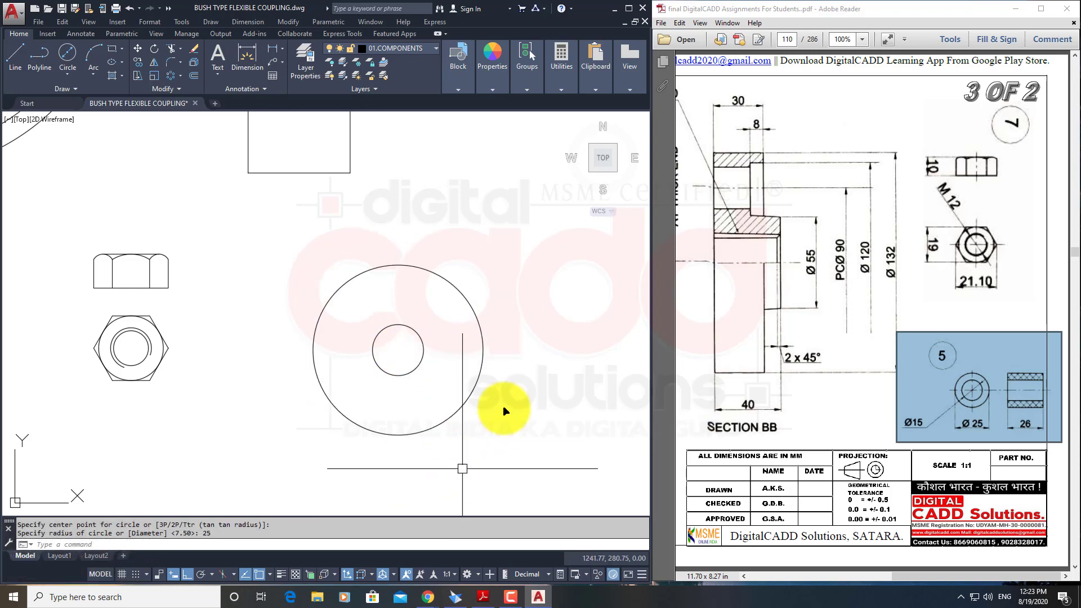
pyautogui.click(483, 362)
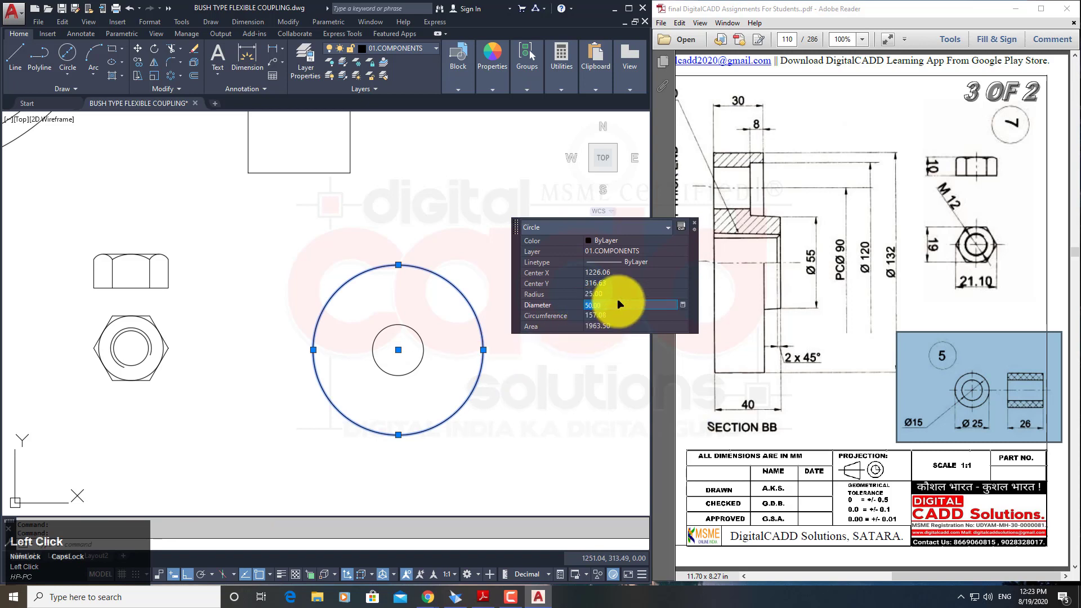
pyautogui.press('Return')
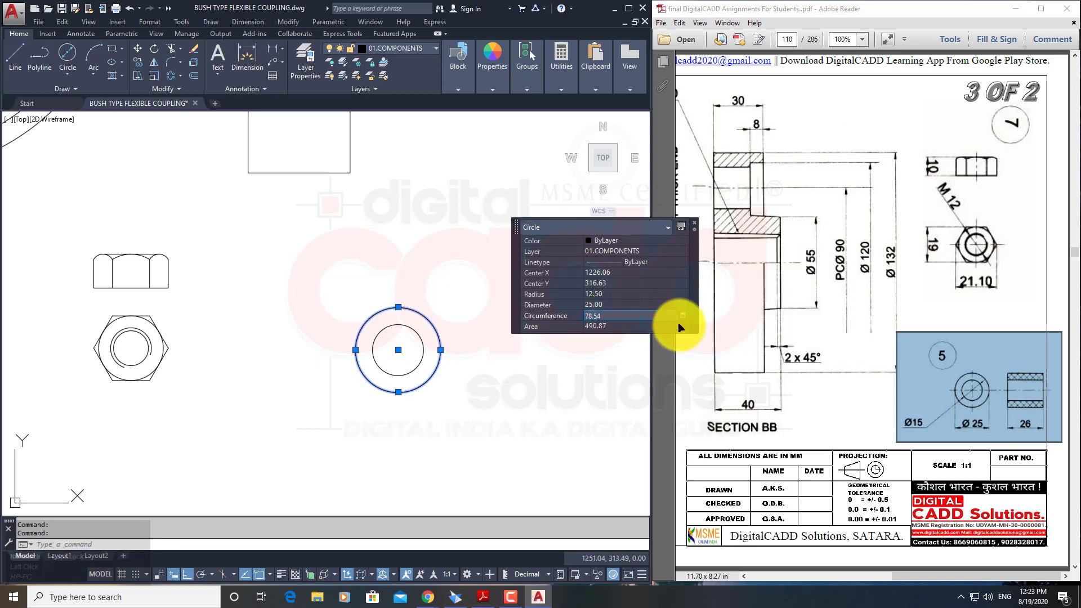
pyautogui.press('Escape')
pyautogui.press('Escape')
# Draw horizontal rays to the right from the top quadrants of part 5's outer and inner circles.
pyautogui.moveTo(421, 379); pyautogui.dragTo(315, 378, button='middle')
pyautogui.write('R')
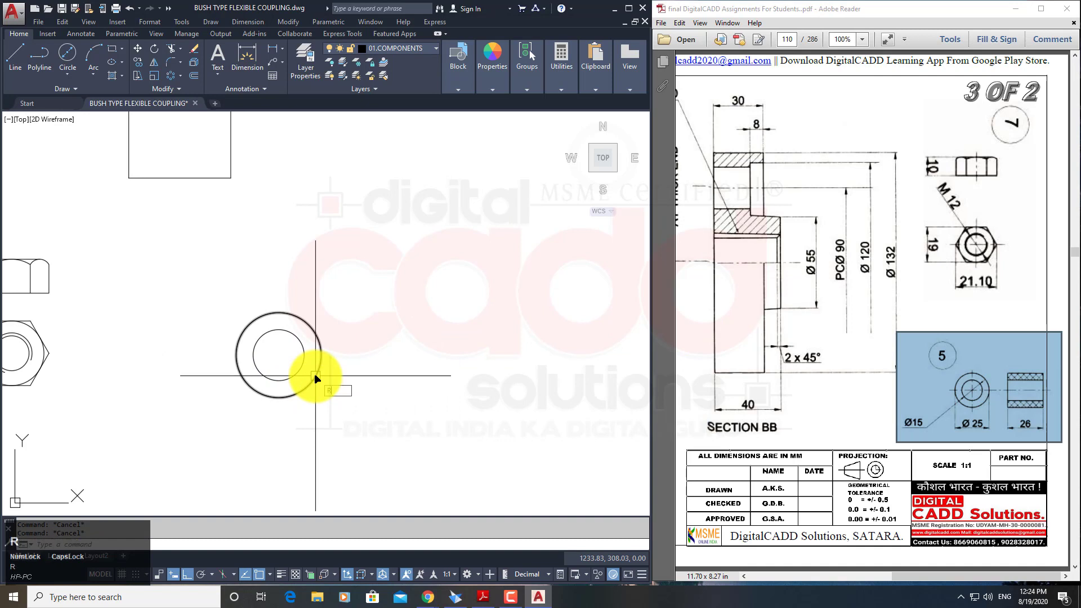
pyautogui.write('AY')
pyautogui.press('space')
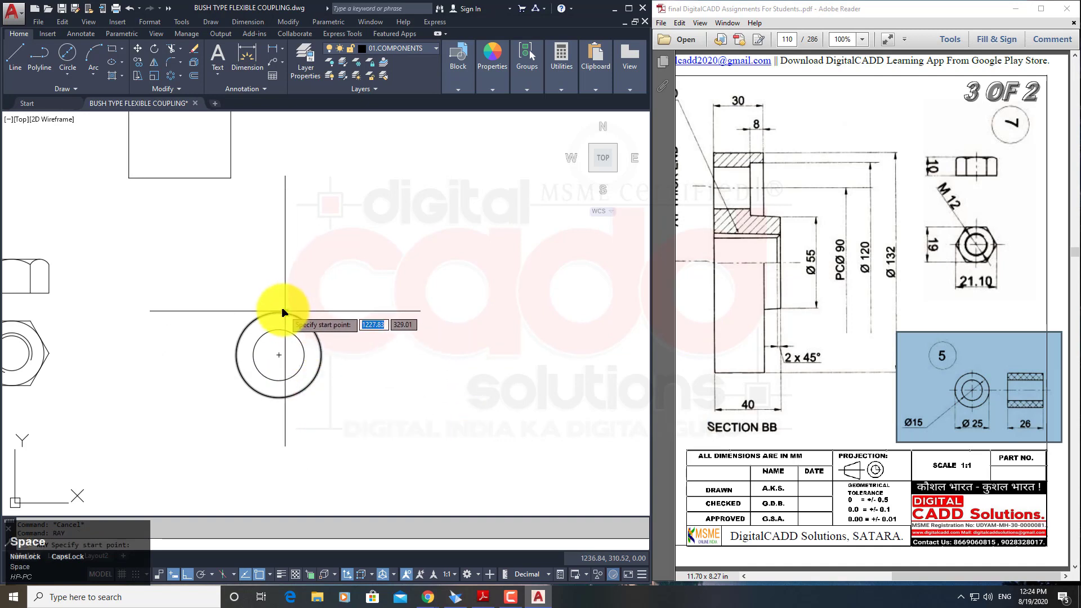
pyautogui.click(283, 313)
pyautogui.click(374, 312)
pyautogui.press('space')
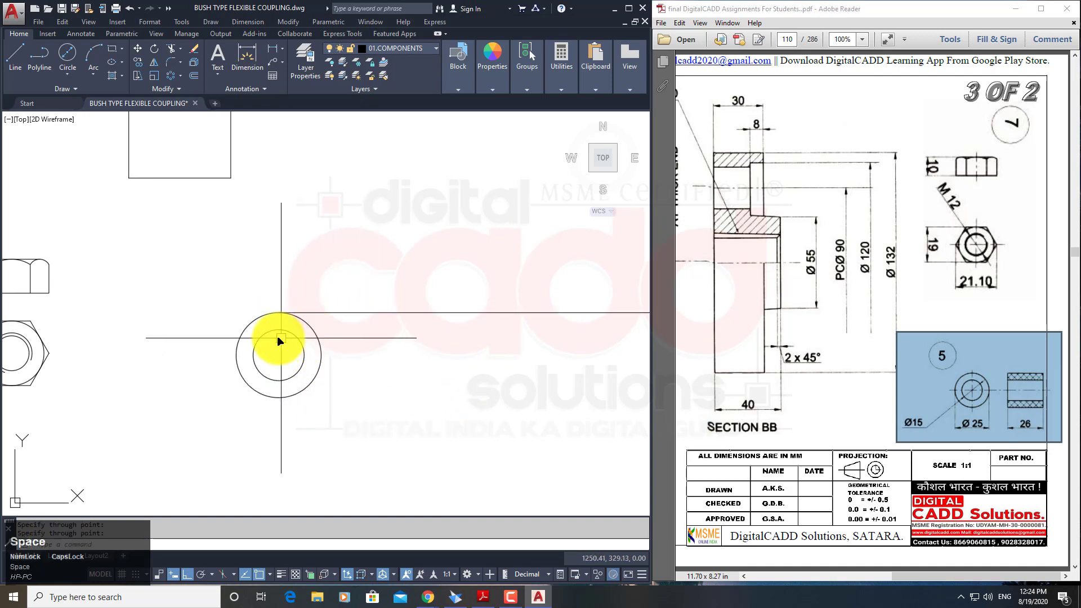
pyautogui.press('space')
pyautogui.click(280, 329)
pyautogui.click(355, 331)
pyautogui.press('space')
# Draw horizontal rays to the right from the bottom quadrants of part 5's inner and outer circles.
pyautogui.press('space')
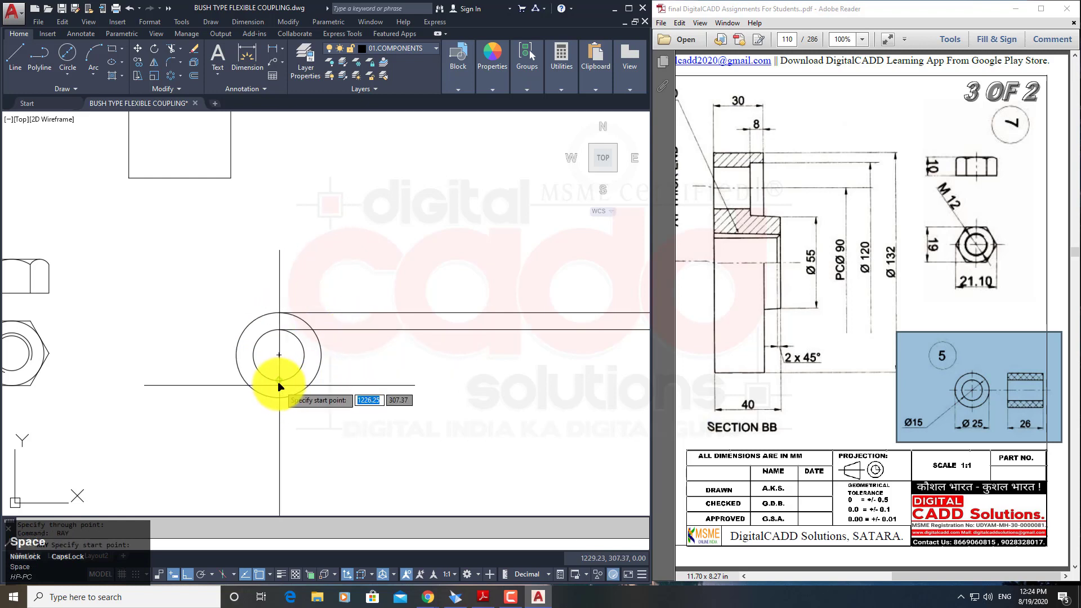
pyautogui.click(278, 381)
pyautogui.click(362, 381)
pyautogui.press('space')
pyautogui.press('space')
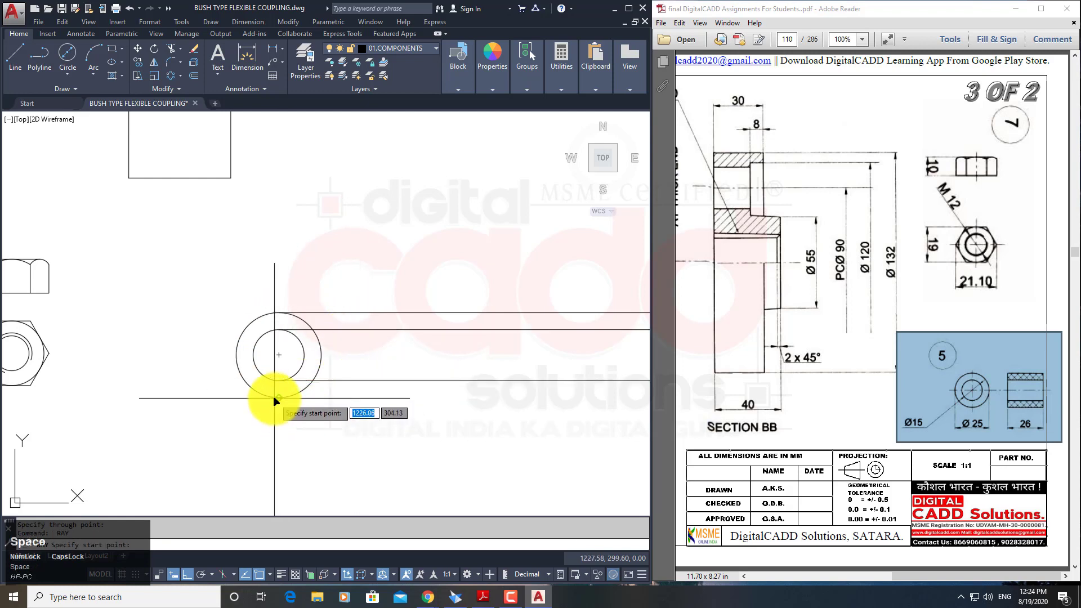
pyautogui.click(278, 398)
pyautogui.click(354, 404)
pyautogui.press('space')
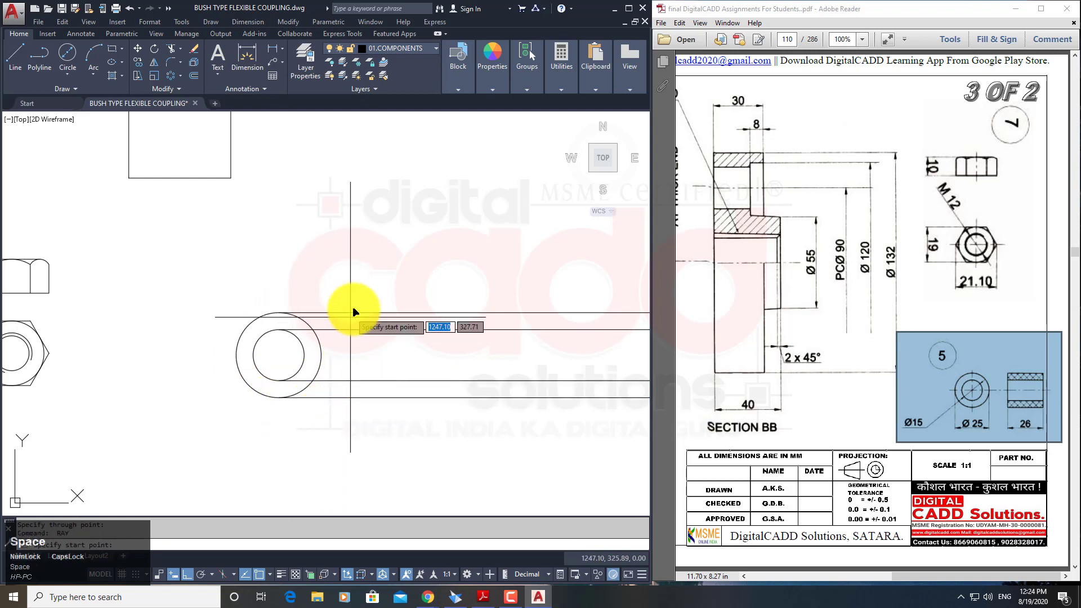
# Draw a vertical ray across the horizontal rays just right of the circles and offset it 26 mm to the right.
pyautogui.click(367, 312)
pyautogui.click(363, 359)
pyautogui.press('space')
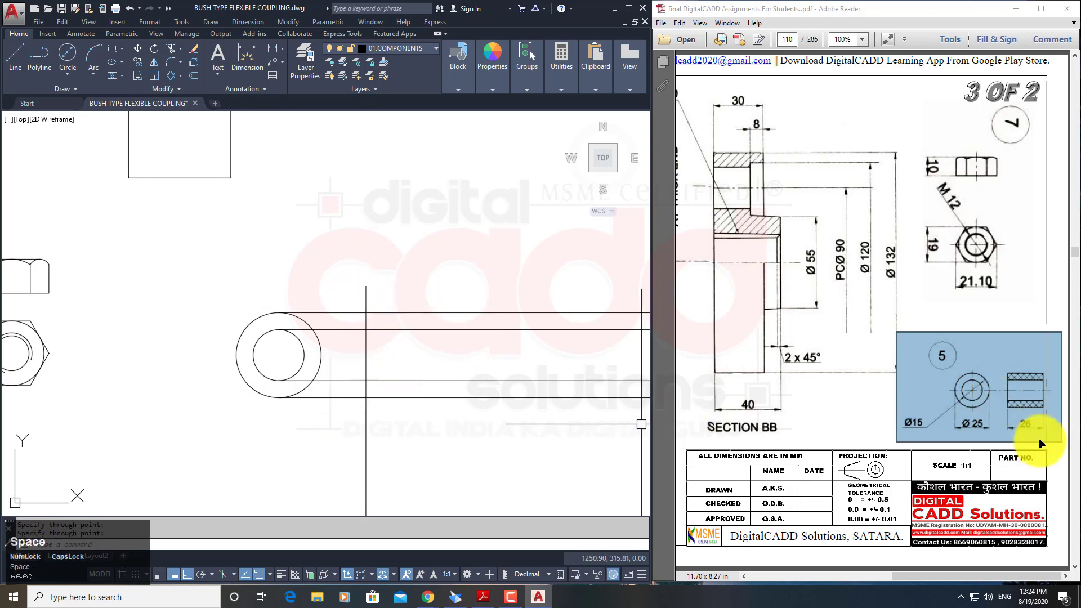
pyautogui.write('o')
pyautogui.press('space')
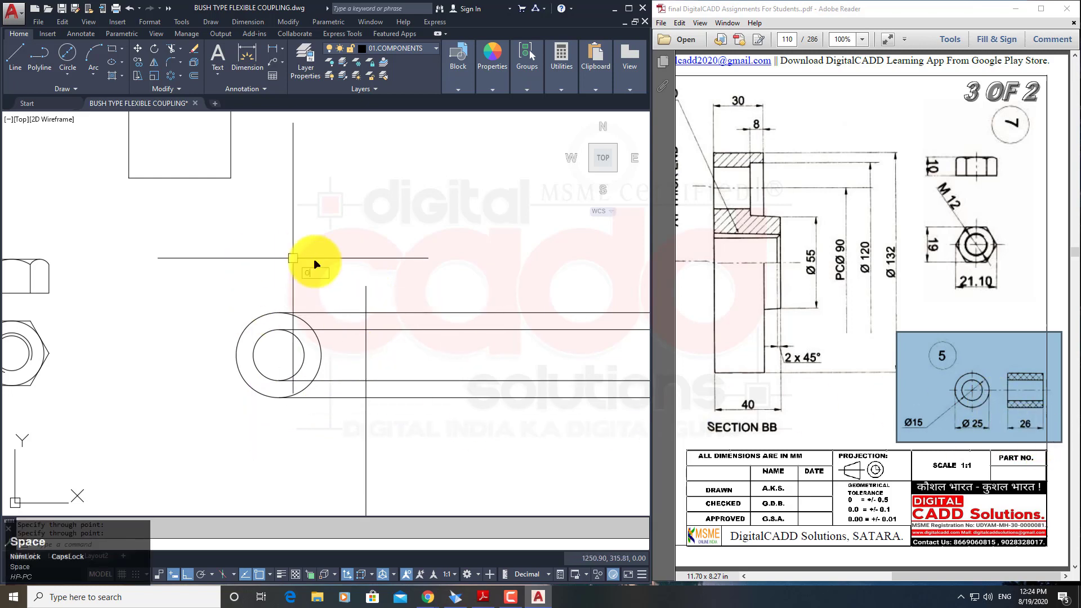
pyautogui.write('26')
pyautogui.press('space')
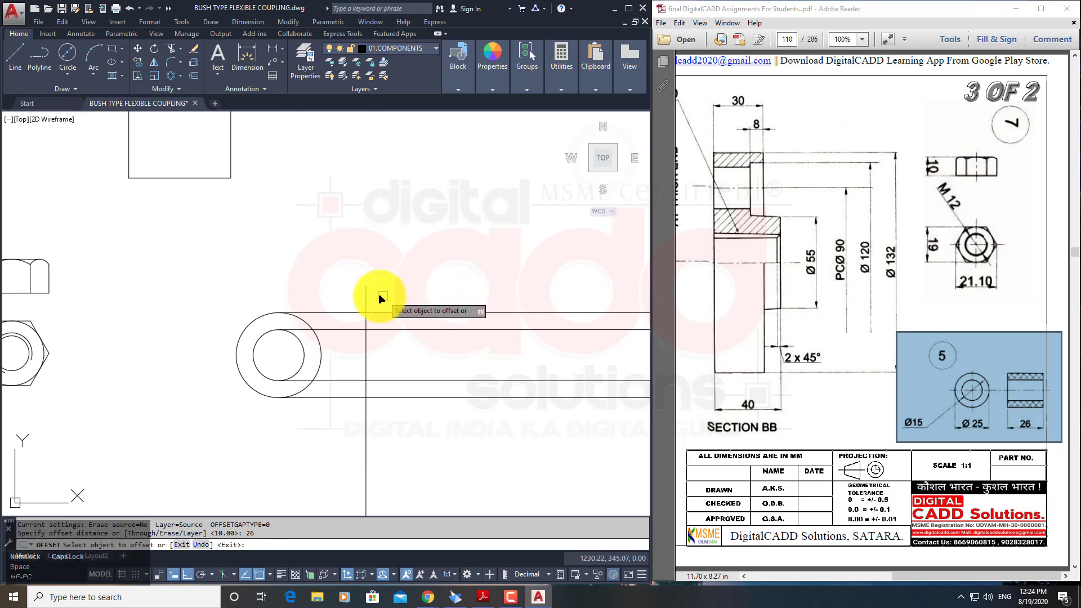
pyautogui.click(365, 299)
pyautogui.click(495, 302)
pyautogui.press('space')
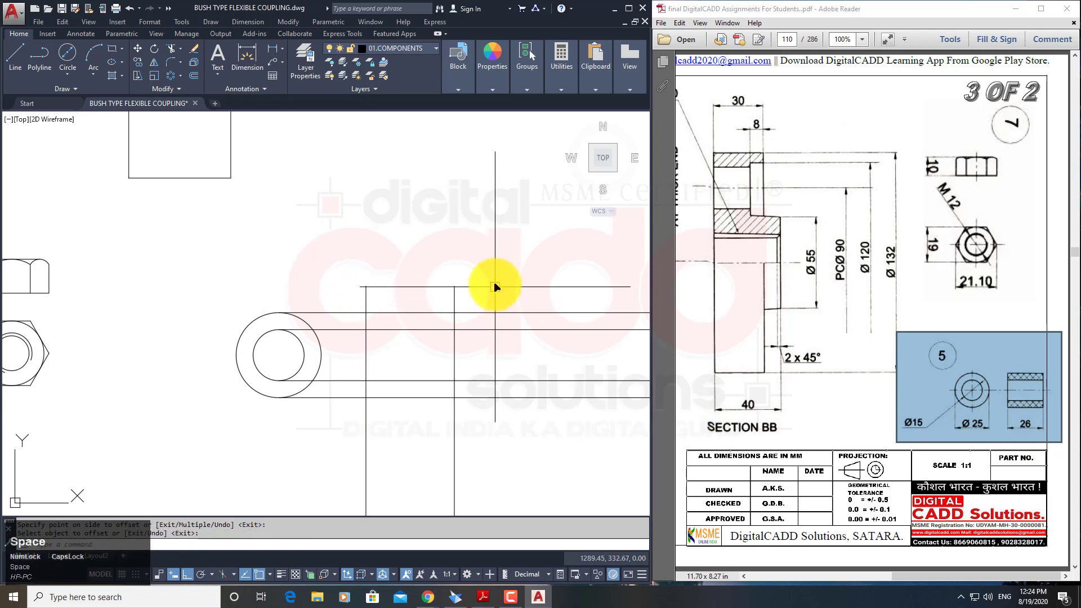
# Trim all projecting ray ends so that only part 5's rectangular side view with its two bore edges remains.
pyautogui.write('TR')
pyautogui.press('space')
pyautogui.click(471, 304)
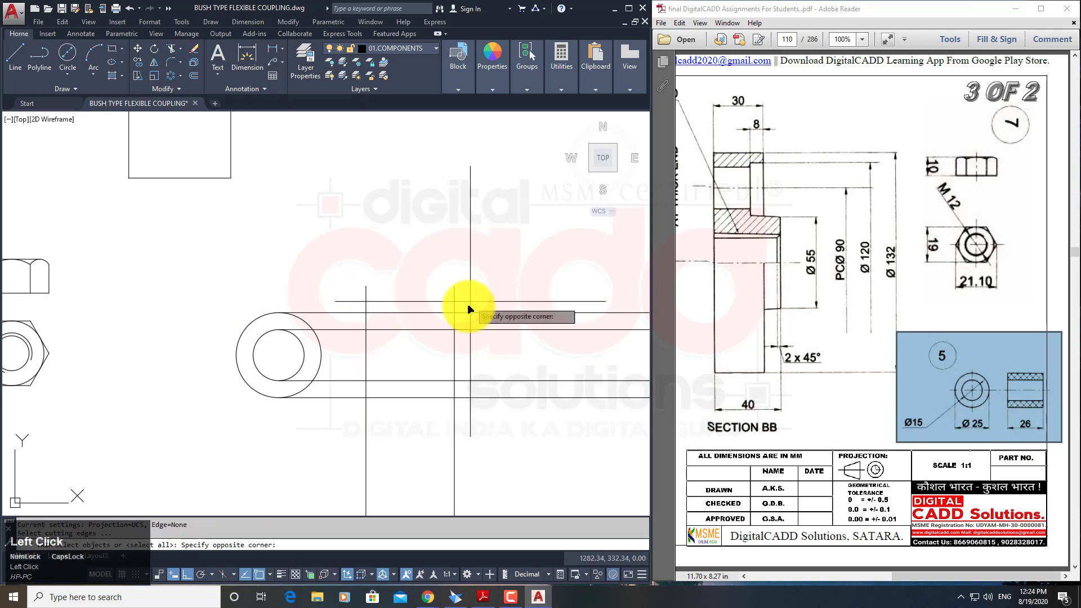
pyautogui.click(360, 439)
pyautogui.press('space')
pyautogui.click(544, 264)
pyautogui.click(484, 449)
pyautogui.click(490, 432)
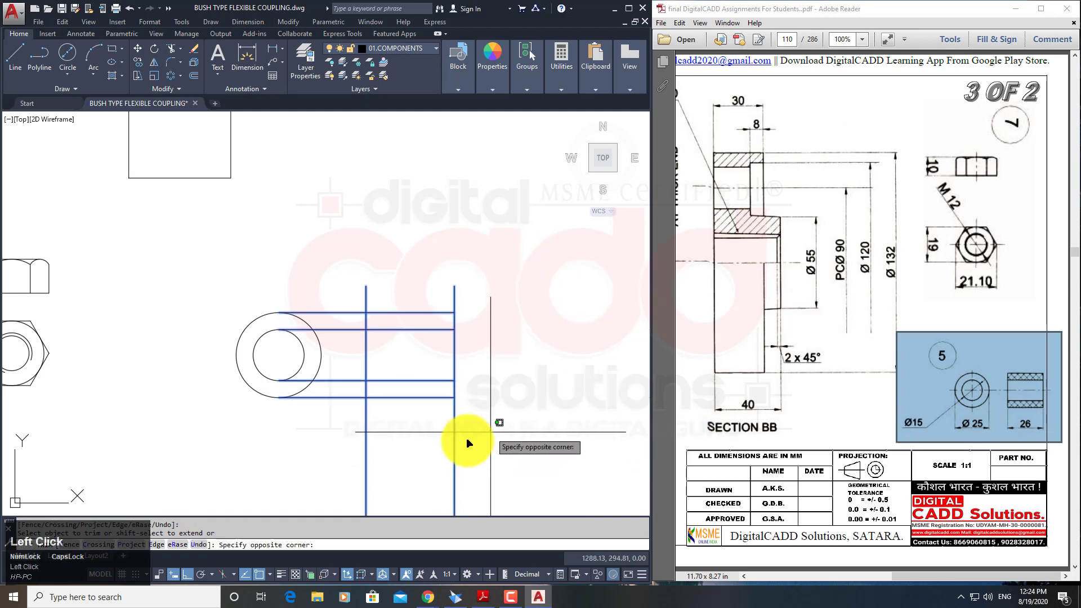
pyautogui.click(348, 455)
pyautogui.click(500, 250)
pyautogui.click(350, 305)
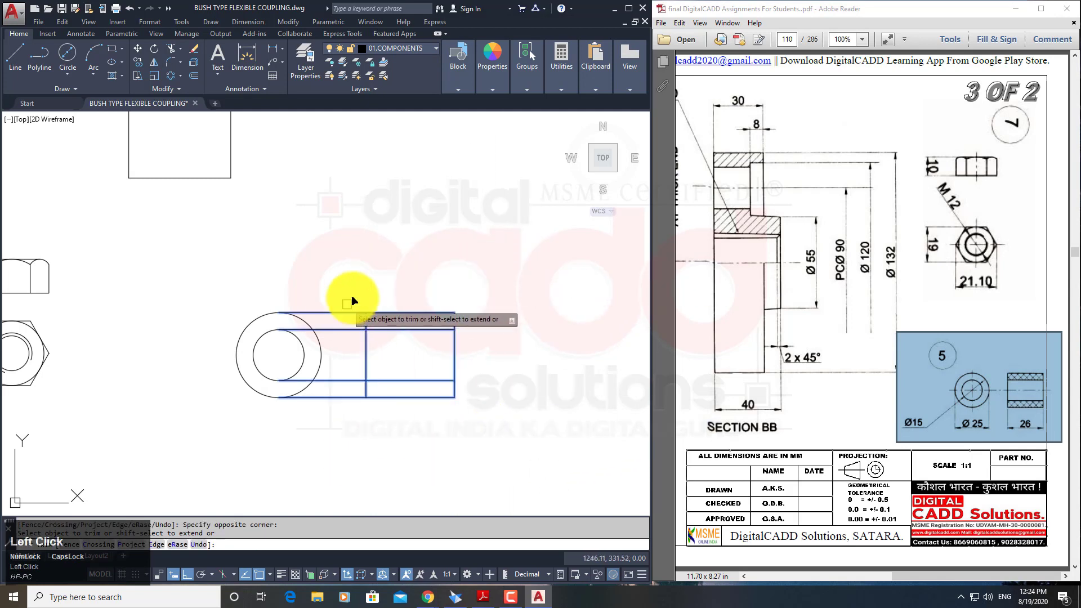
pyautogui.click(356, 293)
pyautogui.click(341, 395)
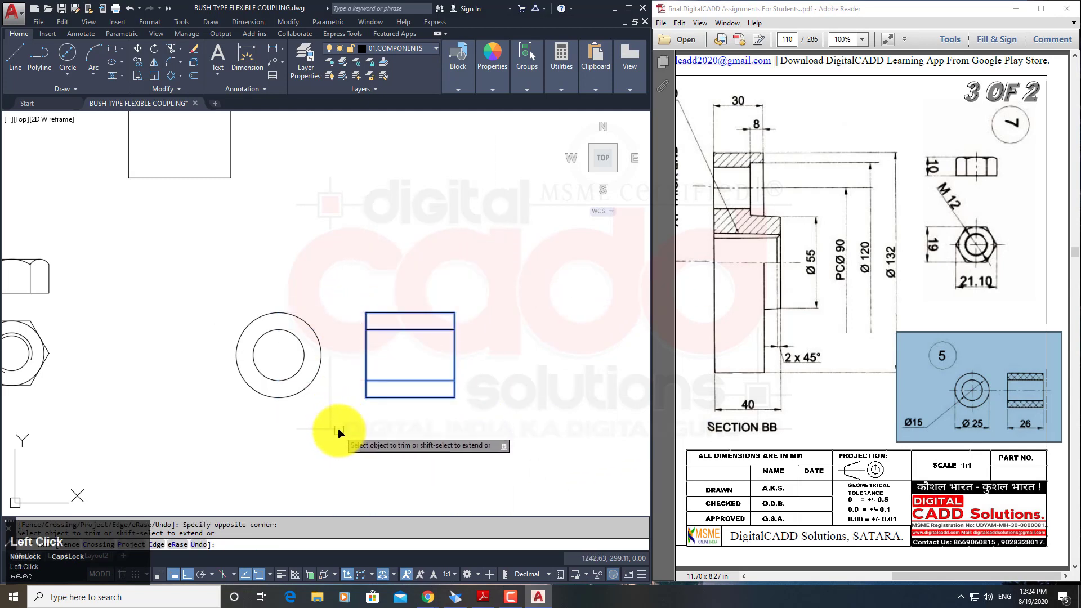
pyautogui.press('space')
# Make 03.CENTRE LINES the current layer and draw a horizontal ray from the left quadrant of part 5's outer circle through both views.
pyautogui.moveTo(338, 428); pyautogui.dragTo(363, 411, button='middle')
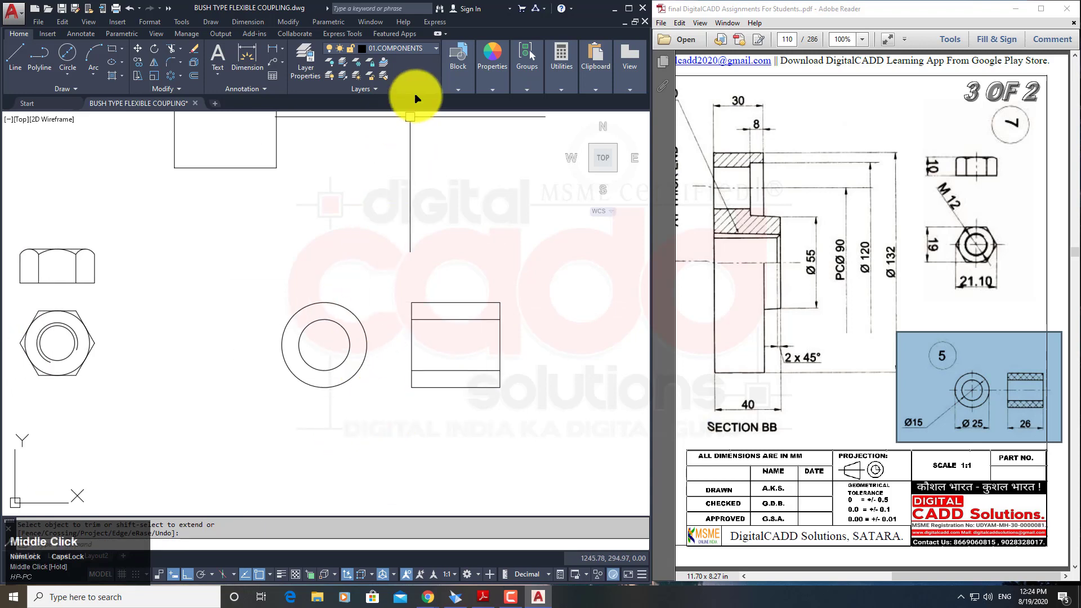
pyautogui.click(419, 49)
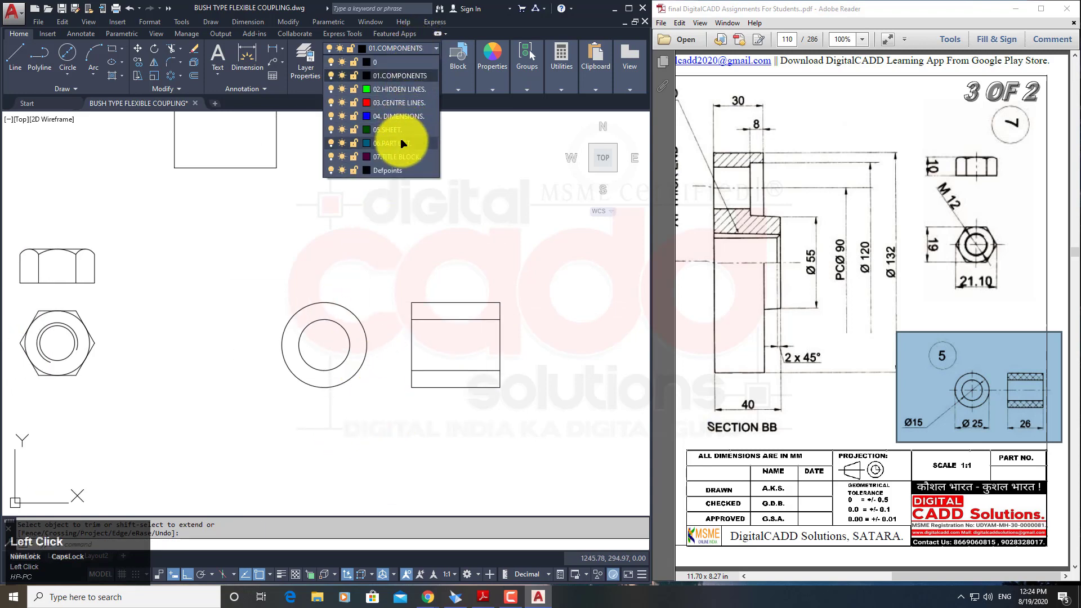
pyautogui.click(405, 103)
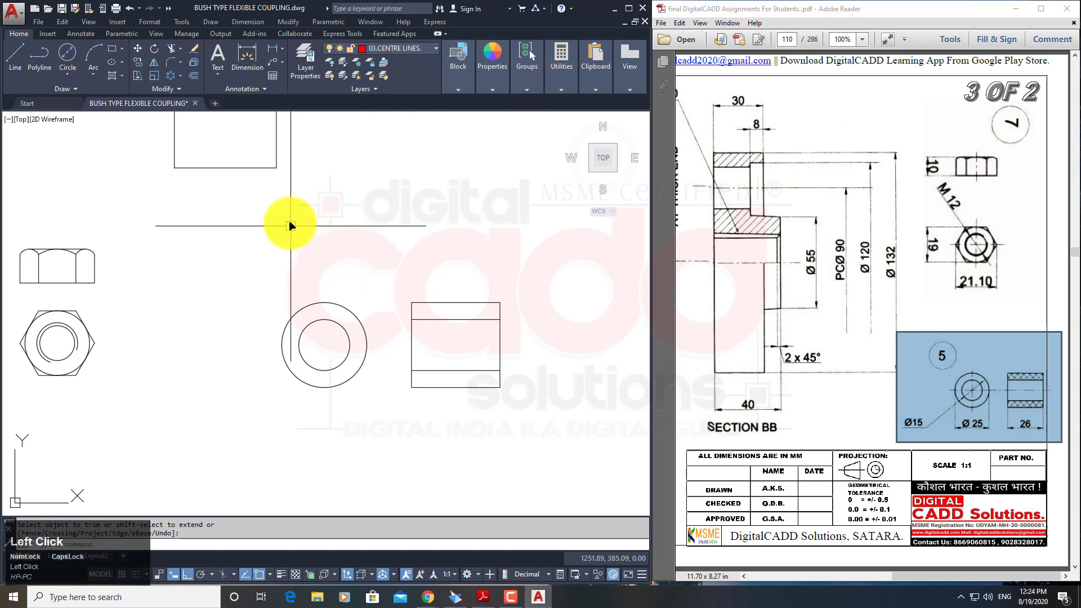
pyautogui.write('ray')
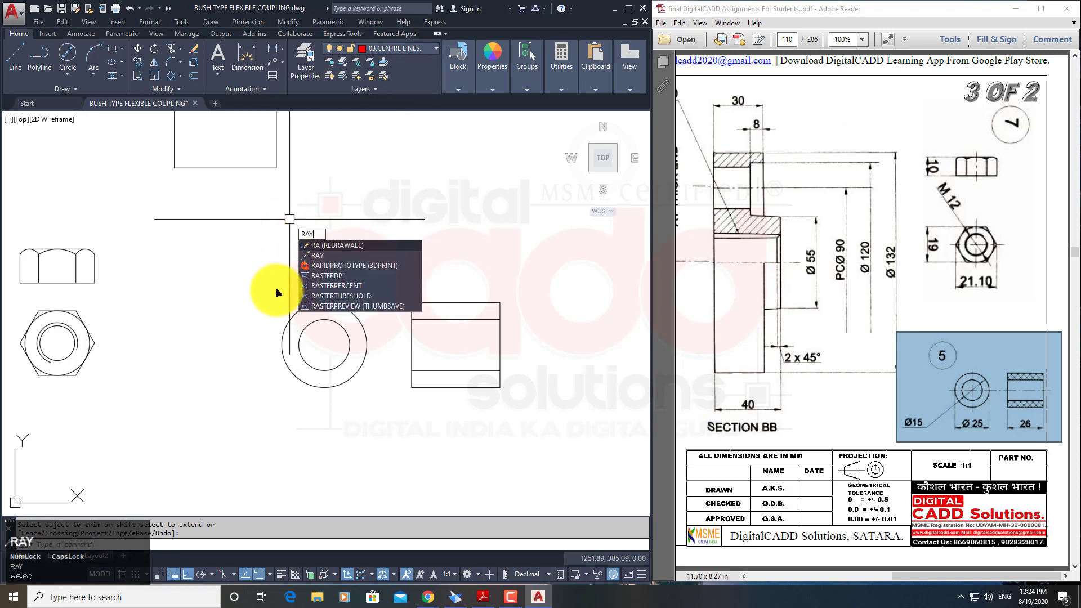
pyautogui.press('space')
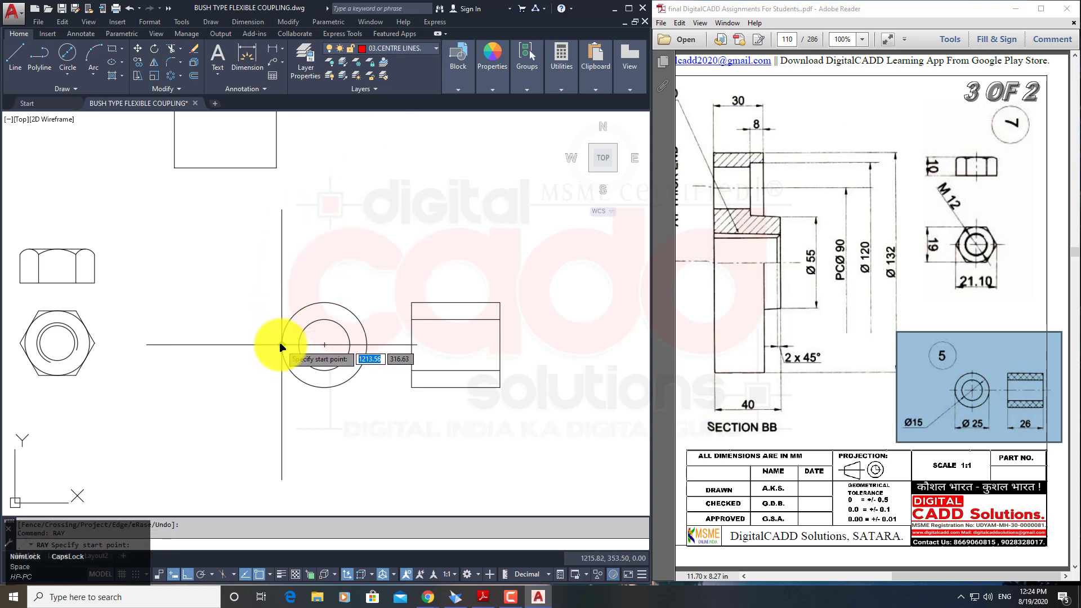
pyautogui.click(281, 344)
pyautogui.click(526, 360)
pyautogui.press('space')
# Match the properties of the flange's existing centre line onto part 5's horizontal ray.
pyautogui.write('m')
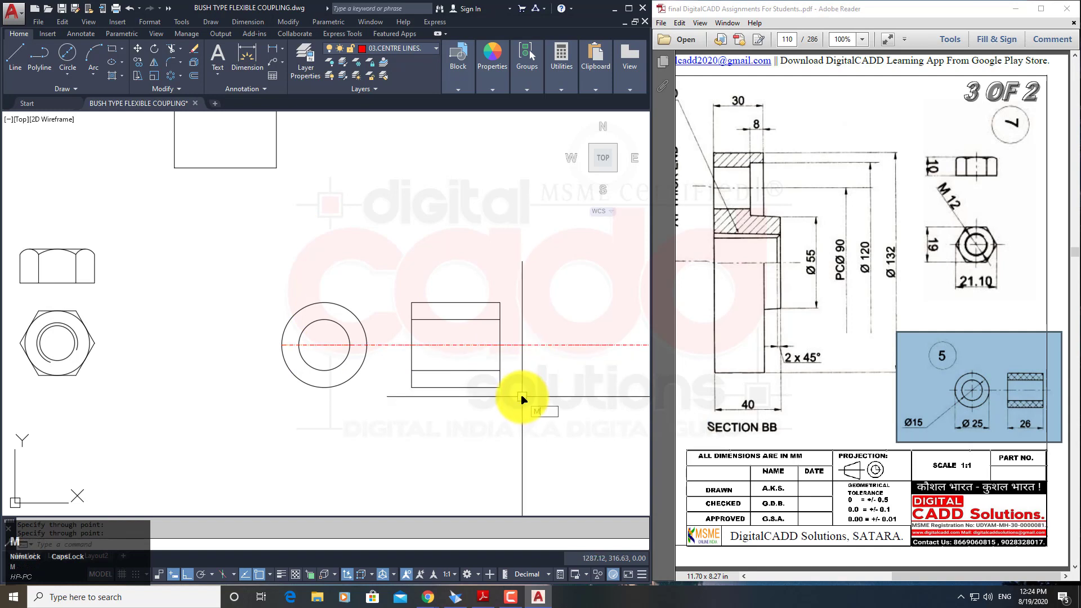
pyautogui.write('a')
pyautogui.press('space')
pyautogui.scroll(-4, 212, 313)
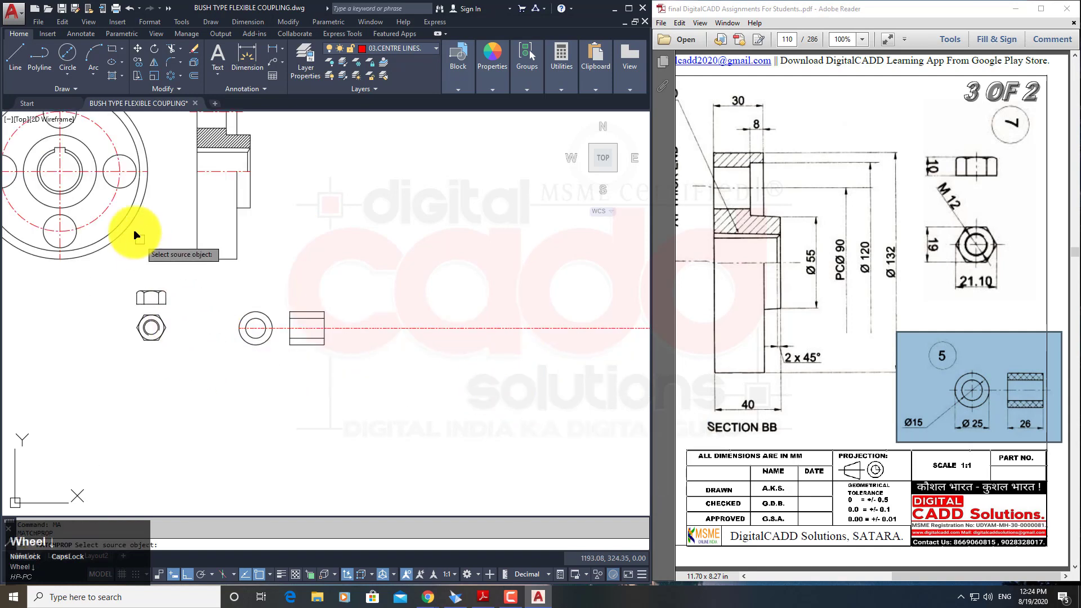
pyautogui.click(109, 210)
pyautogui.scroll(4, 282, 293)
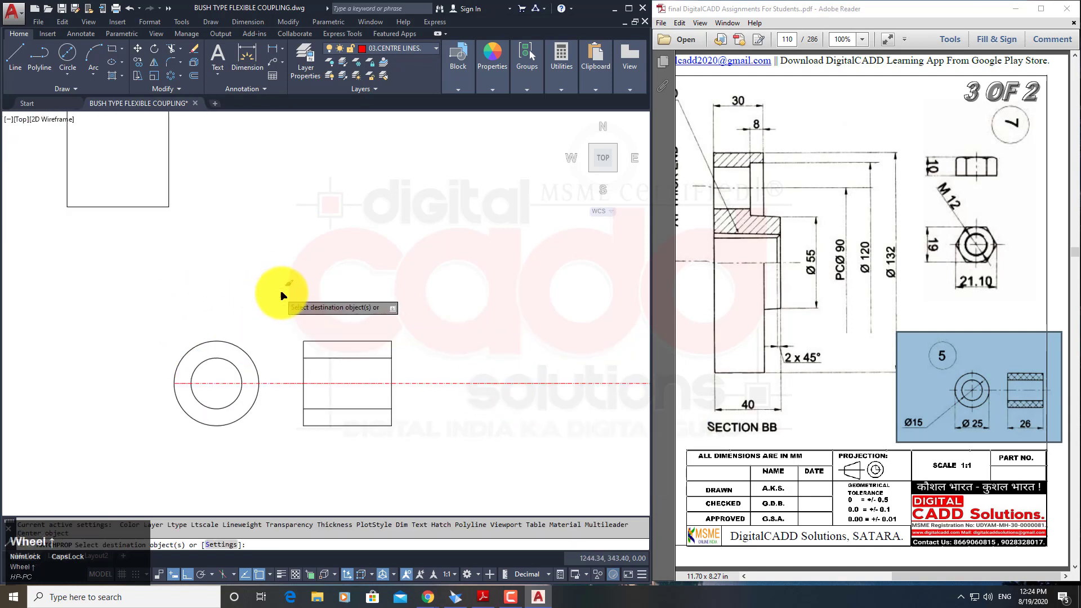
pyautogui.click(293, 383)
pyautogui.press('space')
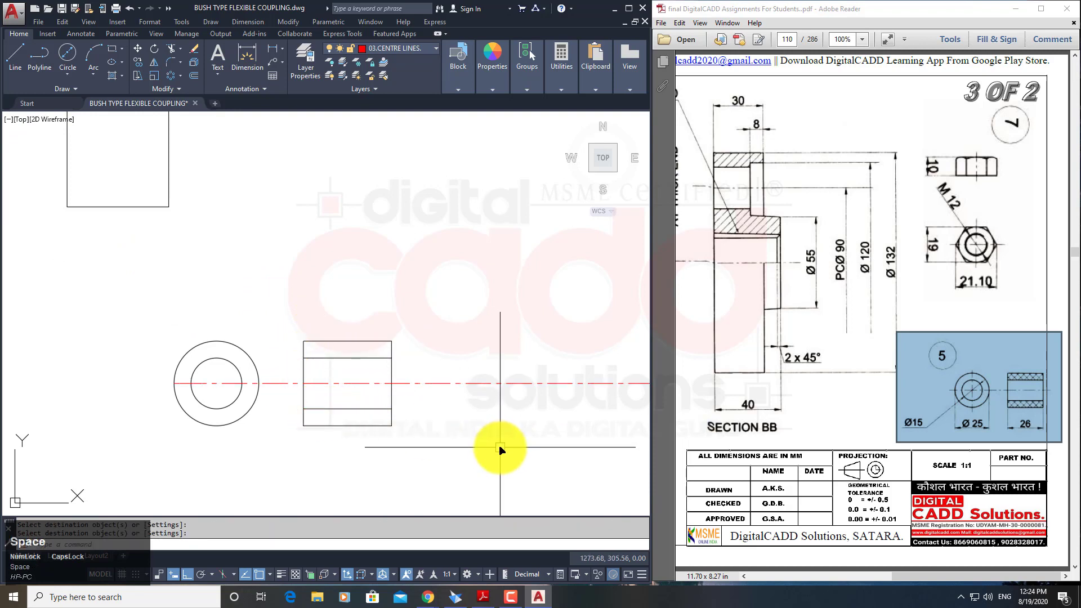
# Trim part 5's horizontal centre line at the side view's right edge and stretch its left end slightly beyond the outer circle.
pyautogui.write('tr')
pyautogui.press('space')
pyautogui.press('space')
pyautogui.click(431, 385)
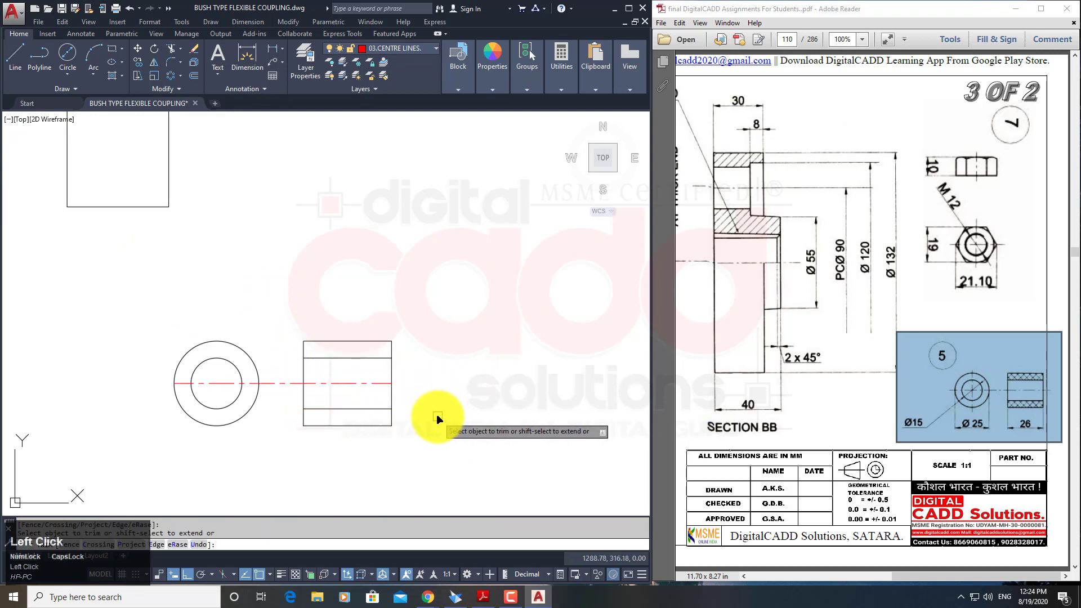
pyautogui.press('space')
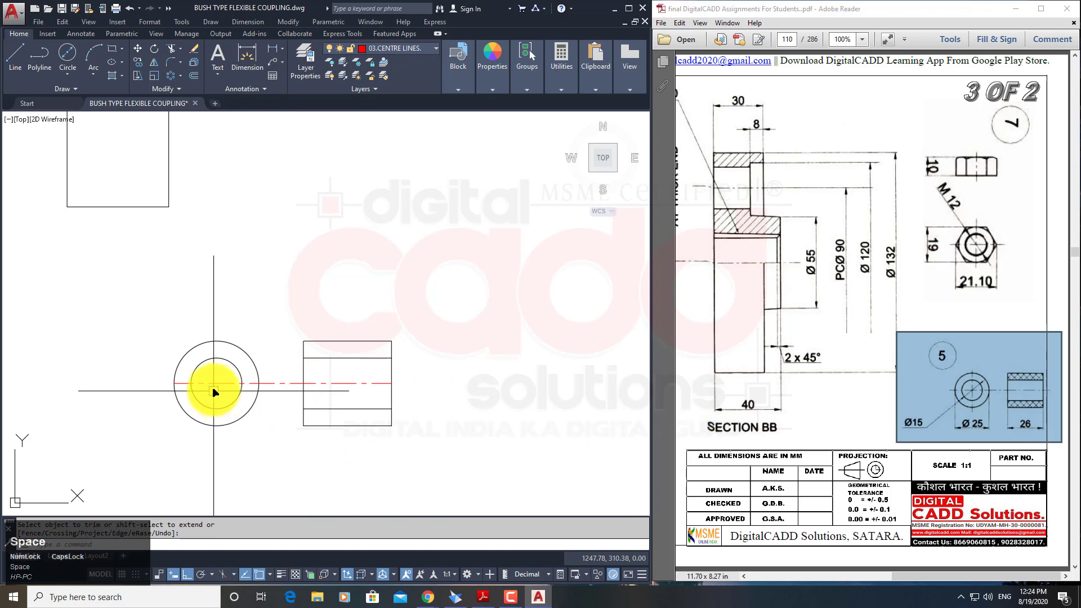
pyautogui.click(175, 383)
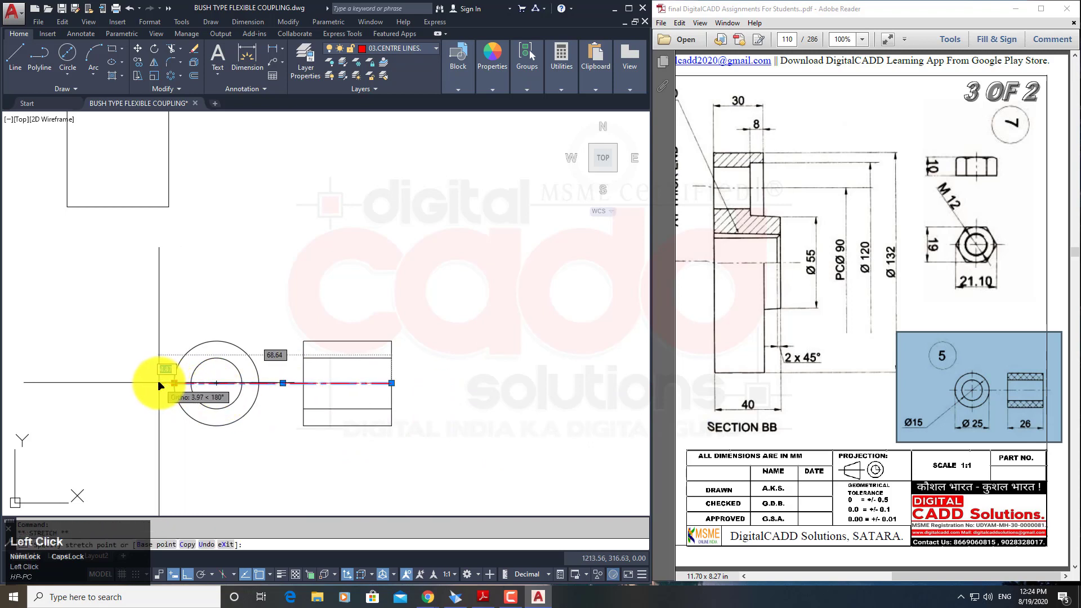
pyautogui.moveTo(302, 411); pyautogui.dragTo(372, 407, button='middle')
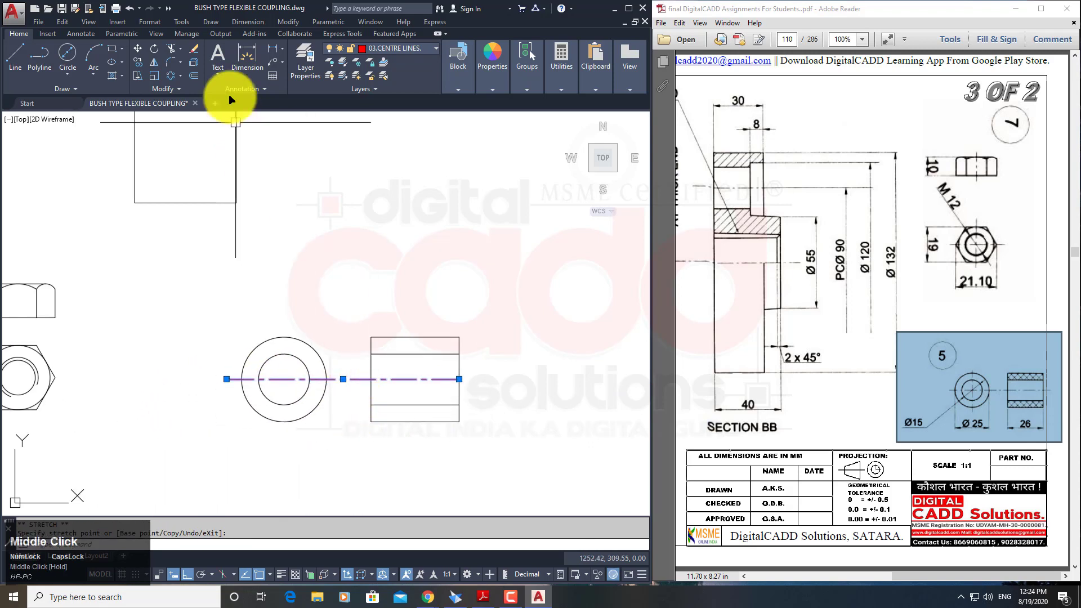
# Rotate a copy of the horizontal centre line to vertical about the centre of part 5's circles.
pyautogui.click(152, 49)
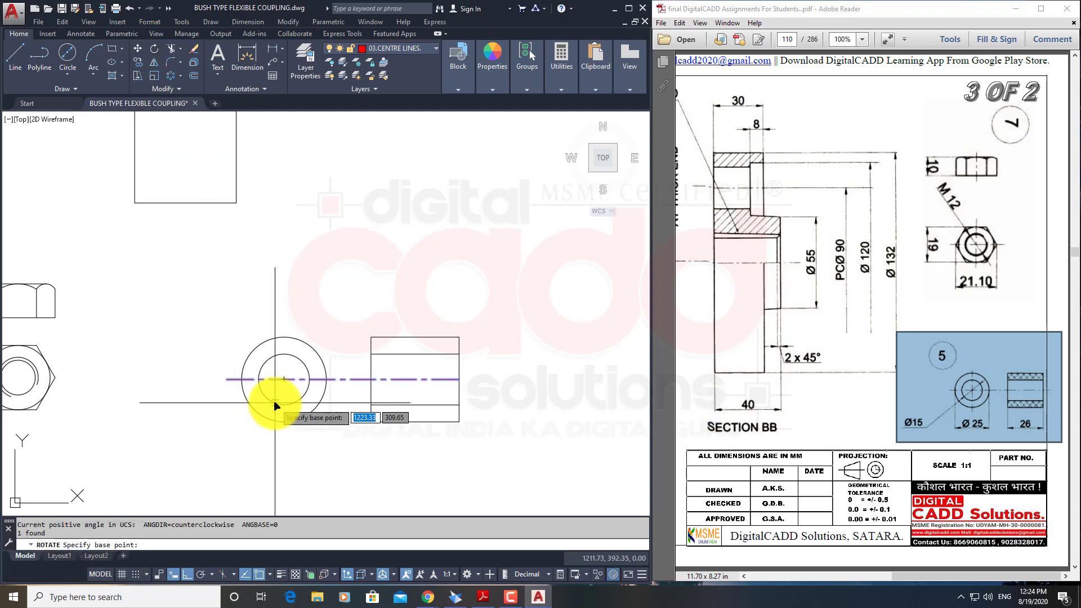
pyautogui.click(284, 379)
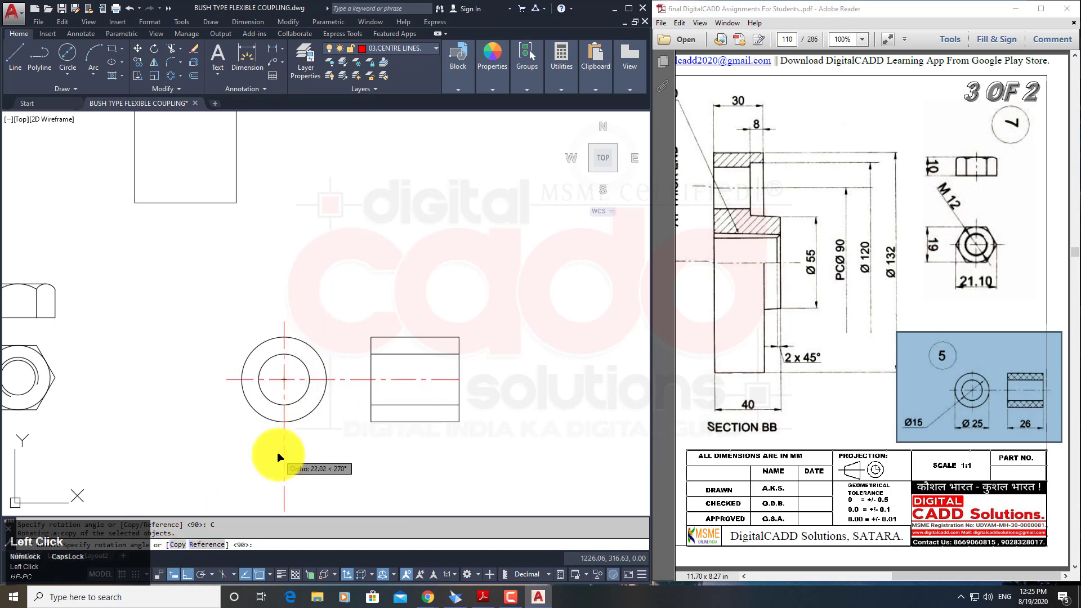
pyautogui.press('space')
pyautogui.press('space')
# Trim the vertical centre line at the bottom of part 5's outer circle and move its midpoint onto the circles' centre.
pyautogui.moveTo(316, 458); pyautogui.dragTo(342, 394, button='middle')
pyautogui.write('tr')
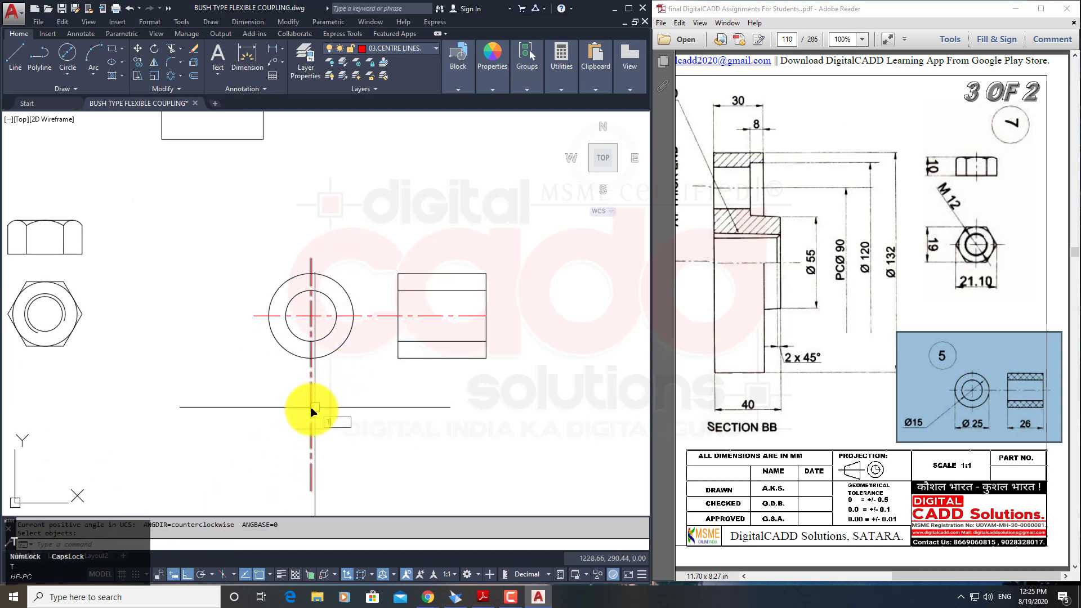
pyautogui.press('space')
pyautogui.click(312, 401)
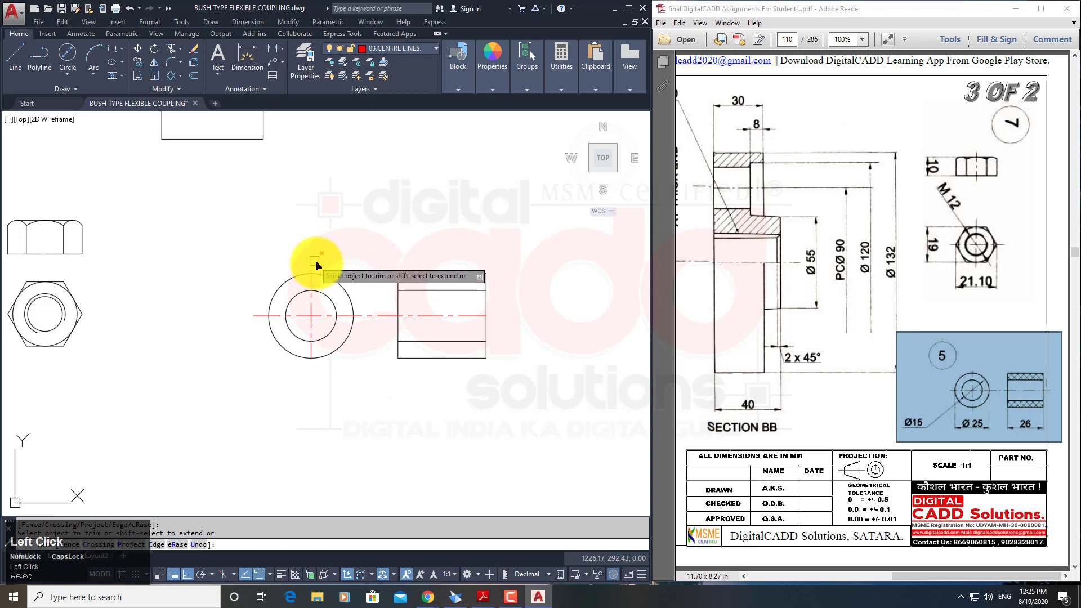
pyautogui.press('space')
pyautogui.click(311, 326)
pyautogui.scroll(4, 310, 341)
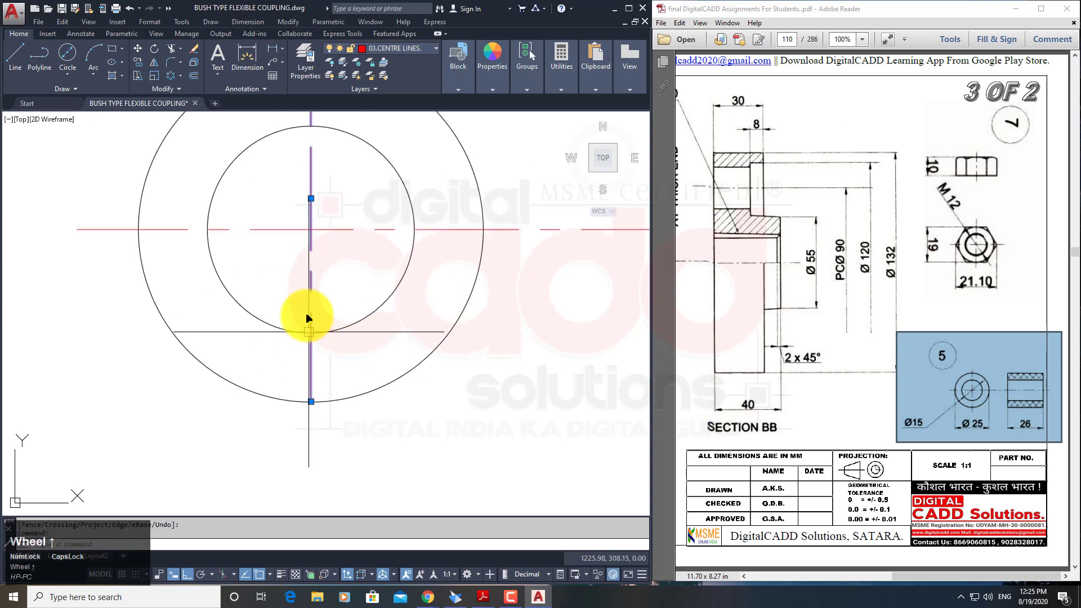
pyautogui.click(311, 200)
pyautogui.press('Escape')
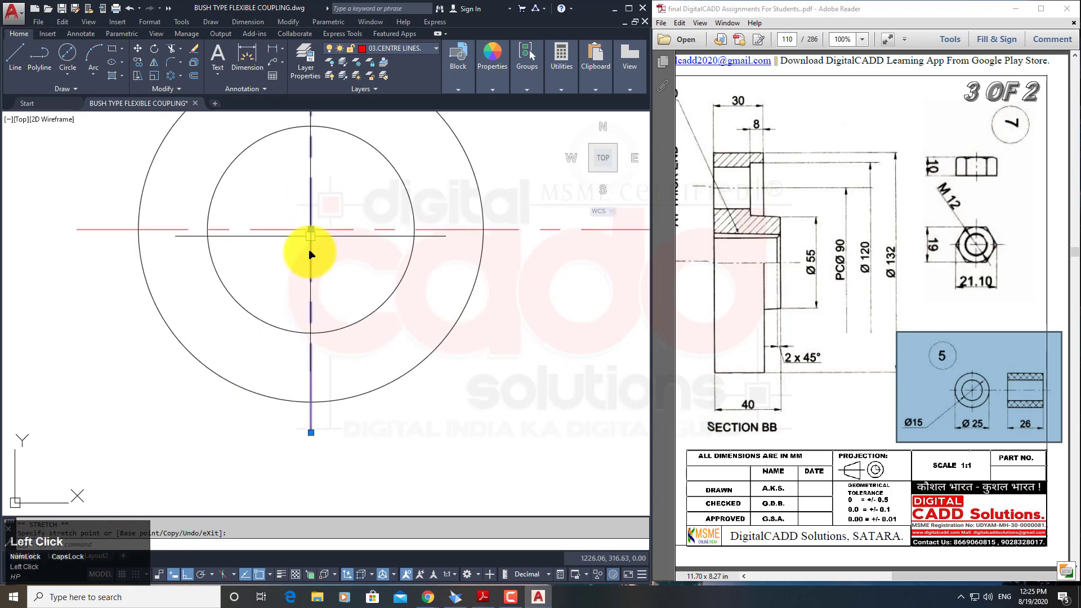
# Stretch the right end of part 5's horizontal centre line slightly beyond the side view's right edge.
pyautogui.scroll(-4, 327, 310)
pyautogui.moveTo(410, 327); pyautogui.dragTo(347, 360, button='middle')
pyautogui.click(387, 292)
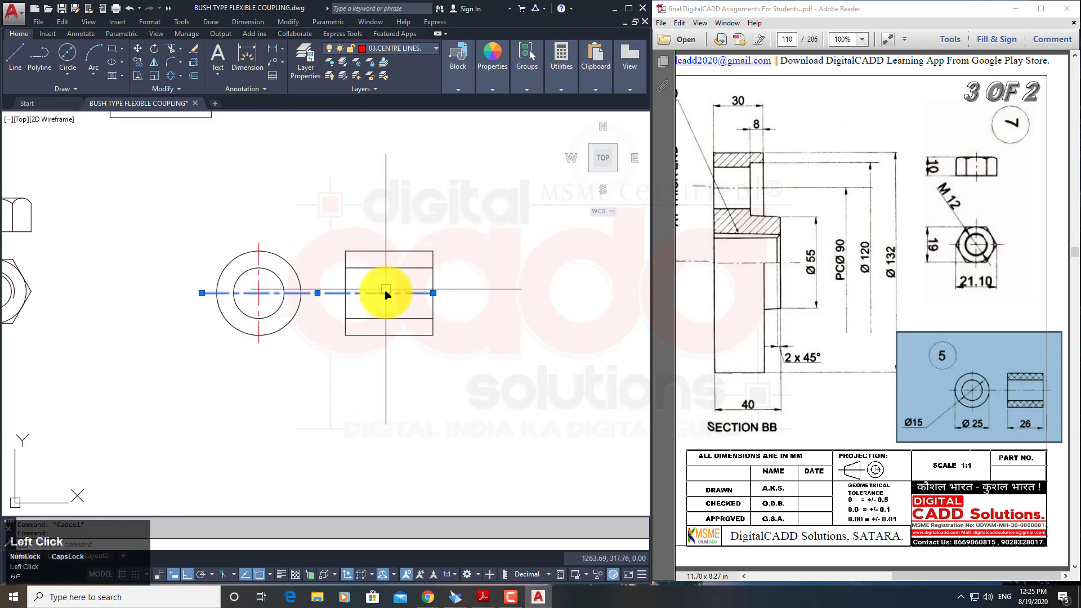
pyautogui.click(433, 293)
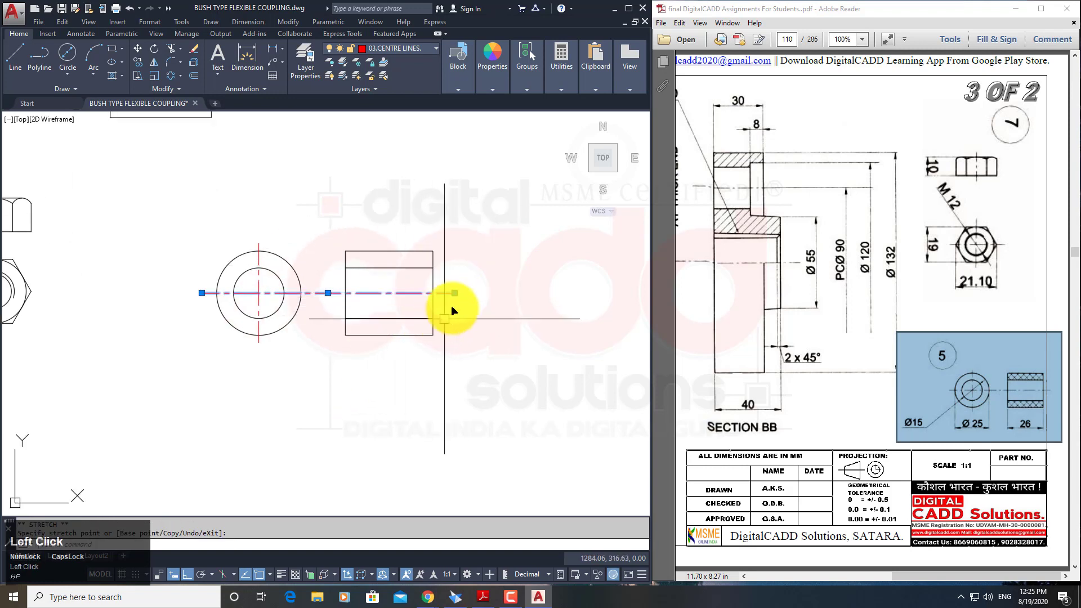
pyautogui.moveTo(446, 306); pyautogui.dragTo(446, 353, button='middle')
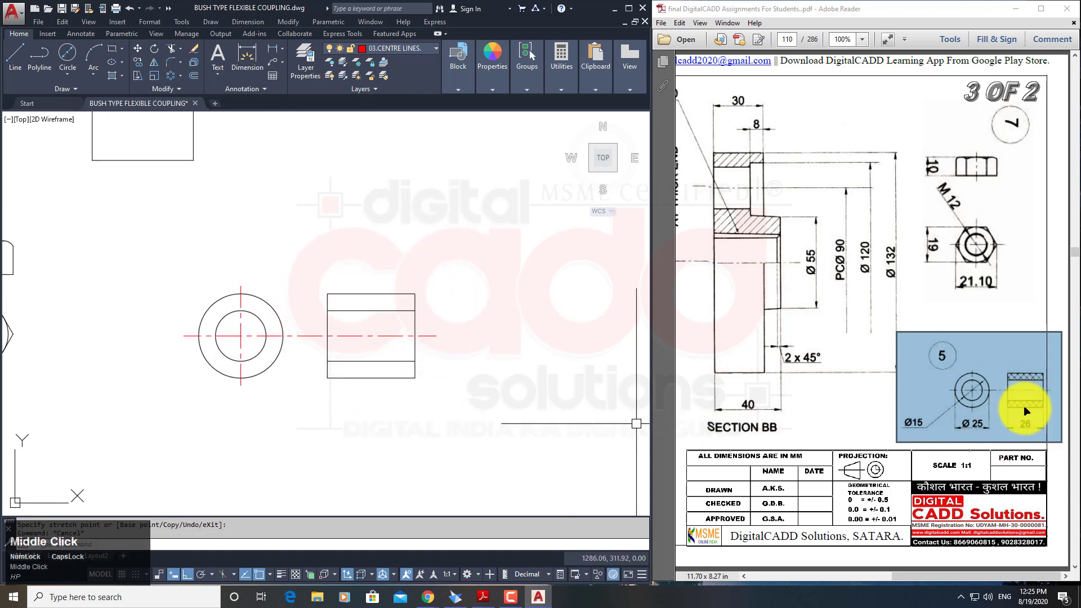
# Make 01.COMPONENTS the current layer and hatch the upper and lower wall sections of part 5's side view.
pyautogui.click(430, 43)
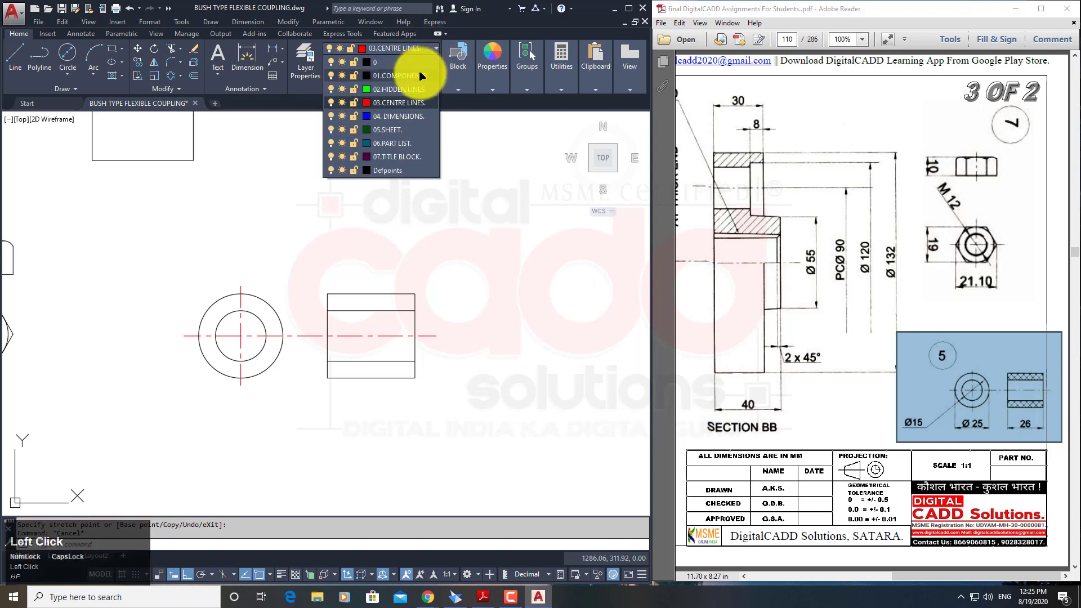
pyautogui.click(421, 75)
pyautogui.click(109, 75)
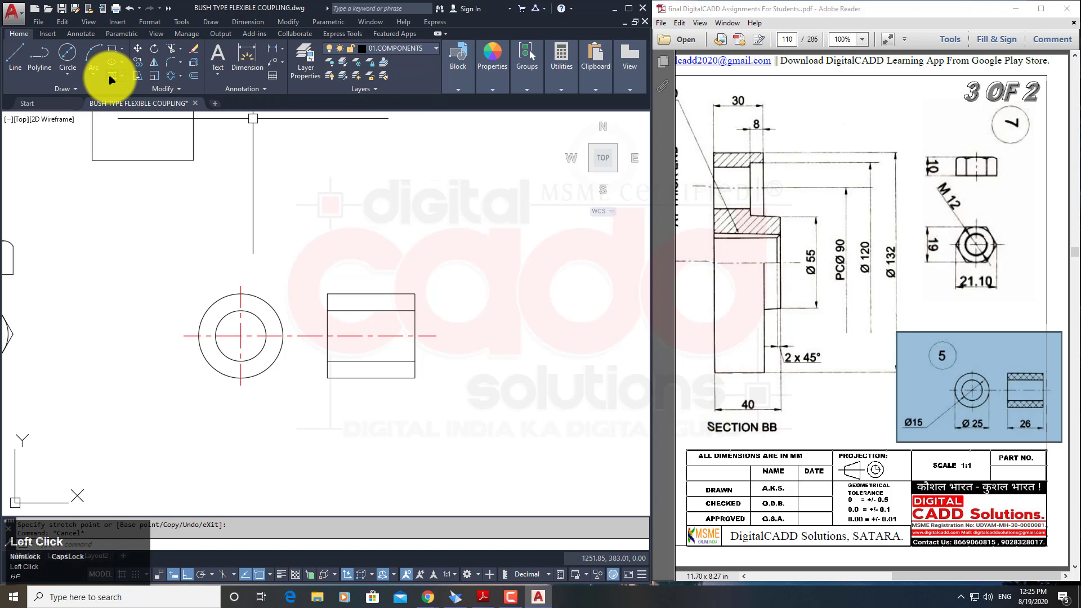
pyautogui.click(393, 305)
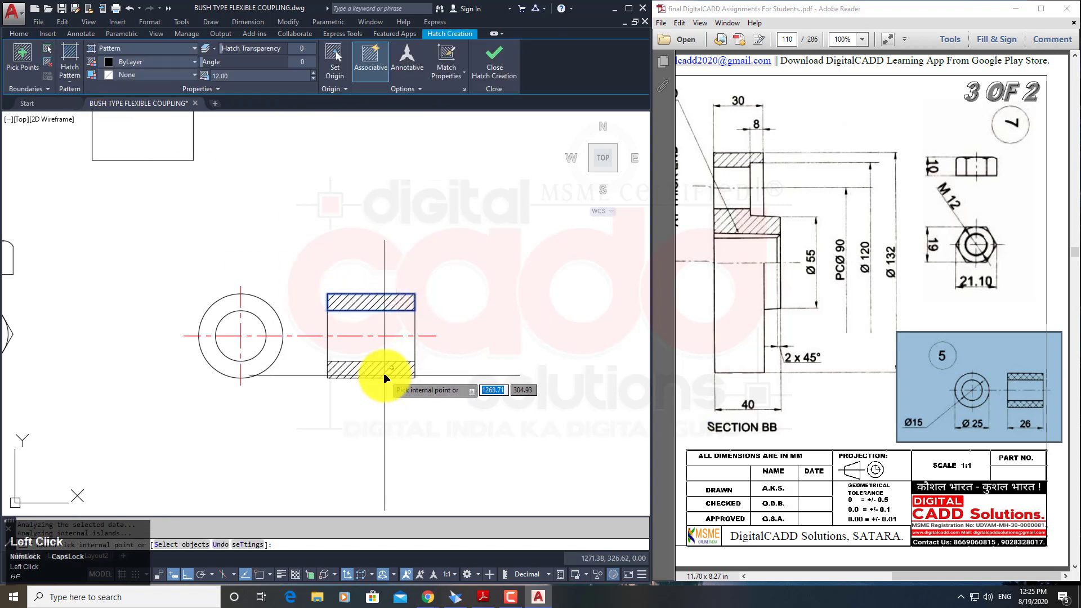
pyautogui.click(383, 369)
pyautogui.press('space')
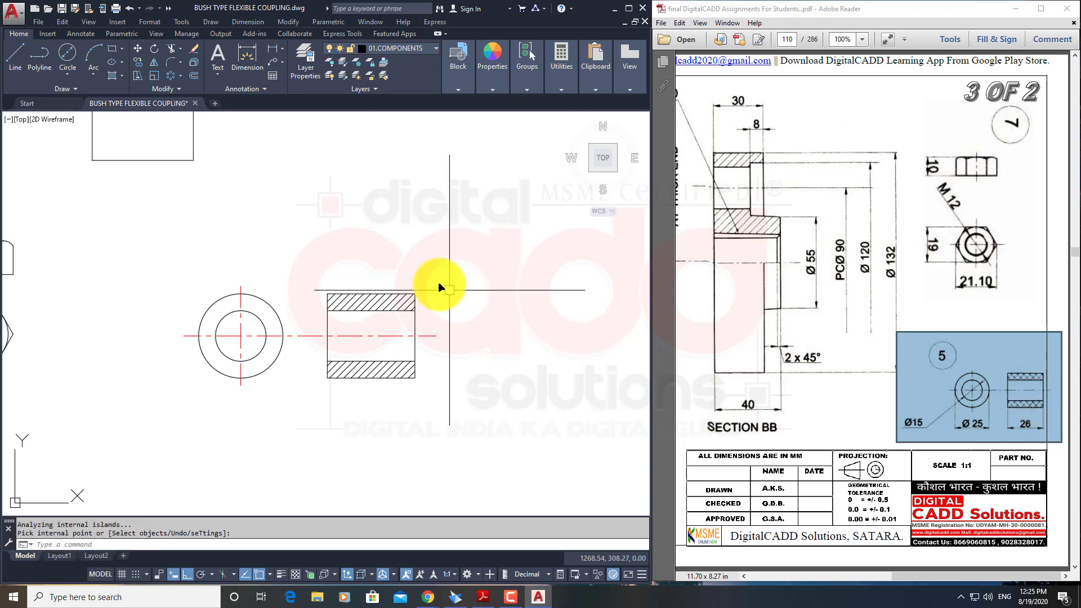
# Change the hatch pattern of part 5's wall sections to ANSI37.
pyautogui.scroll(4, 439, 285)
pyautogui.click(330, 340)
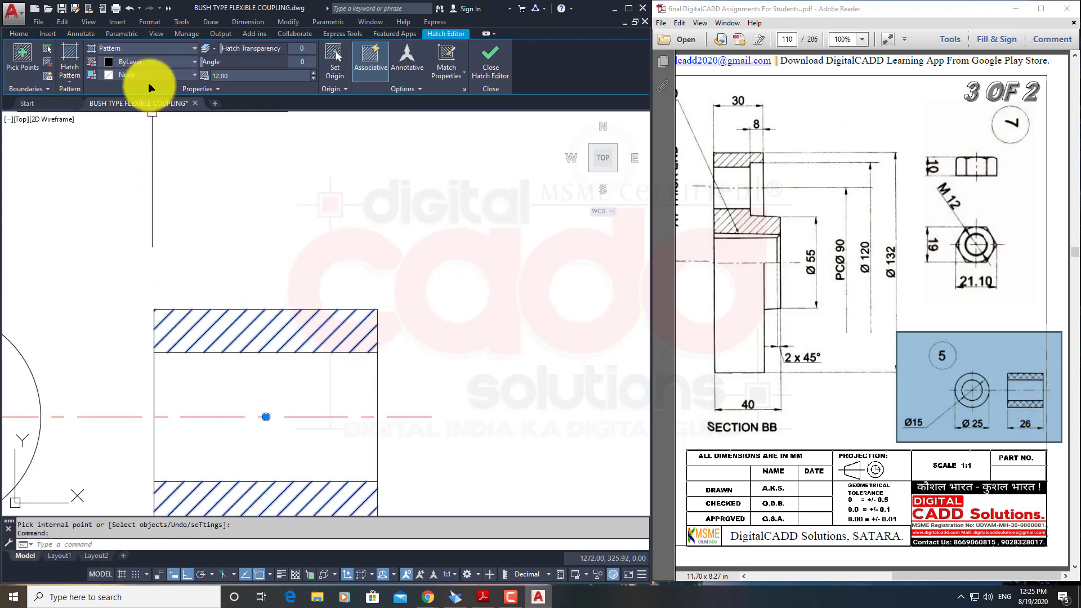
pyautogui.click(178, 51)
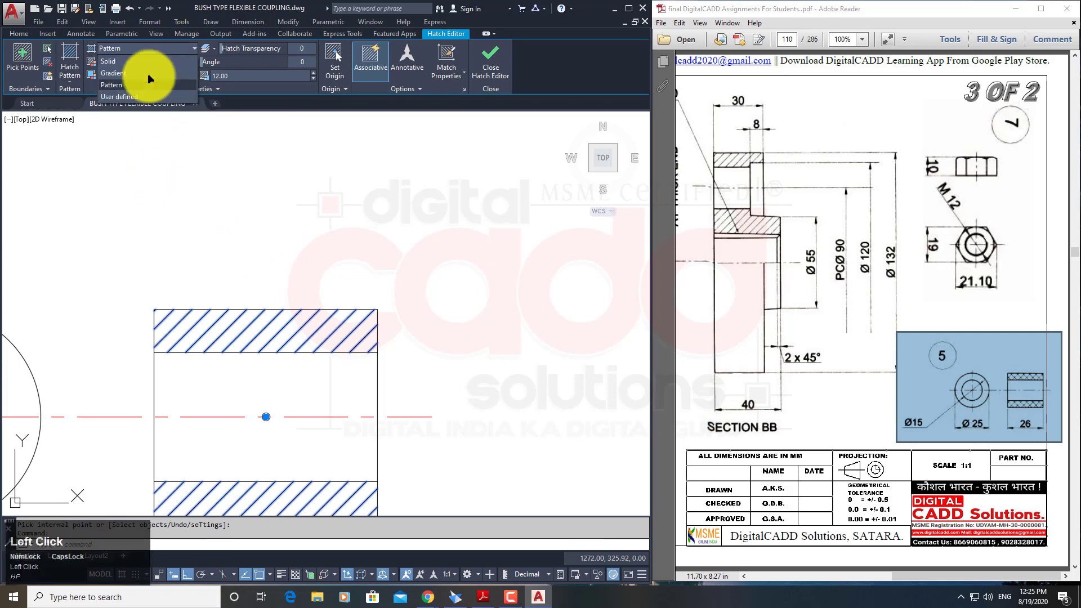
pyautogui.click(131, 87)
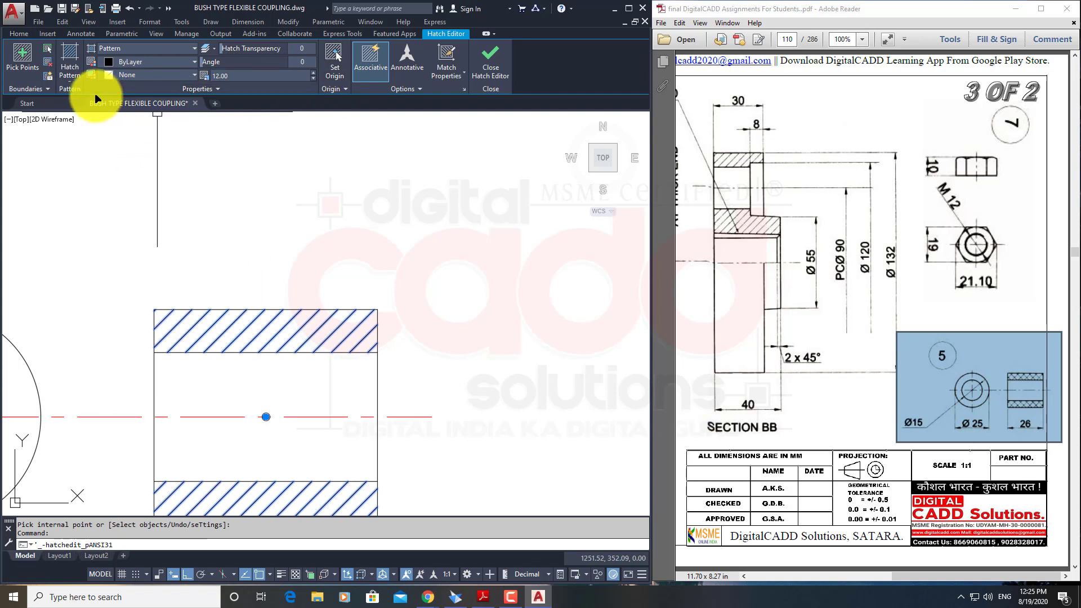
pyautogui.click(69, 66)
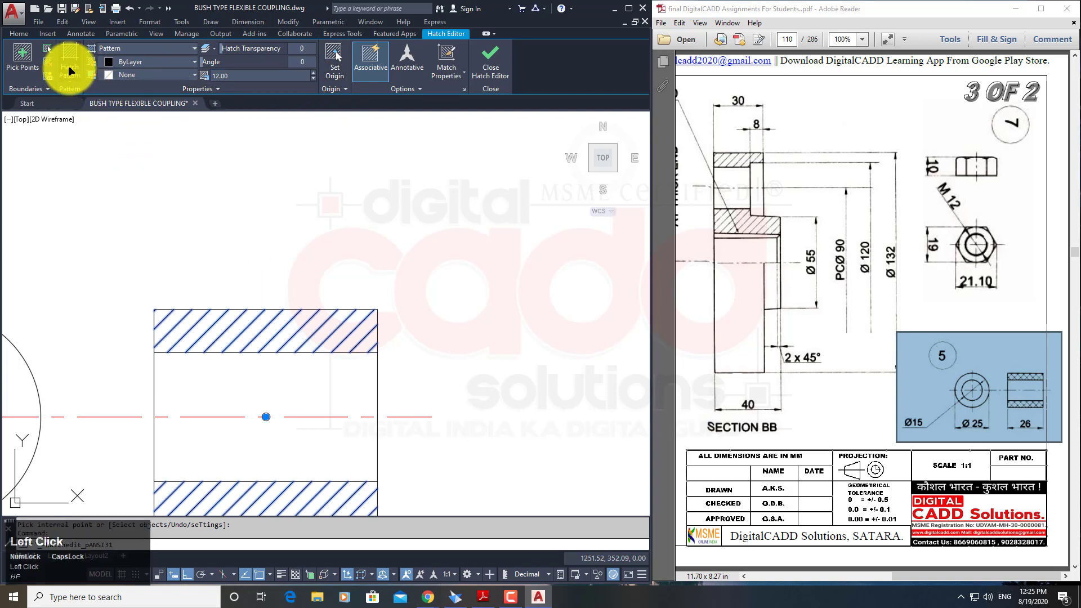
pyautogui.click(94, 108)
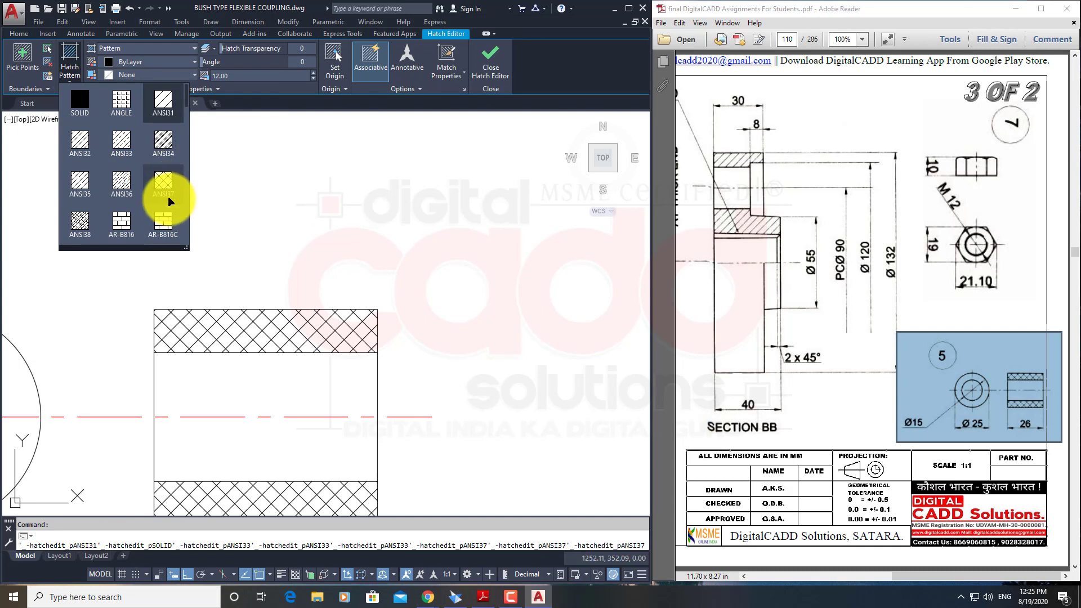
pyautogui.click(163, 182)
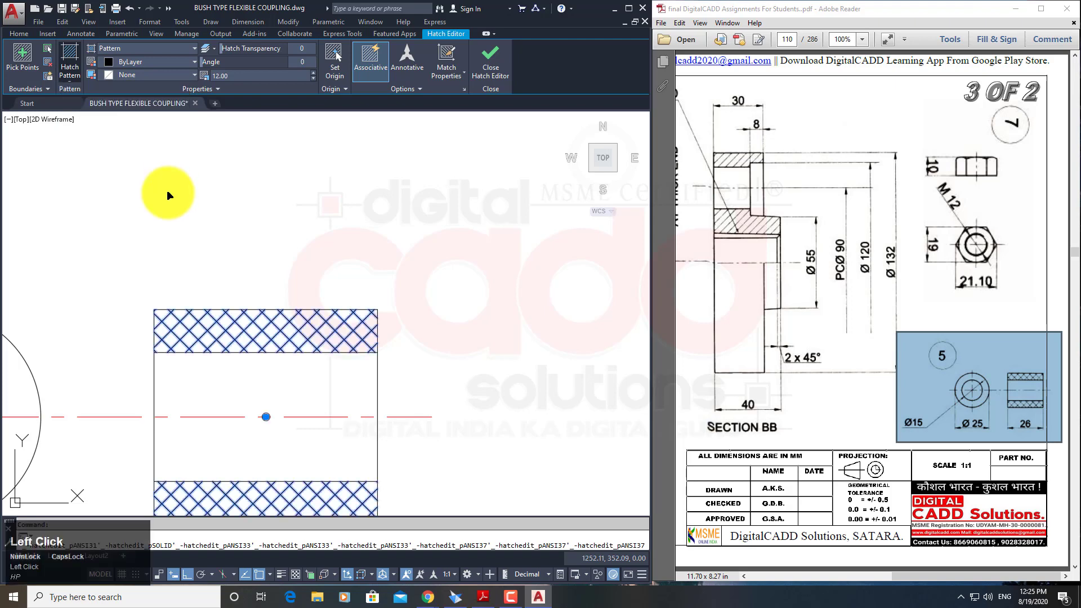
pyautogui.press('Escape')
pyautogui.scroll(-4, 394, 302)
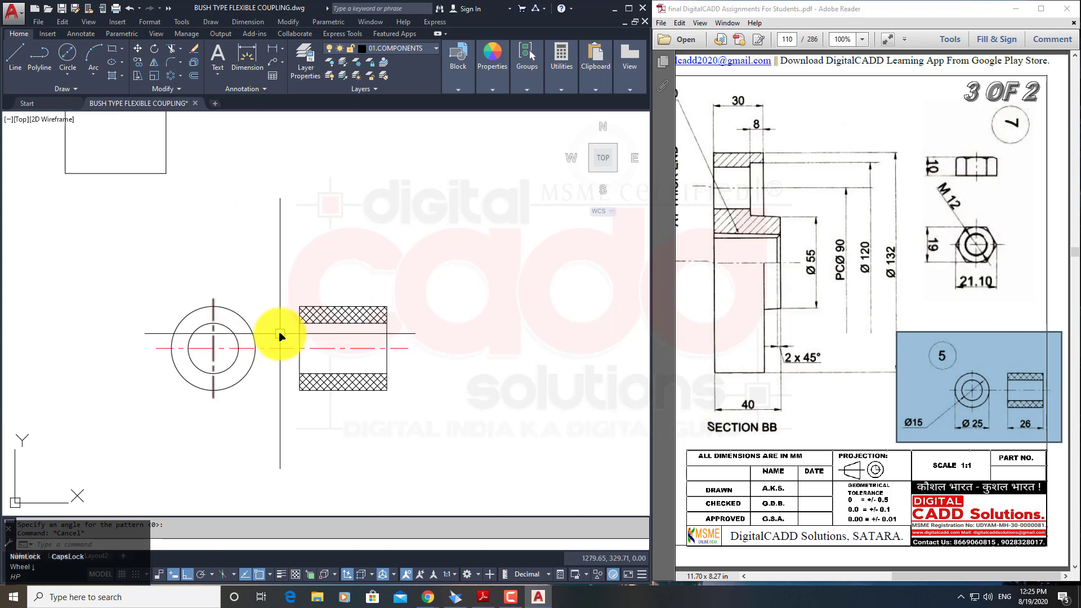
# Bring part 6, the M12 bolt, into view on page 110 of the reference PDF in Adobe Reader and examine its dimensions.
pyautogui.scroll(-4, 280, 332)
pyautogui.moveTo(273, 411); pyautogui.dragTo(367, 418, button='middle')
pyautogui.moveTo(446, 382)
pyautogui.mouseDown(button='middle')
pyautogui.moveTo(420, 442)
pyautogui.moveTo(345, 422)
pyautogui.moveTo(352, 428)
pyautogui.mouseUp(button='middle')
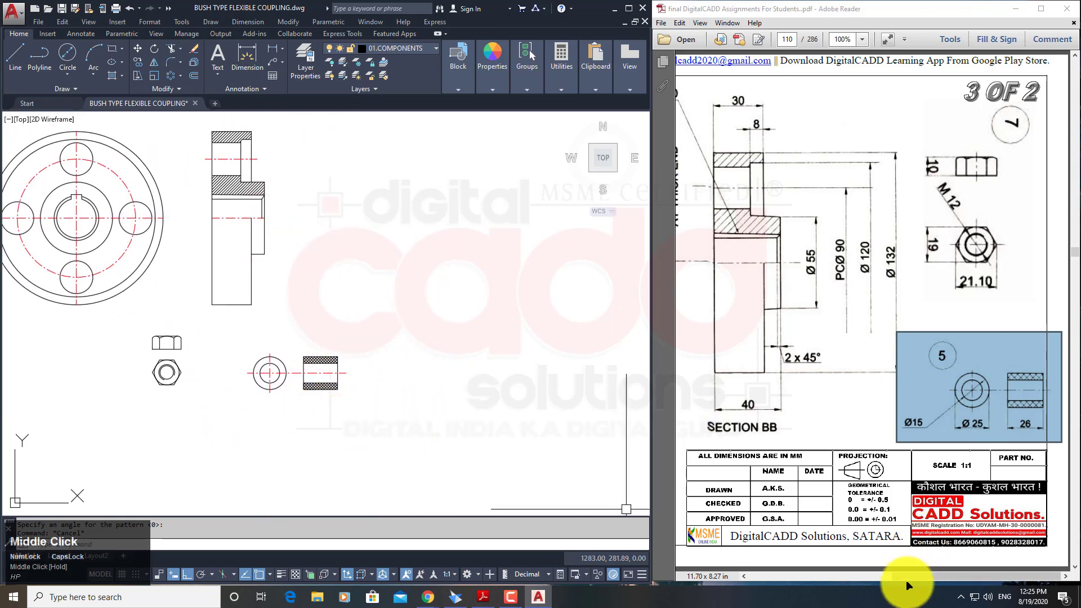
pyautogui.click(915, 575)
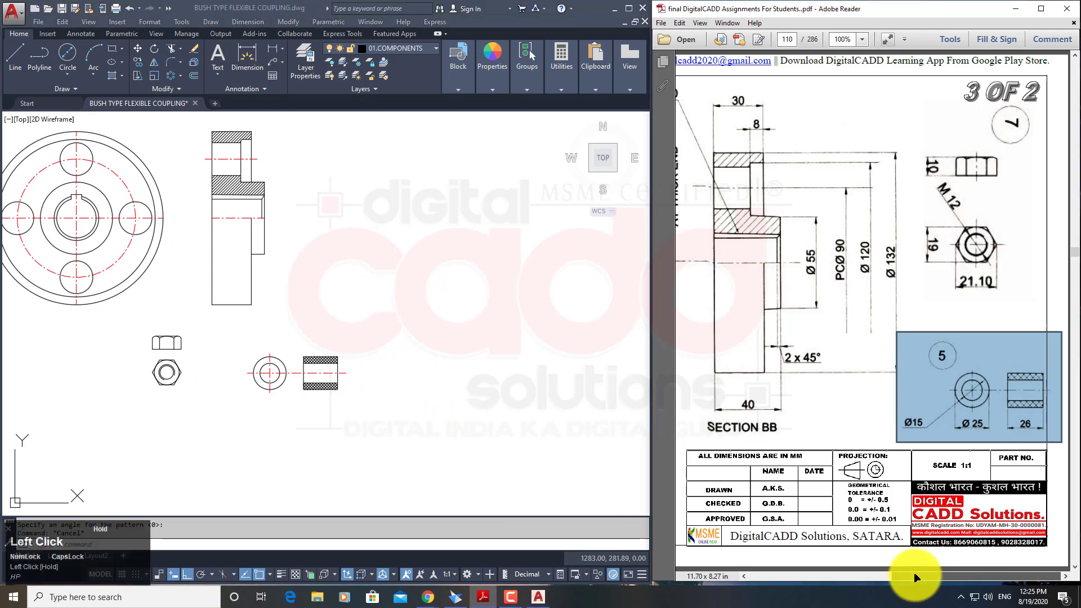
pyautogui.moveTo(915, 575); pyautogui.dragTo(785, 579)
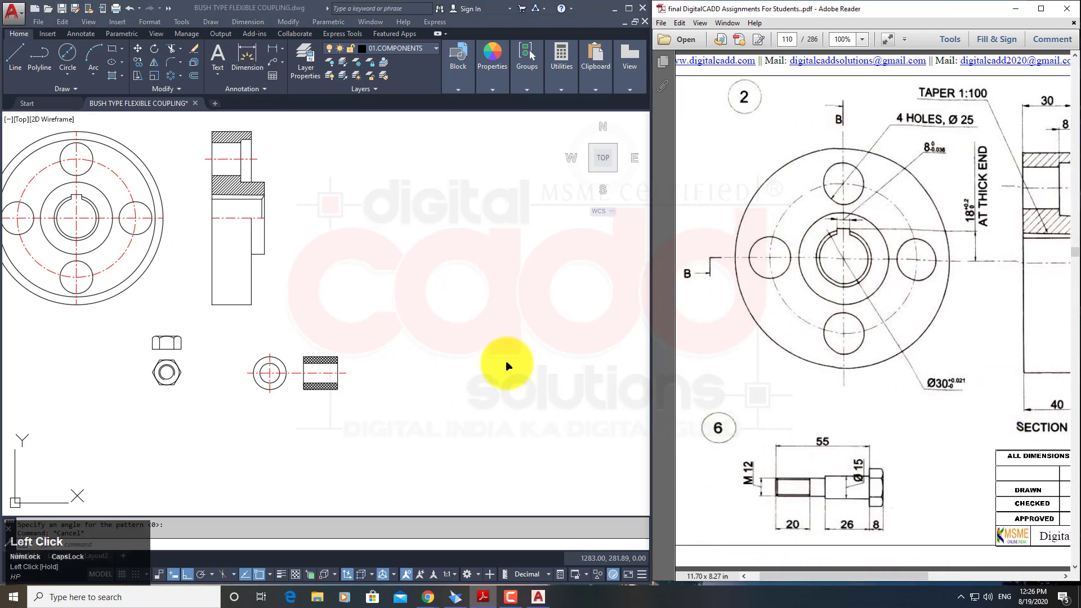
pyautogui.click(495, 372)
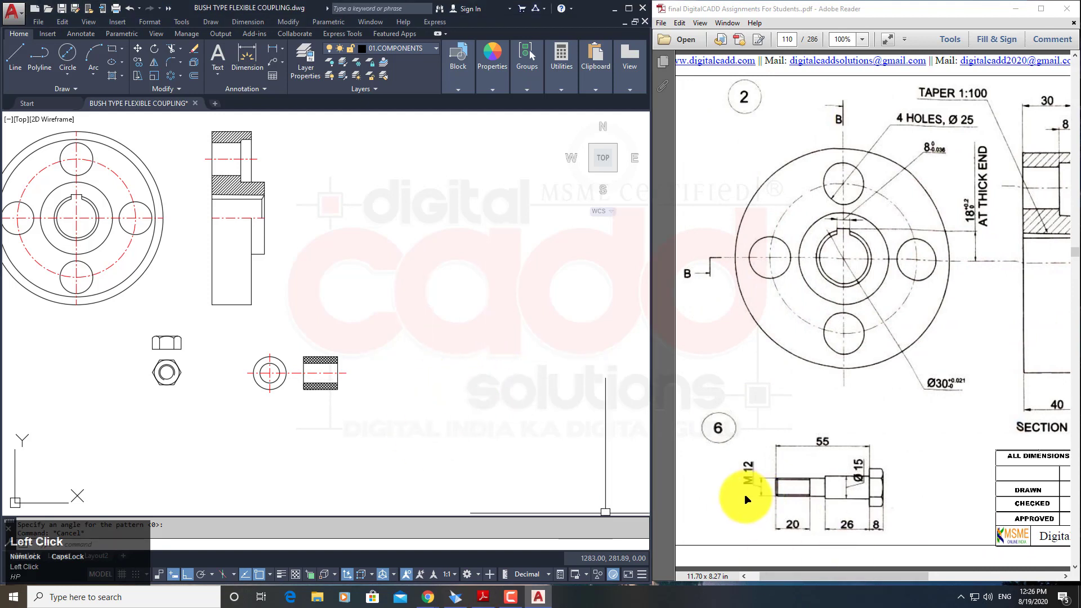
pyautogui.click(789, 500)
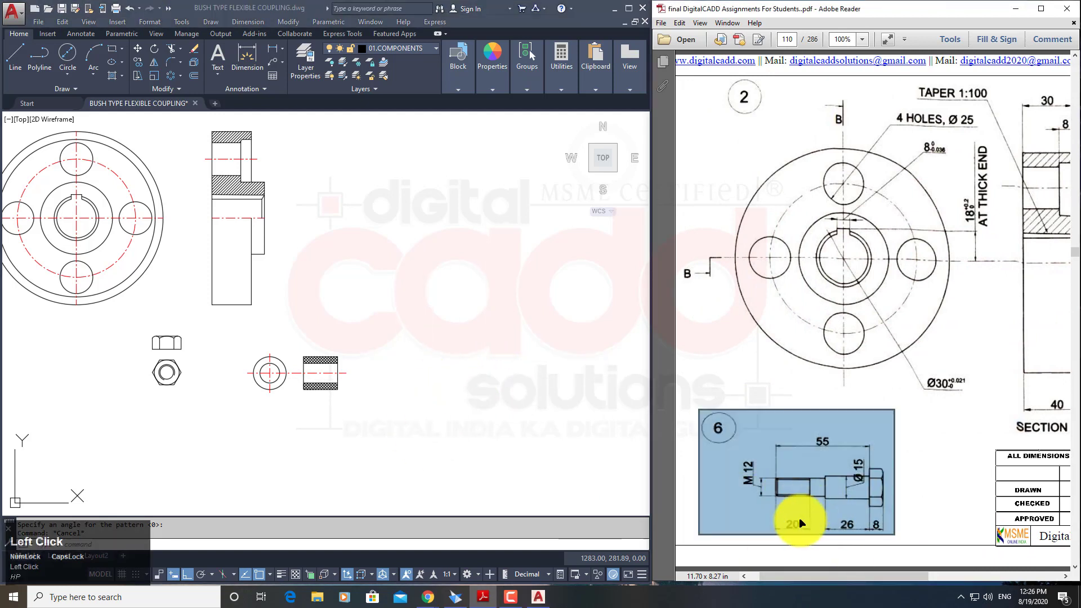
pyautogui.hotkey('shift', 'd')
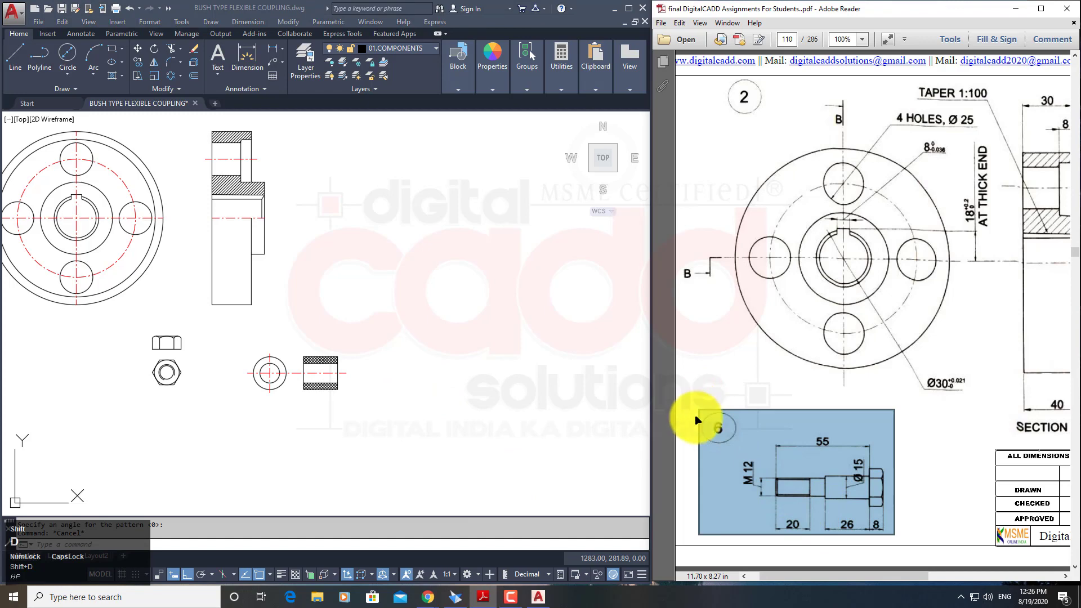
pyautogui.moveTo(692, 401)
pyautogui.mouseDown()
pyautogui.moveTo(768, 531)
pyautogui.moveTo(894, 544)
pyautogui.mouseUp()
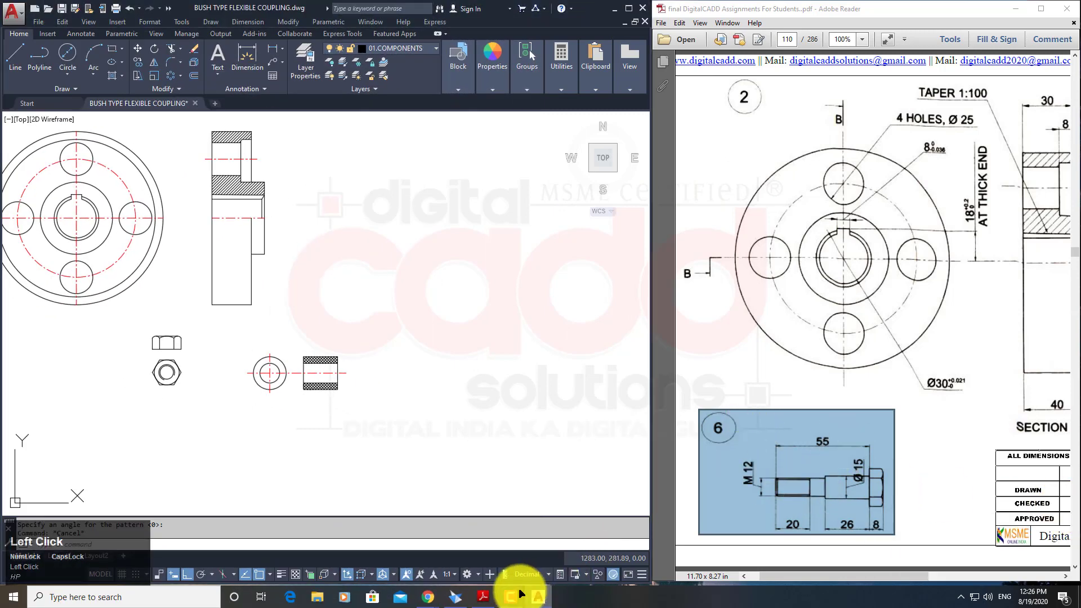
pyautogui.click(520, 592)
pyautogui.click(513, 601)
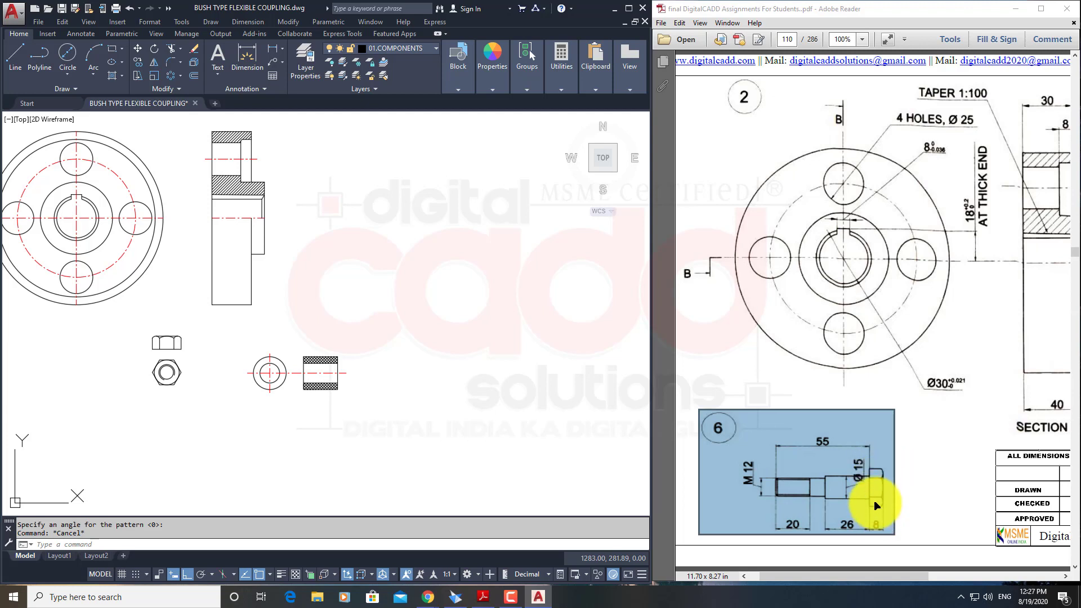
# Check the bolt head's size in the half sectional front view on PDF page 111 and return to part 6 on page 110.
pyautogui.scroll(-5, 860, 446)
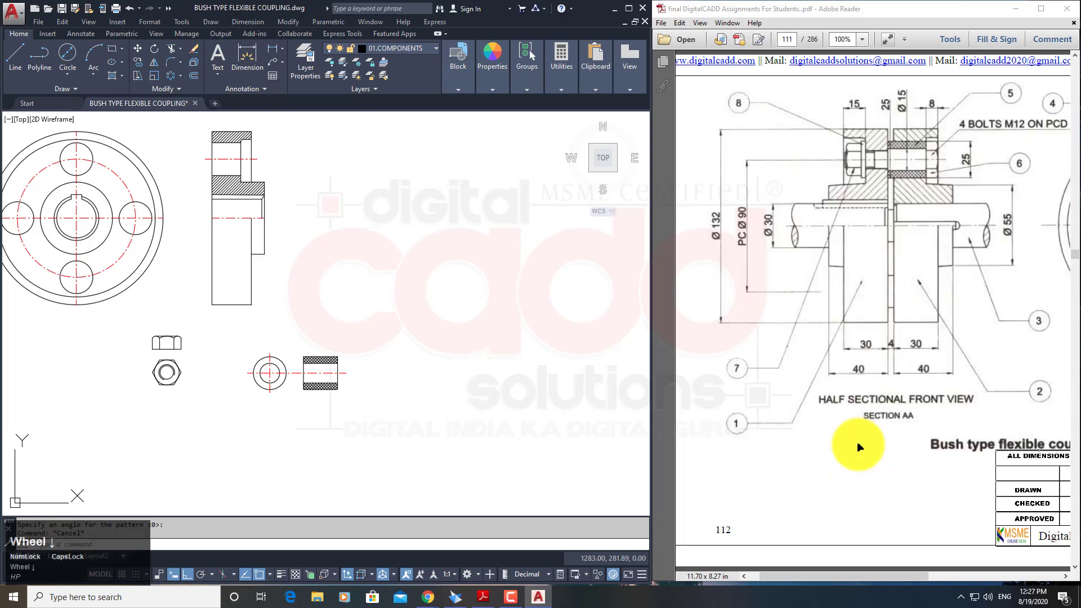
pyautogui.click(882, 190)
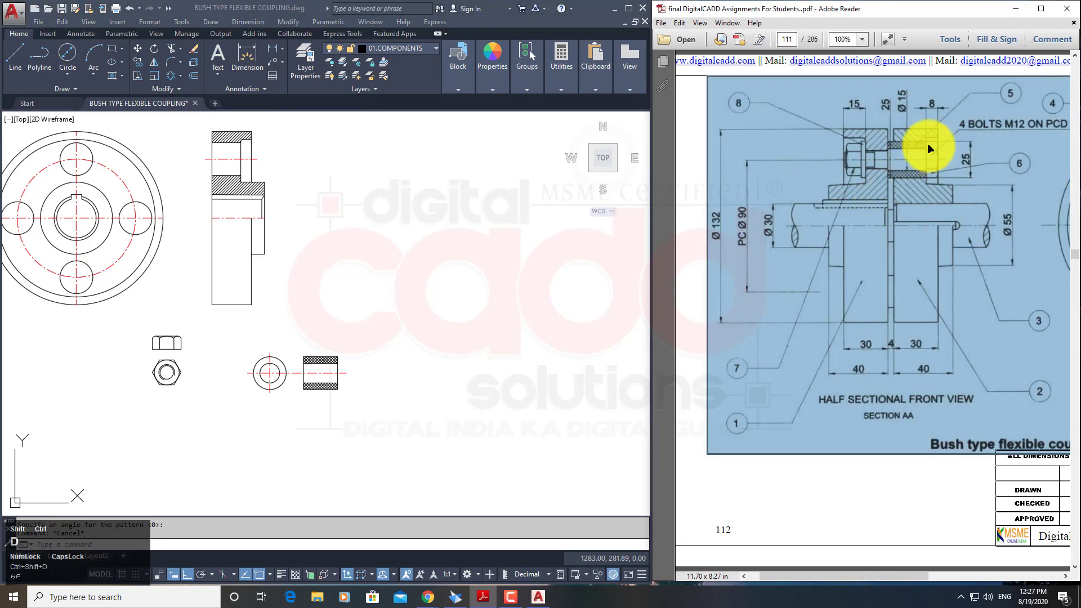
pyautogui.moveTo(923, 133); pyautogui.dragTo(932, 166)
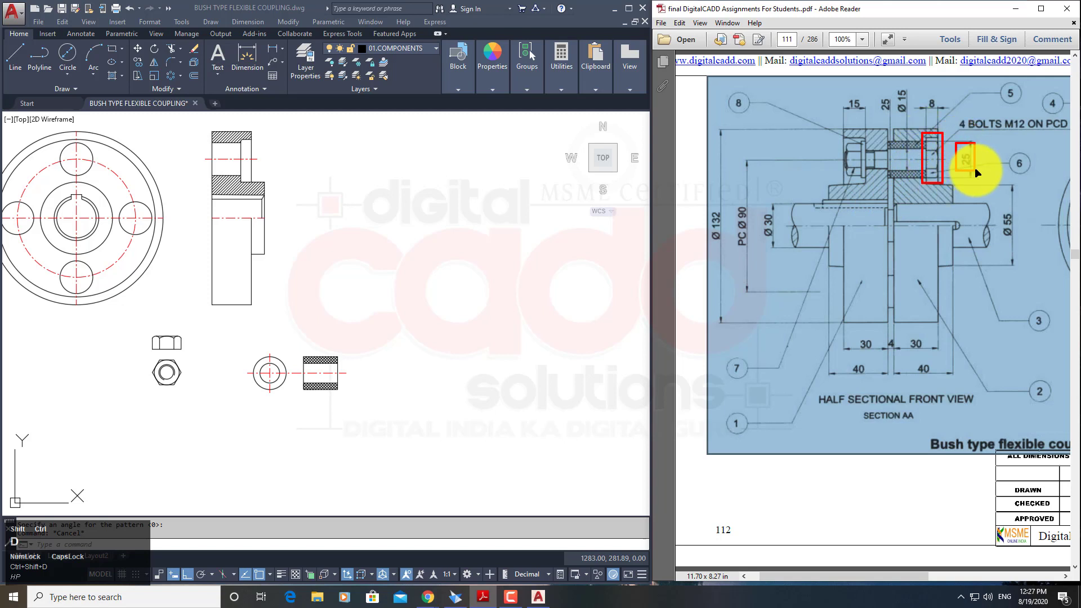
pyautogui.moveTo(975, 169); pyautogui.dragTo(977, 171)
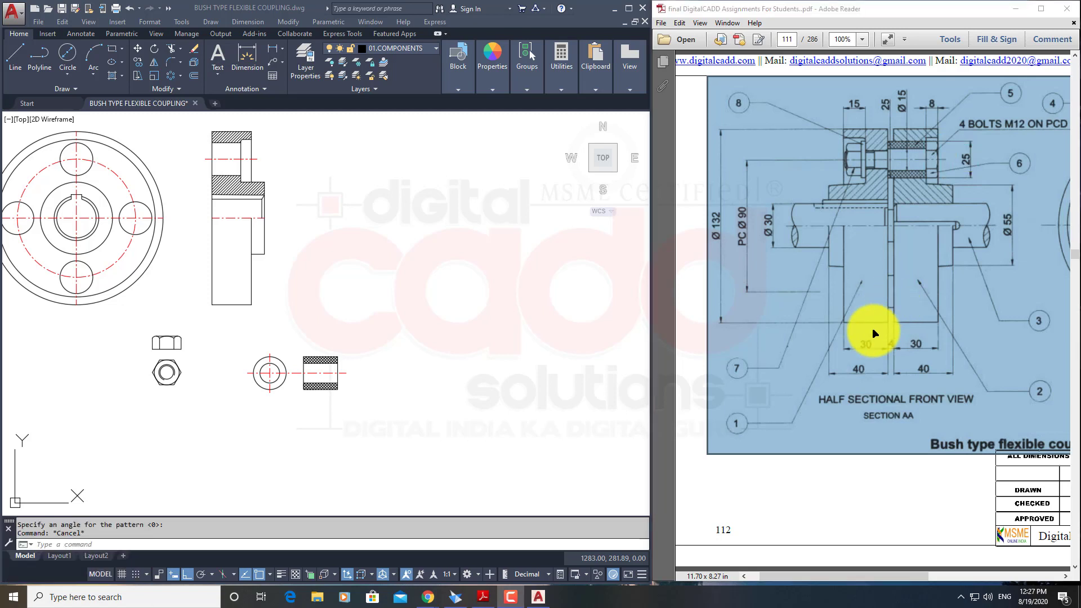
pyautogui.scroll(3, 873, 335)
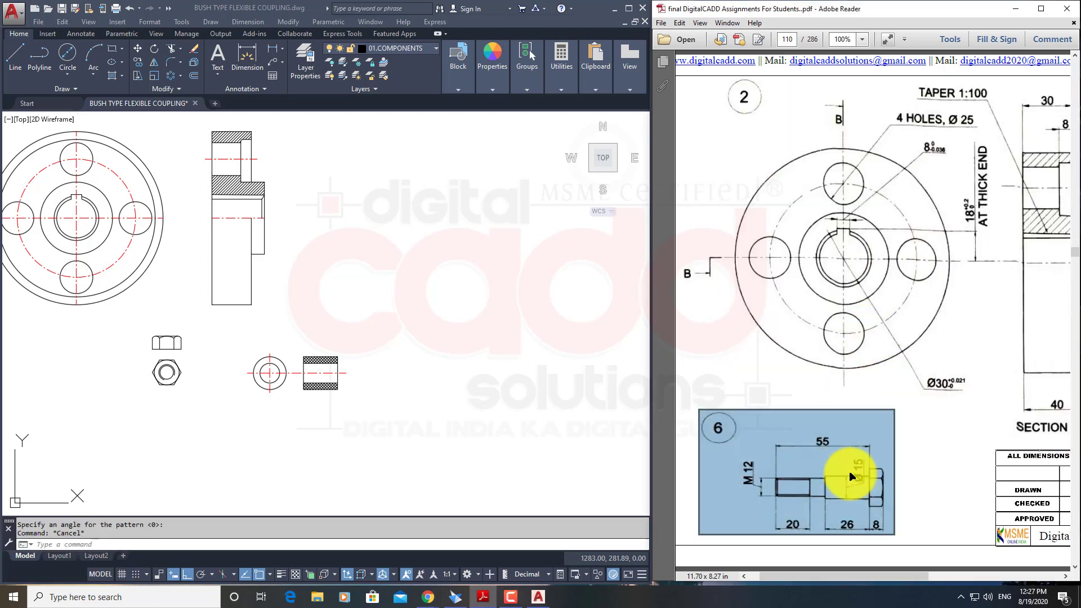
# Back in AutoCAD, draw a six-sided polygon circumscribed about a 12.5 mm radius circle in empty space beside part 5's views.
pyautogui.click(531, 406)
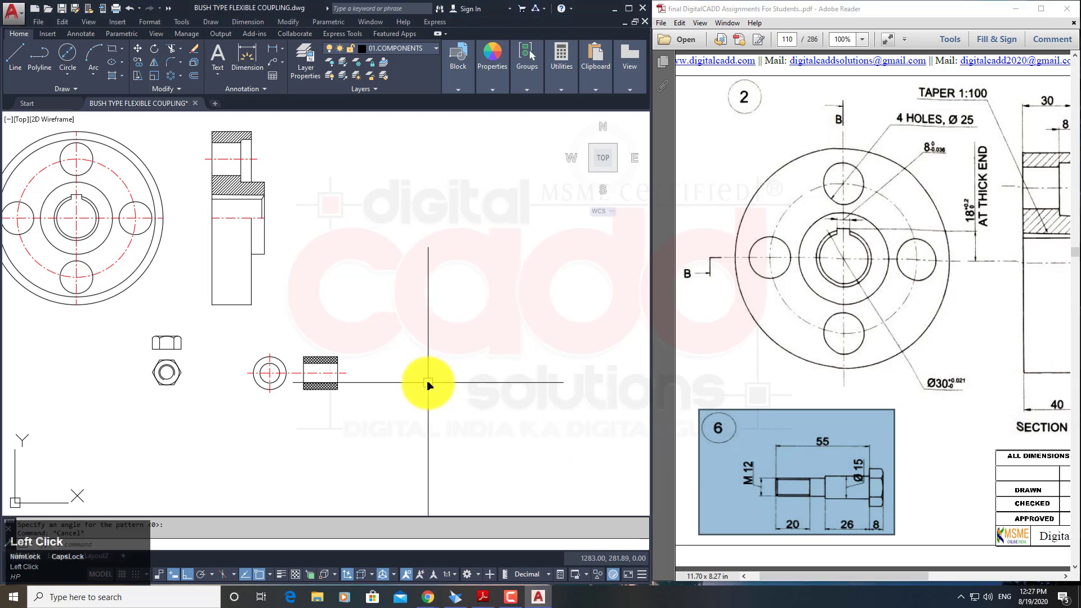
pyautogui.moveTo(426, 381); pyautogui.dragTo(313, 384, button='middle')
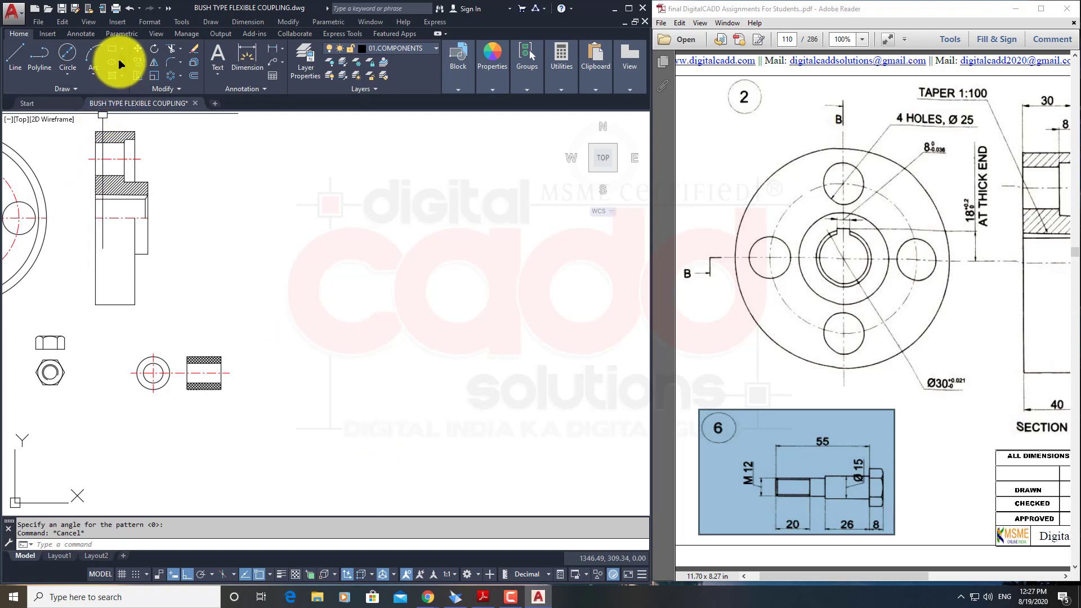
pyautogui.click(124, 46)
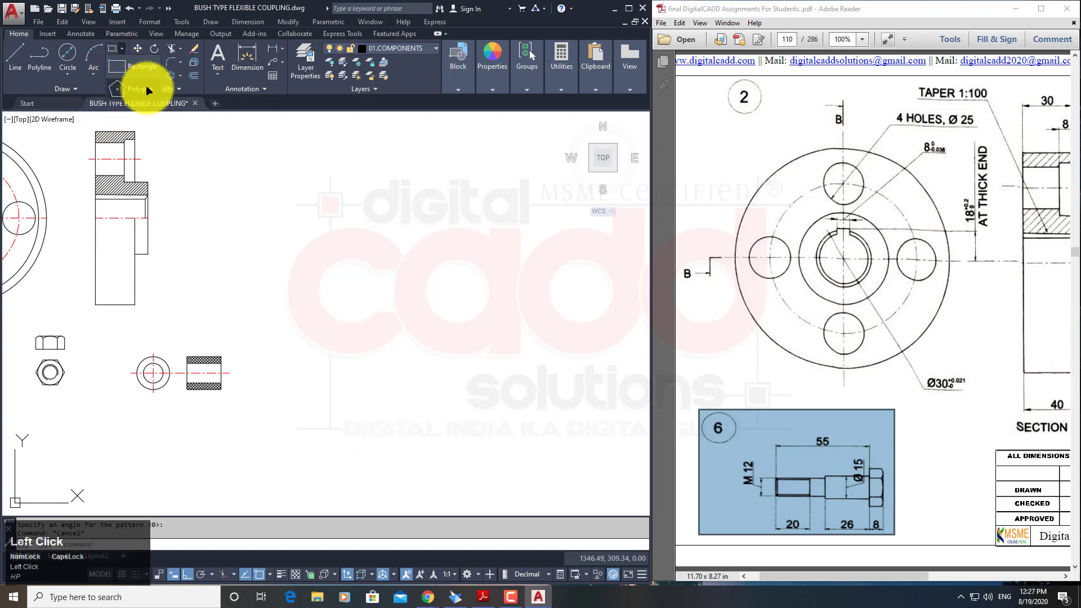
pyautogui.click(147, 89)
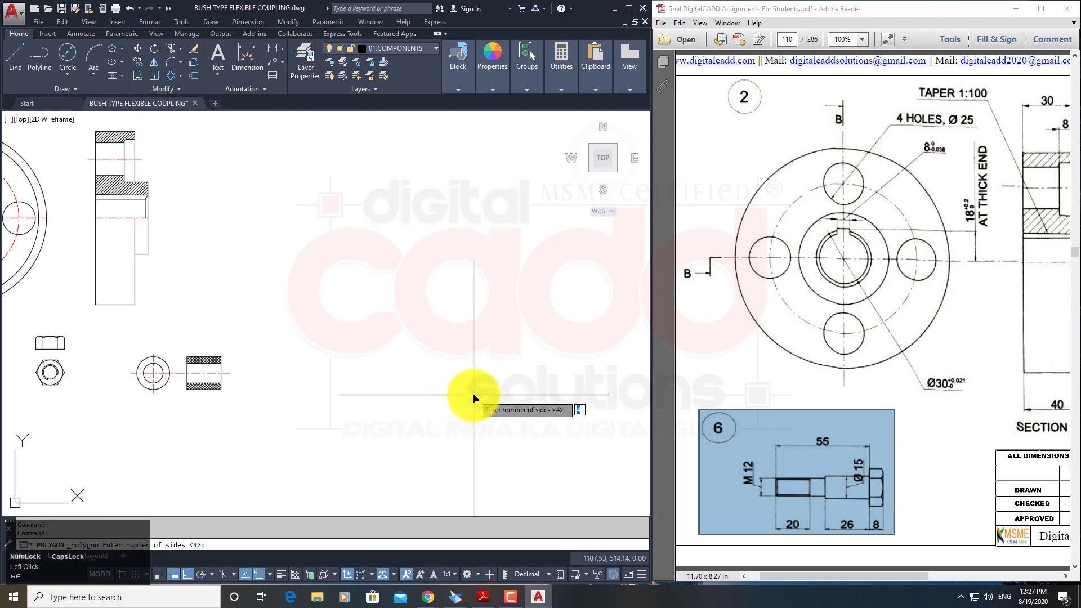
pyautogui.press('Return')
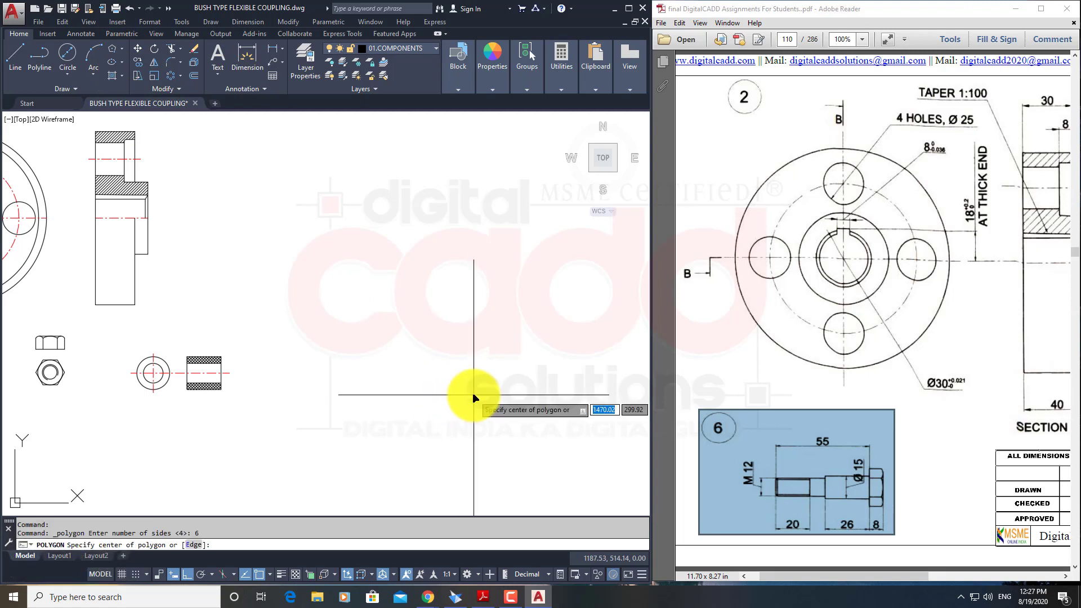
pyautogui.click(475, 398)
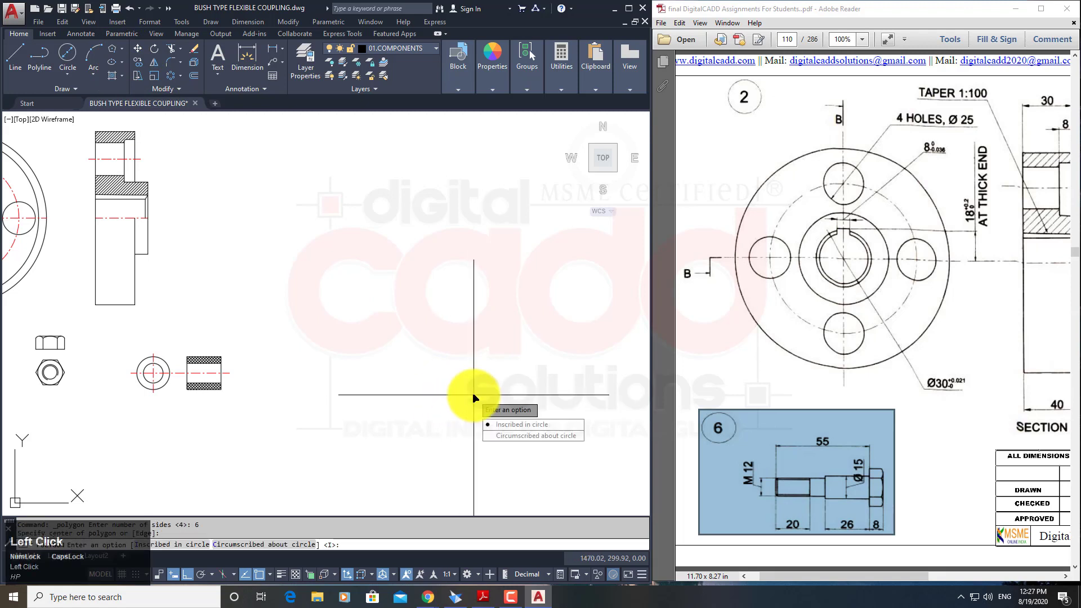
pyautogui.click(509, 437)
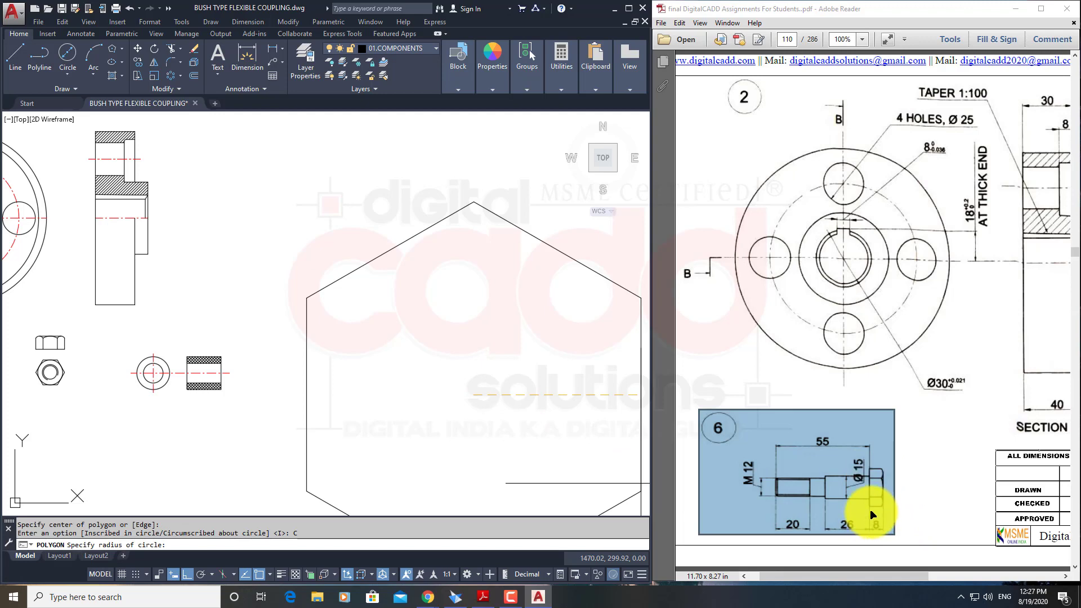
pyautogui.scroll(-6, 441, 434)
pyautogui.scroll(5, 489, 458)
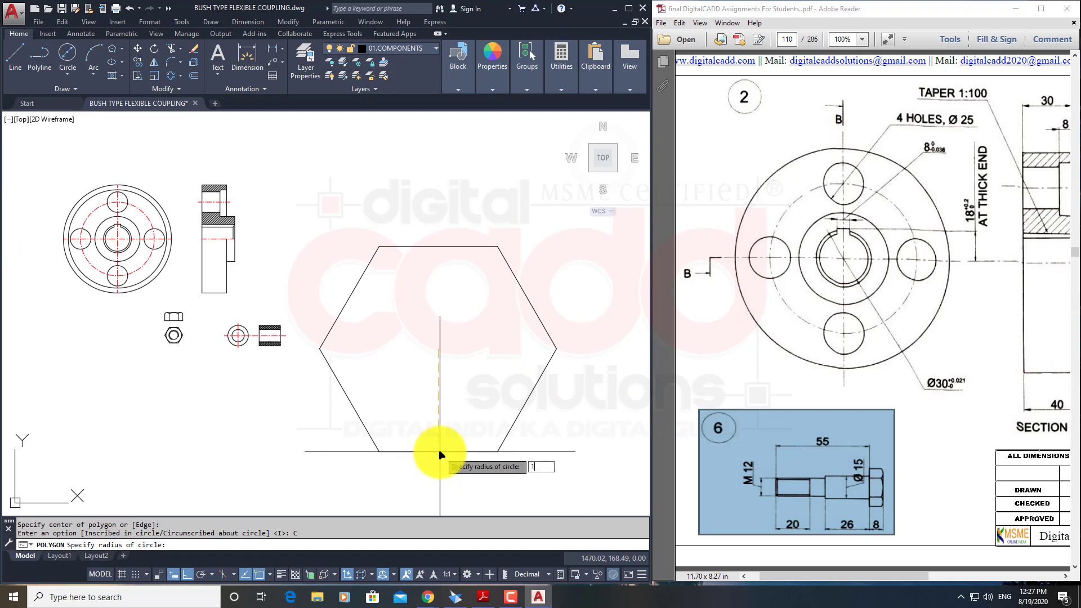
pyautogui.press('Return')
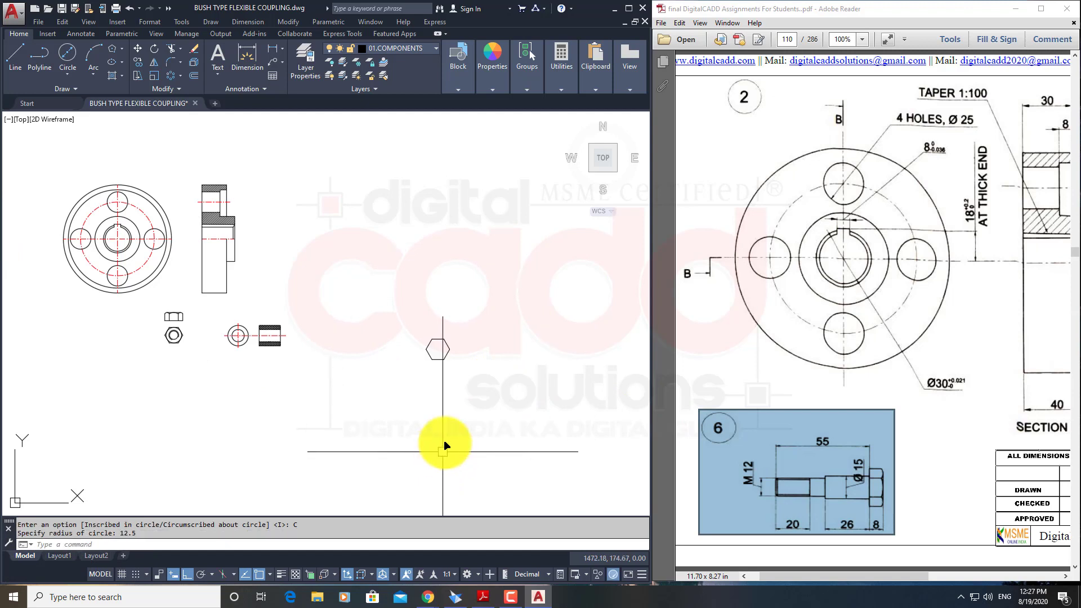
# Measure the circumscribed hexagon's width across opposite corners and erase the hexagon.
pyautogui.scroll(6, 445, 446)
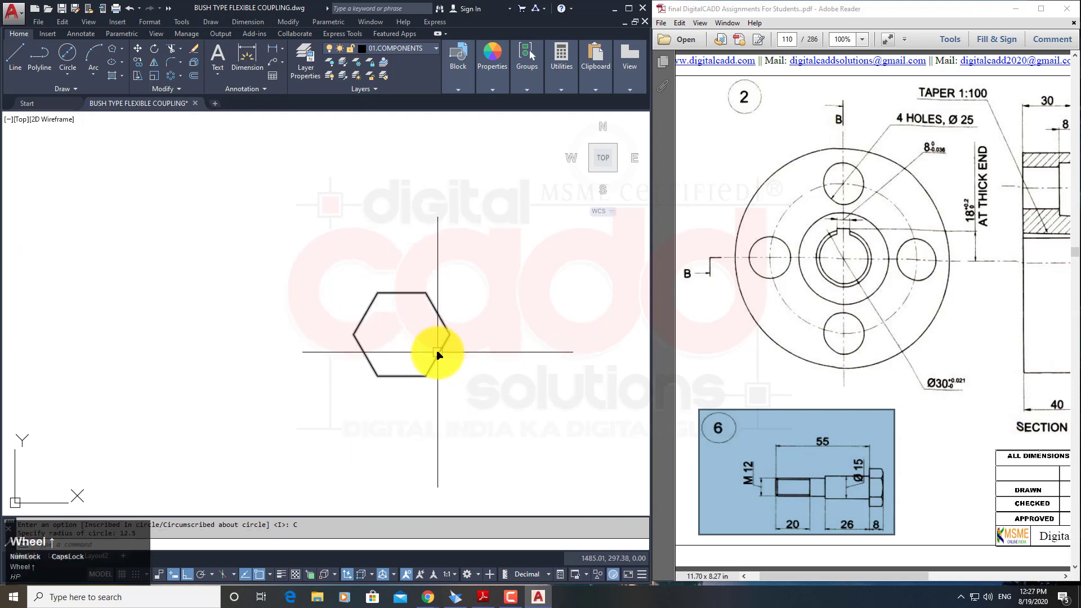
pyautogui.write('DI')
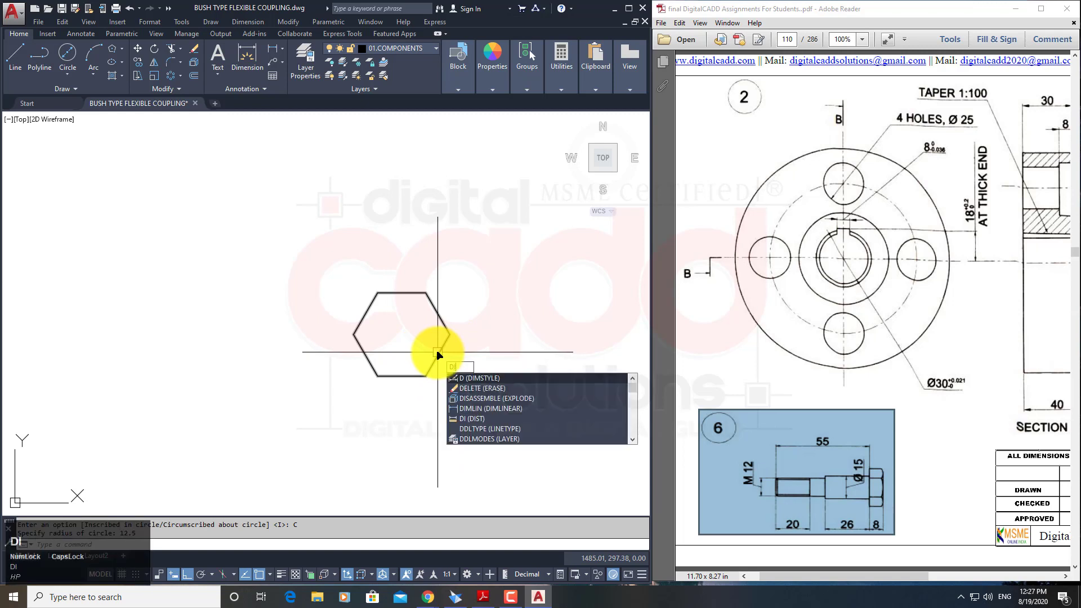
pyautogui.press('Return')
pyautogui.click(450, 334)
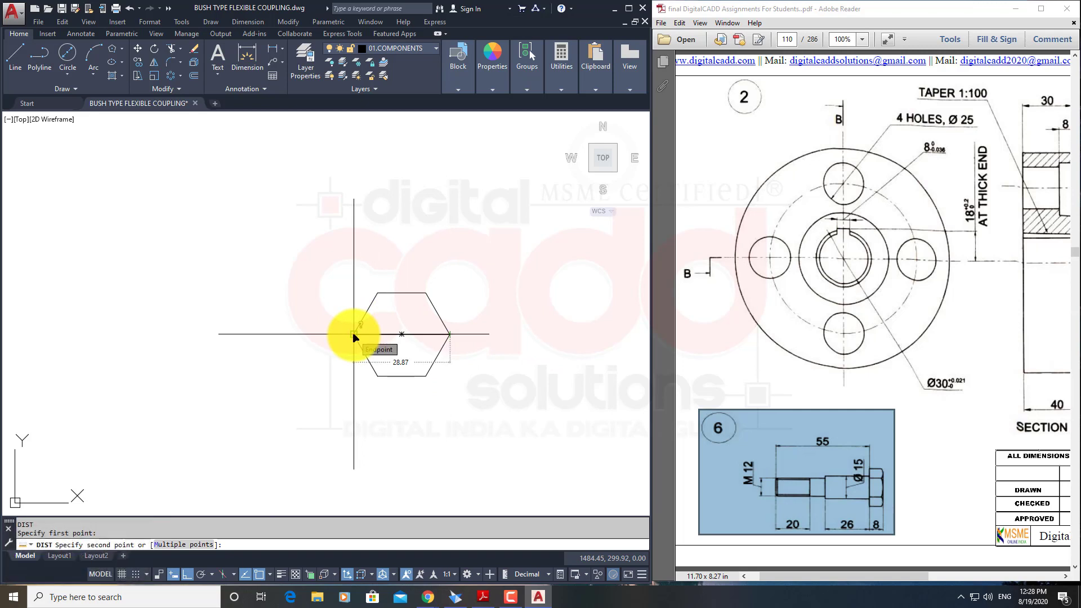
pyautogui.press('Escape')
pyautogui.click(388, 293)
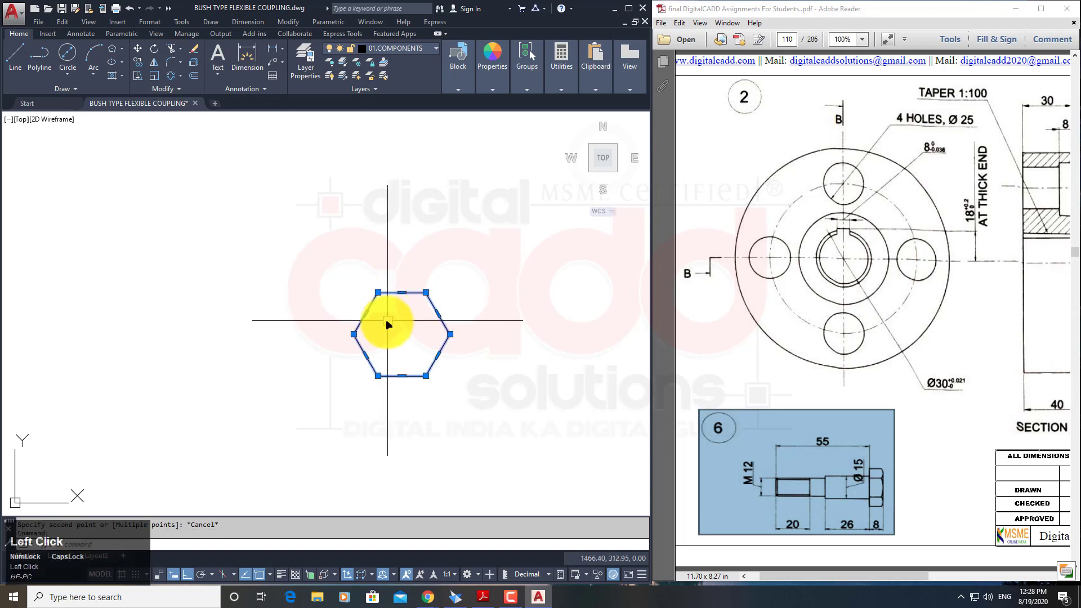
pyautogui.press('space')
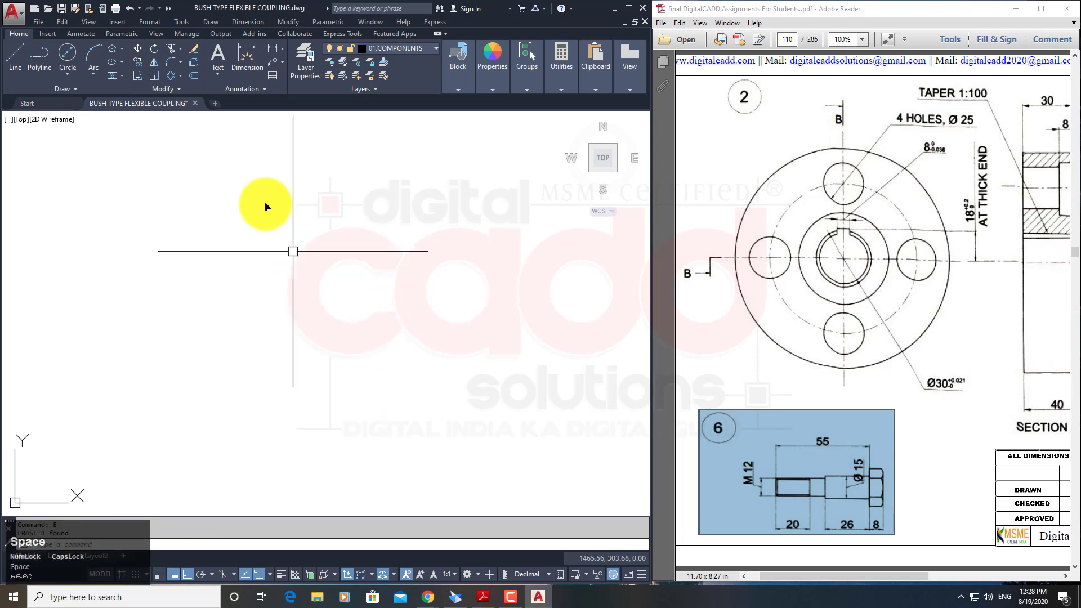
# Draw a six-sided polygon inscribed in a circle of radius 12.5 mm for part 6's bolt head.
pyautogui.click(111, 53)
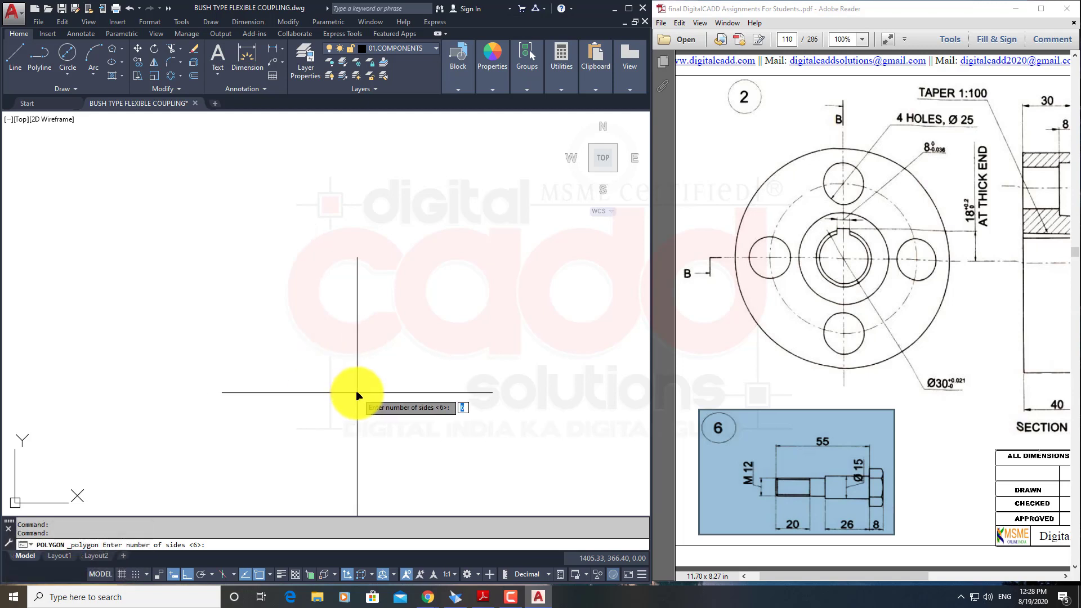
pyautogui.click(372, 332)
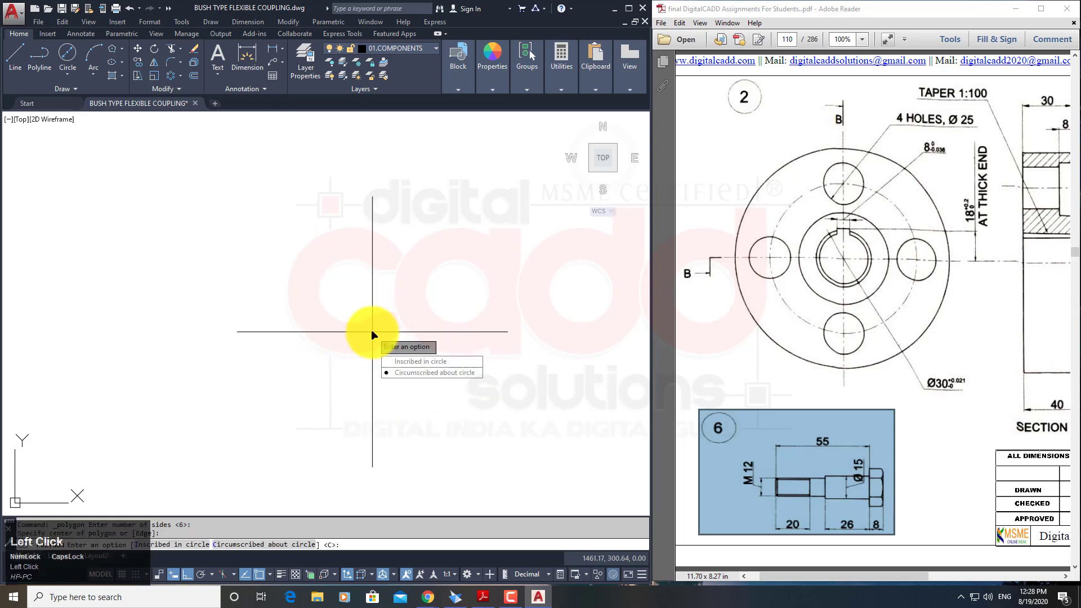
pyautogui.click(441, 363)
pyautogui.write('12')
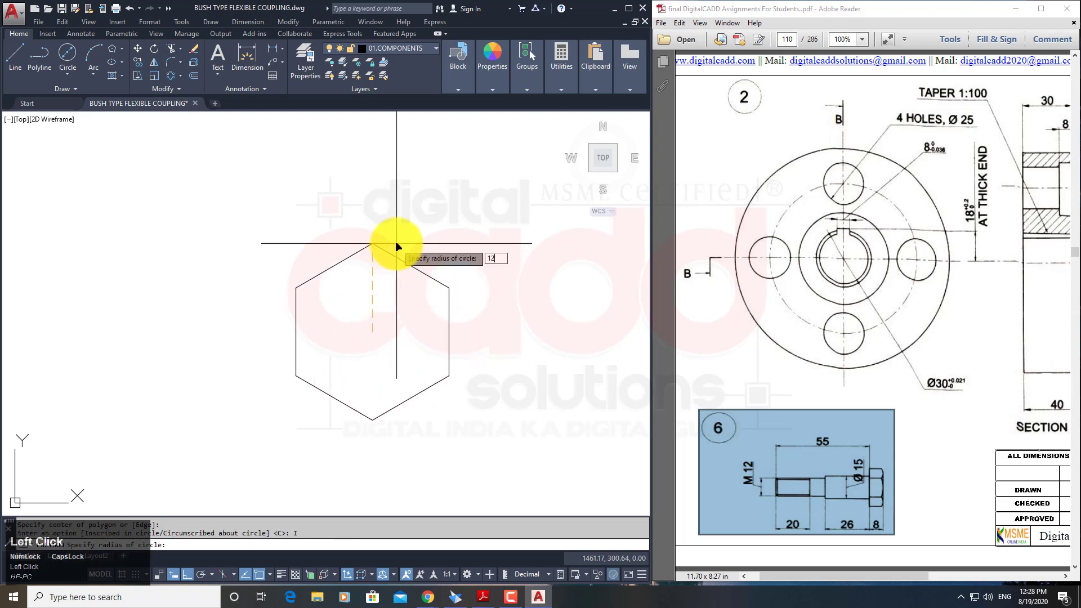
pyautogui.write('.5')
pyautogui.press('Return')
pyautogui.scroll(4, 417, 310)
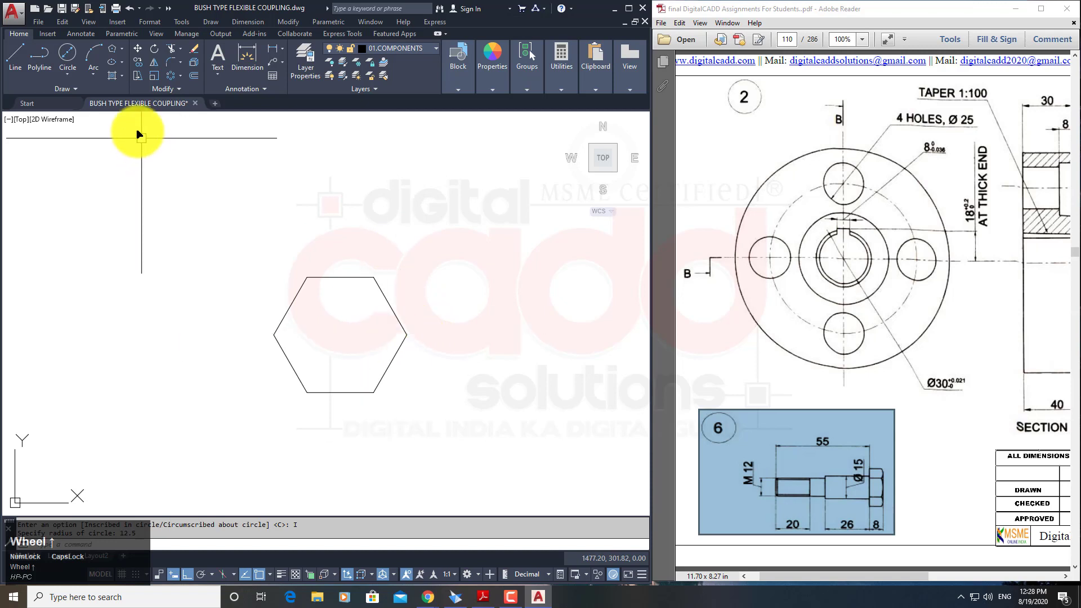
# Measure the inscribed hexagon's width across its opposite corners.
pyautogui.write('di')
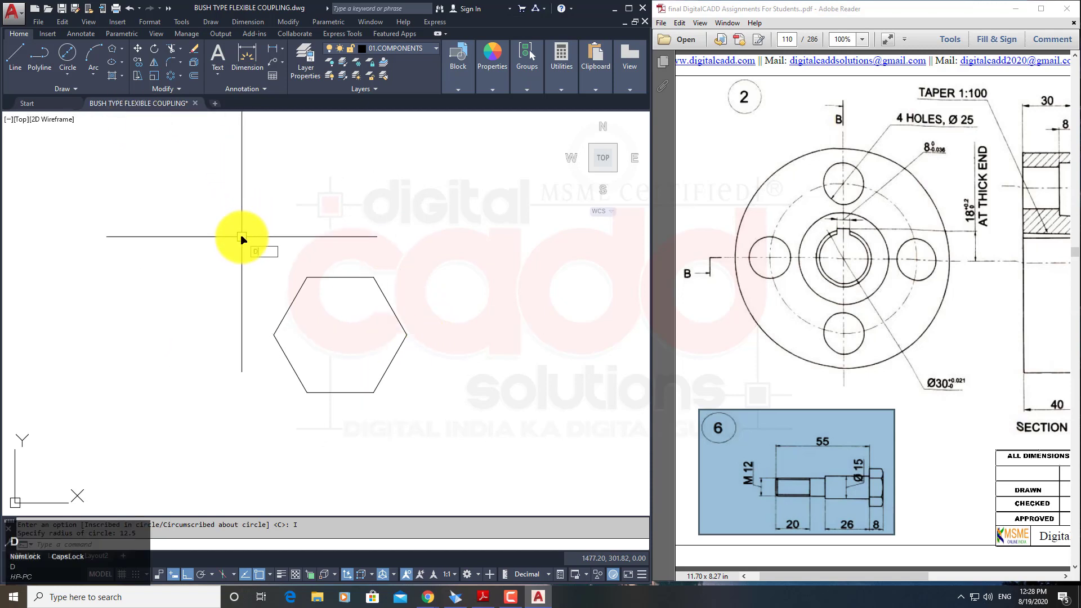
pyautogui.press('space')
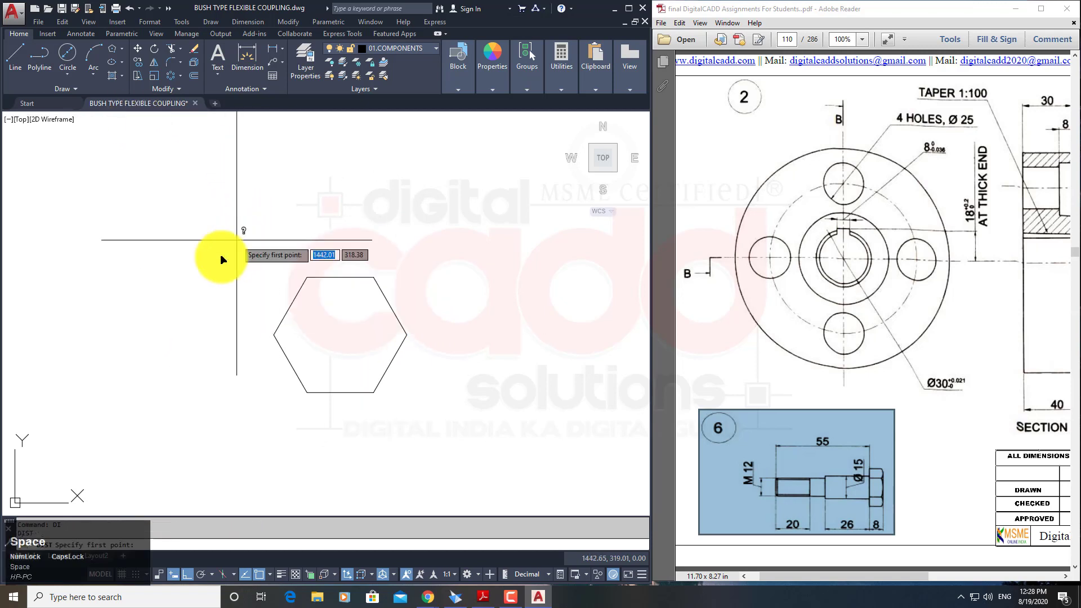
pyautogui.click(274, 335)
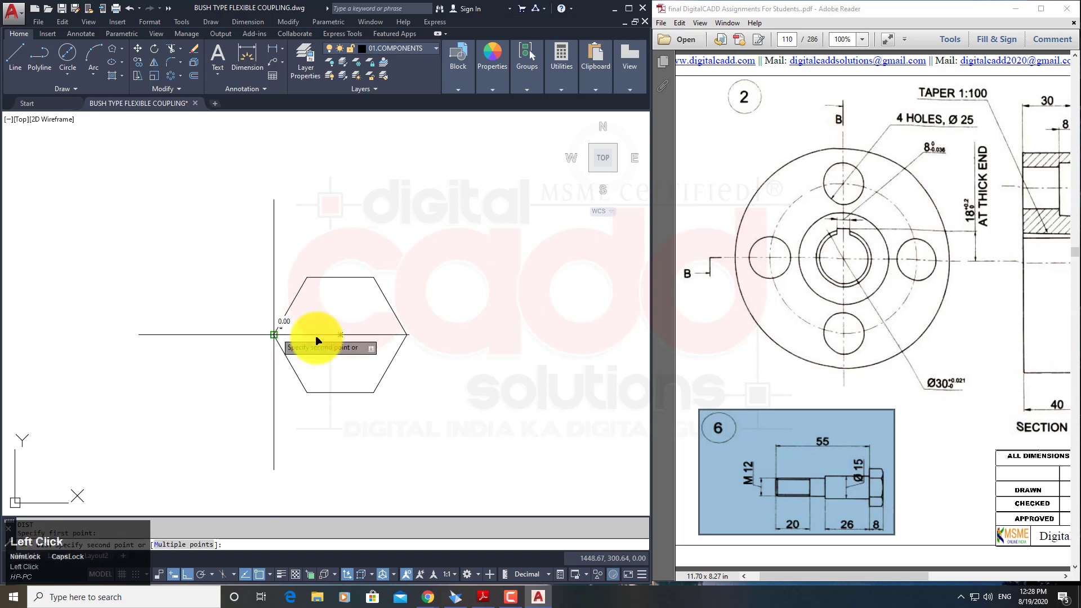
pyautogui.press('Escape')
# Rotate the inscribed hexagon about its centre so that two opposite corners point straight up and down.
pyautogui.click(408, 330)
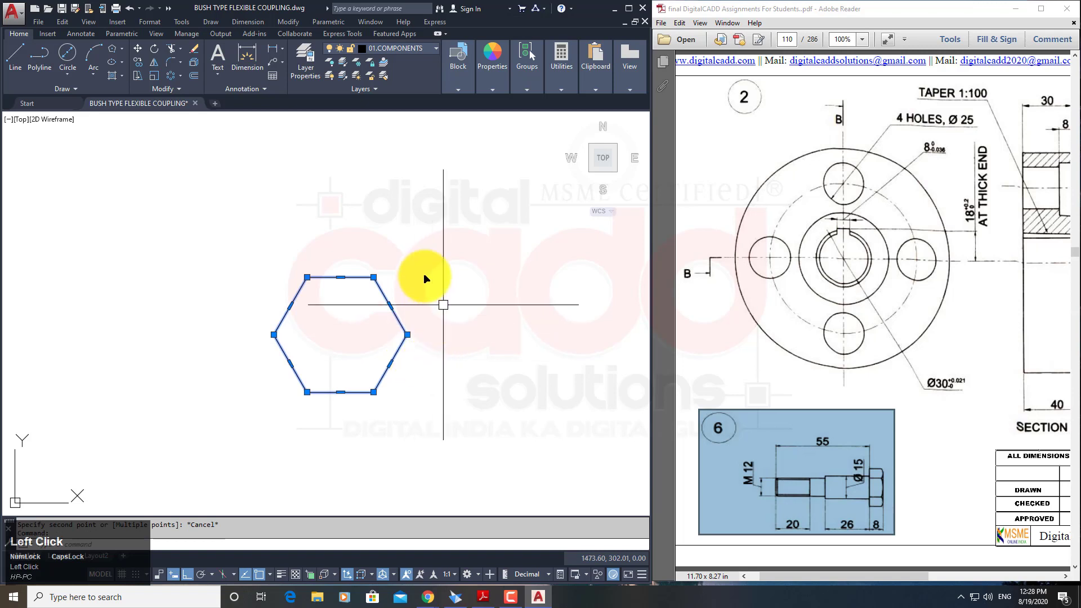
pyautogui.click(156, 49)
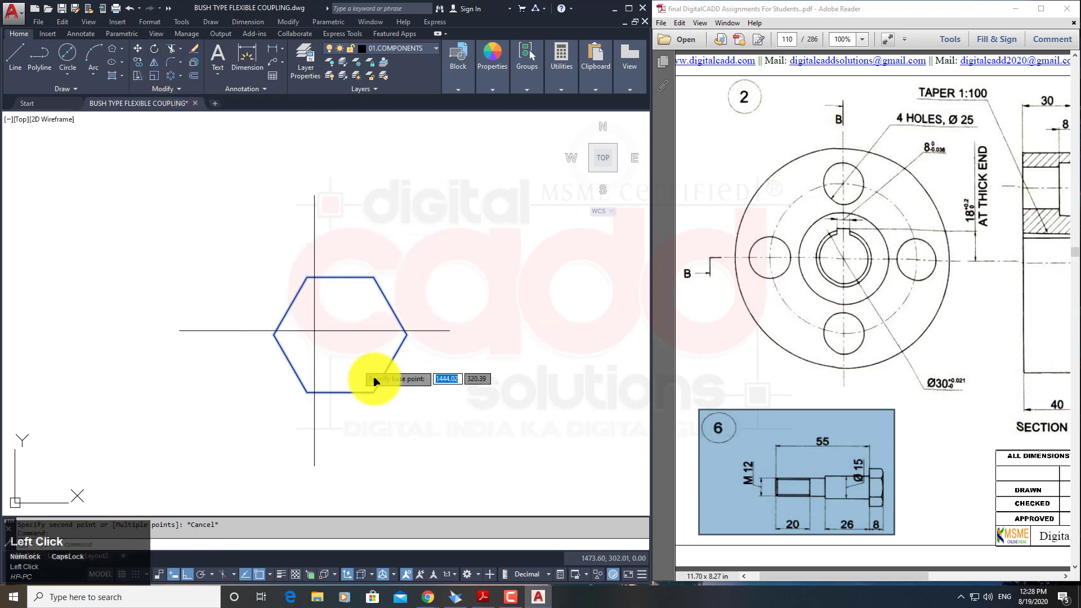
pyautogui.click(341, 335)
pyautogui.click(344, 209)
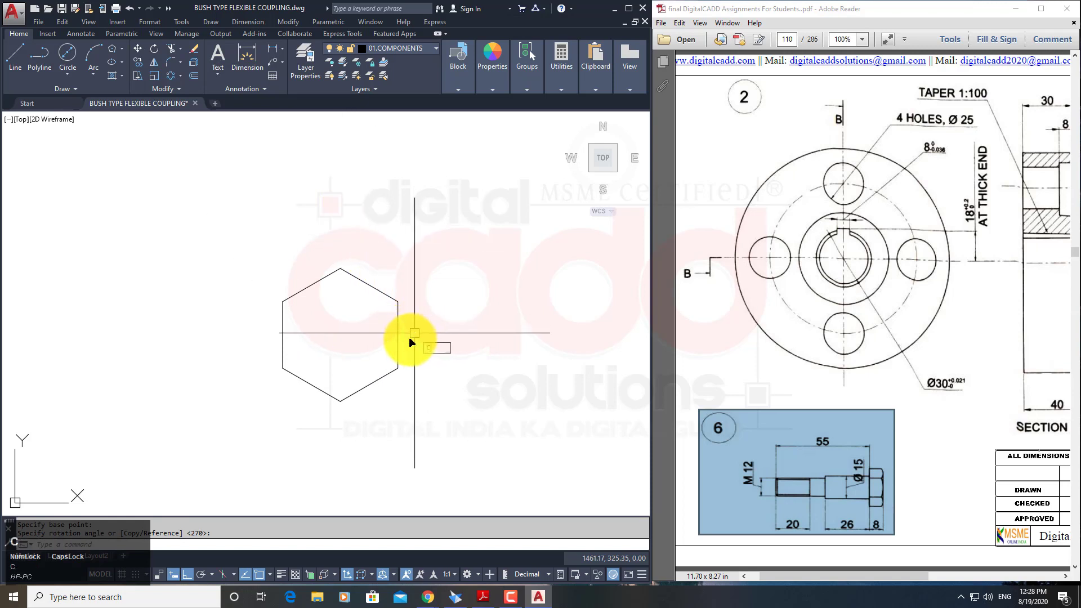
# Draw a circle centred in the hexagon and tangent to its flat sides.
pyautogui.press('space')
pyautogui.click(340, 335)
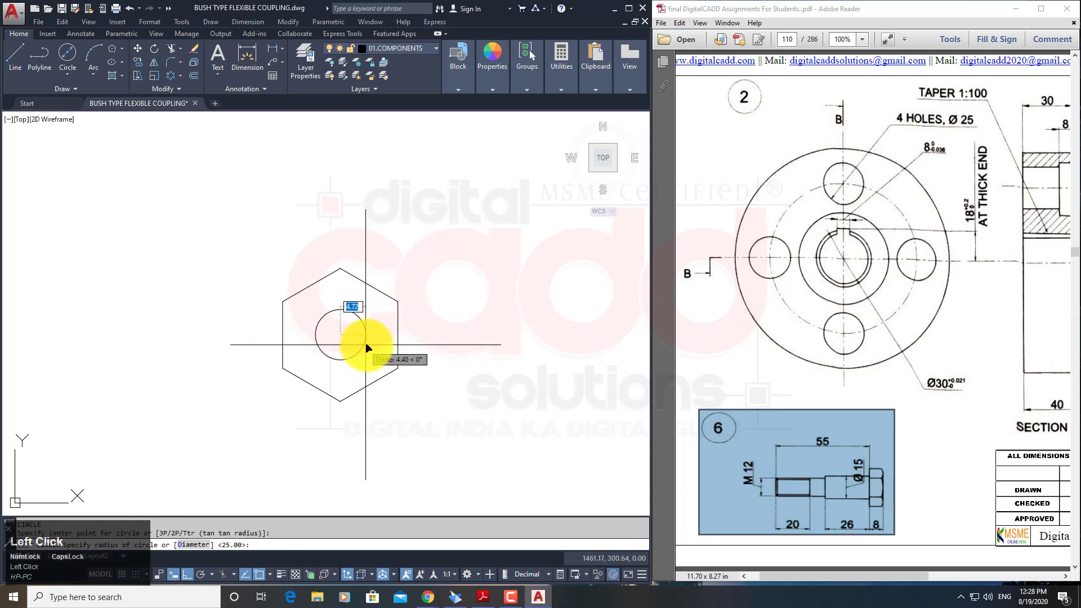
pyautogui.click(398, 341)
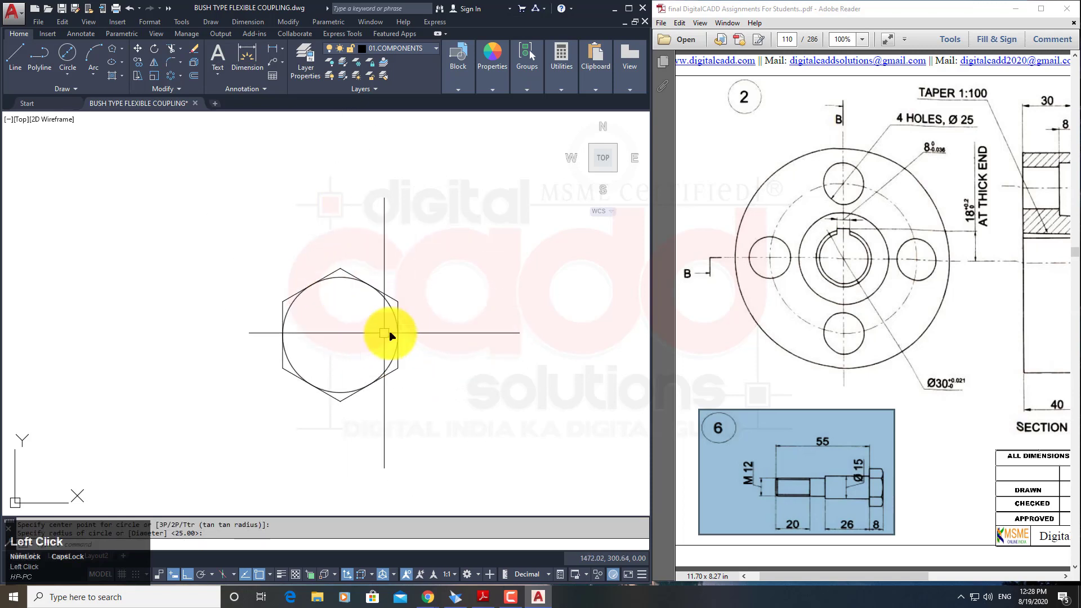
pyautogui.moveTo(345, 363); pyautogui.dragTo(481, 385, button='middle')
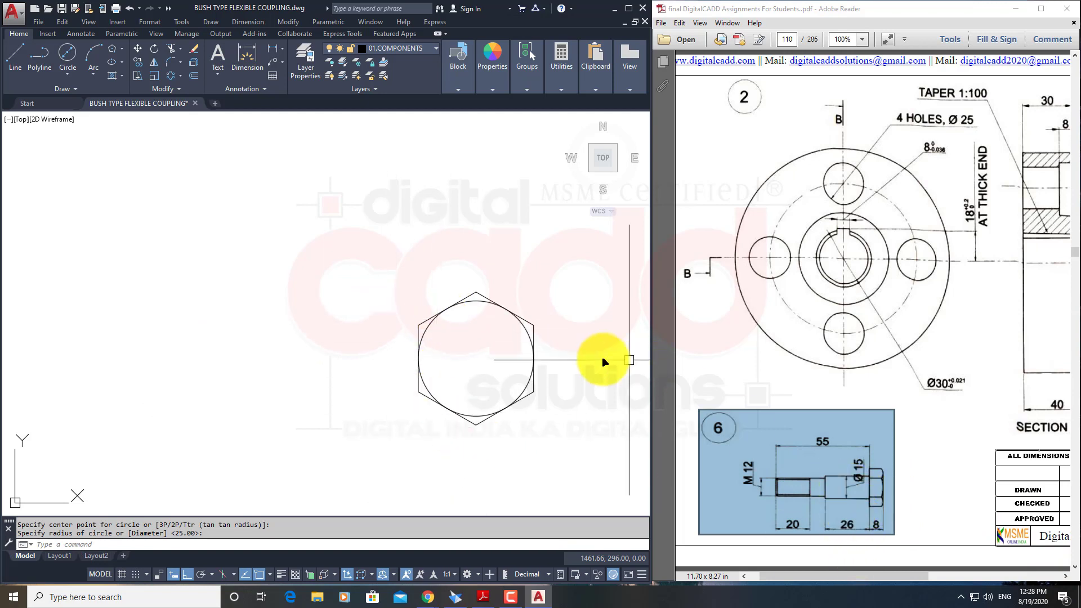
pyautogui.moveTo(508, 396)
pyautogui.mouseDown(button='middle')
pyautogui.moveTo(459, 330)
pyautogui.moveTo(463, 297)
pyautogui.moveTo(479, 366)
pyautogui.mouseUp(button='middle')
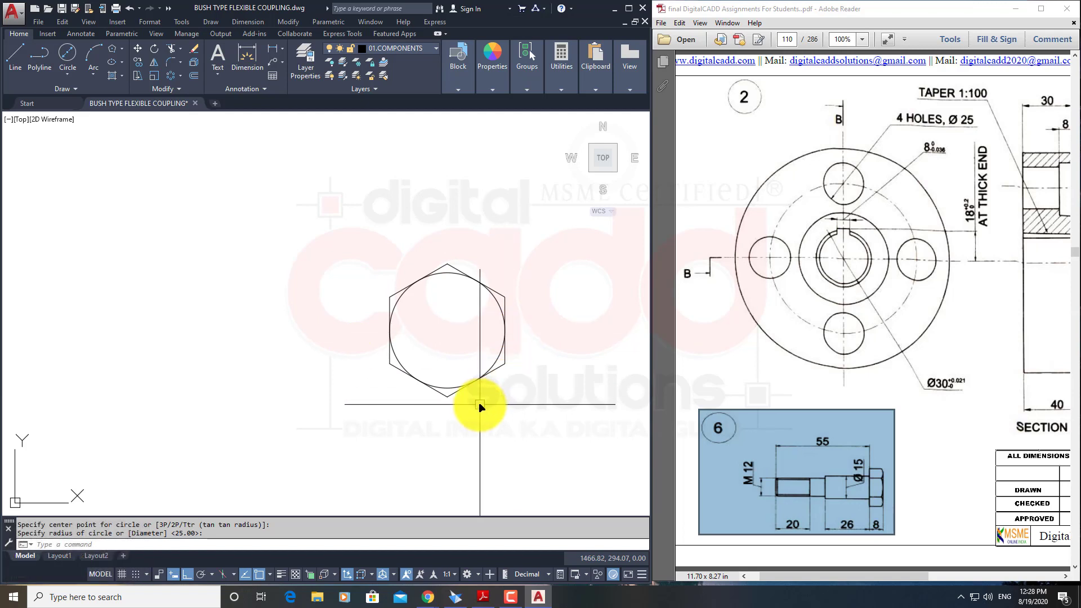
# Project horizontal rays leftward from the hexagon's bottom vertex and its lower-left vertex.
pyautogui.write('ra')
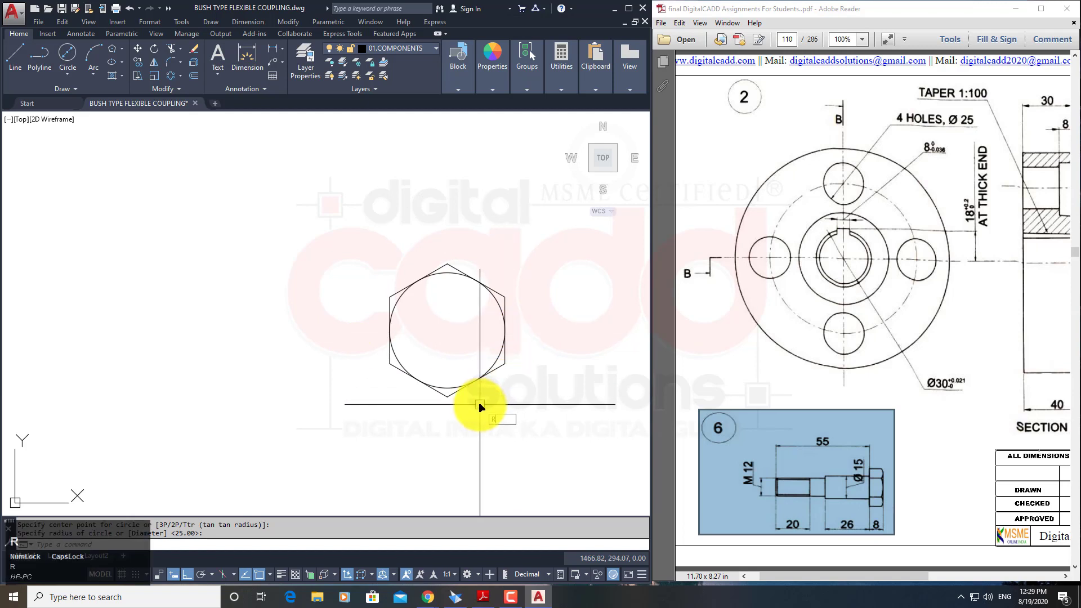
pyautogui.write('y')
pyautogui.press('space')
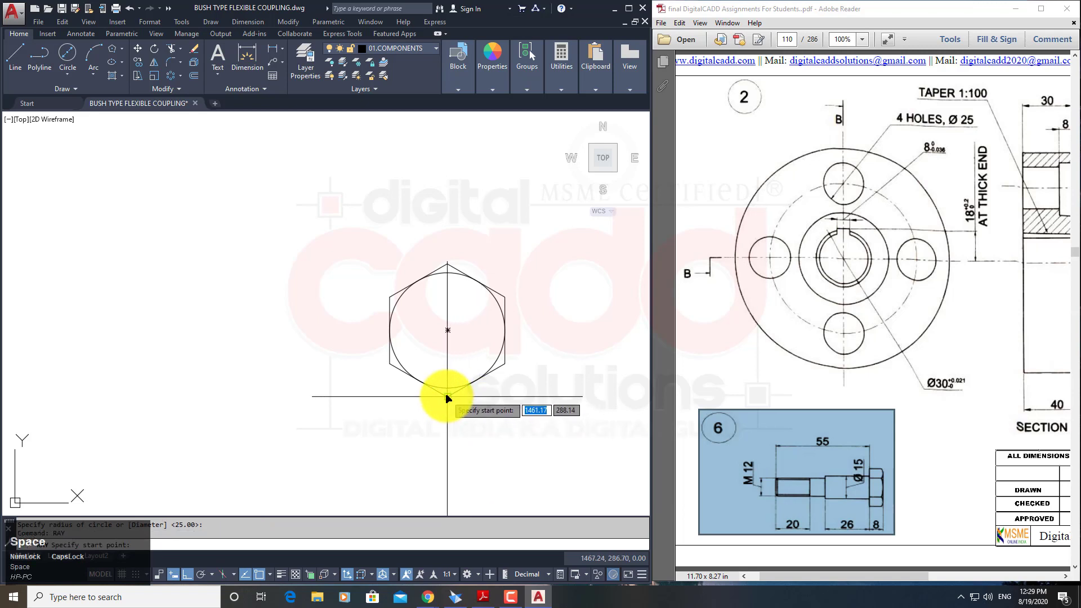
pyautogui.click(448, 397)
pyautogui.press('space')
pyautogui.press('space')
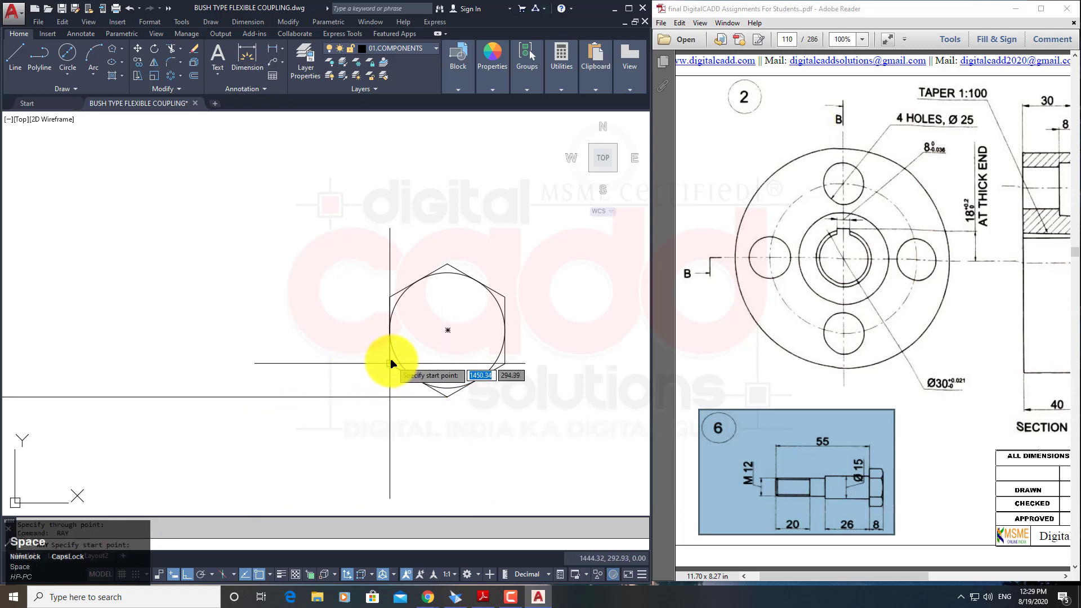
pyautogui.click(389, 364)
pyautogui.click(330, 361)
pyautogui.press('space')
# Project horizontal rays leftward from the hexagon's upper-left vertex and its top vertex.
pyautogui.press('space')
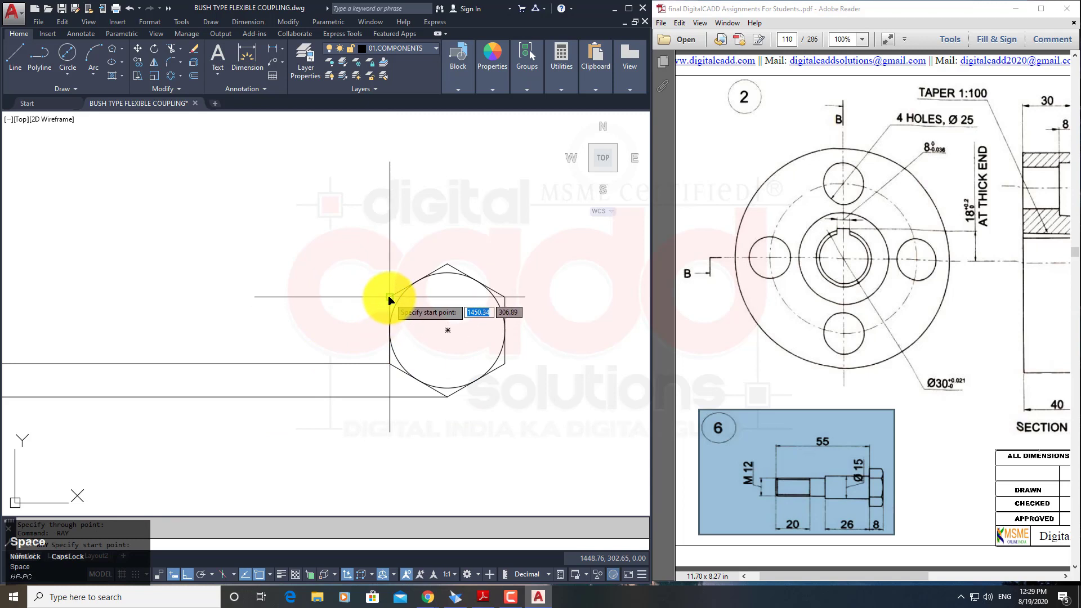
pyautogui.click(390, 297)
pyautogui.click(309, 299)
pyautogui.press('space')
pyautogui.press('space')
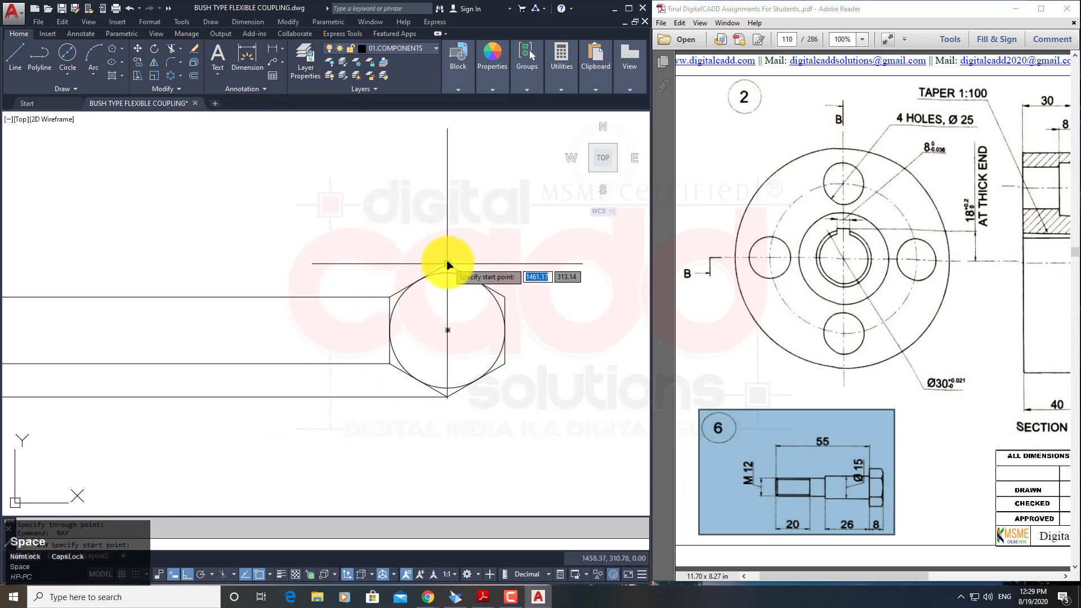
pyautogui.click(447, 263)
pyautogui.click(309, 271)
pyautogui.press('space')
# Draw a vertical ray downward across the four horizontal rays, left of the hexagon.
pyautogui.press('space')
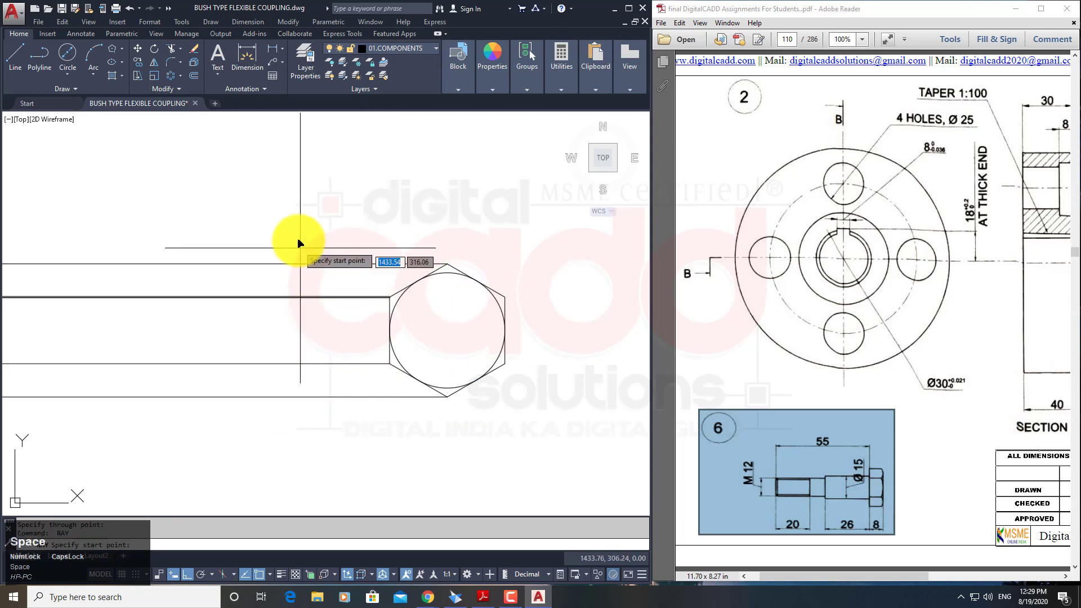
pyautogui.click(298, 233)
pyautogui.click(298, 344)
pyautogui.press('space')
pyautogui.moveTo(355, 442); pyautogui.dragTo(1077, 524, button='middle')
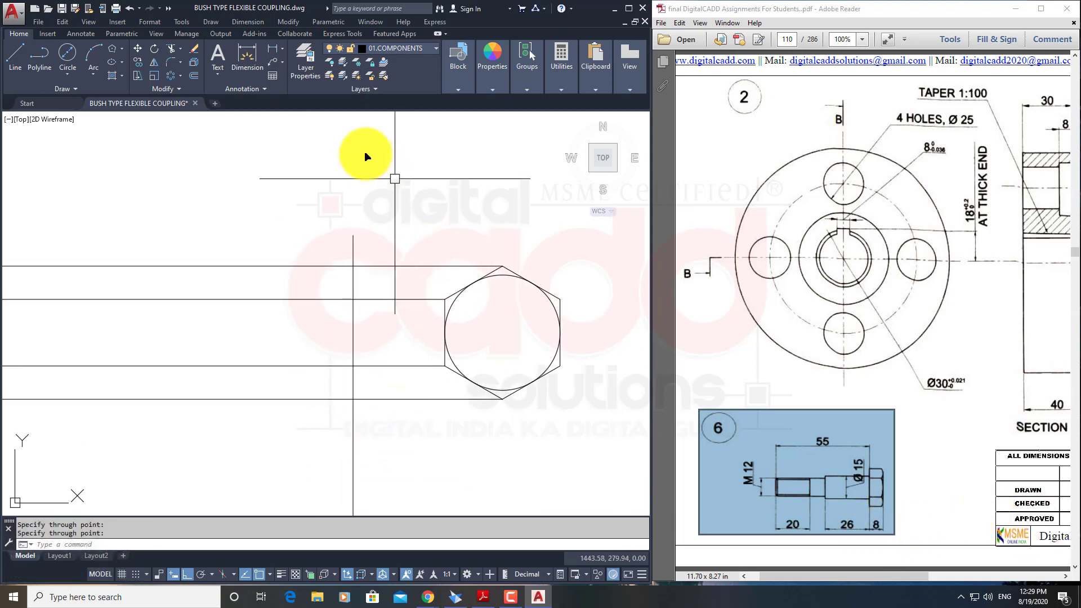
# Offset the vertical ray 8 mm to the left to set the bolt head's thickness.
pyautogui.click(196, 74)
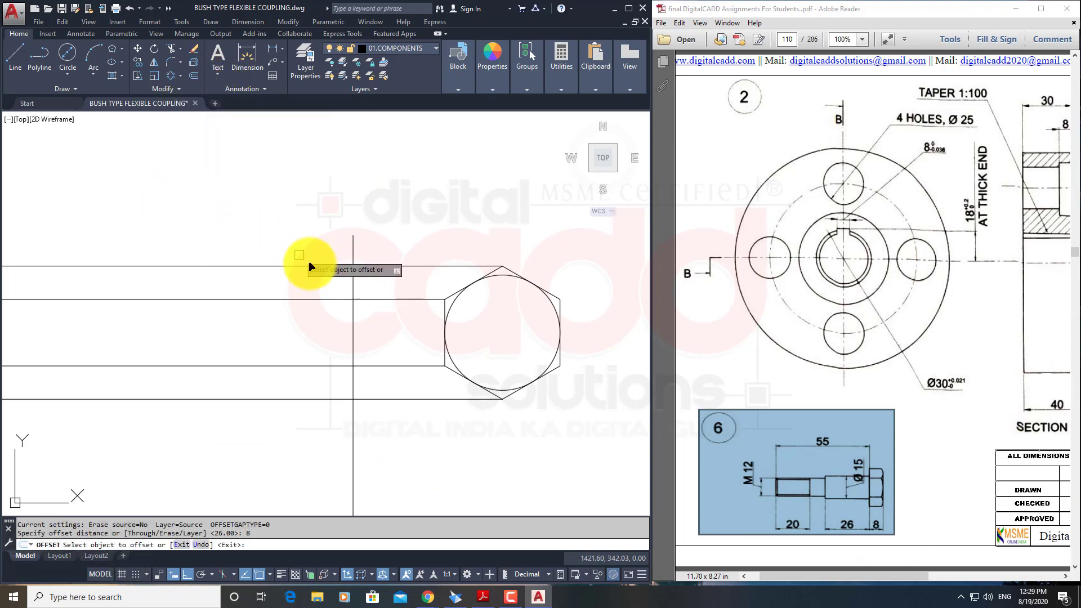
pyautogui.click(353, 249)
pyautogui.click(285, 243)
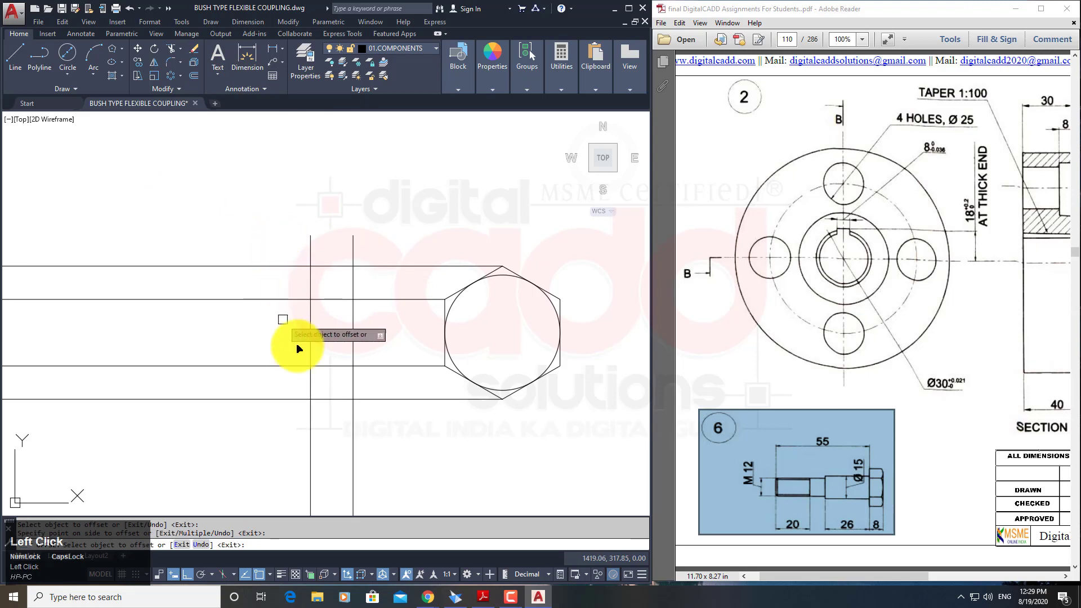
pyautogui.press('space')
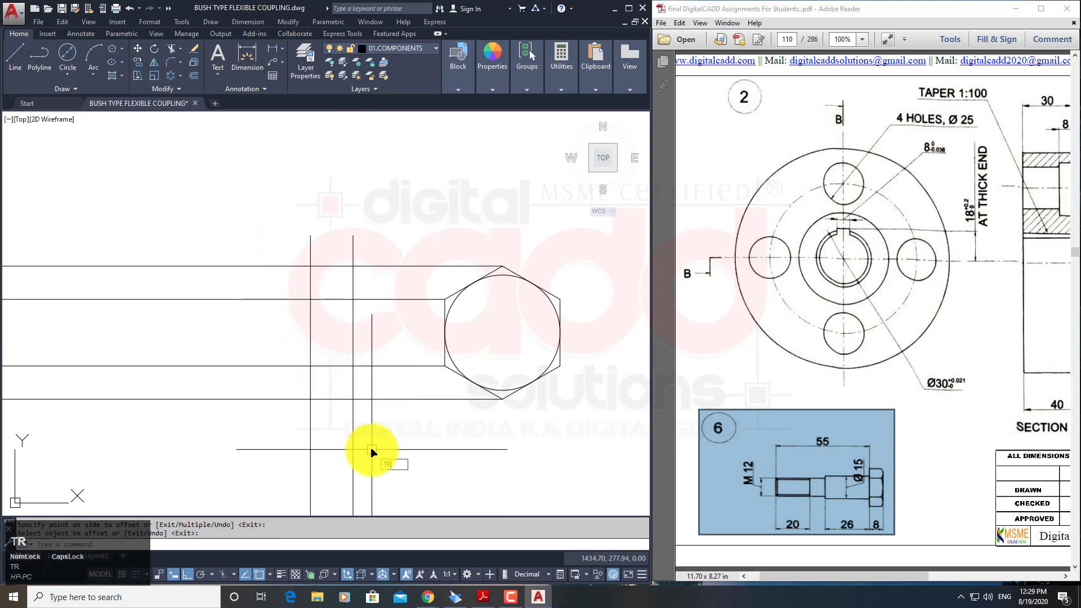
# With all six rays as cutting edges, trim the parts below the lowest horizontal and left of the offset vertical.
pyautogui.write('tr')
pyautogui.press('space')
pyautogui.click(367, 214)
pyautogui.click(297, 447)
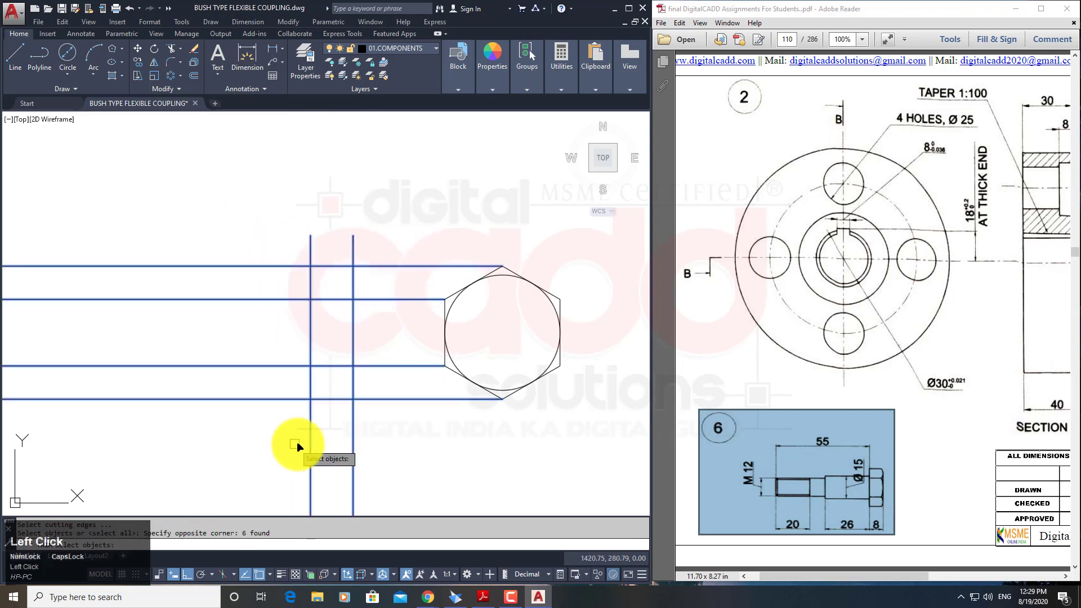
pyautogui.press('space')
pyautogui.click(403, 414)
pyautogui.click(255, 452)
pyautogui.click(290, 223)
pyautogui.click(241, 442)
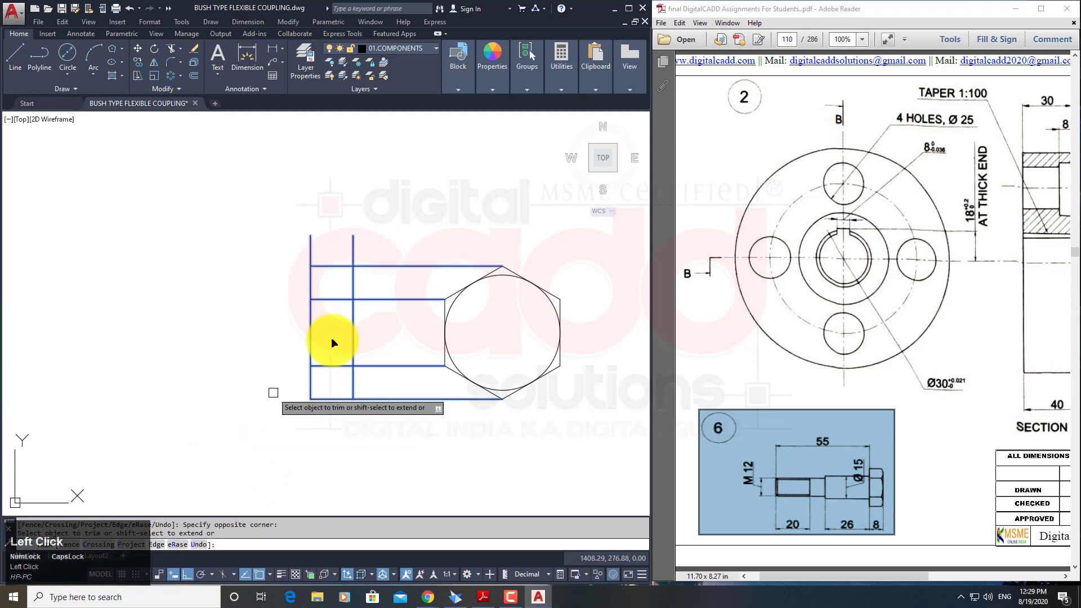
# Trim the vertical stubs above the head and the horizontal segments between the head's side view and the hexagon.
pyautogui.click(362, 249)
pyautogui.click(283, 260)
pyautogui.click(422, 266)
pyautogui.click(394, 431)
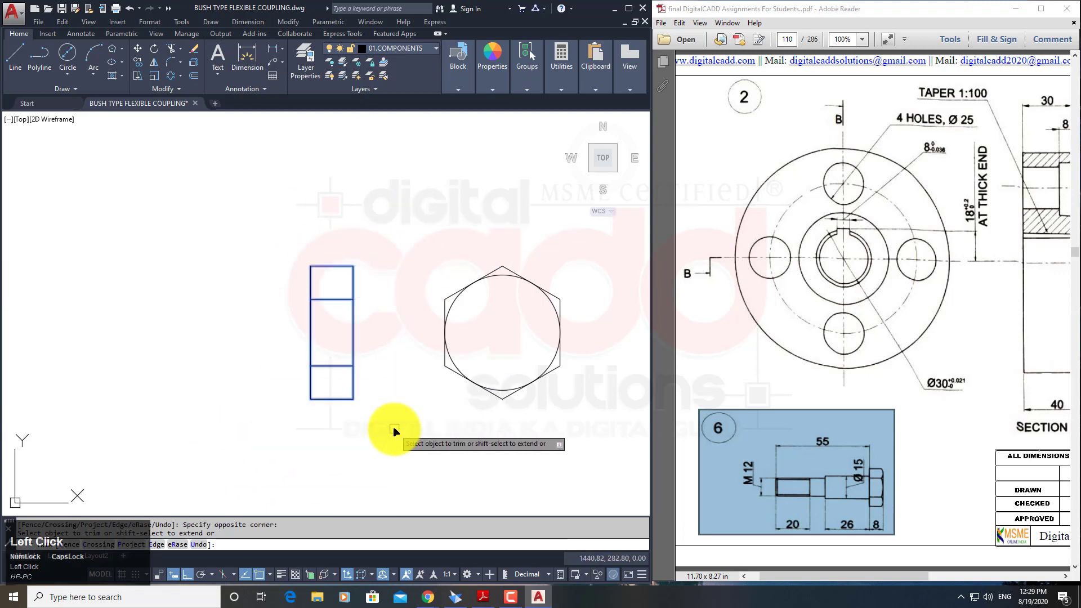
pyautogui.moveTo(393, 430)
pyautogui.mouseDown(button='middle')
pyautogui.moveTo(436, 436)
pyautogui.moveTo(425, 421)
pyautogui.mouseUp(button='middle')
pyautogui.press('space')
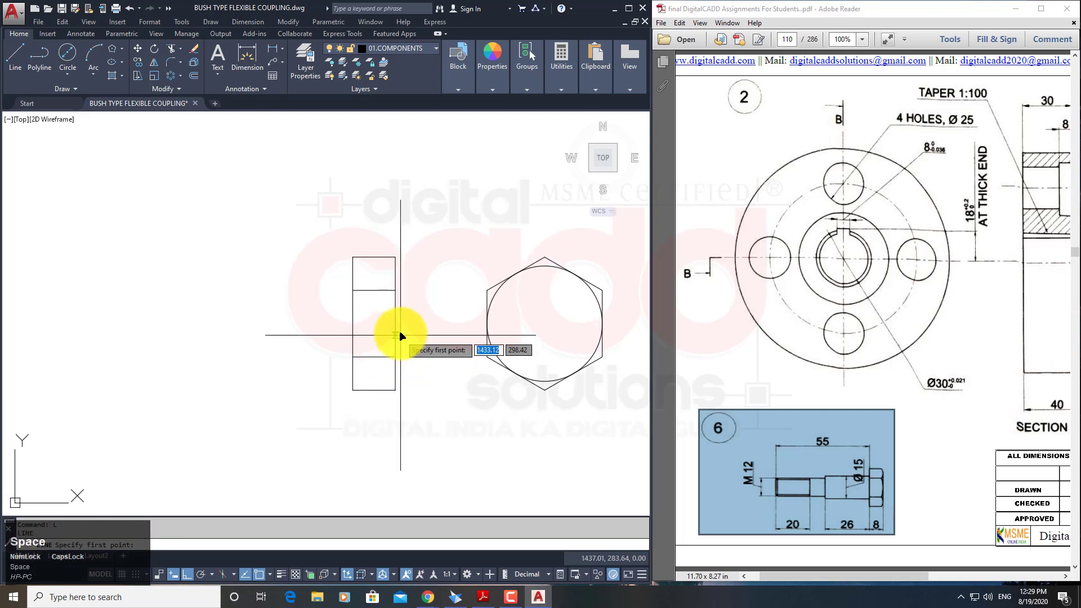
# Draw a long horizontal axis line leftward from the midpoint of the head's right edge, and trim its portion inside the head.
pyautogui.click(397, 325)
pyautogui.click(39, 332)
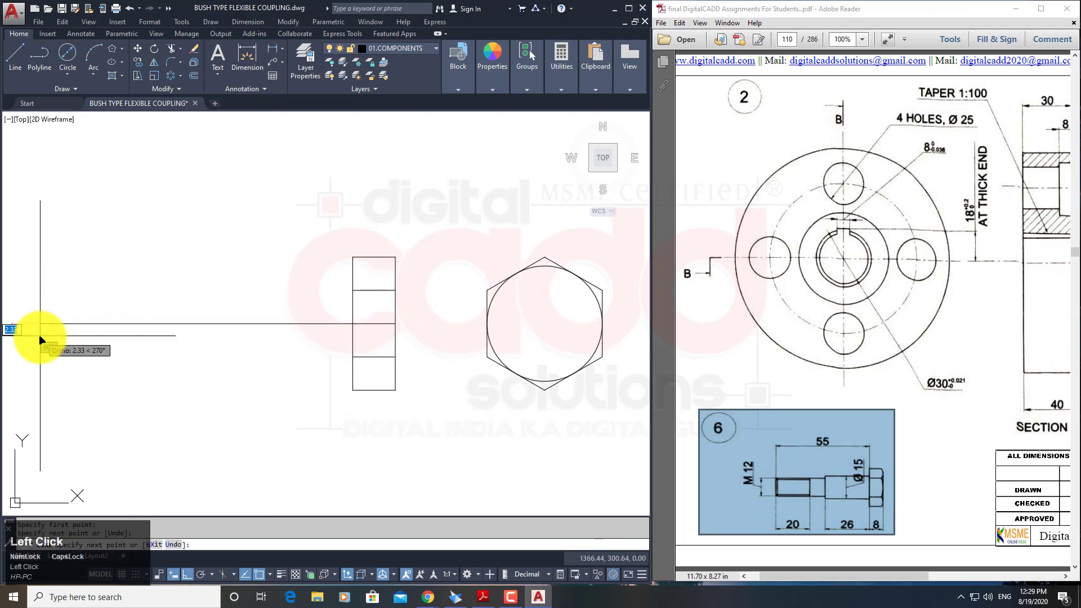
pyautogui.press('space')
pyautogui.write('tr')
pyautogui.press('space')
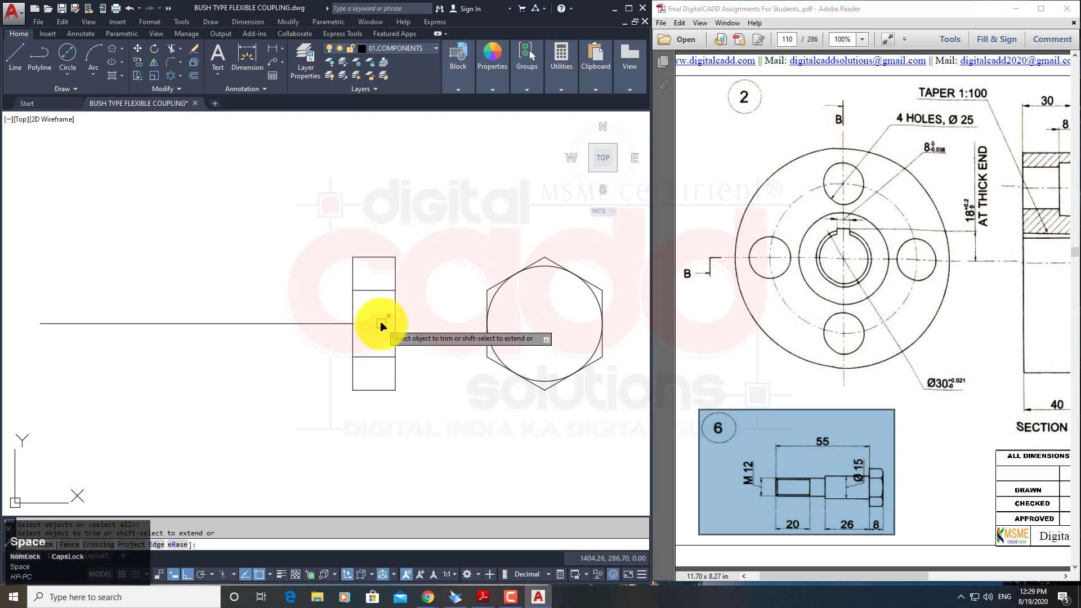
pyautogui.click(381, 324)
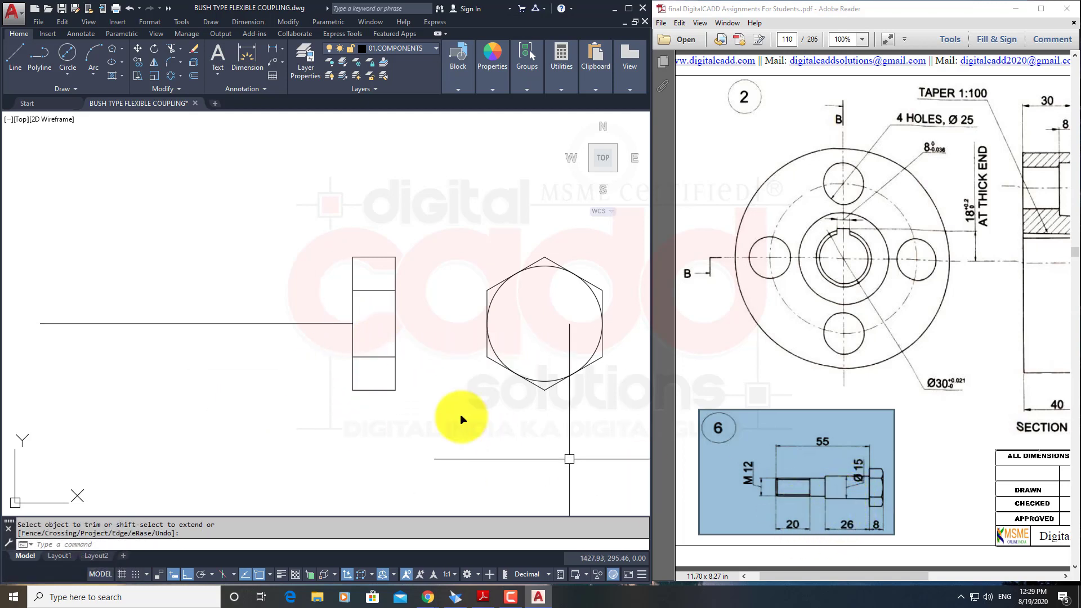
# Offset the bolt's axis line 7.5 mm to both sides to form the 15 mm shank edges.
pyautogui.click(316, 355)
pyautogui.press('space')
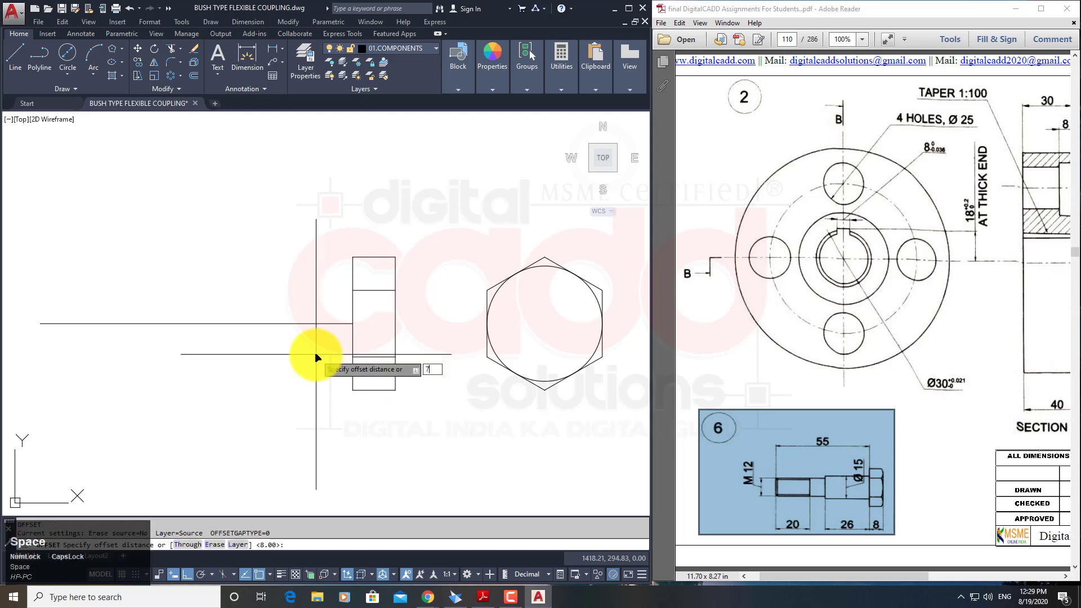
pyautogui.write('7.5')
pyautogui.press('space')
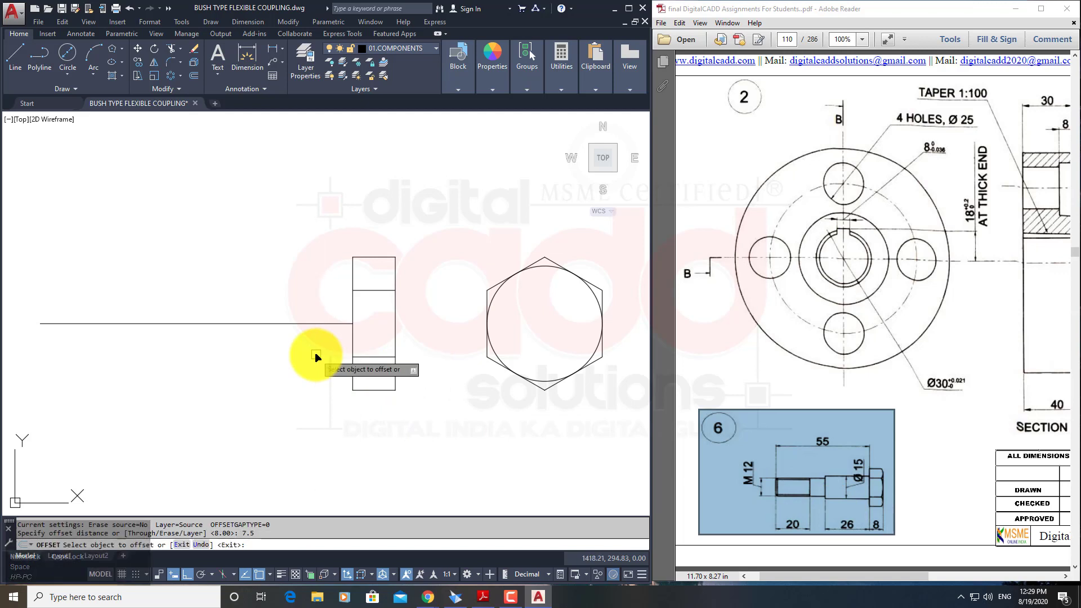
pyautogui.click(283, 324)
pyautogui.click(289, 276)
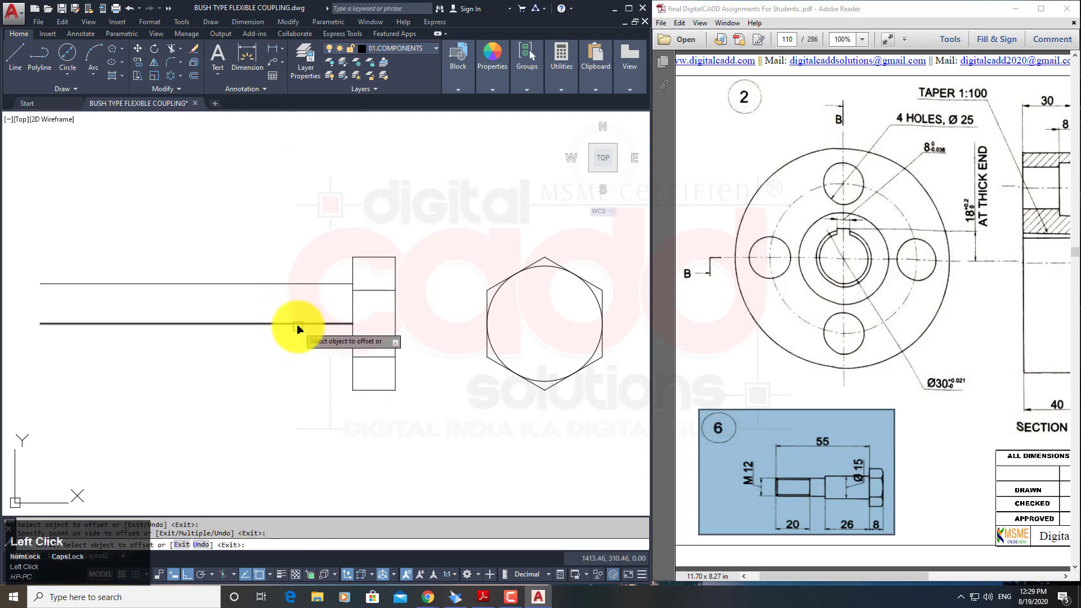
pyautogui.click(298, 325)
pyautogui.click(297, 379)
pyautogui.moveTo(297, 423); pyautogui.dragTo(366, 407, button='middle')
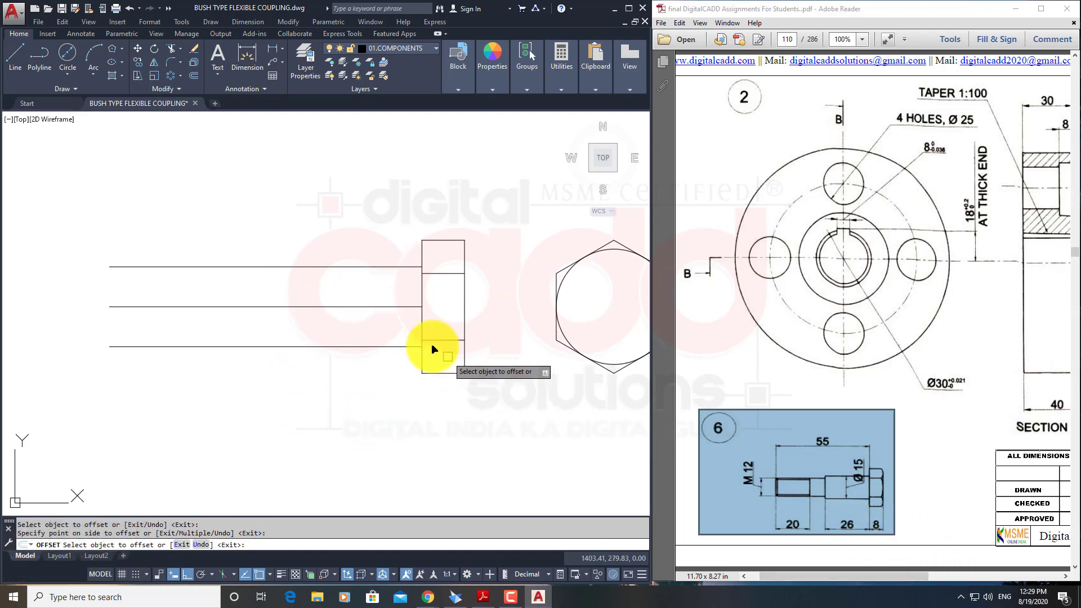
# Offset the bolt head's left edge 26 mm to the left to mark the shank's end.
pyautogui.click(422, 321)
pyautogui.write('2')
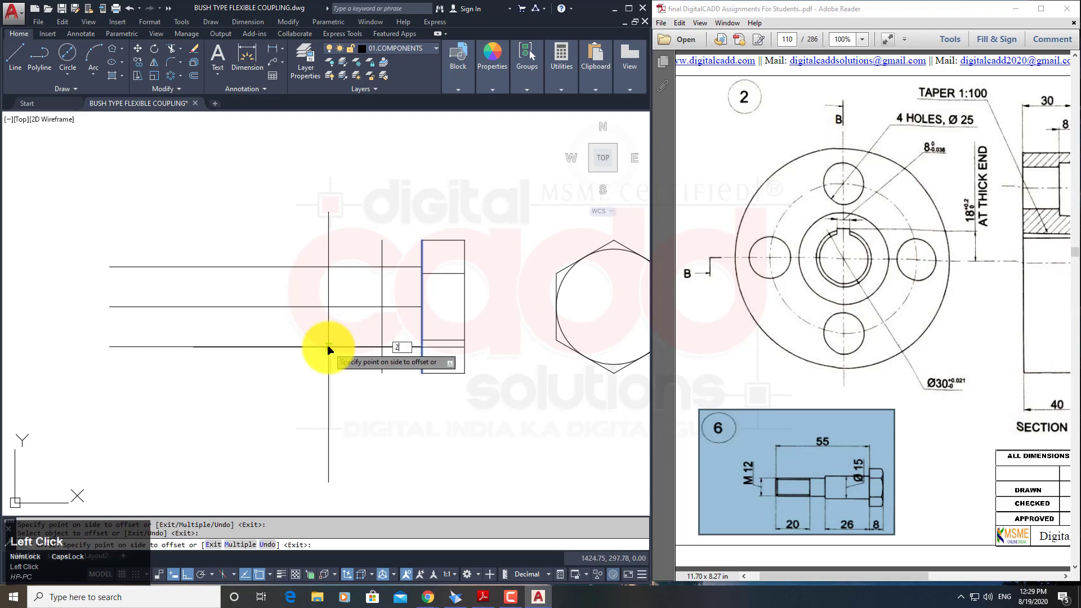
pyautogui.write('6')
pyautogui.press('Return')
pyautogui.press('space')
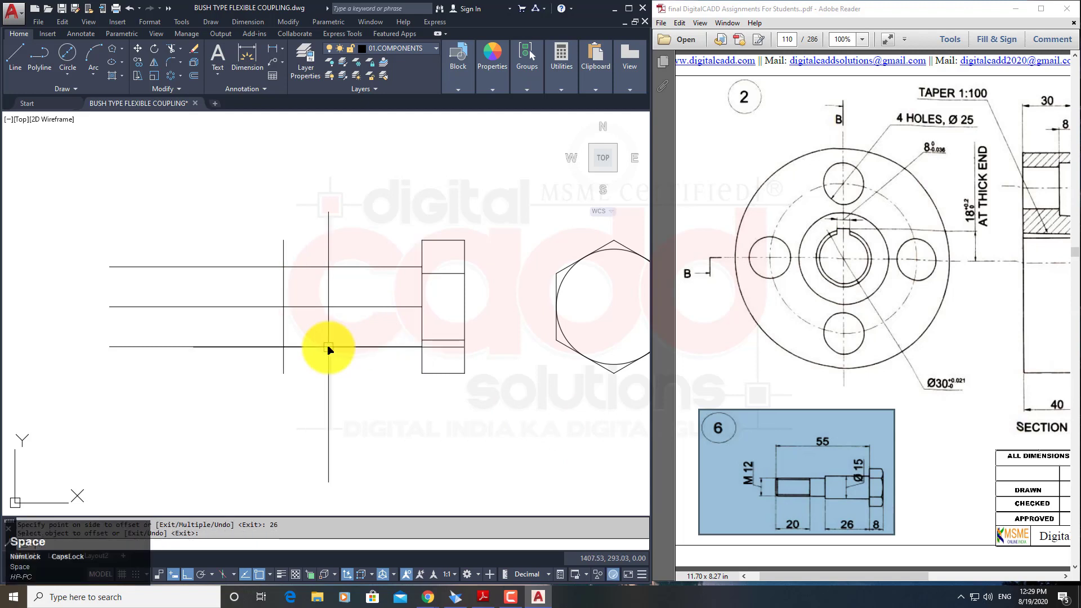
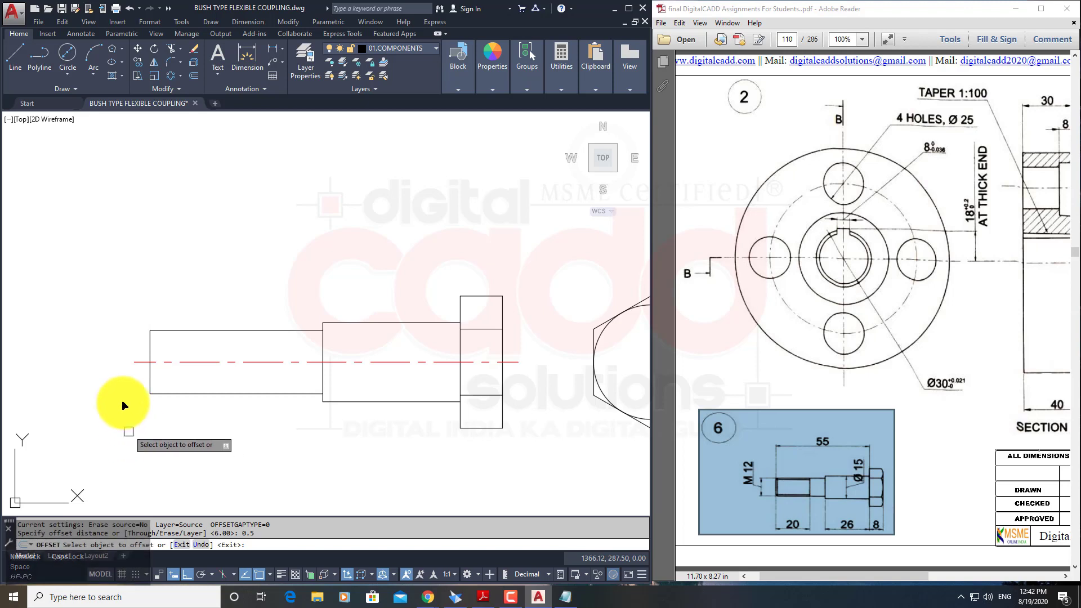
# Offset the threaded section's left end, upper edge and lower edge inward by 0.5 mm.
pyautogui.click(150, 351)
pyautogui.click(167, 352)
pyautogui.click(198, 337)
pyautogui.click(193, 362)
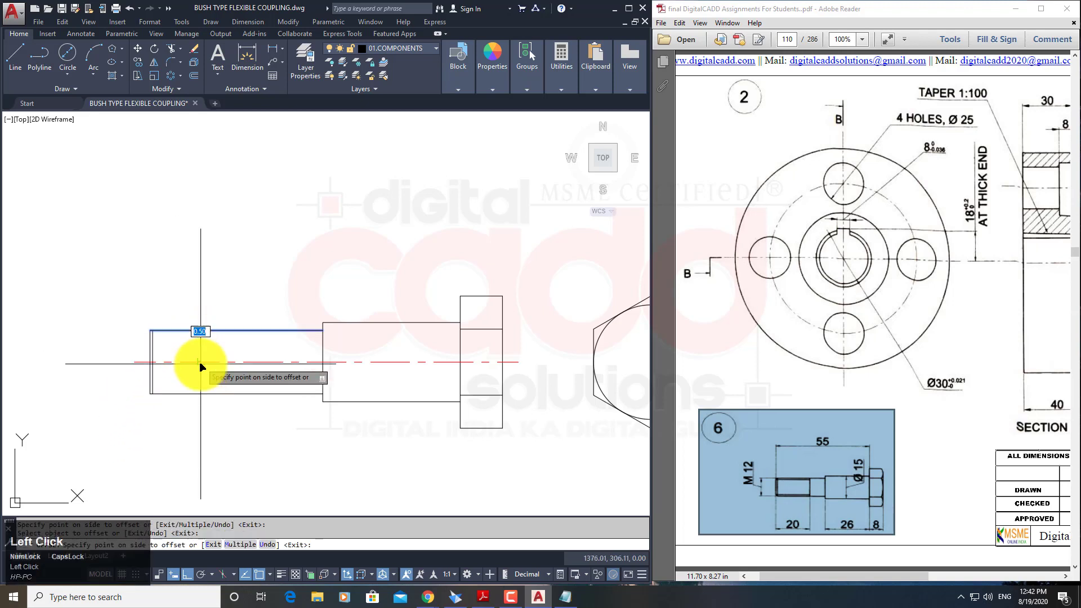
pyautogui.click(217, 393)
pyautogui.click(252, 385)
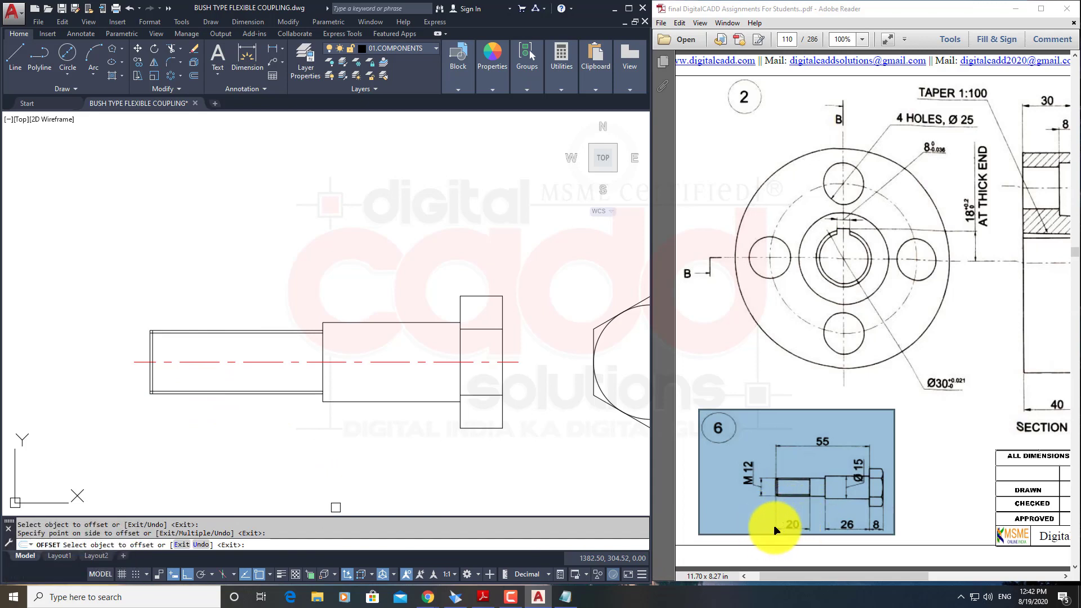
# Offset the bolt's left end line 20 mm to the right as the thread limit, and trim the inner thread lines beyond it.
pyautogui.scroll(4, 150, 401)
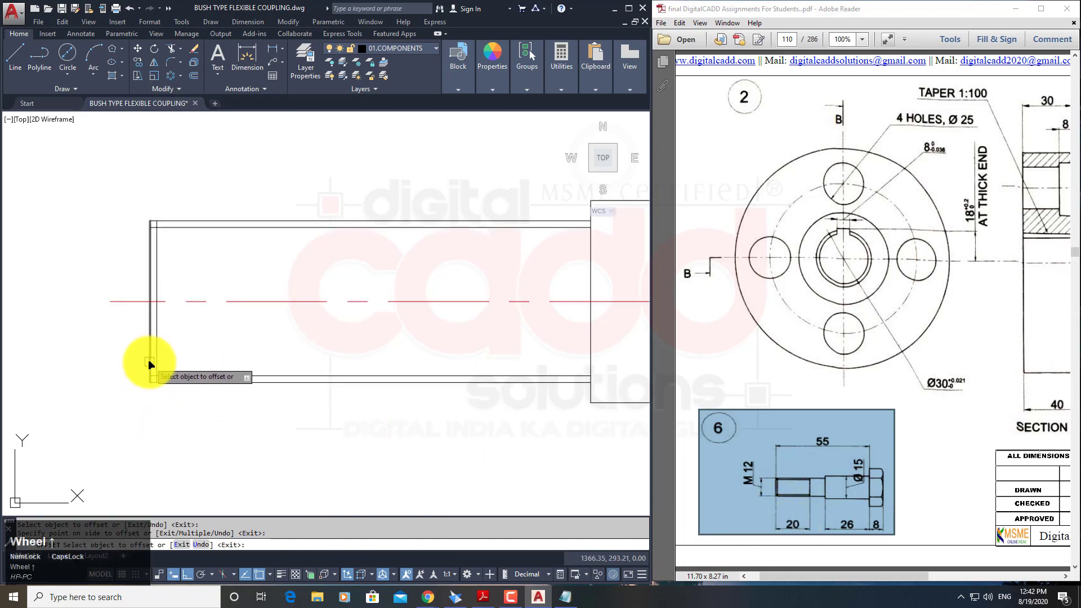
pyautogui.click(151, 364)
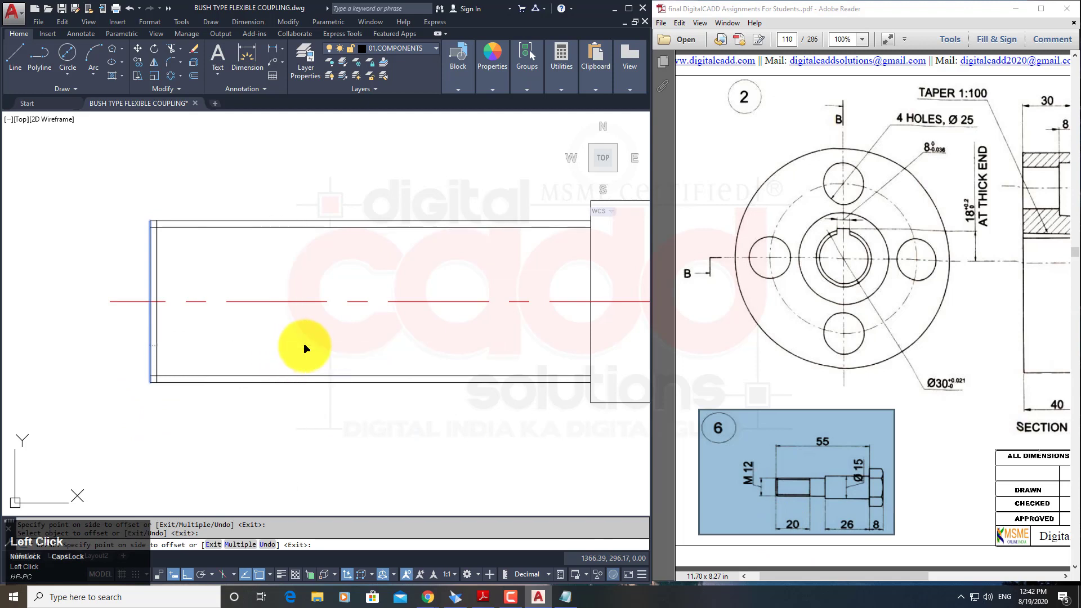
pyautogui.click(305, 348)
pyautogui.press('space')
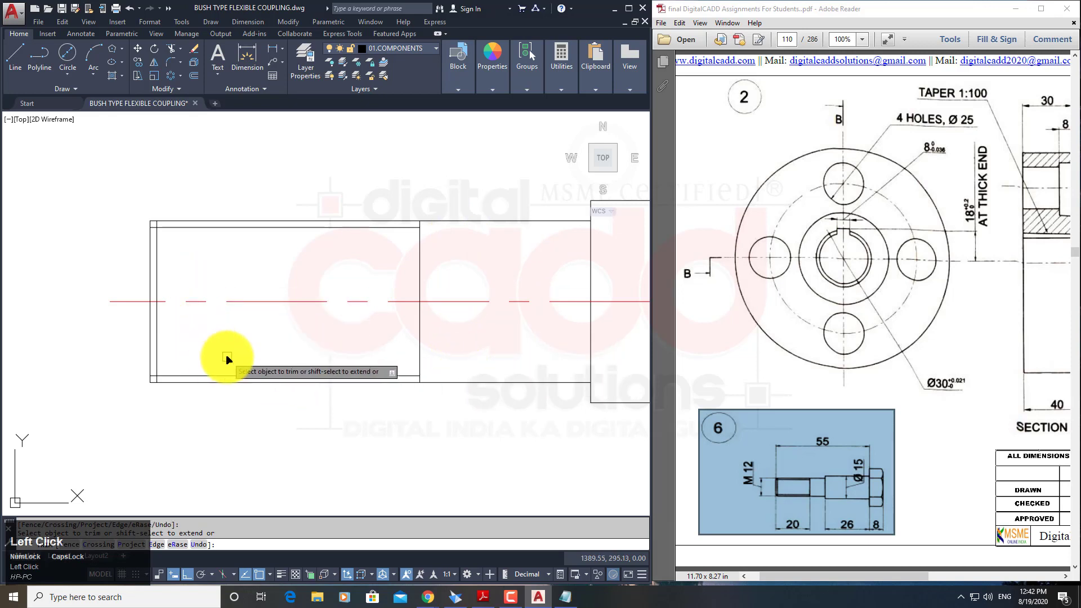
pyautogui.press('space')
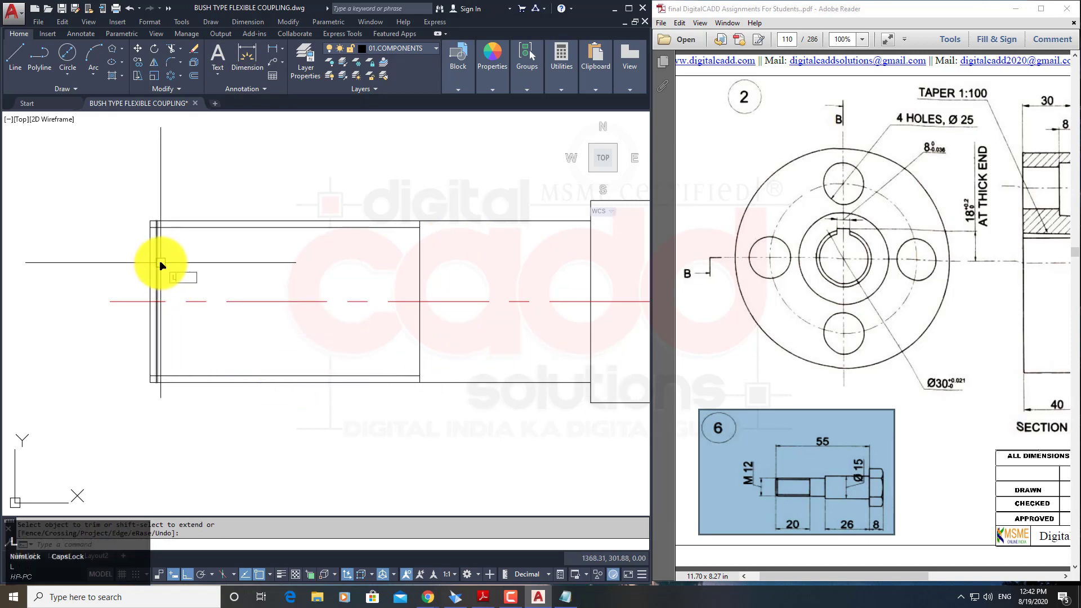
# Draw diagonal lines joining the outer and inner thread outline corners at both corners of the bolt's threaded end.
pyautogui.write('l')
pyautogui.press('Return')
pyautogui.scroll(4, 161, 271)
pyautogui.click(167, 307)
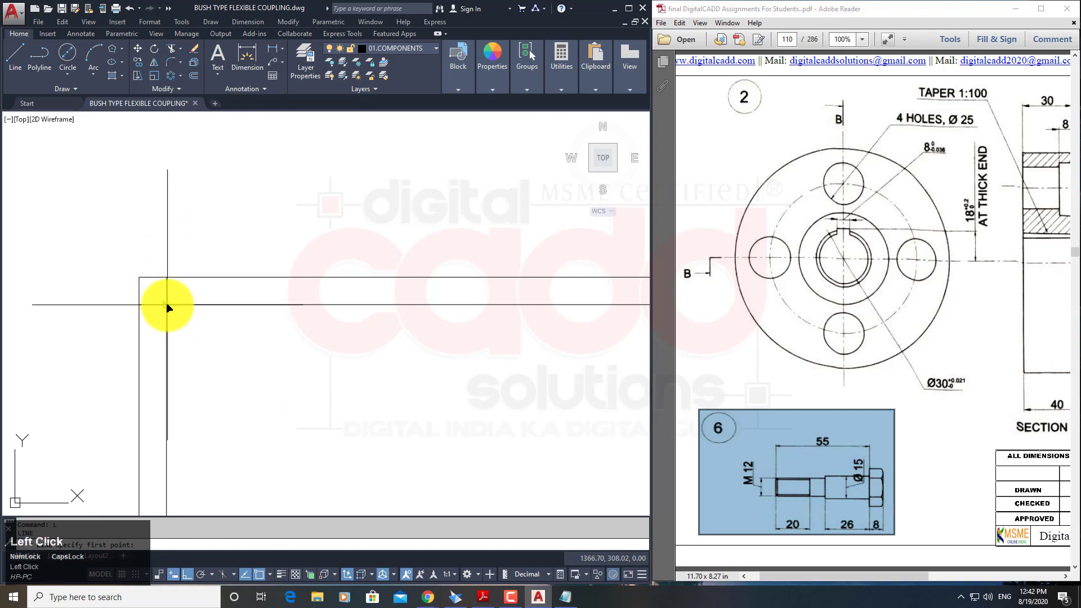
pyautogui.click(140, 283)
pyautogui.press('space')
pyautogui.scroll(-3, 169, 415)
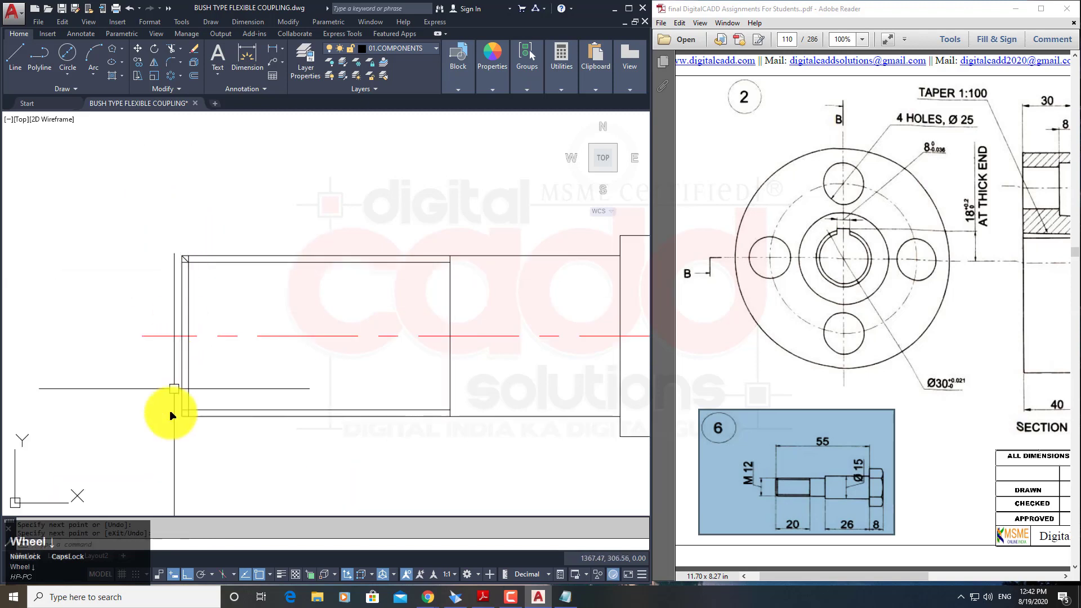
pyautogui.press('space')
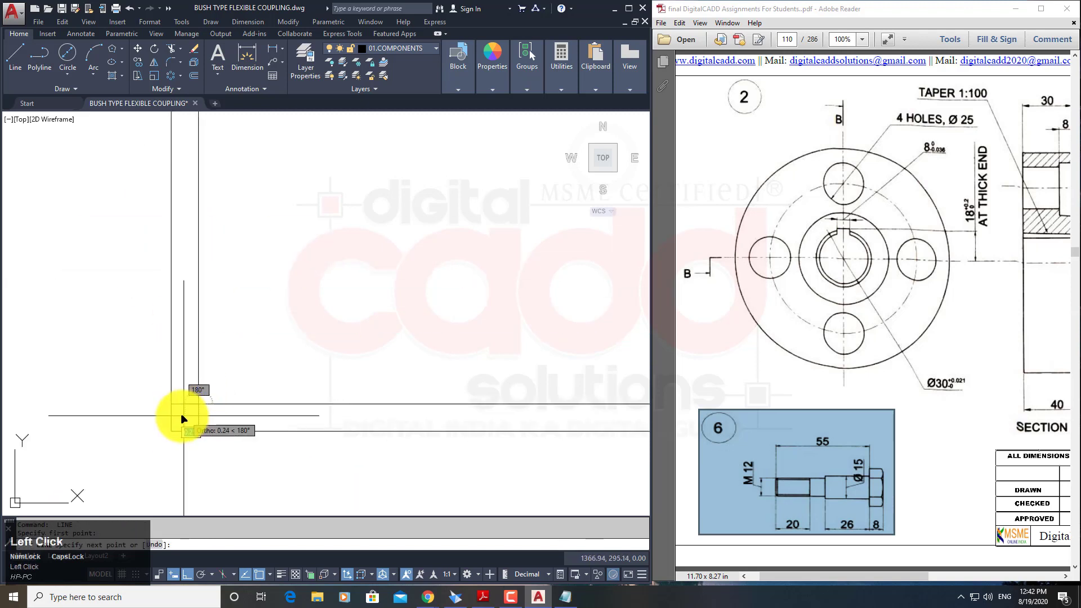
pyautogui.click(172, 430)
pyautogui.press('space')
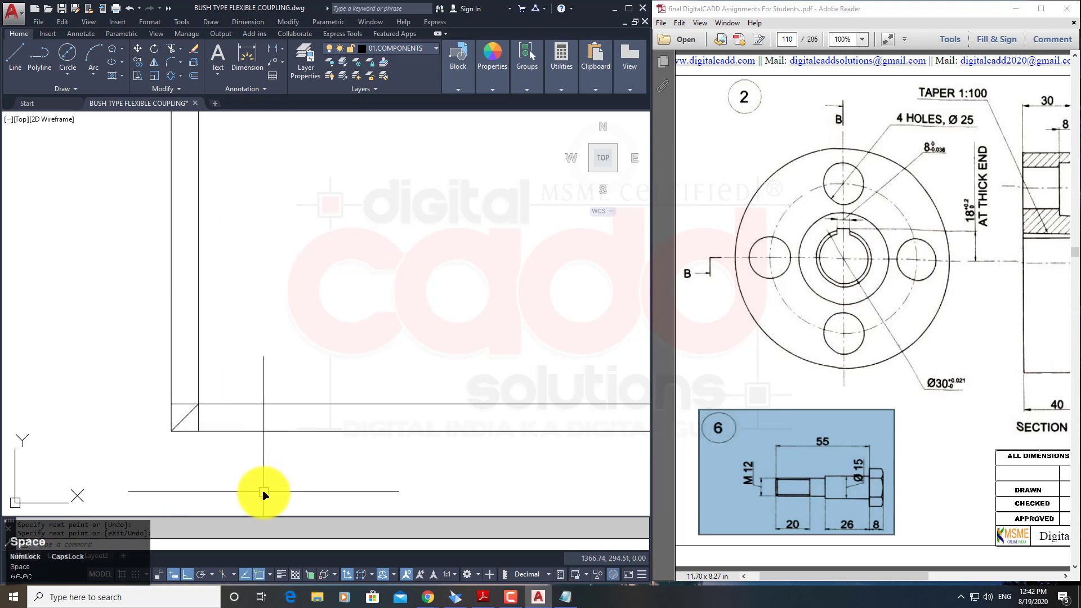
# Trim the inner thread lines that run past the diagonals at both end corners, and save the drawing.
pyautogui.write('TR')
pyautogui.press('space')
pyautogui.click(193, 413)
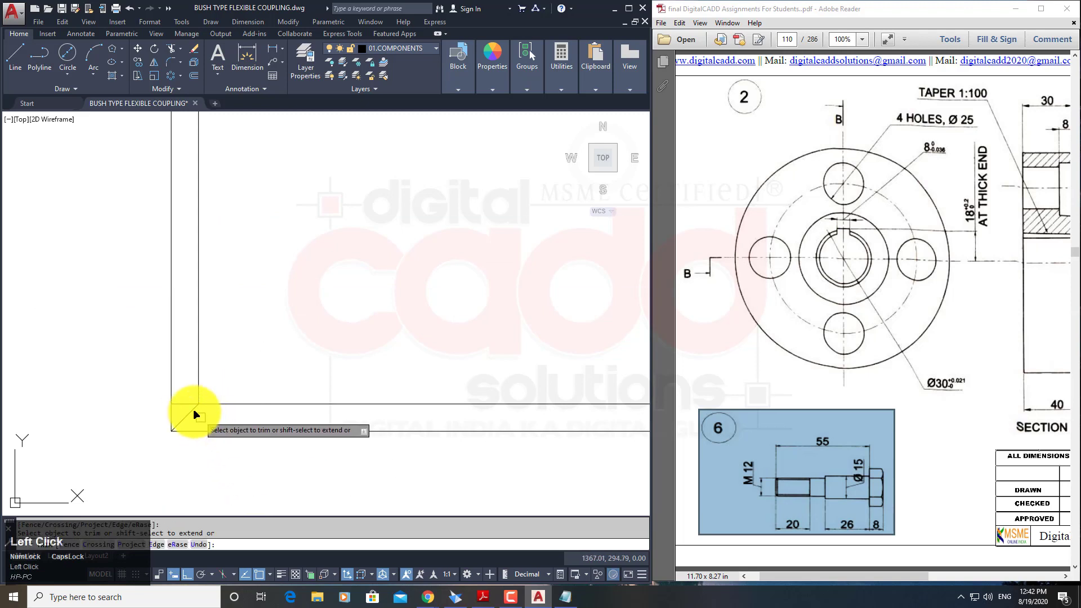
pyautogui.scroll(-1, 192, 428)
pyautogui.scroll(1, 181, 270)
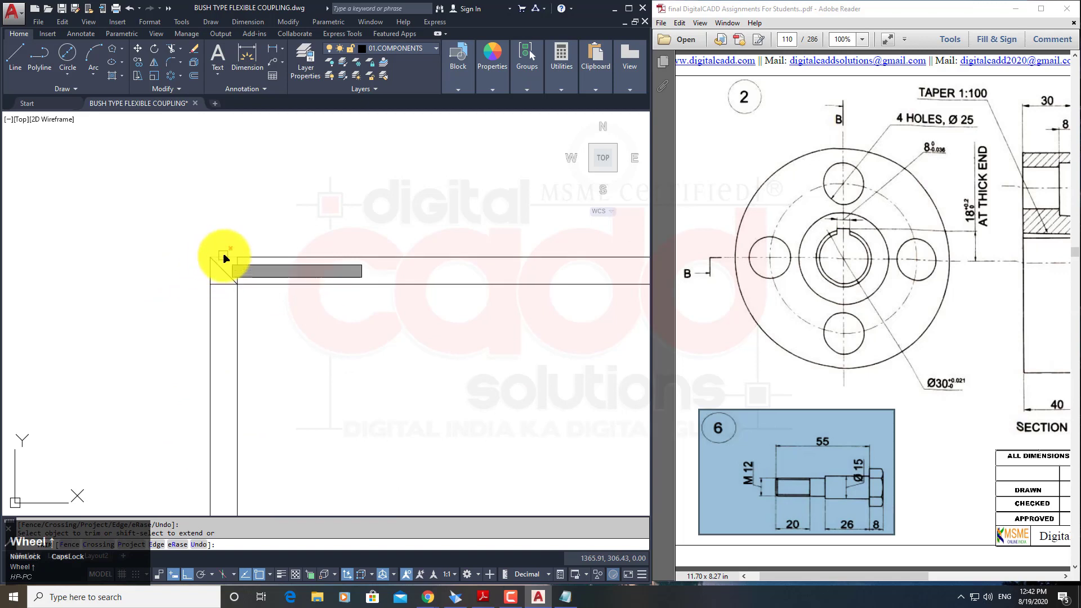
pyautogui.click(217, 284)
pyautogui.press('space')
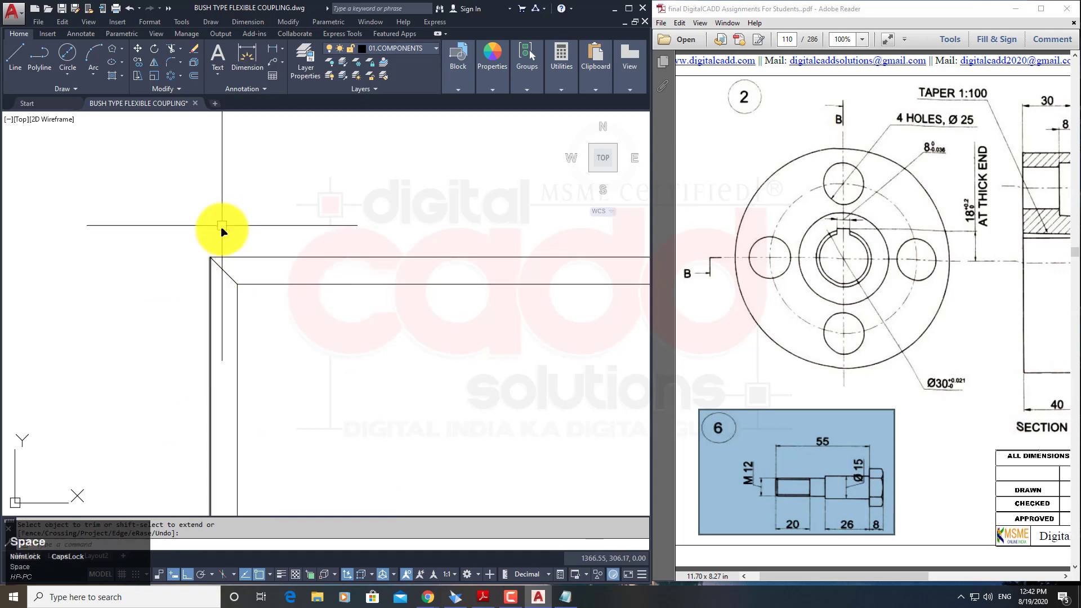
pyautogui.scroll(-3, 223, 232)
pyautogui.moveTo(410, 364); pyautogui.dragTo(291, 366, button='middle')
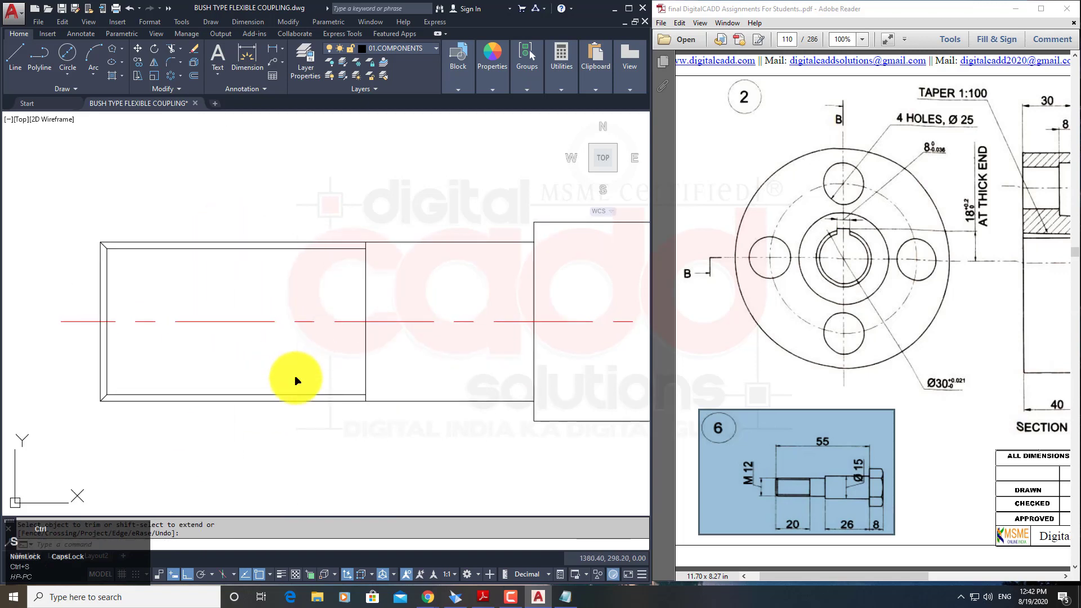
# Examine the bolt's side and end views, the head of part 6 in the reference, and the nut's curved chamfer edges.
pyautogui.scroll(-4, 217, 302)
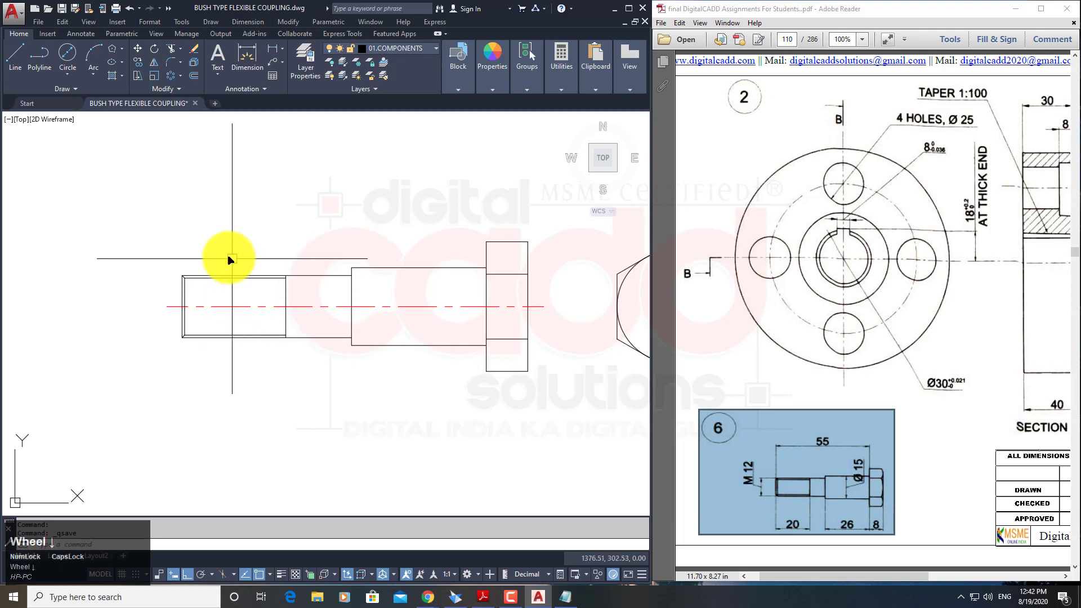
pyautogui.scroll(2, 190, 223)
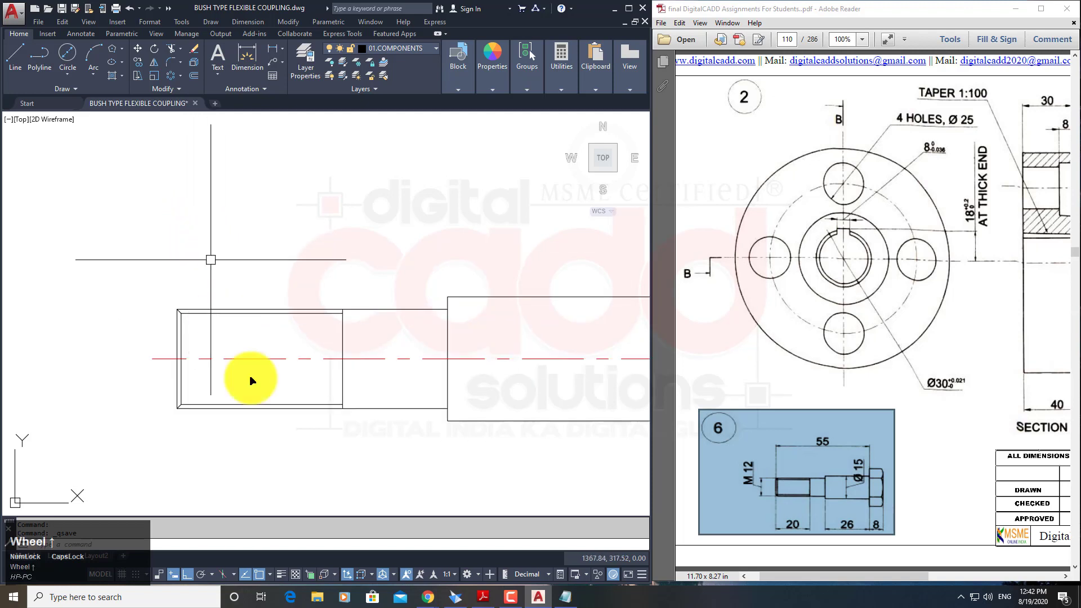
pyautogui.scroll(-2, 282, 364)
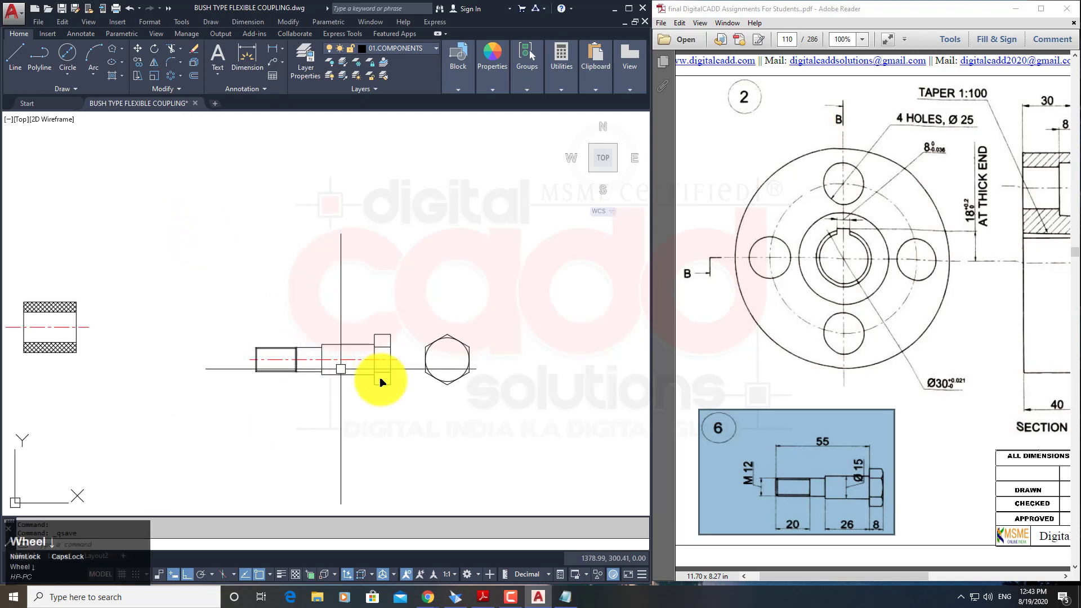
pyautogui.moveTo(379, 379); pyautogui.dragTo(321, 369, button='middle')
pyautogui.scroll(3, 309, 331)
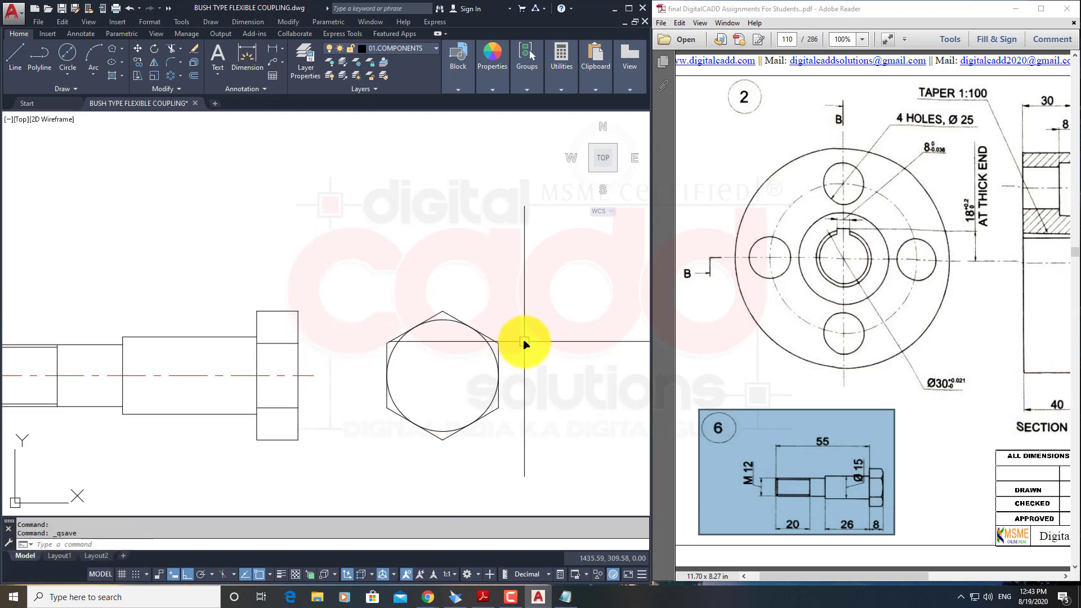
pyautogui.keyDown('ctrl'); pyautogui.scroll(1, 874, 521); pyautogui.keyUp('ctrl')
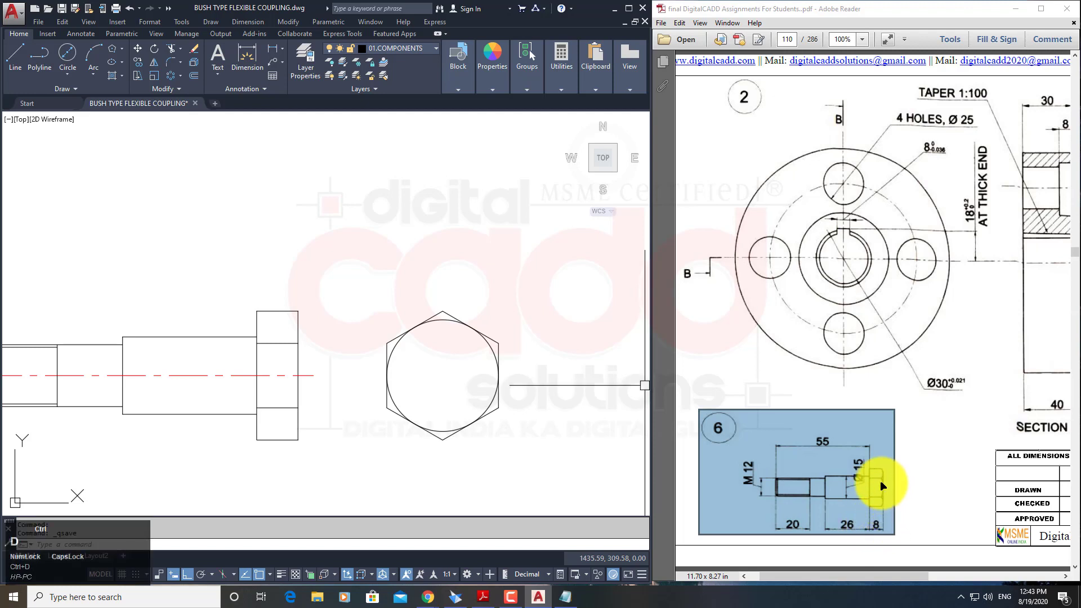
pyautogui.moveTo(856, 454); pyautogui.dragTo(886, 503)
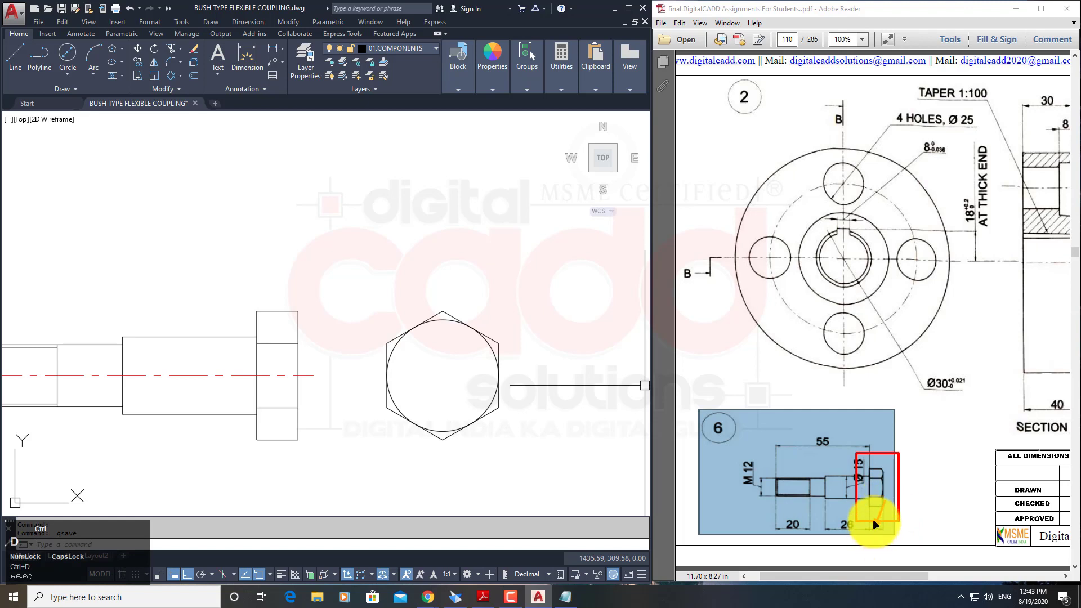
pyautogui.rightClick(399, 266)
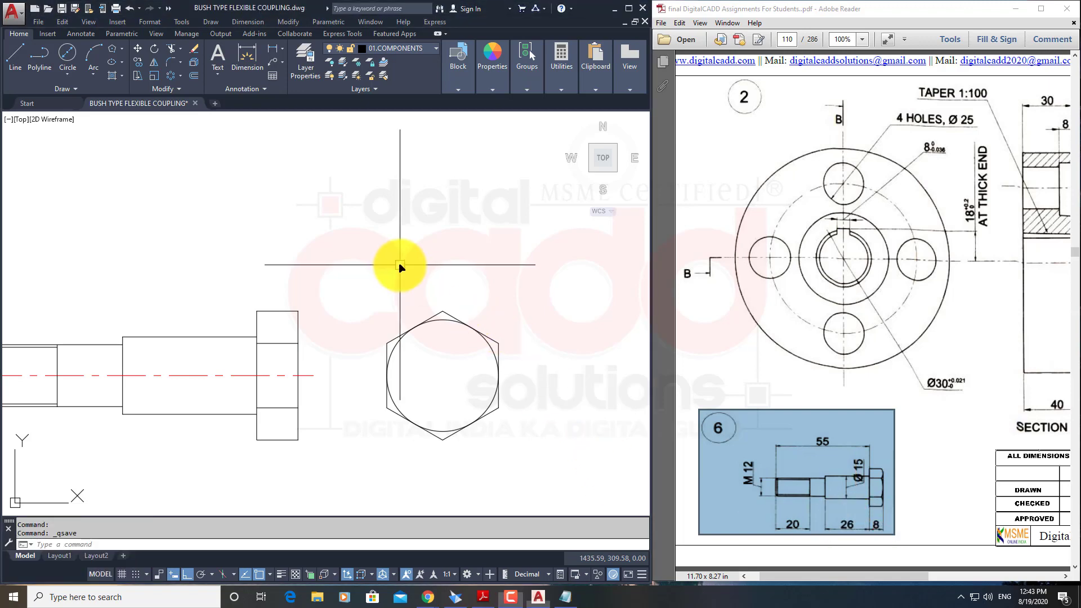
pyautogui.scroll(-4, 420, 280)
pyautogui.moveTo(422, 282); pyautogui.dragTo(481, 476, button='middle')
pyautogui.scroll(-6, 374, 307)
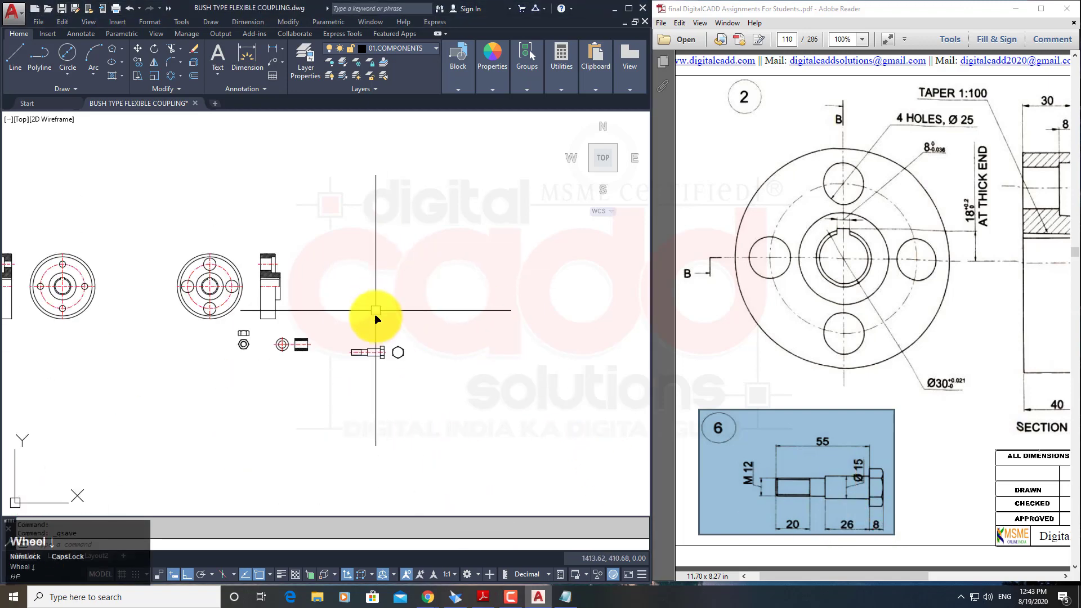
pyautogui.scroll(10, 241, 350)
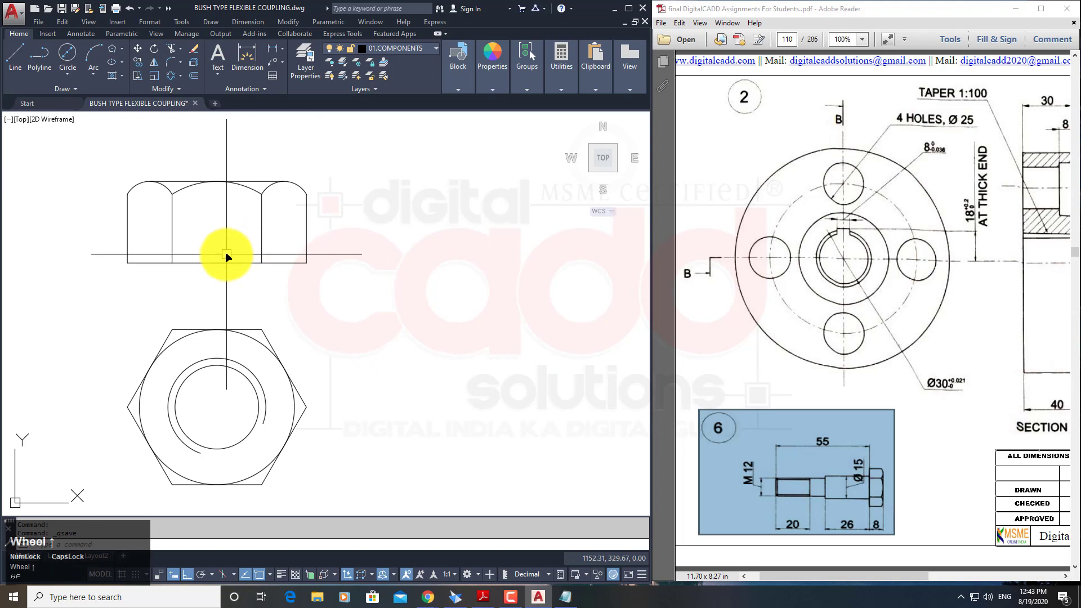
pyautogui.scroll(-7, 226, 256)
pyautogui.moveTo(415, 357); pyautogui.dragTo(152, 404, button='middle')
pyautogui.moveTo(506, 439); pyautogui.dragTo(371, 477, button='middle')
pyautogui.scroll(4, 310, 458)
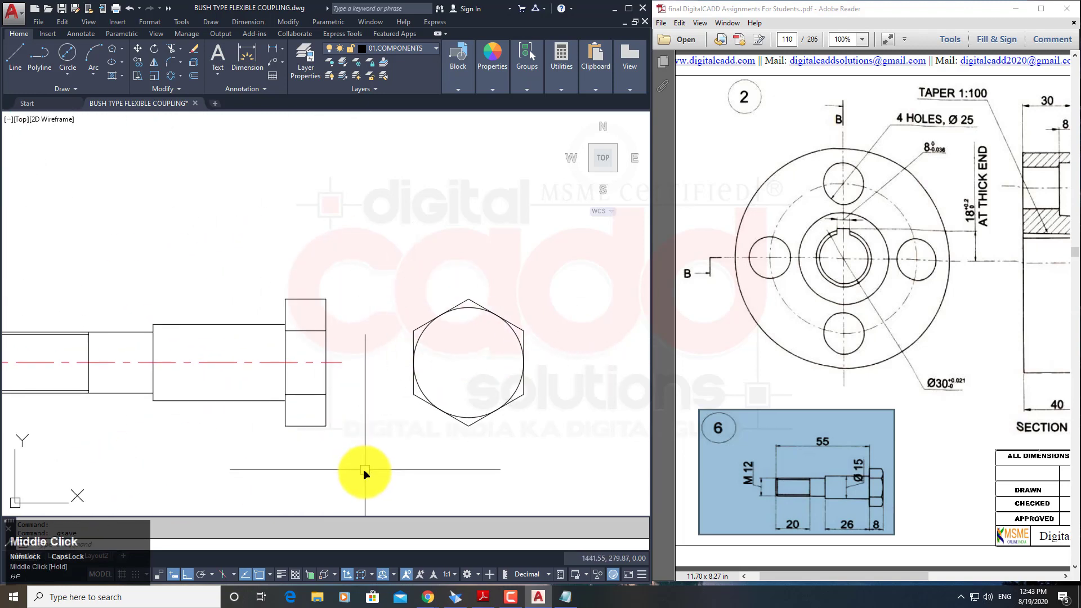
# Project two horizontal rays across the bolt head from the points where the circle touches the hexagon's upper-left and lower-left sides.
pyautogui.write('RAY')
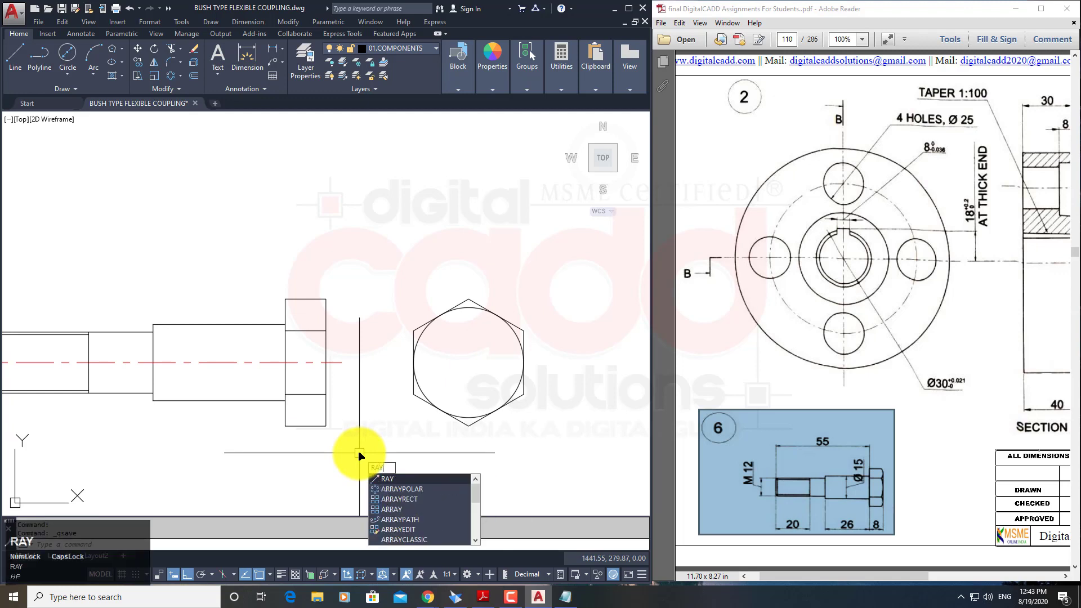
pyautogui.press('space')
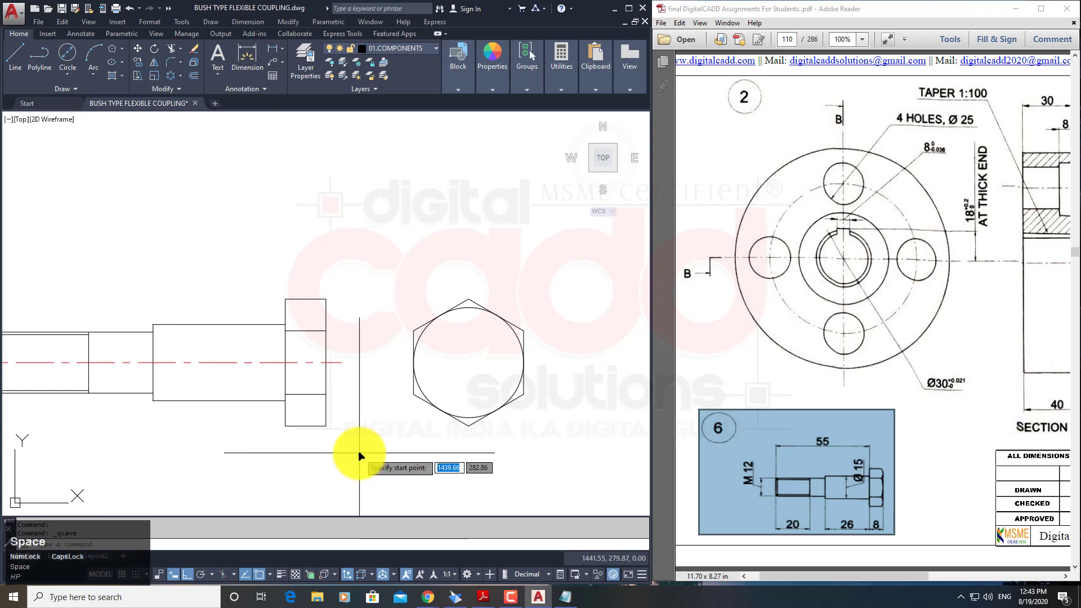
pyautogui.click(367, 317)
pyautogui.press('space')
pyautogui.press('space')
pyautogui.click(442, 411)
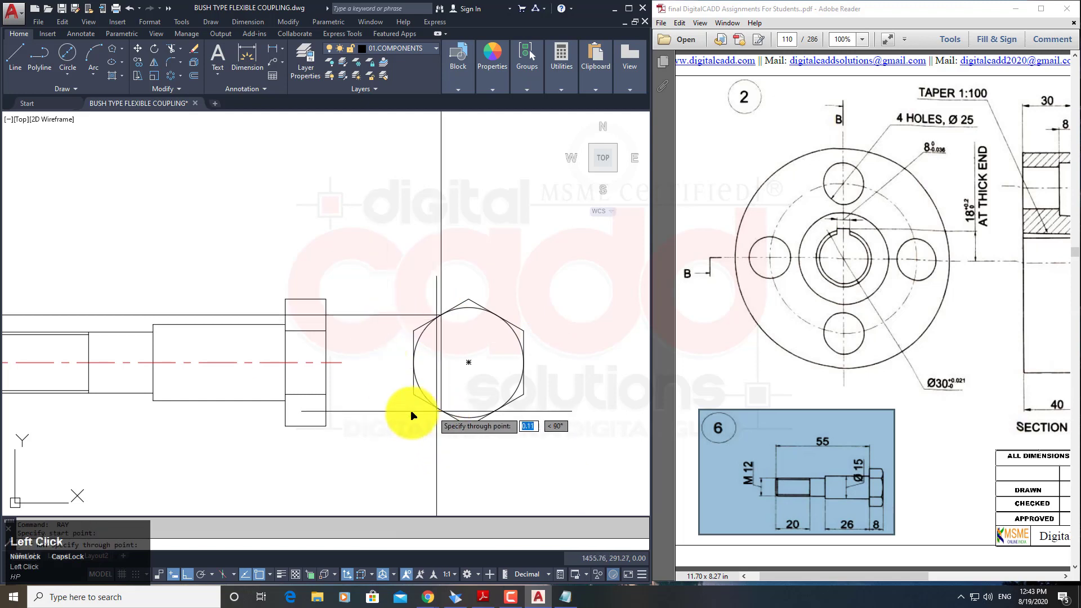
pyautogui.click(410, 415)
pyautogui.press('space')
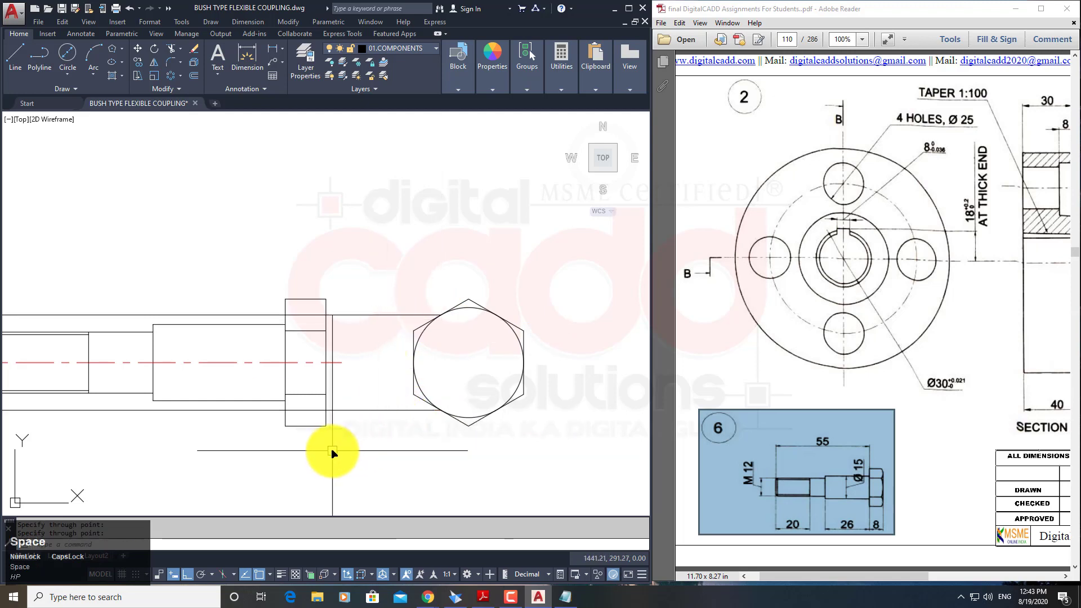
# Draw a short vertical line downward from where the lower ray meets the bolt head's right edge.
pyautogui.scroll(2, 330, 448)
pyautogui.moveTo(331, 451)
pyautogui.mouseDown(button='middle')
pyautogui.moveTo(362, 465)
pyautogui.moveTo(1, 96)
pyautogui.mouseUp(button='middle')
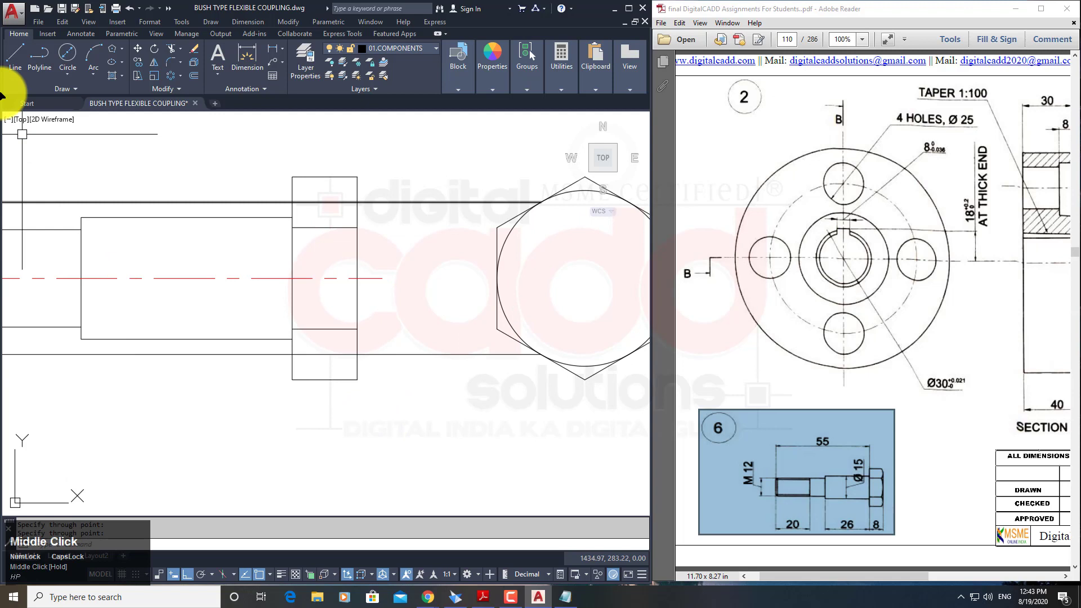
pyautogui.click(17, 60)
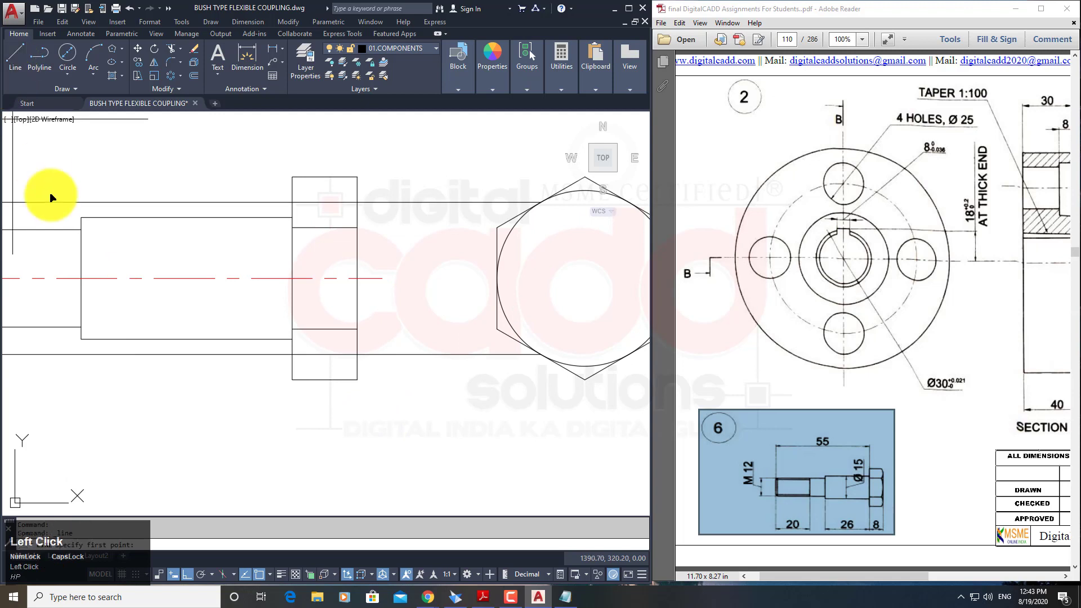
pyautogui.click(358, 356)
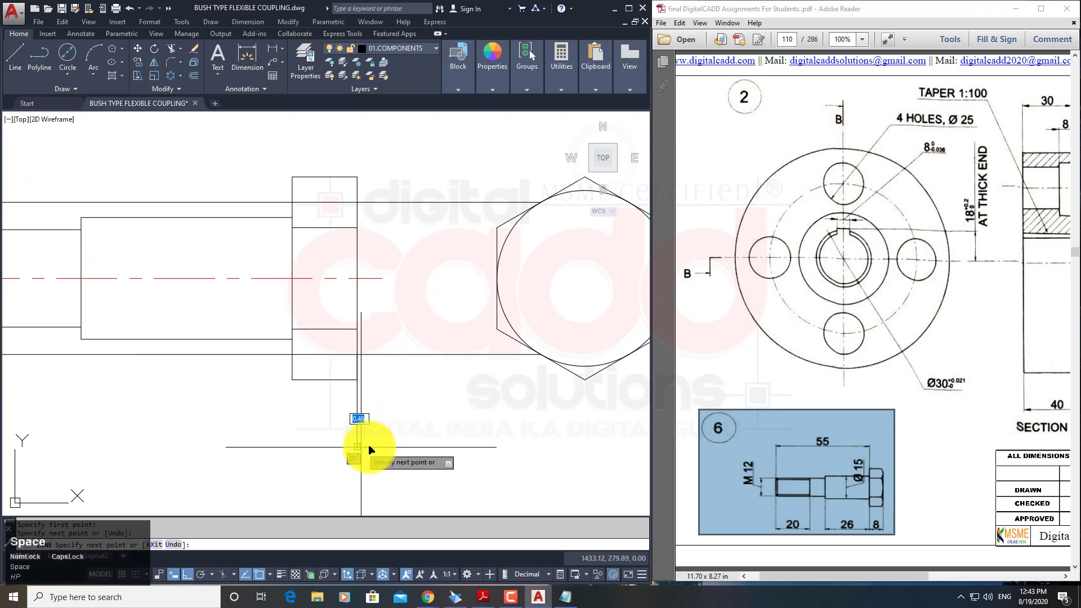
pyautogui.press('space')
# Rotate the short vertical line by -30 degrees about its upper end on the lower ray.
pyautogui.click(383, 433)
pyautogui.click(313, 470)
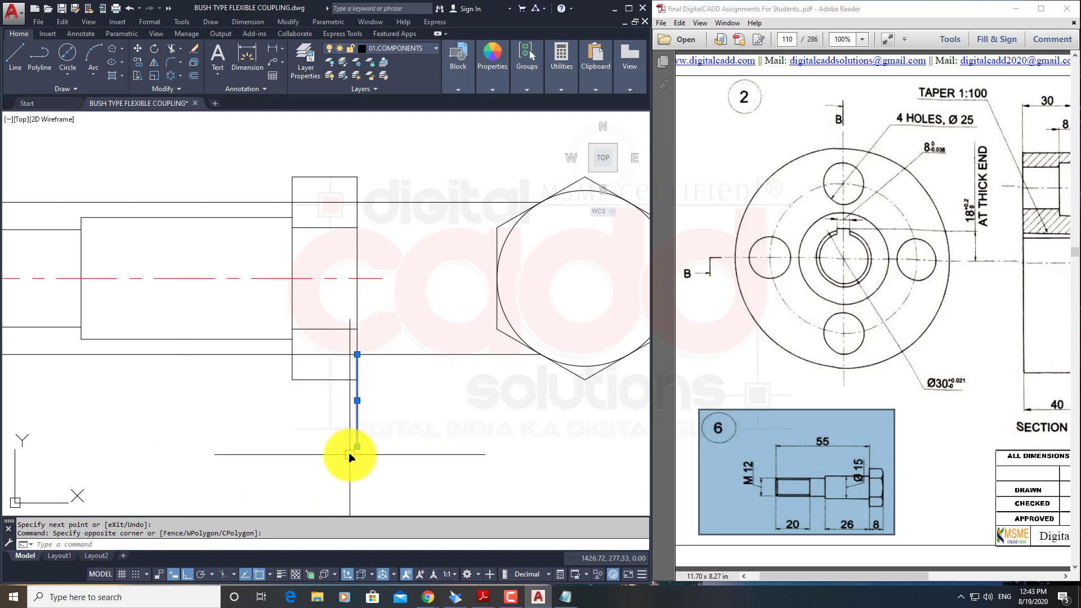
pyautogui.click(152, 50)
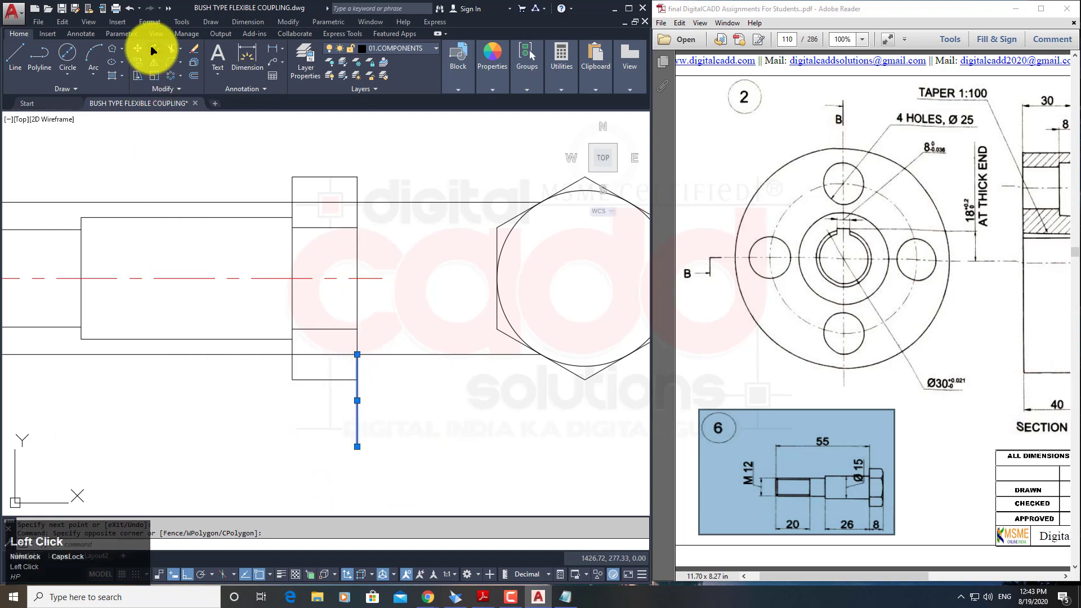
pyautogui.click(363, 355)
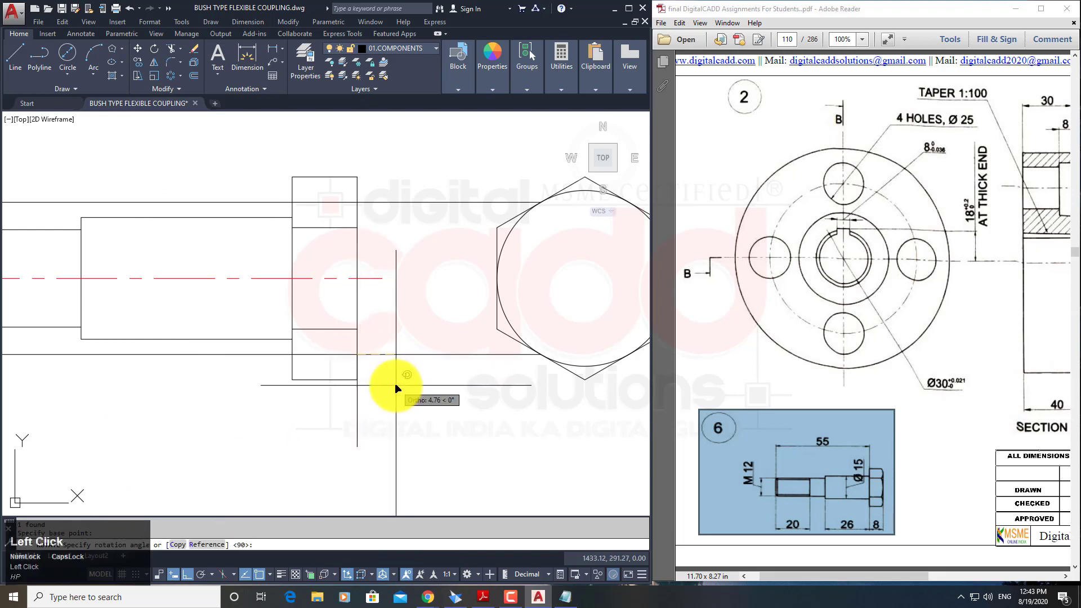
pyautogui.press('Return')
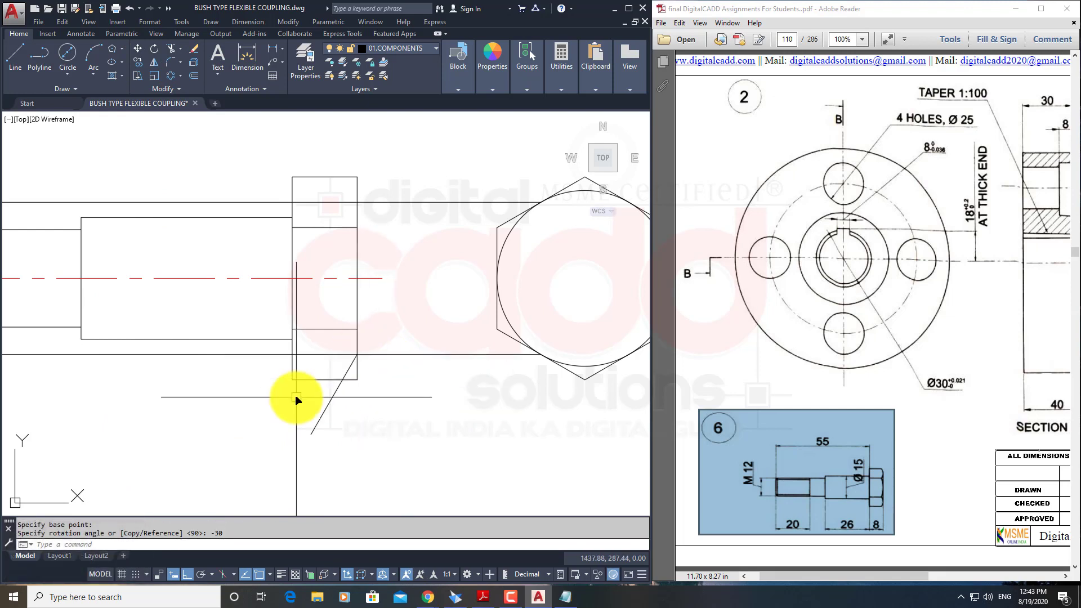
# Draw a vertical line from where the slanted line crosses the bolt head's lower edge up to the head's upper edge.
pyautogui.write('l')
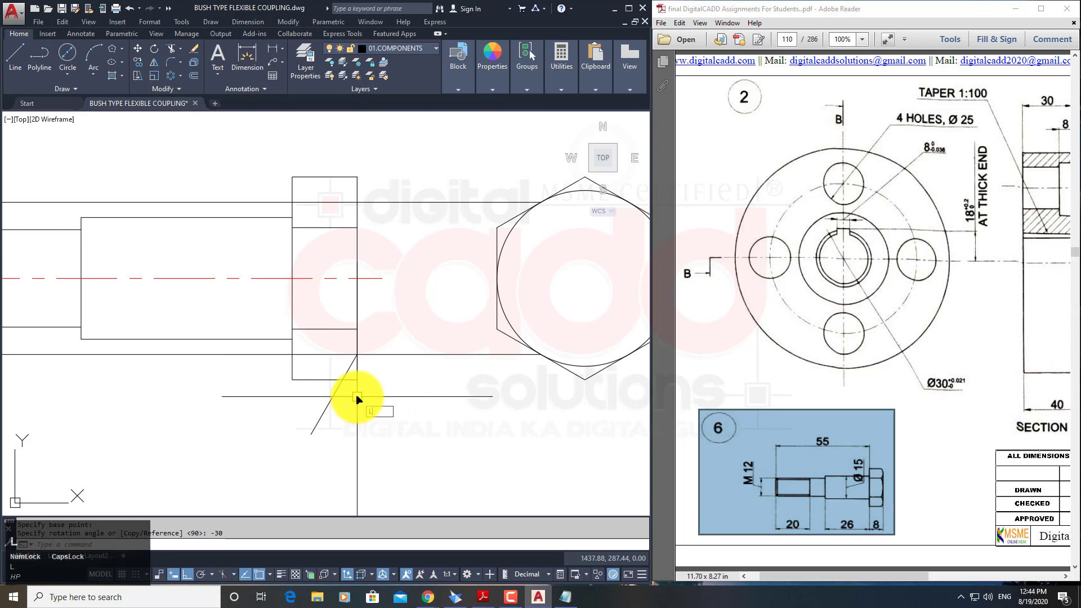
pyautogui.click(344, 380)
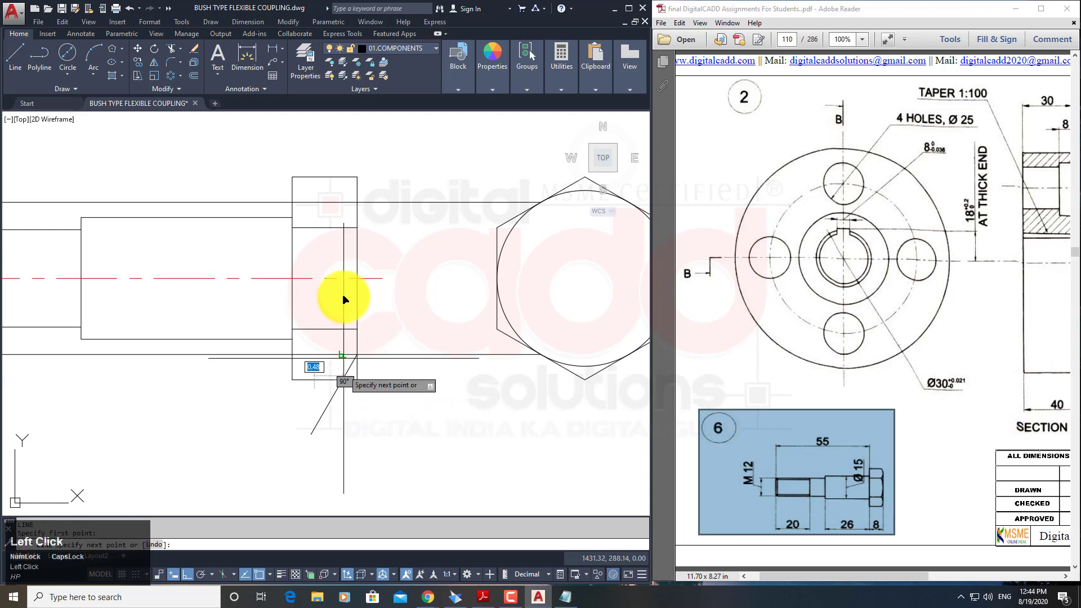
pyautogui.click(341, 179)
pyautogui.moveTo(370, 282); pyautogui.dragTo(312, 341, button='middle')
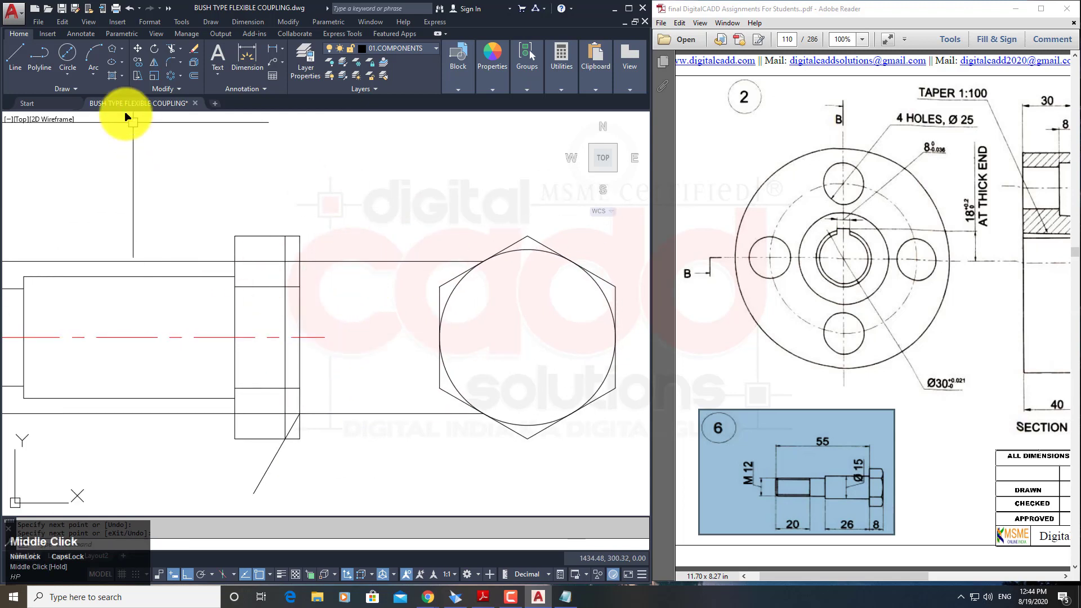
# Draw three 3-point arcs down the bolt head's chamfer line, one bulging to the head's end face on each visible flat.
pyautogui.click(96, 77)
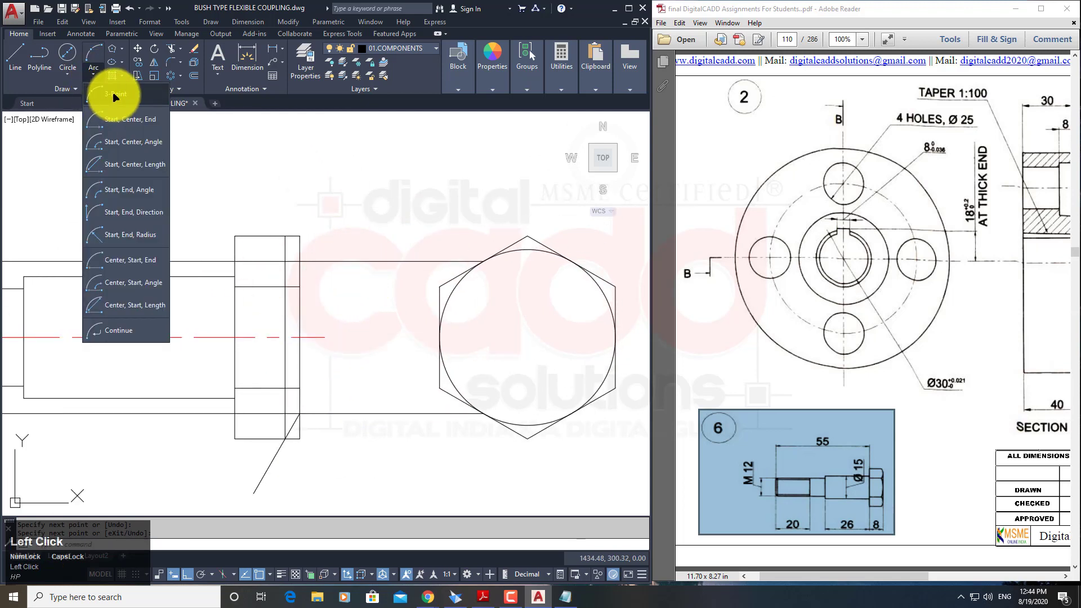
pyautogui.click(115, 97)
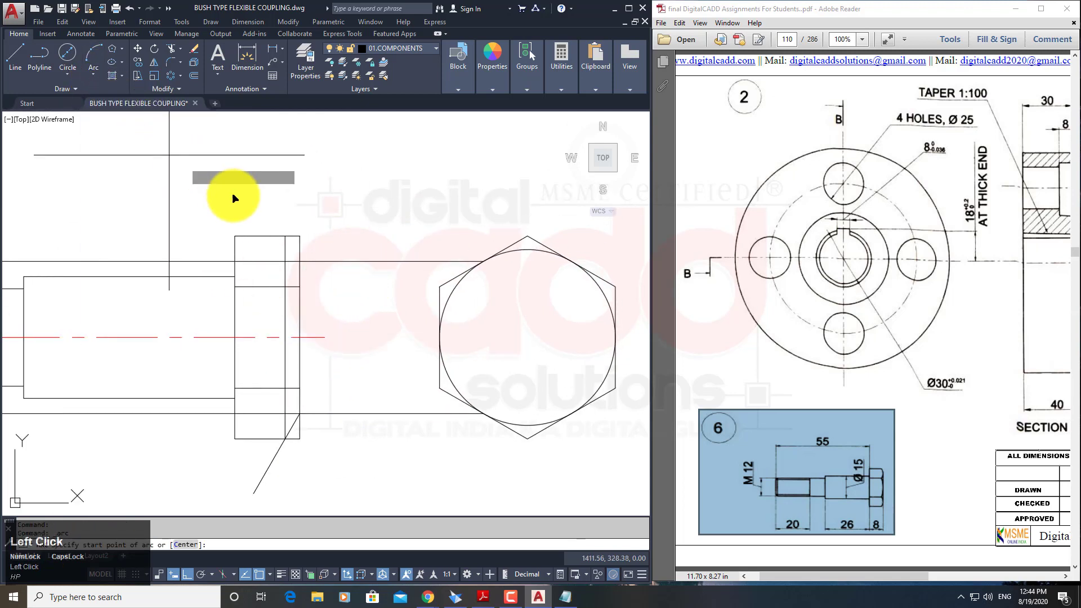
pyautogui.click(286, 236)
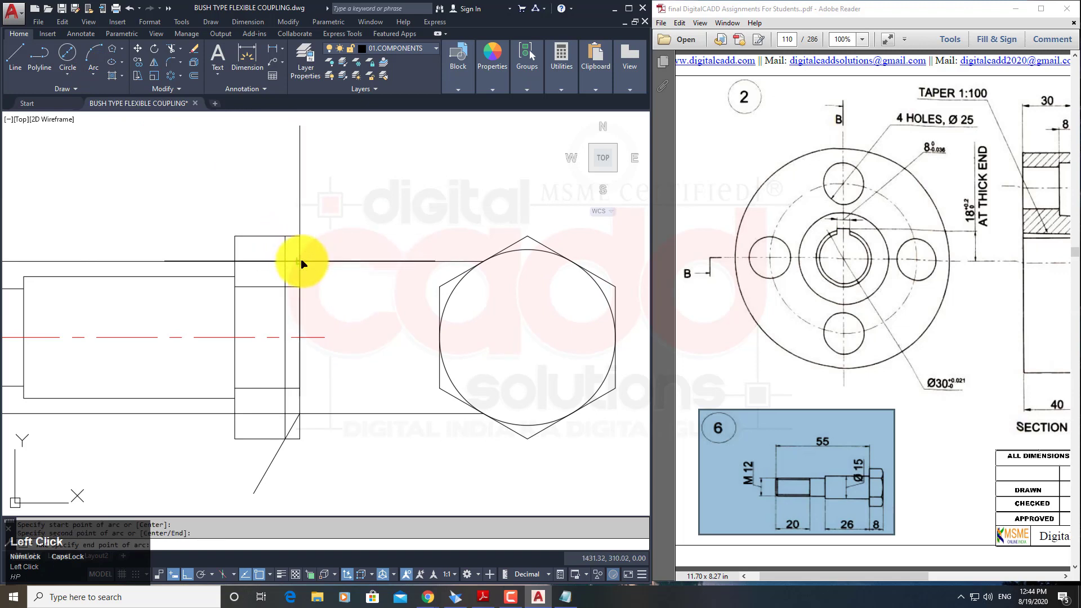
pyautogui.click(286, 288)
pyautogui.press('space')
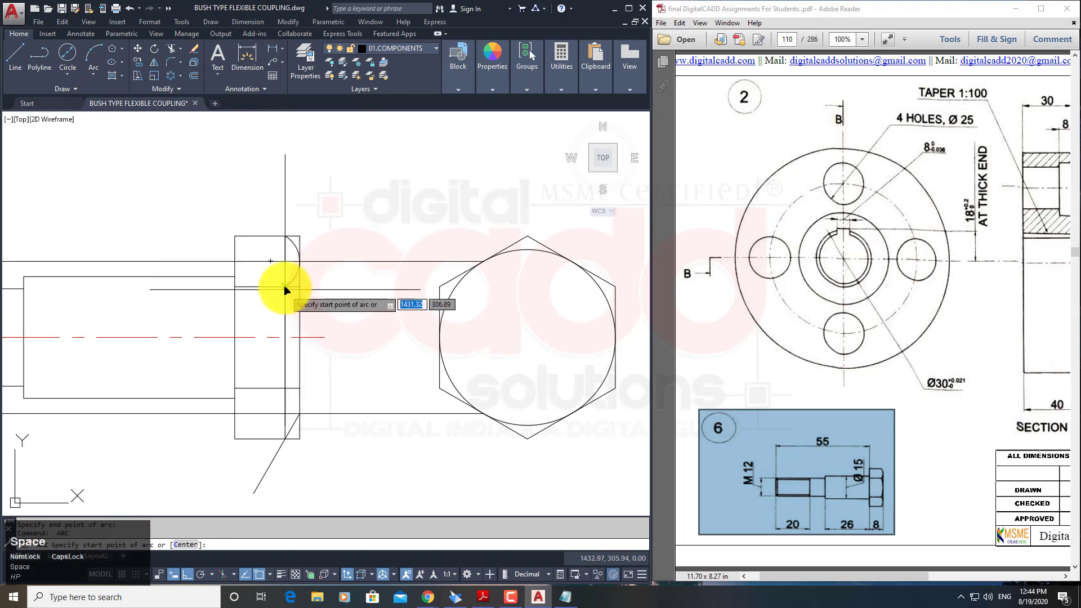
pyautogui.click(286, 288)
pyautogui.click(303, 340)
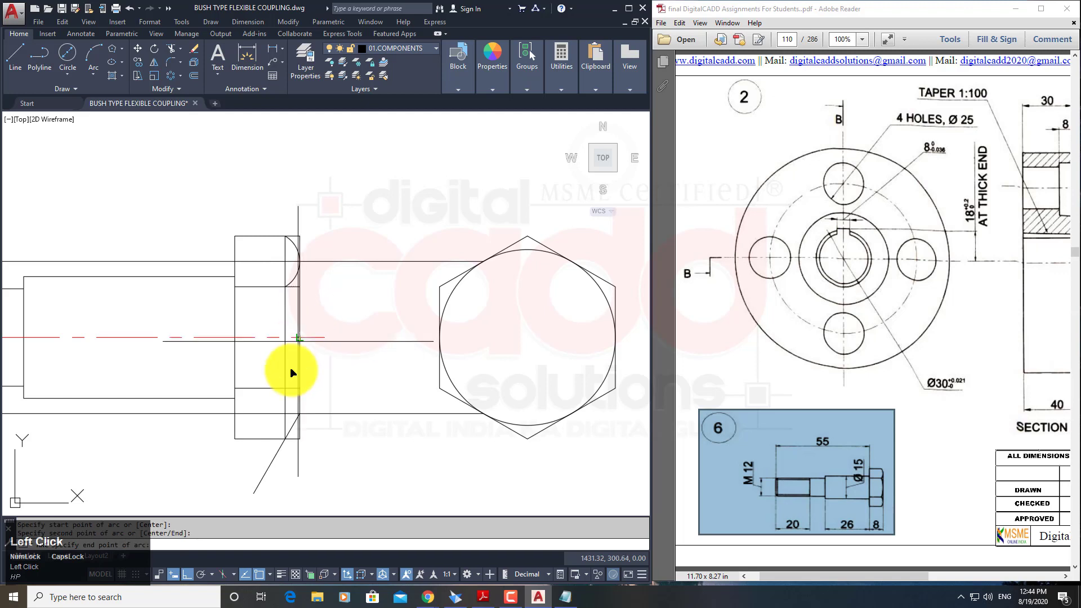
pyautogui.click(286, 389)
pyautogui.press('space')
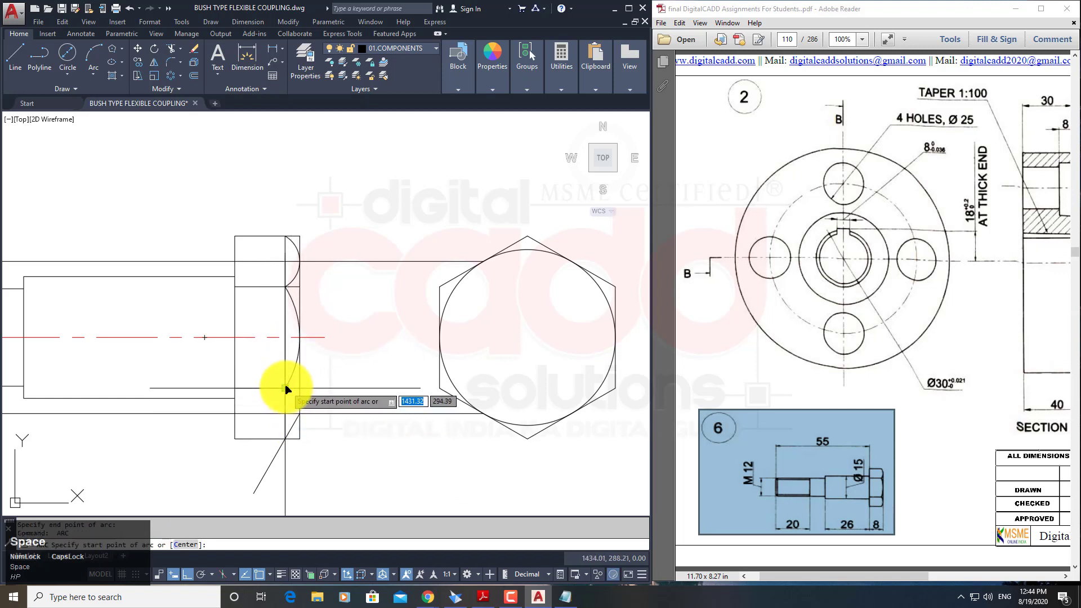
pyautogui.click(286, 388)
pyautogui.click(299, 415)
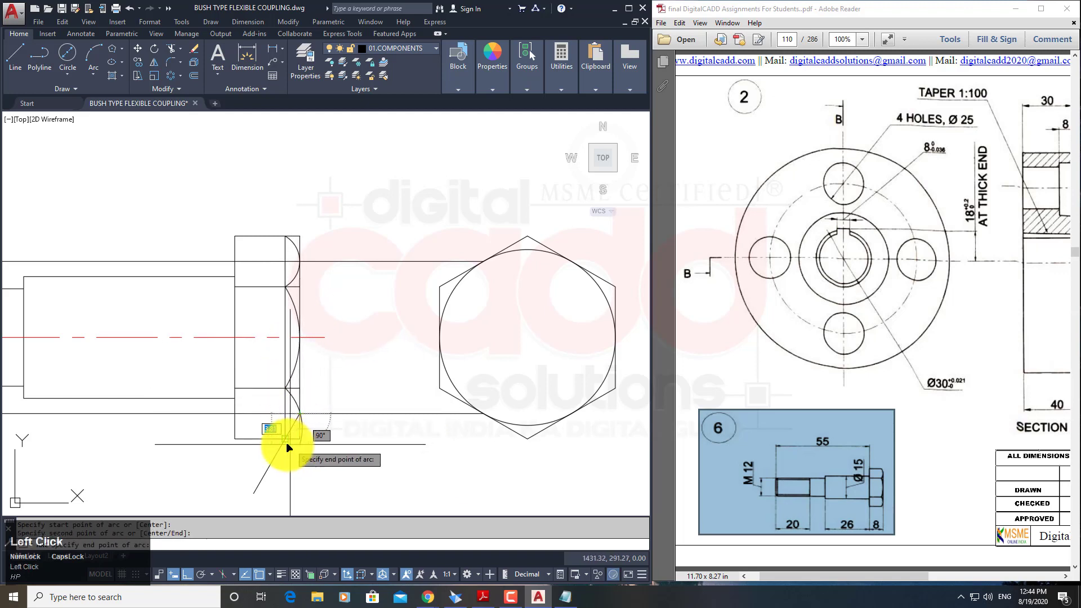
pyautogui.click(285, 439)
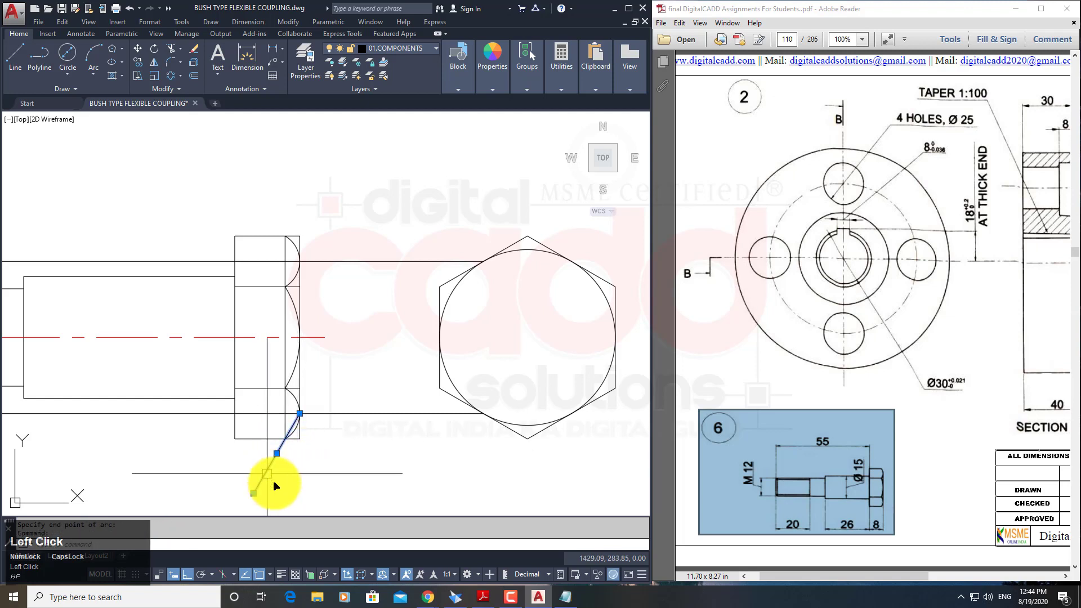
# Erase the slanted construction line, the two horizontal rays and the vertical chamfer line from the bolt head.
pyautogui.press('Delete')
pyautogui.click(397, 229)
pyautogui.click(373, 480)
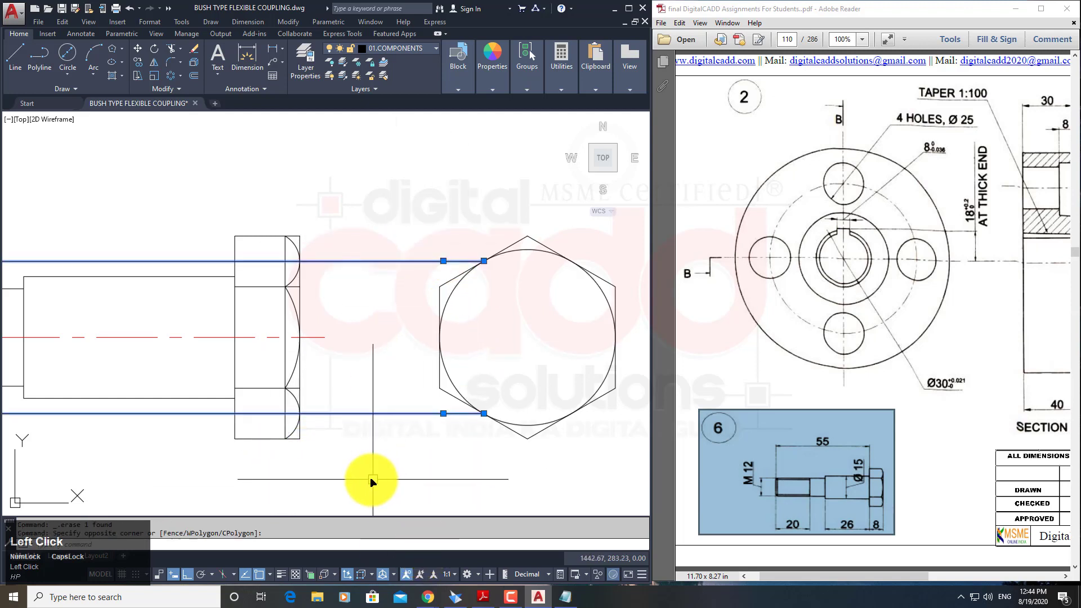
pyautogui.press('Delete')
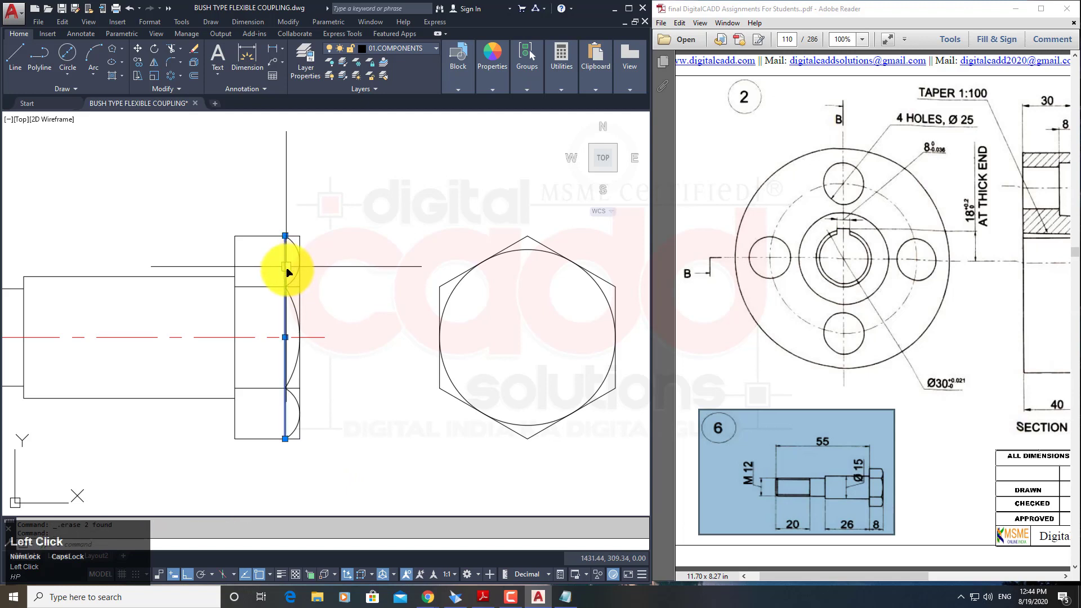
pyautogui.press('space')
# Trim the head's outline outside the arcs at its upper and lower outer corners, and save the drawing.
pyautogui.write('t')
pyautogui.press('space')
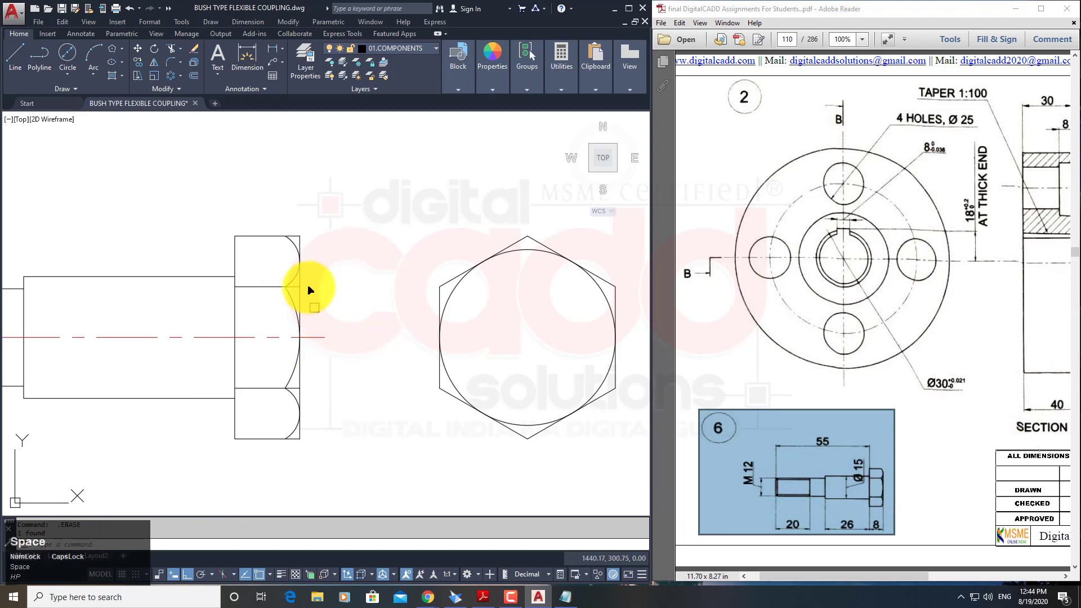
pyautogui.scroll(4, 302, 226)
pyautogui.click(315, 240)
pyautogui.click(293, 282)
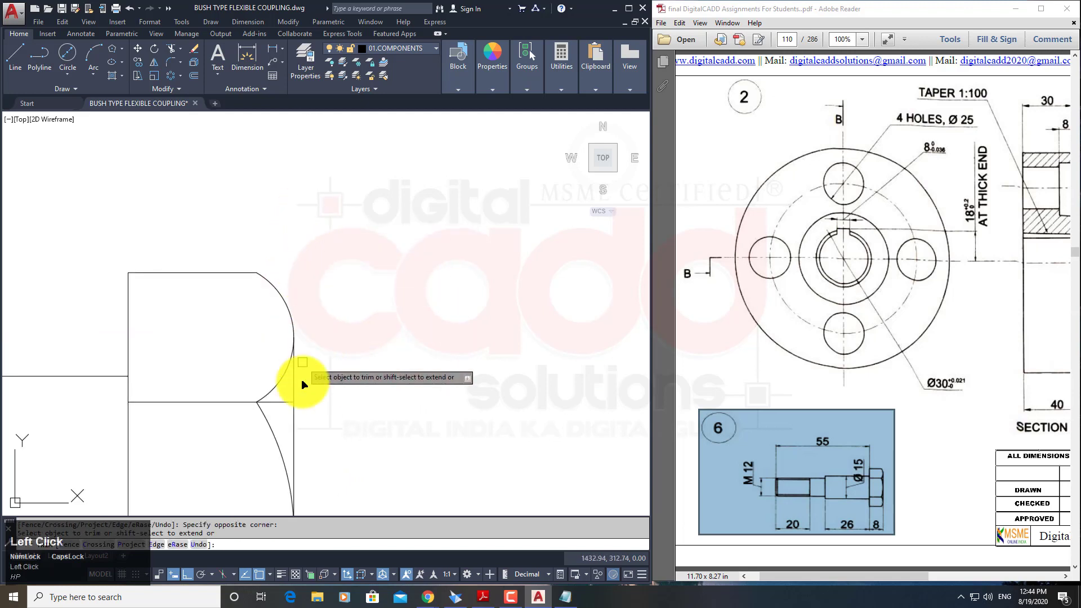
pyautogui.scroll(-3, 309, 492)
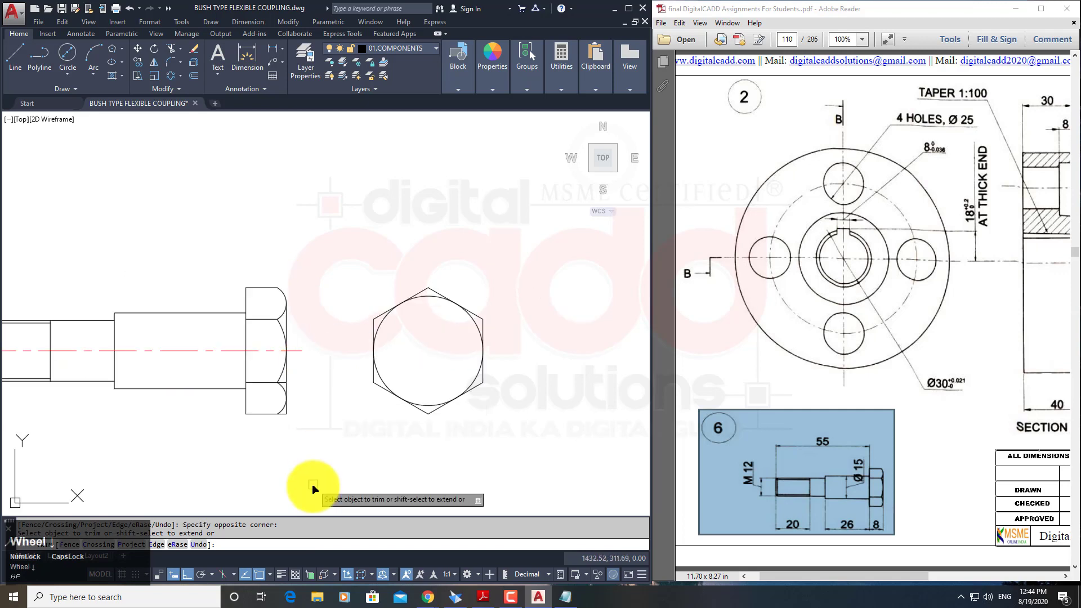
pyautogui.scroll(3, 285, 410)
pyautogui.click(284, 299)
pyautogui.click(317, 409)
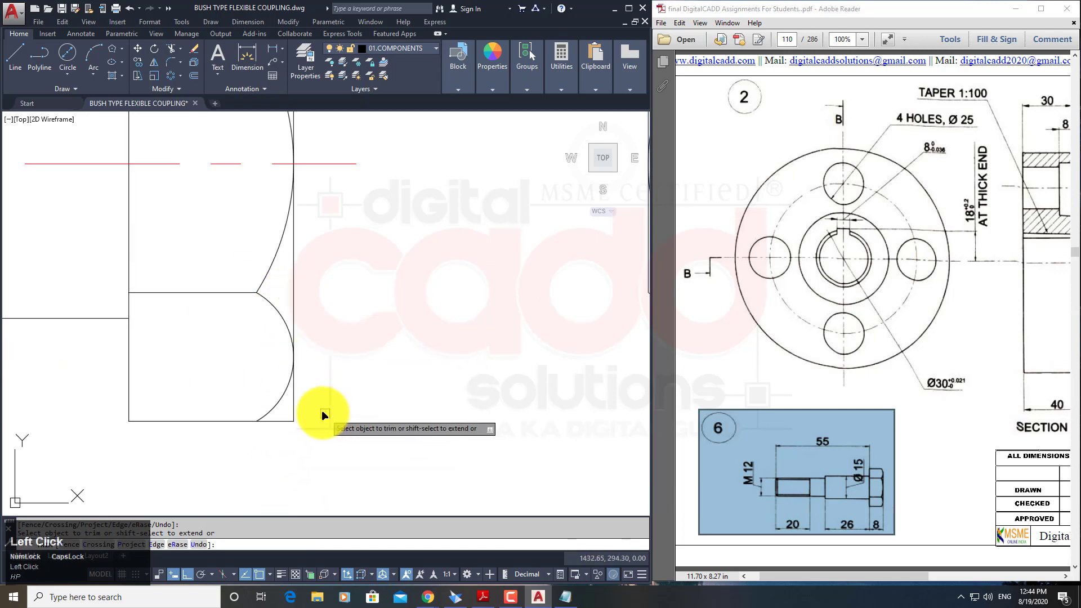
pyautogui.press('Return')
pyautogui.scroll(-3, 305, 452)
pyautogui.moveTo(317, 455); pyautogui.dragTo(411, 426, button='middle')
pyautogui.scroll(-1, 284, 385)
pyautogui.hotkey('ctrl', 's')
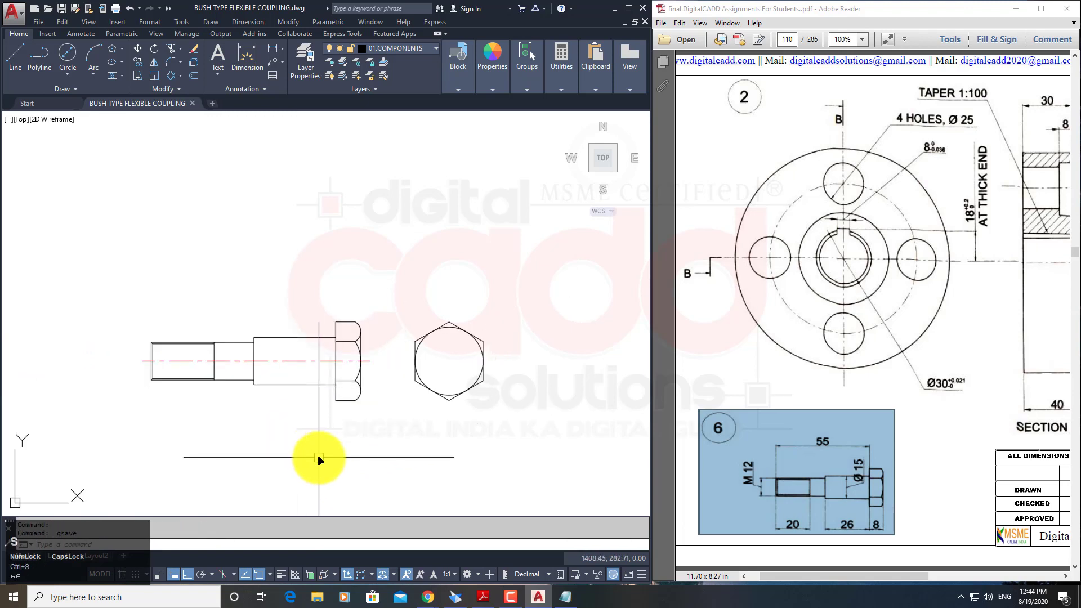
# Delete the hexagon and circle end view beside the bolt and save the drawing.
pyautogui.scroll(2, 332, 360)
pyautogui.scroll(-2, 333, 419)
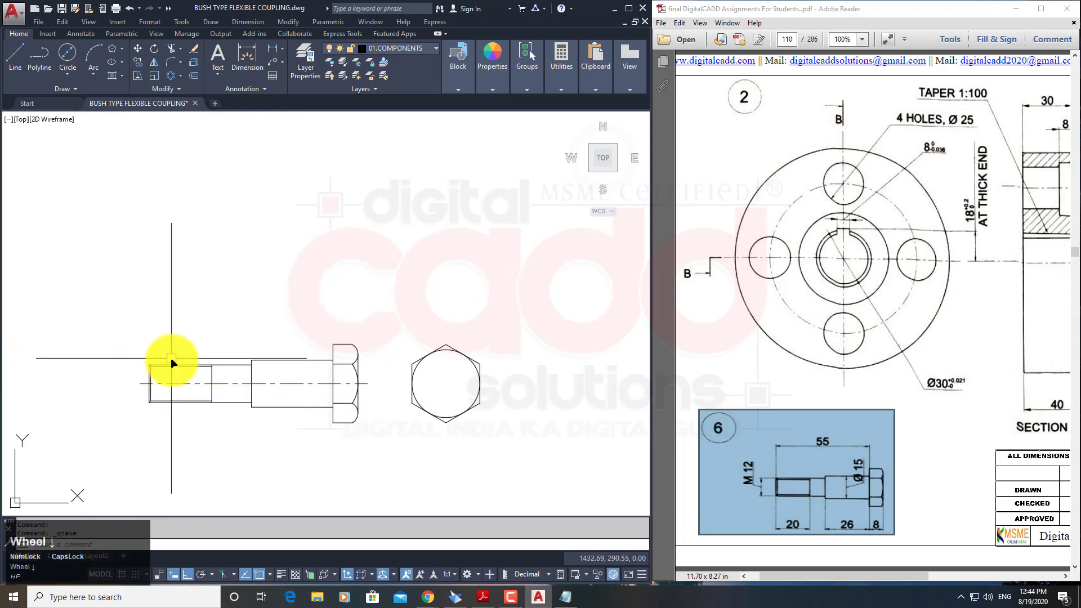
pyautogui.moveTo(330, 332); pyautogui.dragTo(276, 365, button='middle')
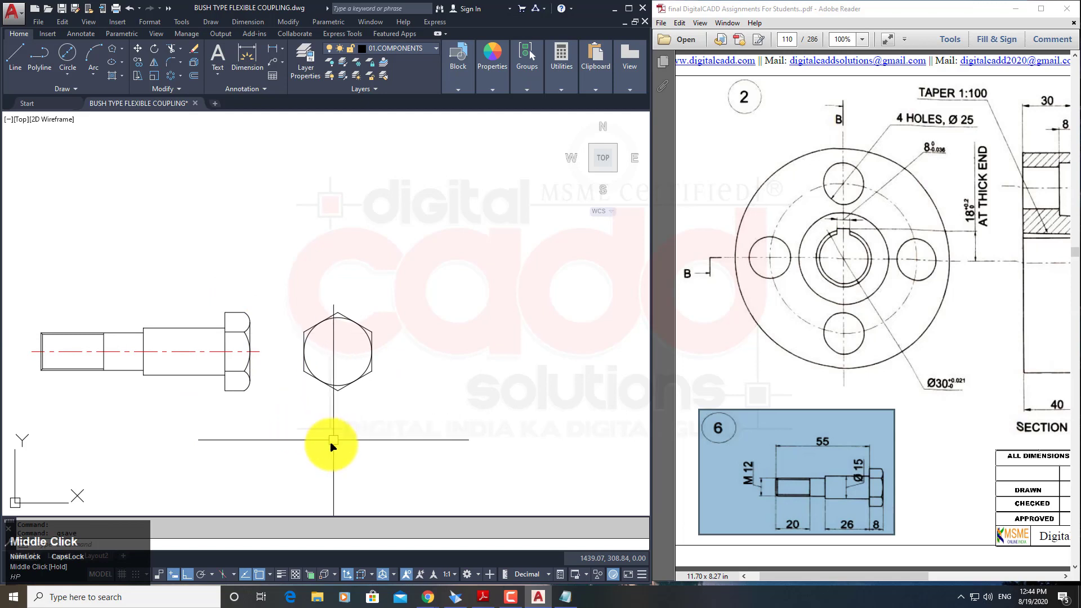
pyautogui.click(393, 286)
pyautogui.click(304, 422)
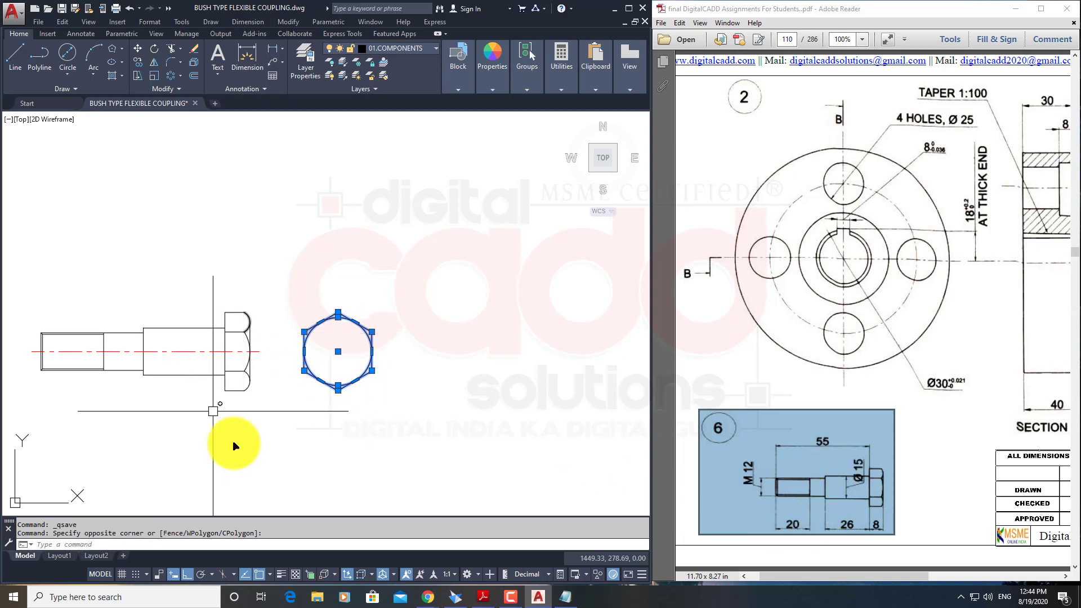
pyautogui.scroll(2, 234, 337)
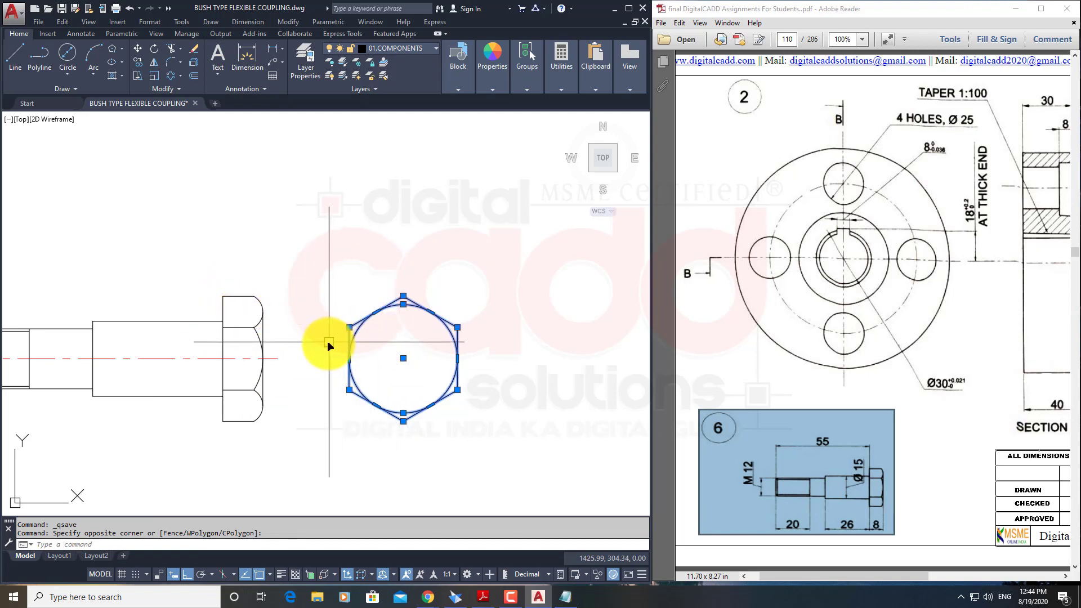
pyautogui.press('Delete')
pyautogui.scroll(-2, 327, 343)
pyautogui.scroll(-4, 321, 354)
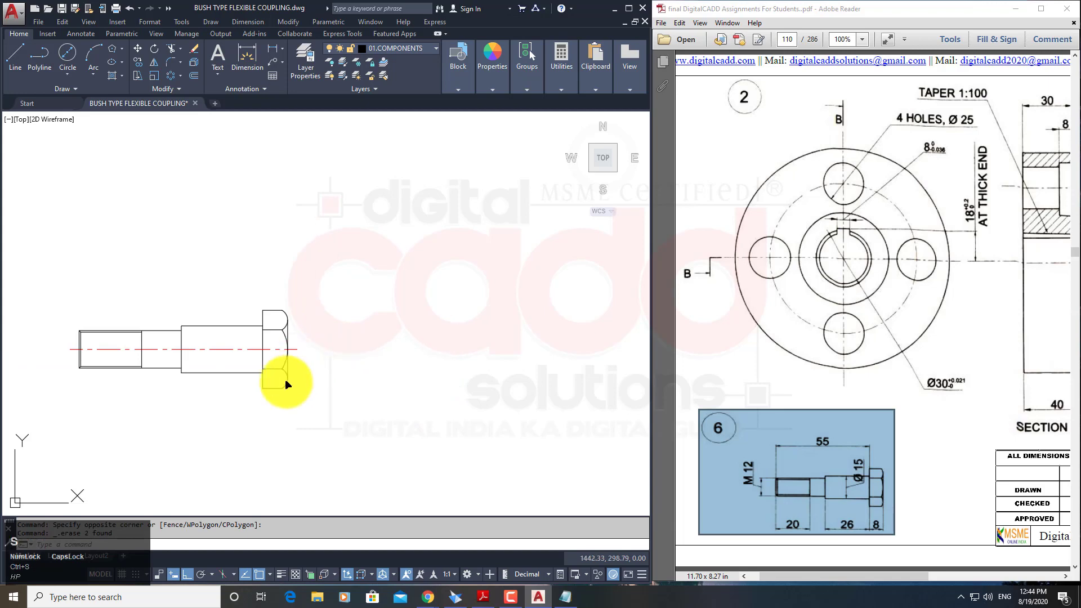
pyautogui.hotkey('ctrl', 's')
pyautogui.moveTo(300, 367); pyautogui.dragTo(356, 348, button='middle')
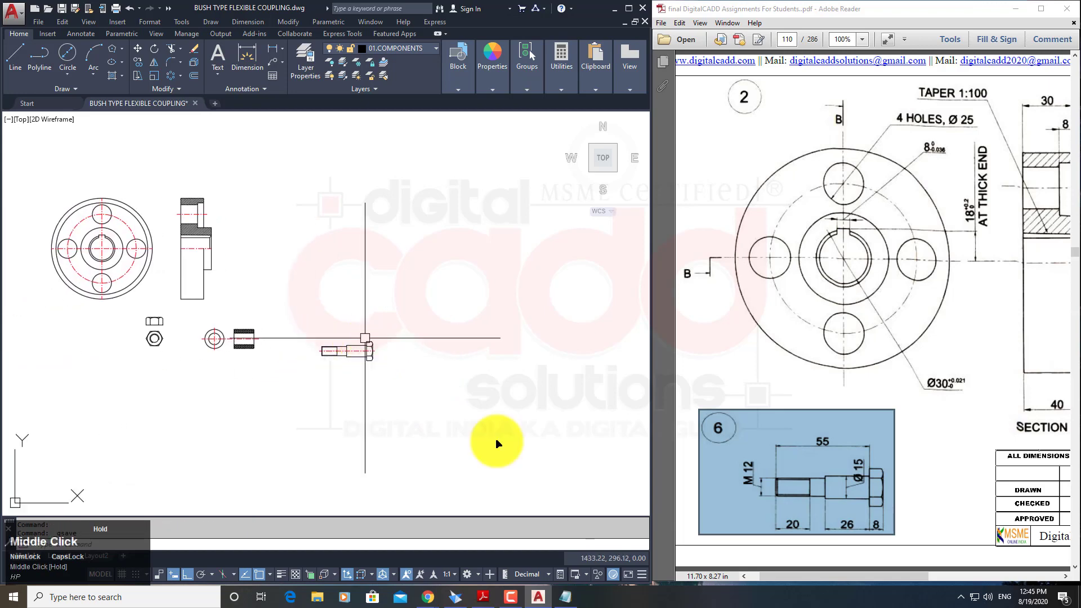
# Locate the shaft detail (part 3) on page 109 of the reference PDF and mark it with a selection rectangle.
pyautogui.scroll(10, 777, 383)
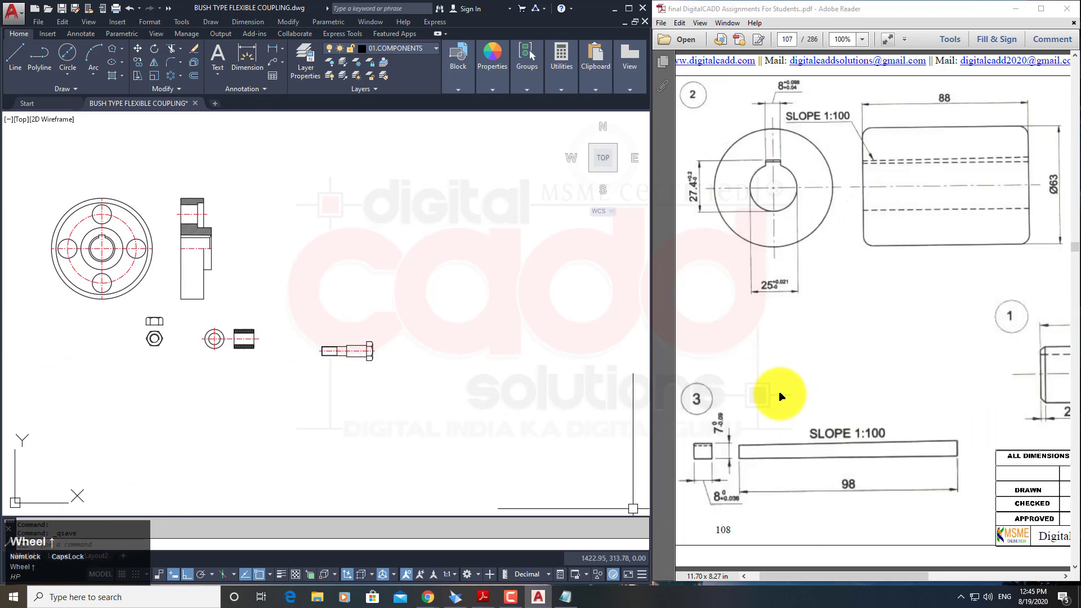
pyautogui.scroll(-7, 780, 394)
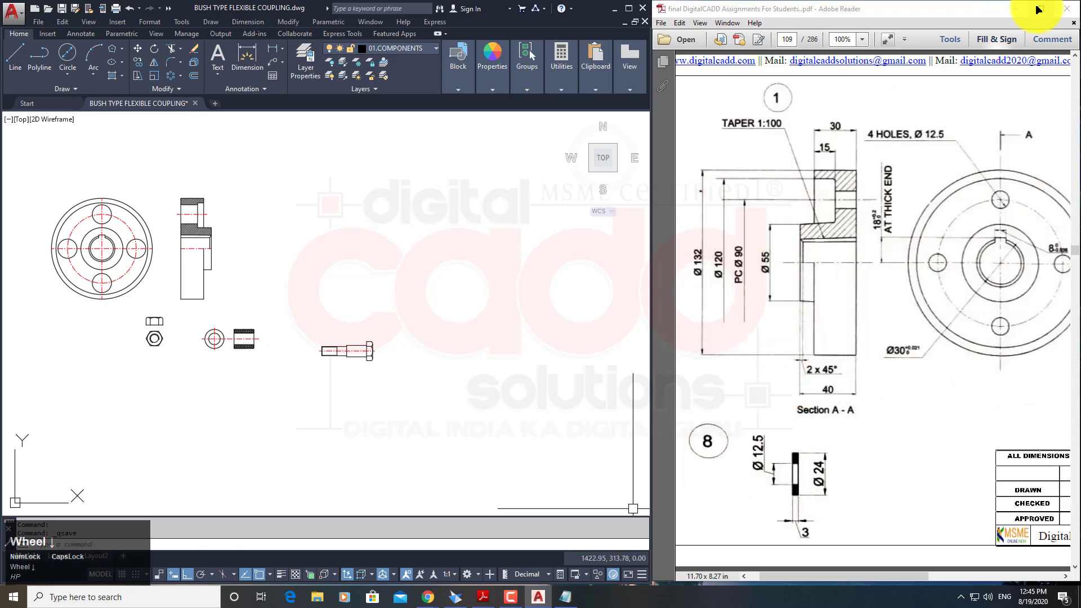
pyautogui.click(1038, 10)
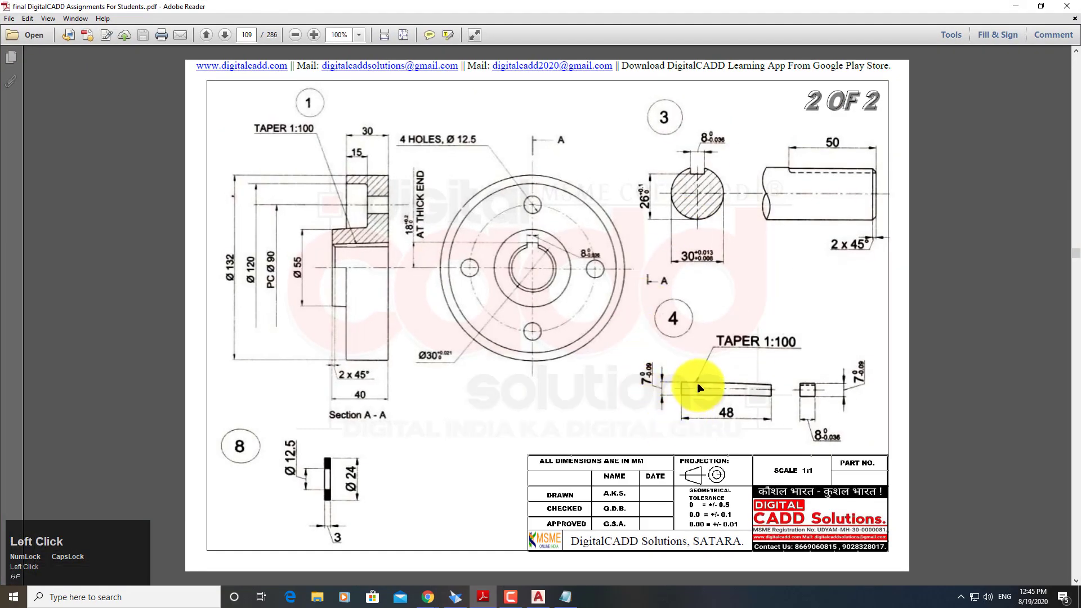
pyautogui.click(698, 389)
pyautogui.click(779, 223)
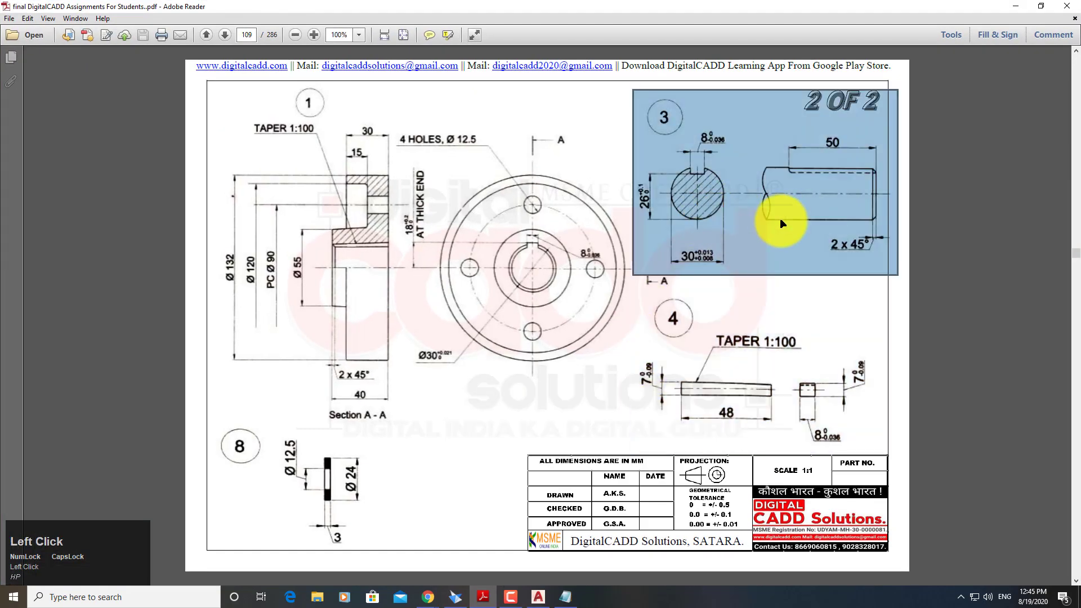
pyautogui.click(1041, 6)
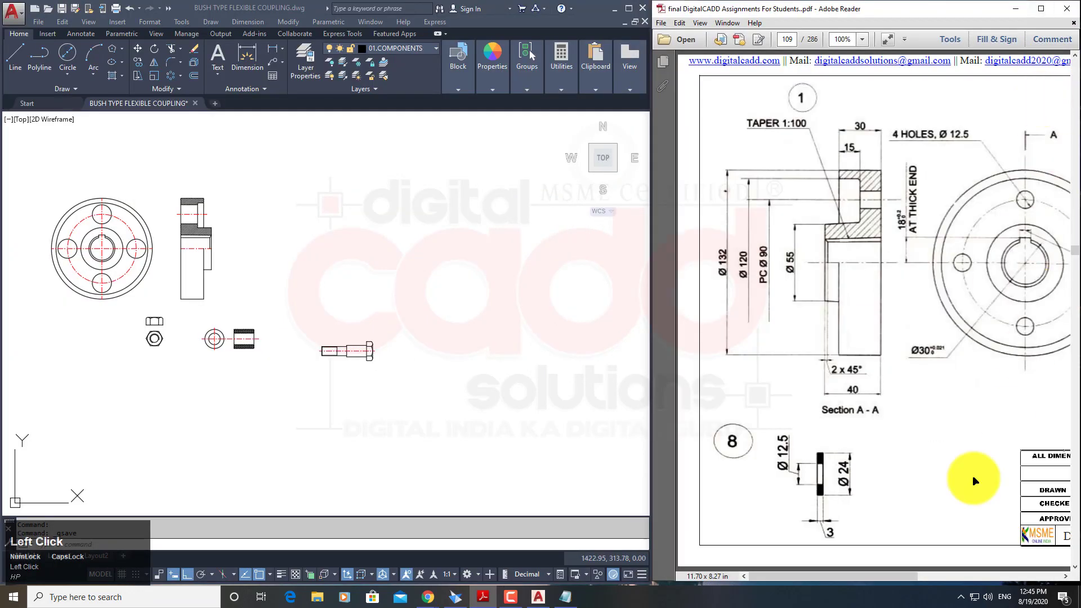
pyautogui.moveTo(888, 574); pyautogui.dragTo(1053, 574)
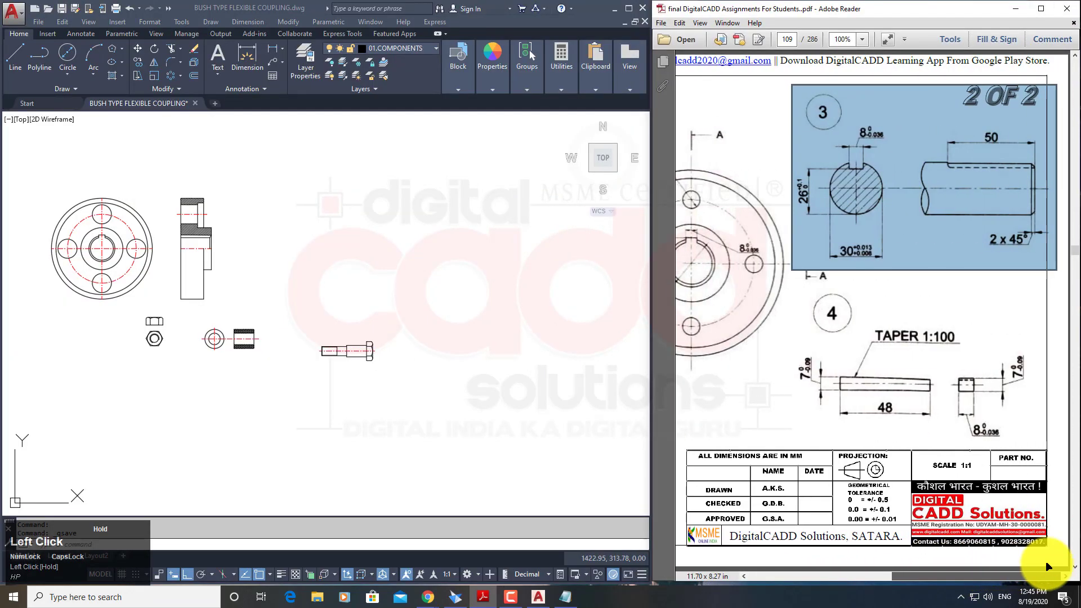
# Draw a circle of 30 mm diameter in the empty area above the bolt for the shaft's cross-section.
pyautogui.moveTo(345, 259); pyautogui.dragTo(313, 331, button='middle')
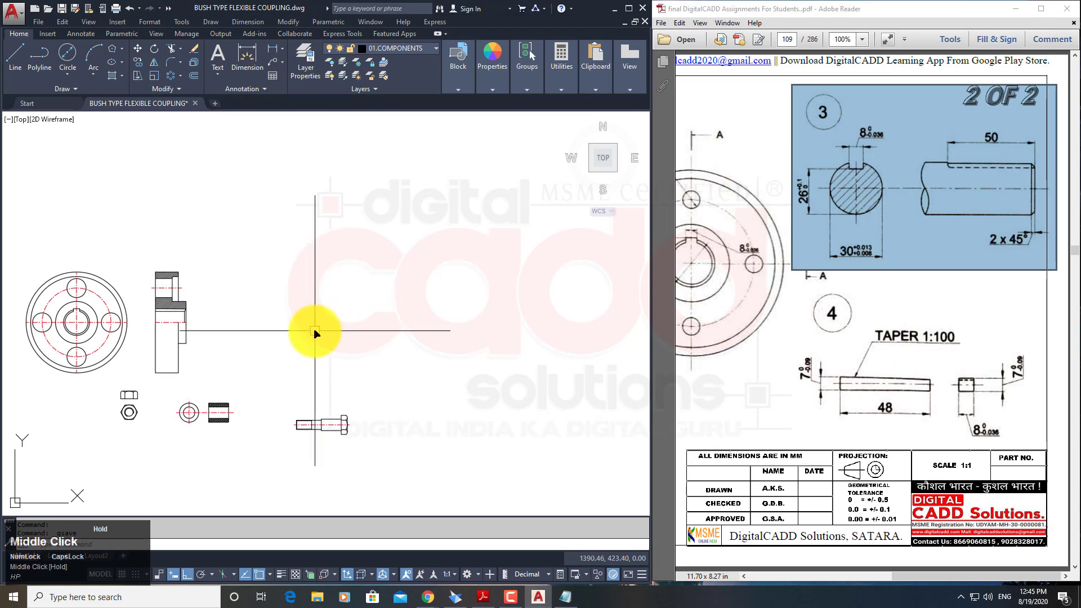
pyautogui.scroll(2, 240, 320)
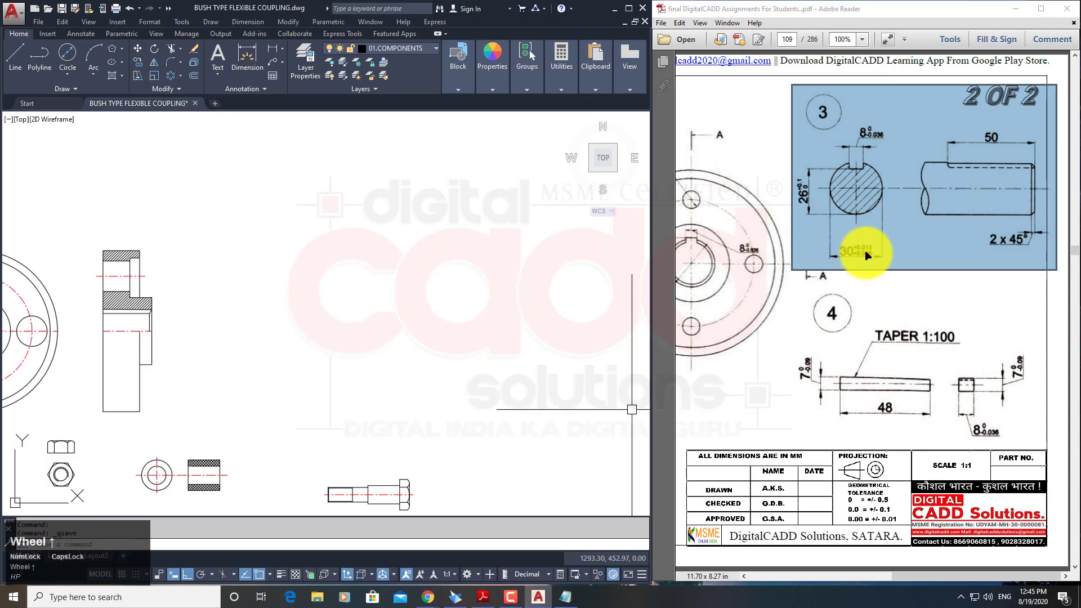
pyautogui.click(68, 73)
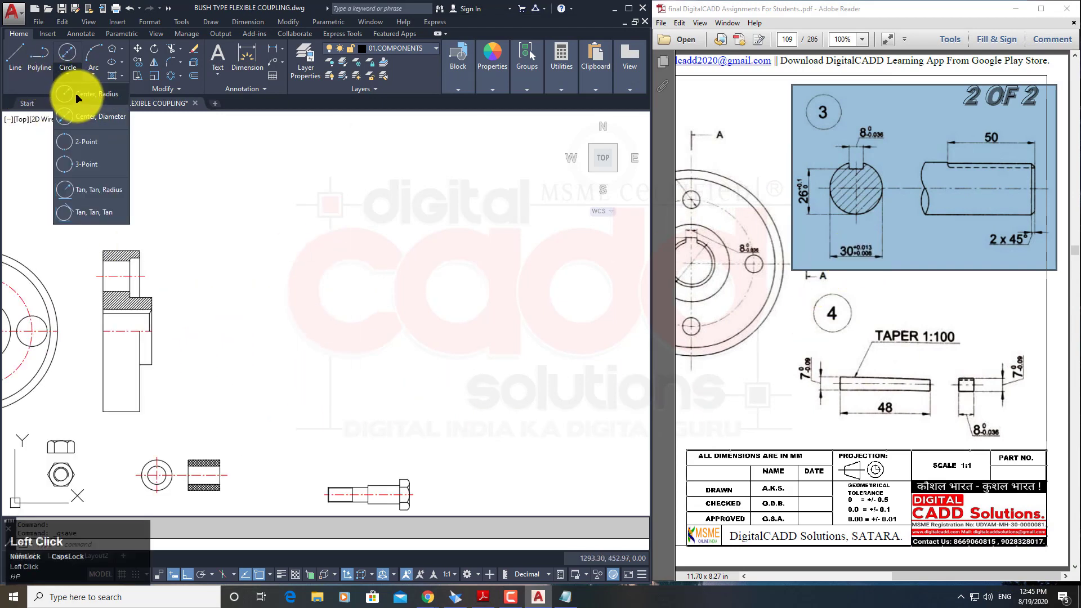
pyautogui.click(81, 117)
pyautogui.click(328, 312)
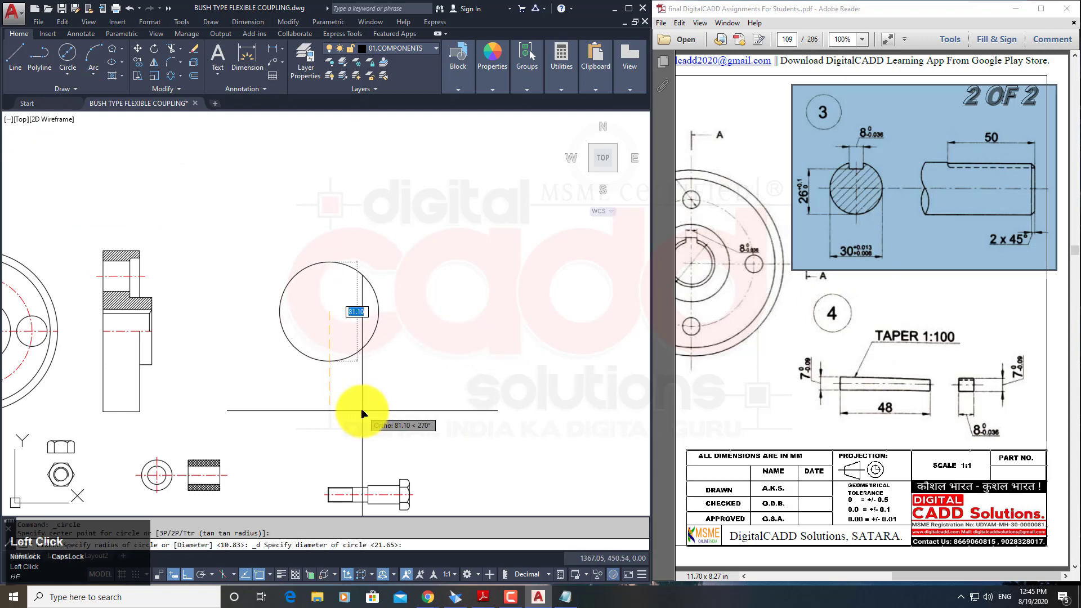
pyautogui.write('30')
pyautogui.press('Return')
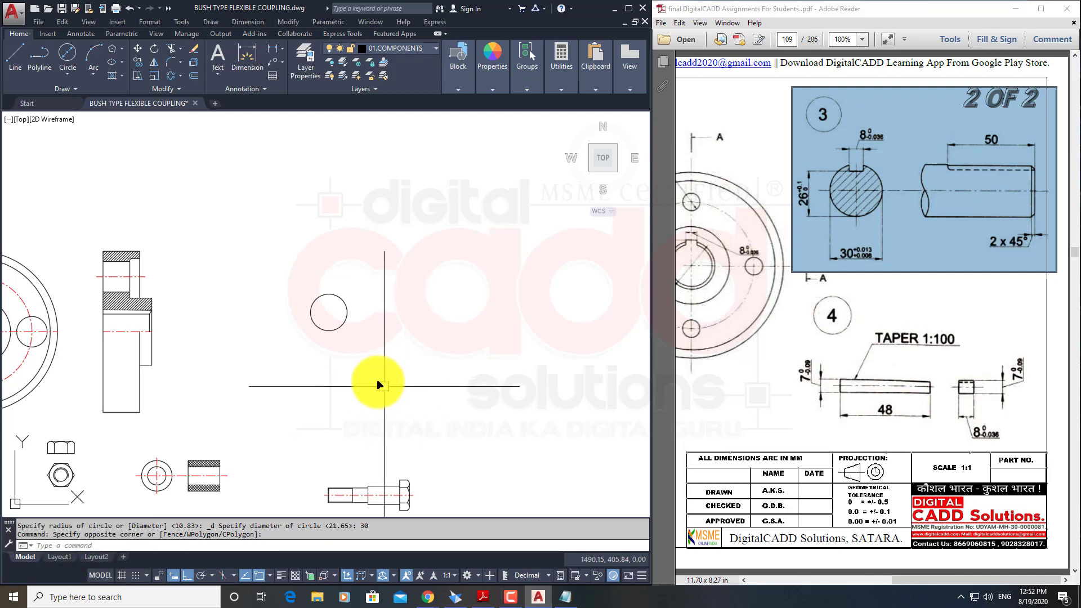
pyautogui.moveTo(374, 379); pyautogui.dragTo(434, 399, button='middle')
pyautogui.scroll(2, 415, 331)
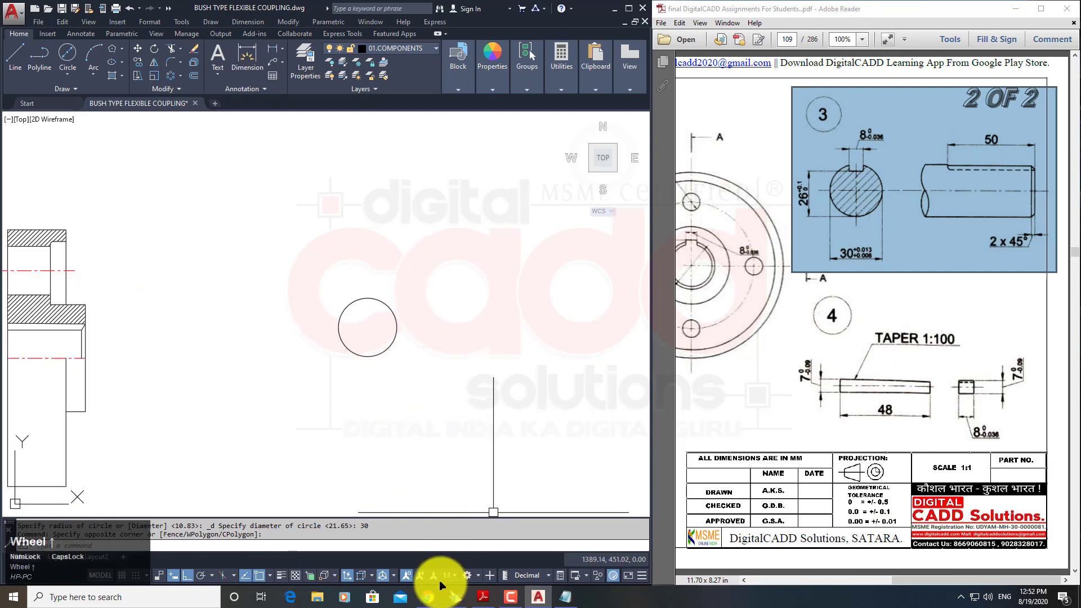
pyautogui.click(429, 594)
pyautogui.click(454, 531)
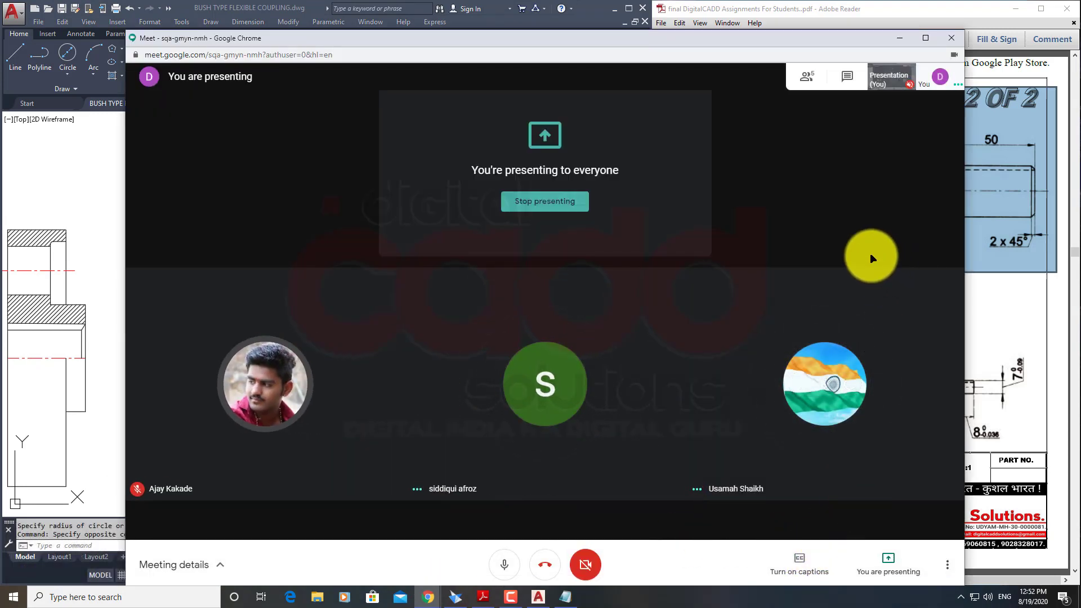
pyautogui.click(900, 38)
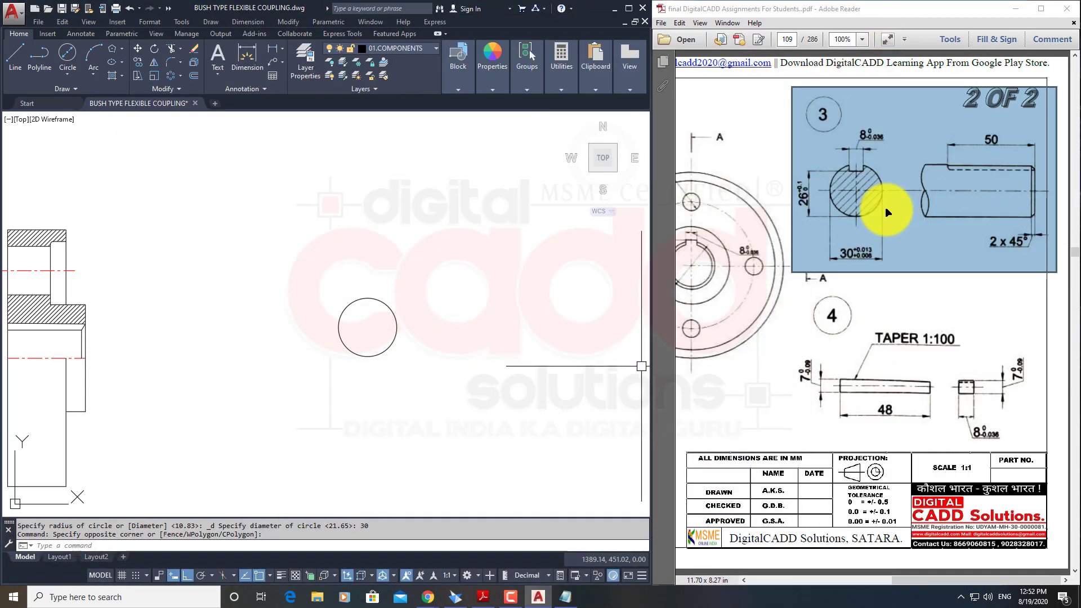
pyautogui.moveTo(459, 386); pyautogui.dragTo(425, 448, button='middle')
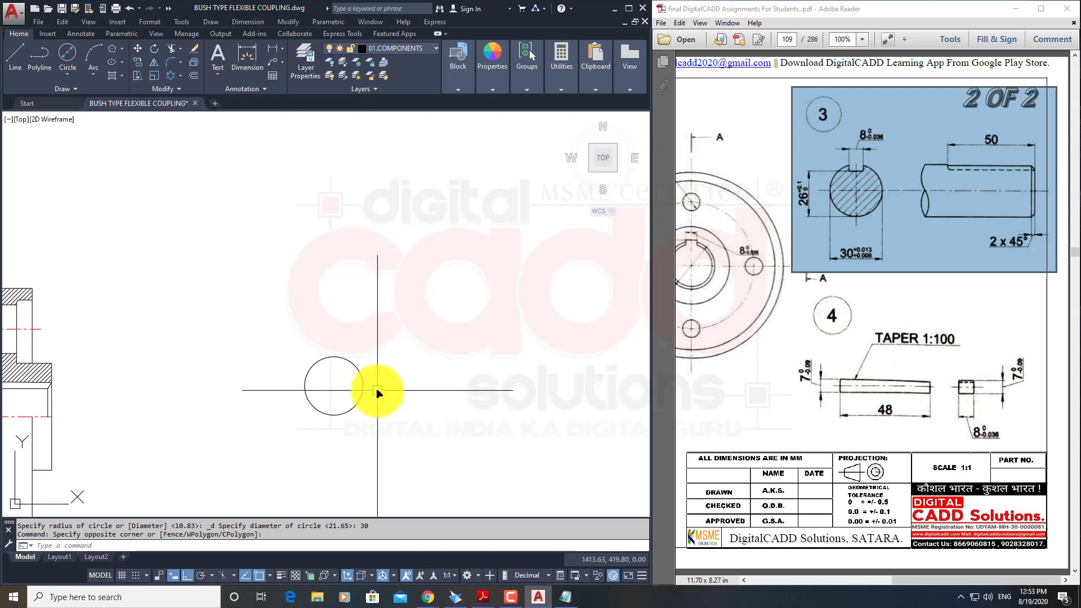
pyautogui.write('L')
pyautogui.press('F9')
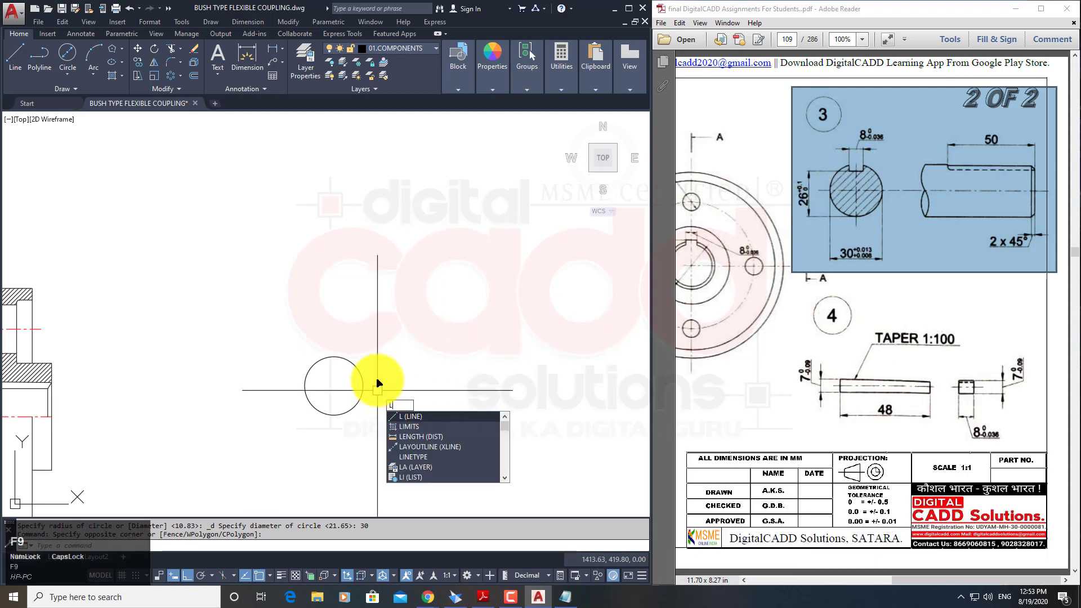
pyautogui.press('space')
pyautogui.scroll(4, 338, 428)
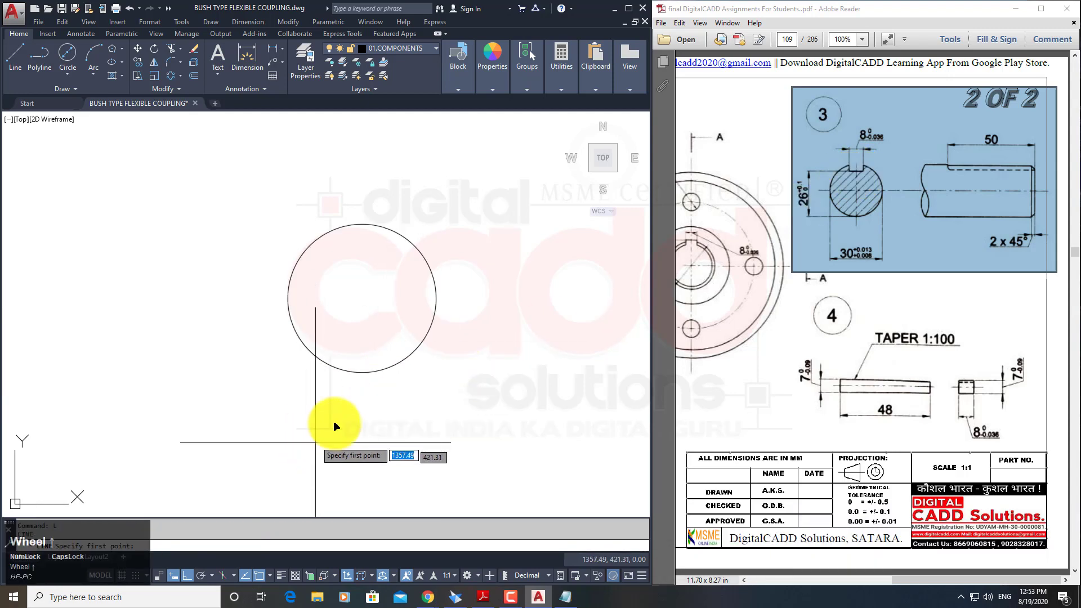
pyautogui.click(362, 225)
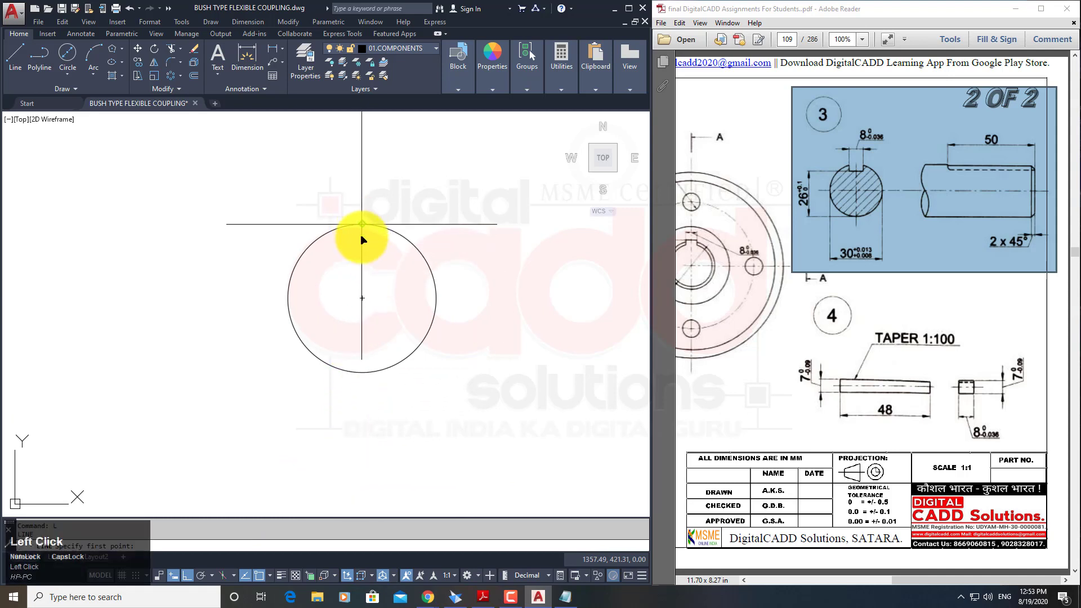
# Make 03.CENTRE LINES the current layer and draw vertical and horizontal centre lines across the circle's full diameter.
pyautogui.click(421, 49)
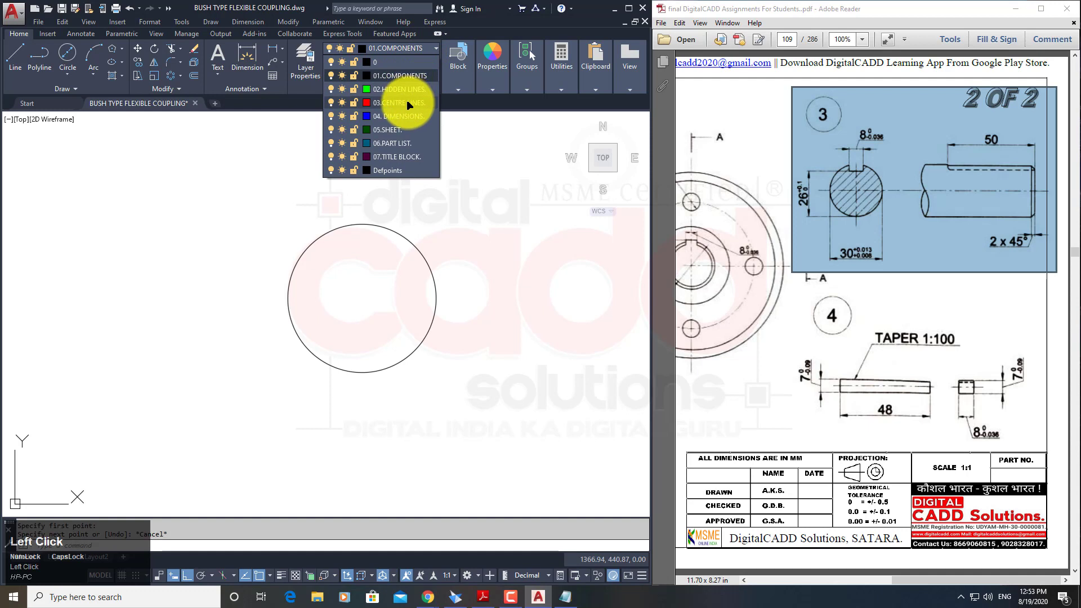
pyautogui.click(409, 103)
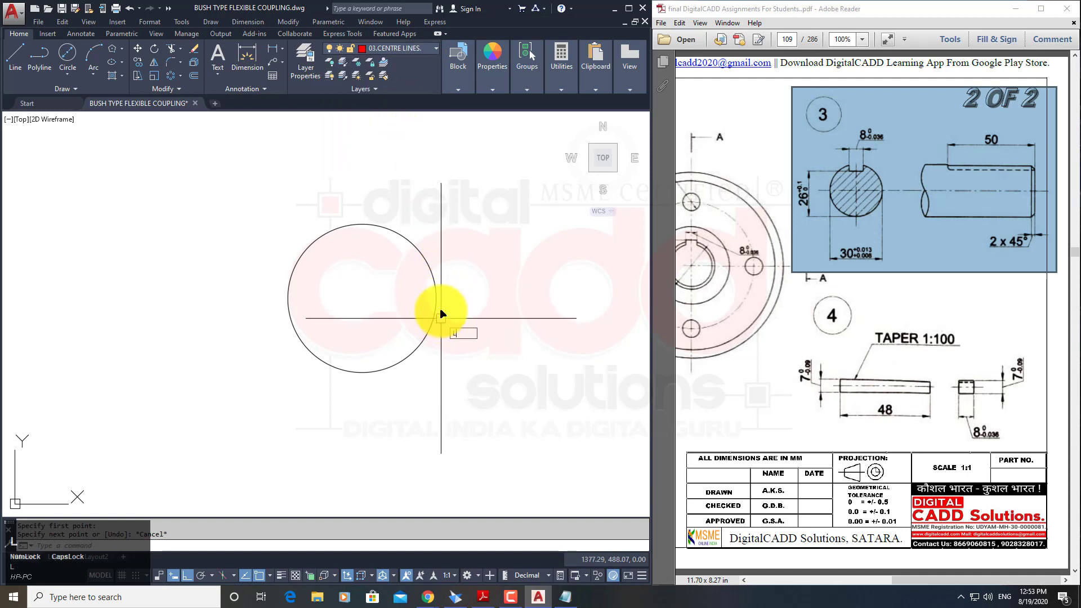
pyautogui.write('L')
pyautogui.press('space')
pyautogui.click(362, 224)
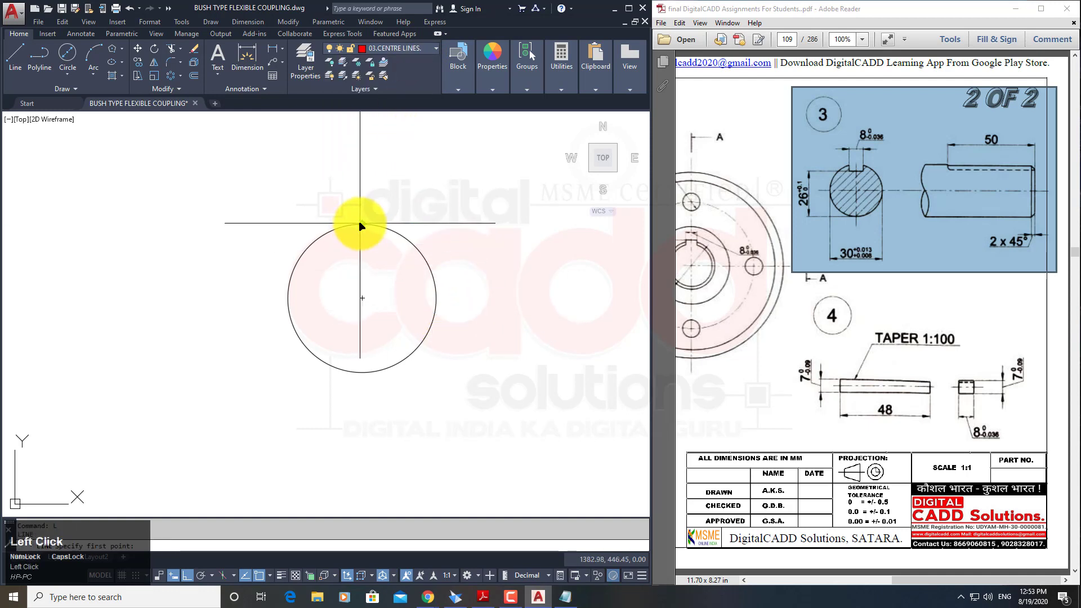
pyautogui.click(361, 369)
pyautogui.press('space')
pyautogui.press('space')
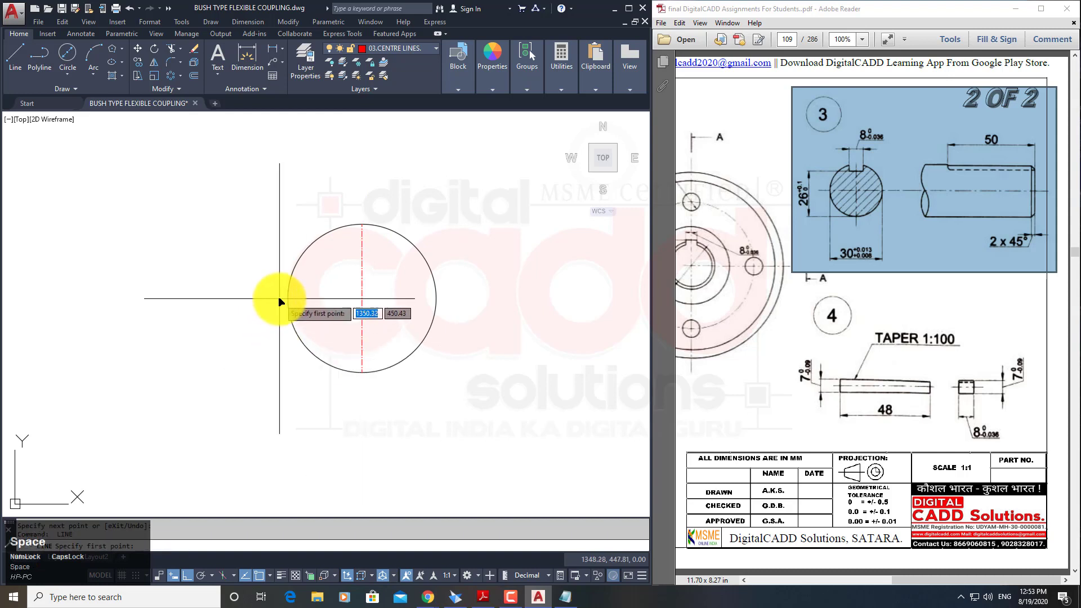
pyautogui.click(288, 299)
pyautogui.click(436, 299)
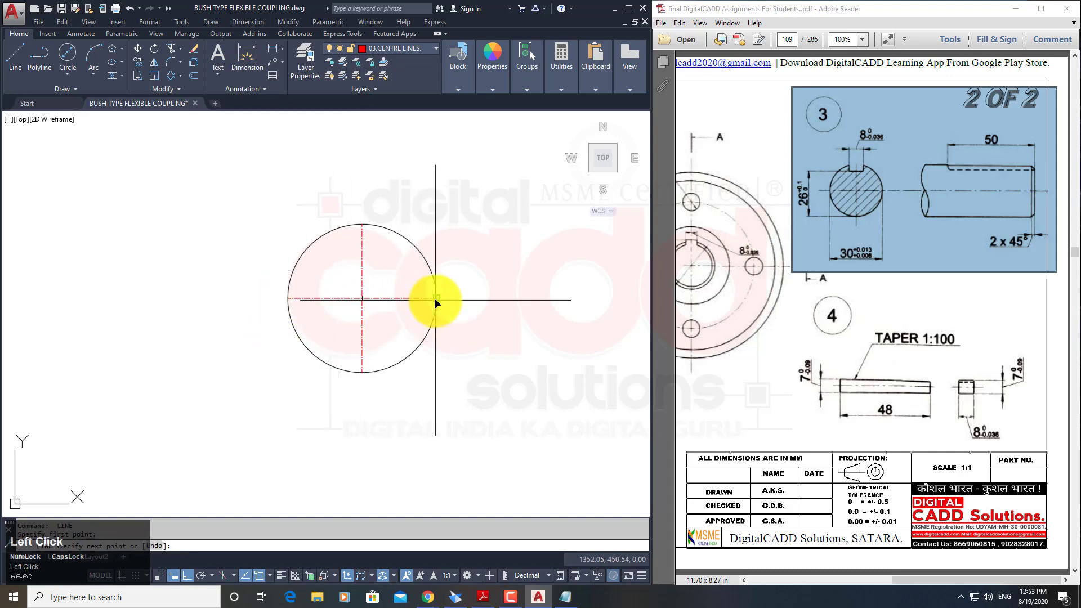
pyautogui.press('space')
# Match the properties of the flange section's main centre line onto the circle's two centre lines.
pyautogui.write('MA')
pyautogui.press('space')
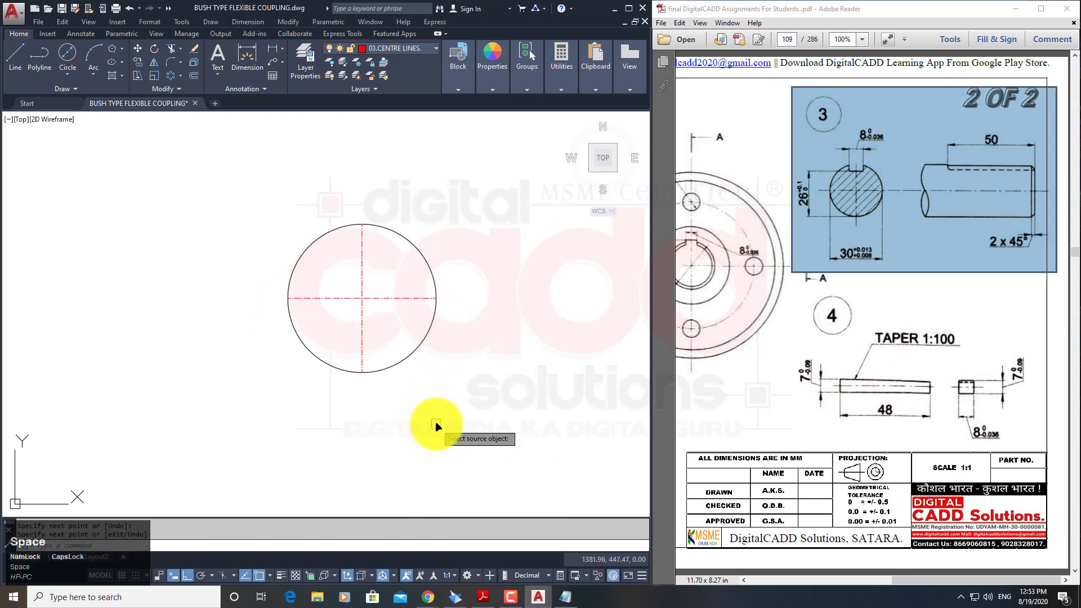
pyautogui.scroll(-6, 434, 429)
pyautogui.click(218, 412)
pyautogui.scroll(4, 421, 390)
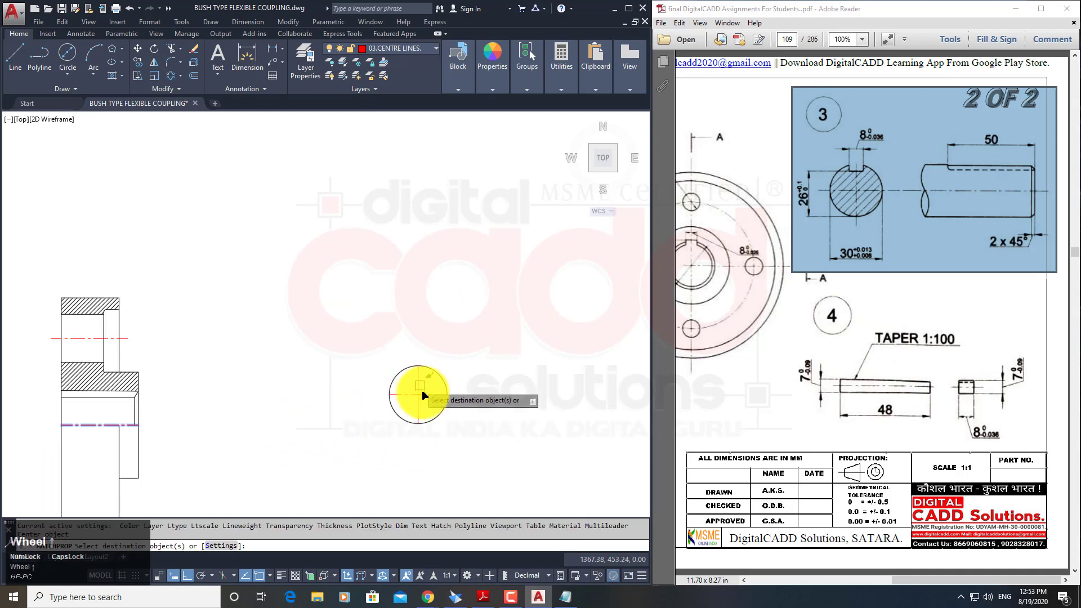
pyautogui.click(429, 383)
pyautogui.click(405, 410)
pyautogui.press('space')
pyautogui.scroll(4, 458, 434)
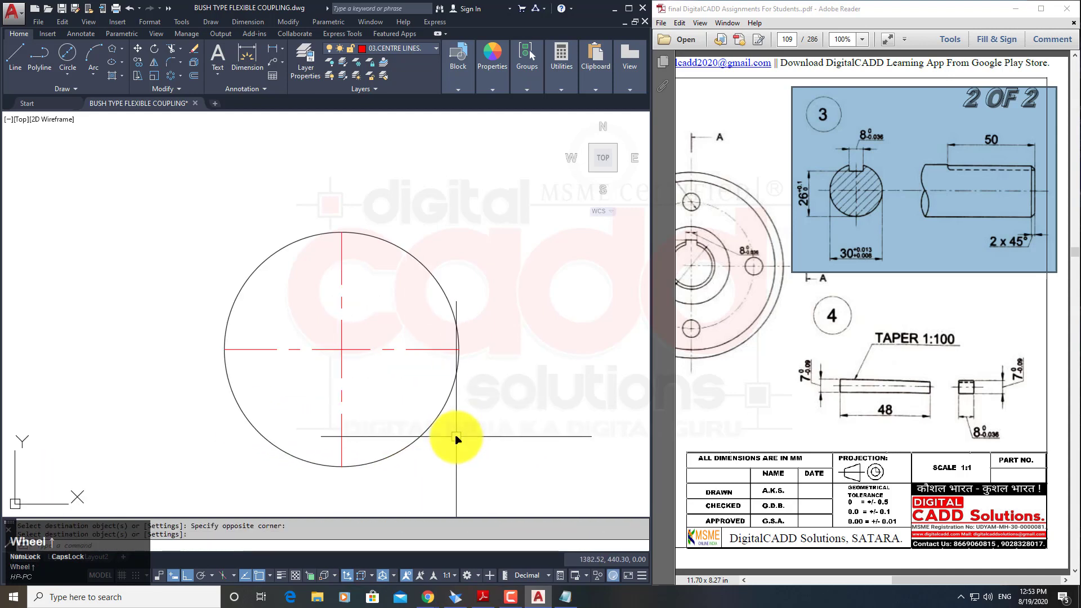
# Draw a horizontal reference line touching the circle's lowest point and extending slightly past both sides of the circle.
pyautogui.moveTo(454, 437); pyautogui.dragTo(399, 397, button='middle')
pyautogui.write('l')
pyautogui.press('space')
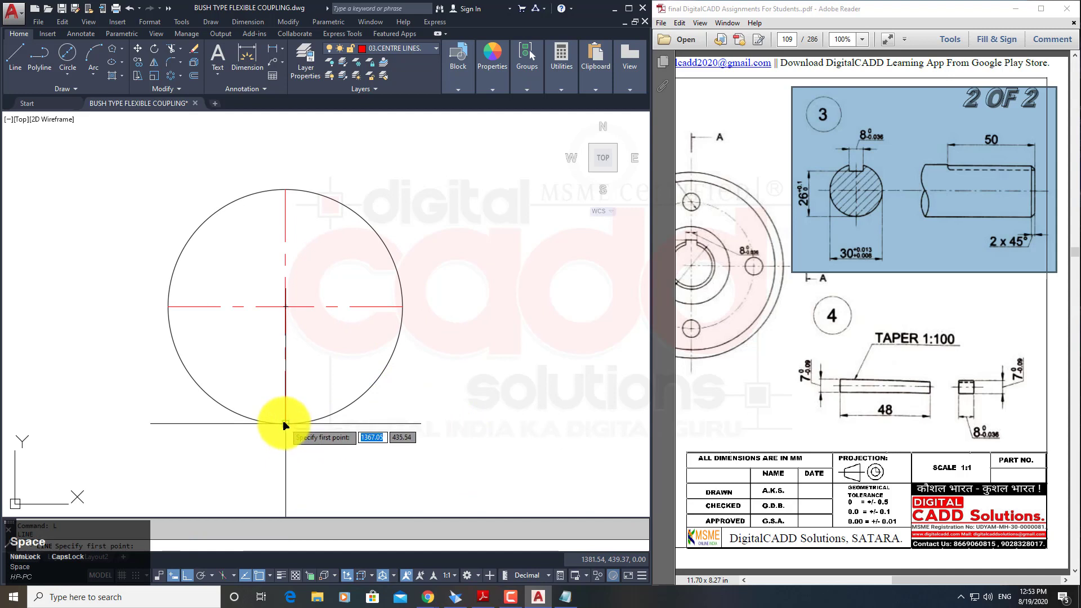
pyautogui.click(157, 426)
pyautogui.click(431, 428)
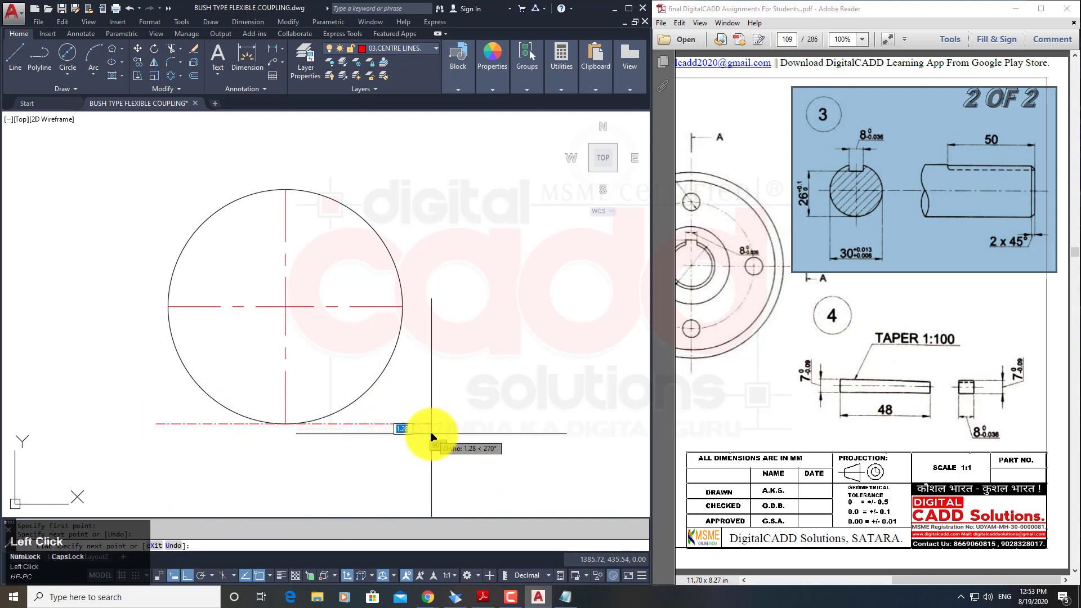
pyautogui.press('space')
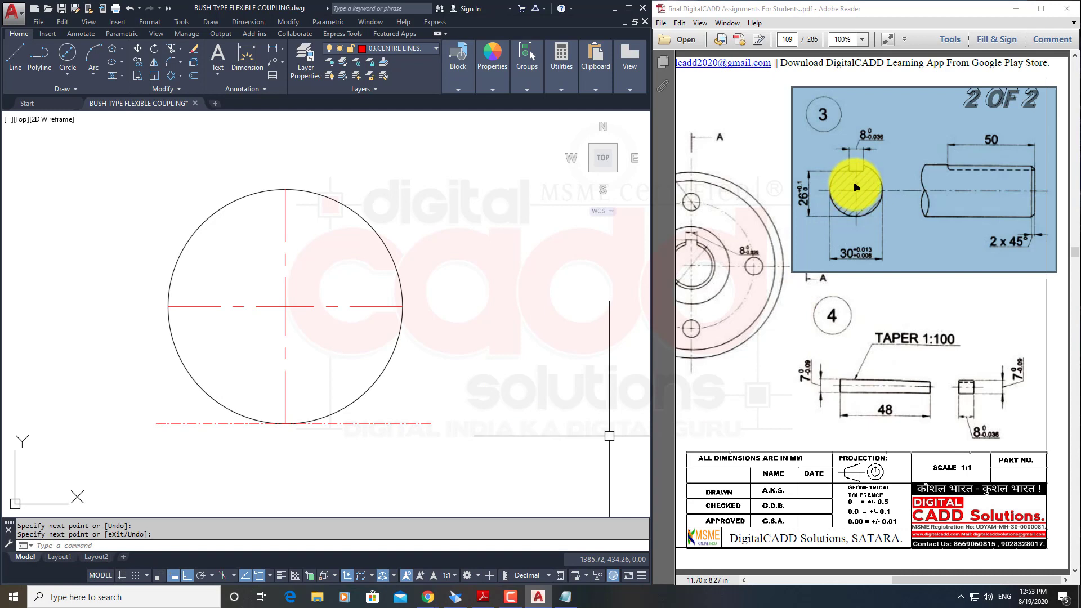
# Offset the horizontal reference line upward by 26 mm to locate the keyway's floor.
pyautogui.write('o')
pyautogui.press('space')
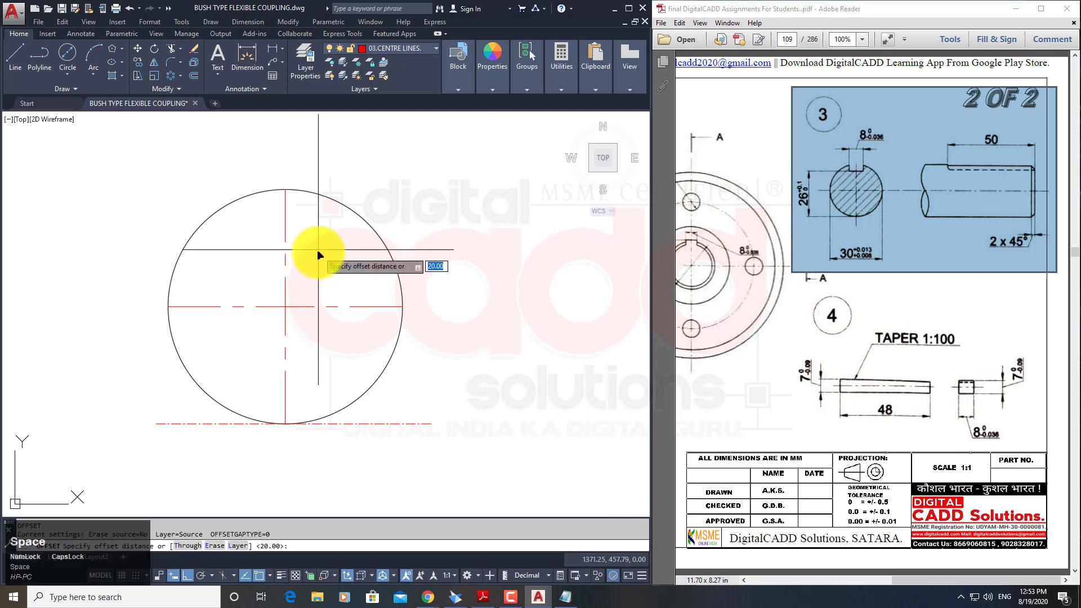
pyautogui.write('26')
pyautogui.press('space')
pyautogui.click(383, 423)
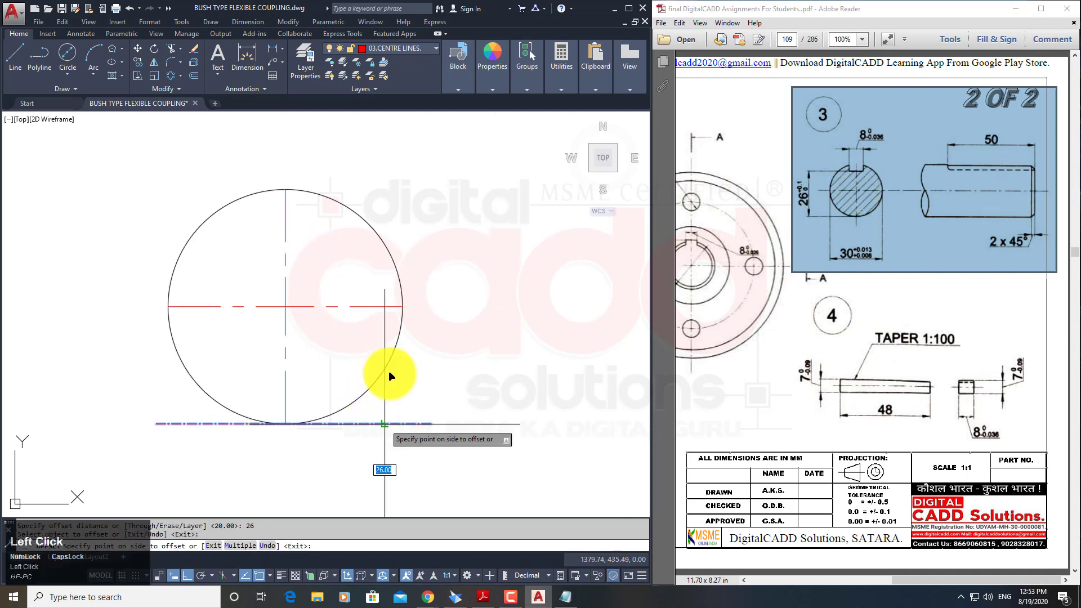
pyautogui.click(413, 242)
pyautogui.moveTo(424, 254); pyautogui.dragTo(423, 286, button='middle')
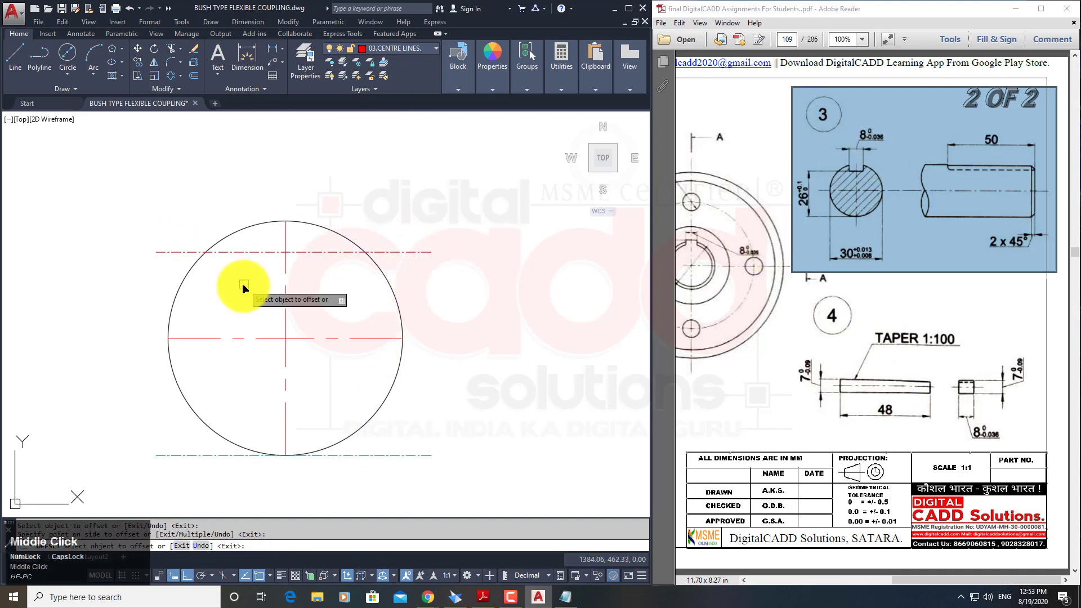
# Offset the vertical centre line 4 mm to each side for the keyway's side walls.
pyautogui.click(282, 281)
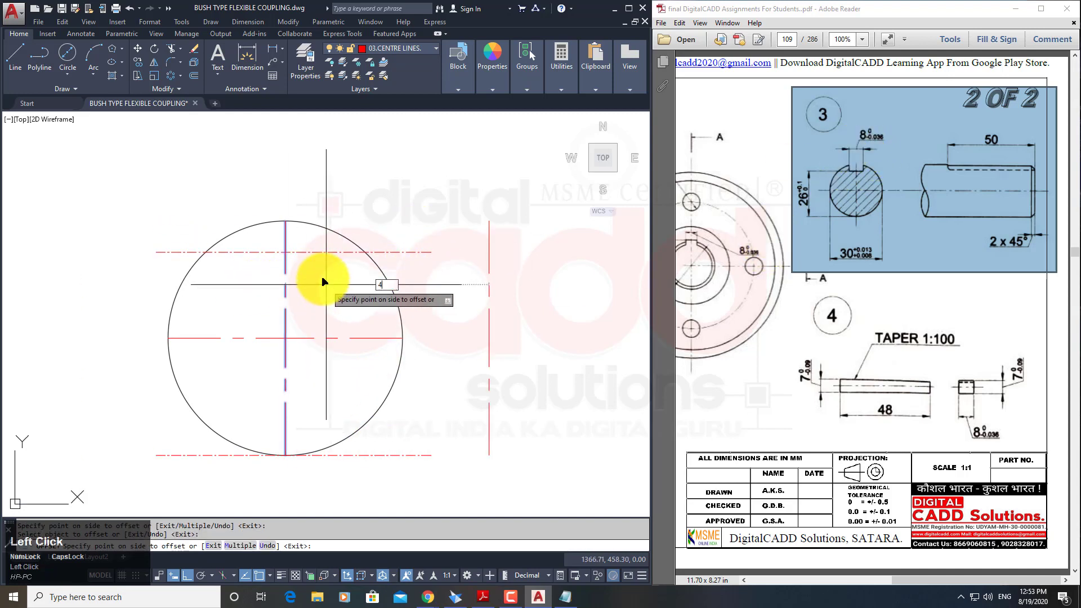
pyautogui.press('space')
pyautogui.click(285, 273)
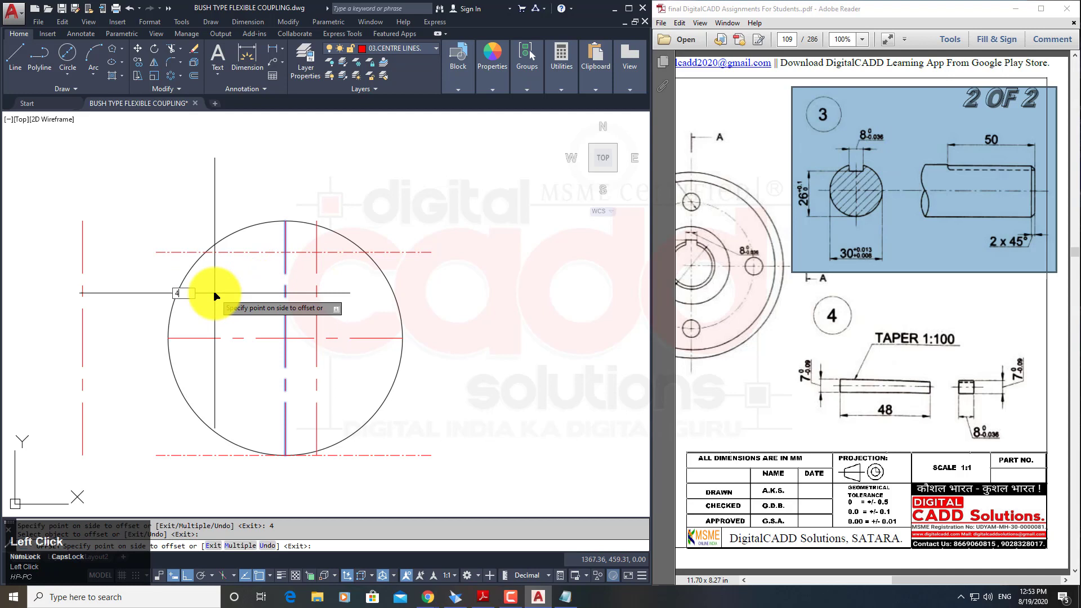
pyautogui.click(214, 295)
pyautogui.press('space')
# Match the circle's properties onto the two vertical keyway lines and the horizontal keyway floor line.
pyautogui.write('M')
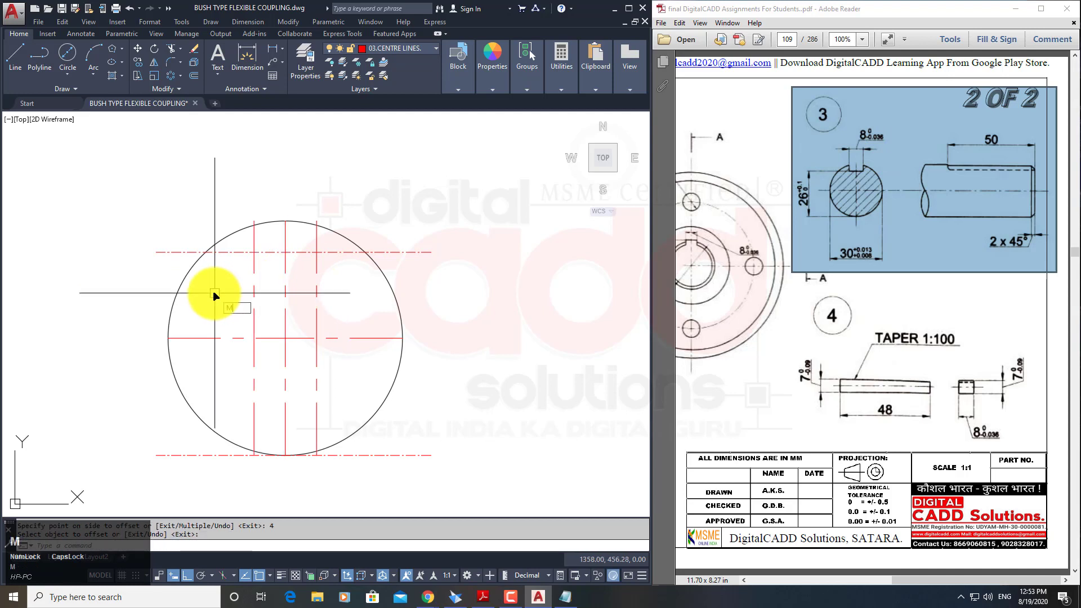
pyautogui.write('A')
pyautogui.press('space')
pyautogui.click(379, 269)
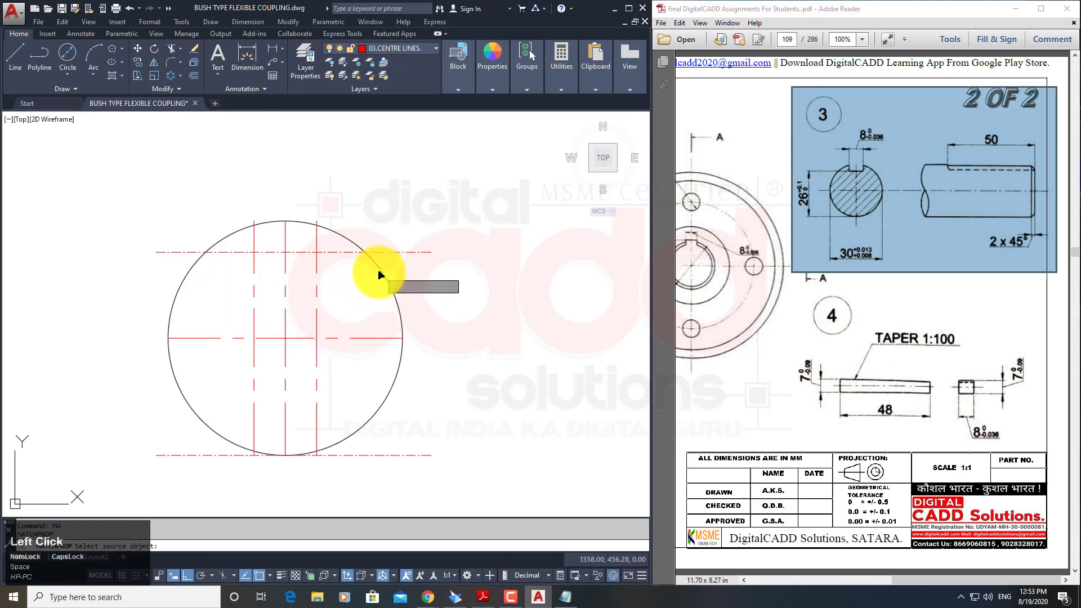
pyautogui.click(316, 268)
pyautogui.click(255, 265)
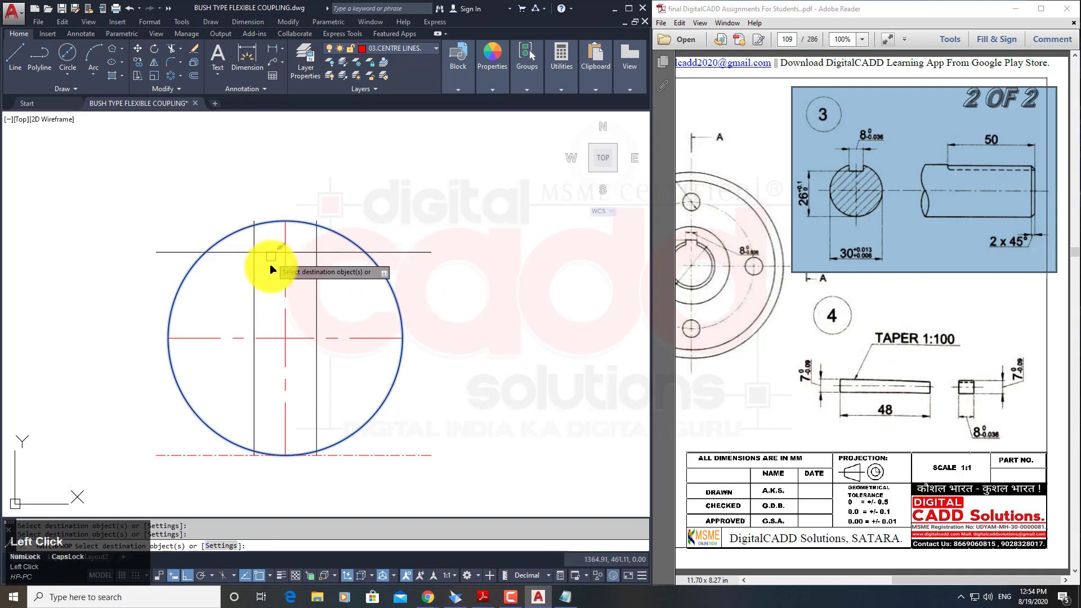
pyautogui.press('space')
# Trim the offset lines to a rectangular keyway outline bounded by the circle's upper edge.
pyautogui.write('T')
pyautogui.press('space')
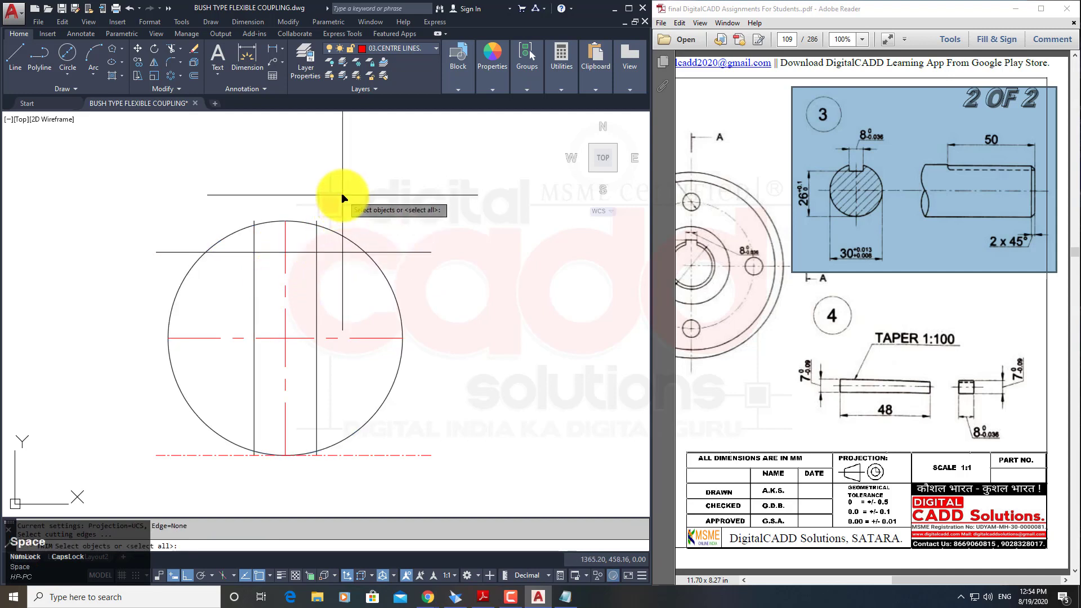
pyautogui.click(338, 120)
pyautogui.click(231, 280)
pyautogui.press('space')
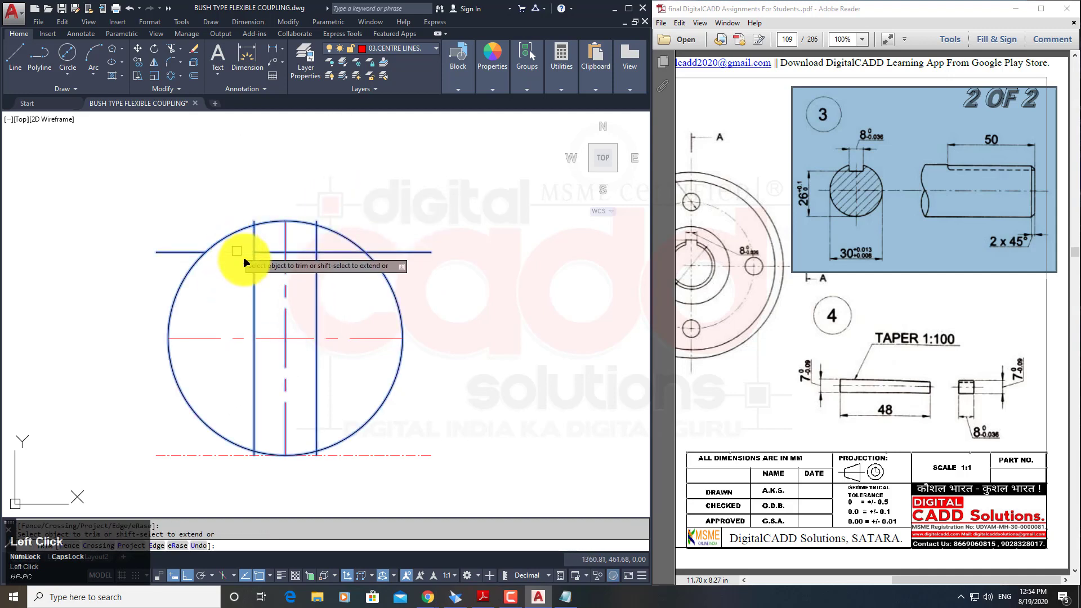
pyautogui.click(335, 254)
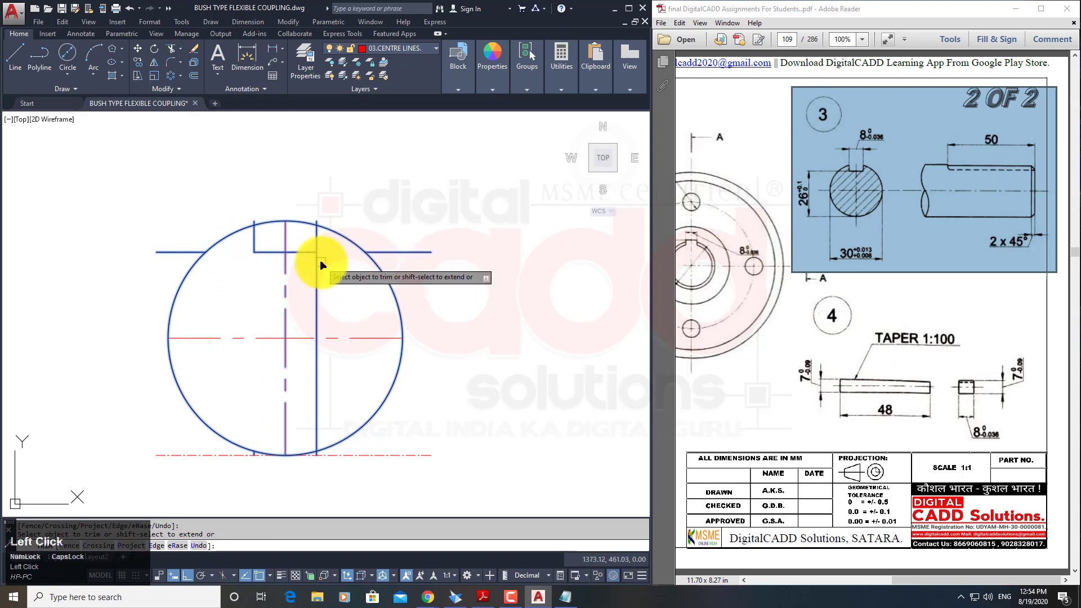
pyautogui.click(317, 263)
pyautogui.scroll(4, 320, 158)
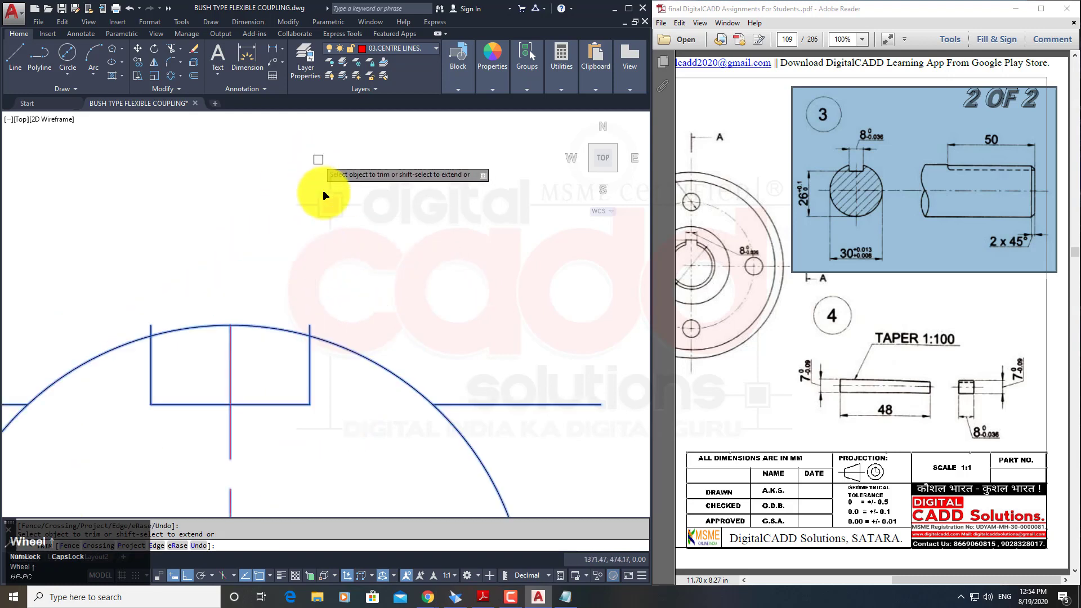
pyautogui.click(315, 329)
pyautogui.click(160, 329)
pyautogui.scroll(-4, 234, 287)
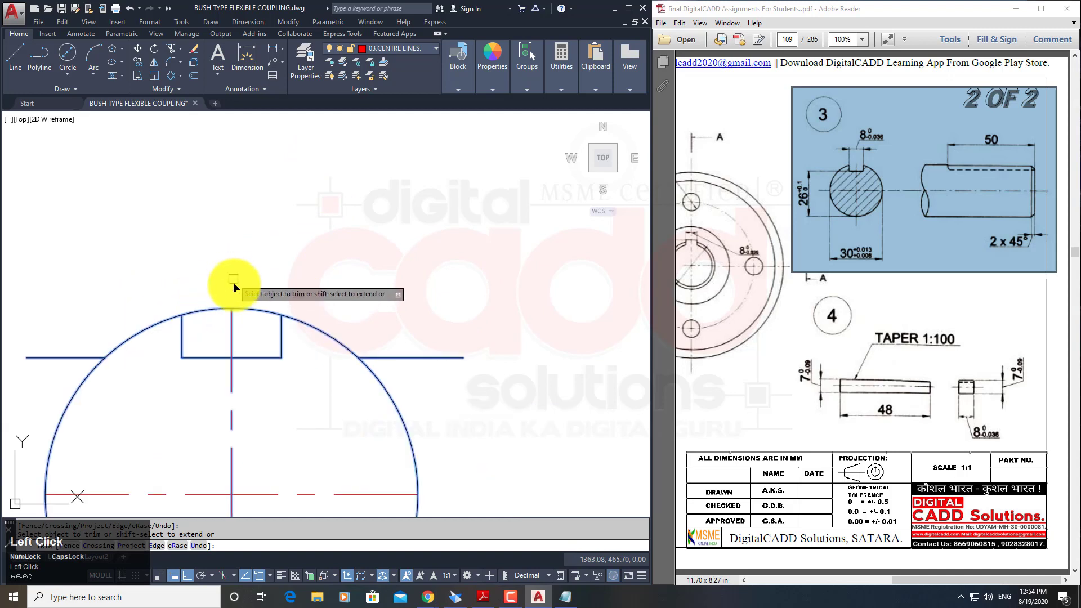
pyautogui.press('space')
# Delete the leftover horizontal pieces outside the circle, the lower reference line and the two short stubs at the circle's lower edge.
pyautogui.click(309, 314)
pyautogui.click(163, 313)
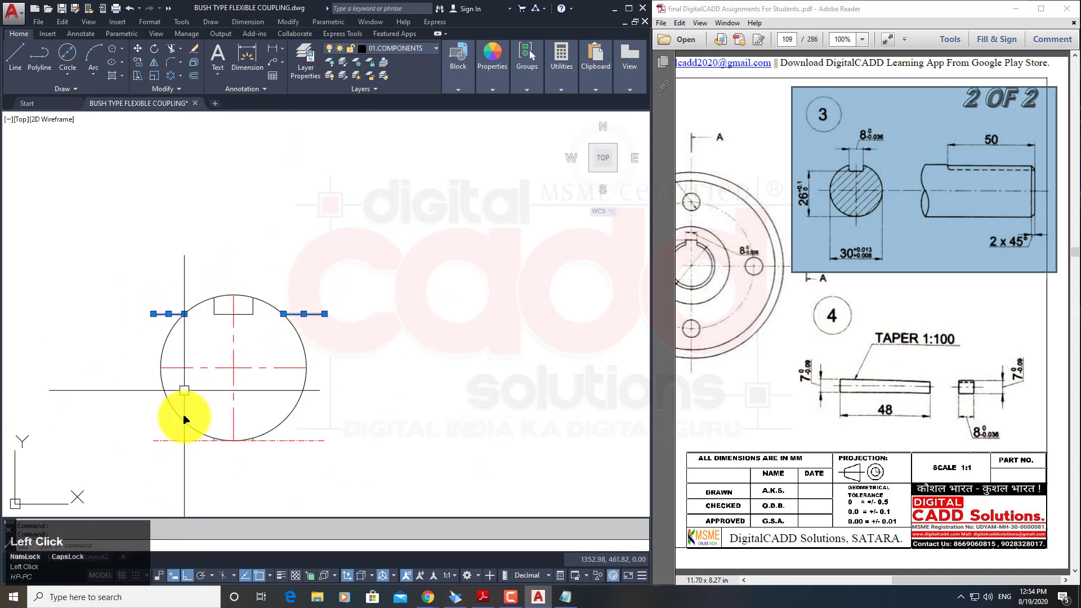
pyautogui.press('space')
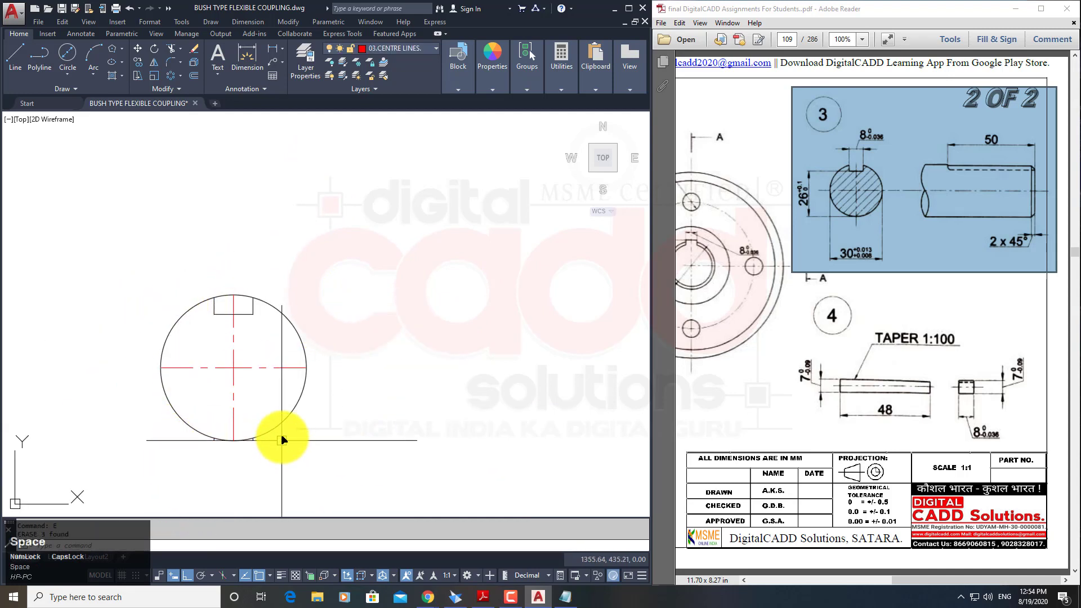
pyautogui.moveTo(282, 437)
pyautogui.mouseDown(button='middle')
pyautogui.moveTo(284, 413)
pyautogui.moveTo(246, 401)
pyautogui.mouseUp(button='middle')
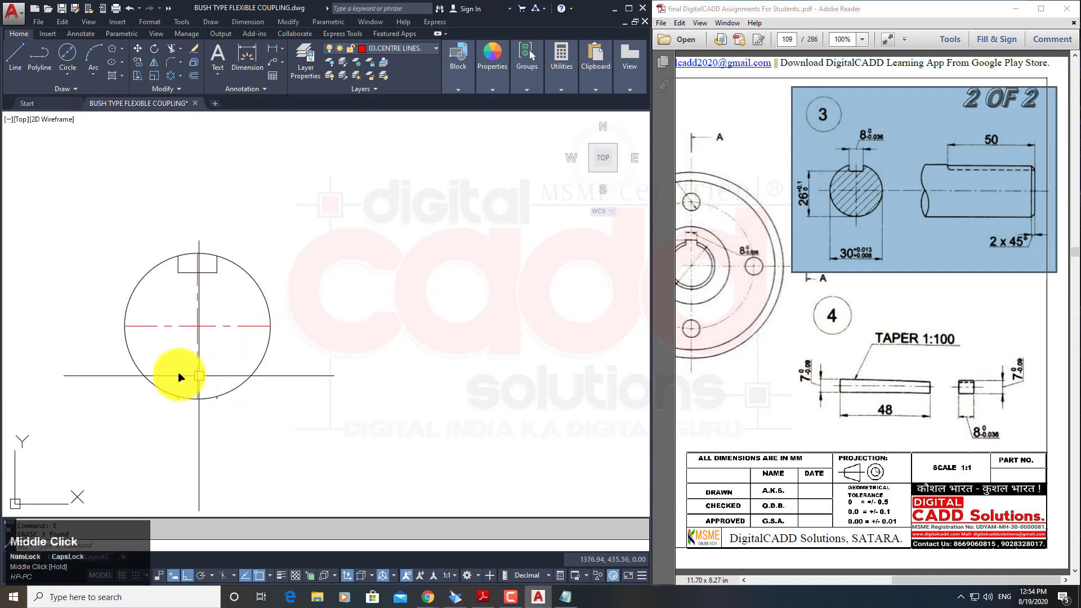
pyautogui.click(161, 373)
pyautogui.click(264, 461)
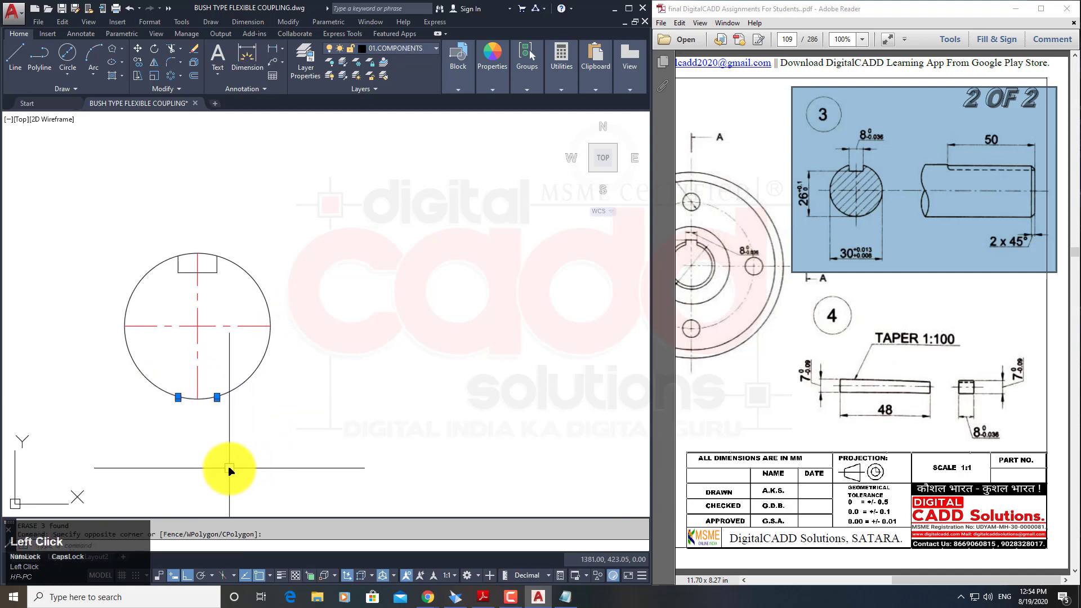
pyautogui.press('space')
pyautogui.click(480, 297)
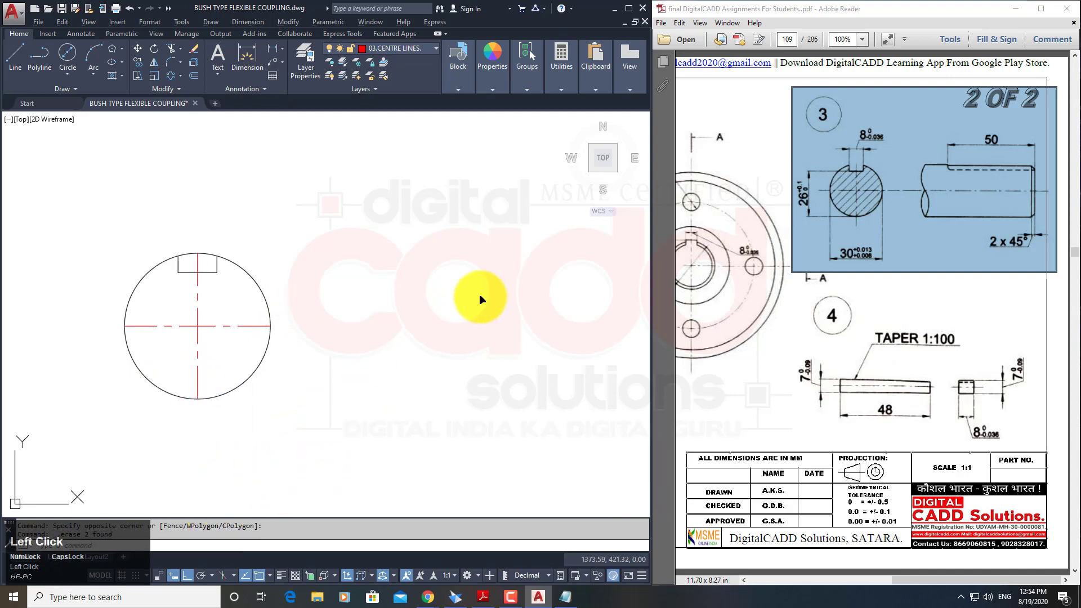
pyautogui.click(448, 372)
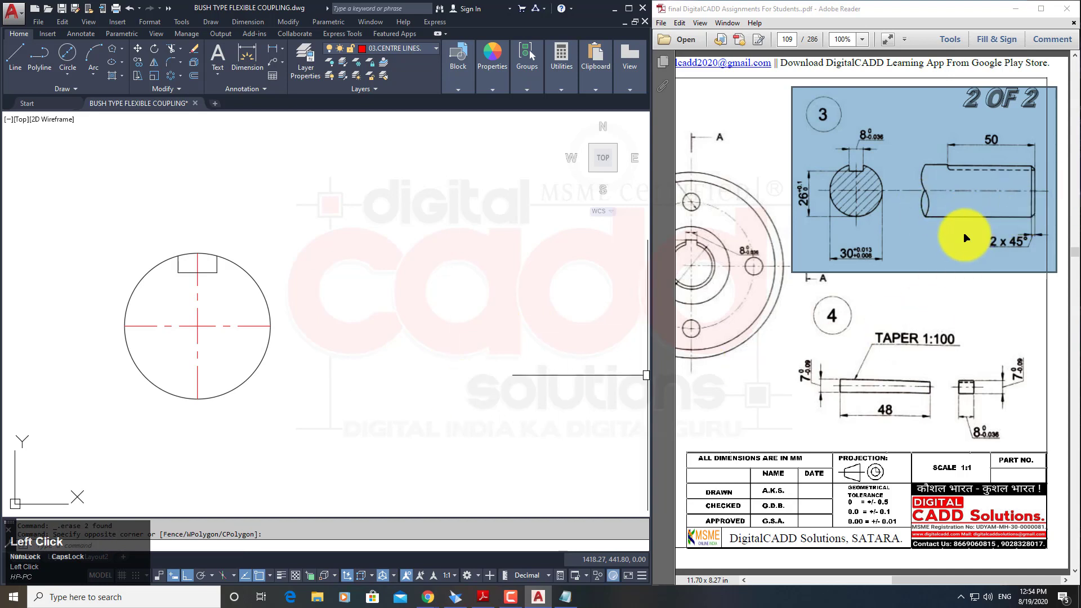
pyautogui.moveTo(358, 351); pyautogui.dragTo(330, 352, button='middle')
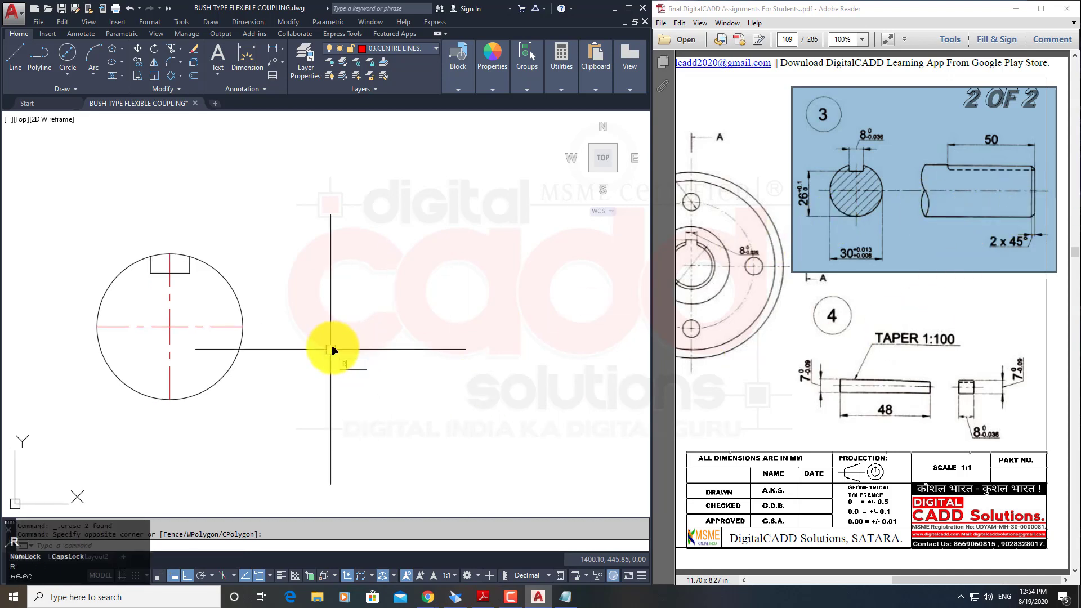
# Make 01.COMPONENTS the current layer and draw horizontal rays rightward from the circle's lowest and highest points.
pyautogui.click(425, 49)
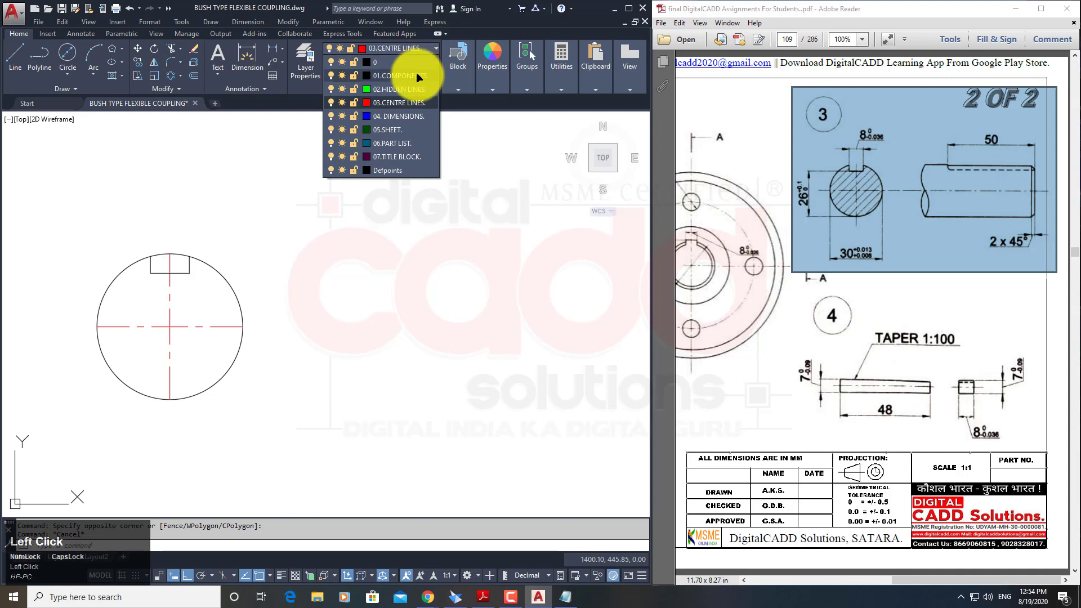
pyautogui.click(418, 77)
pyautogui.write('RA')
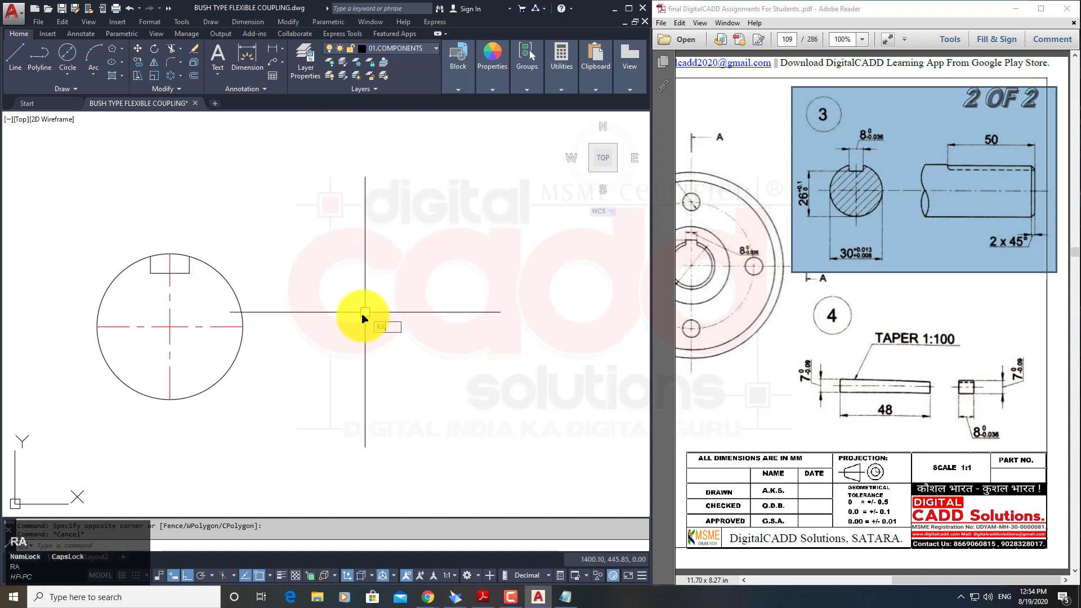
pyautogui.write('Y')
pyautogui.press('Return')
pyautogui.click(169, 400)
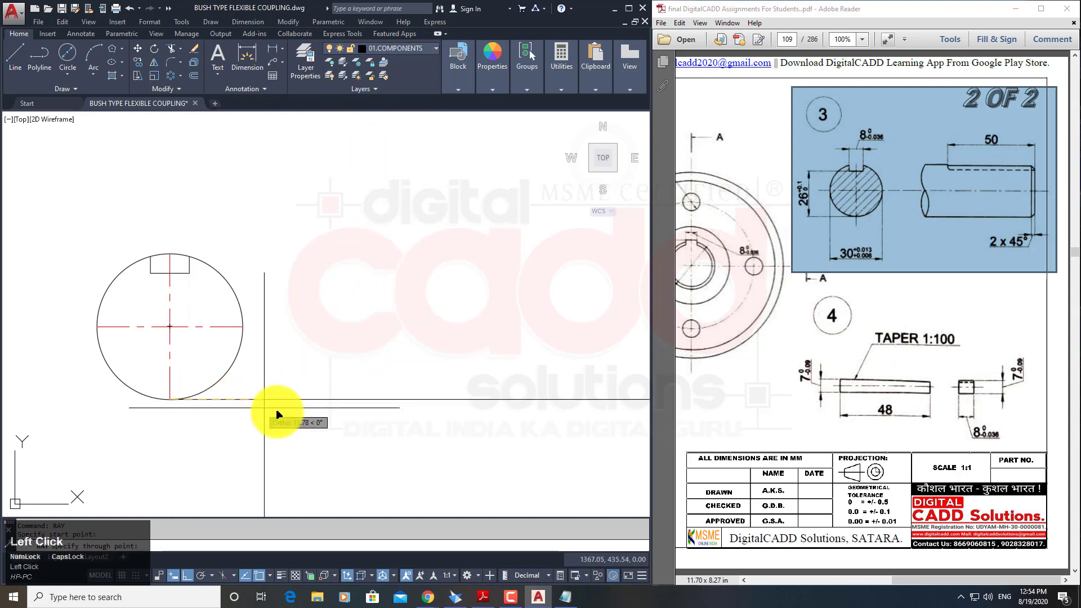
pyautogui.click(276, 415)
pyautogui.press('space')
pyautogui.press('space')
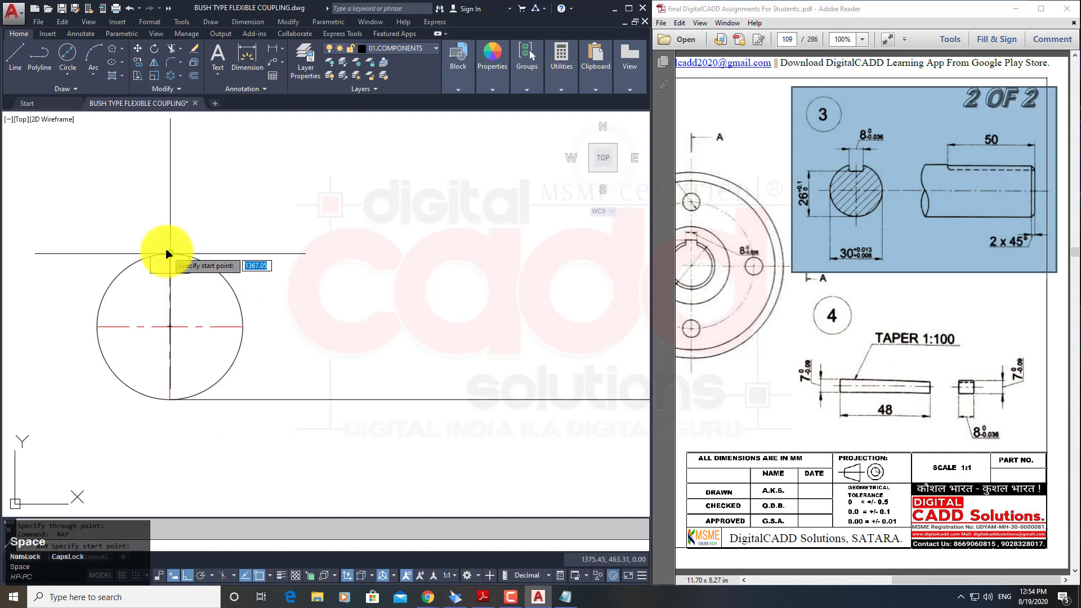
pyautogui.click(170, 254)
pyautogui.click(353, 279)
pyautogui.press('space')
# Draw a vertical ray downward to the right of the circle, crossing both horizontal rays, as the side view's left end.
pyautogui.press('space')
pyautogui.click(339, 233)
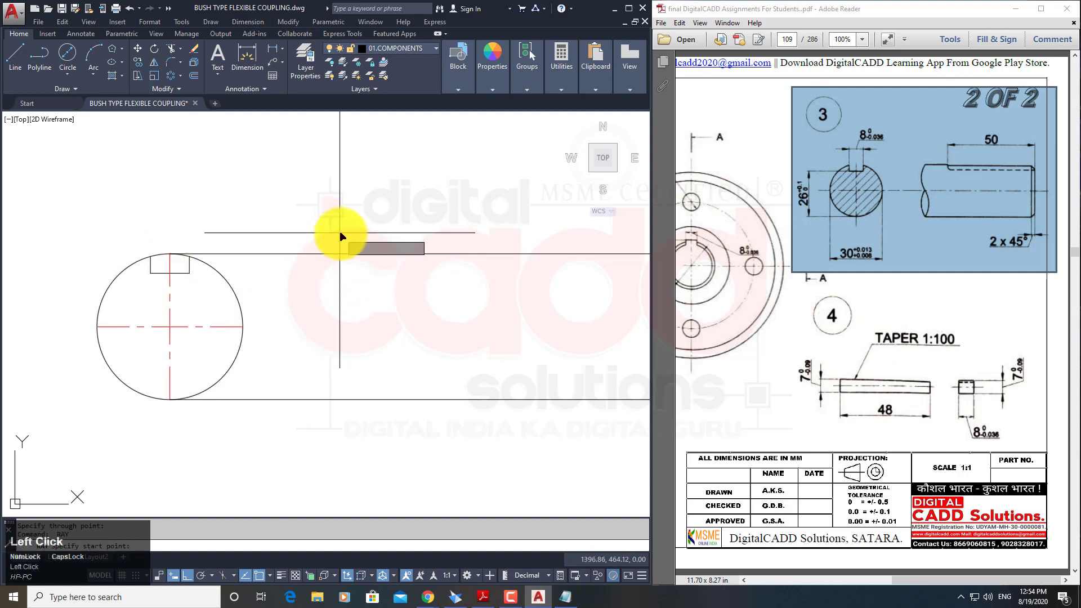
pyautogui.click(350, 345)
pyautogui.press('space')
pyautogui.moveTo(423, 394); pyautogui.dragTo(305, 374, button='middle')
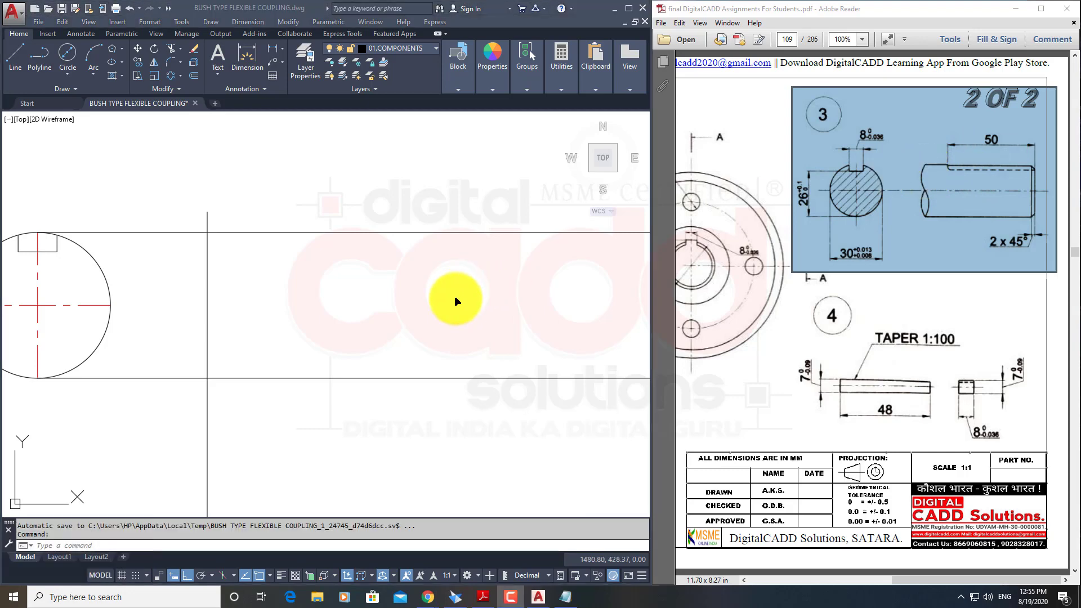
# Compare the part 1 and part 3 views in the reference PDF for the shaft's lengths.
pyautogui.scroll(-1, 729, 344)
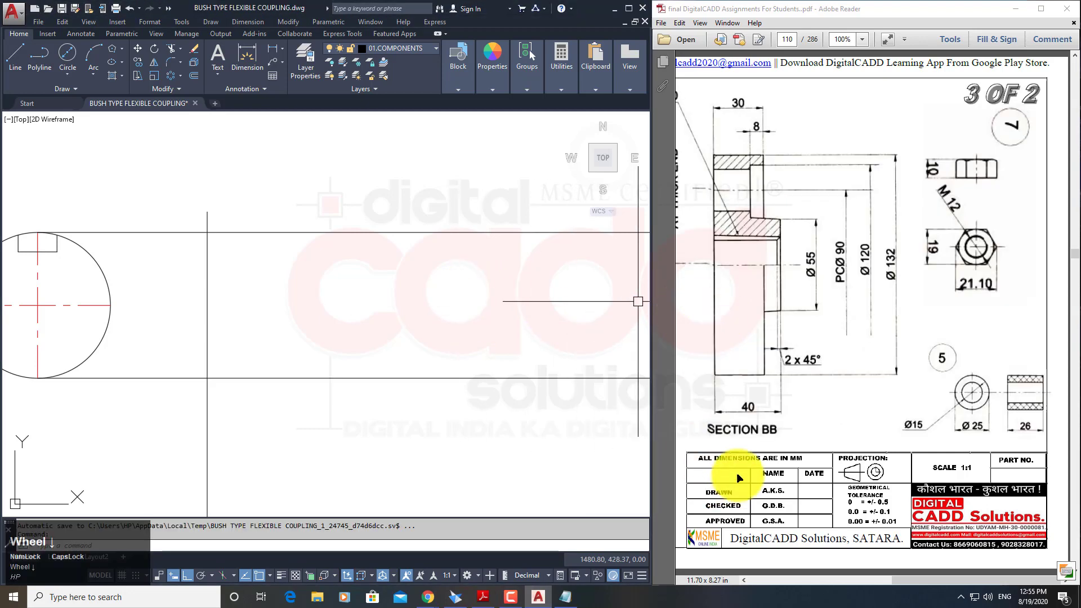
pyautogui.scroll(1, 811, 506)
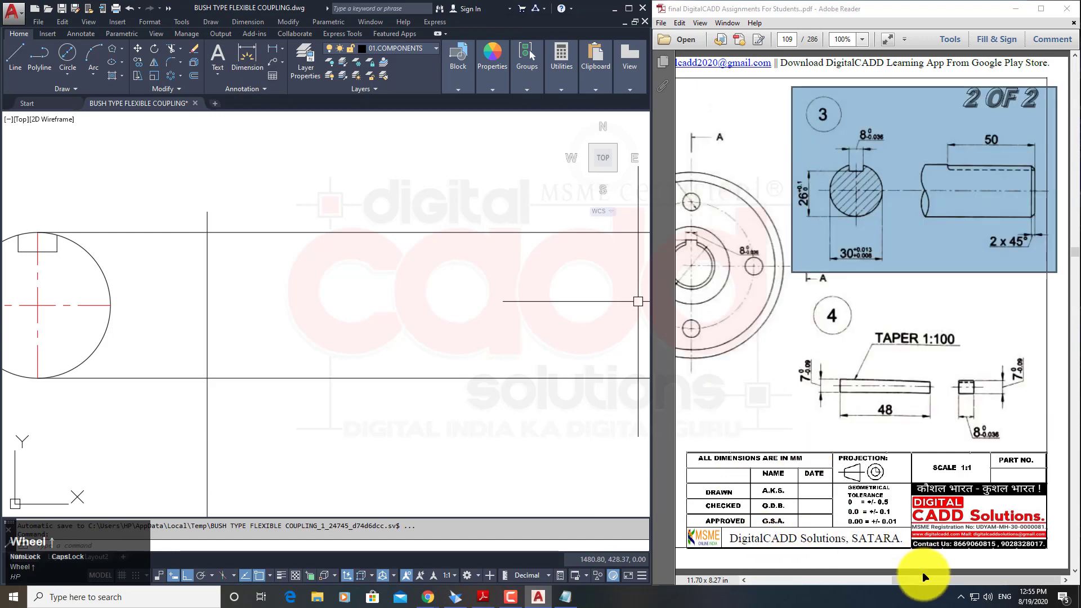
pyautogui.moveTo(925, 577); pyautogui.dragTo(818, 359)
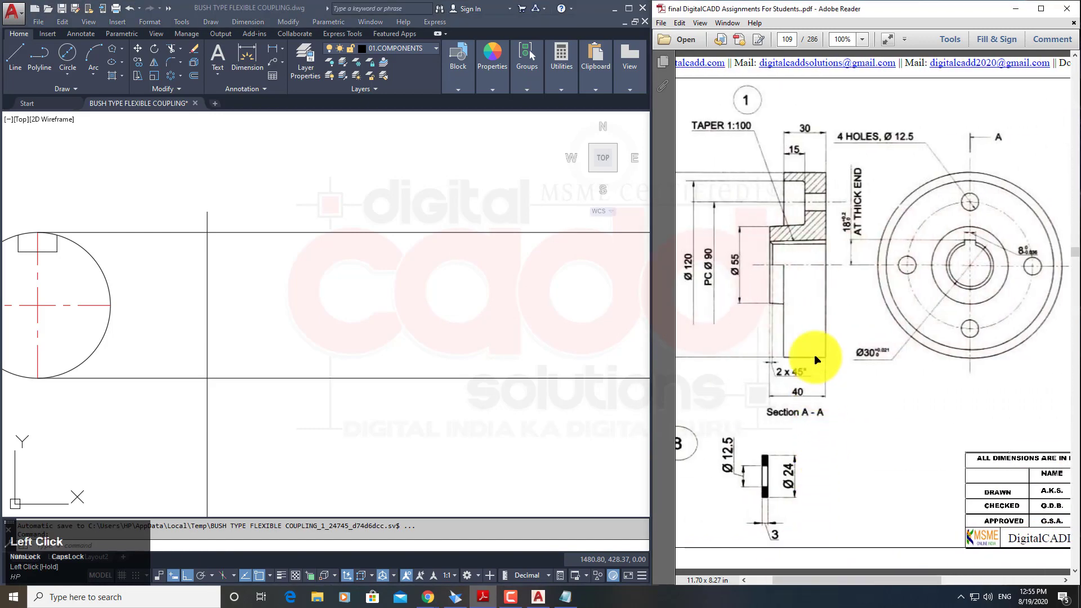
pyautogui.click(818, 359)
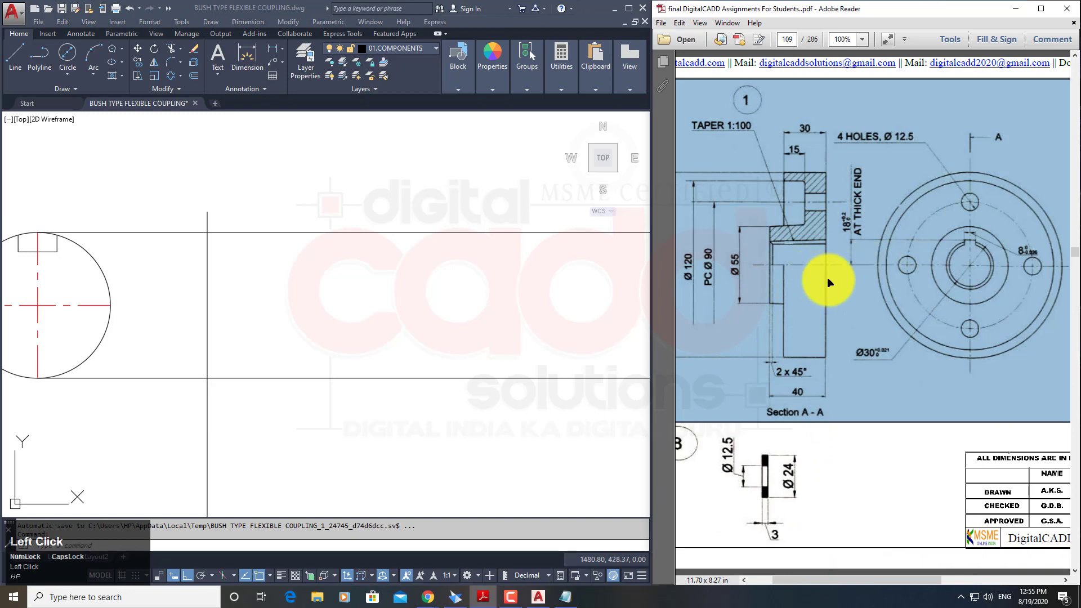
pyautogui.moveTo(837, 576)
pyautogui.mouseDown()
pyautogui.moveTo(1019, 562)
pyautogui.moveTo(997, 362)
pyautogui.mouseUp()
pyautogui.click(979, 210)
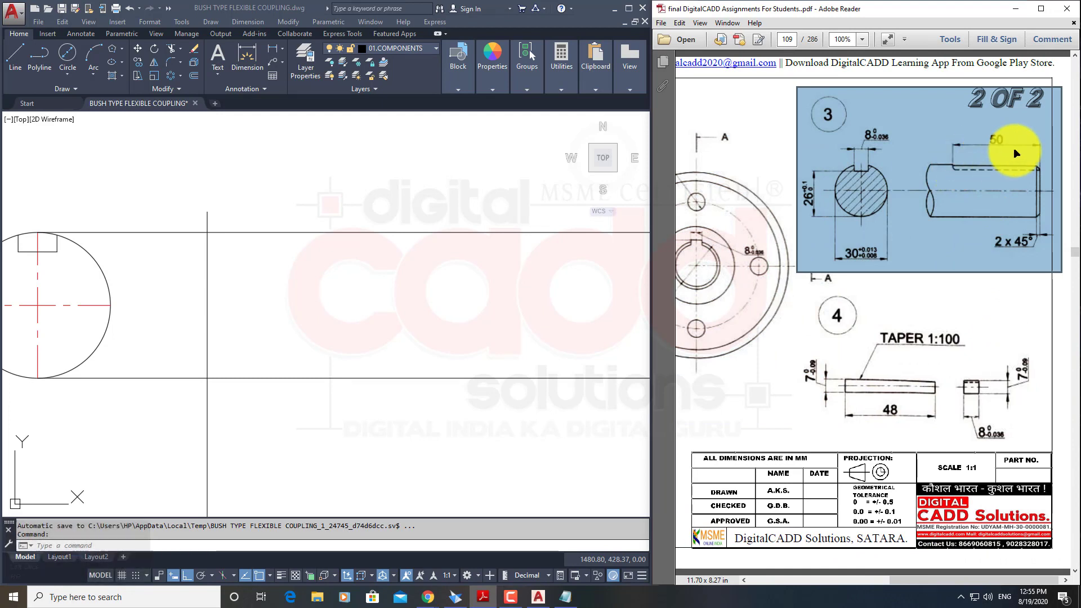
# Switch back to the coupling drawing and offset the side view's vertical line 70 mm to the right for the shaft's other end.
pyautogui.click(332, 256)
pyautogui.click(193, 73)
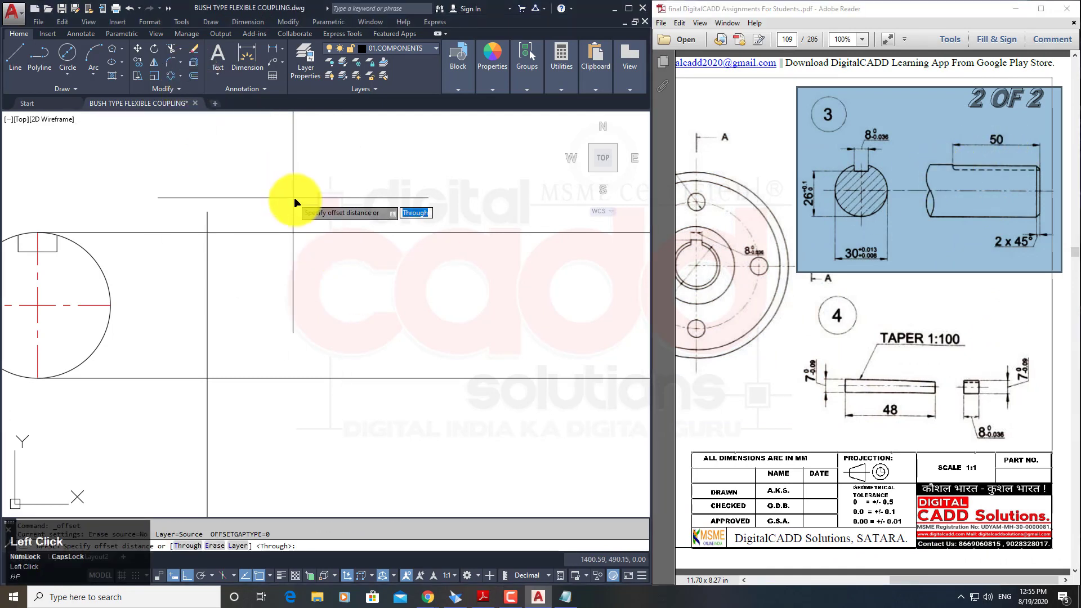
pyautogui.press('space')
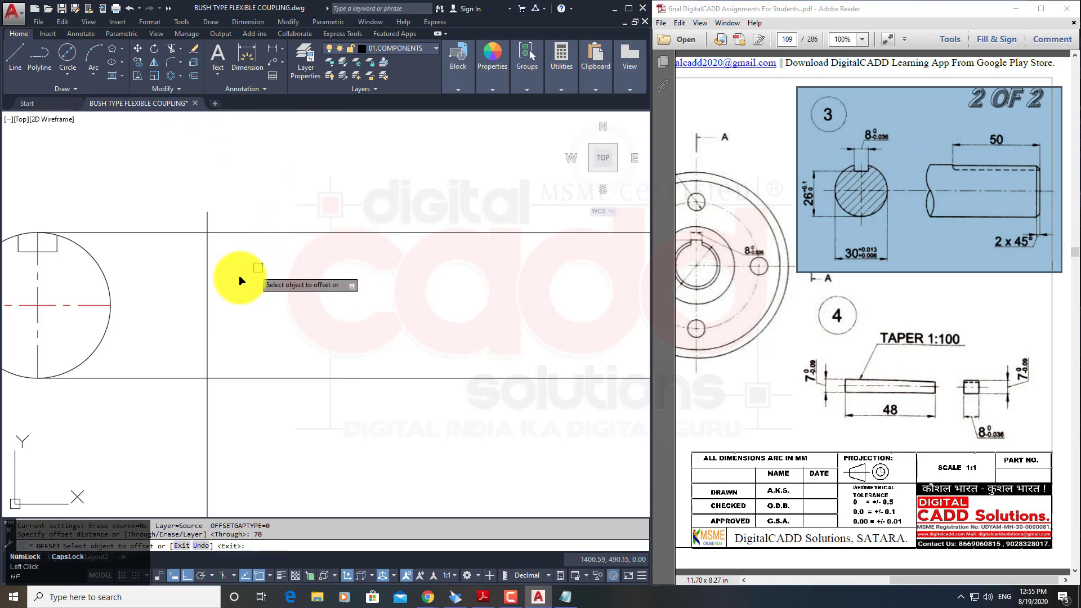
pyautogui.click(206, 284)
pyautogui.click(352, 297)
pyautogui.press('space')
pyautogui.moveTo(400, 308); pyautogui.dragTo(350, 336, button='middle')
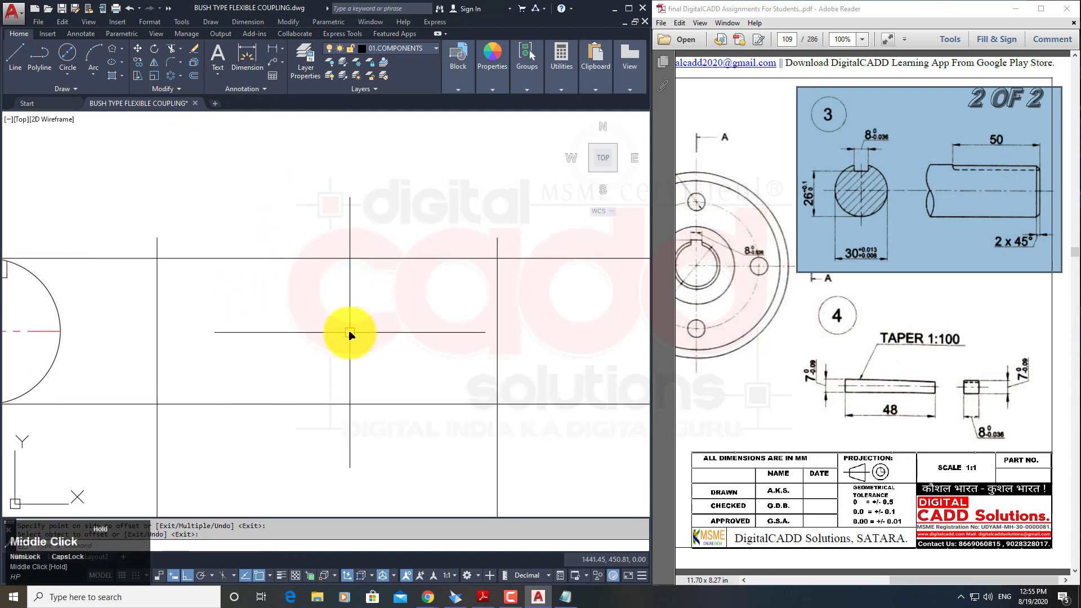
# Trim the rays and vertical lines into a closed rectangle for the shaft's side view.
pyautogui.press('space')
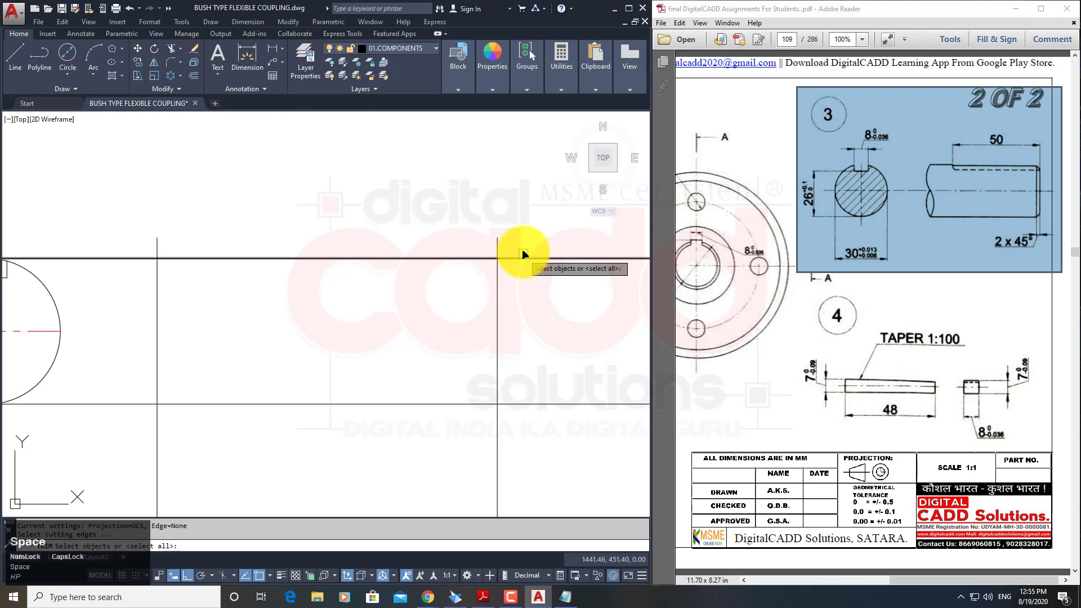
pyautogui.click(514, 242)
pyautogui.click(151, 429)
pyautogui.press('space')
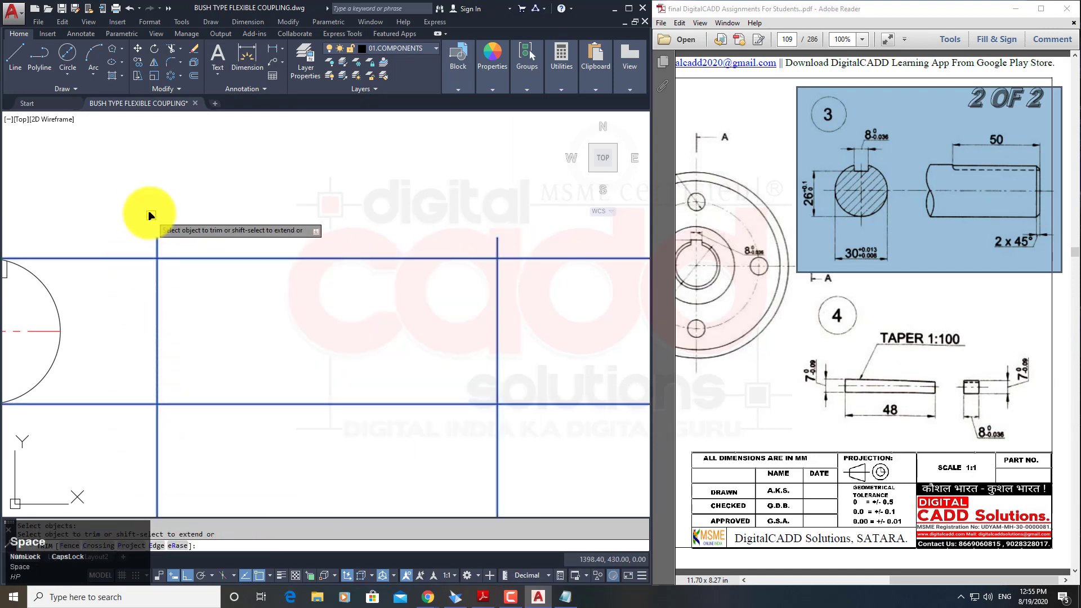
pyautogui.click(149, 214)
pyautogui.click(111, 442)
pyautogui.click(534, 217)
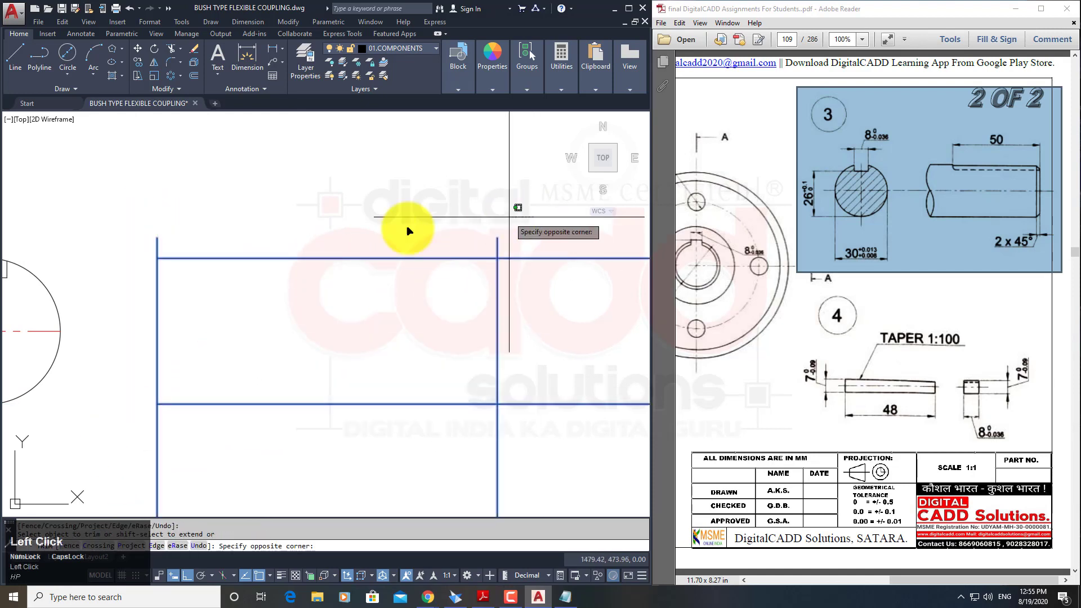
pyautogui.click(143, 243)
pyautogui.click(566, 231)
pyautogui.click(529, 441)
pyautogui.click(540, 434)
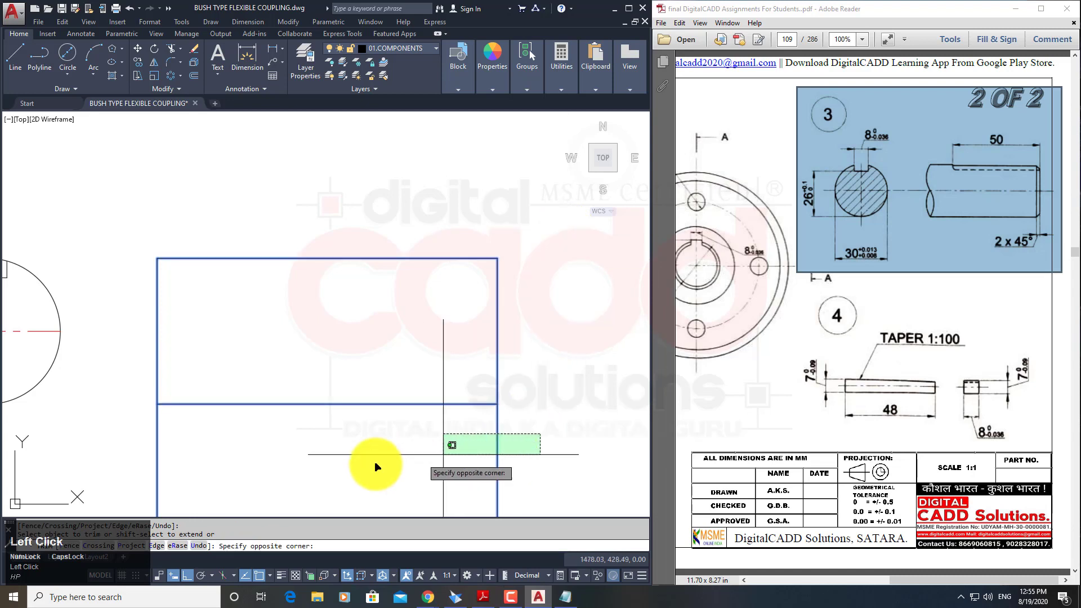
pyautogui.click(53, 469)
pyautogui.press('space')
pyautogui.moveTo(265, 430)
pyautogui.mouseDown(button='middle')
pyautogui.moveTo(334, 432)
pyautogui.moveTo(309, 445)
pyautogui.mouseUp(button='middle')
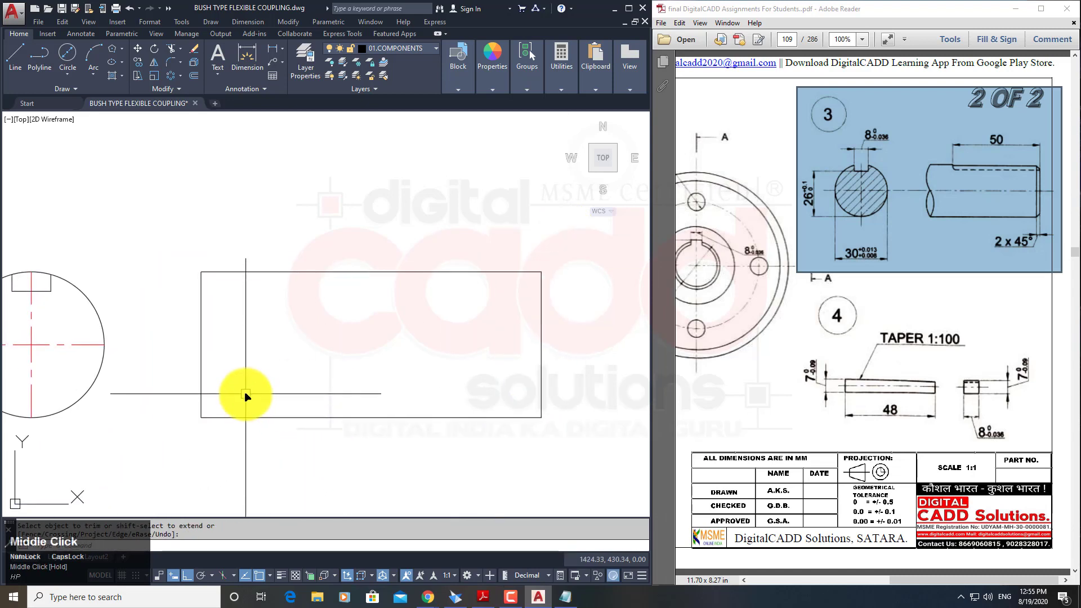
pyautogui.moveTo(243, 393); pyautogui.dragTo(304, 382, button='middle')
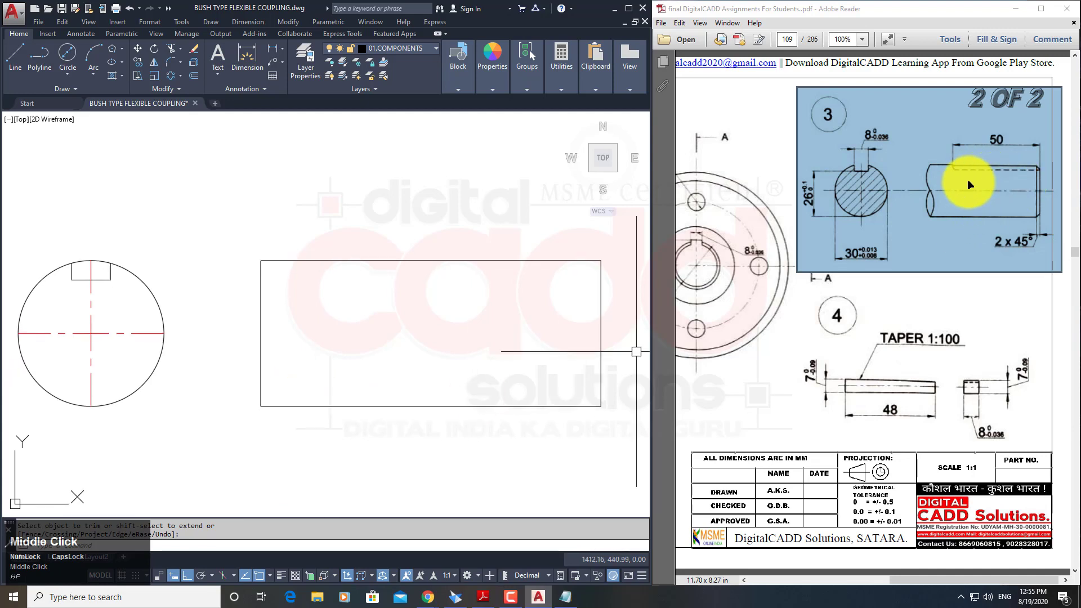
# Draw a horizontal ray from the keyway's lower right corner across the shaft's side view.
pyautogui.press('space')
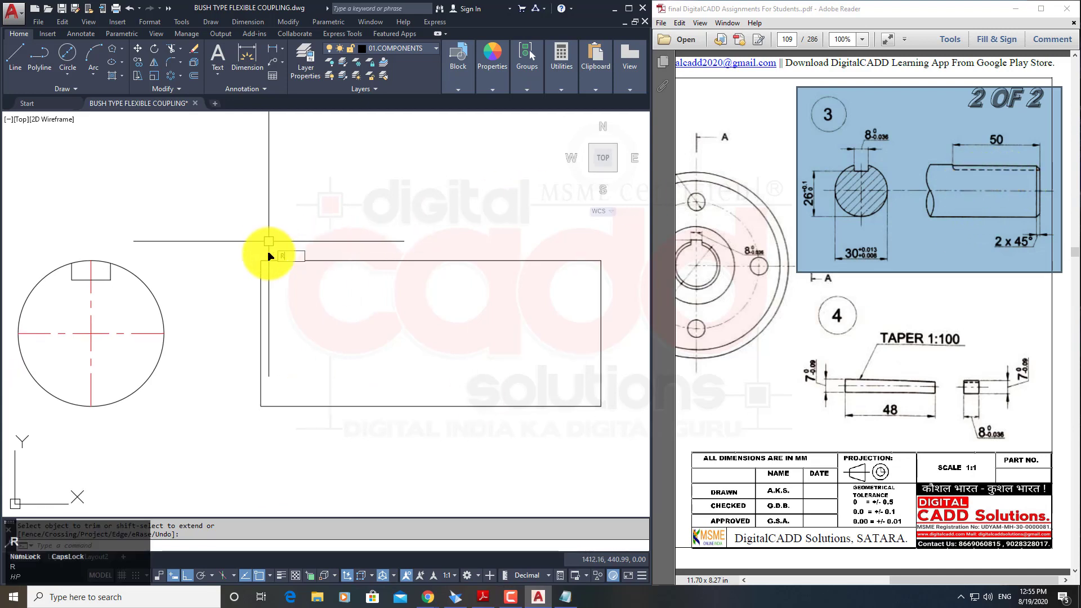
pyautogui.write('ray')
pyautogui.press('space')
pyautogui.click(109, 281)
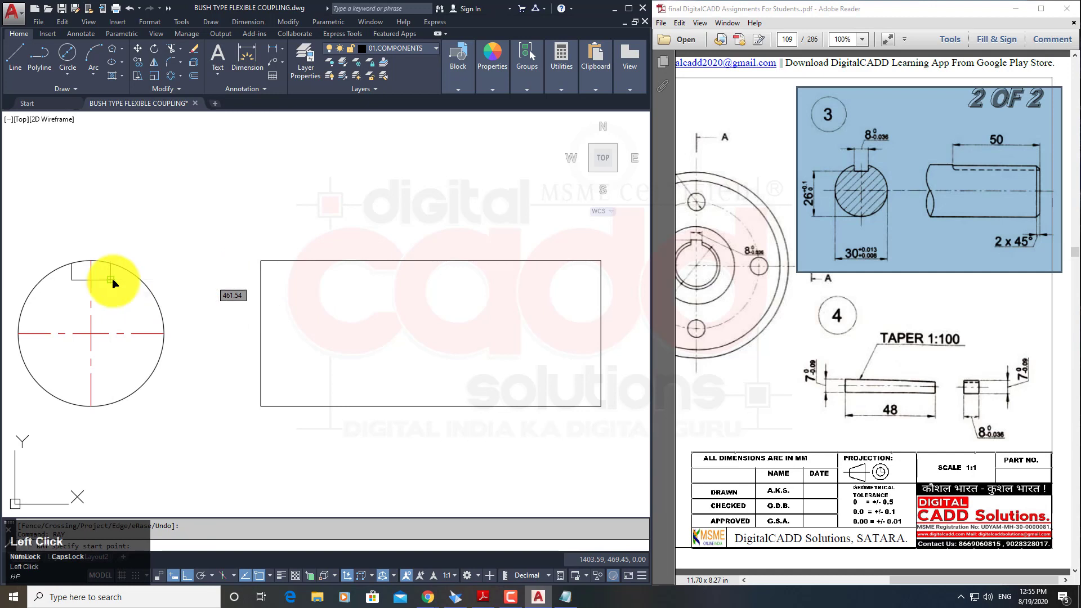
pyautogui.click(406, 306)
pyautogui.press('space')
pyautogui.moveTo(514, 369); pyautogui.dragTo(444, 369, button='middle')
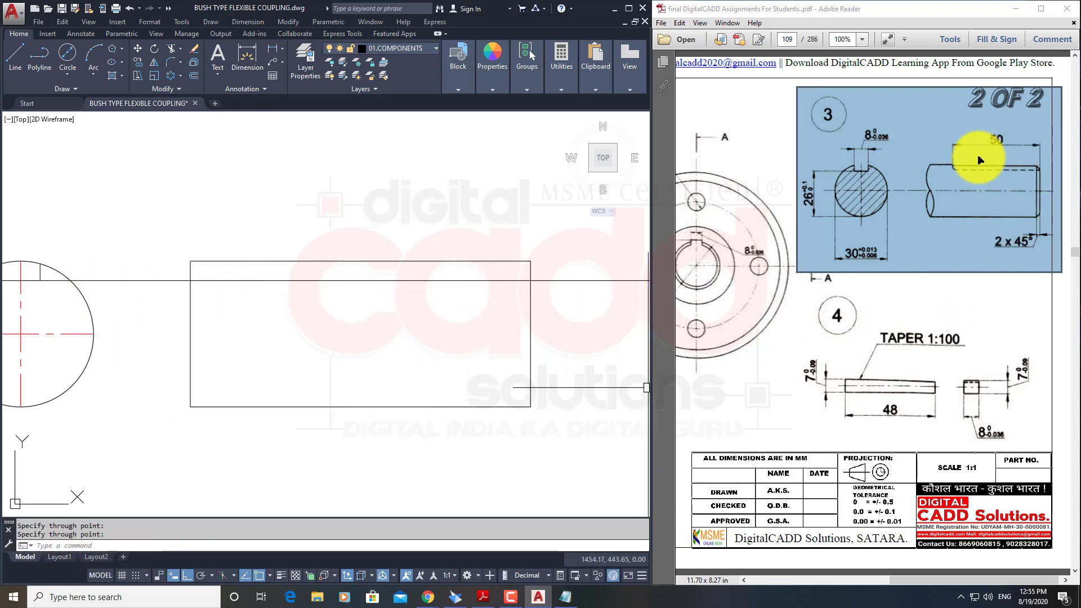
# Offset the side view's right end line 50 mm to the left for the keyway's length.
pyautogui.write('o')
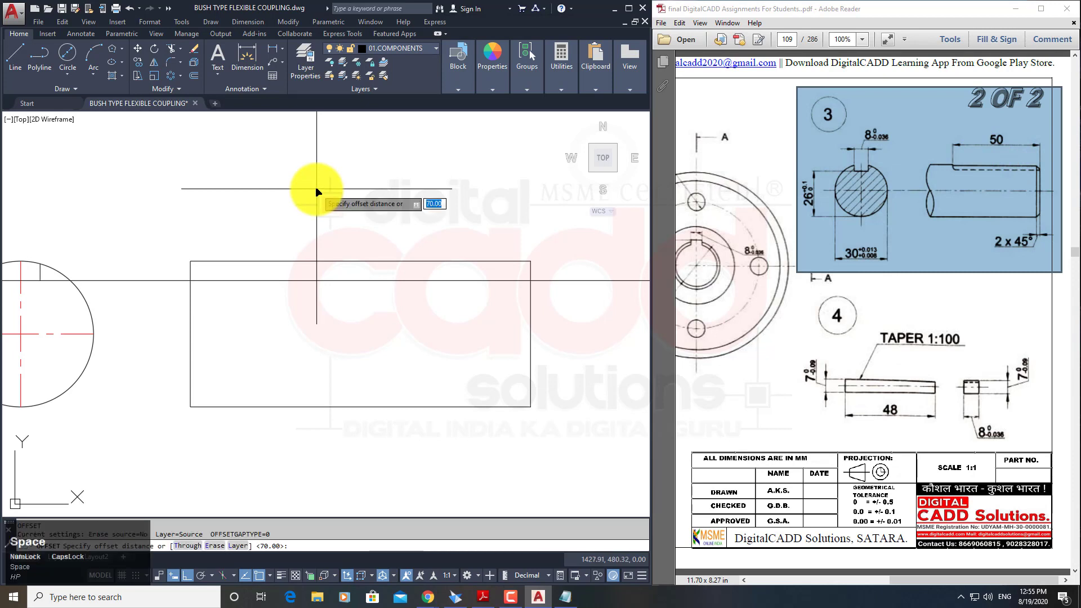
pyautogui.press('space')
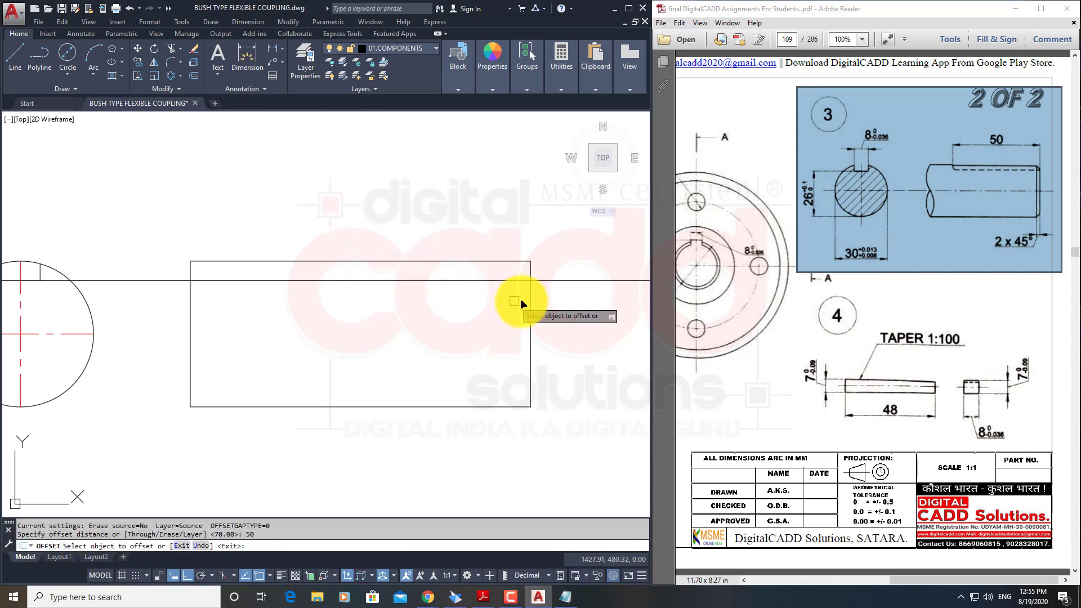
pyautogui.click(526, 300)
# Trim the keyway's end line and floor ray so only the slot outline remains within the side view.
pyautogui.write('tr')
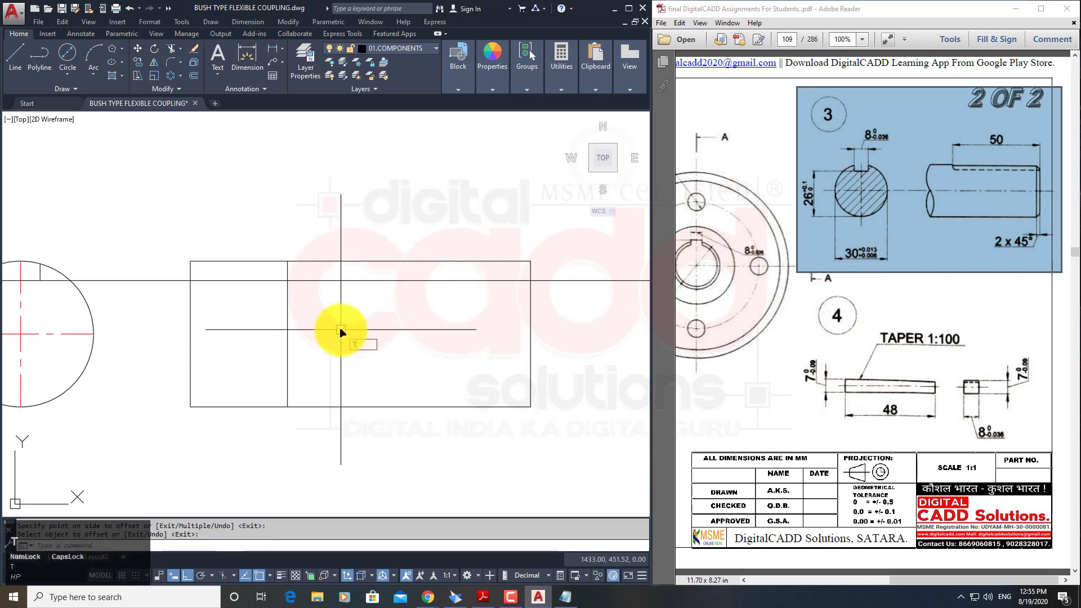
pyautogui.press('space')
pyautogui.click(305, 234)
pyautogui.click(277, 302)
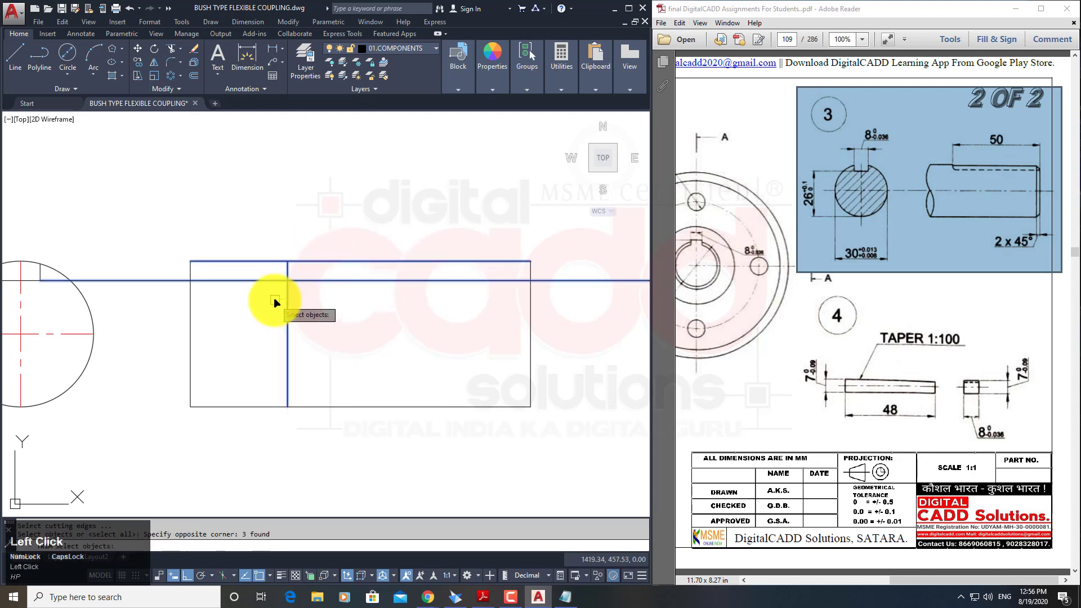
pyautogui.press('space')
pyautogui.click(287, 303)
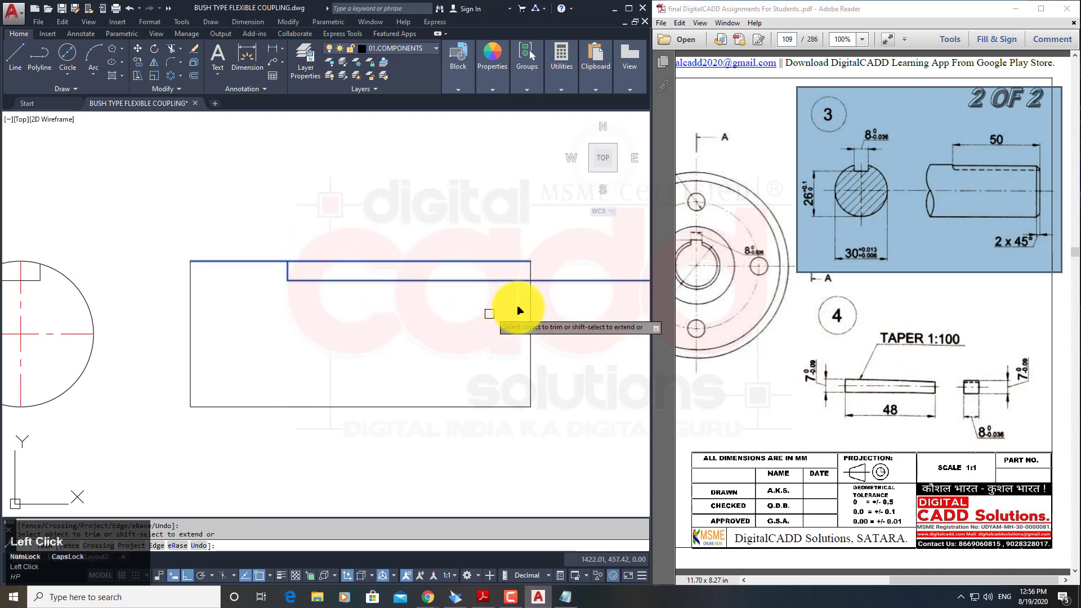
pyautogui.press('space')
pyautogui.press('space')
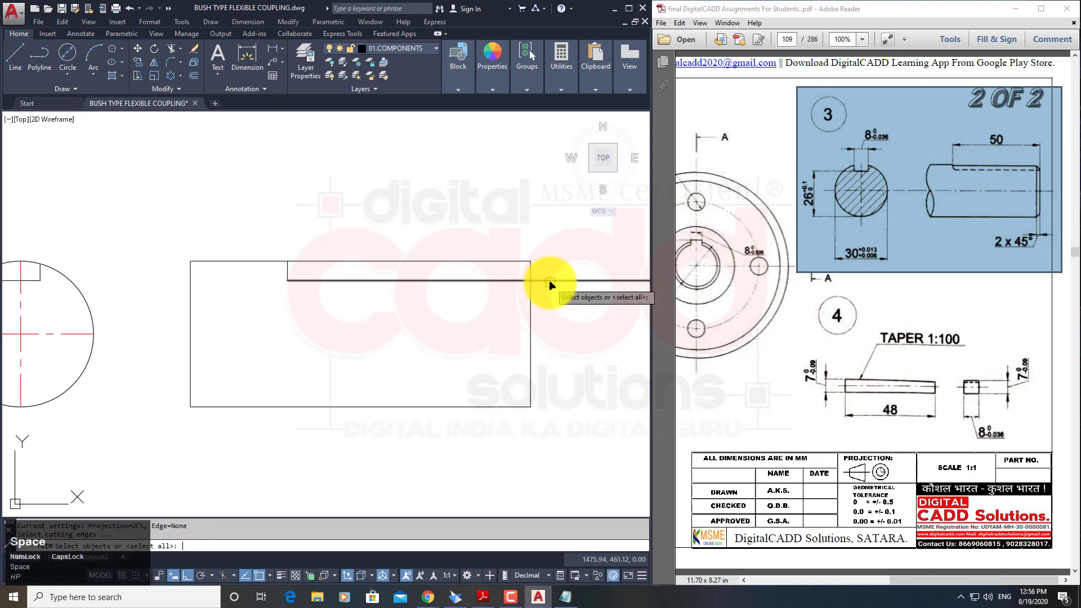
pyautogui.moveTo(542, 345); pyautogui.dragTo(549, 331, button='middle')
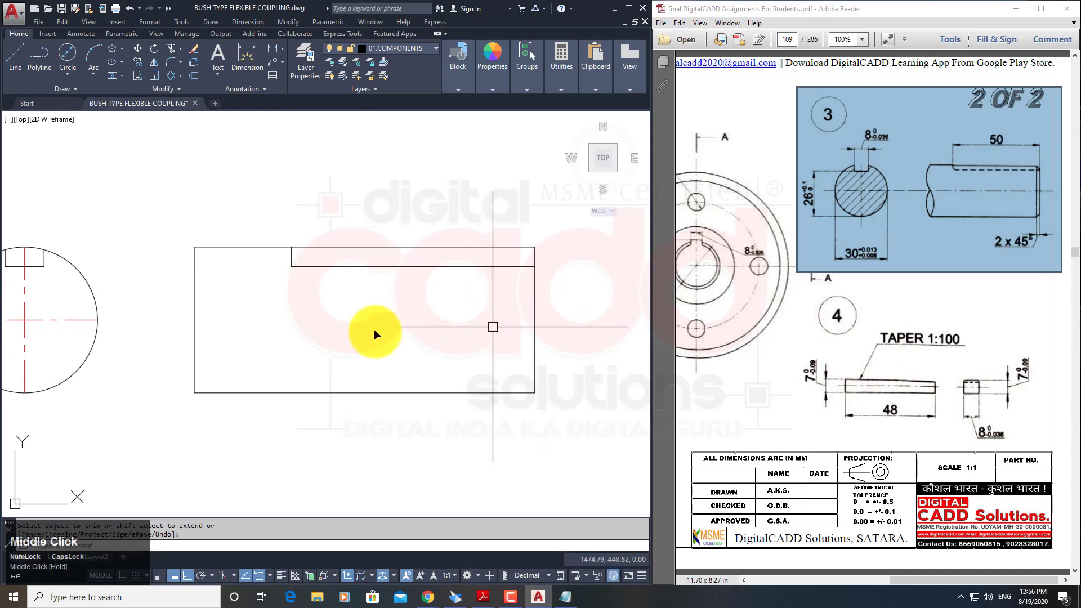
pyautogui.moveTo(338, 353); pyautogui.dragTo(366, 353, button='middle')
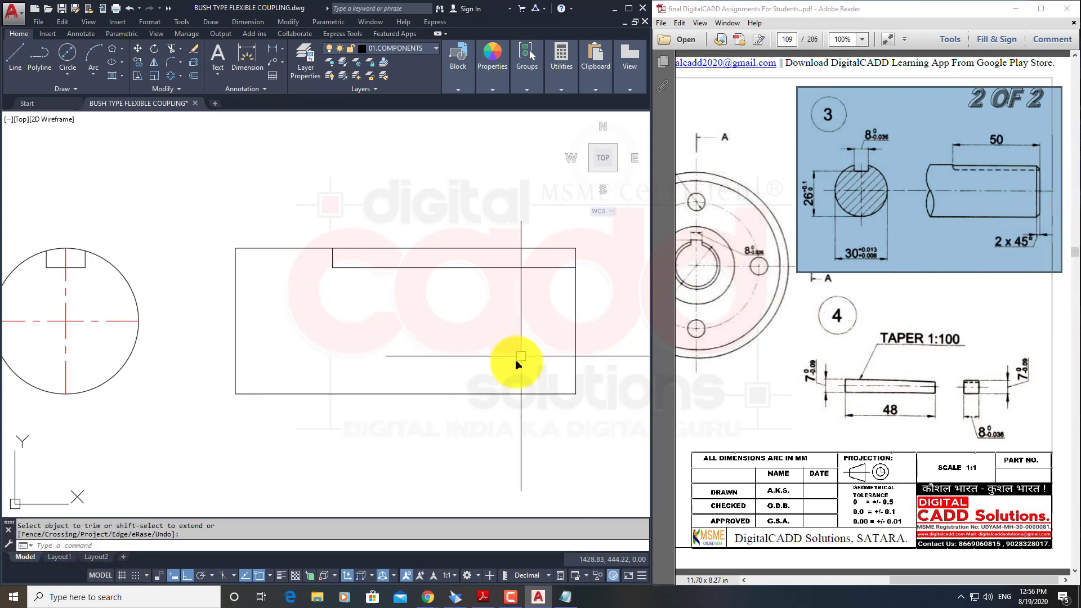
# Try to offset the shaft's right end line 2 mm inward.
pyautogui.moveTo(514, 362); pyautogui.dragTo(442, 353, button='middle')
pyautogui.write('o')
pyautogui.press('space')
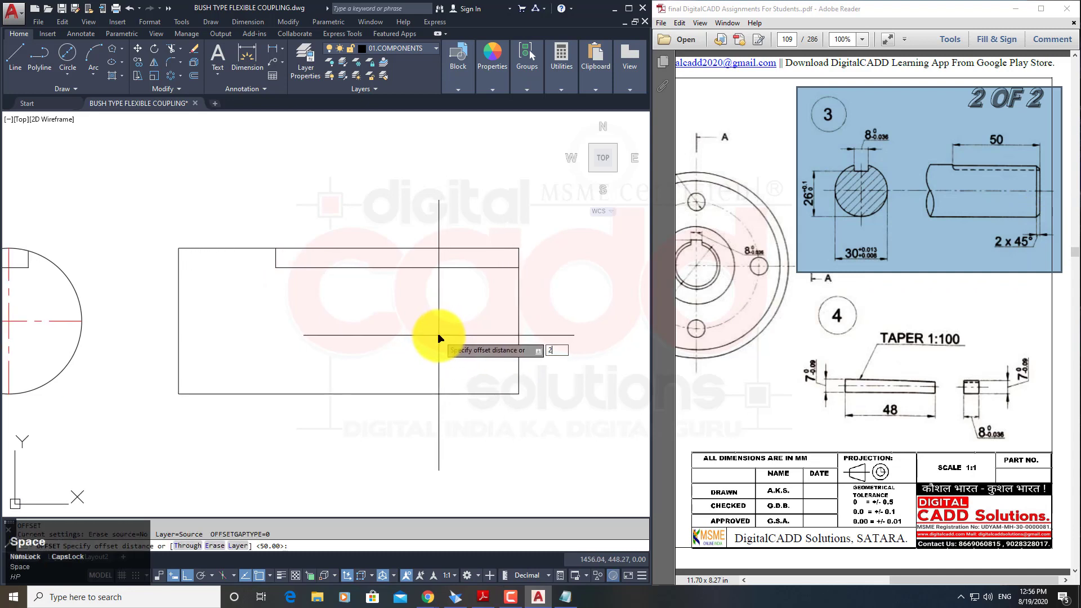
pyautogui.write('2')
pyautogui.press('space')
pyautogui.click(519, 341)
pyautogui.click(454, 334)
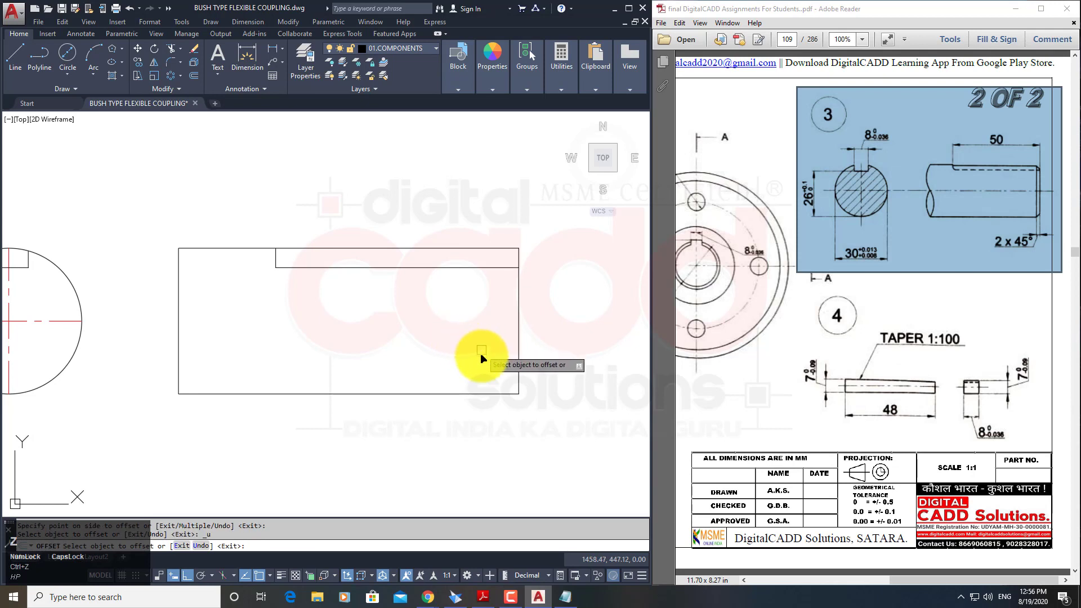
pyautogui.hotkey('ctrl', 'z')
pyautogui.press('Escape')
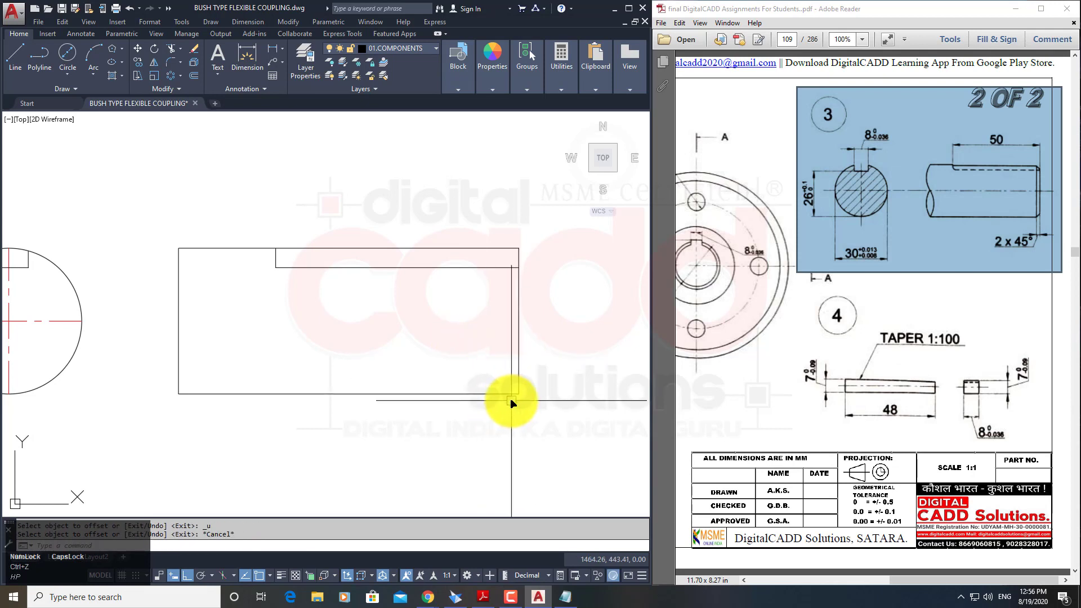
pyautogui.click(181, 62)
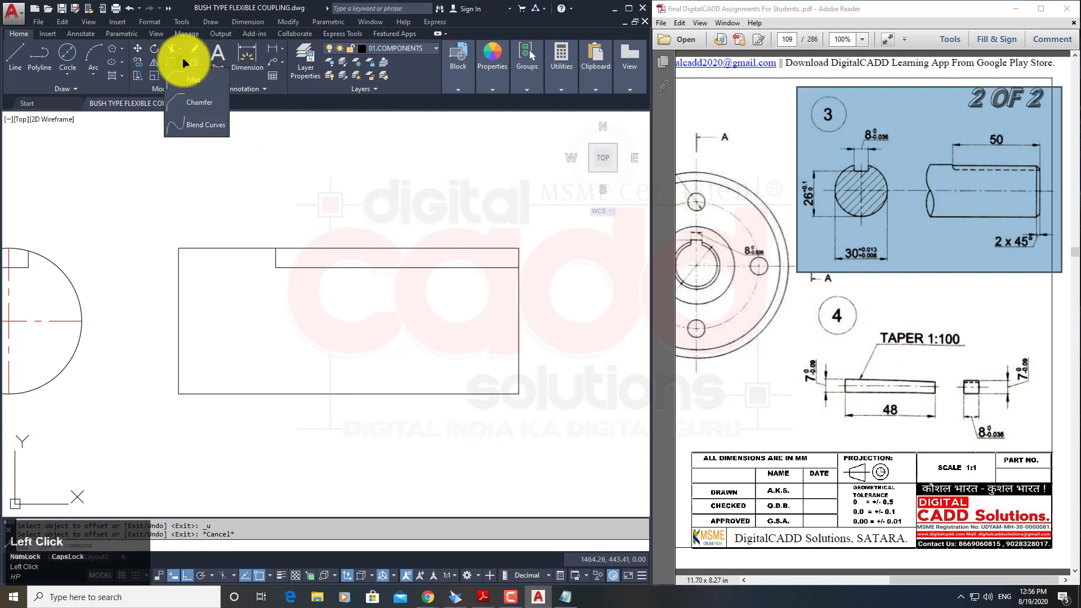
pyautogui.click(202, 106)
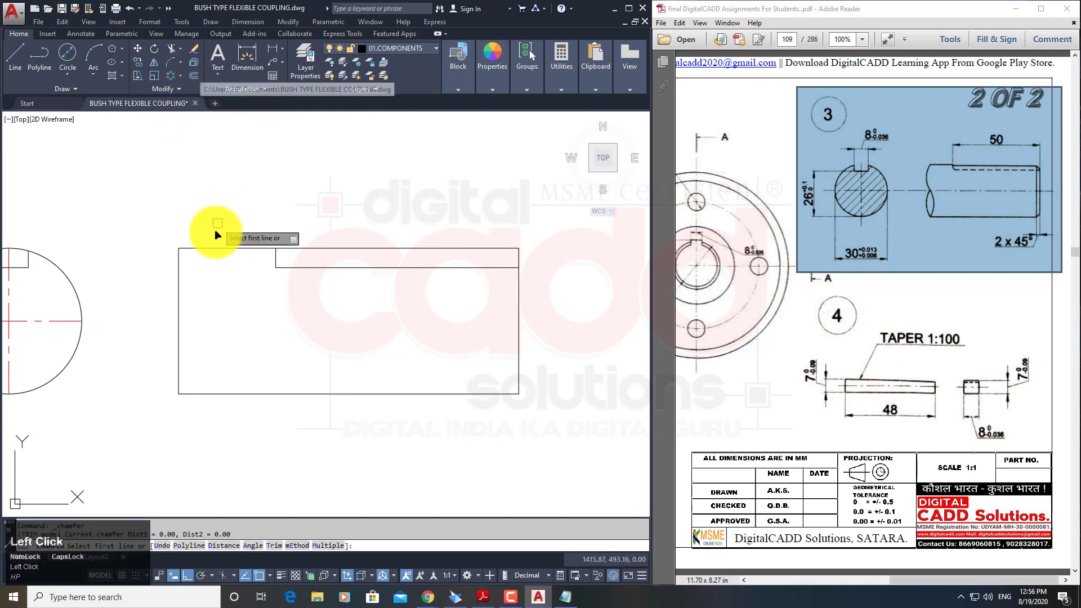
pyautogui.click(231, 545)
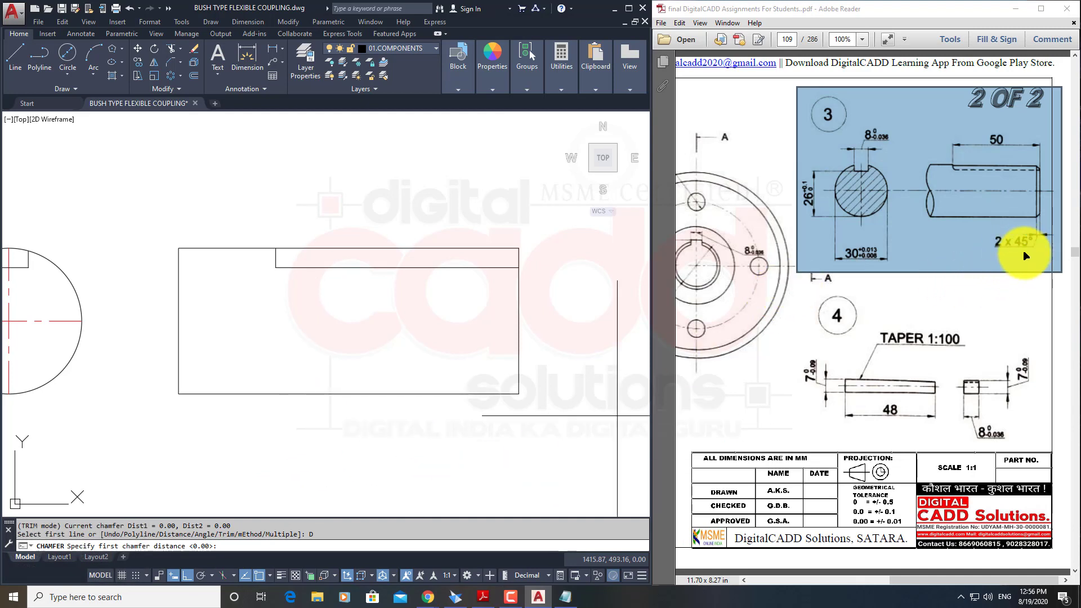
pyautogui.press('Escape')
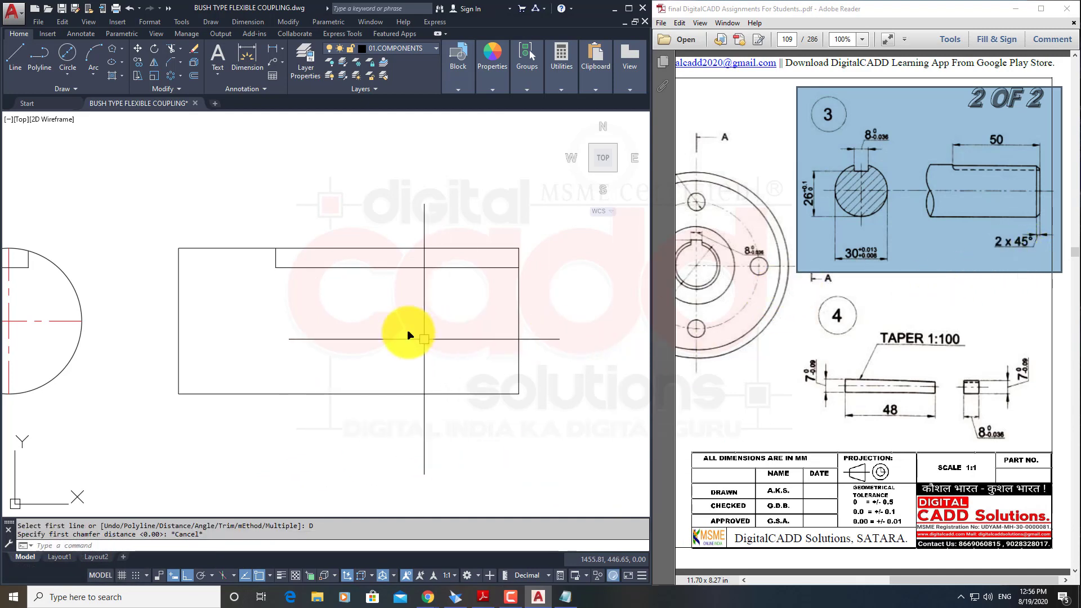
# Chamfer both corners at the right end of the shaft's side view with a length of 2 mm and an angle of 45°.
pyautogui.click(180, 63)
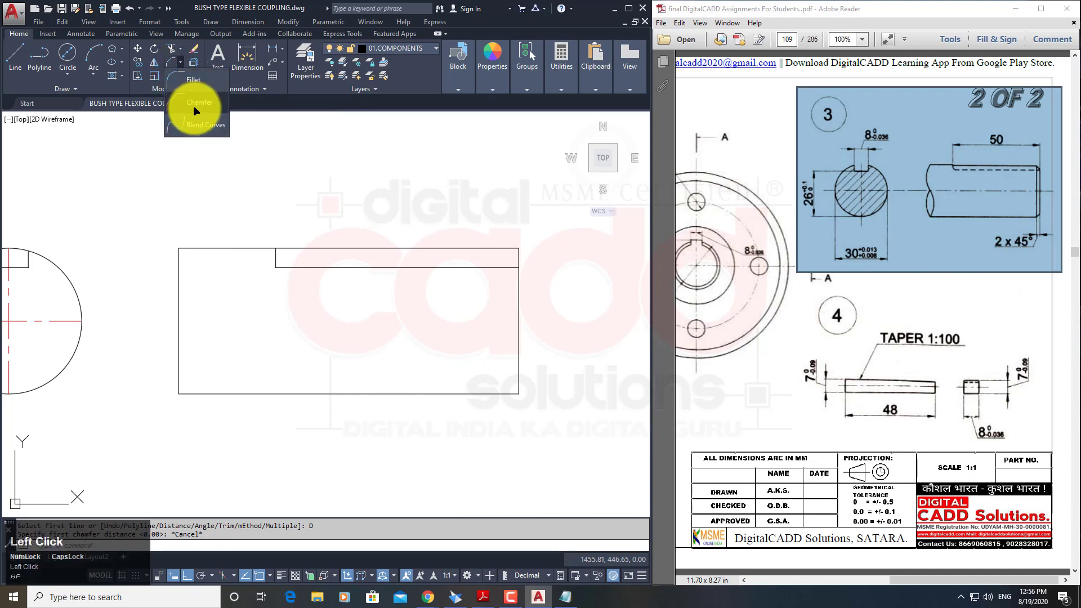
pyautogui.click(199, 107)
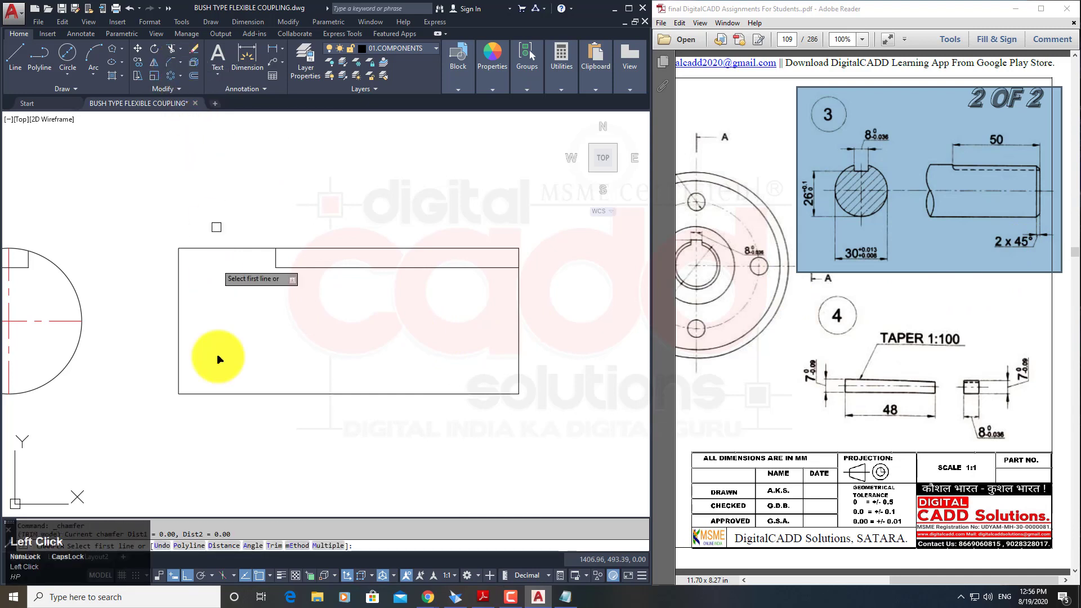
pyautogui.click(254, 546)
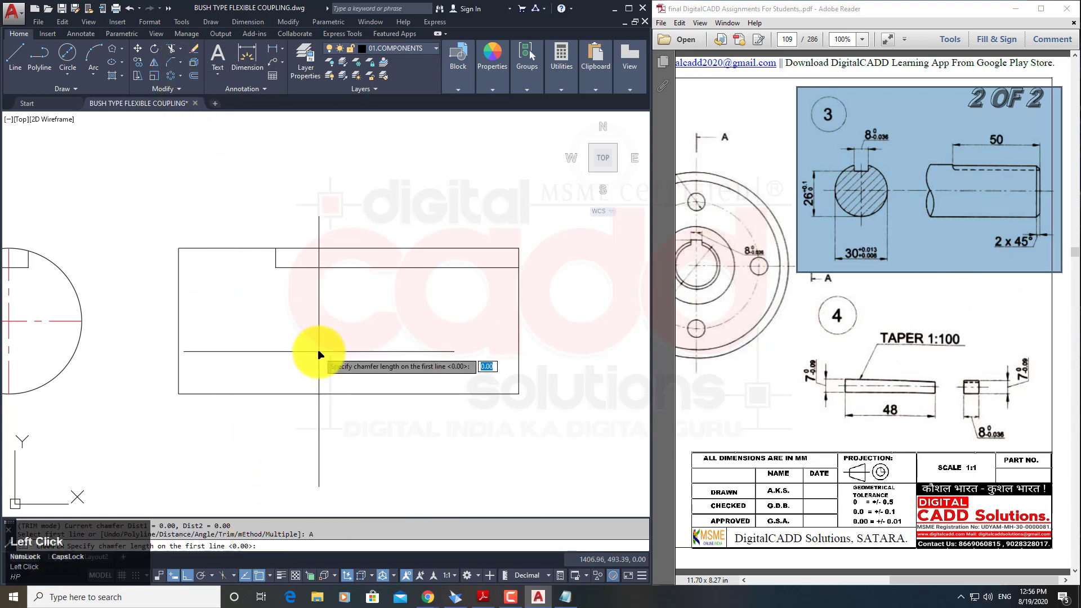
pyautogui.write('2')
pyautogui.press('Return')
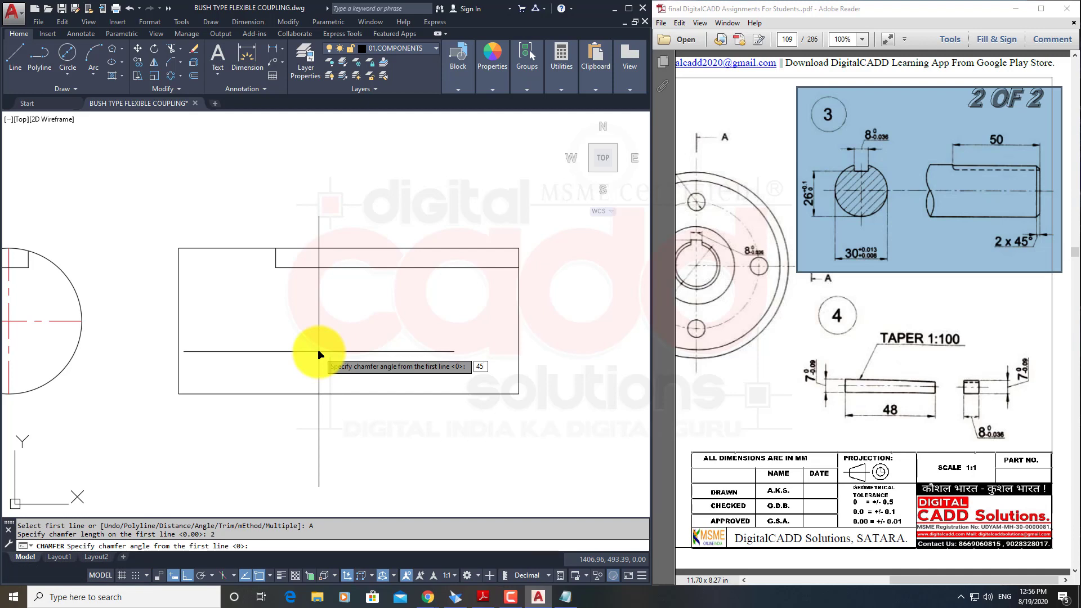
pyautogui.write('45')
pyautogui.press('Return')
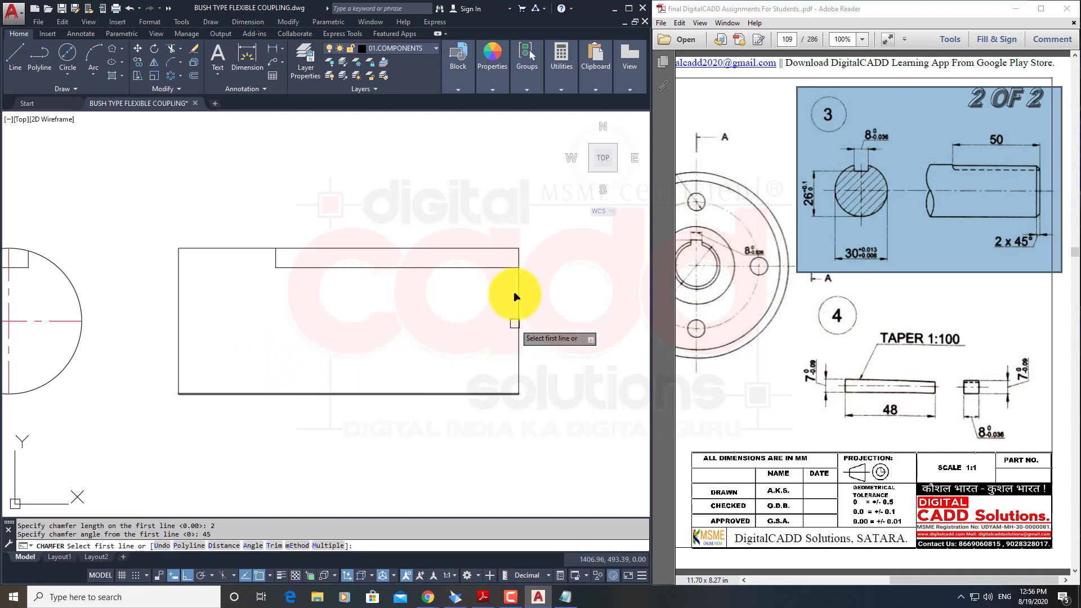
pyautogui.click(331, 545)
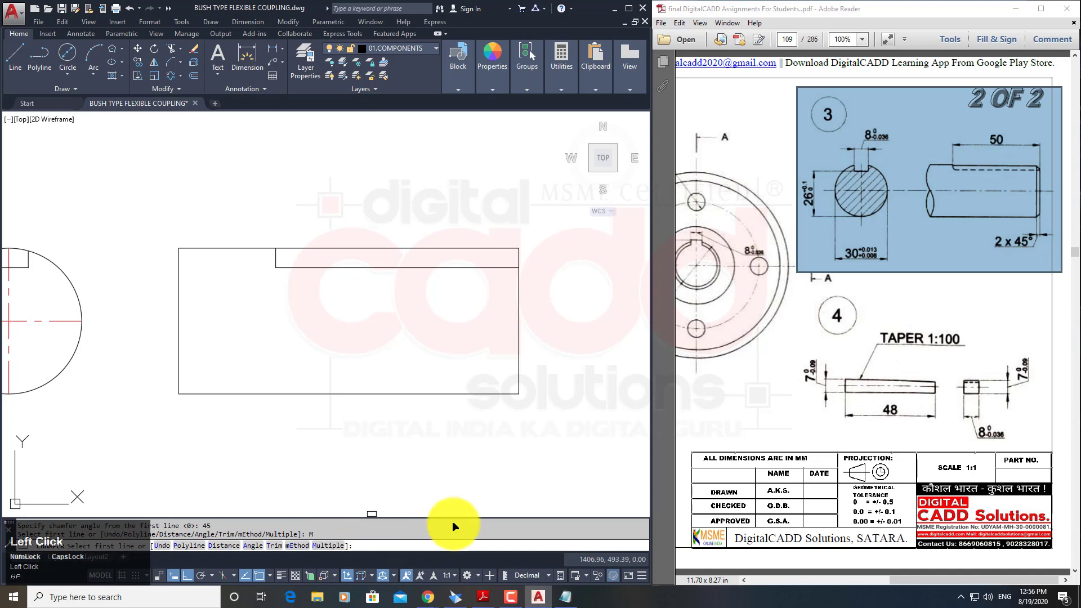
pyautogui.click(503, 395)
pyautogui.click(517, 359)
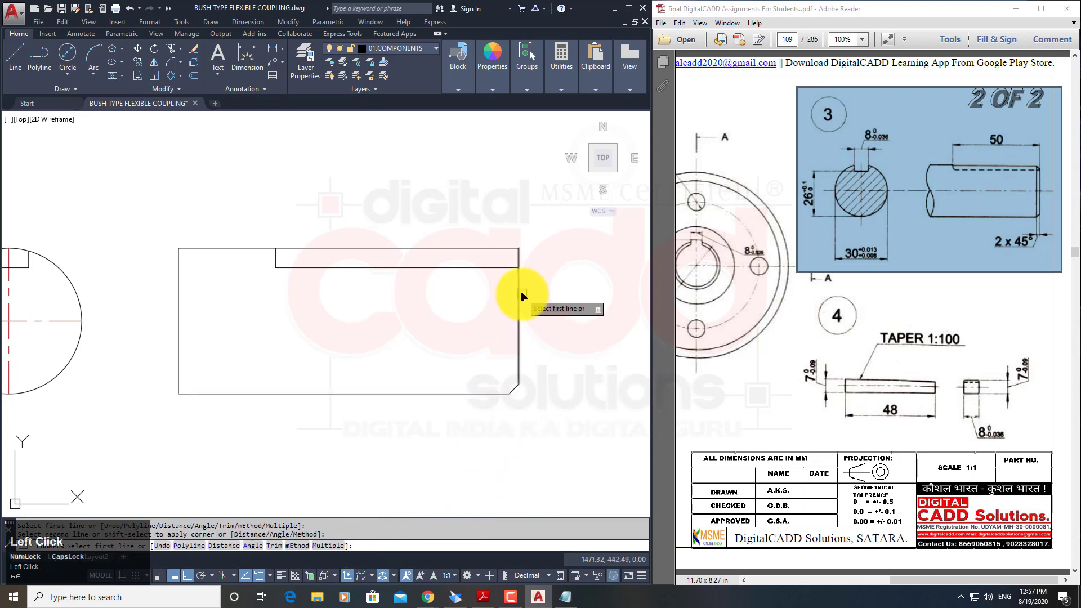
pyautogui.click(522, 296)
pyautogui.click(501, 250)
pyautogui.press('space')
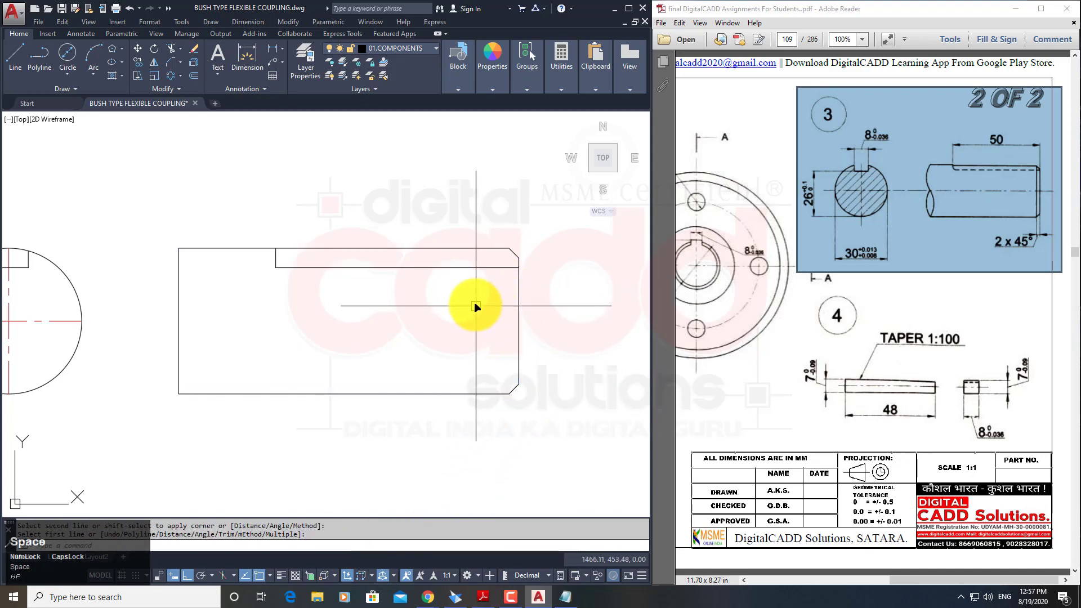
# Draw a vertical line joining the inner ends of the two chamfers on the shaft's side view.
pyautogui.moveTo(476, 307)
pyautogui.mouseDown(button='middle')
pyautogui.moveTo(569, 306)
pyautogui.moveTo(496, 356)
pyautogui.mouseUp(button='middle')
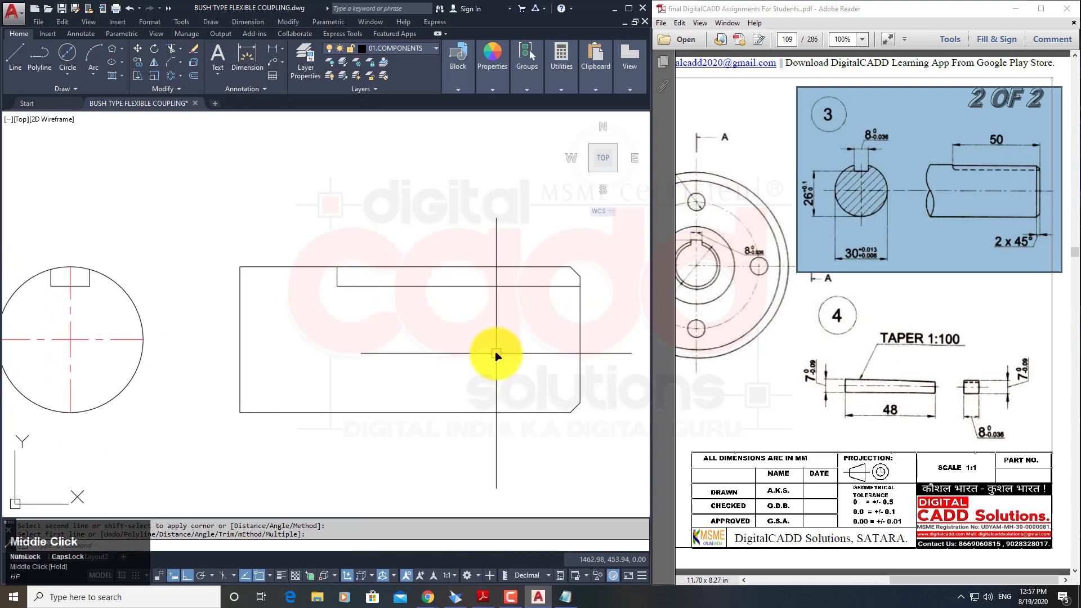
pyautogui.write('l')
pyautogui.press('space')
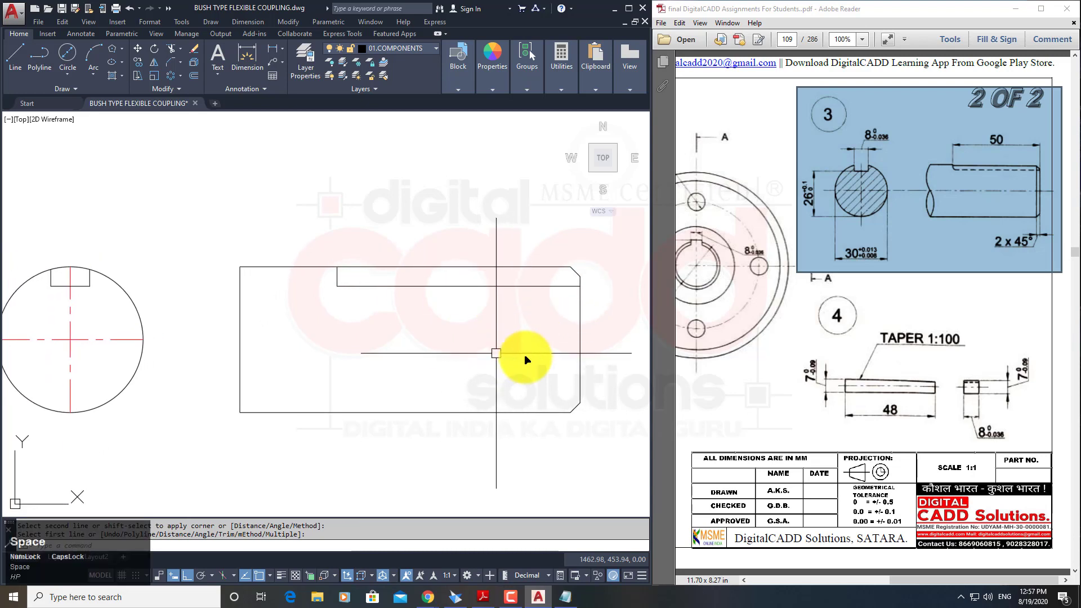
pyautogui.click(570, 268)
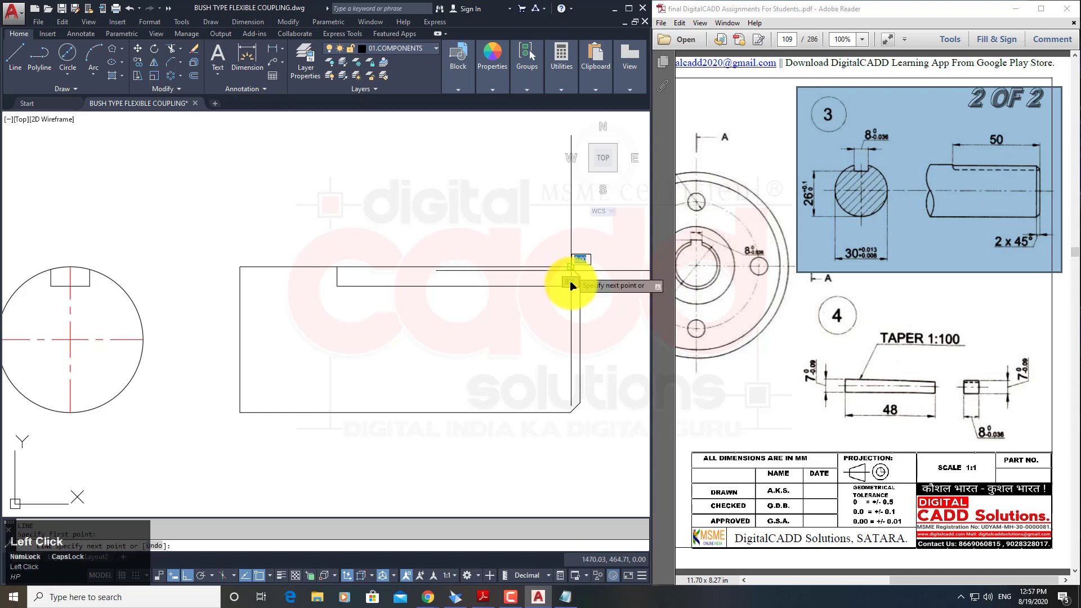
pyautogui.click(570, 413)
pyautogui.press('space')
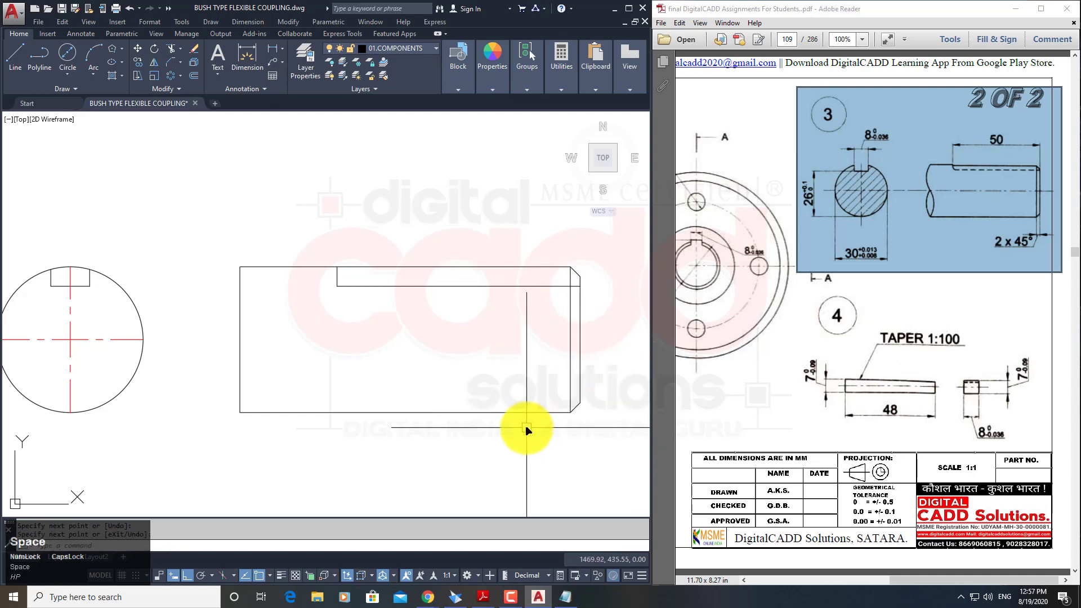
# Draw a horizontal ray from the keyway's upper right corner on the end view's circle across the shaft's side view.
pyautogui.moveTo(526, 428); pyautogui.dragTo(539, 428, button='middle')
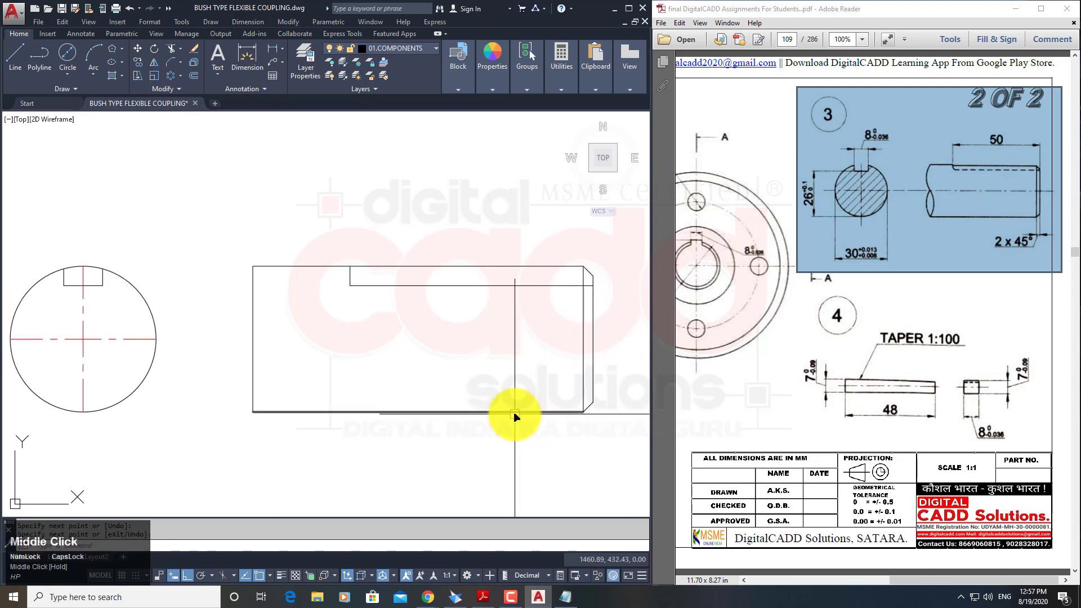
pyautogui.rightClick(92, 303)
pyautogui.press('space')
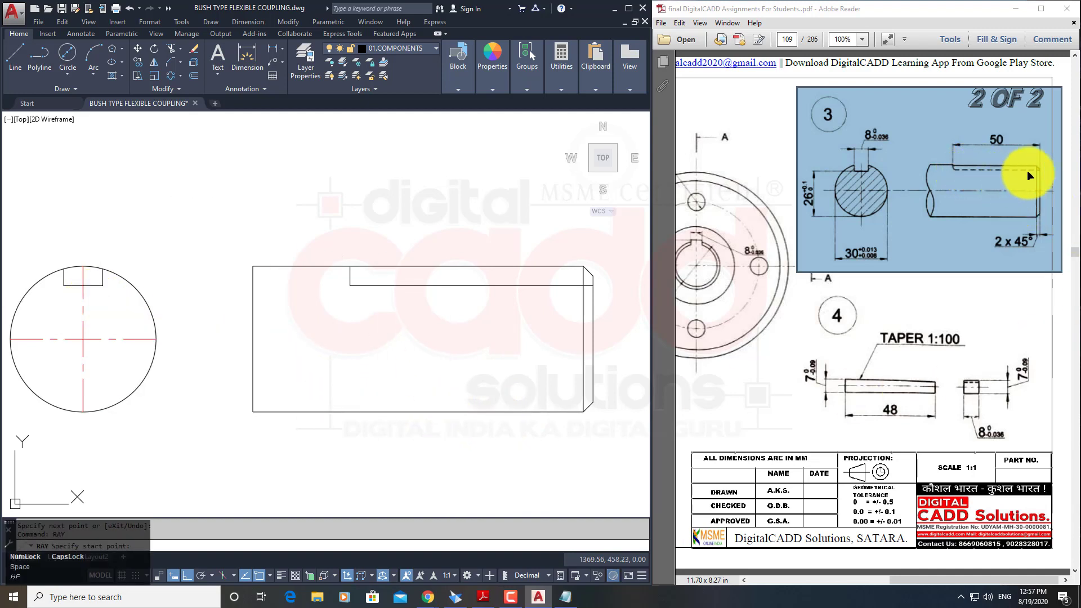
pyautogui.scroll(4, 88, 293)
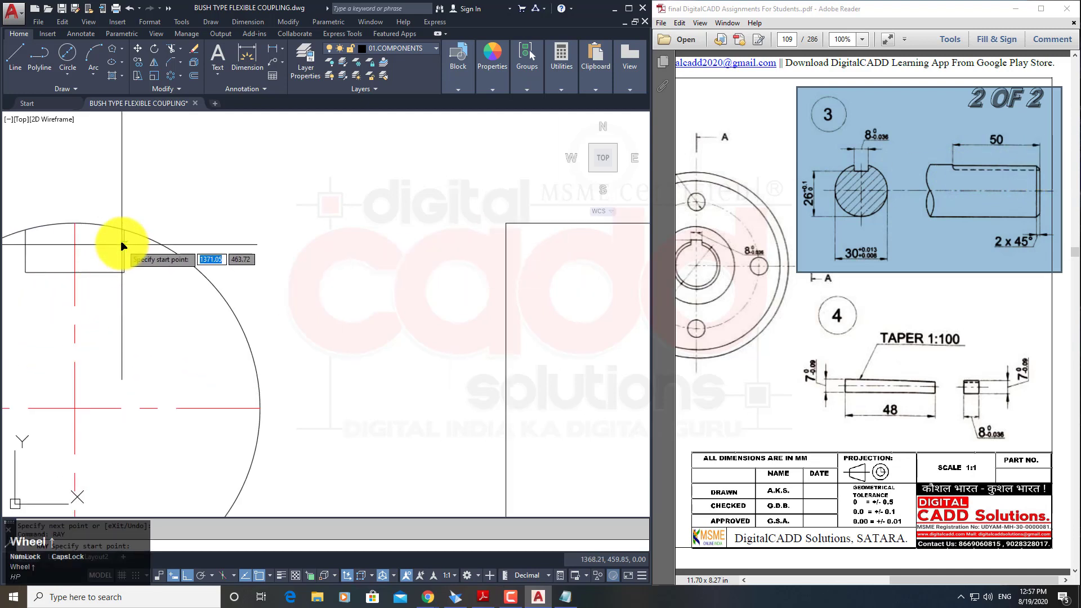
pyautogui.click(123, 230)
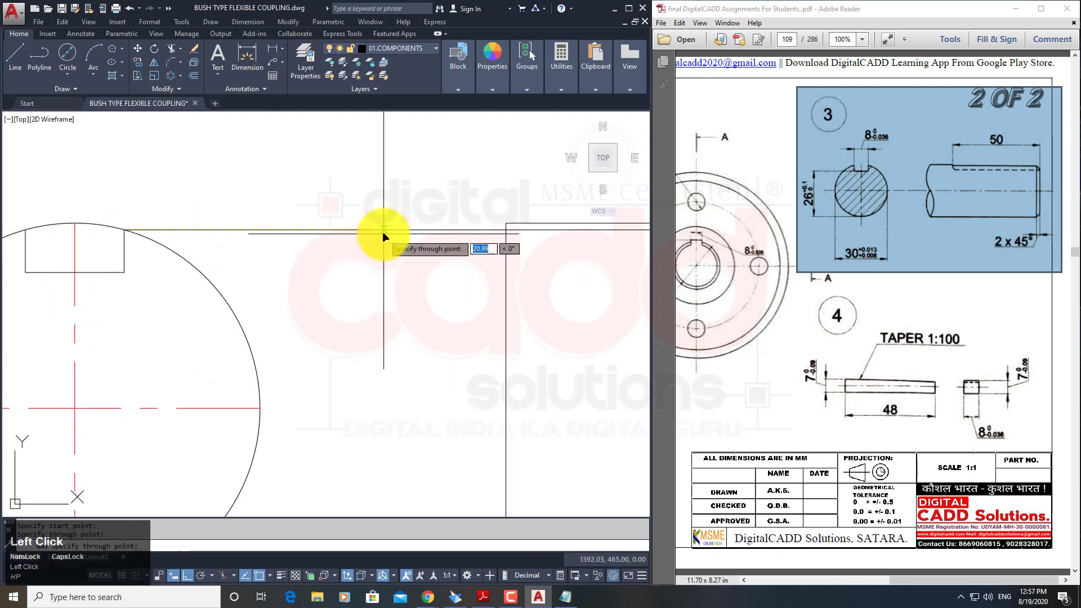
pyautogui.scroll(-3, 383, 237)
# Trim the side view's upper edge over the keyway and the ray's excess before the keyway and past the chamfer.
pyautogui.moveTo(350, 280)
pyautogui.mouseDown(button='middle')
pyautogui.moveTo(150, 338)
pyautogui.moveTo(157, 368)
pyautogui.mouseUp(button='middle')
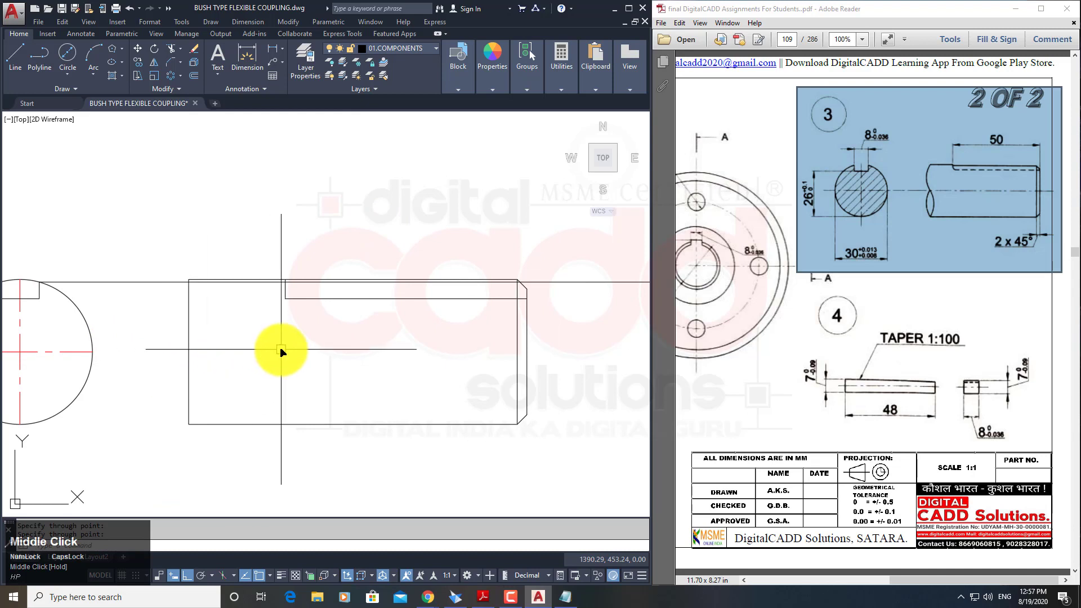
pyautogui.write('r')
pyautogui.press('space')
pyautogui.scroll(2, 298, 293)
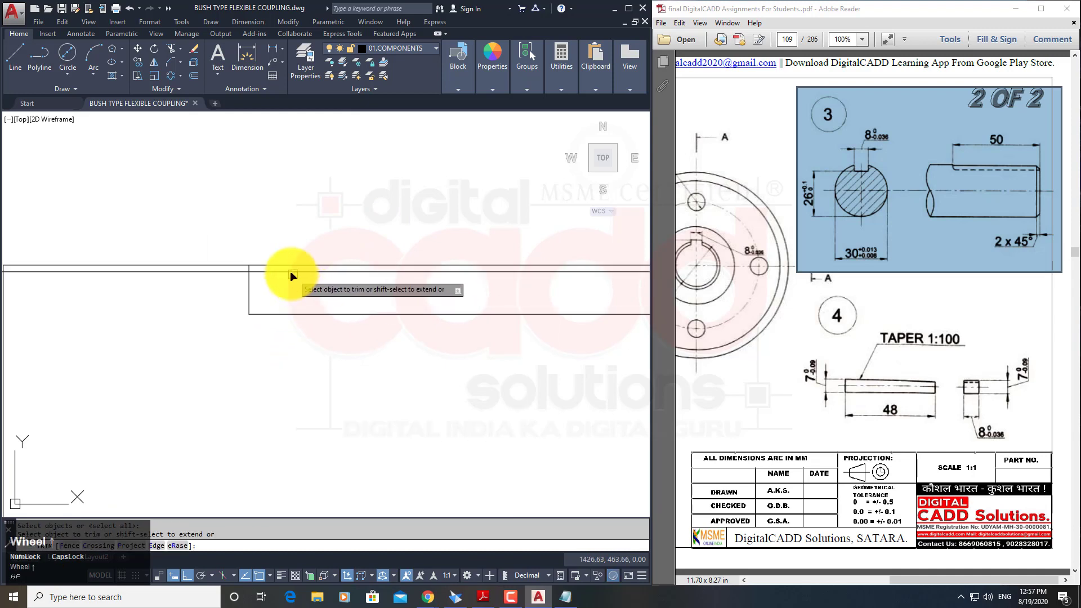
pyautogui.click(260, 284)
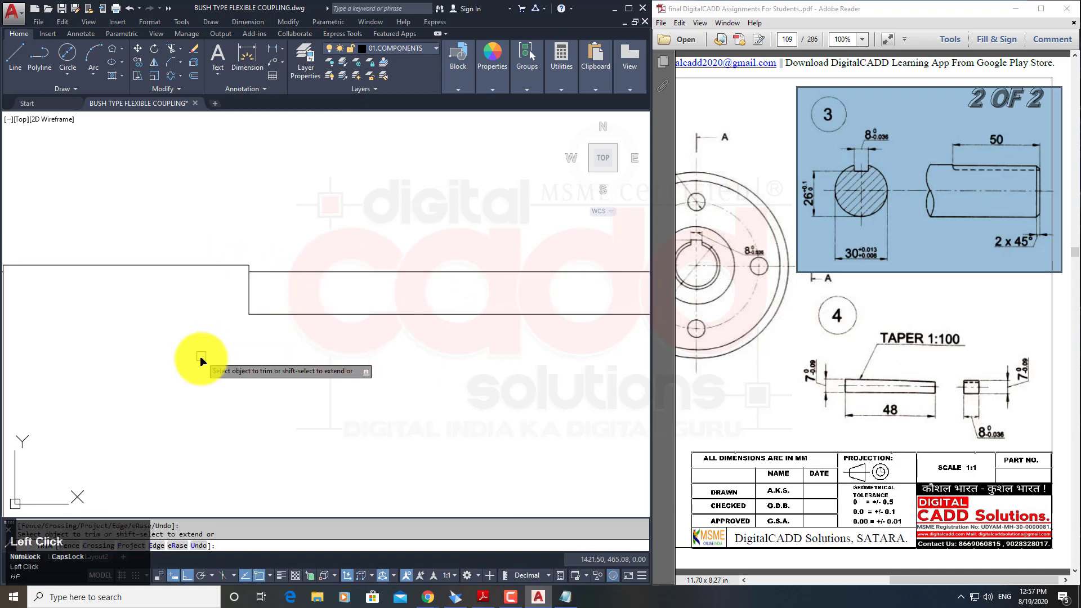
pyautogui.scroll(4, 420, 351)
pyautogui.scroll(2, 449, 326)
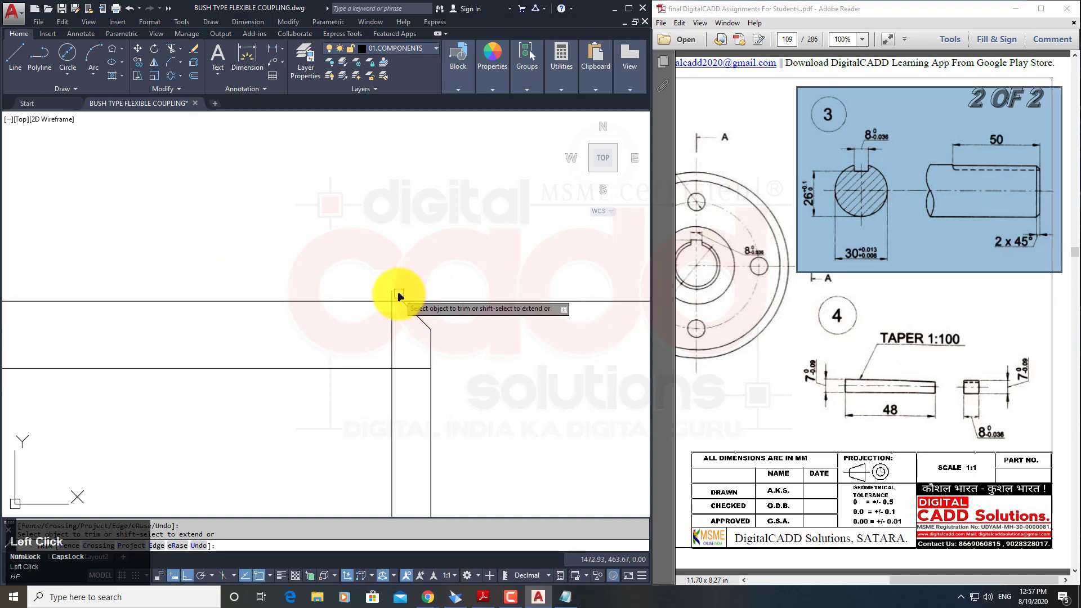
pyautogui.click(434, 302)
pyautogui.scroll(-3, 482, 318)
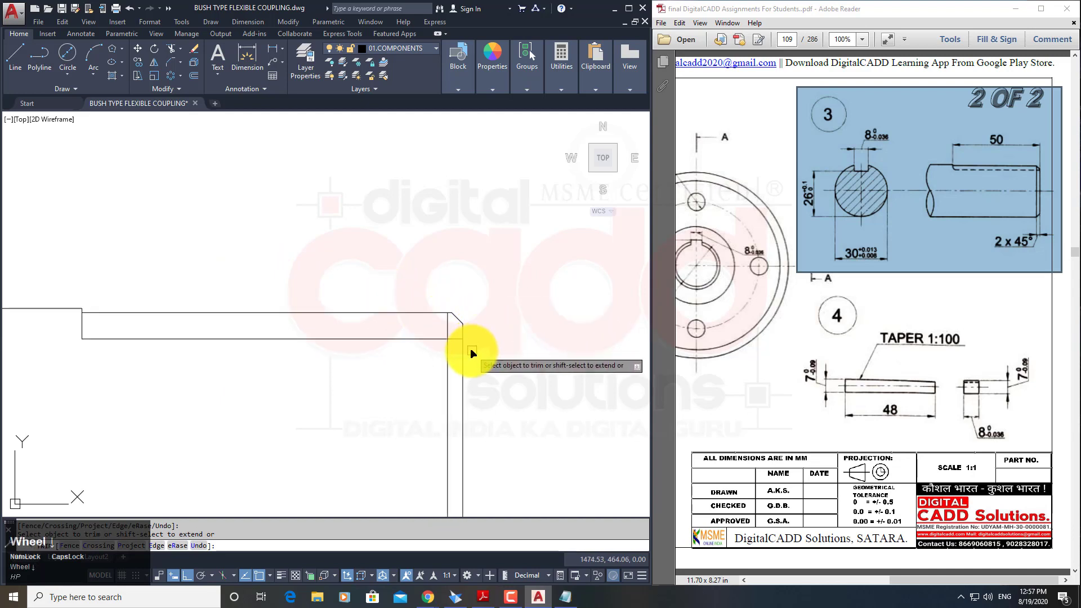
pyautogui.press('space')
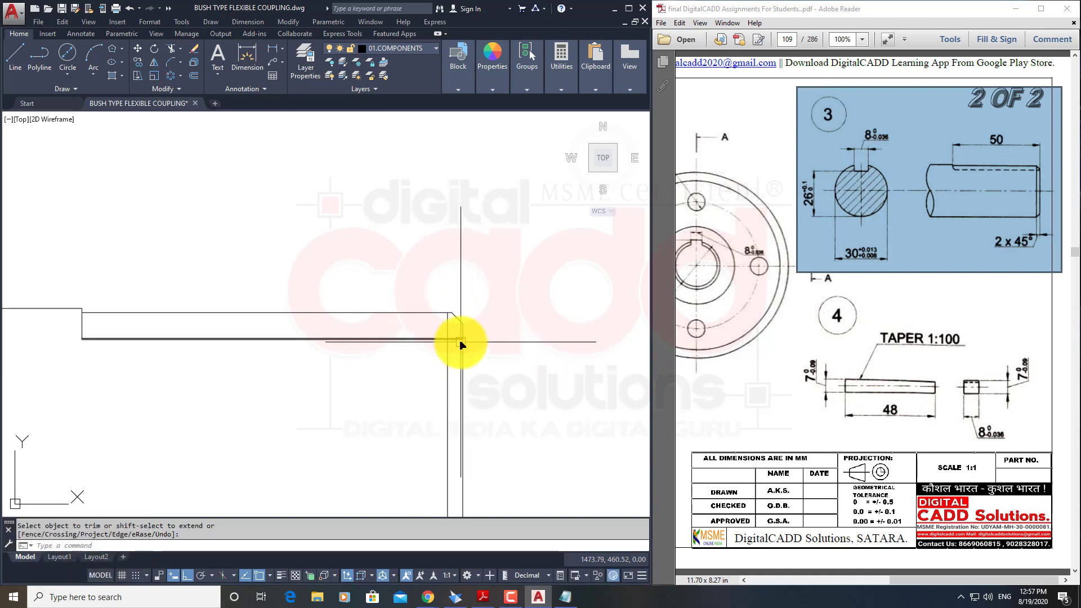
# Erase the leftover ray segment between the shaft's end view and side view.
pyautogui.scroll(-2, 451, 339)
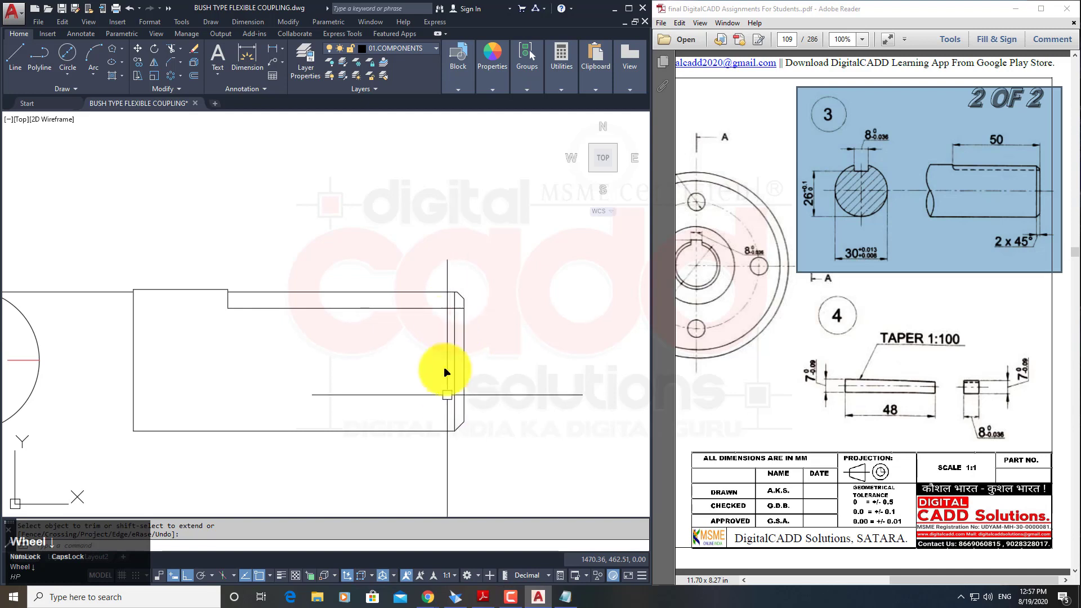
pyautogui.scroll(2, 456, 311)
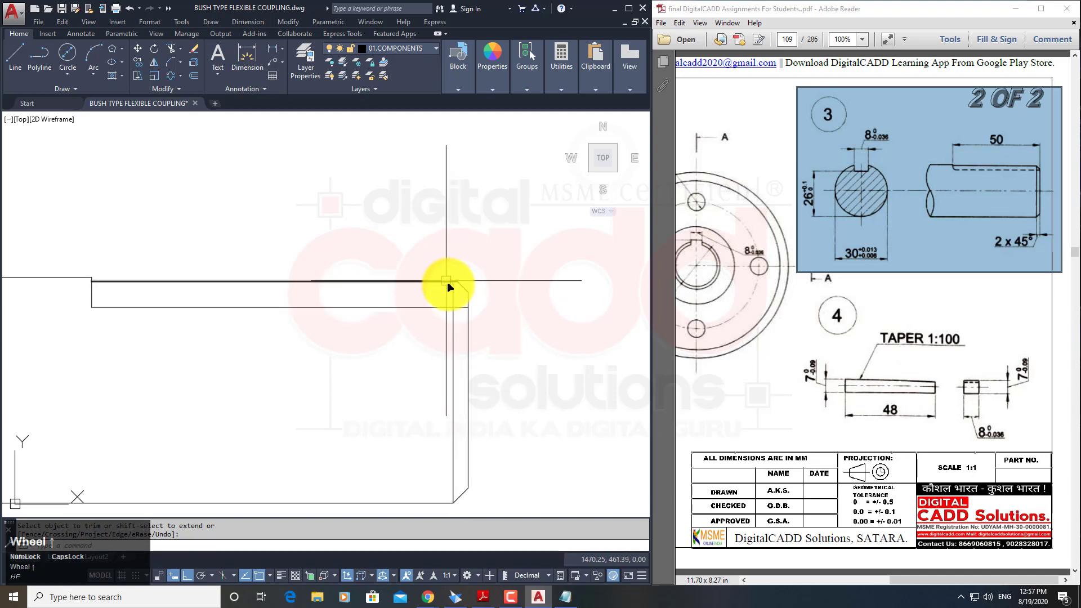
pyautogui.scroll(2, 449, 286)
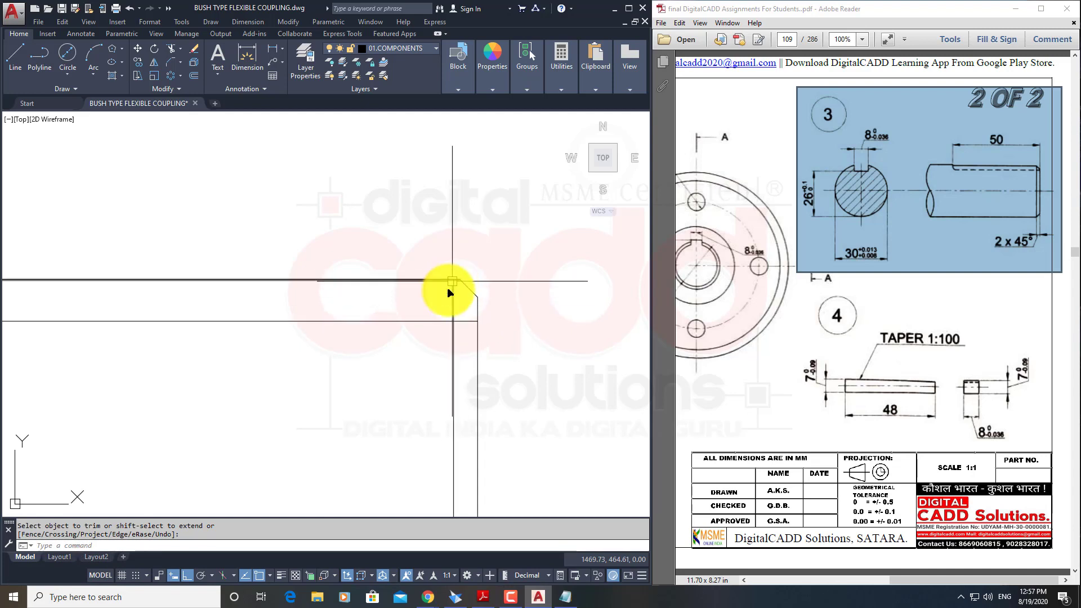
pyautogui.scroll(-3, 458, 281)
pyautogui.moveTo(481, 336)
pyautogui.mouseDown(button='middle')
pyautogui.moveTo(461, 340)
pyautogui.moveTo(484, 335)
pyautogui.moveTo(480, 351)
pyautogui.mouseUp(button='middle')
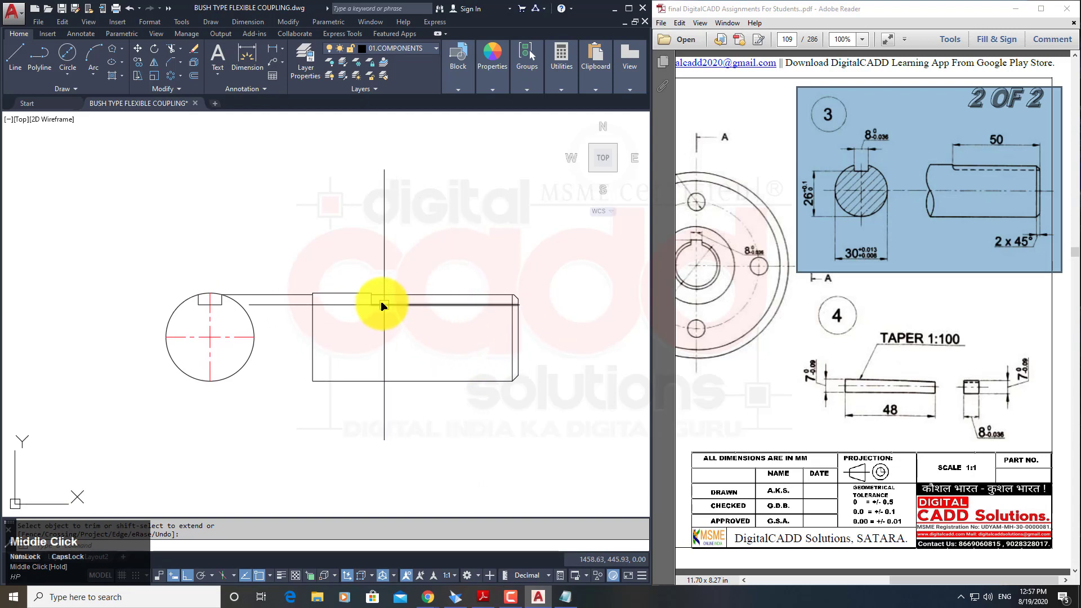
pyautogui.scroll(3, 379, 306)
pyautogui.scroll(2, 169, 273)
pyautogui.click(161, 262)
pyautogui.click(146, 327)
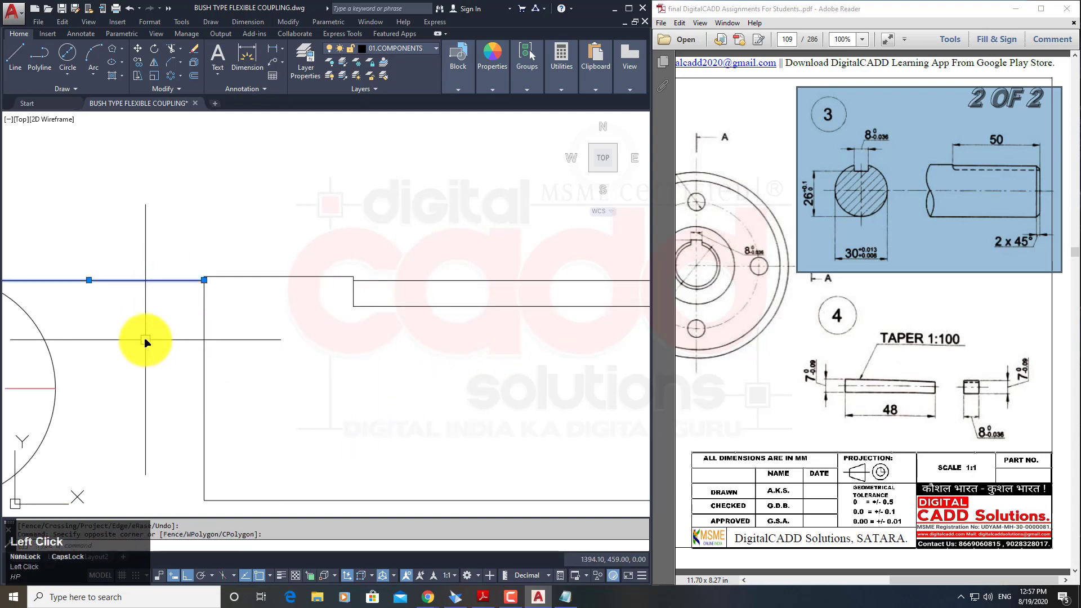
pyautogui.press('space')
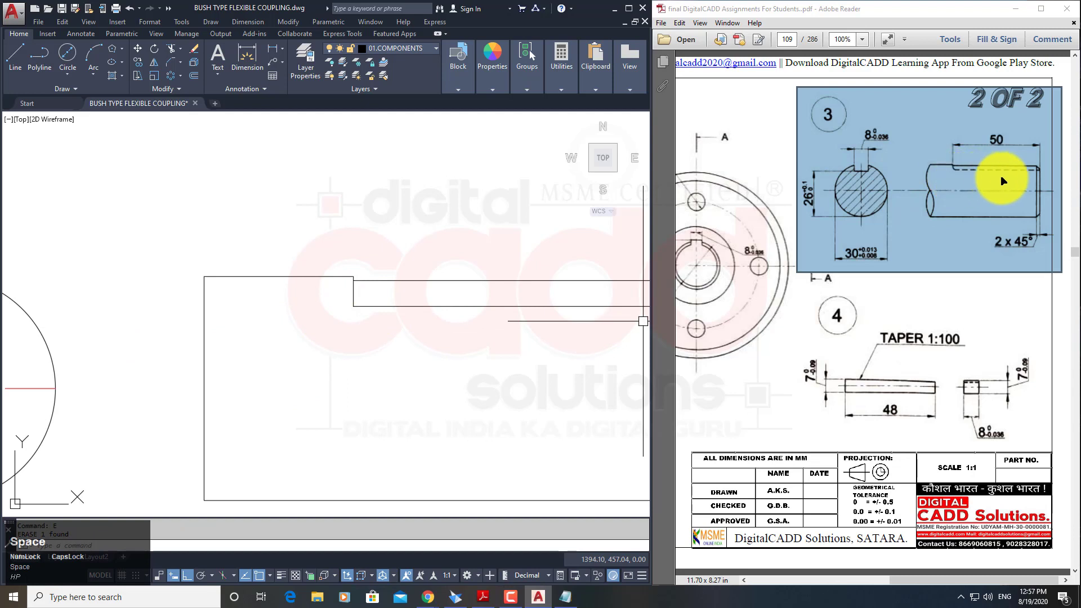
# Move the keyway's end line and floor line in the side view to the 02.HIDDEN LINES. layer.
pyautogui.click(361, 301)
pyautogui.click(313, 340)
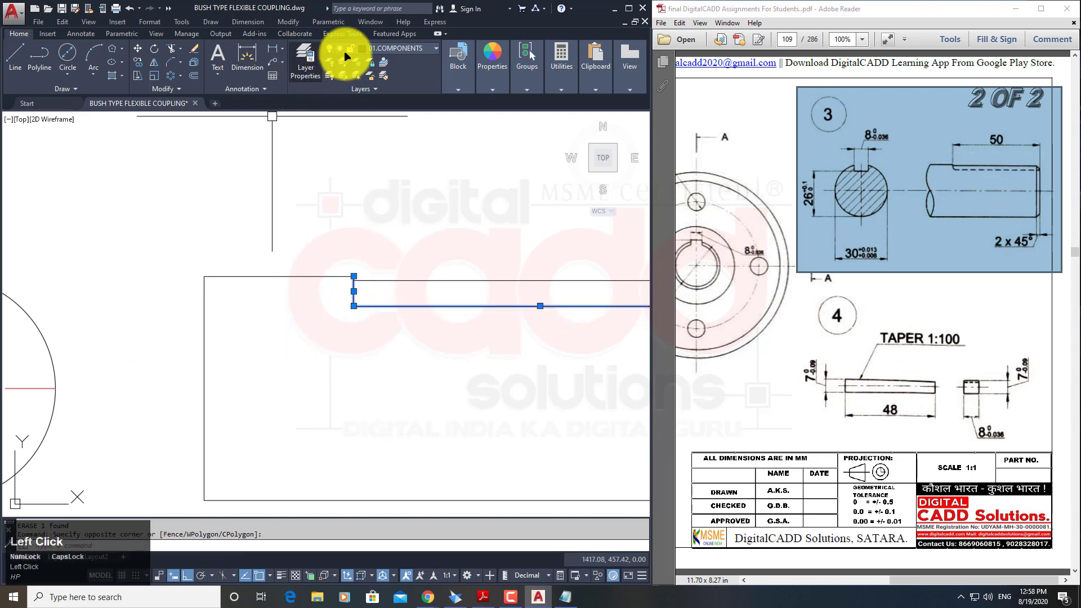
pyautogui.click(397, 49)
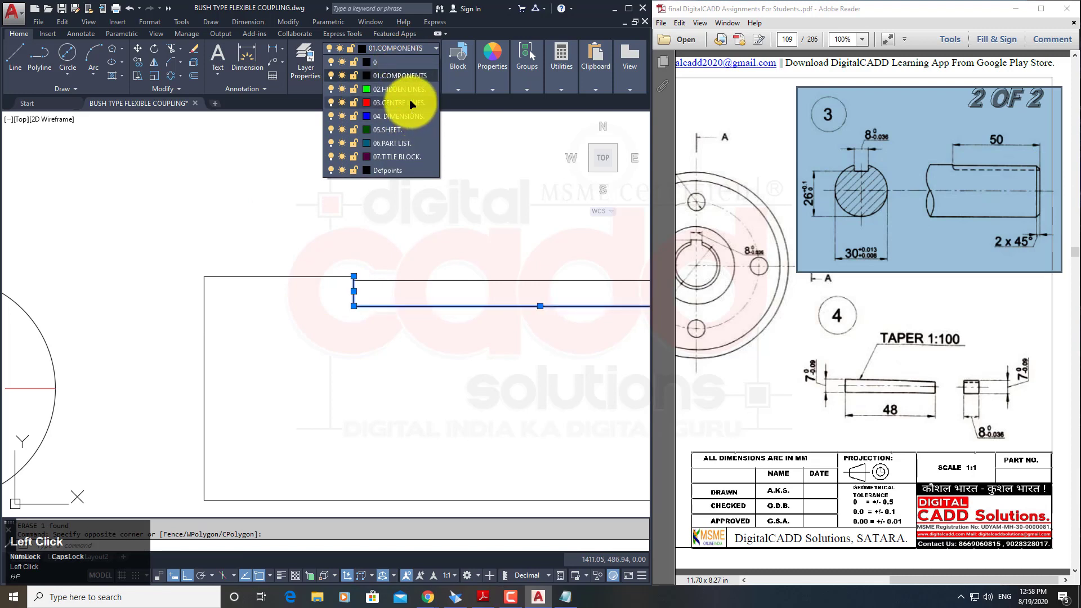
pyautogui.click(411, 90)
pyautogui.moveTo(362, 289); pyautogui.dragTo(217, 338, button='middle')
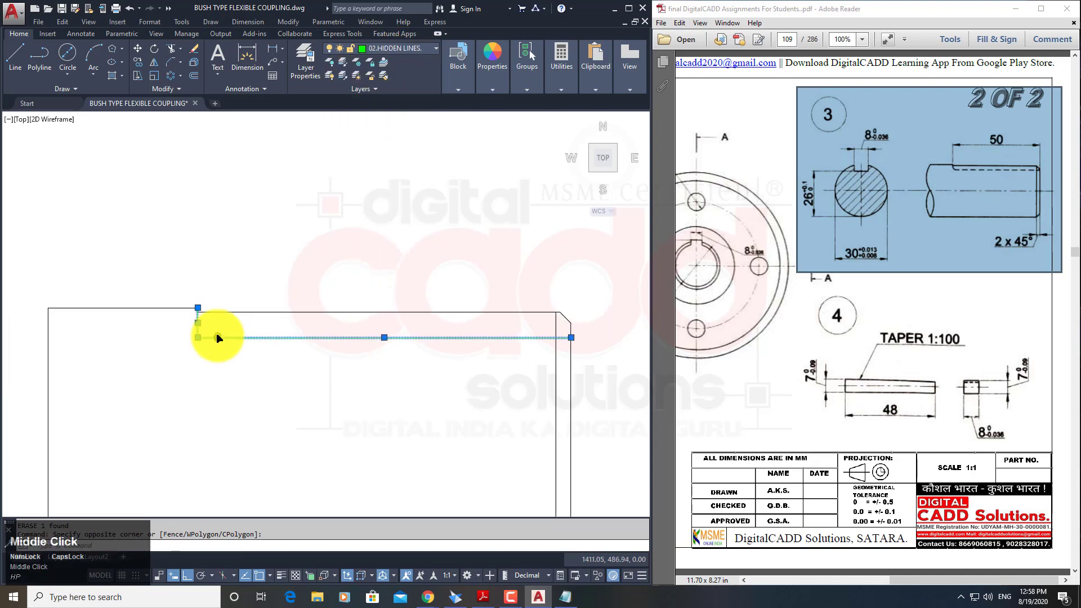
# Set the linetype scale of the side view's two hidden keyway lines to 6.
pyautogui.moveTo(454, 343); pyautogui.dragTo(344, 354, button='middle')
pyautogui.scroll(3, 332, 349)
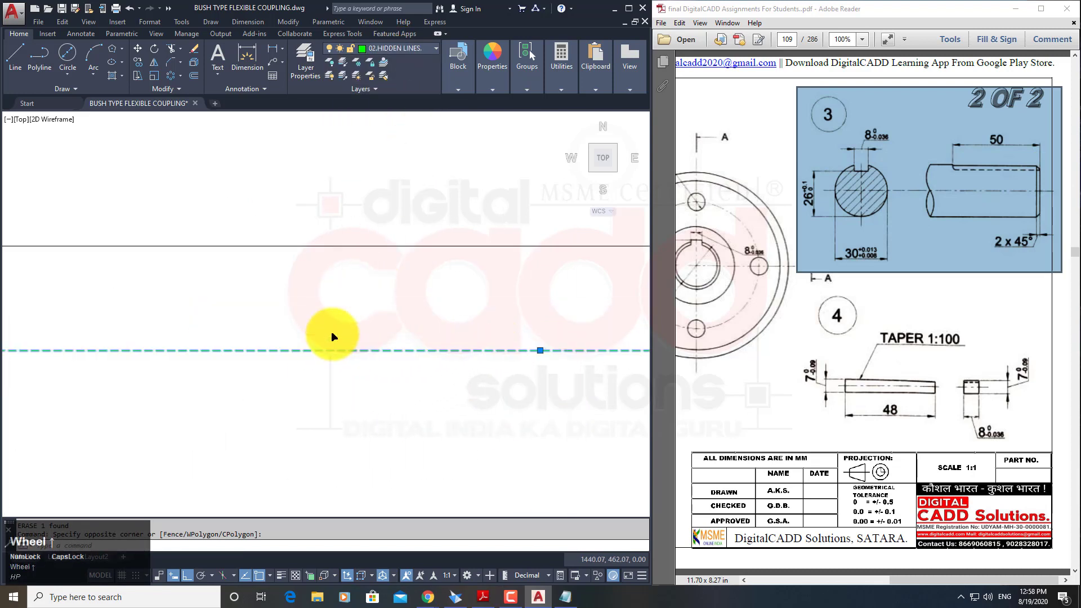
pyautogui.scroll(-5, 327, 373)
pyautogui.moveTo(321, 429); pyautogui.dragTo(361, 366, button='middle')
pyautogui.hotkey('ctrl', '1')
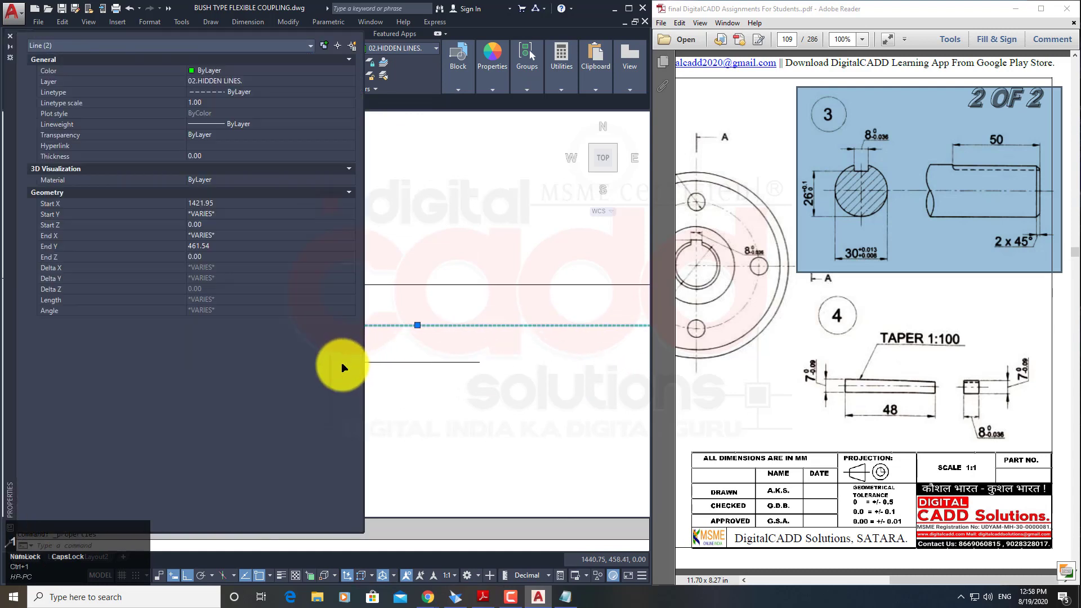
pyautogui.click(259, 103)
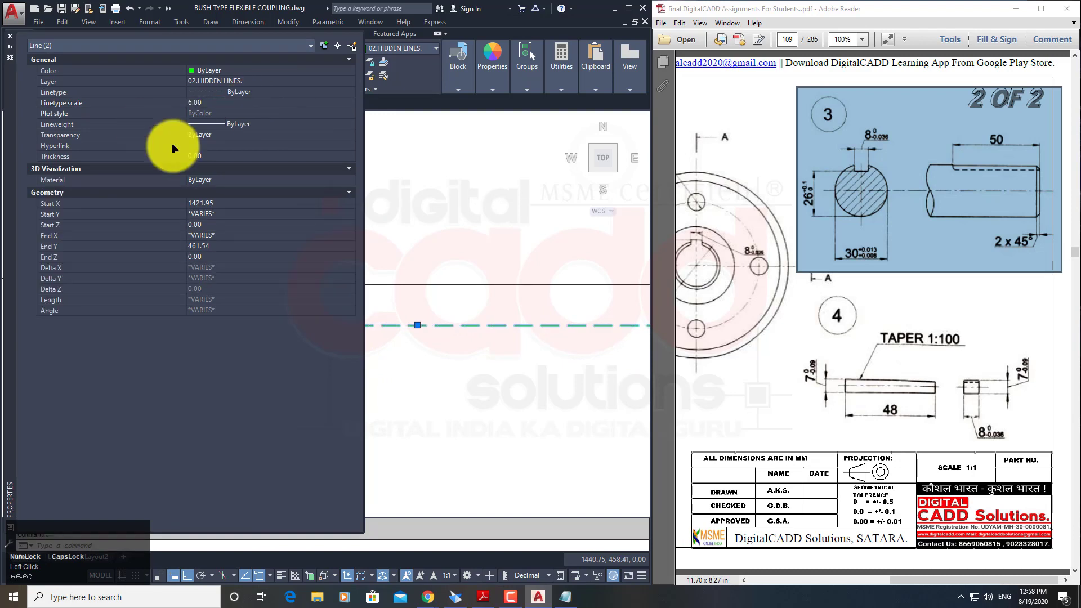
pyautogui.click(10, 36)
pyautogui.press('Escape')
pyautogui.scroll(-4, 235, 316)
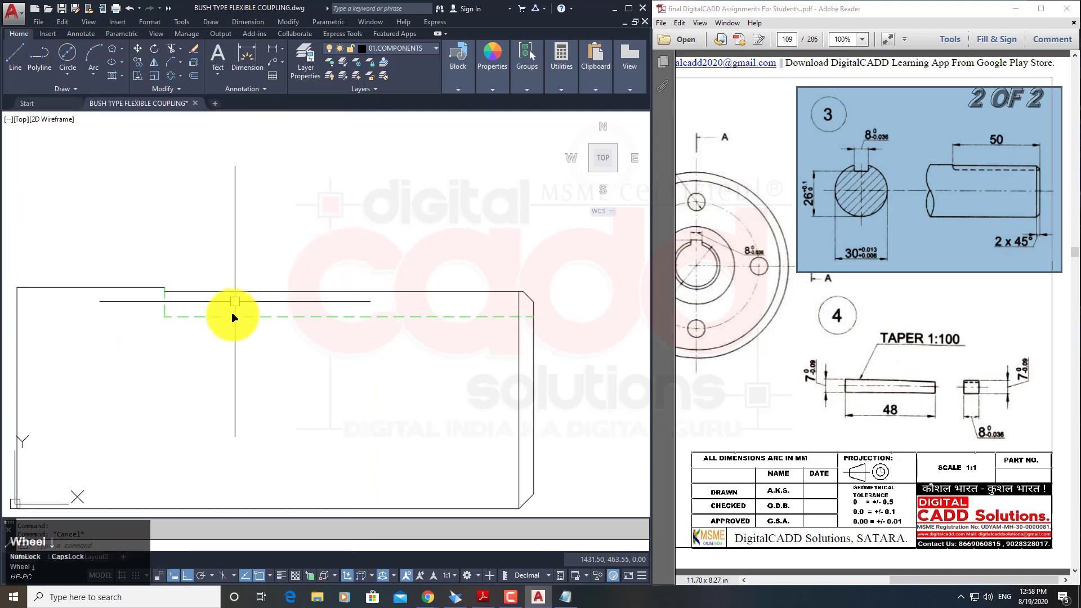
pyautogui.moveTo(439, 372); pyautogui.dragTo(485, 362, button='middle')
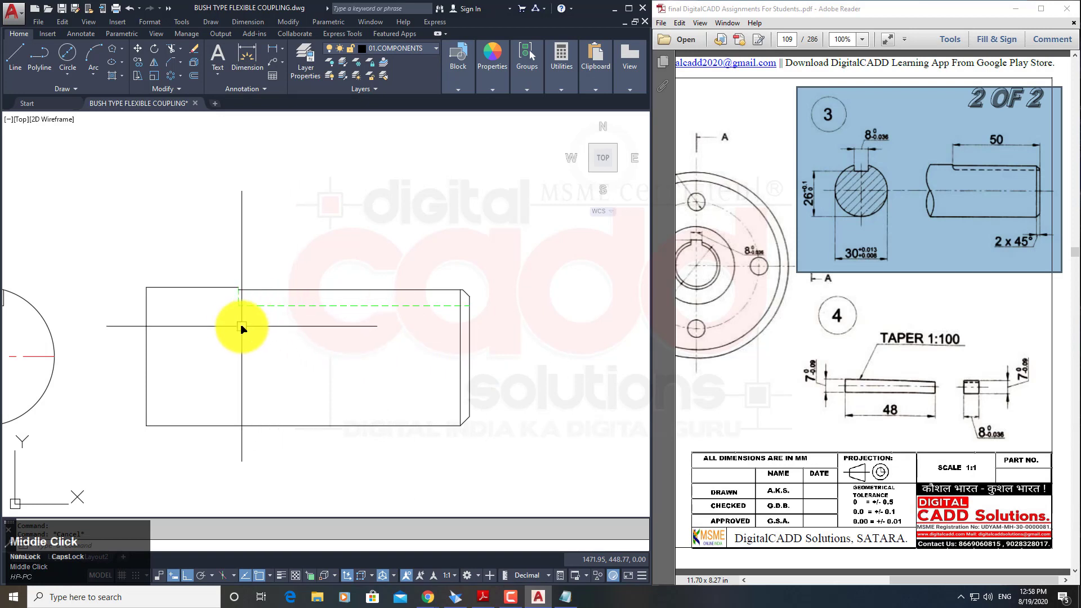
# Fillet the corner between the hidden keyway end line and floor line with a 3 mm radius.
pyautogui.scroll(2, 220, 324)
pyautogui.scroll(1, 221, 323)
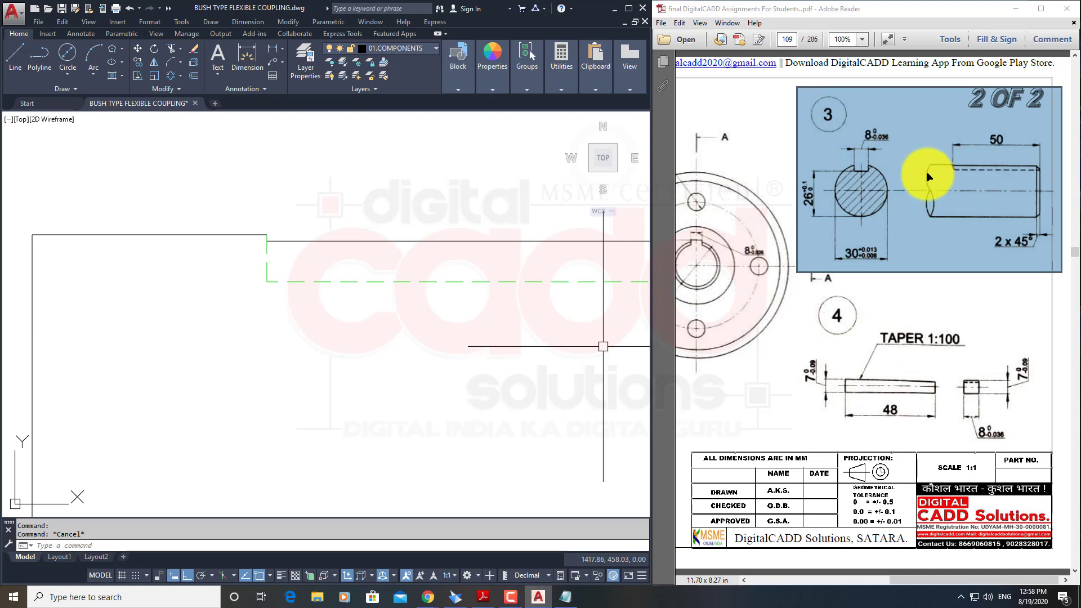
pyautogui.click(180, 62)
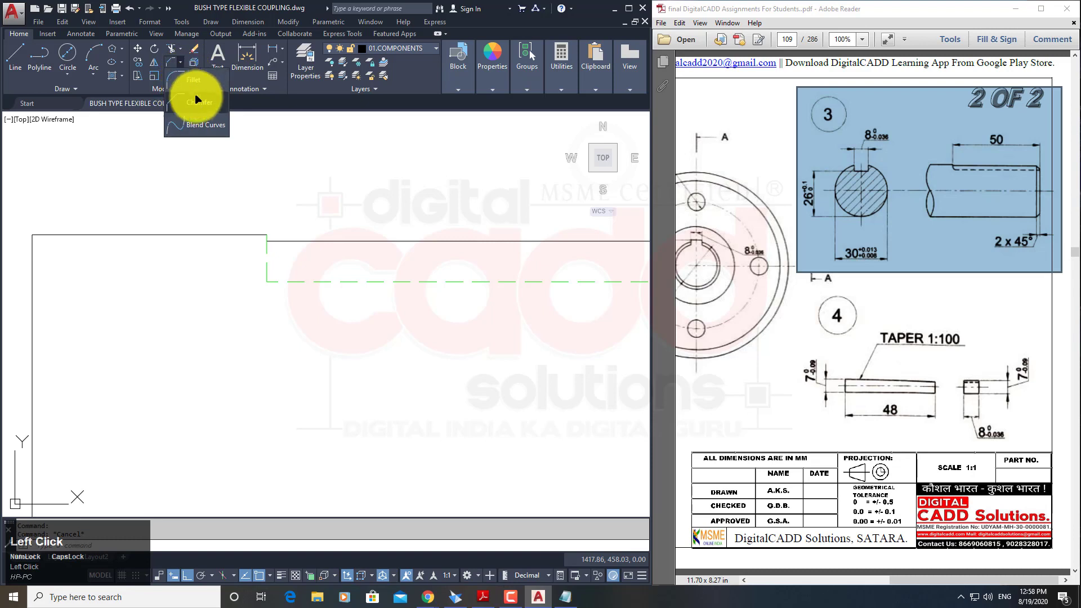
pyautogui.click(194, 83)
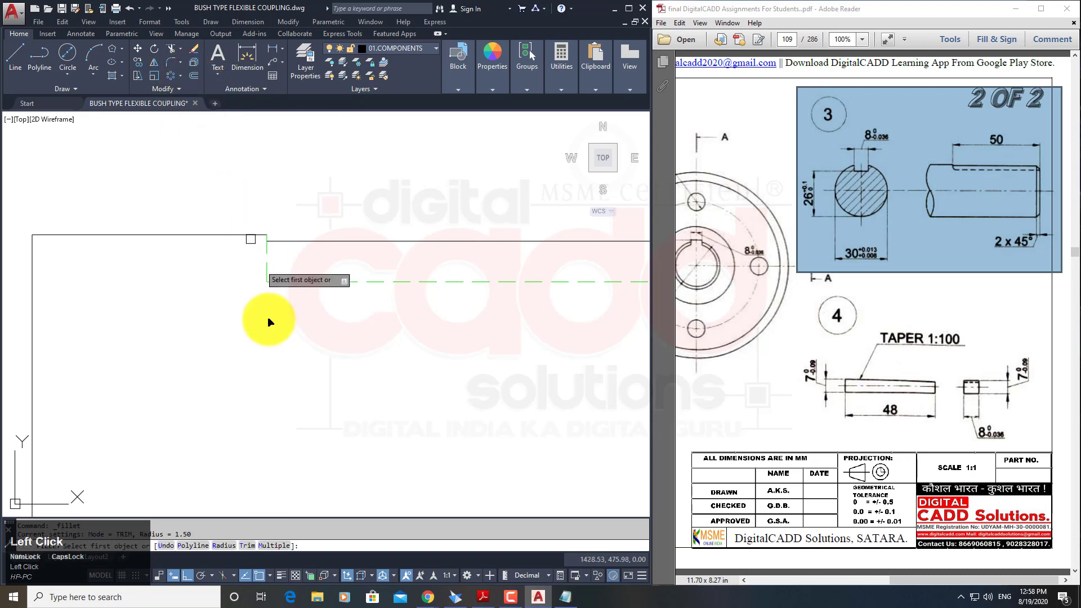
pyautogui.click(226, 545)
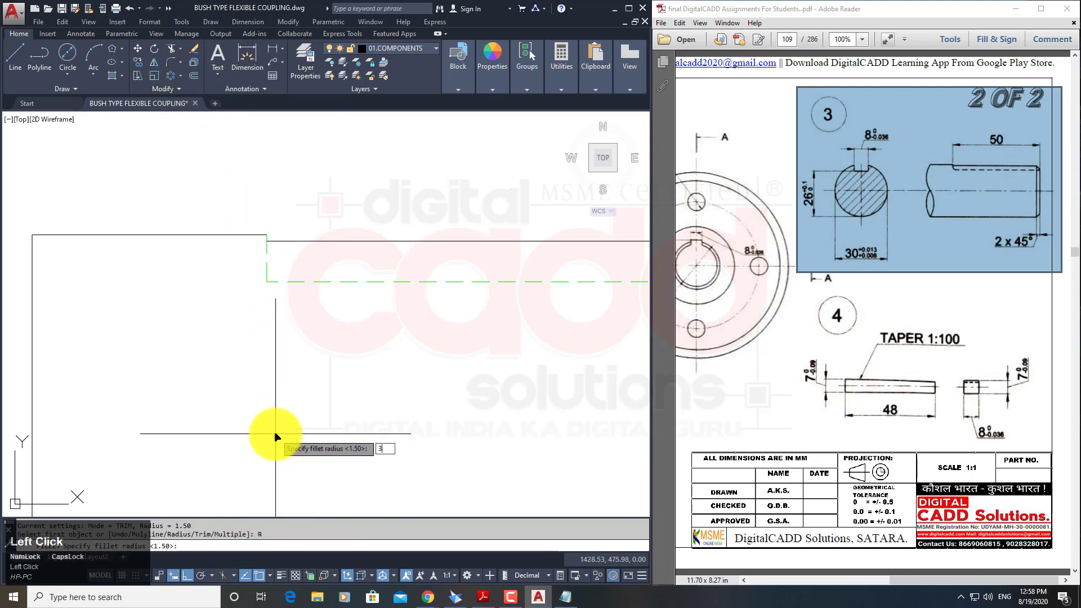
pyautogui.press('Return')
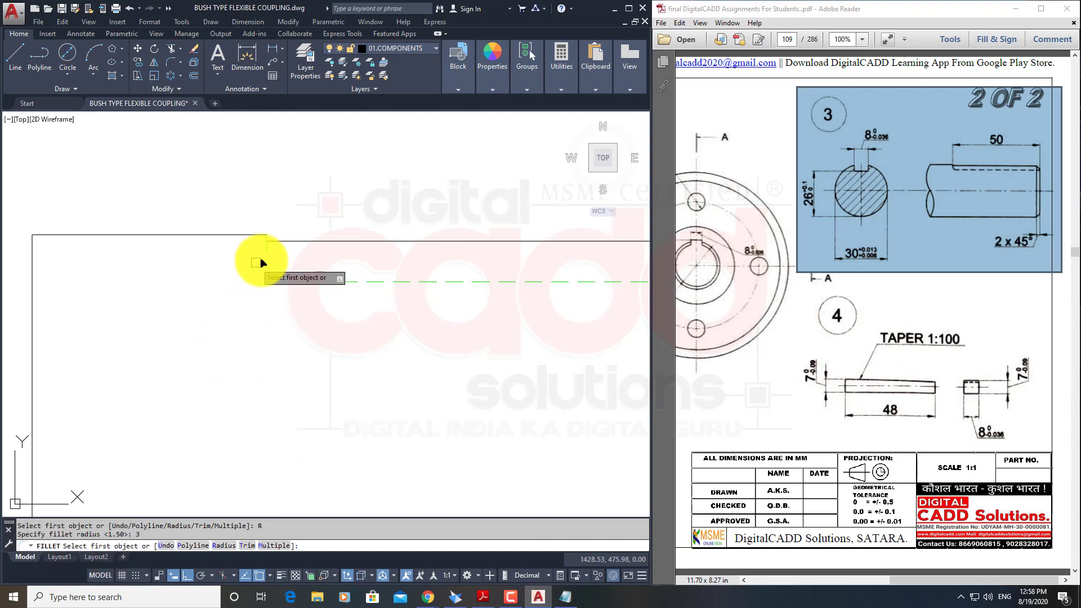
pyautogui.click(266, 256)
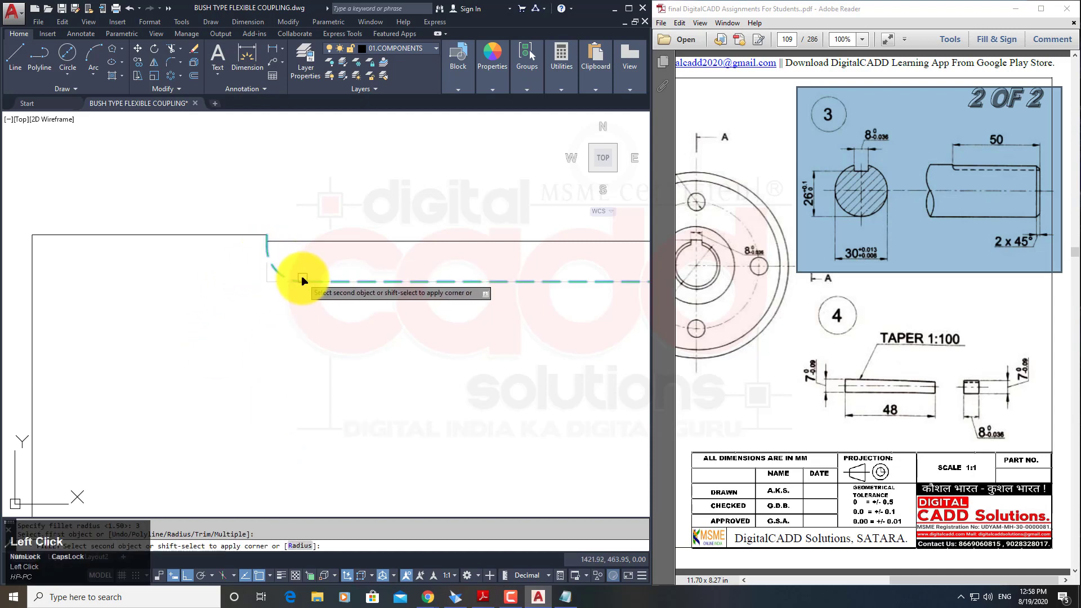
# Shorten the hidden keyway end line so its upper end meets the lower shaft edge over the keyway.
pyautogui.middleClick(278, 296)
pyautogui.scroll(5, 265, 296)
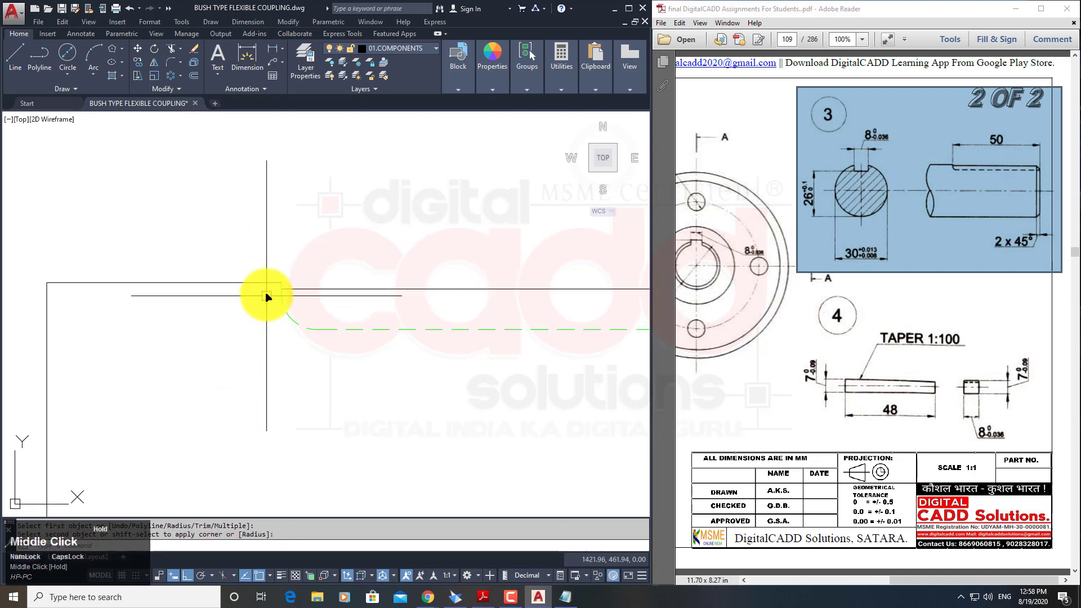
pyautogui.click(317, 308)
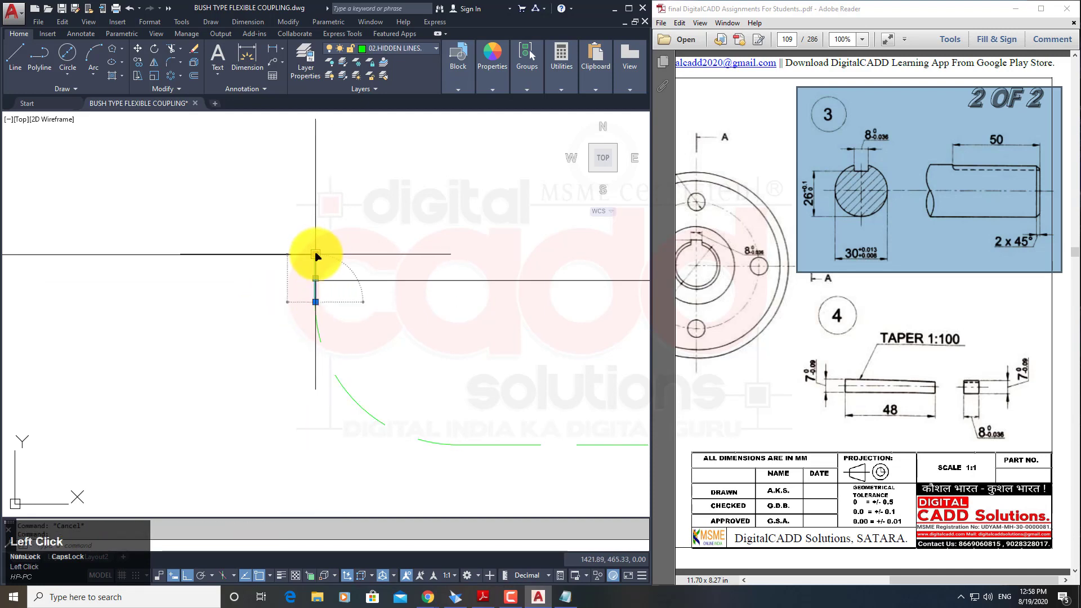
pyautogui.click(316, 256)
pyautogui.scroll(7, 314, 273)
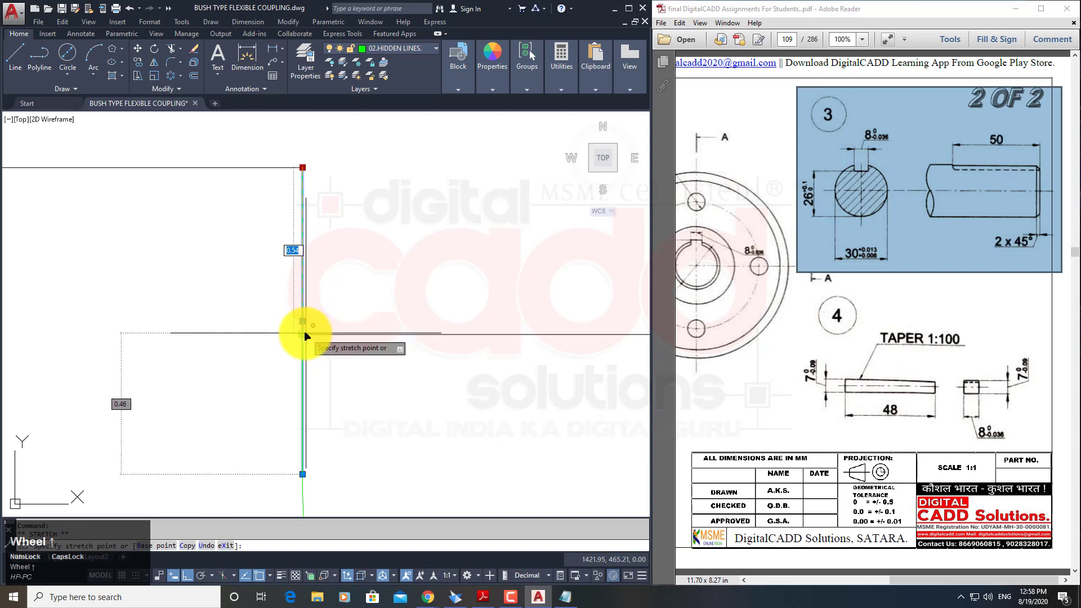
pyautogui.click(304, 337)
pyautogui.press('Escape')
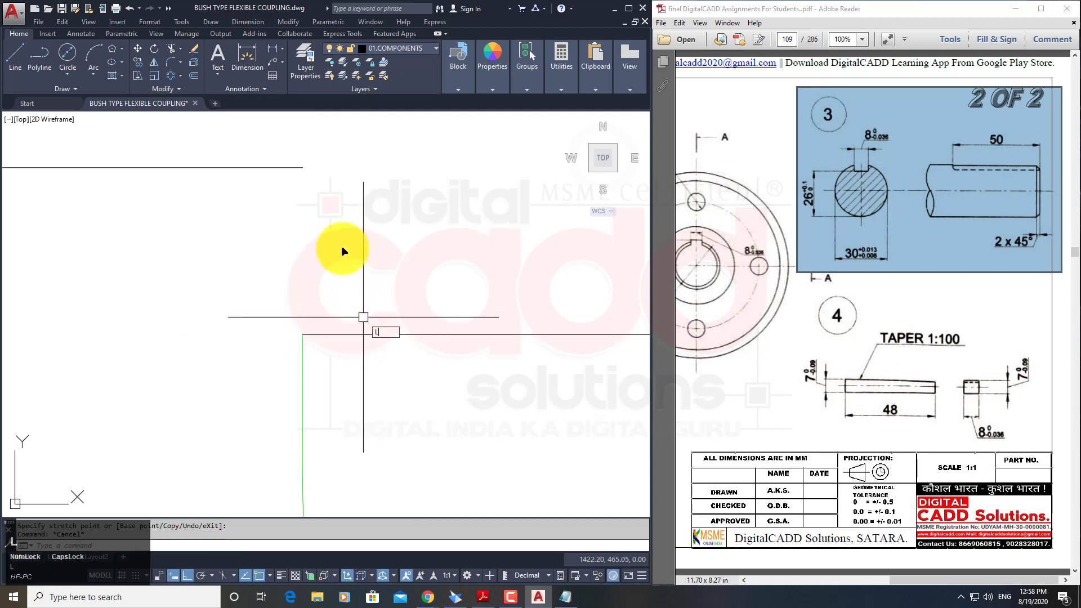
# Draw a vertical visible line joining the shaft's upper edge to the lower edge where the keyway starts.
pyautogui.write('l')
pyautogui.press('space')
pyautogui.click(303, 167)
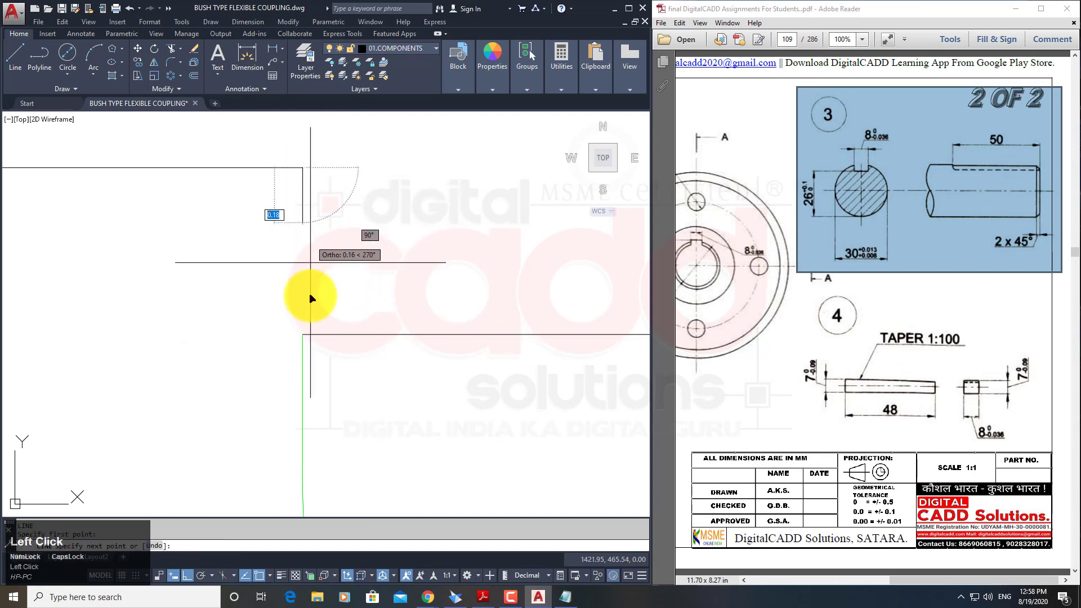
pyautogui.click(303, 334)
pyautogui.press('space')
pyautogui.scroll(-5, 304, 374)
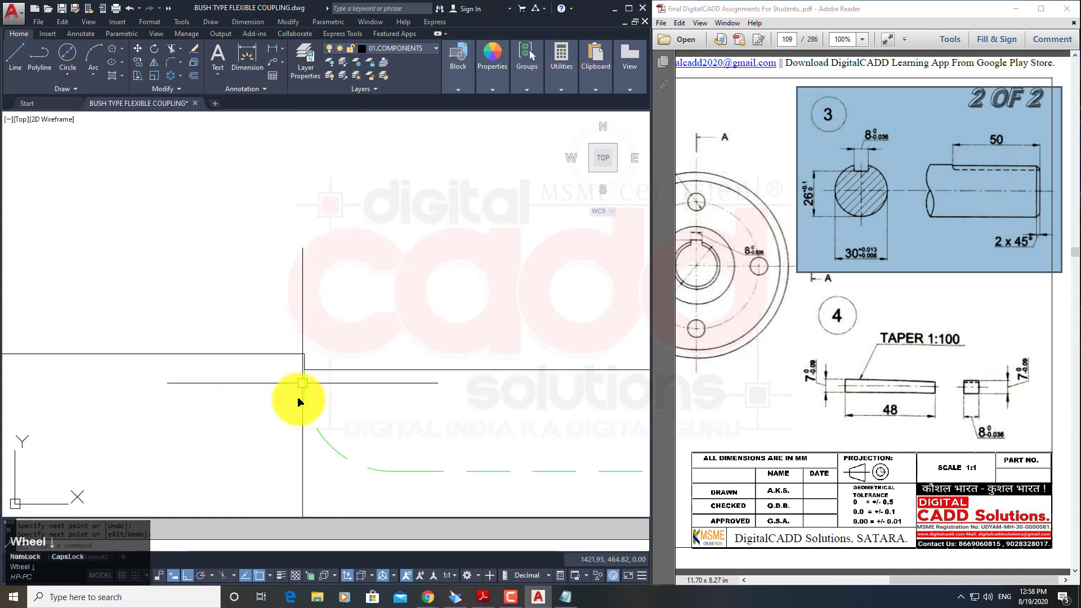
pyautogui.moveTo(300, 421); pyautogui.dragTo(222, 266, button='middle')
pyautogui.scroll(2, 280, 249)
pyautogui.scroll(1, 268, 260)
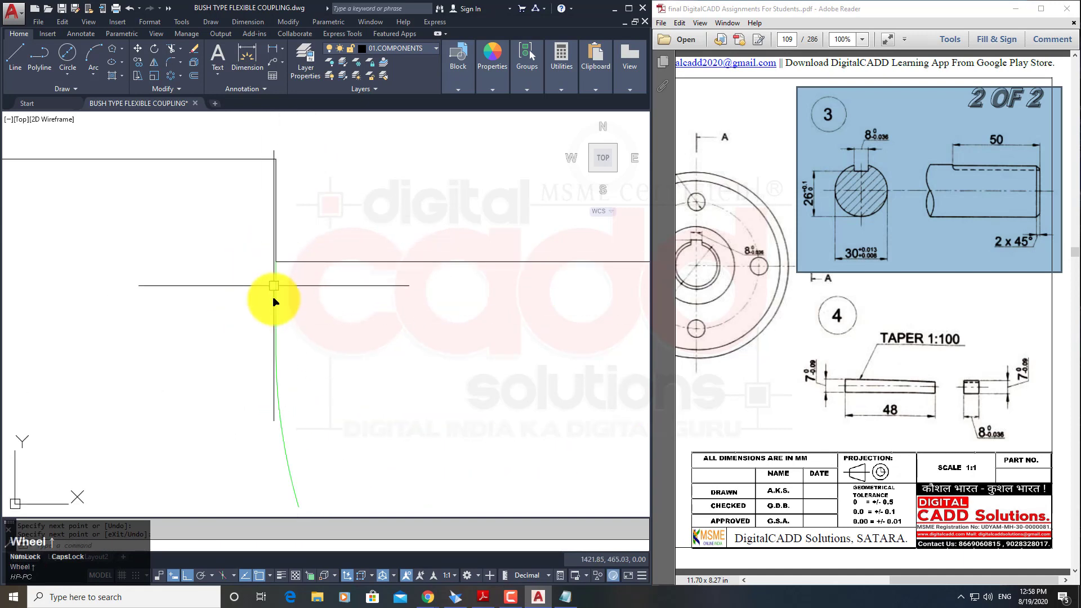
# Stretch the end view's horizontal centre line through the side view to just past the chamfered end.
pyautogui.scroll(-8, 269, 269)
pyautogui.moveTo(377, 344)
pyautogui.mouseDown(button='middle')
pyautogui.moveTo(483, 326)
pyautogui.moveTo(454, 344)
pyautogui.mouseUp(button='middle')
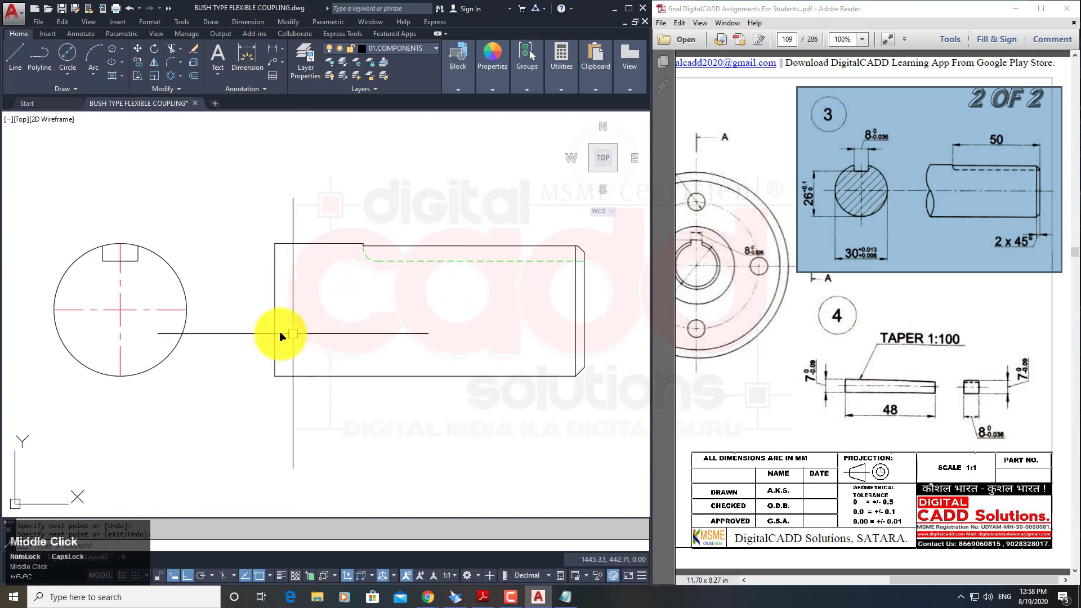
pyautogui.click(186, 309)
pyautogui.click(631, 309)
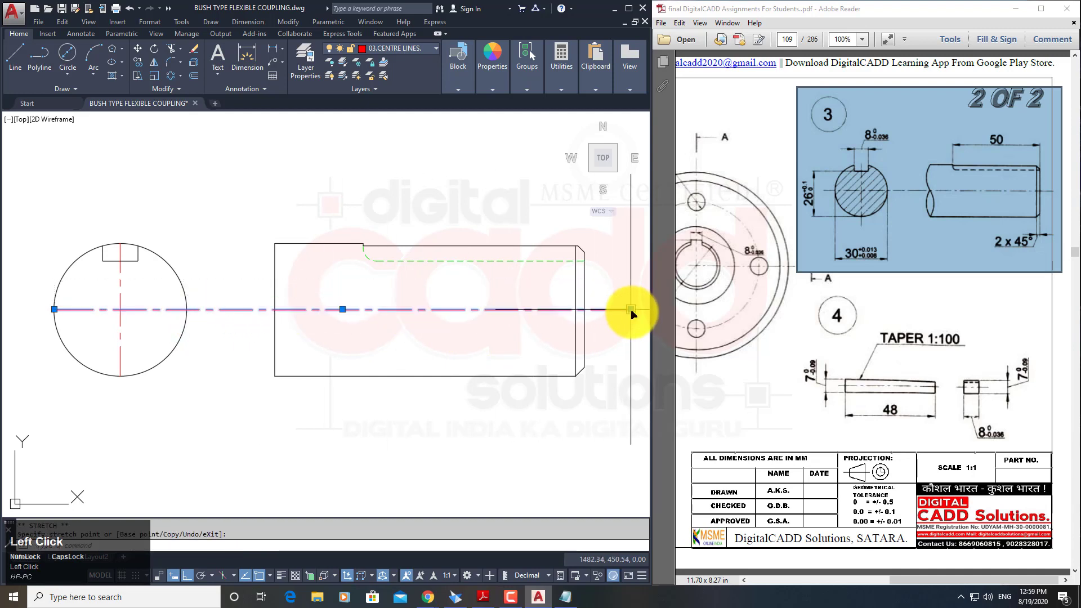
pyautogui.press('Escape')
pyautogui.moveTo(371, 330)
pyautogui.mouseDown(button='middle')
pyautogui.moveTo(355, 333)
pyautogui.moveTo(345, 362)
pyautogui.mouseUp(button='middle')
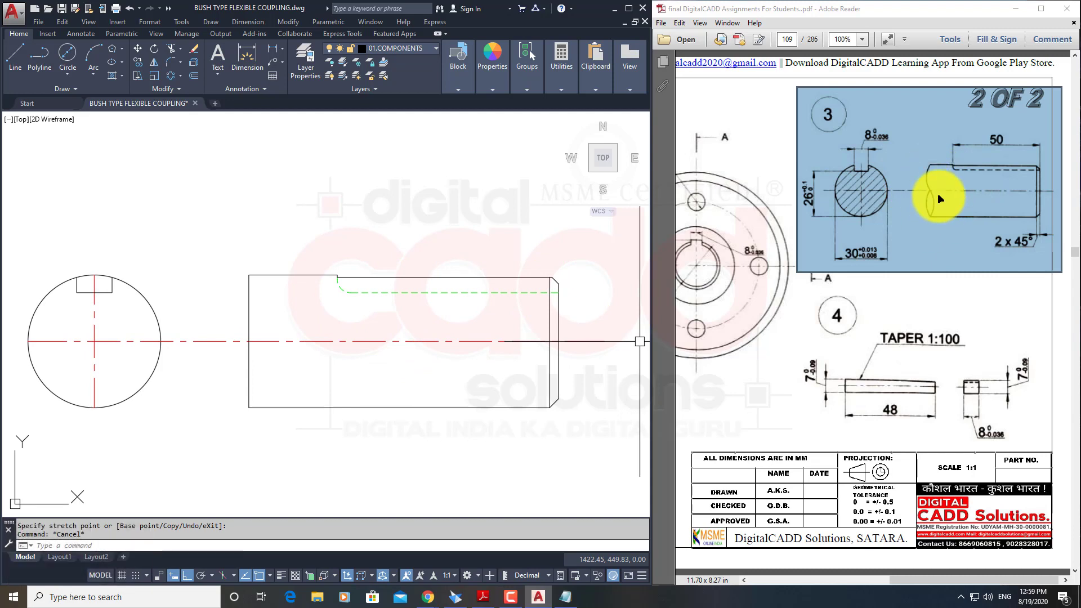
# Shorten the side view's unchamfered end line from its lower end up to the centre line.
pyautogui.click(252, 364)
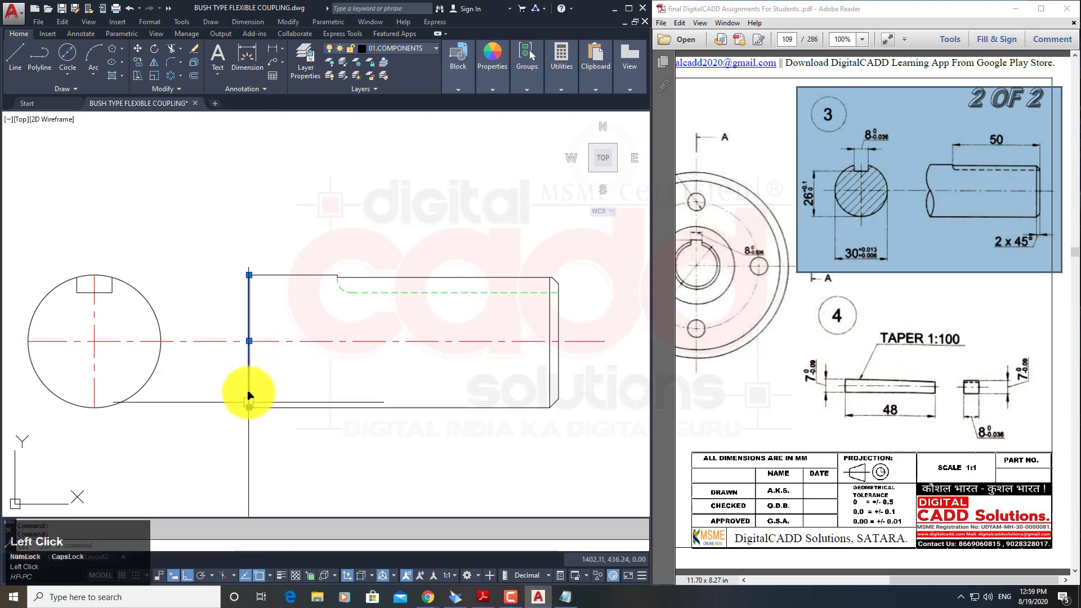
pyautogui.click(249, 407)
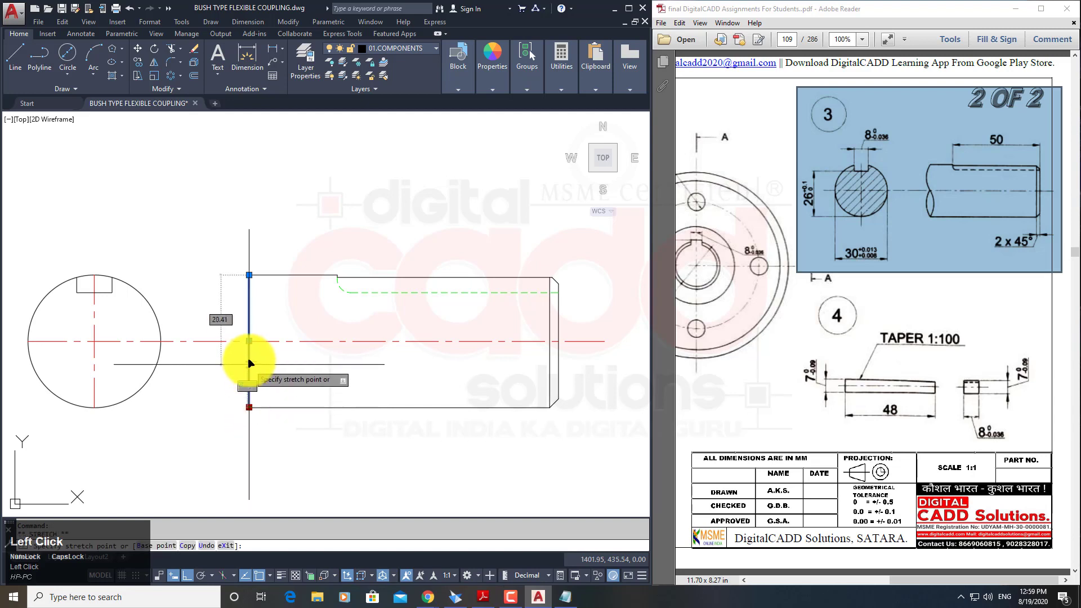
pyautogui.press('Escape')
pyautogui.moveTo(254, 339); pyautogui.dragTo(277, 348, button='middle')
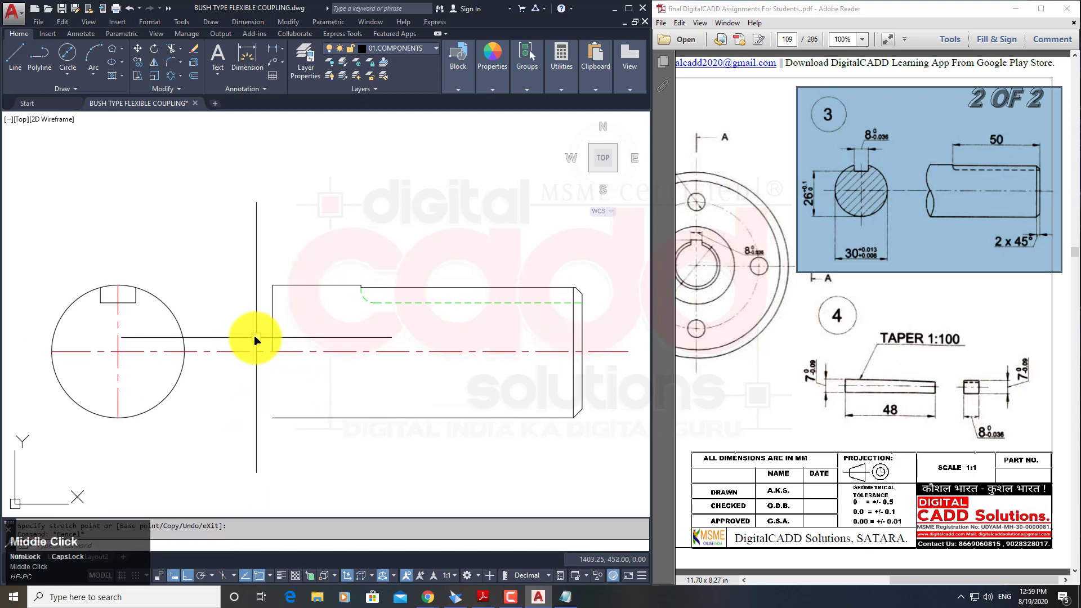
# Draw a 2 mm horizontal line outward from the midpoint of the shortened end line.
pyautogui.write('l')
pyautogui.press('space')
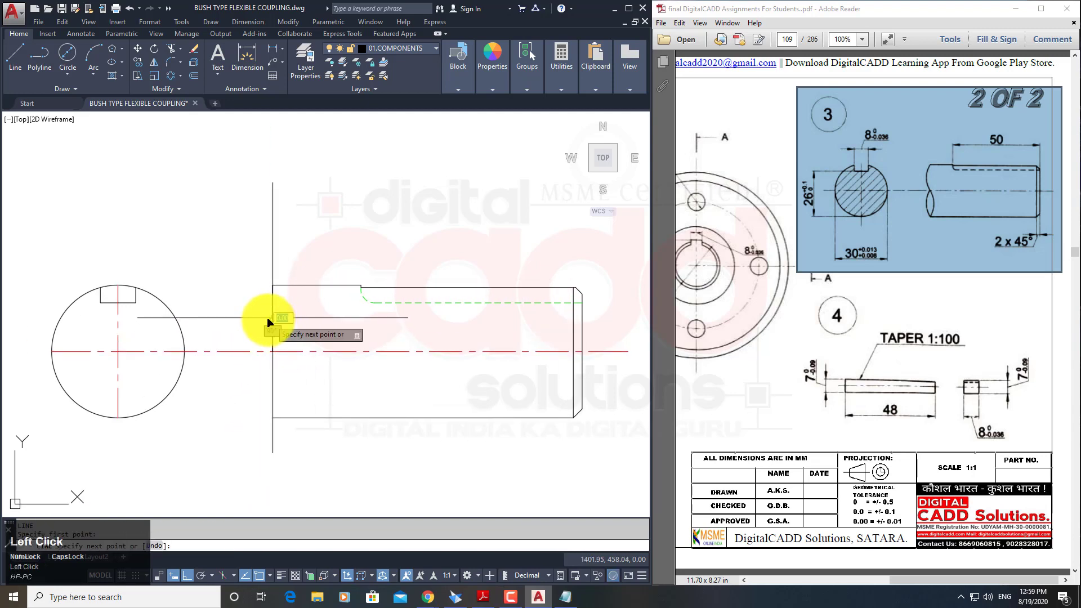
pyautogui.scroll(4, 268, 323)
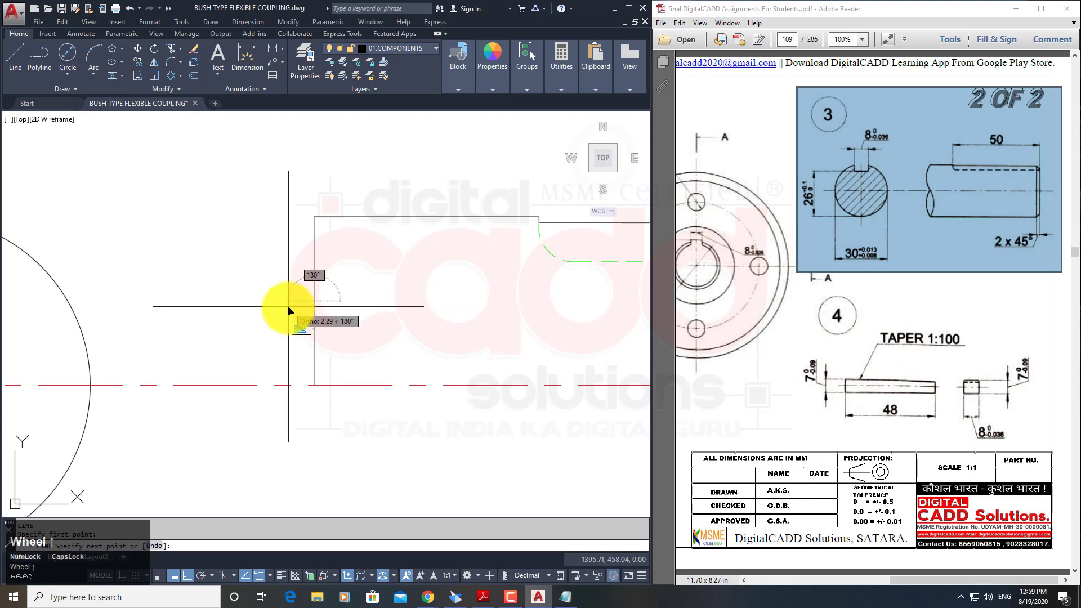
pyautogui.write('2')
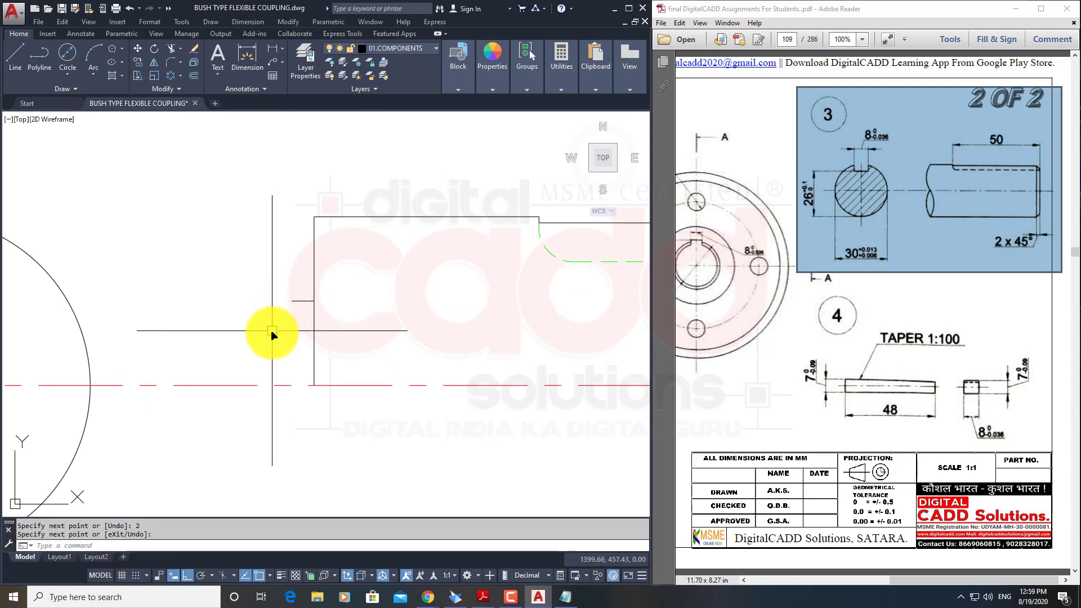
pyautogui.moveTo(272, 333); pyautogui.dragTo(267, 339, button='middle')
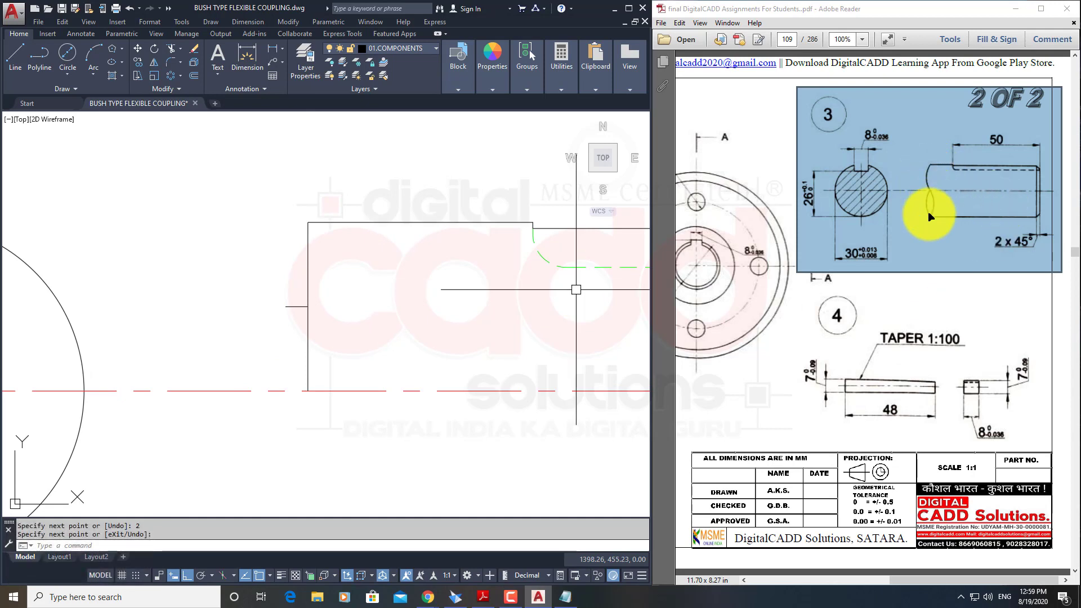
# Draw a three-point arc from the shaft's upper corner through the 2 mm line's outer end to the centre line.
pyautogui.click(93, 72)
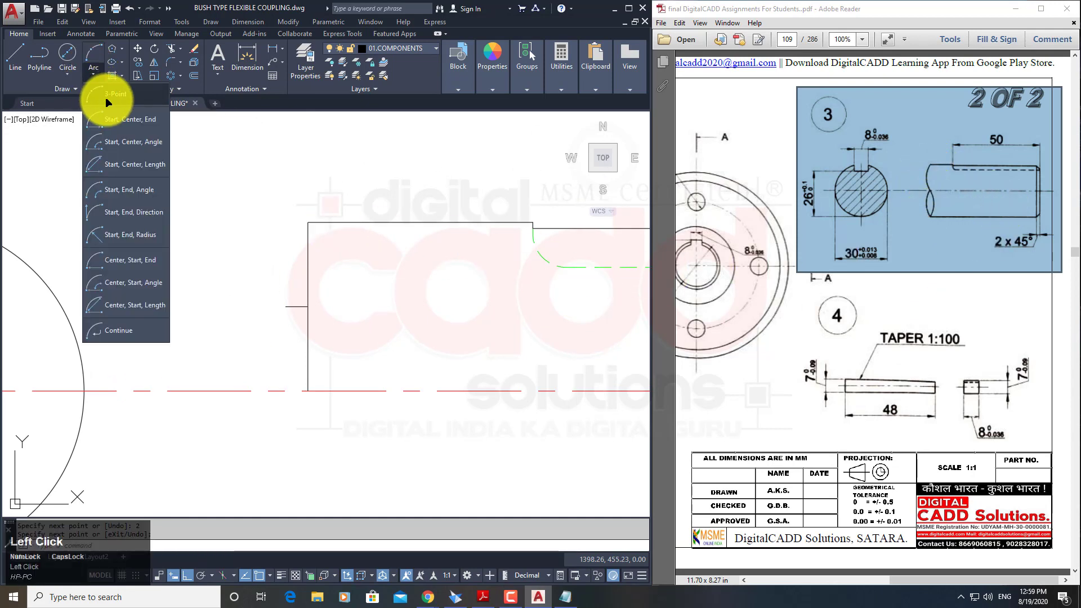
pyautogui.click(113, 93)
pyautogui.click(308, 223)
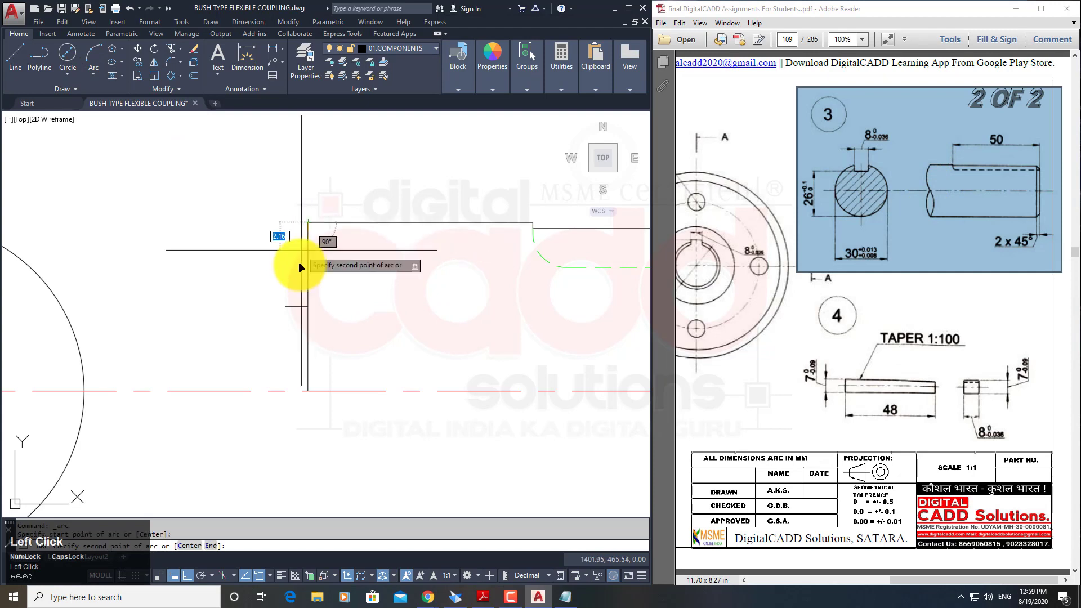
pyautogui.click(286, 307)
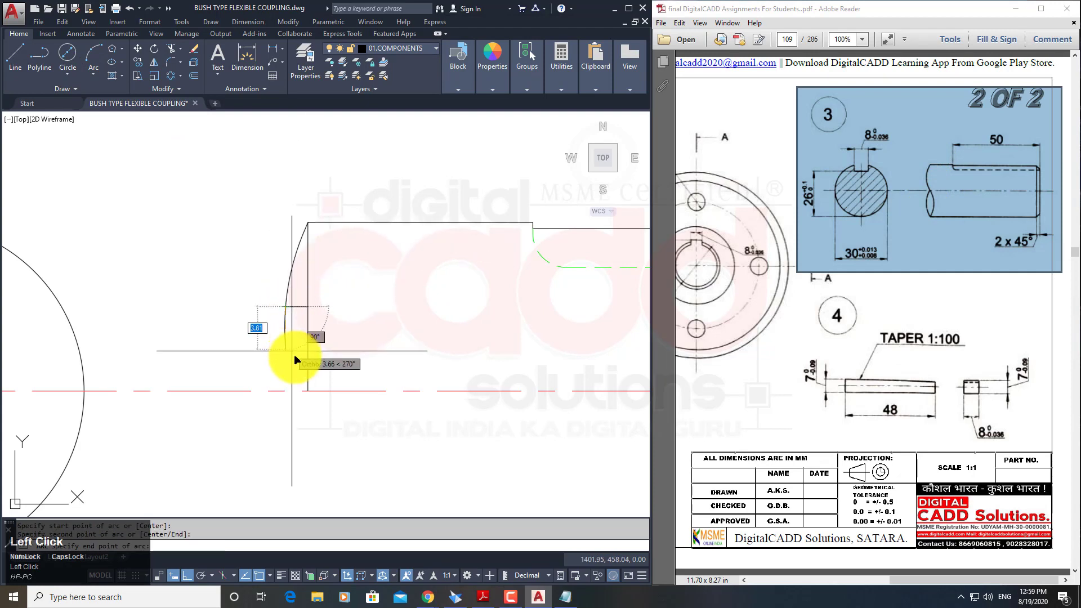
pyautogui.click(306, 389)
# Erase the 2 mm construction line and the shortened vertical end line beside the arc.
pyautogui.scroll(-2, 332, 442)
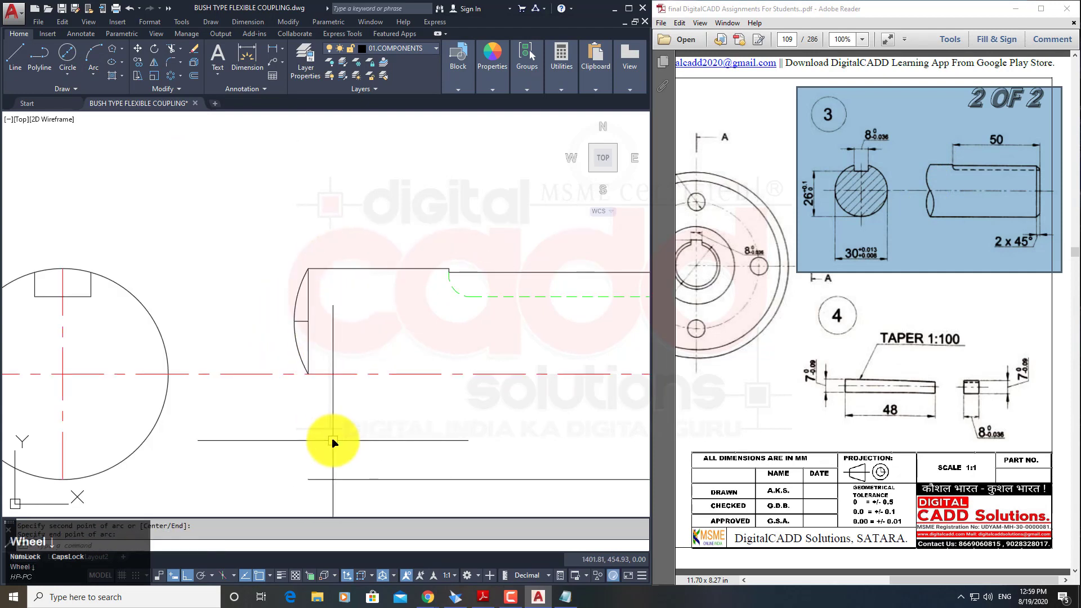
pyautogui.moveTo(332, 441); pyautogui.dragTo(323, 342, button='middle')
pyautogui.click(285, 263)
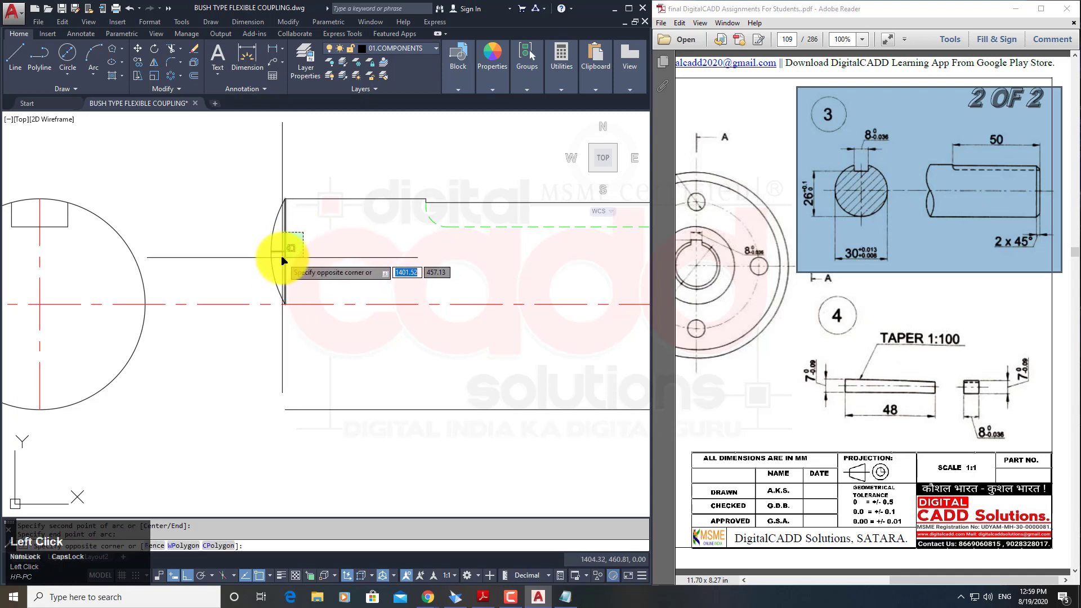
pyautogui.click(314, 309)
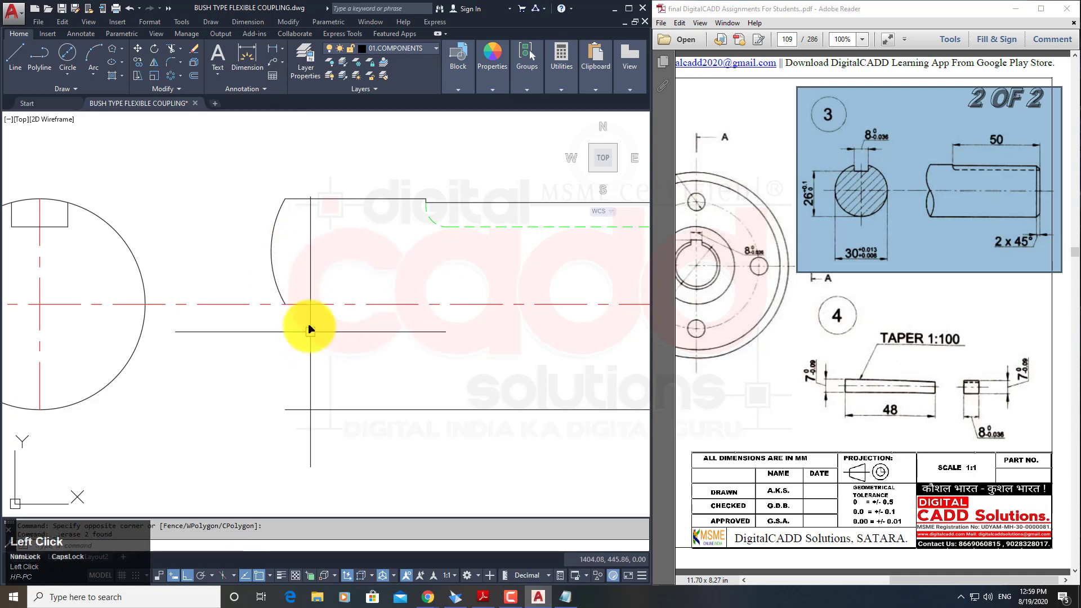
# Mirror the break-end arc across the horizontal centre line, keeping the original arc.
pyautogui.click(284, 299)
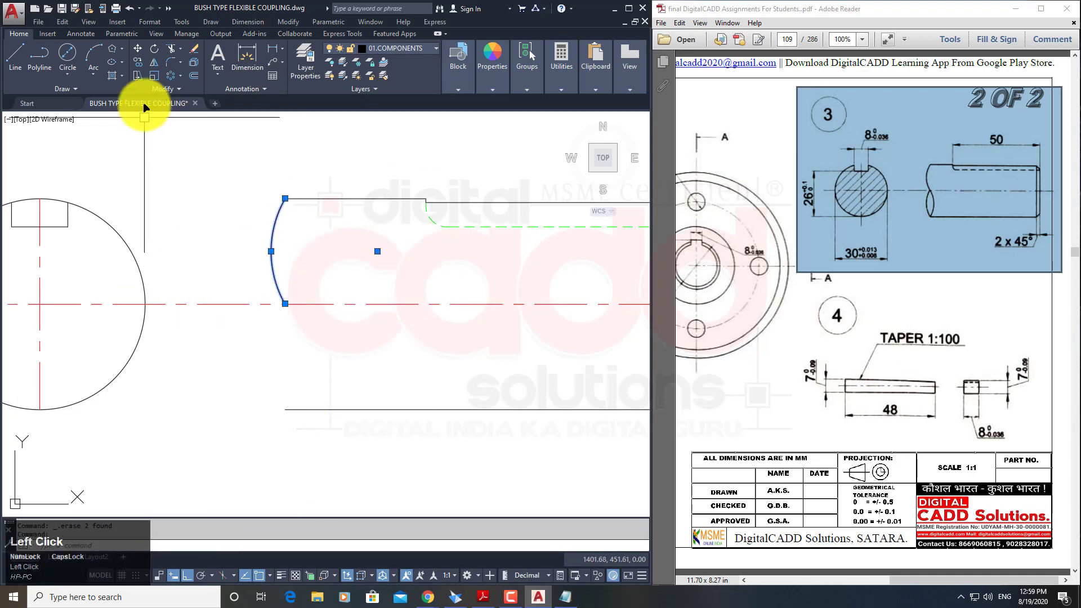
pyautogui.click(154, 63)
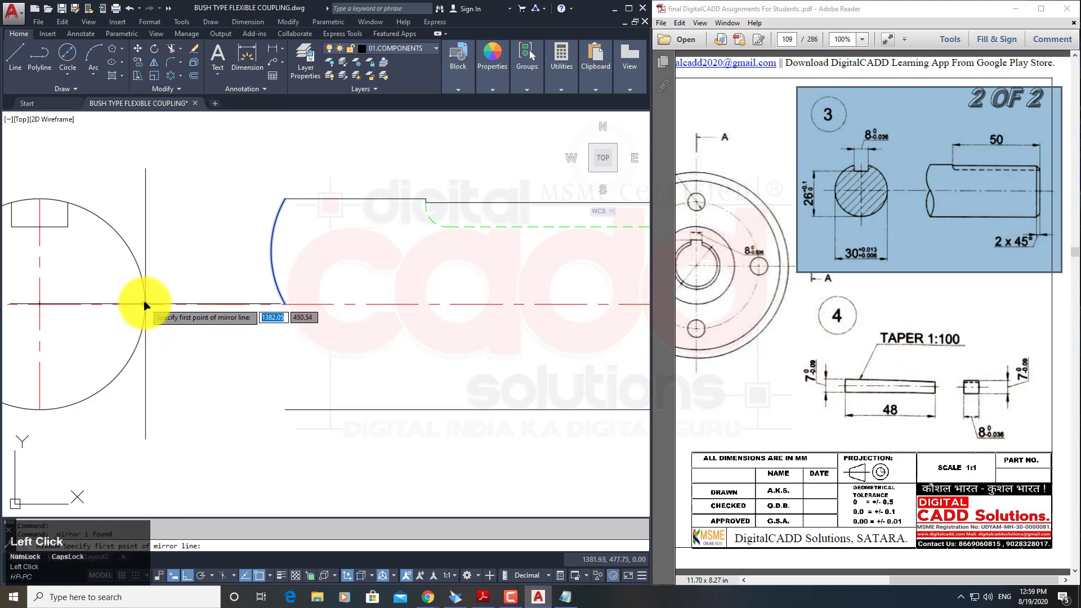
pyautogui.click(145, 304)
pyautogui.press('space')
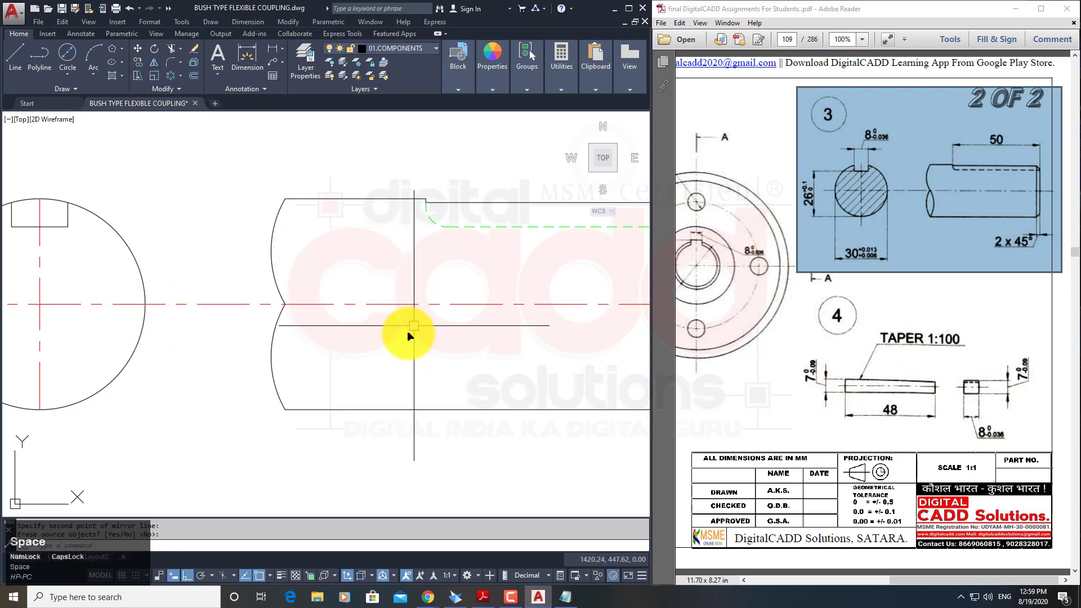
# Mirror the lower break-end arc about a vertical line through its endpoints, keeping the source, to form a closed loop.
pyautogui.press('space')
pyautogui.press('space')
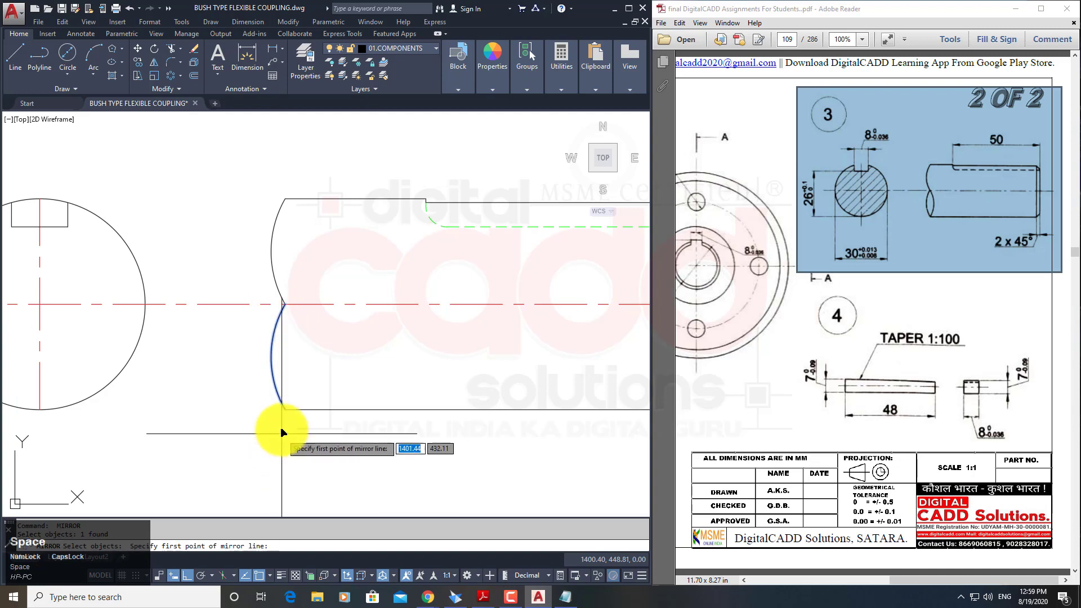
pyautogui.click(285, 409)
pyautogui.click(288, 465)
pyautogui.press('space')
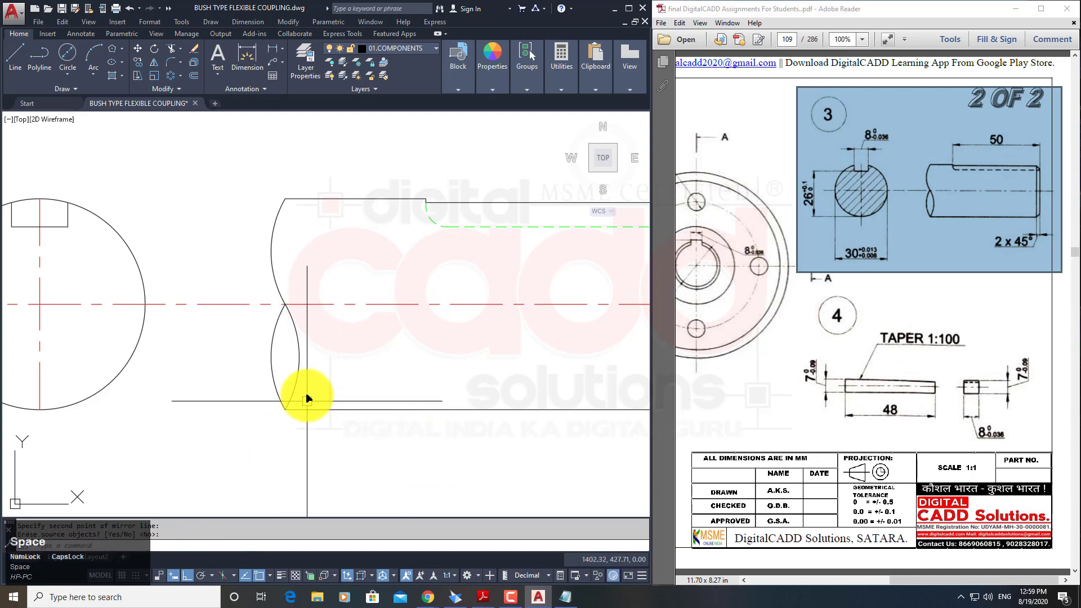
pyautogui.middleClick(367, 434)
pyautogui.scroll(3, 356, 390)
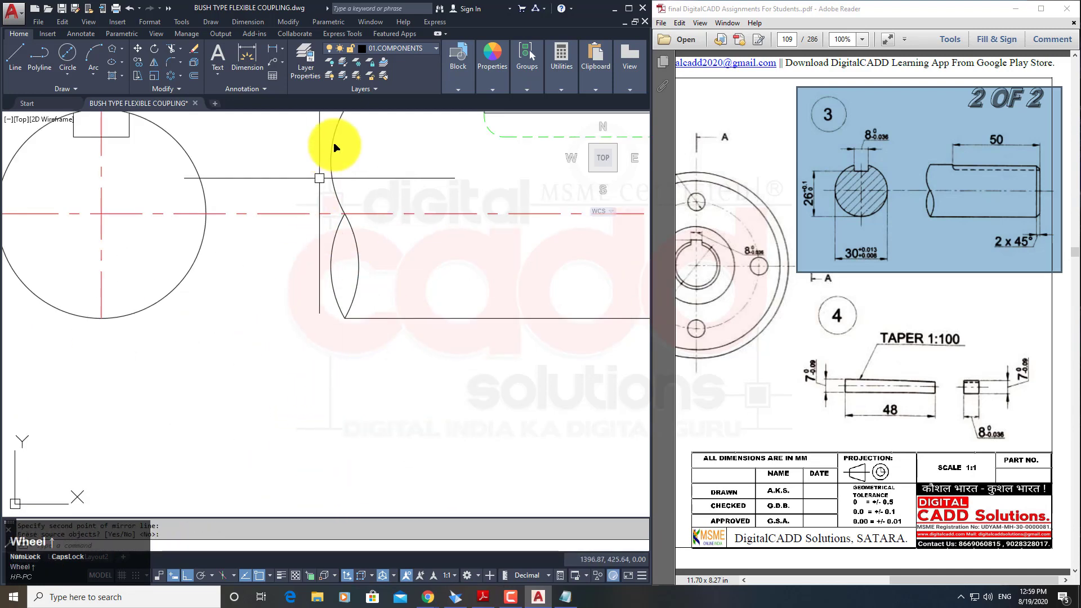
pyautogui.middleClick(289, 310)
pyautogui.scroll(-1, 293, 287)
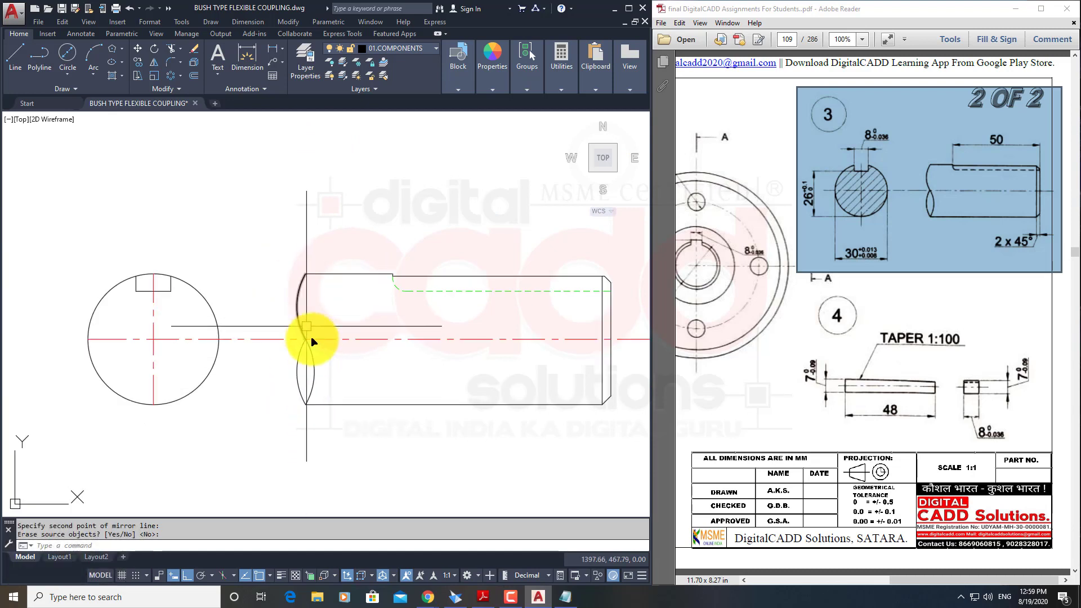
# Group the three arcs that form the shaft's curved break end.
pyautogui.click(299, 302)
pyautogui.click(324, 360)
pyautogui.click(294, 369)
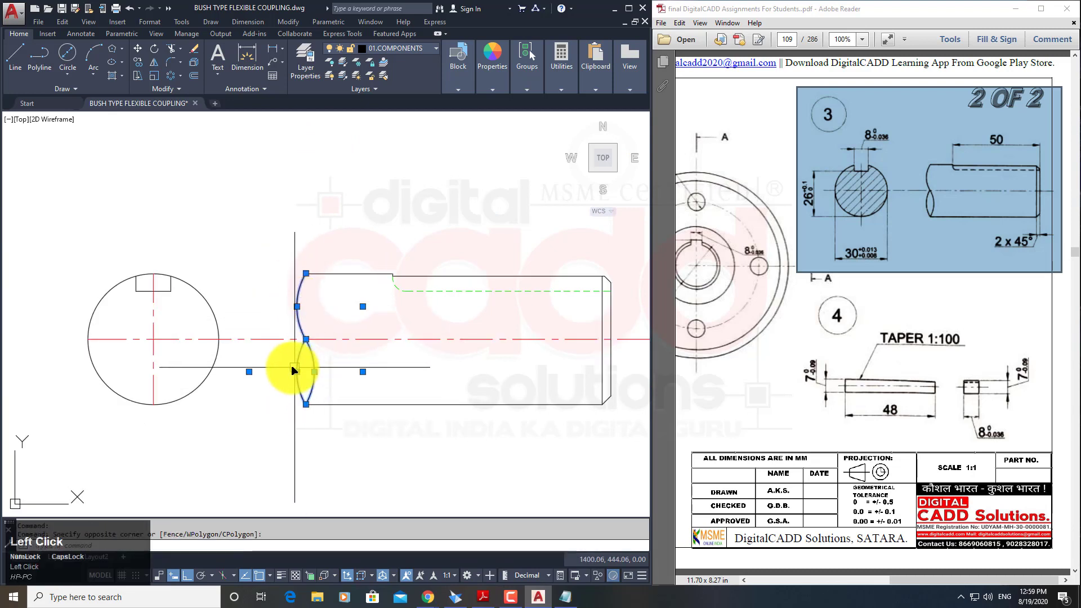
pyautogui.click(527, 89)
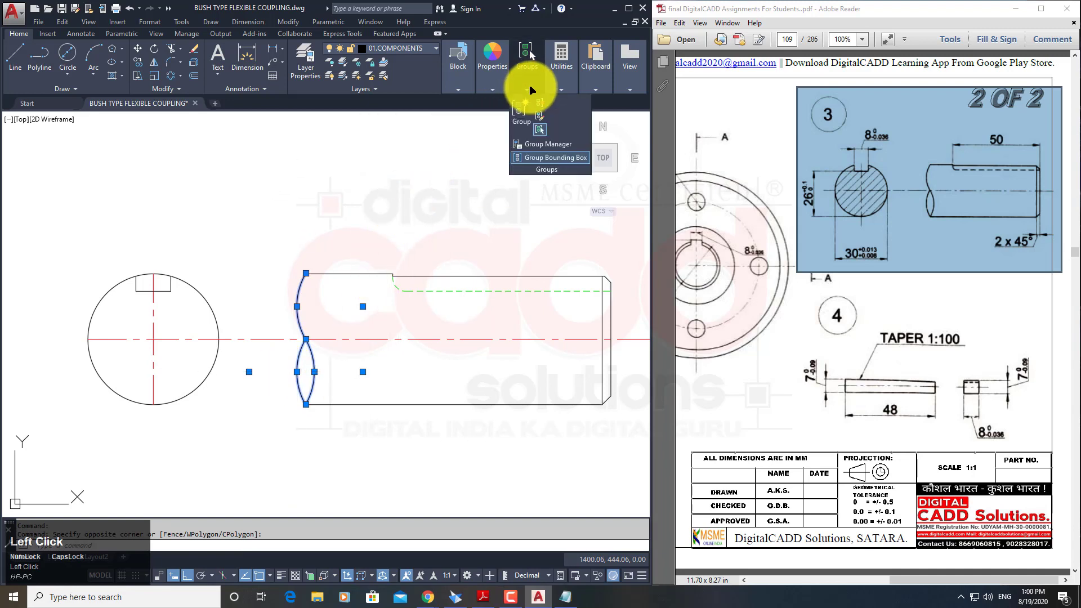
pyautogui.click(520, 104)
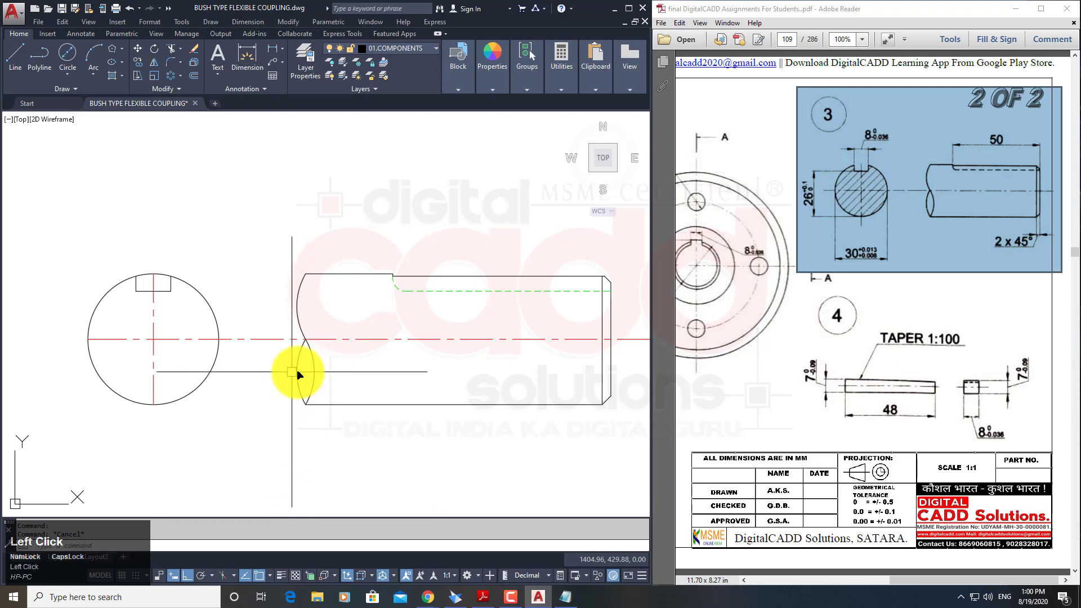
pyautogui.press('Escape')
# Hatch the closed loop at the shaft's break end and the circular section around the keyway.
pyautogui.click(111, 77)
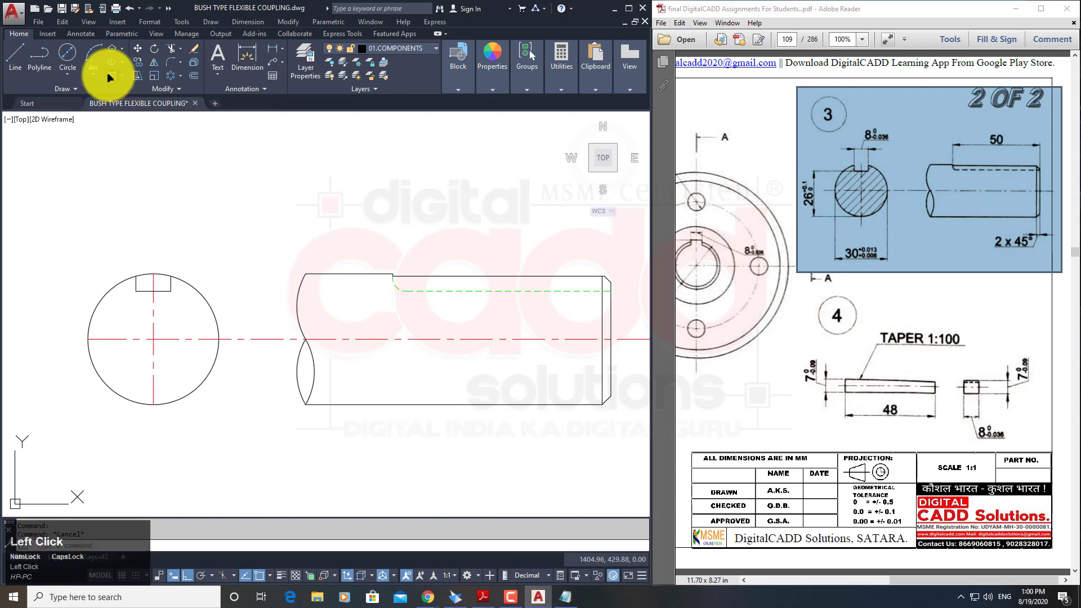
pyautogui.click(304, 377)
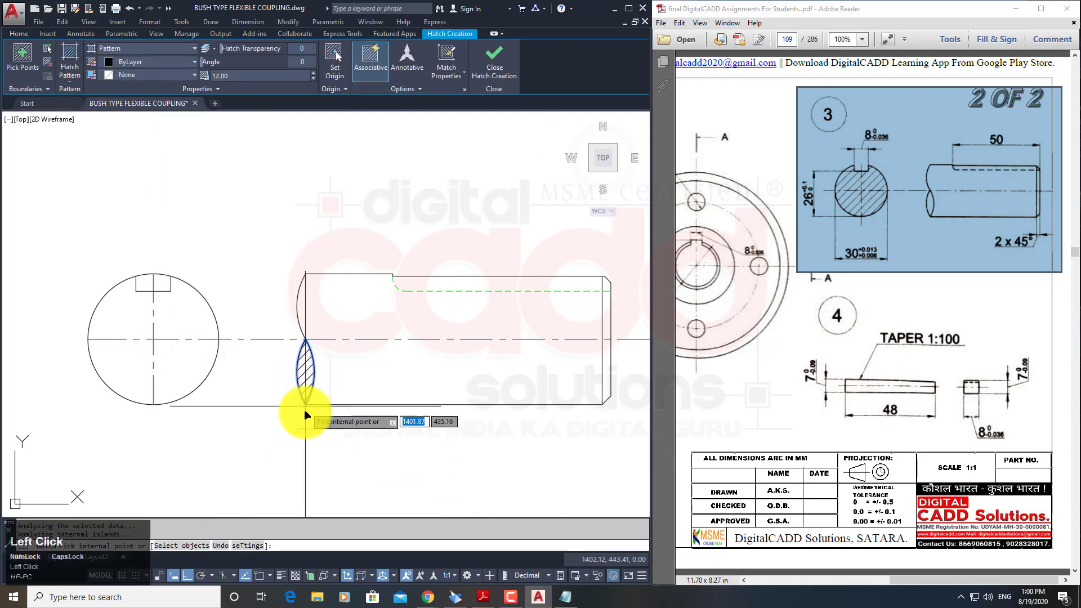
pyautogui.press('space')
pyautogui.click(132, 359)
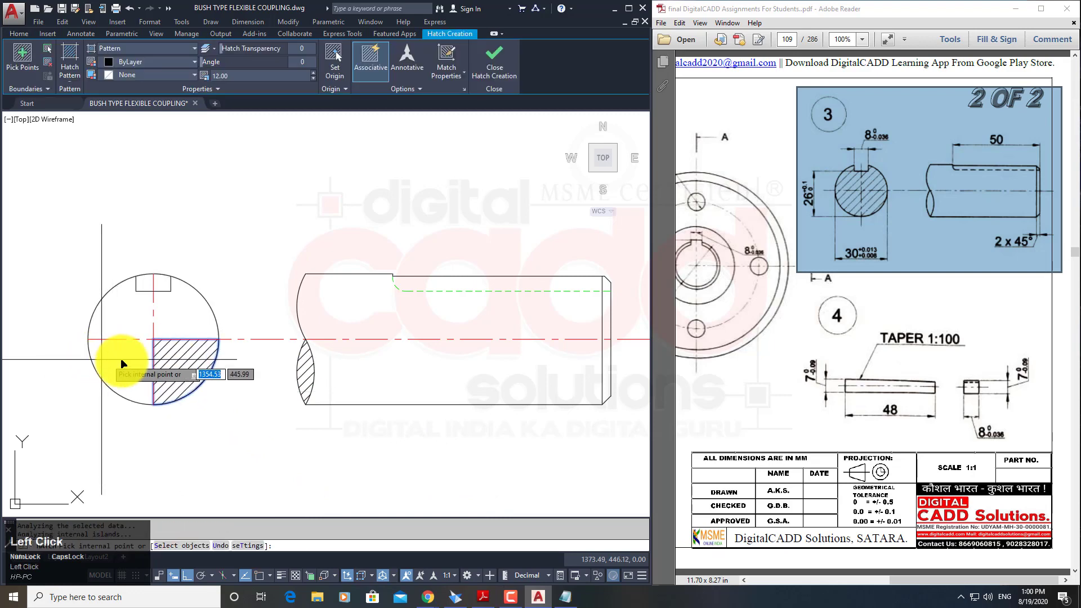
pyautogui.press('space')
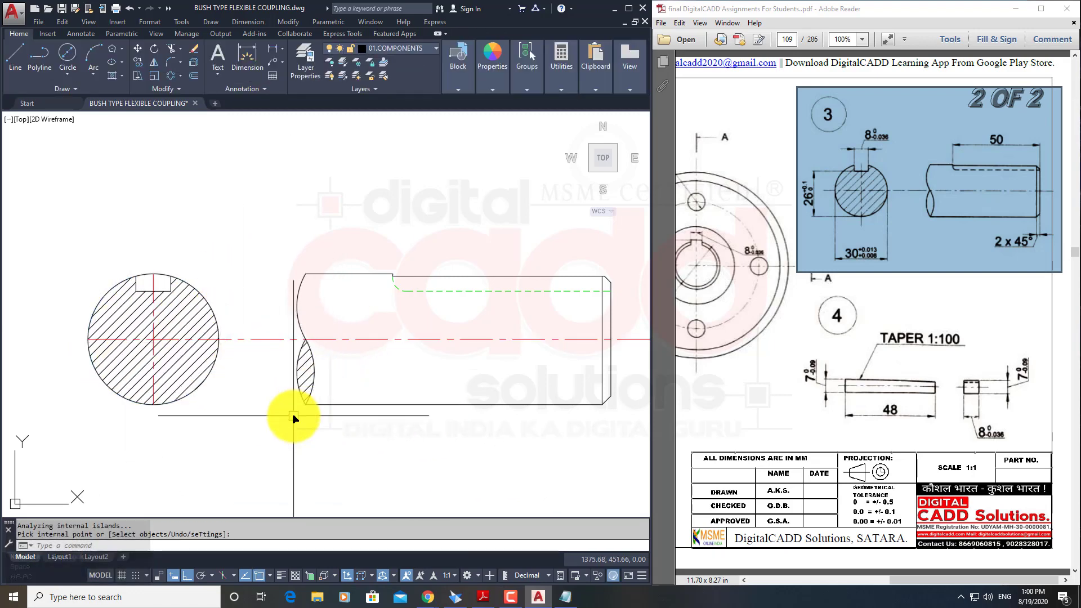
# Extend the horizontal centre line outward past the circular section's left edge.
pyautogui.moveTo(268, 362)
pyautogui.mouseDown(button='middle')
pyautogui.moveTo(357, 371)
pyautogui.moveTo(340, 322)
pyautogui.mouseUp(button='middle')
pyautogui.click(338, 302)
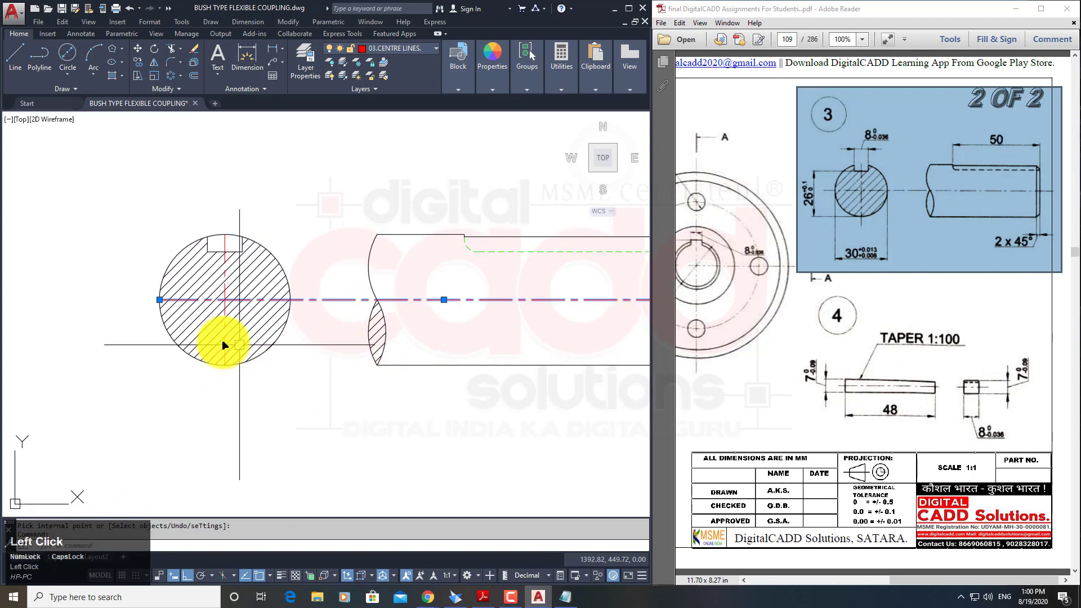
pyautogui.click(160, 299)
pyautogui.click(133, 299)
pyautogui.press('Escape')
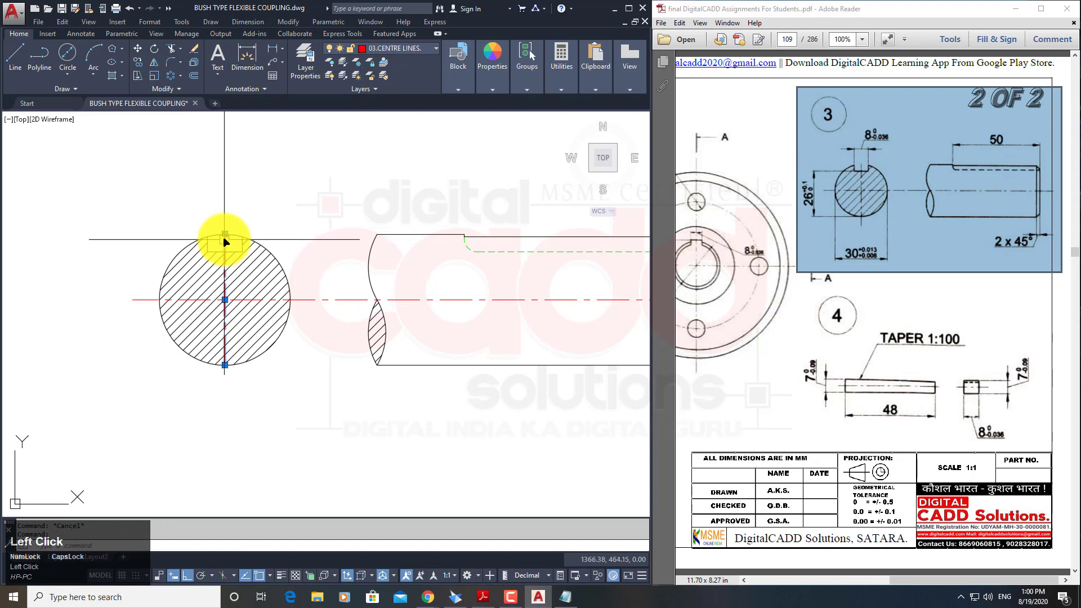
# Lengthen the circular section's vertical centre line, recentre it on the circle's centre, and save the drawing.
pyautogui.click(225, 233)
pyautogui.scroll(4, 214, 304)
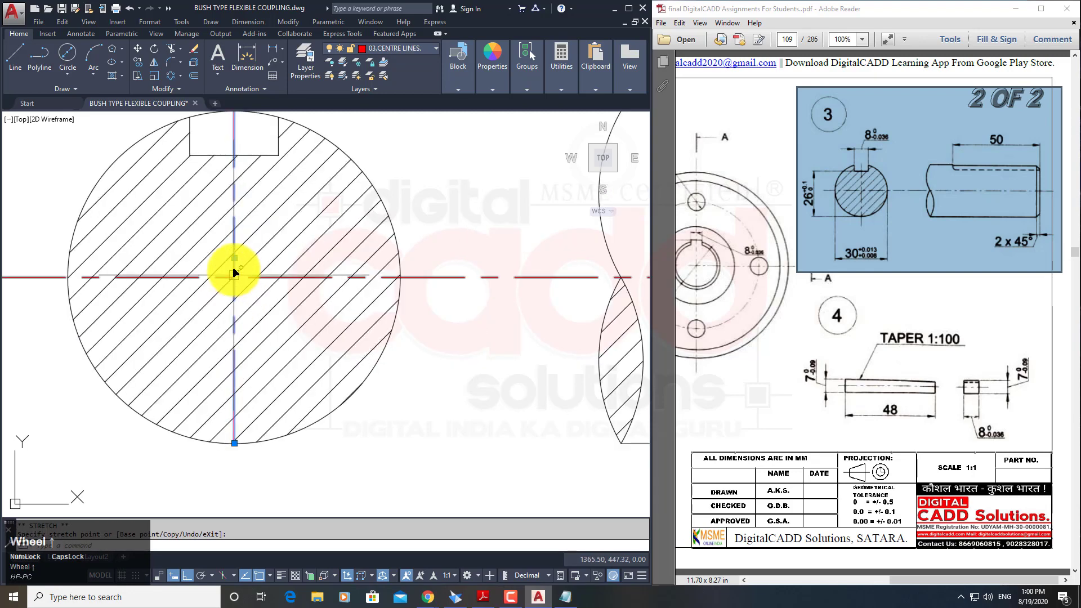
pyautogui.click(235, 259)
pyautogui.click(234, 278)
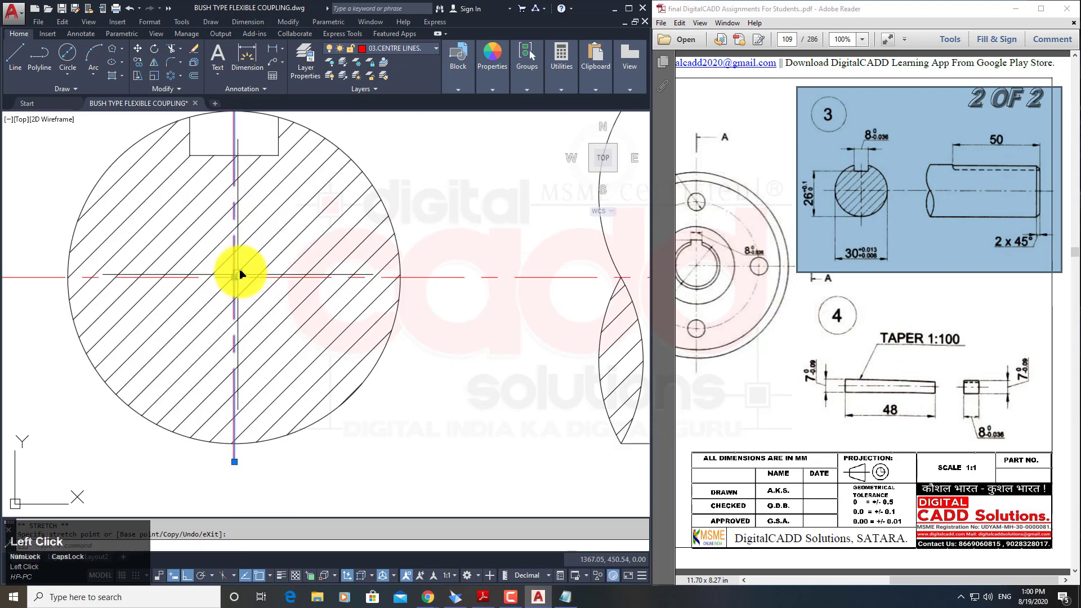
pyautogui.press('Escape')
pyautogui.scroll(-4, 263, 310)
pyautogui.moveTo(295, 355); pyautogui.dragTo(328, 305, button='middle')
pyautogui.scroll(-2, 196, 336)
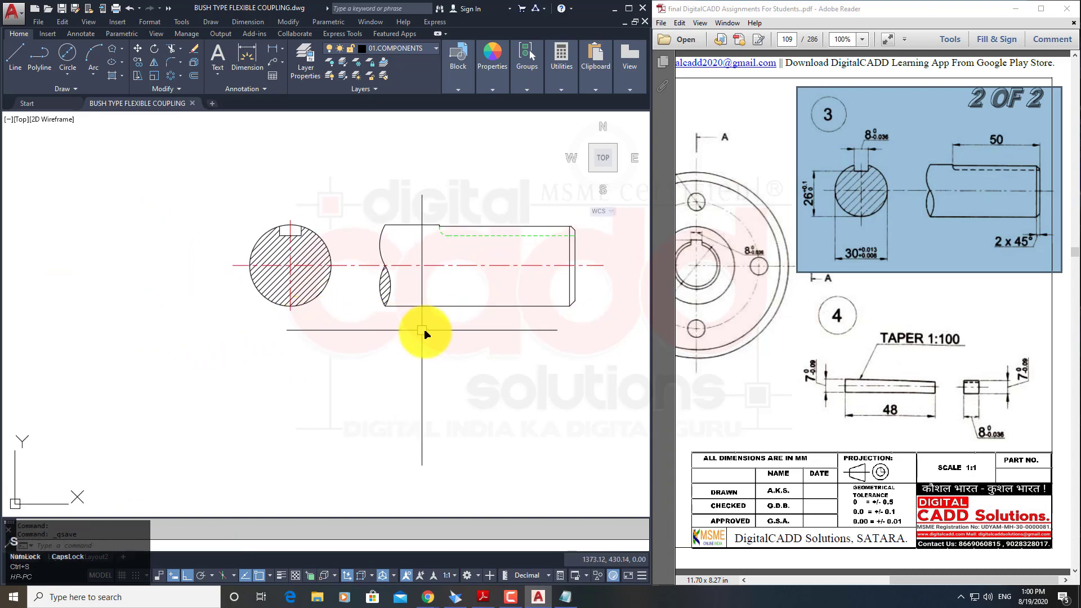
# Draw an 8 by 7 mm rectangle on the 01.COMPONENTS layer, below the shaft's side view, as part 4's end view.
pyautogui.scroll(-2, 422, 326)
pyautogui.moveTo(419, 343)
pyautogui.mouseDown(button='middle')
pyautogui.moveTo(321, 303)
pyautogui.moveTo(322, 291)
pyautogui.mouseUp(button='middle')
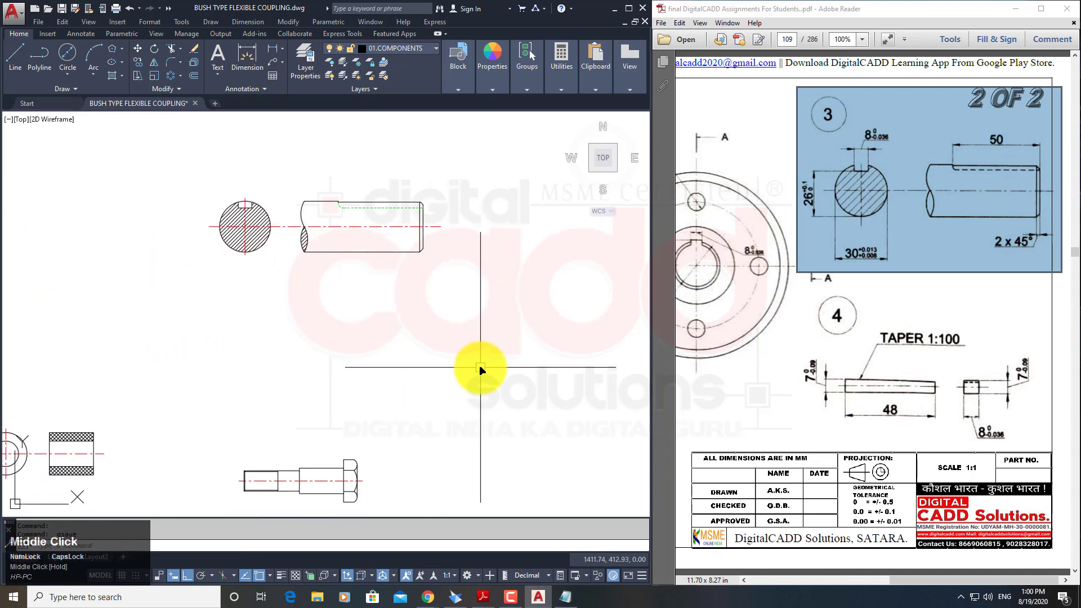
pyautogui.click(942, 430)
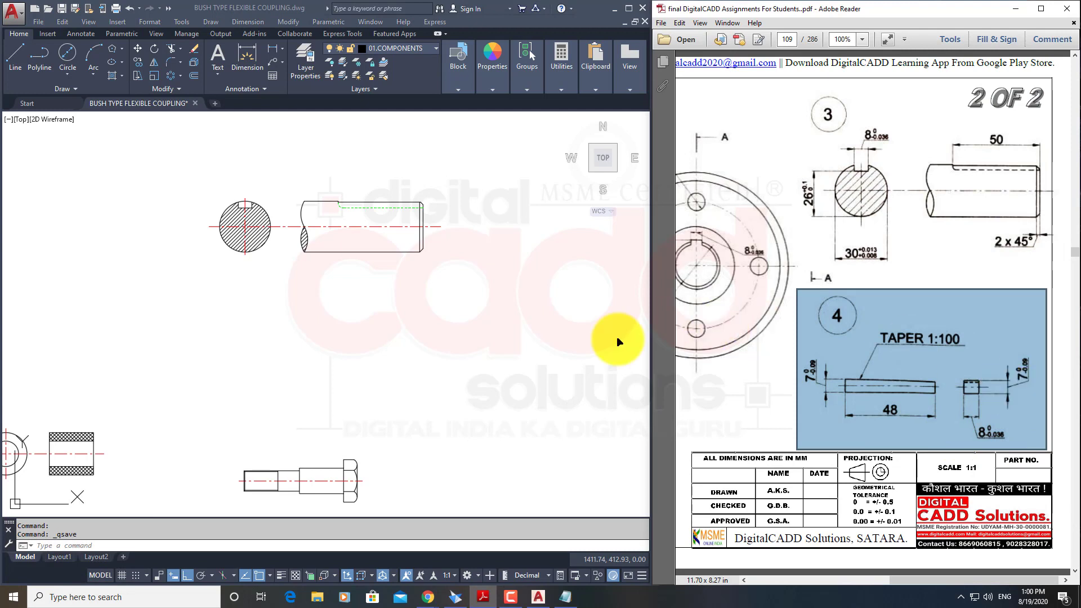
pyautogui.middleClick(313, 401)
pyautogui.click(121, 45)
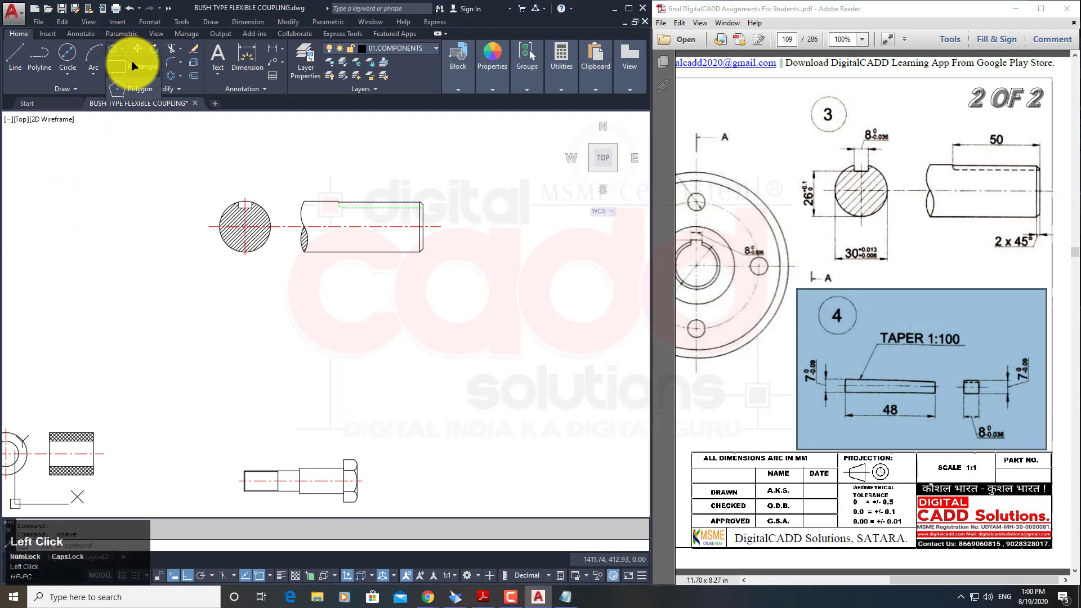
pyautogui.click(134, 67)
pyautogui.click(406, 418)
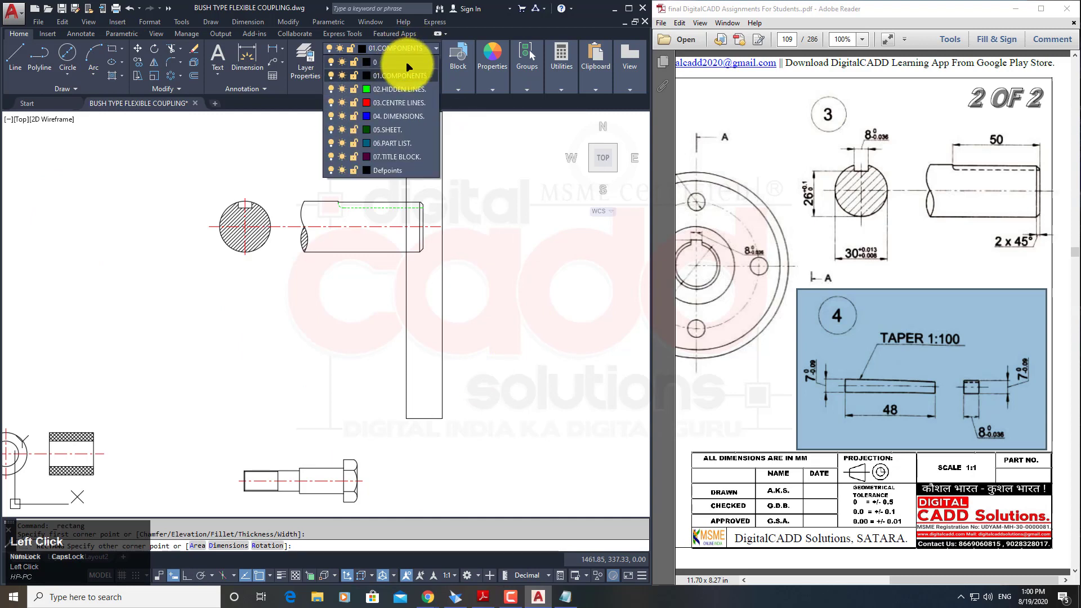
pyautogui.click(407, 76)
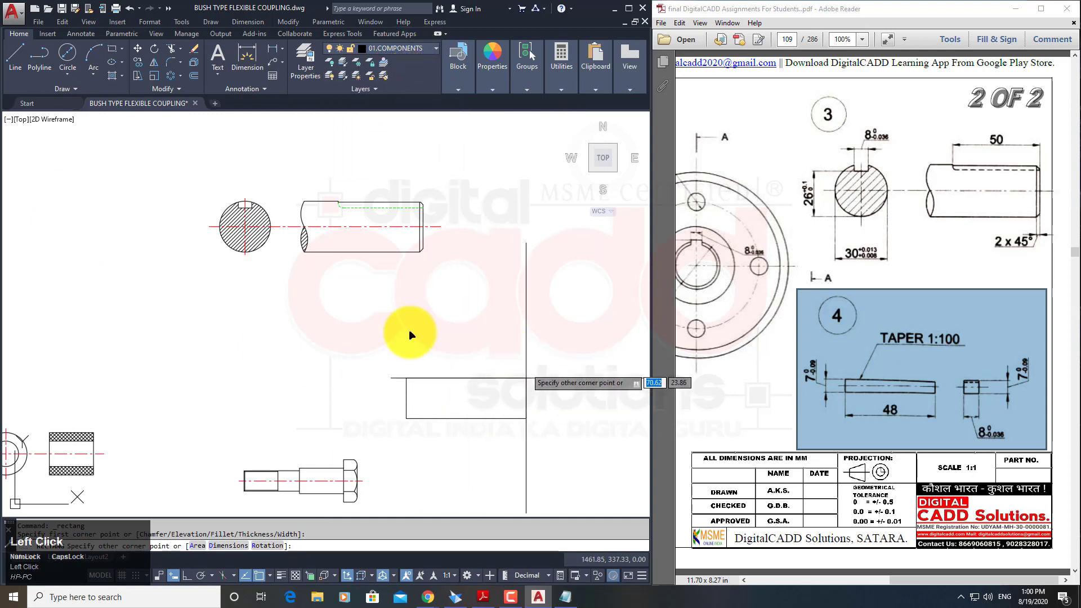
pyautogui.click(405, 50)
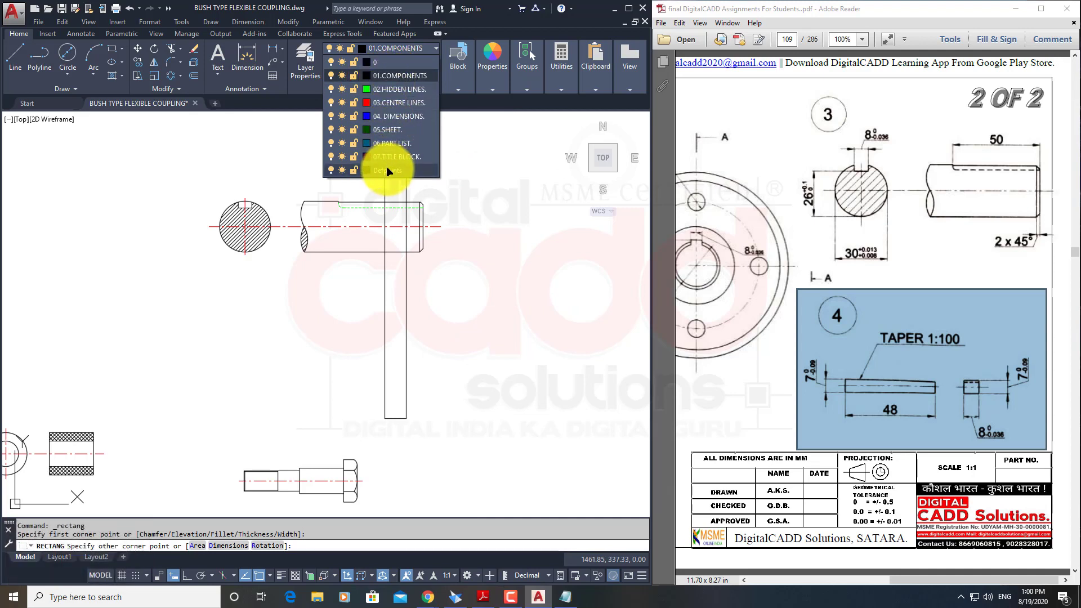
pyautogui.click(410, 79)
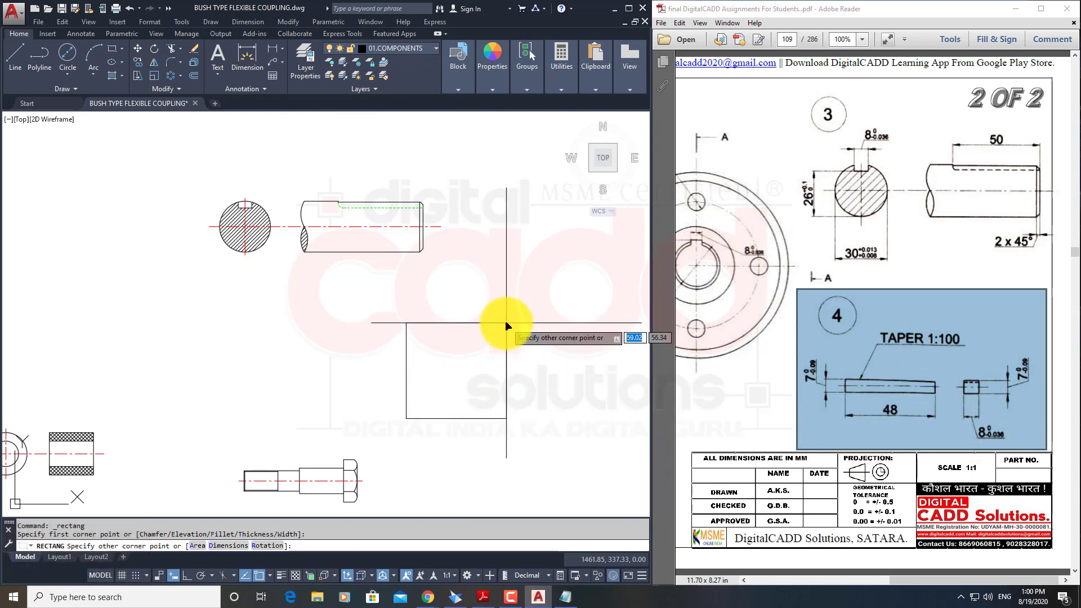
pyautogui.write('8')
pyautogui.press('Return')
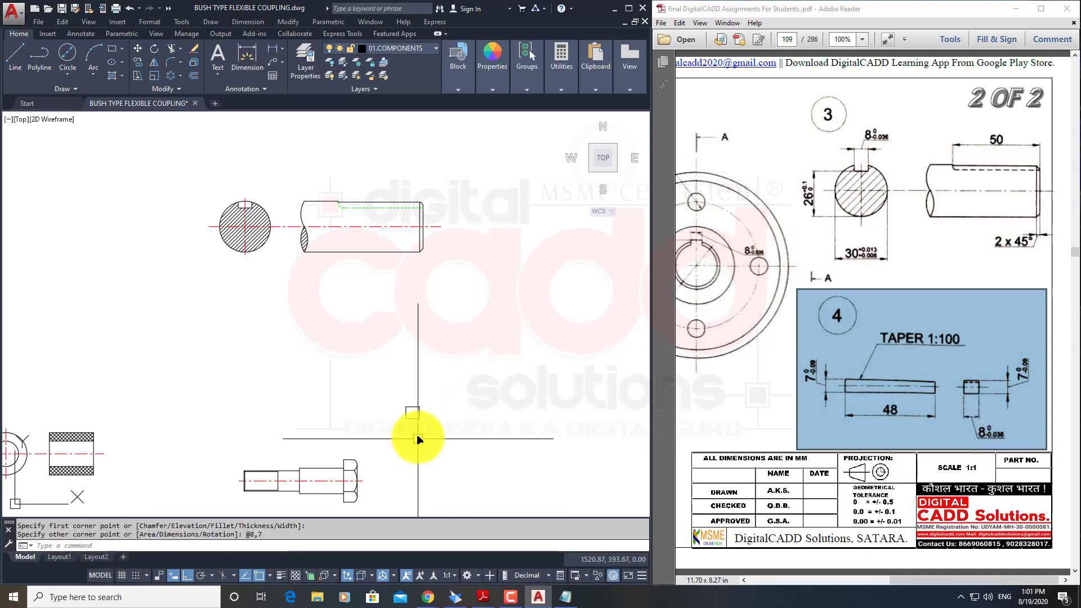
# Draw two horizontal rays to the left from the rectangle's lower-left and upper-left corners.
pyautogui.scroll(5, 418, 439)
pyautogui.moveTo(415, 430)
pyautogui.mouseDown(button='middle')
pyautogui.moveTo(456, 400)
pyautogui.moveTo(419, 448)
pyautogui.mouseUp(button='middle')
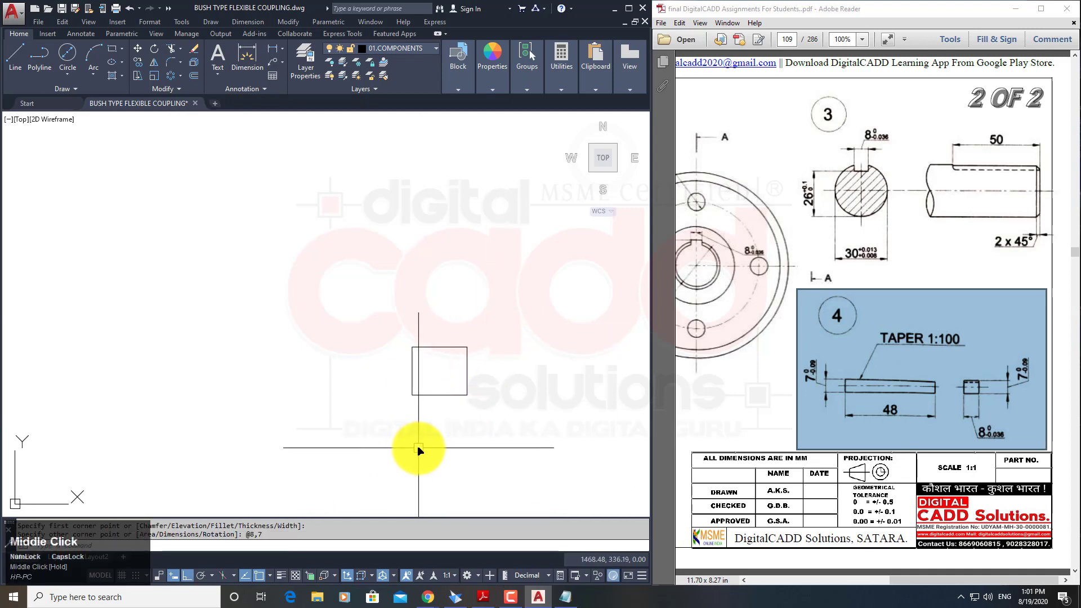
pyautogui.write('RAY')
pyautogui.press('Return')
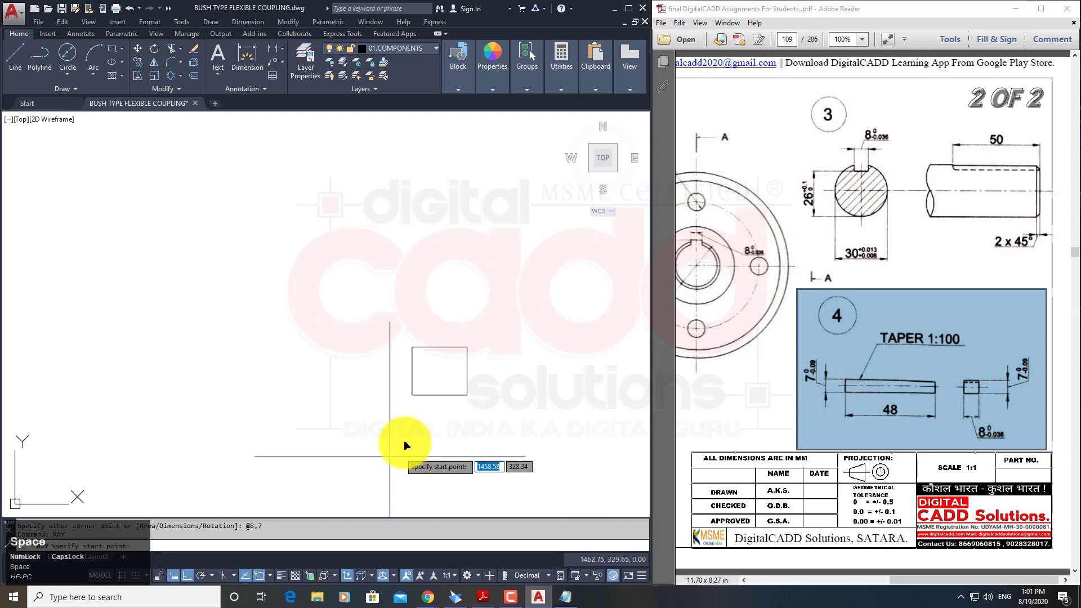
pyautogui.click(413, 395)
pyautogui.click(296, 424)
pyautogui.press('space')
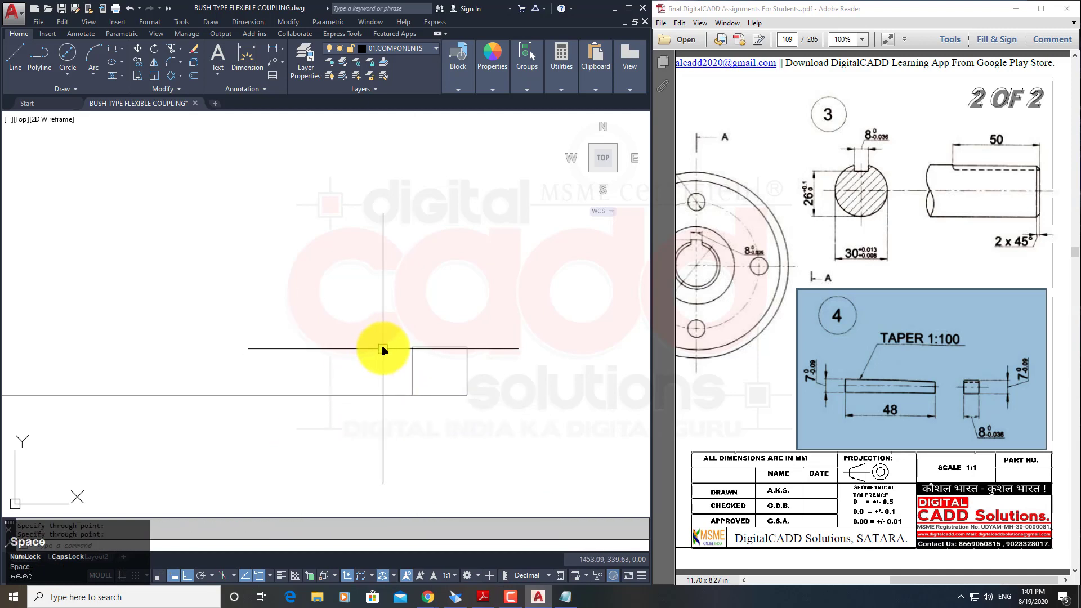
pyautogui.press('space')
pyautogui.click(412, 348)
pyautogui.click(280, 352)
pyautogui.press('space')
# Draw a vertical ray downward across both horizontal rays, a short distance left of the rectangle.
pyautogui.press('space')
pyautogui.click(339, 324)
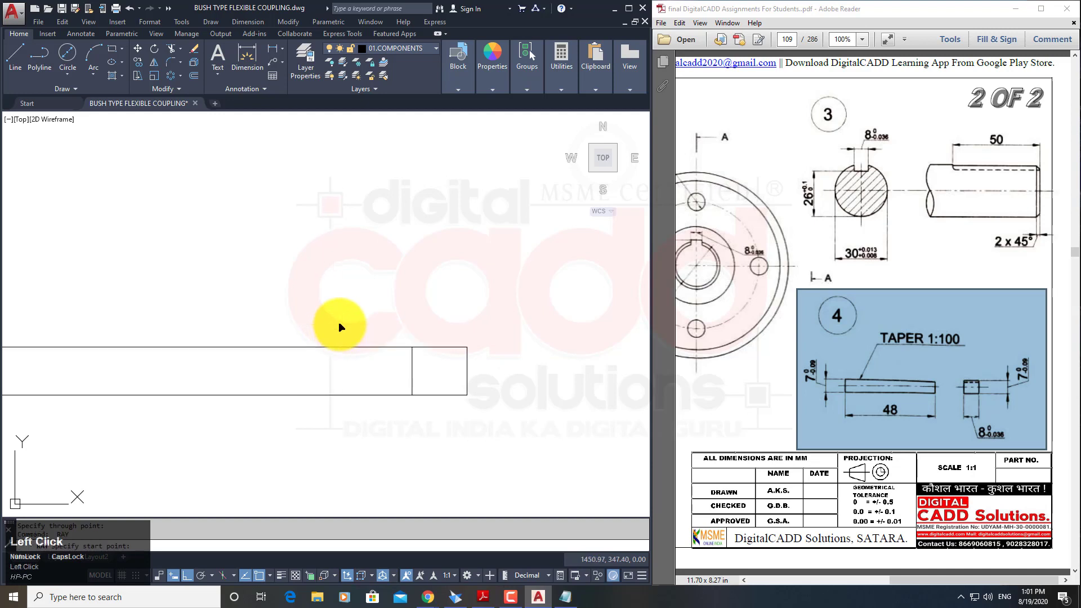
pyautogui.click(340, 370)
pyautogui.press('space')
pyautogui.moveTo(396, 404); pyautogui.dragTo(462, 364, button='middle')
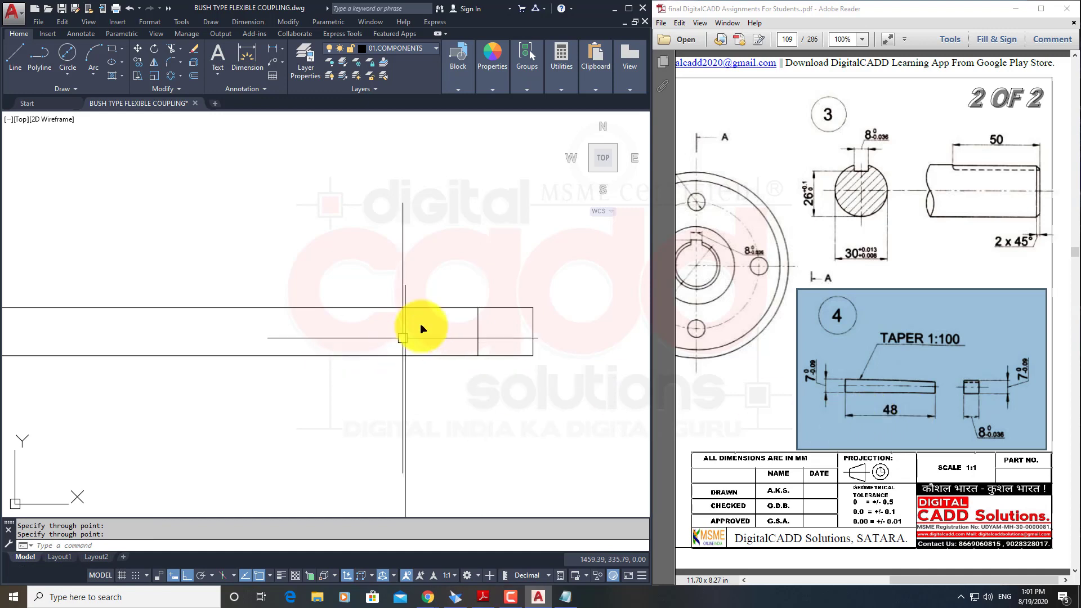
# Offset the vertical ray 48 mm to the left to set the length of part 4's side view.
pyautogui.press('space')
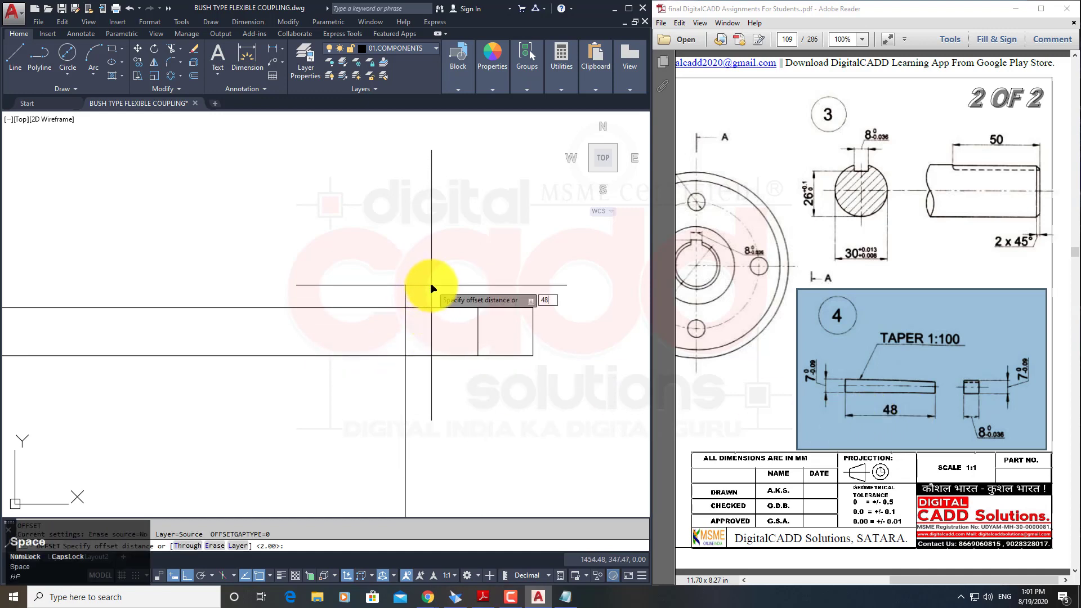
pyautogui.press('space')
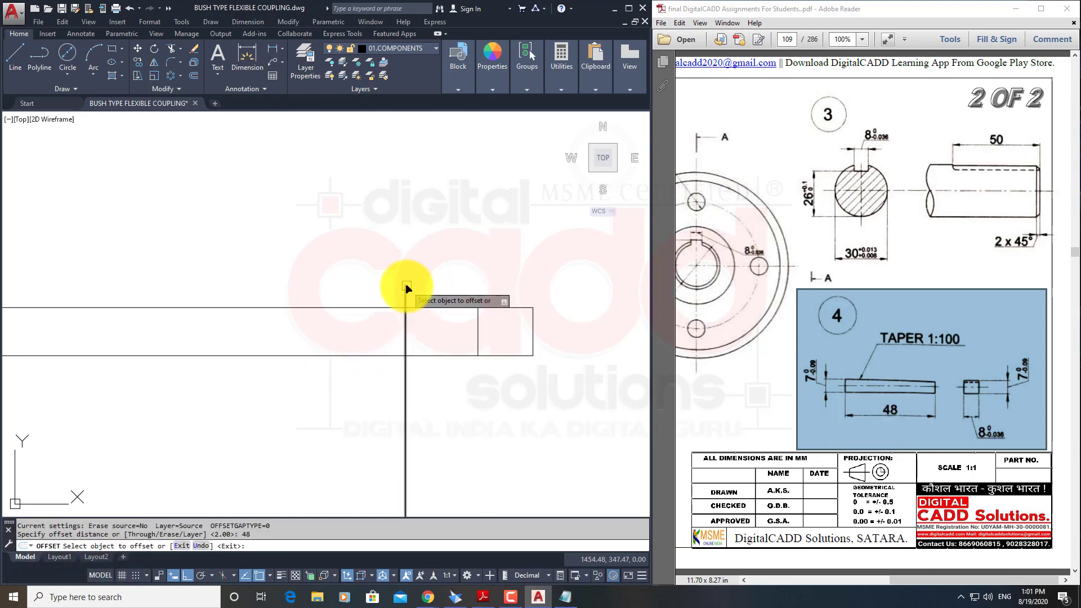
pyautogui.click(406, 288)
pyautogui.click(309, 289)
pyautogui.press('space')
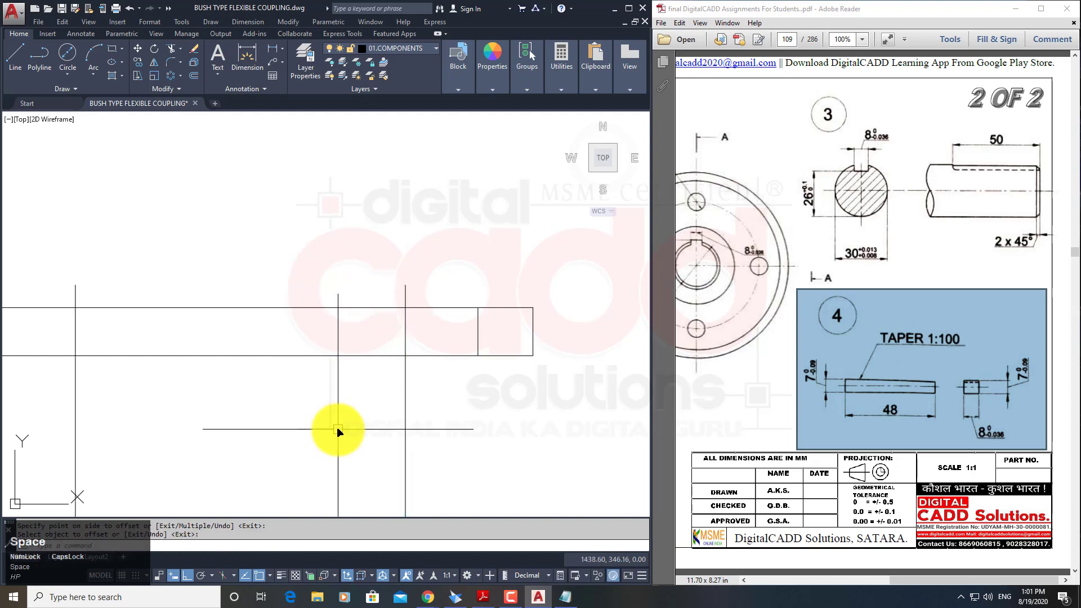
# Trim the construction rays to a closed 48 by 7 mm rectangle as part 4's side view, clear of the end view.
pyautogui.press('space')
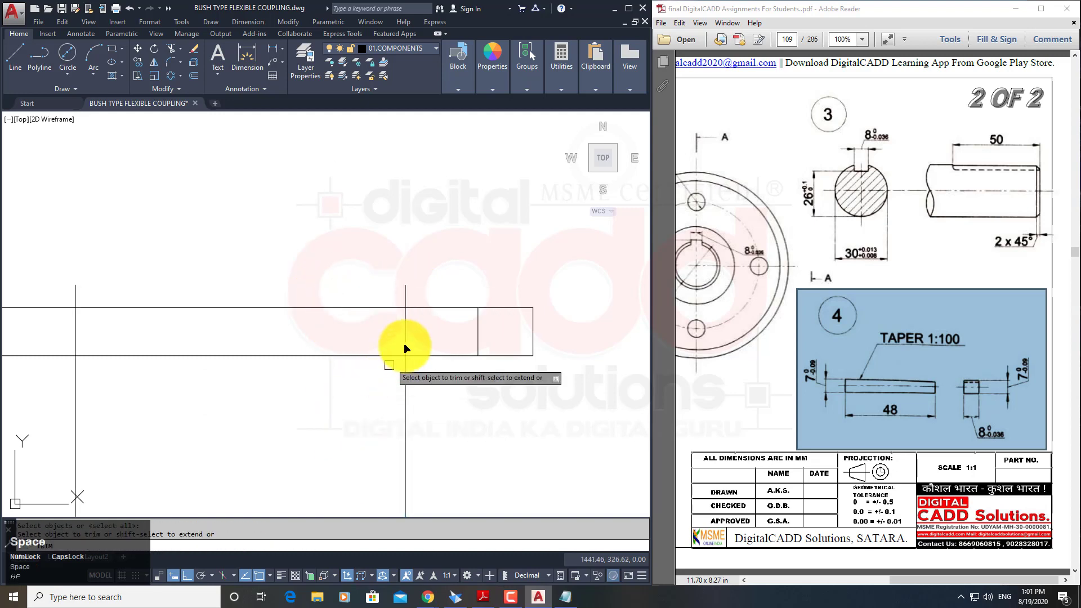
pyautogui.click(176, 48)
pyautogui.click(436, 290)
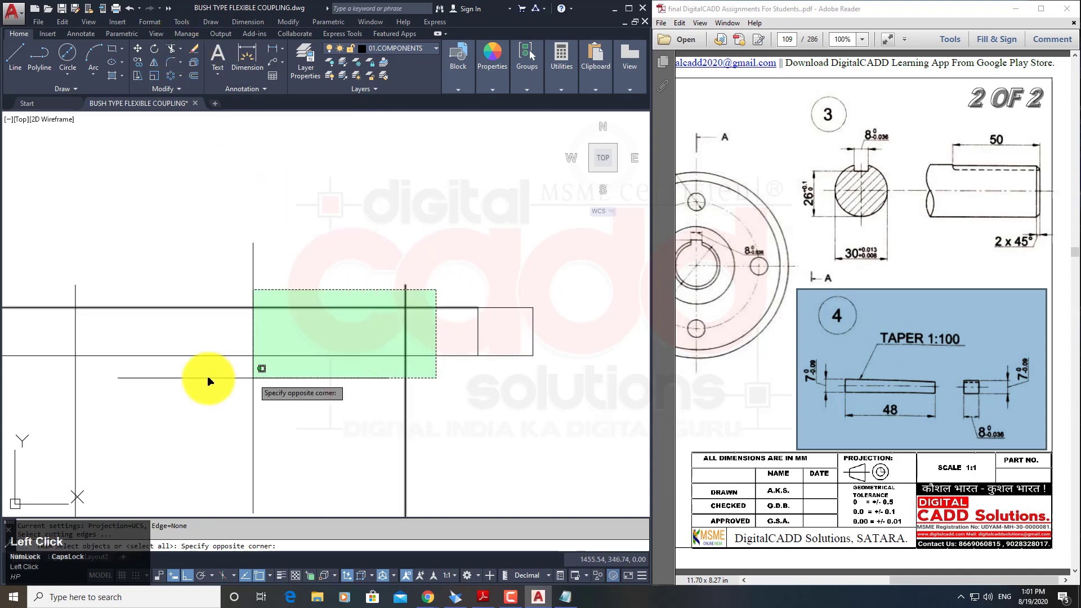
pyautogui.click(52, 383)
pyautogui.press('space')
pyautogui.click(440, 381)
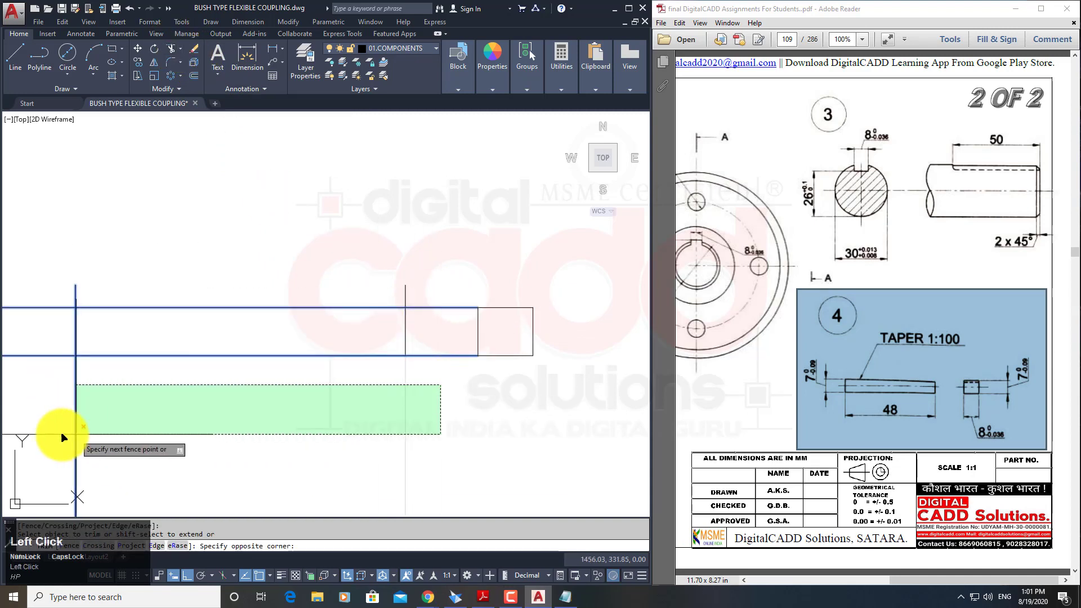
pyautogui.click(58, 436)
pyautogui.click(57, 278)
pyautogui.click(41, 363)
pyautogui.click(455, 259)
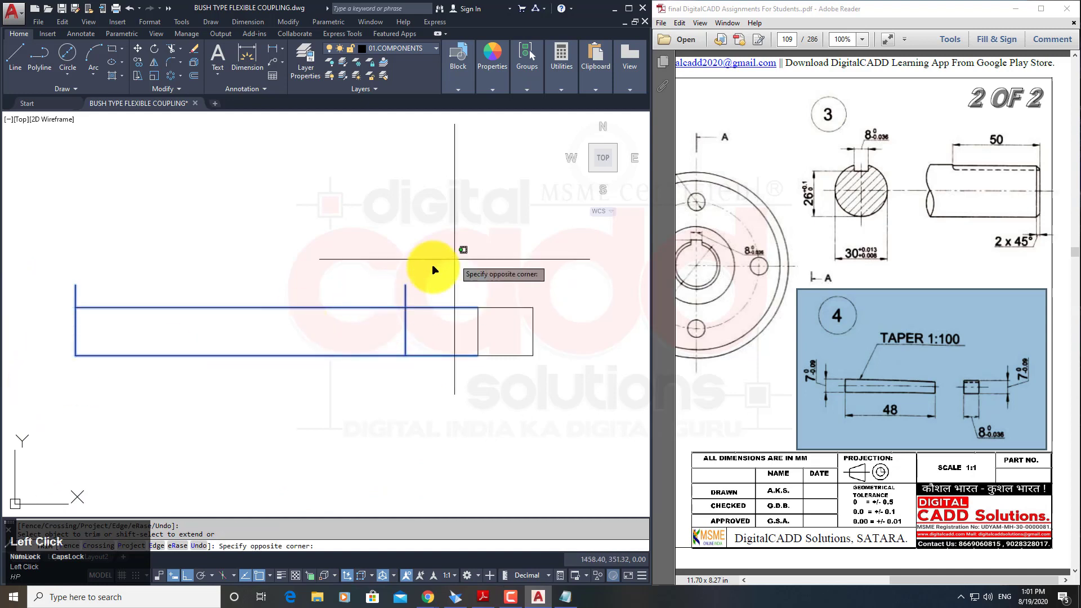
pyautogui.click(82, 287)
pyautogui.click(442, 278)
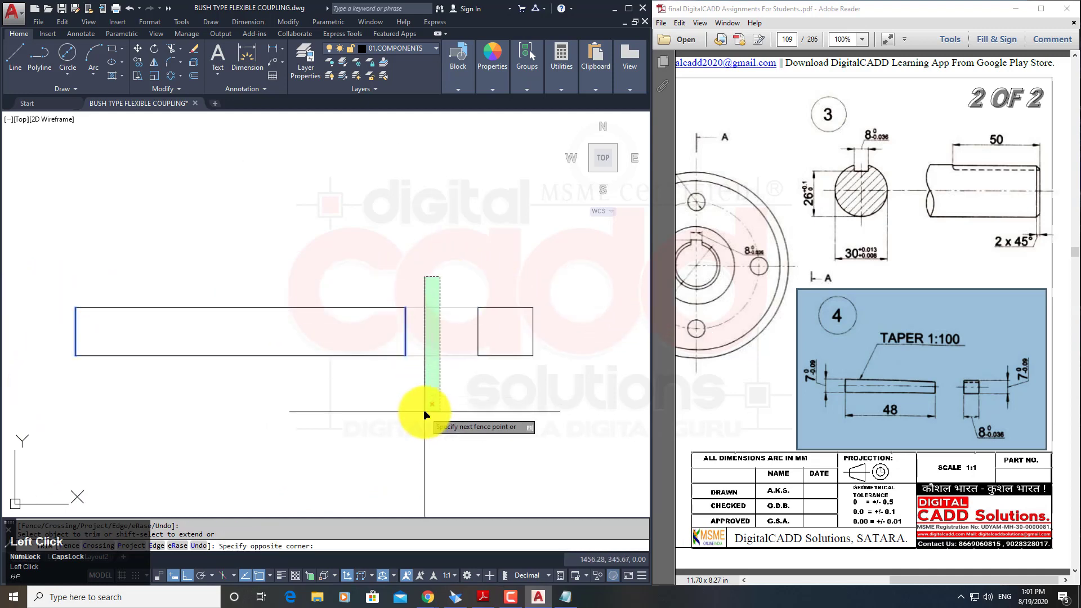
pyautogui.click(420, 419)
pyautogui.press('space')
pyautogui.moveTo(392, 440); pyautogui.dragTo(397, 453, button='middle')
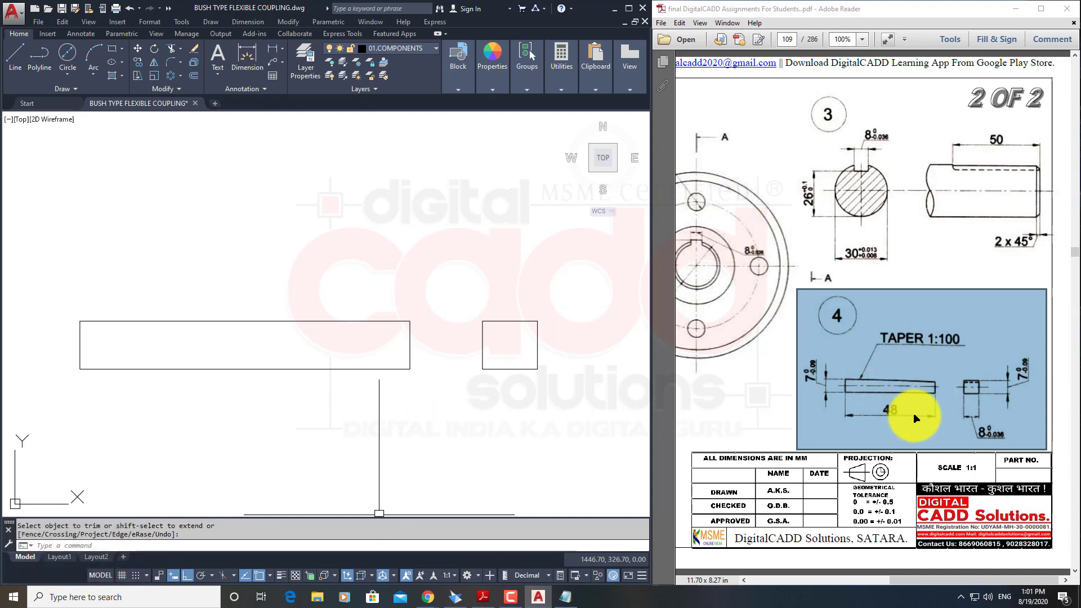
# Calculate the 1:100 taper over the key's 48 mm length in the quick calculator.
pyautogui.moveTo(902, 429); pyautogui.dragTo(902, 434, button='middle')
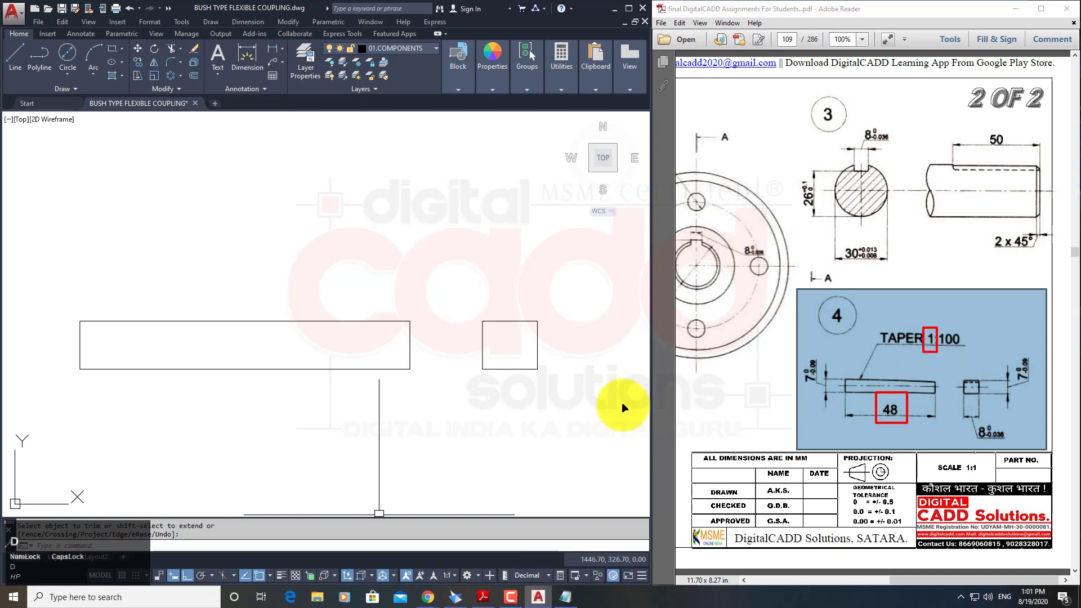
pyautogui.click(538, 364)
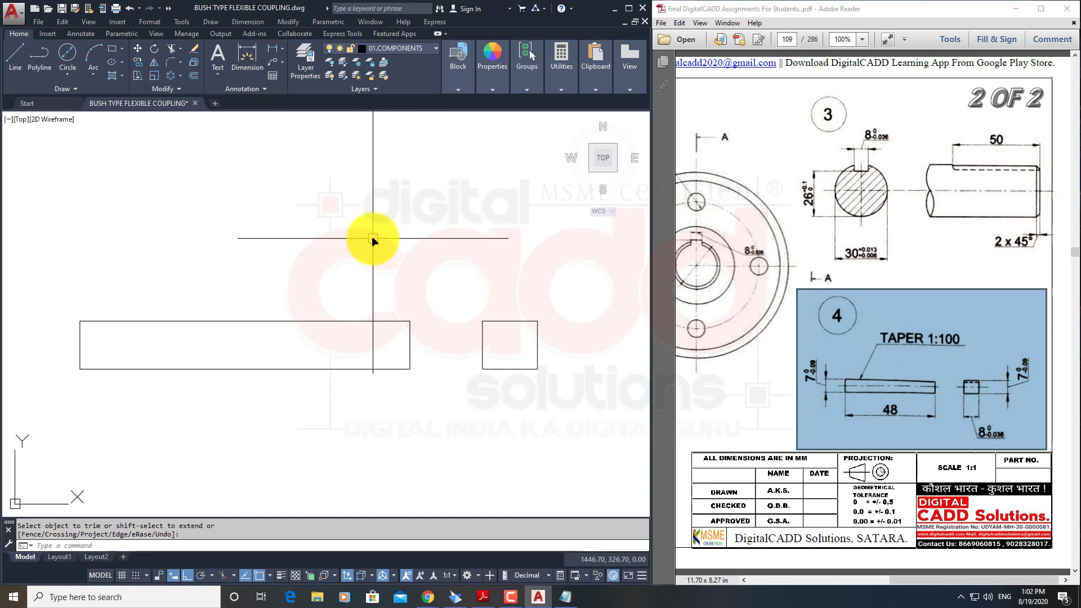
pyautogui.press('Escape')
pyautogui.write('qc')
pyautogui.press('space')
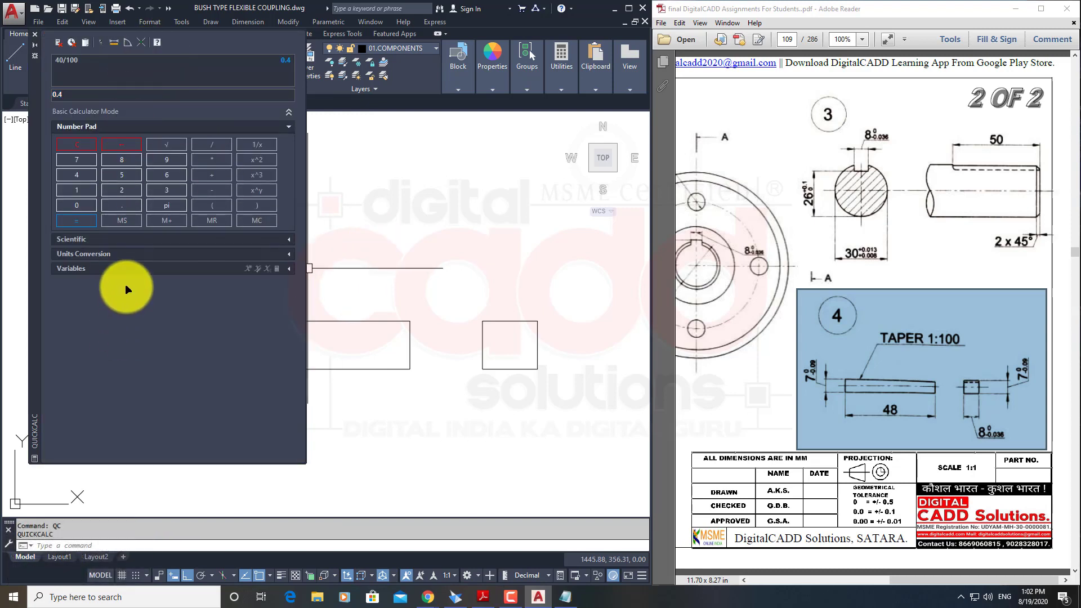
pyautogui.click(89, 173)
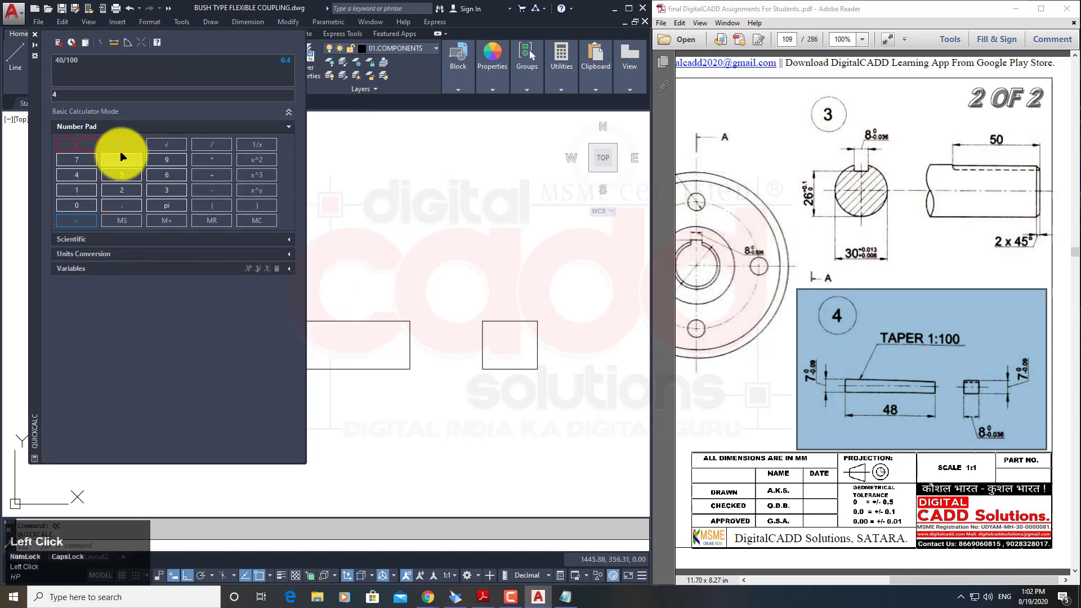
pyautogui.click(123, 156)
pyautogui.click(216, 145)
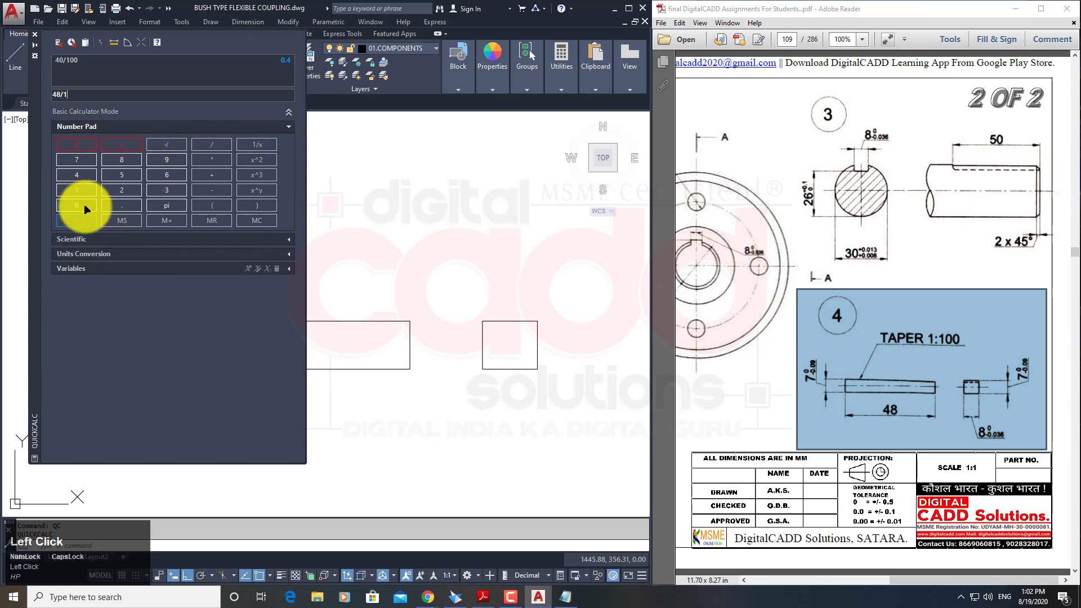
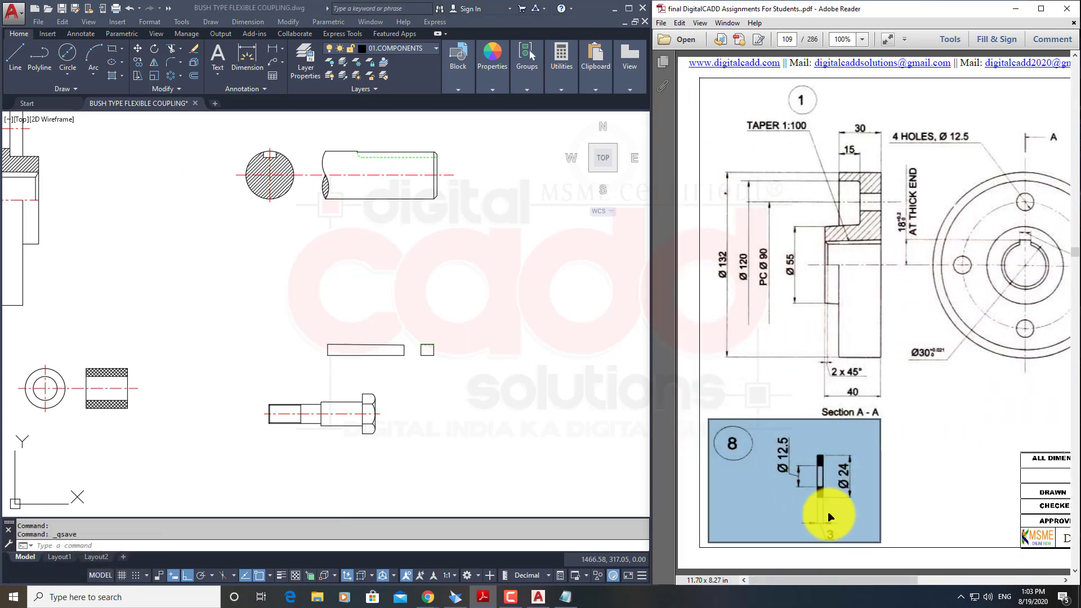
# Draw a 24 mm diameter circle in the open area below the shaft's end view, as part 8's outer edge.
pyautogui.click(232, 309)
pyautogui.moveTo(238, 316); pyautogui.dragTo(406, 355, button='middle')
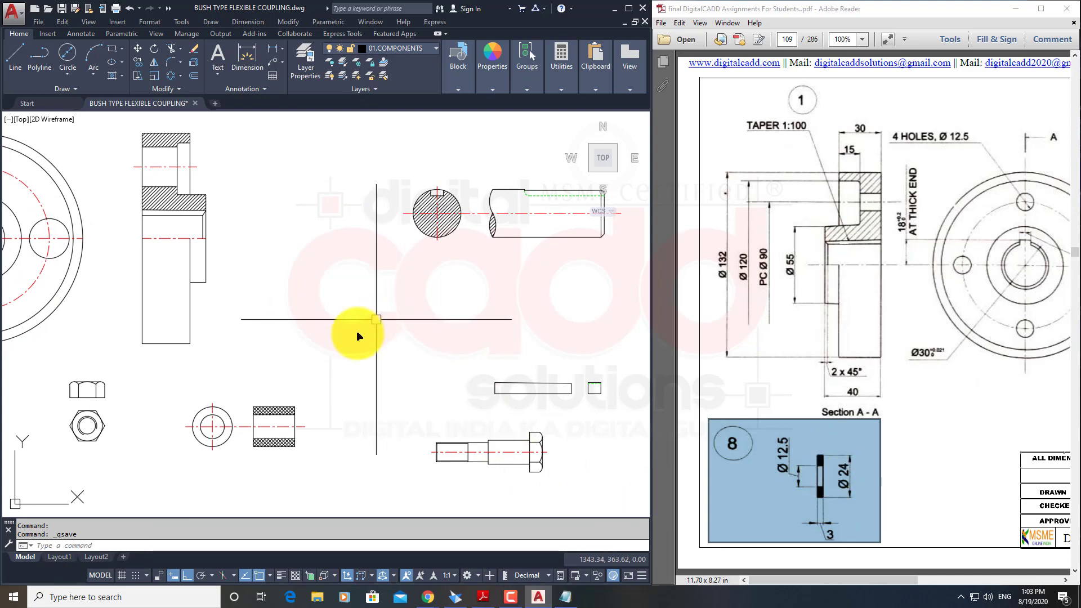
pyautogui.click(68, 75)
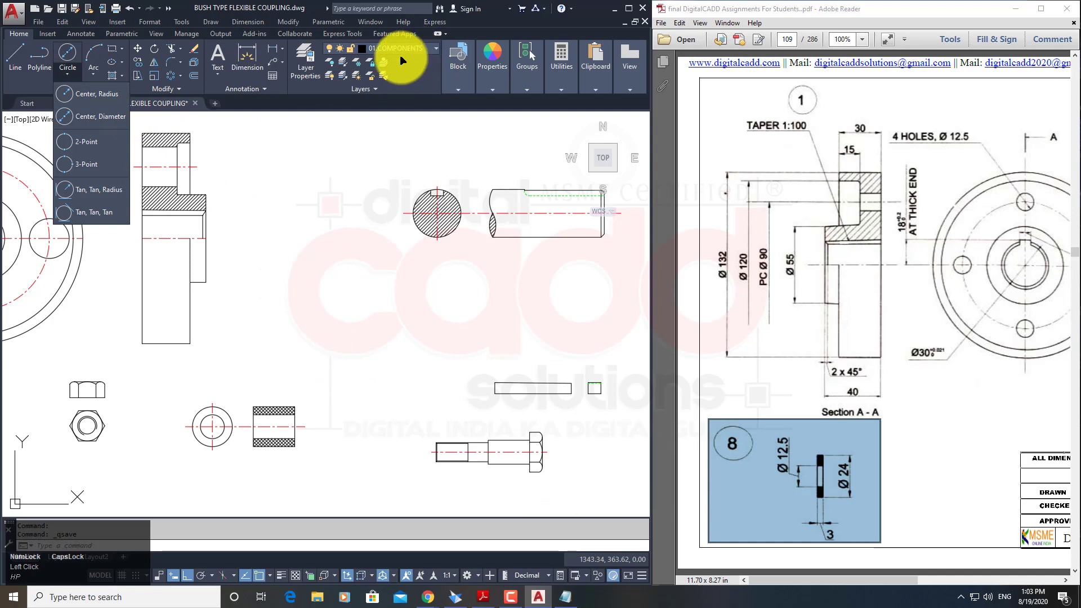
pyautogui.click(99, 116)
pyautogui.click(367, 342)
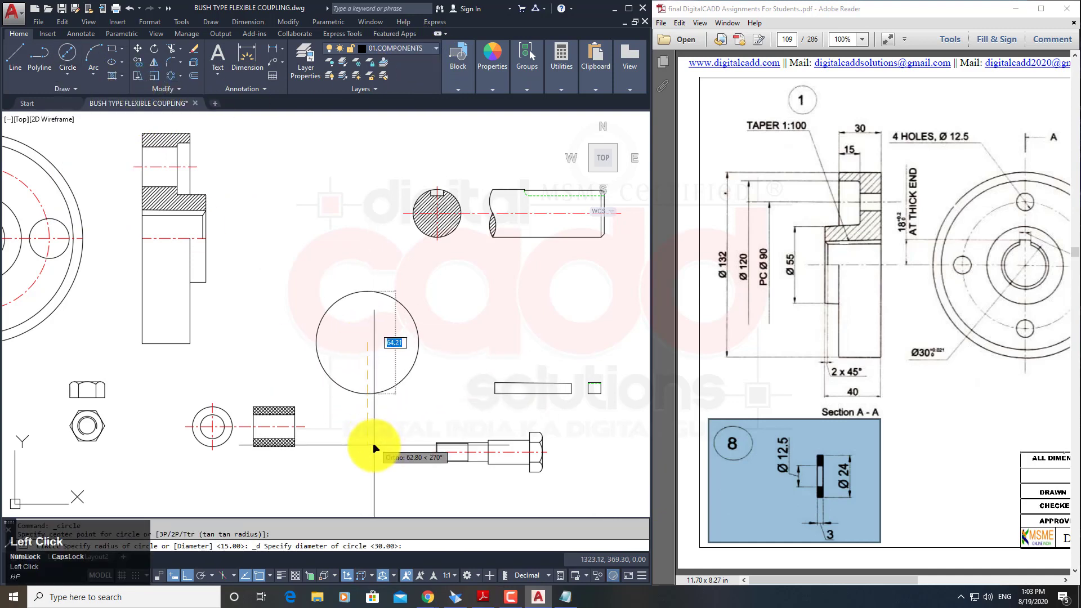
pyautogui.write('24')
pyautogui.press('Return')
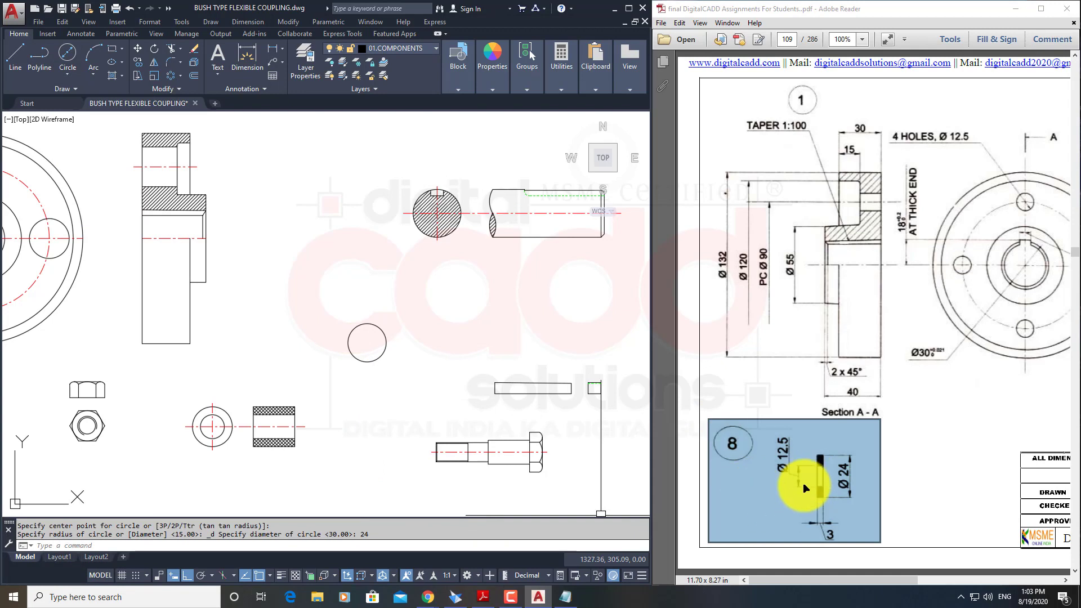
# Add a concentric 12.5 mm diameter circle inside the 24 mm circle for part 8's hole.
pyautogui.click(67, 55)
pyautogui.click(367, 342)
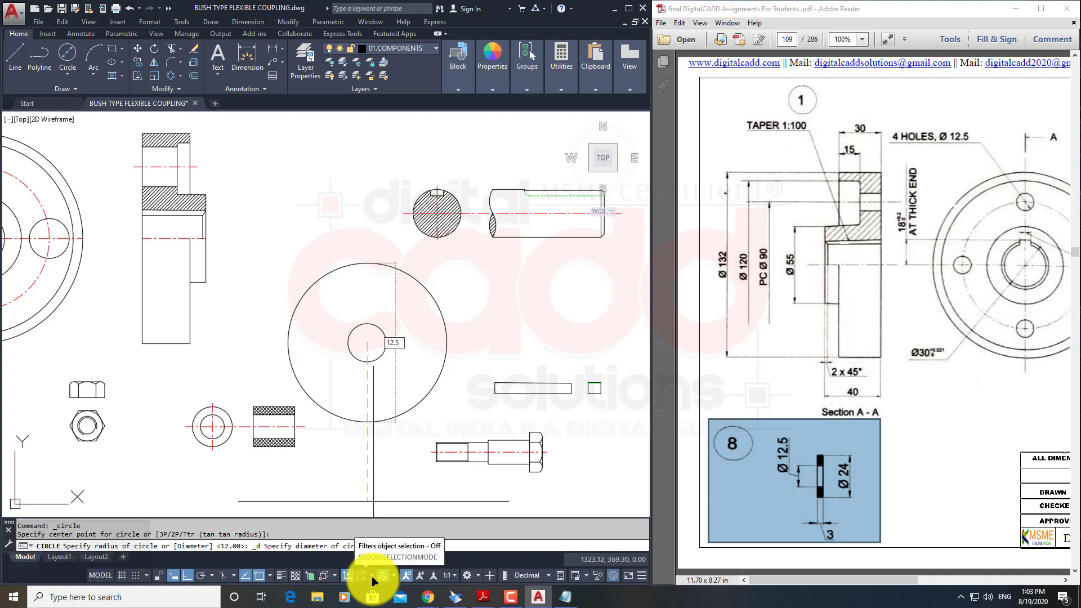
pyautogui.press('Return')
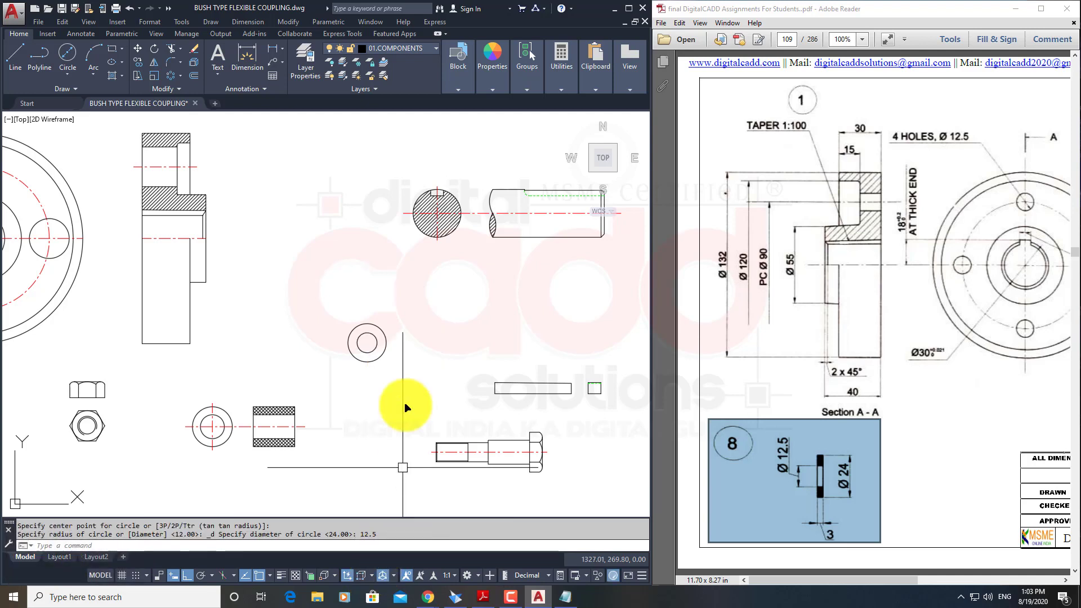
# Draw four horizontal rays to the left from the upper and lower quadrants of part 8's two circles.
pyautogui.scroll(2, 400, 355)
pyautogui.moveTo(388, 362); pyautogui.dragTo(406, 373, button='middle')
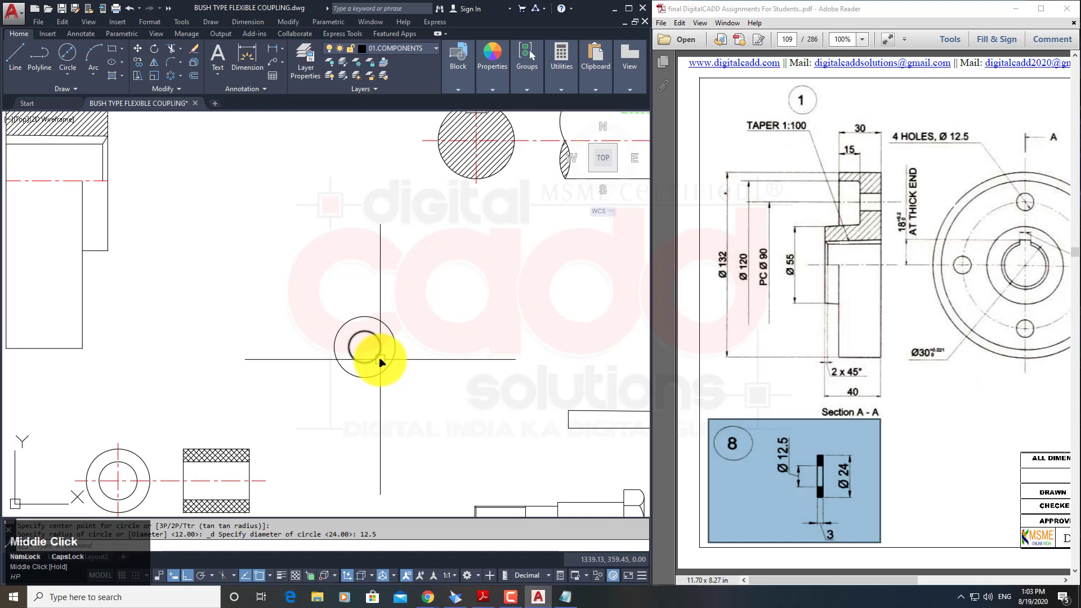
pyautogui.write('RAY')
pyautogui.press('Return')
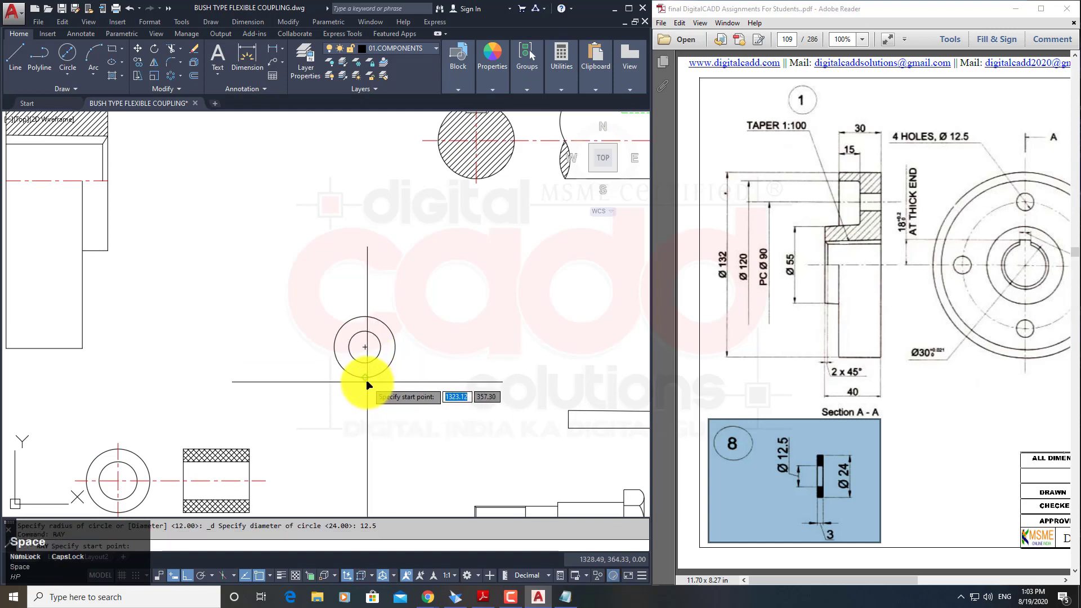
pyautogui.click(365, 378)
pyautogui.click(362, 367)
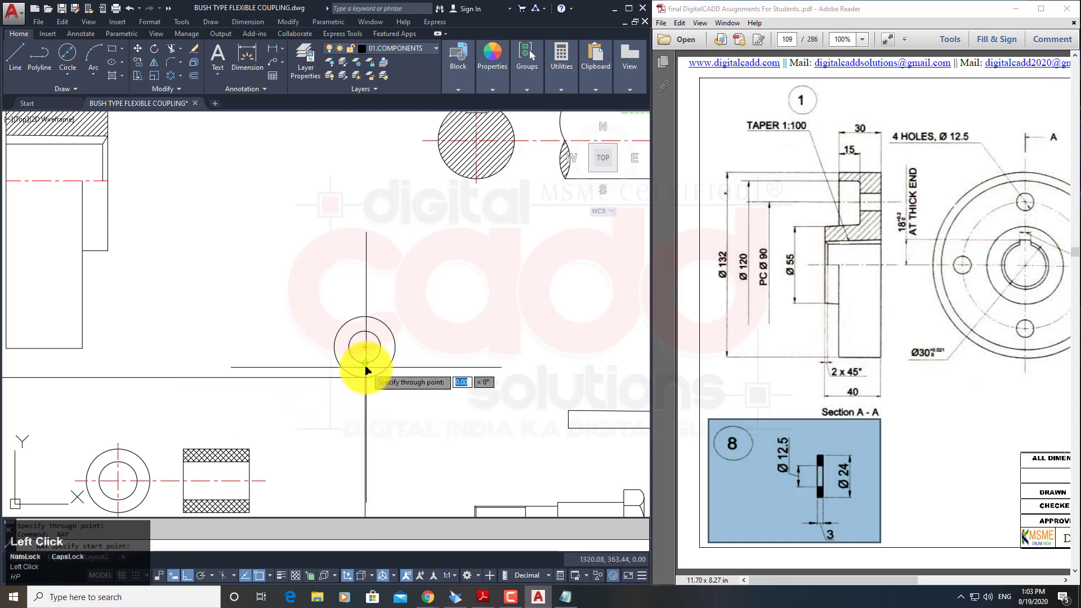
pyautogui.press('space')
pyautogui.press('space')
pyautogui.click(364, 332)
pyautogui.click(315, 331)
pyautogui.press('space')
pyautogui.press('space')
pyautogui.click(364, 317)
pyautogui.click(302, 316)
pyautogui.press('space')
# Draw a vertical ray downward across the four horizontal rays, a short distance left of part 8's circles.
pyautogui.press('space')
pyautogui.click(313, 298)
pyautogui.click(327, 410)
pyautogui.press('space')
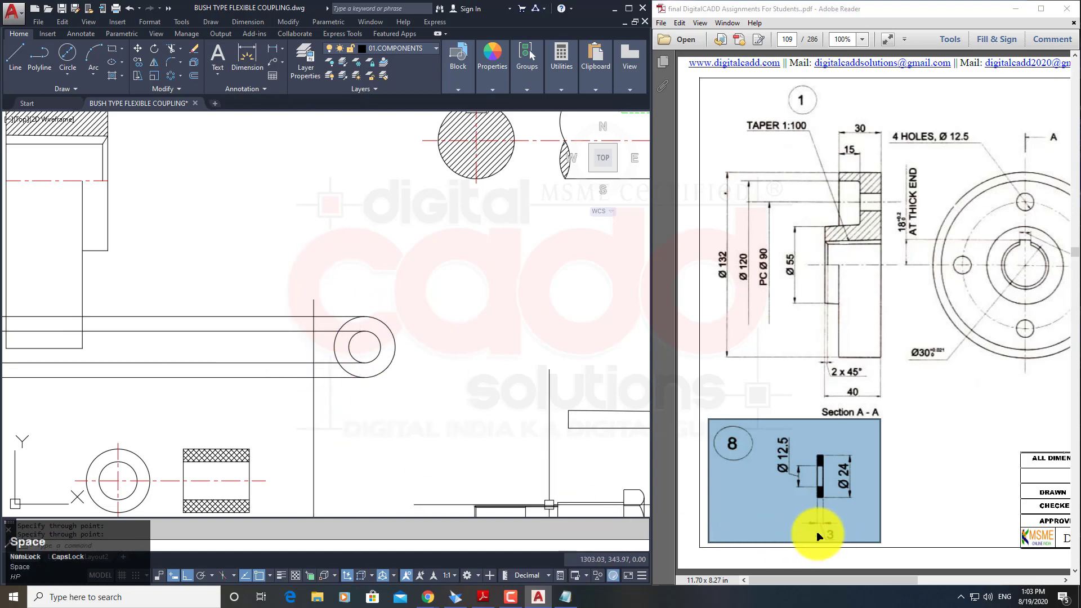
# Offset the vertical ray 3 mm to the left to set part 8's thickness.
pyautogui.write('o')
pyautogui.press('space')
pyautogui.write('3')
pyautogui.press('space')
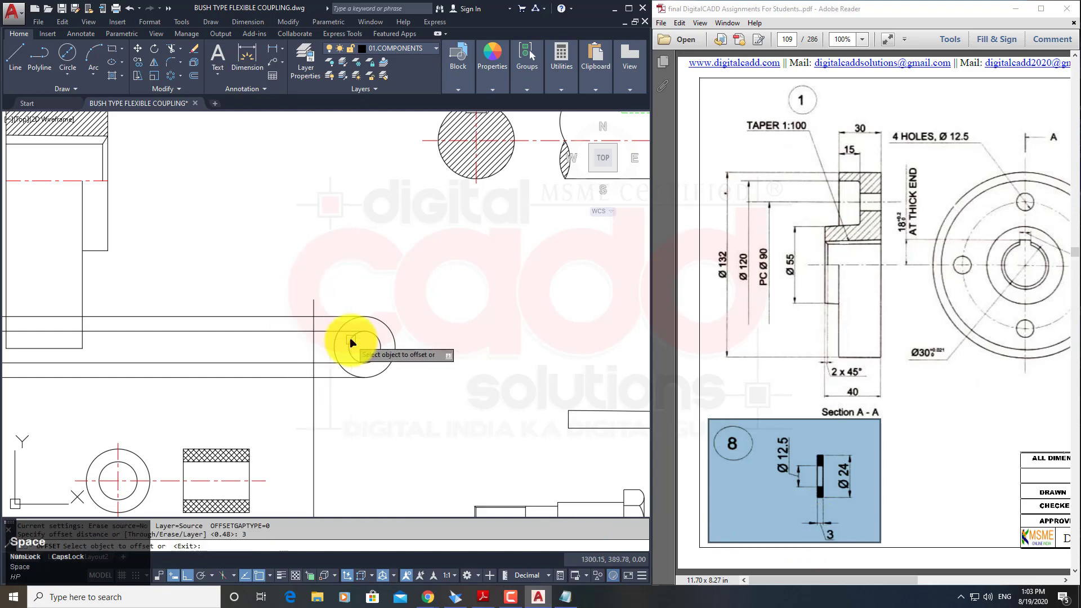
pyautogui.click(313, 357)
pyautogui.click(274, 363)
pyautogui.press('space')
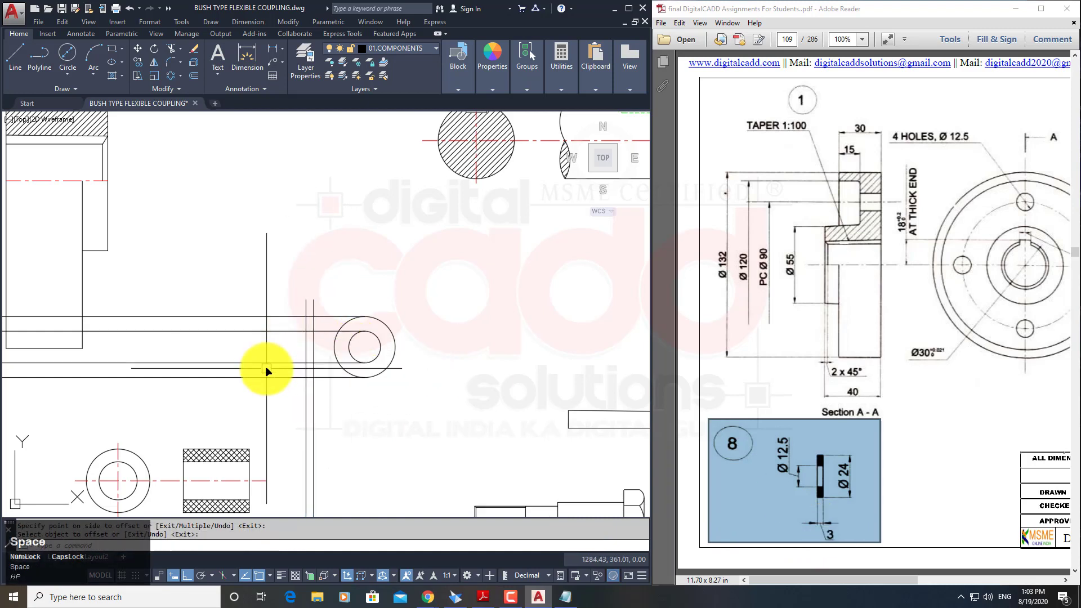
# Trim the six construction rays to leave the 3 mm thick side view of part 8 with its hole edges.
pyautogui.write('tr')
pyautogui.press('space')
pyautogui.scroll(3, 316, 362)
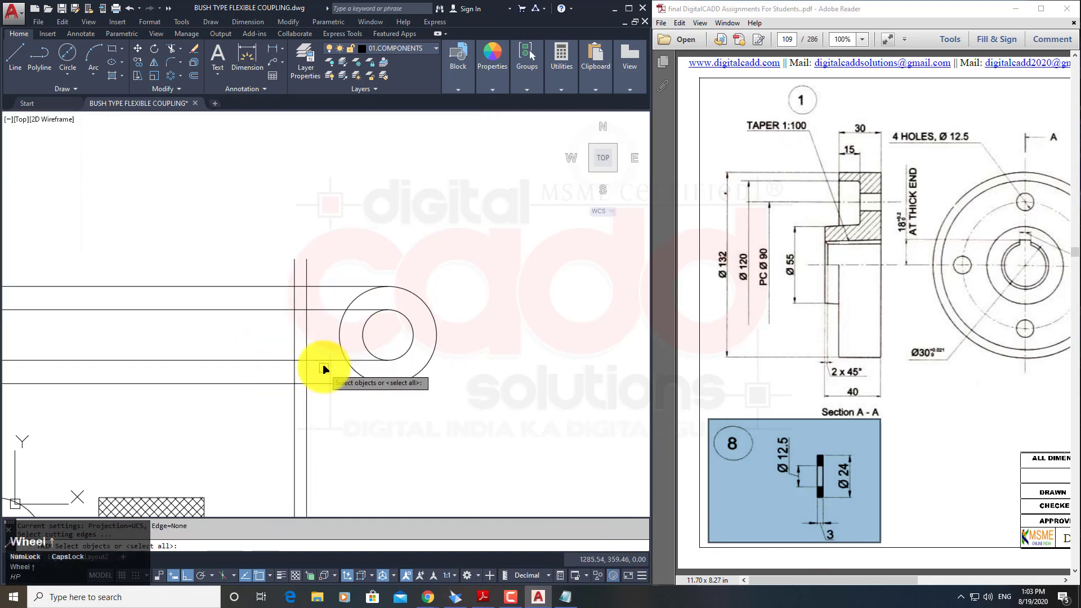
pyautogui.click(320, 276)
pyautogui.click(279, 395)
pyautogui.press('space')
pyautogui.click(343, 415)
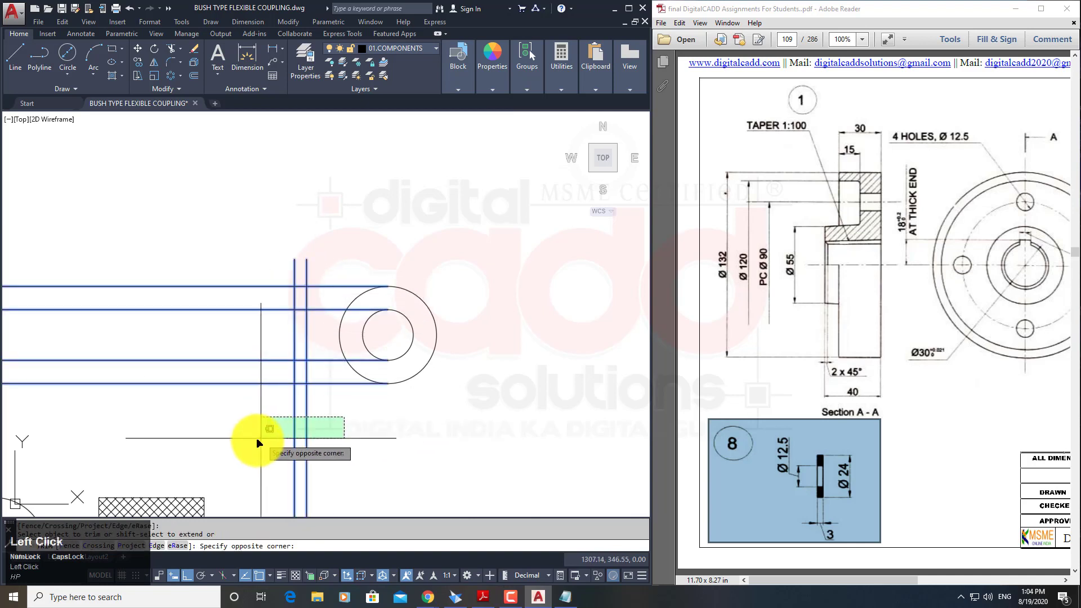
pyautogui.click(259, 439)
pyautogui.click(221, 236)
pyautogui.click(180, 418)
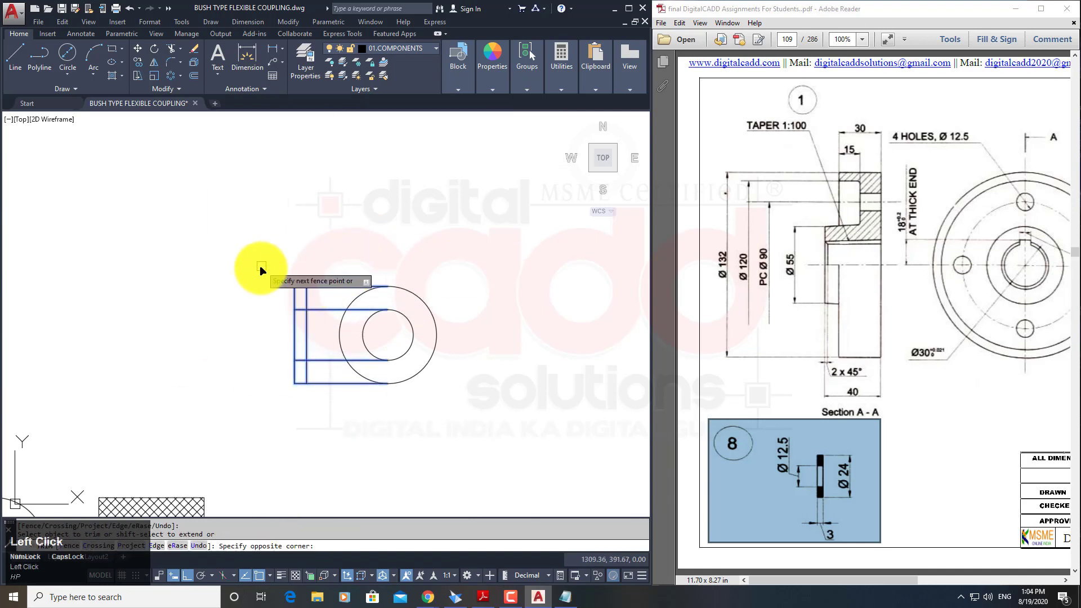
pyautogui.click(352, 261)
pyautogui.click(323, 311)
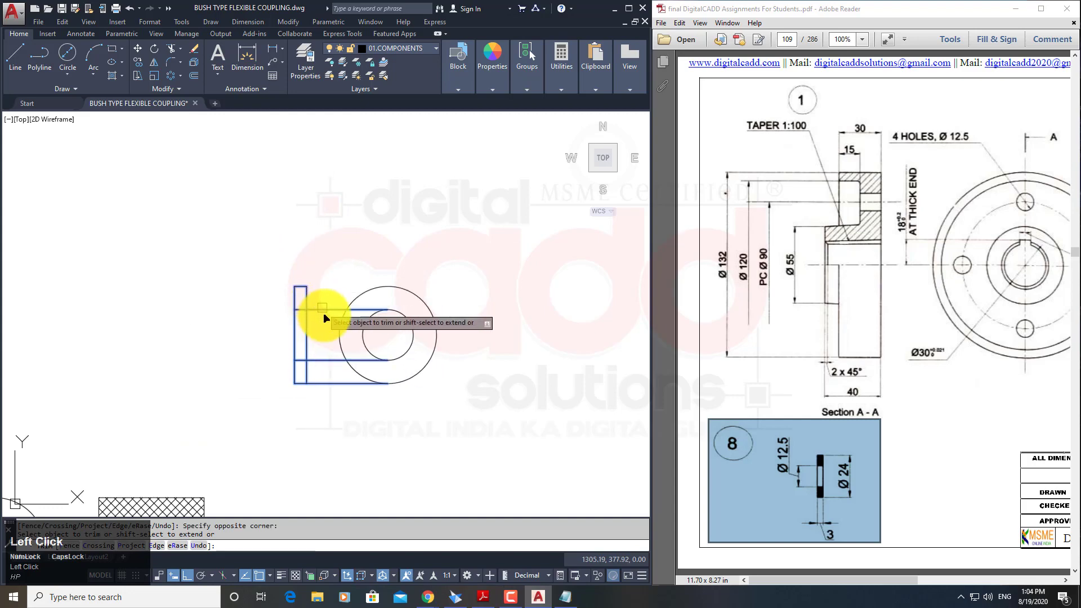
pyautogui.click(325, 312)
pyautogui.click(326, 360)
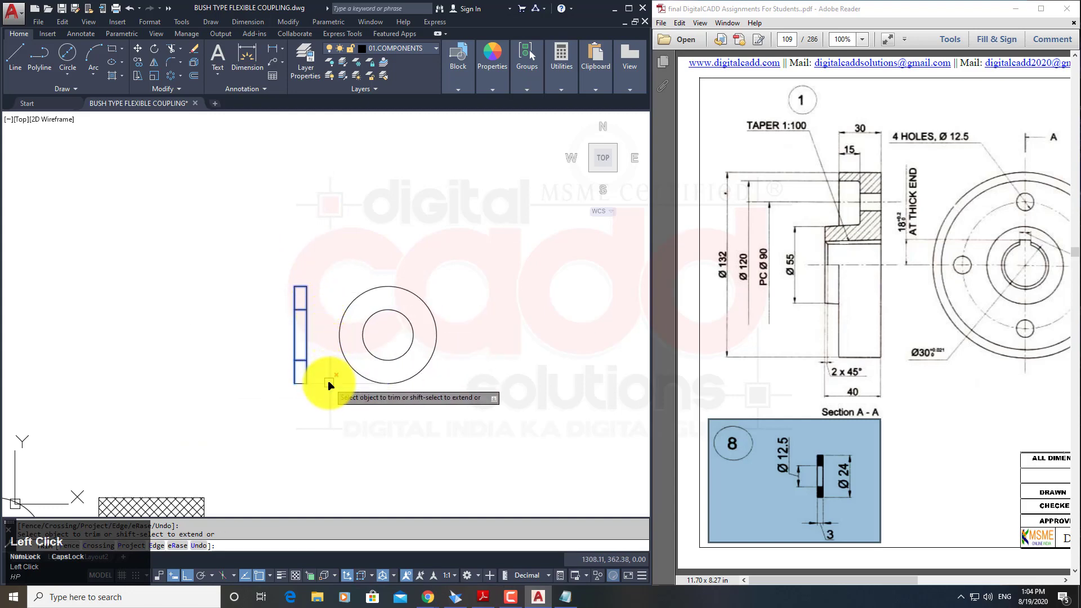
pyautogui.press('space')
# Draw a ray to the left from the outer circle's right quadrant through part 8's two views on the 03.CENTRE LINES layer.
pyautogui.scroll(-2, 345, 386)
pyautogui.moveTo(345, 386); pyautogui.dragTo(384, 410, button='middle')
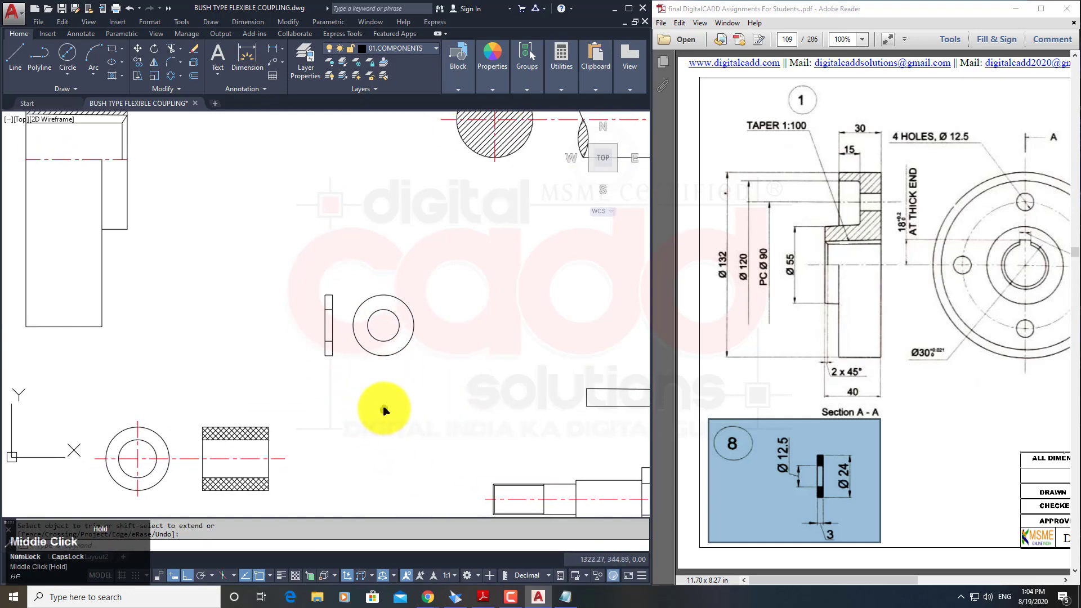
pyautogui.click(433, 49)
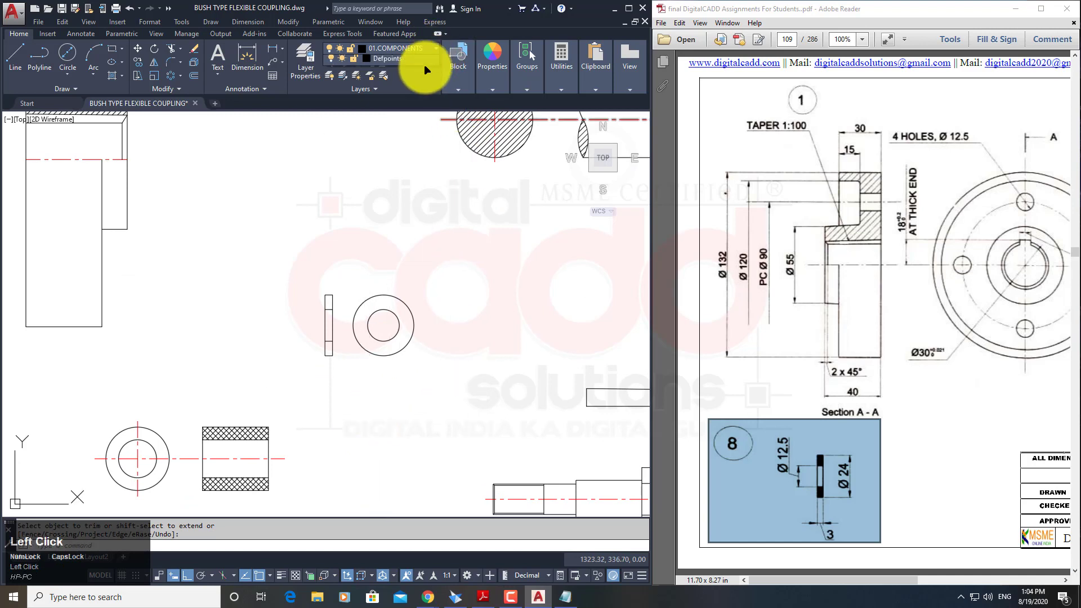
pyautogui.click(409, 107)
pyautogui.write('AY')
pyautogui.press('space')
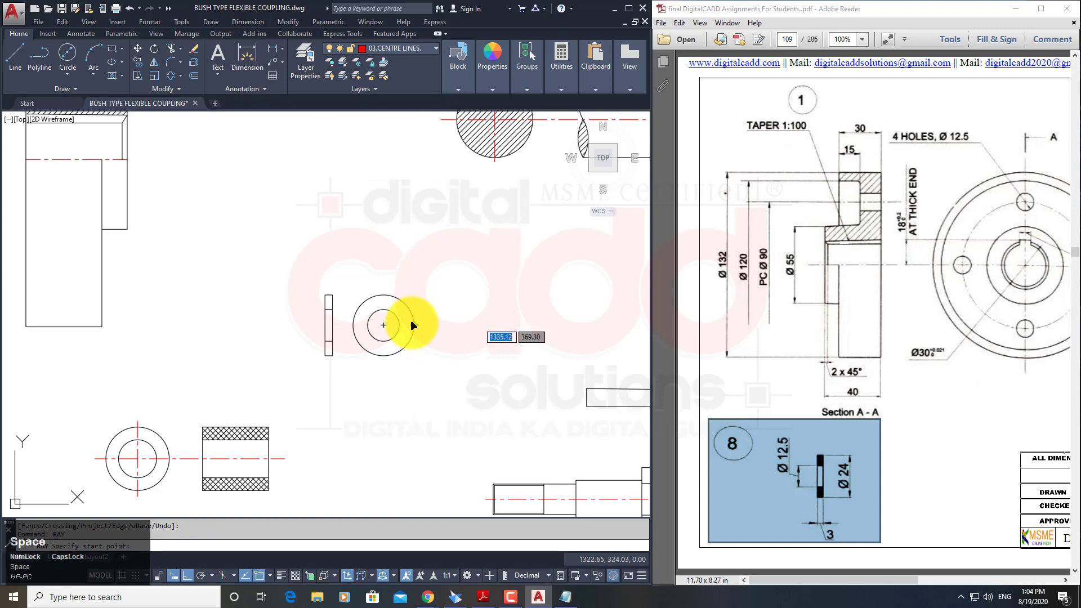
pyautogui.click(412, 325)
pyautogui.click(270, 321)
pyautogui.press('space')
# Match part 8's horizontal centre line to the properties of the hatched bush's centre line.
pyautogui.scroll(4, 323, 341)
pyautogui.write('MA')
pyautogui.press('space')
pyautogui.scroll(-4, 276, 375)
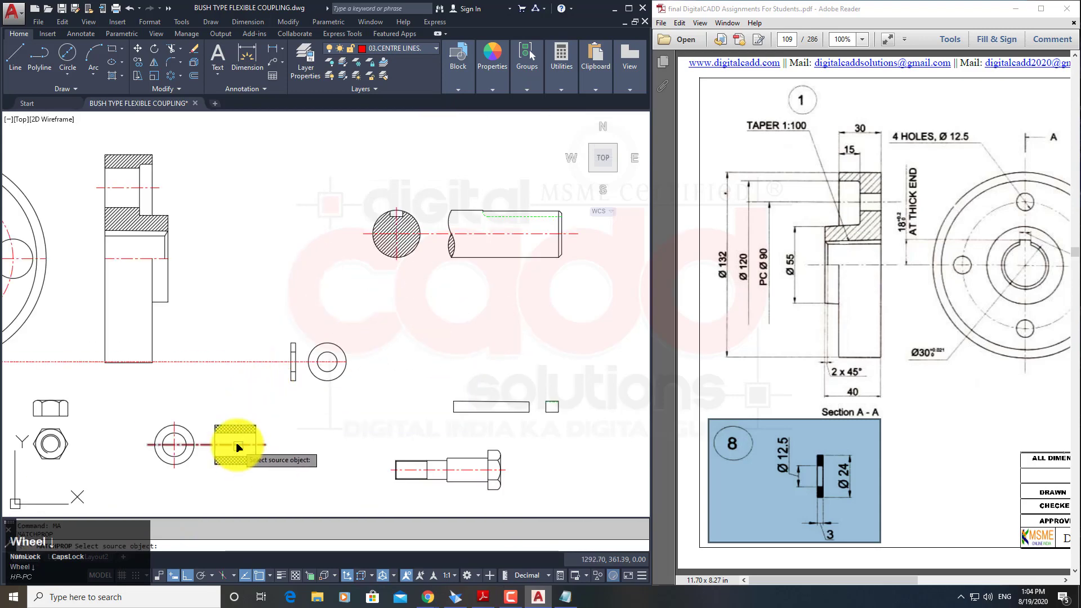
pyautogui.click(239, 448)
pyautogui.click(258, 375)
pyautogui.press('space')
pyautogui.scroll(4, 307, 367)
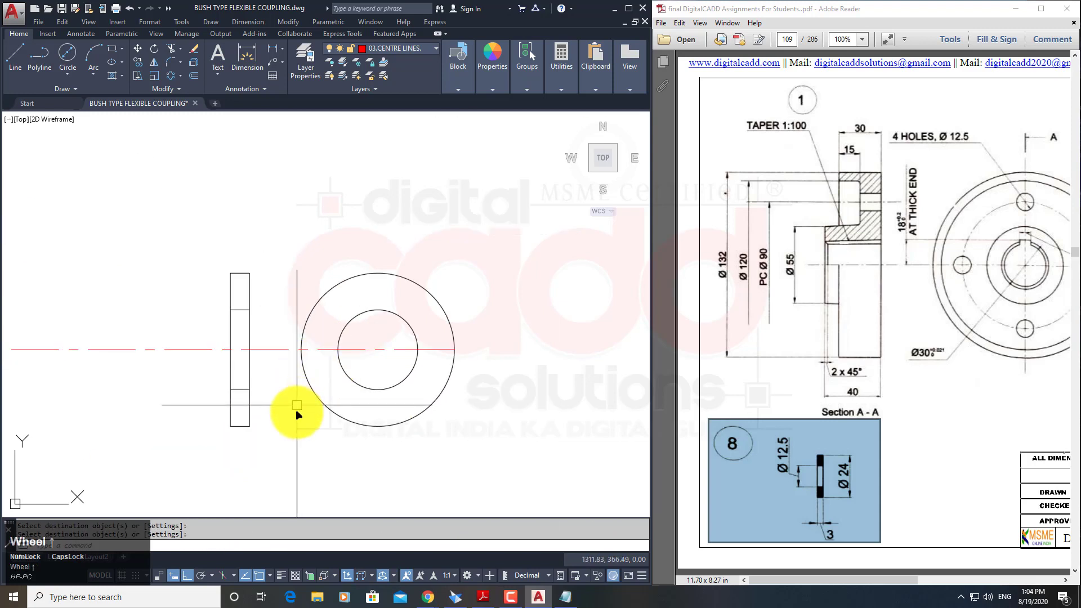
pyautogui.moveTo(297, 412); pyautogui.dragTo(249, 392, button='middle')
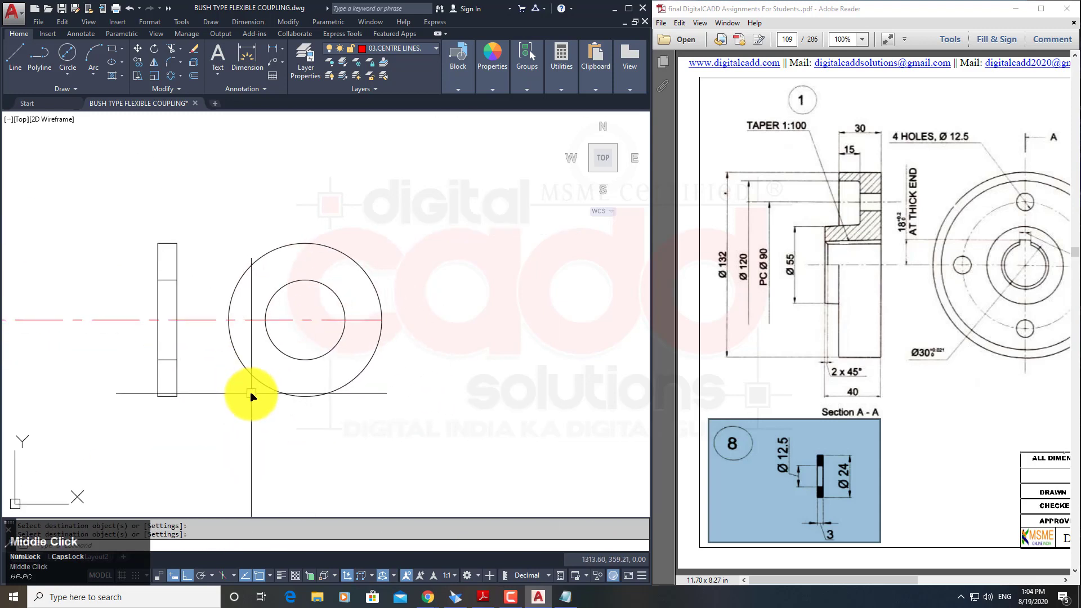
# Trim part 8's horizontal centre line at the left edge of the washer's side view.
pyautogui.write('TR')
pyautogui.press('space')
pyautogui.click(157, 305)
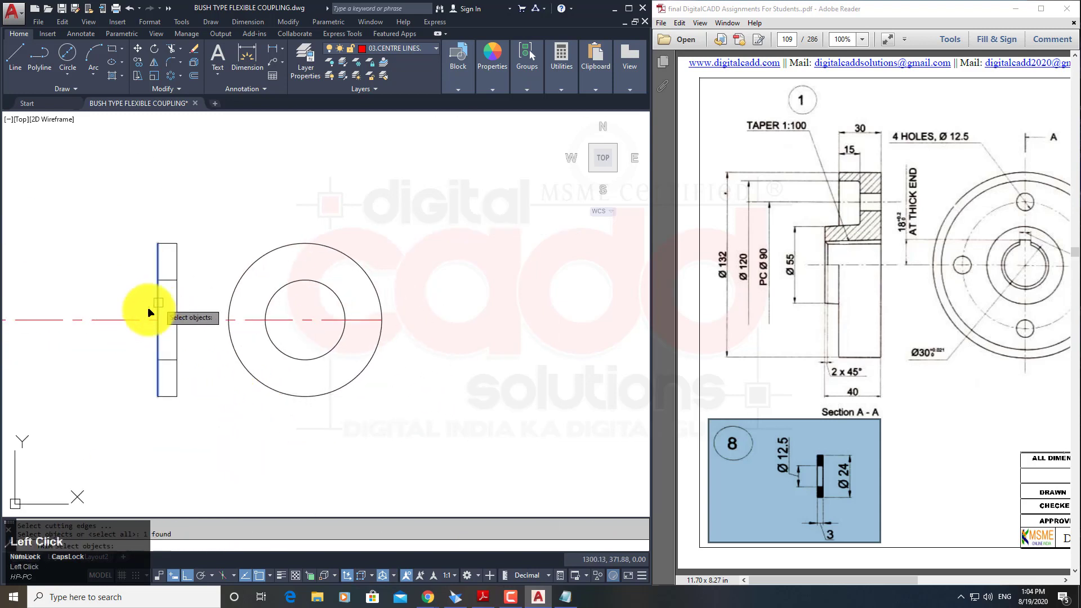
pyautogui.press('space')
# Create a vertical centre line by rotating a copy of part 8's horizontal centre line about the circles' centre.
pyautogui.scroll(-2, 259, 405)
pyautogui.moveTo(241, 406); pyautogui.dragTo(321, 394, button='middle')
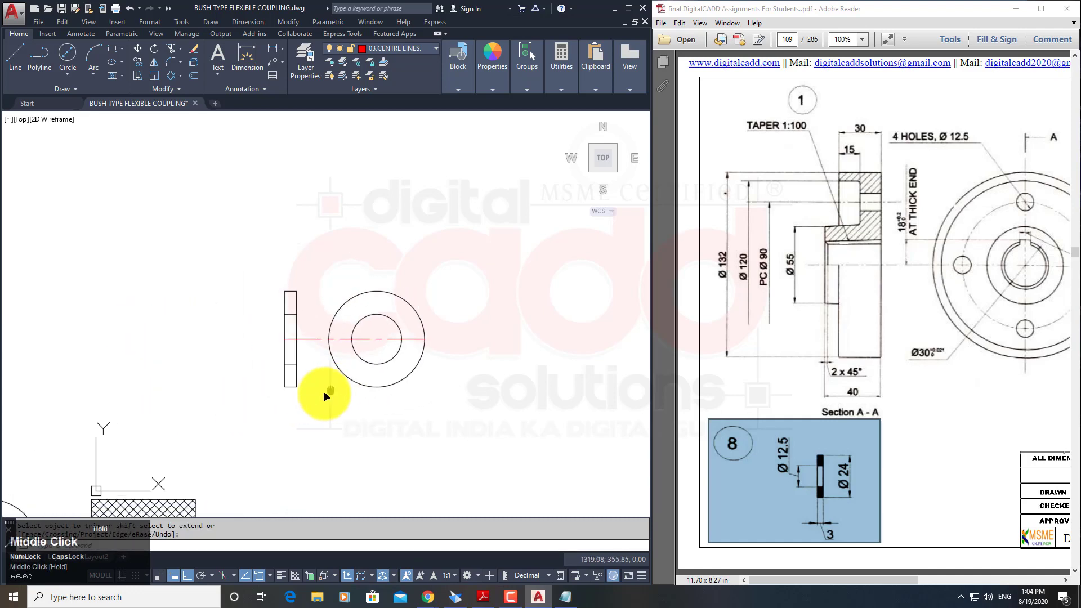
pyautogui.click(353, 344)
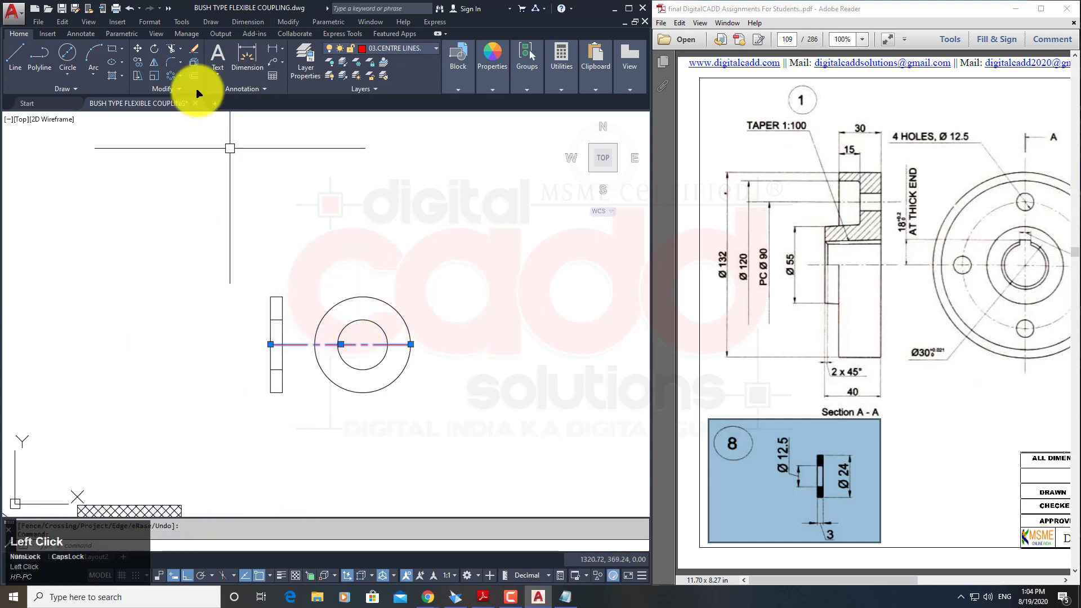
pyautogui.click(153, 51)
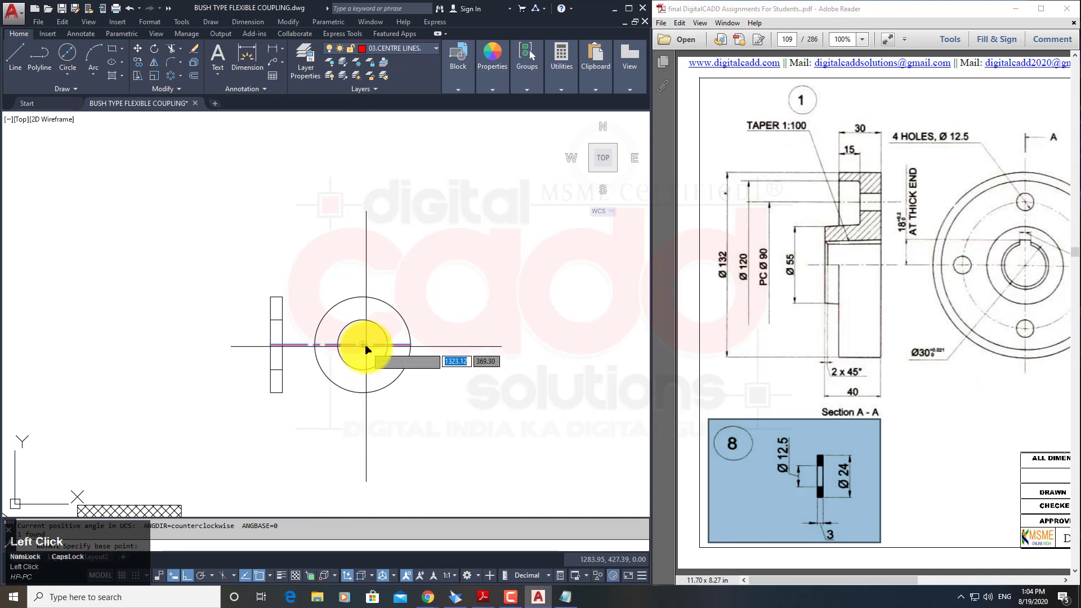
pyautogui.click(363, 347)
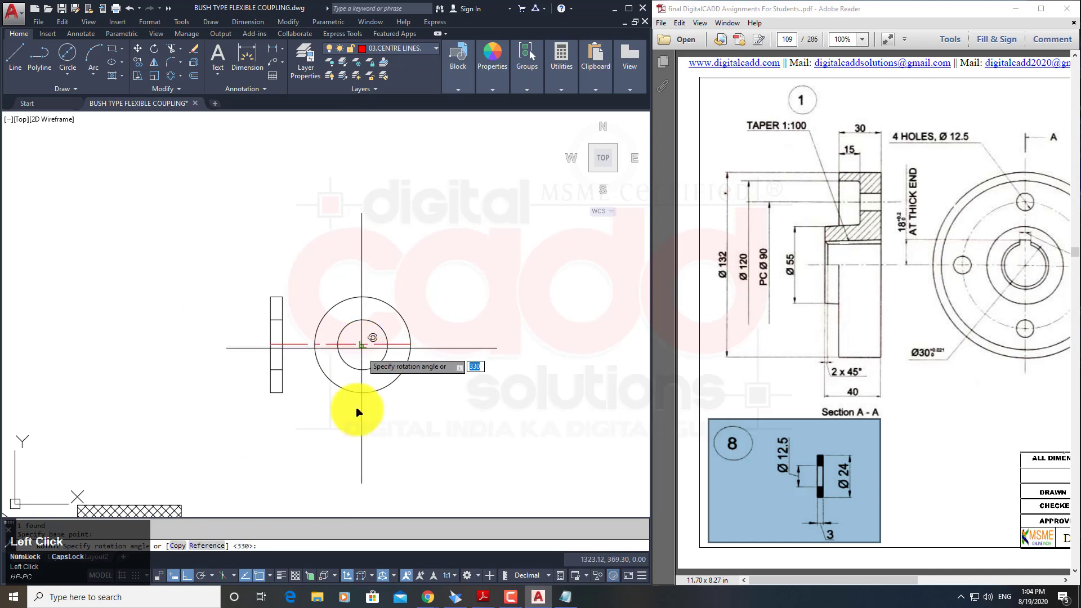
pyautogui.click(183, 545)
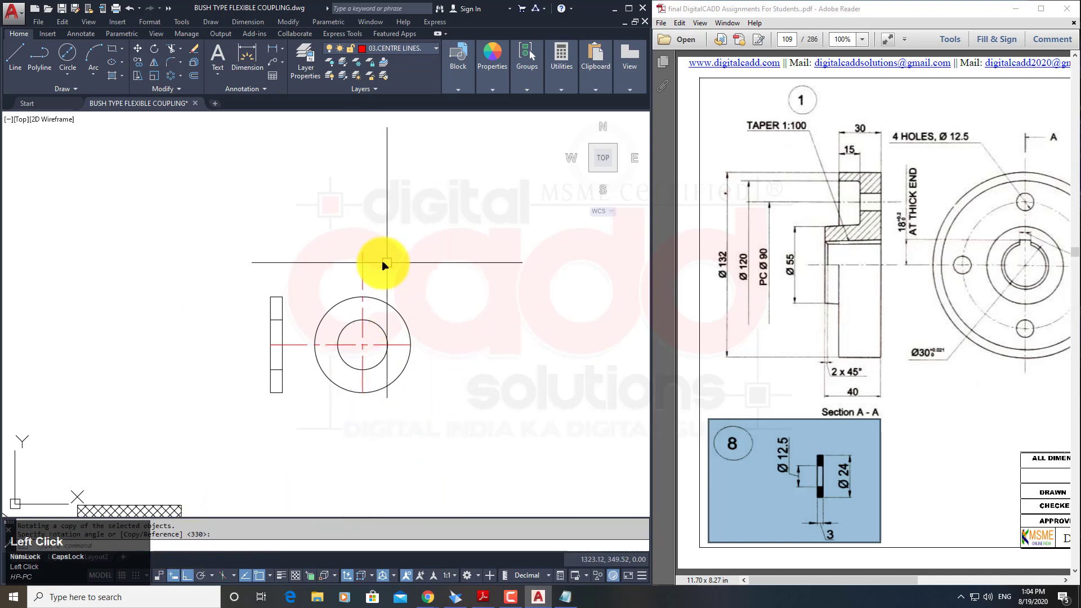
# Move the vertical centre line so that its midpoint sits on the centre of the washer's circles.
pyautogui.click(368, 267)
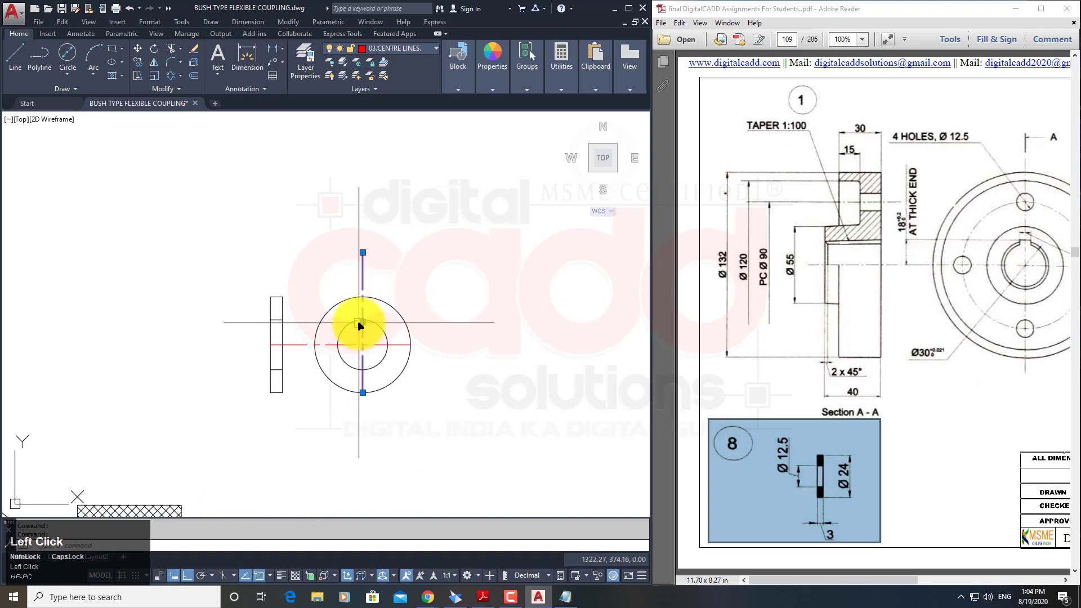
pyautogui.click(362, 323)
pyautogui.click(363, 345)
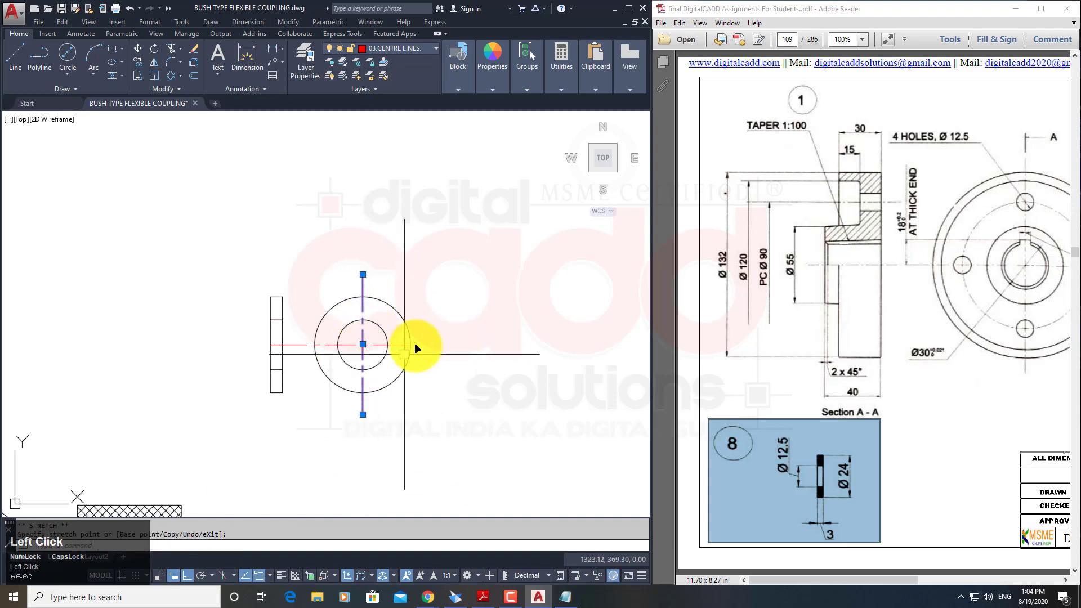
pyautogui.press('Escape')
# Extend the horizontal centre line past the left edge of the washer's side view.
pyautogui.click(294, 345)
pyautogui.click(269, 345)
pyautogui.moveTo(301, 386)
pyautogui.mouseDown(button='middle')
pyautogui.moveTo(366, 442)
pyautogui.moveTo(340, 376)
pyautogui.mouseUp(button='middle')
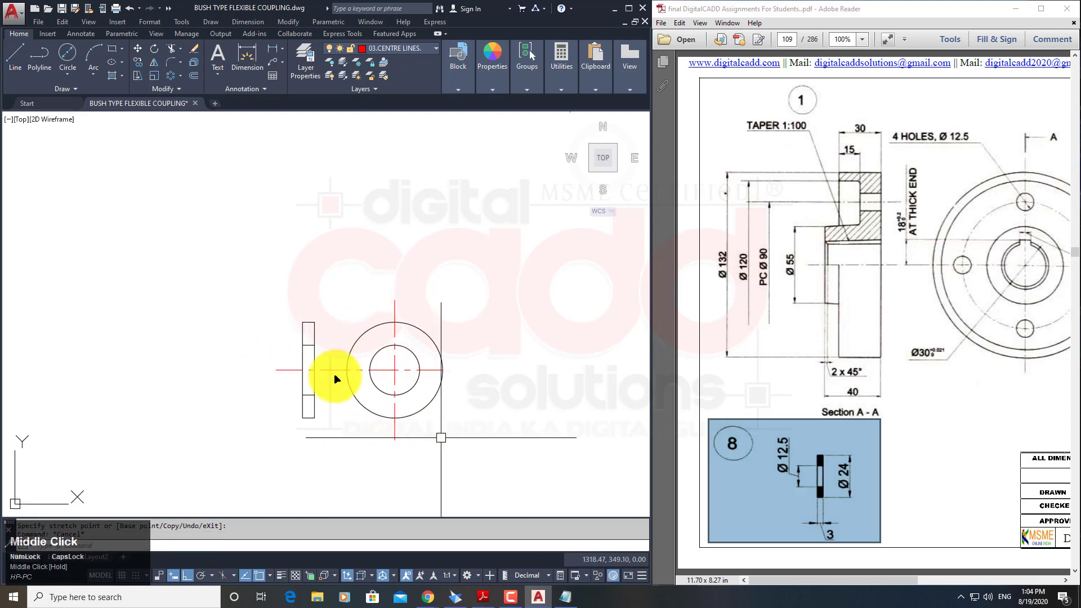
pyautogui.write('h')
pyautogui.press('space')
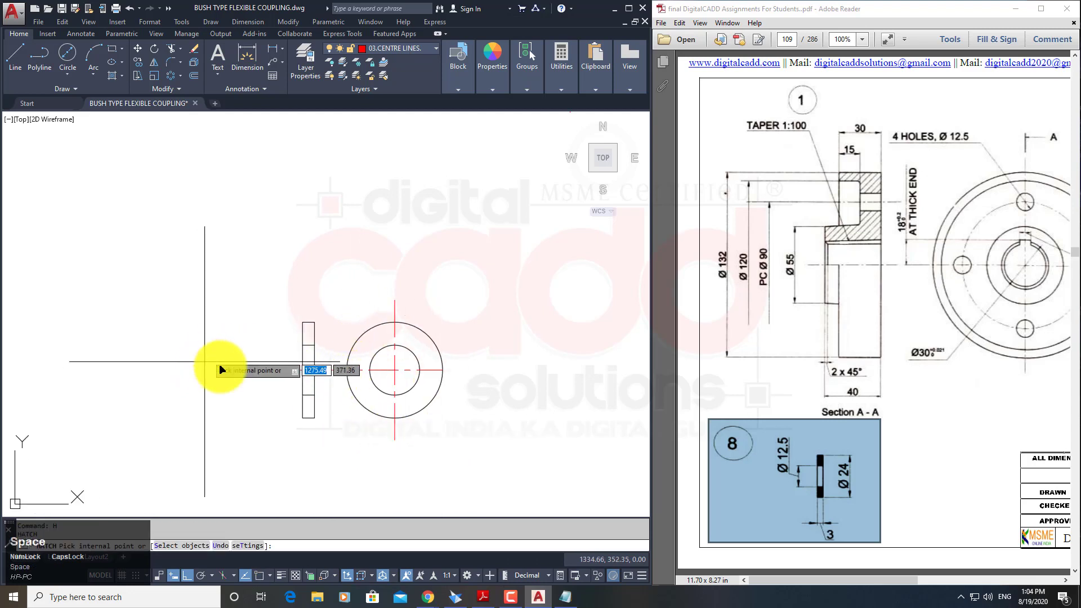
pyautogui.scroll(4, 304, 394)
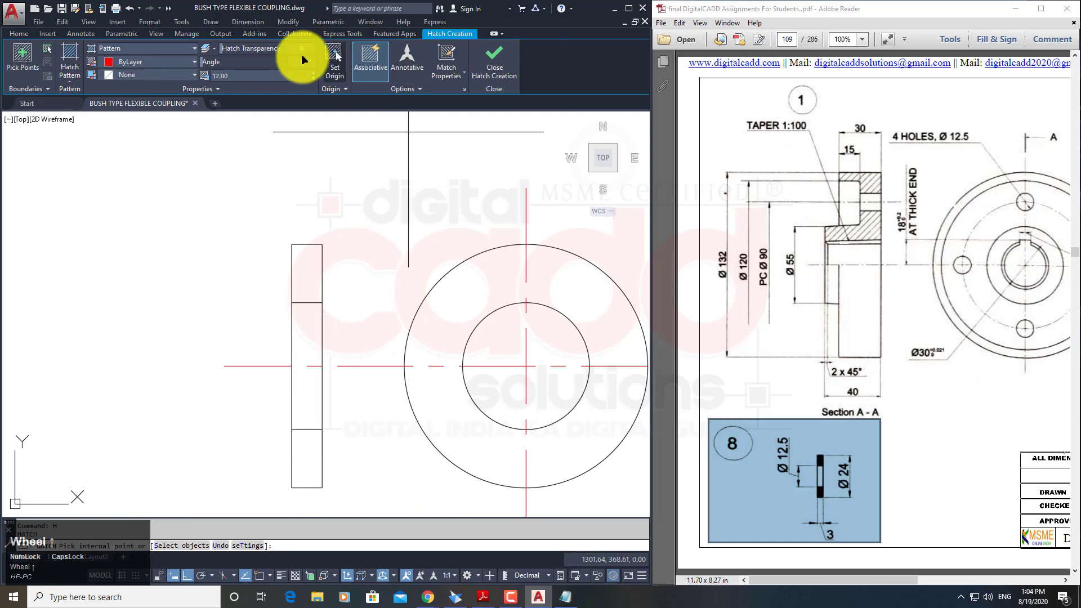
pyautogui.press('Escape')
# Hatch the upper and lower cut areas of part 8's side view on the 01.COMPONENTS layer and save the drawing.
pyautogui.click(407, 45)
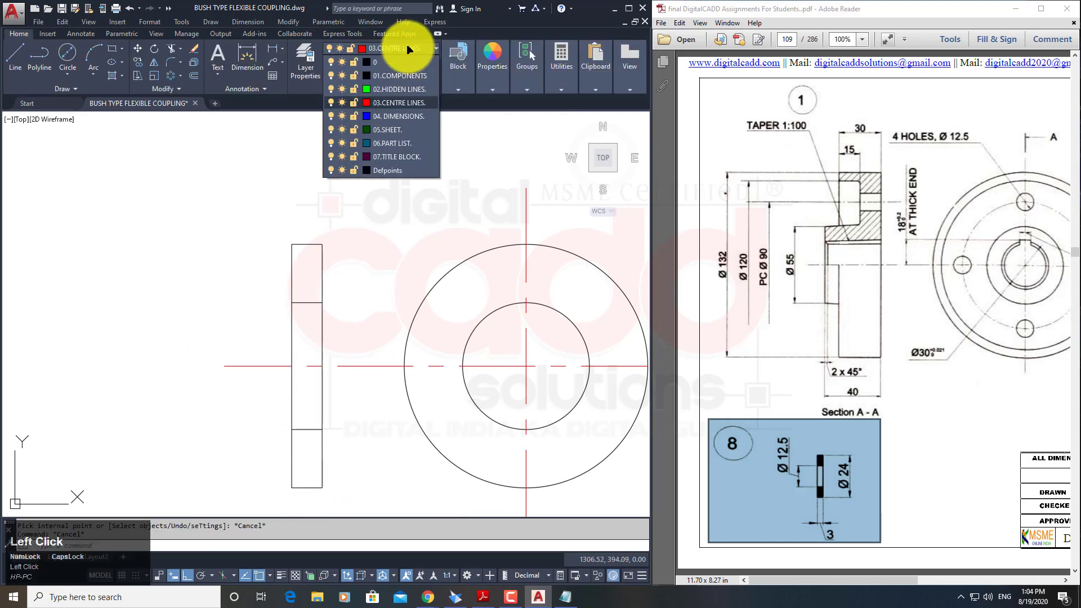
pyautogui.click(399, 76)
pyautogui.press('space')
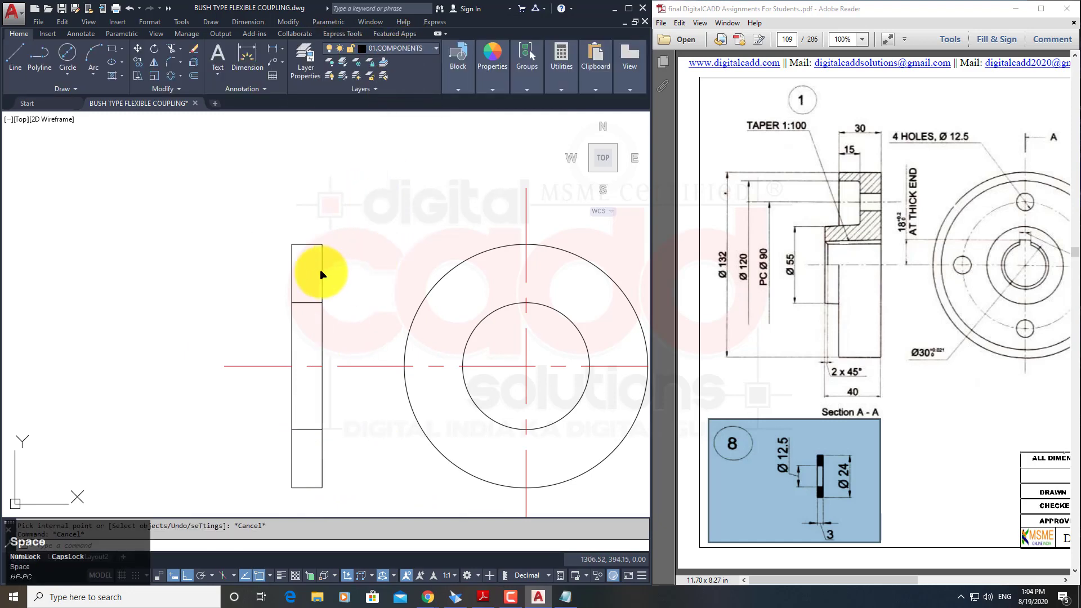
pyautogui.click(308, 273)
pyautogui.click(304, 464)
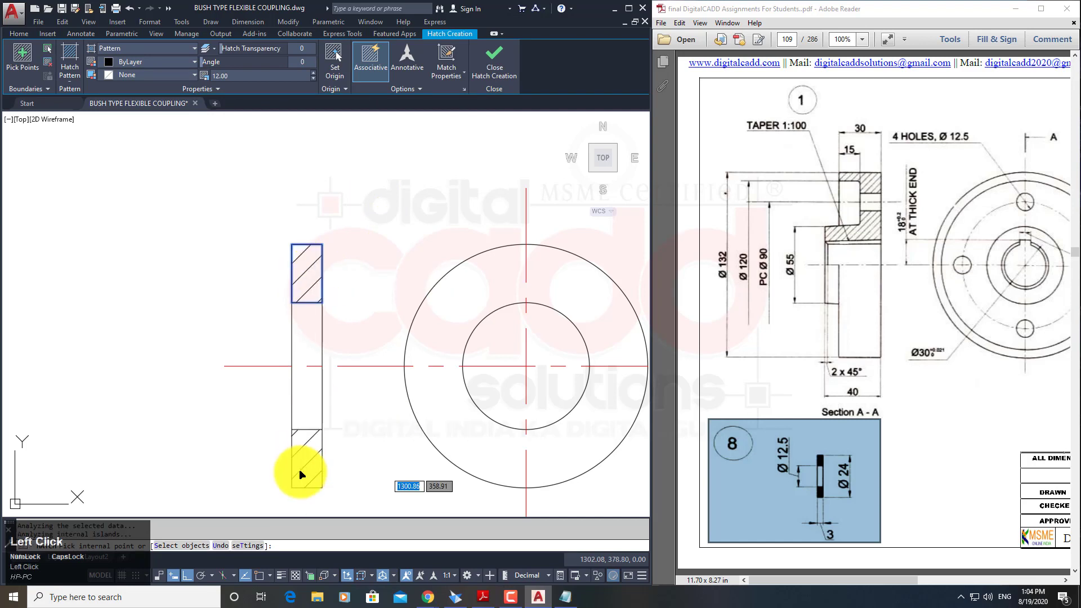
pyautogui.press('space')
pyautogui.scroll(-2, 362, 410)
pyautogui.moveTo(363, 411); pyautogui.dragTo(262, 380, button='middle')
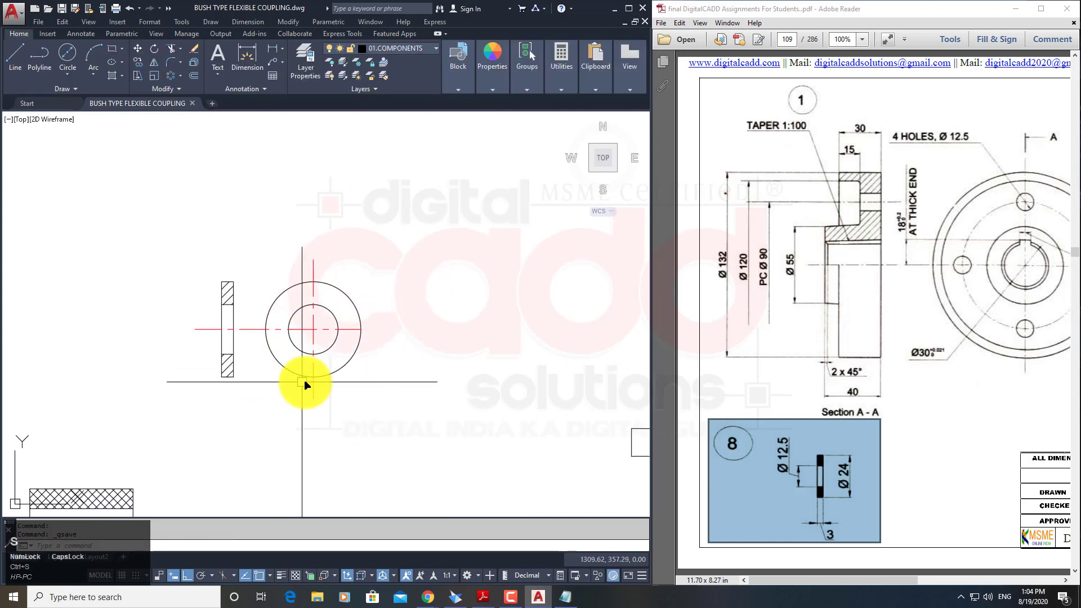
pyautogui.hotkey('ctrl', 's')
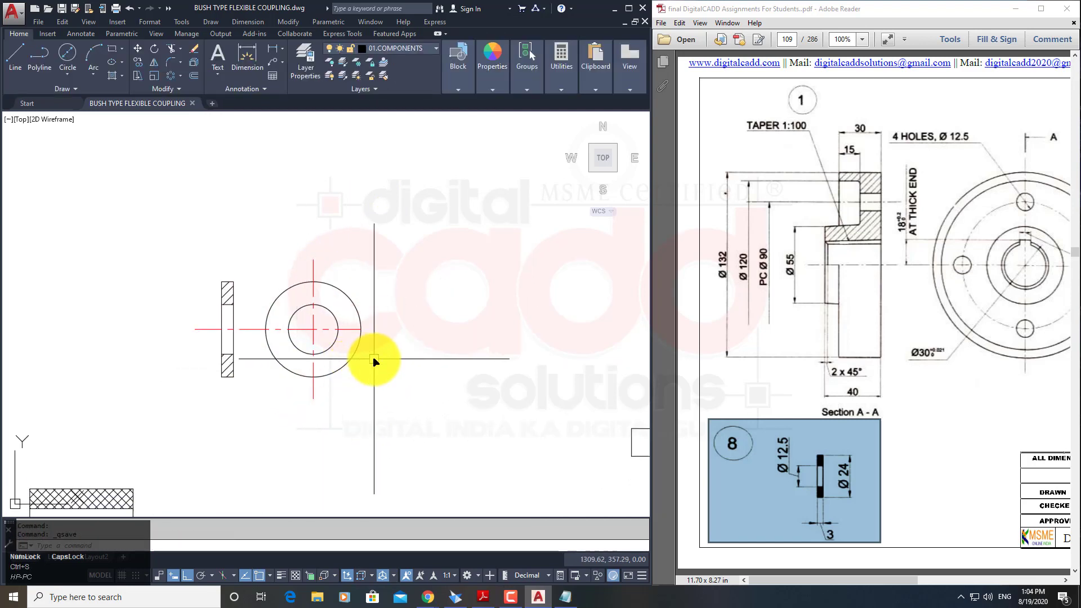
# Check the drawn components against the parts shown on pages 109 and 110 of the reference PDF.
pyautogui.scroll(-5, 347, 366)
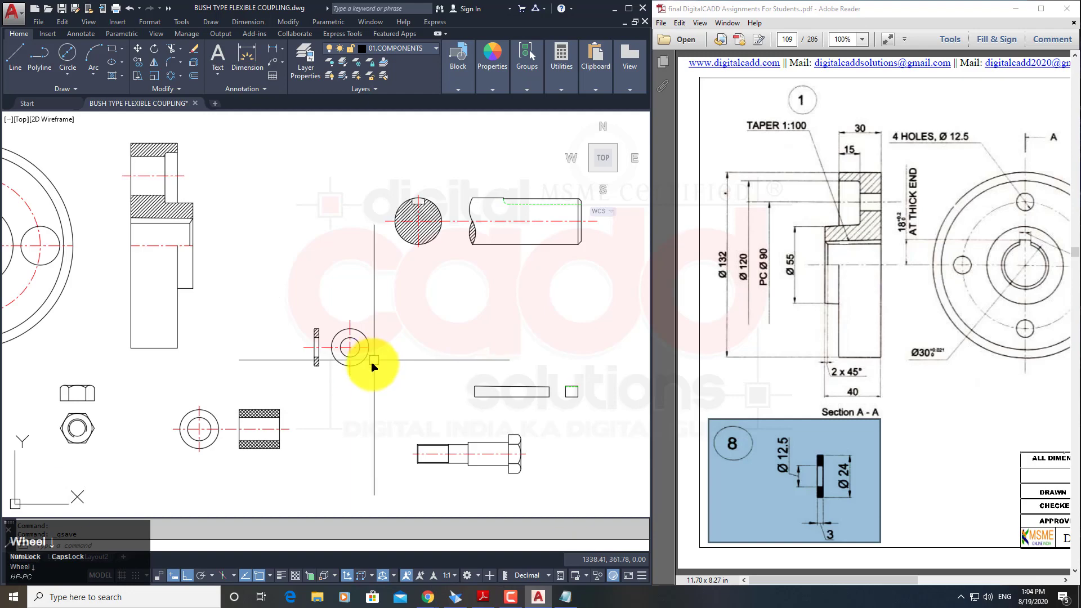
pyautogui.click(1041, 13)
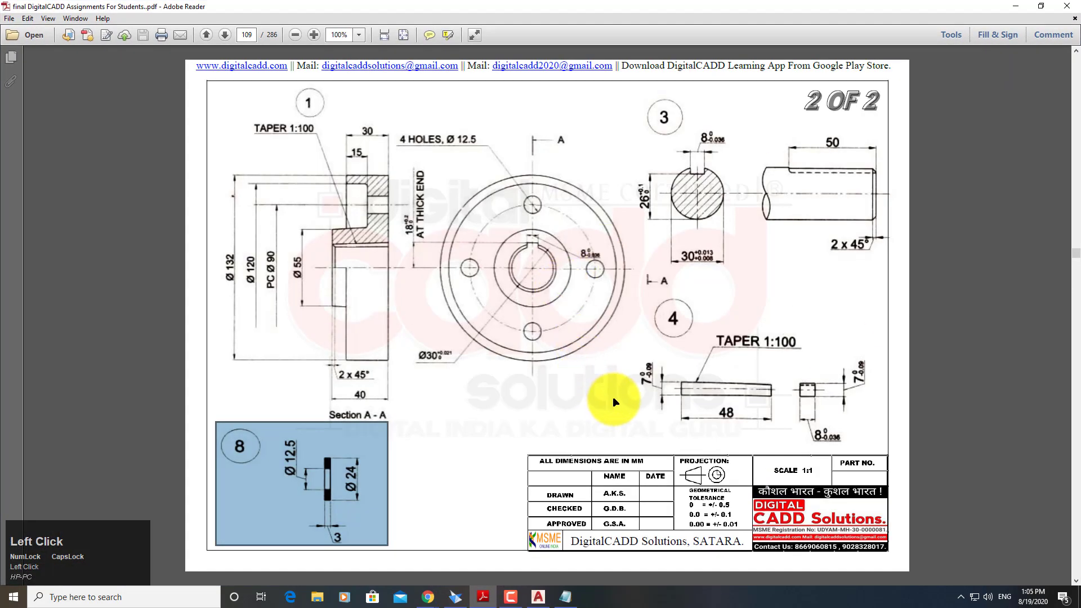
pyautogui.click(556, 309)
pyautogui.scroll(-2, 557, 314)
pyautogui.scroll(1, 555, 320)
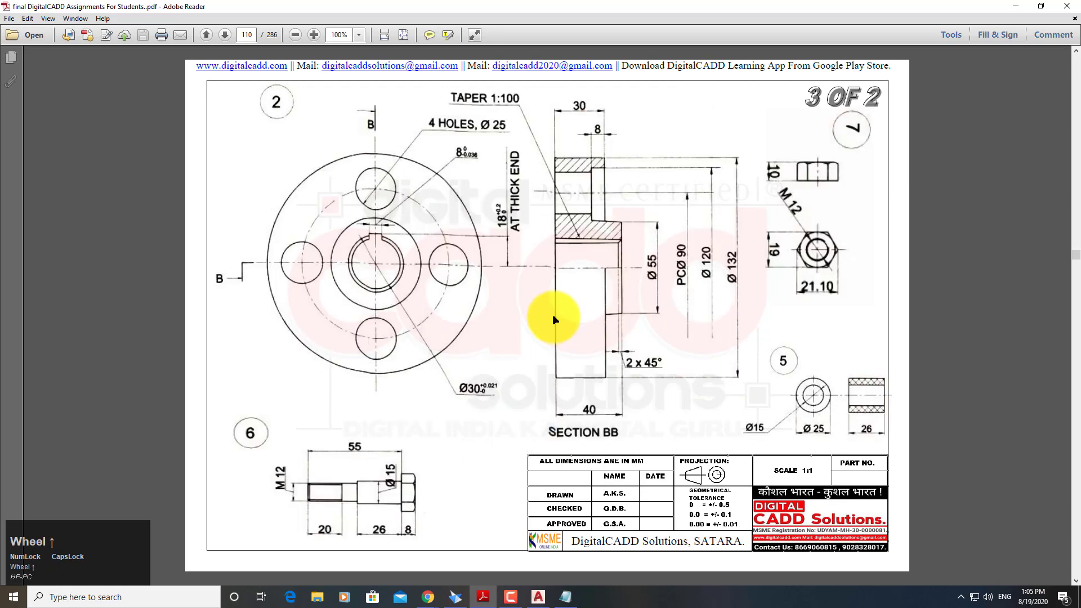
pyautogui.click(818, 405)
pyautogui.scroll(1, 550, 314)
pyautogui.click(716, 295)
pyautogui.click(514, 326)
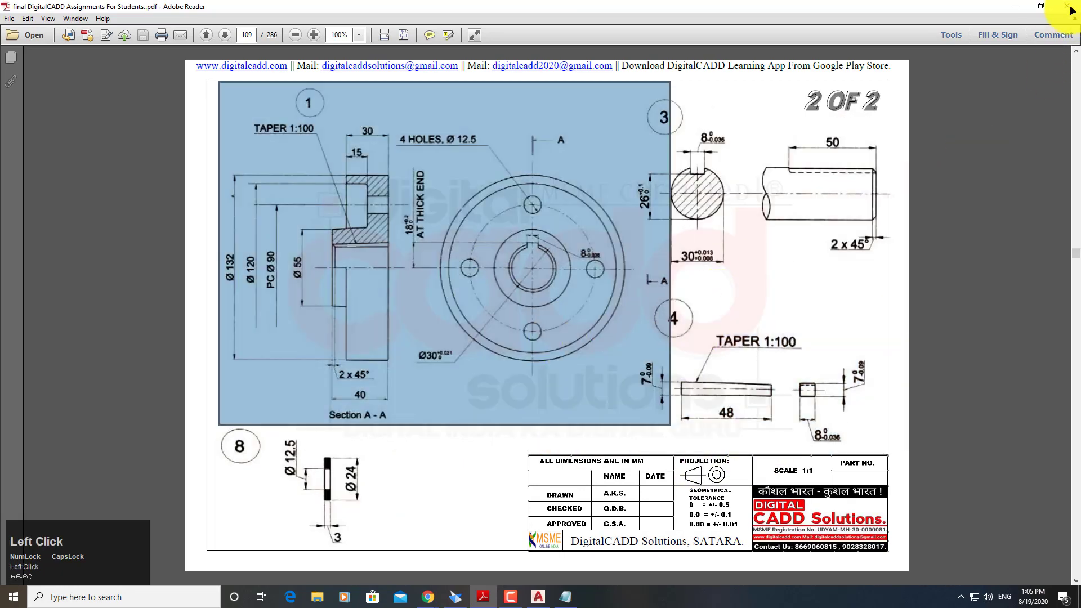
pyautogui.click(1041, 11)
pyautogui.click(506, 327)
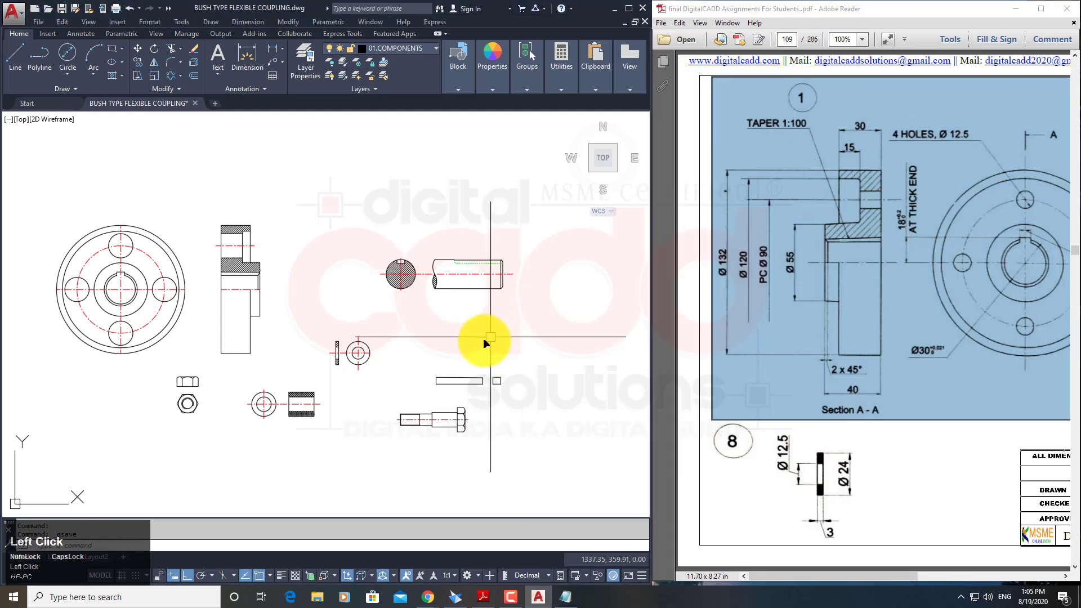
# Maximize the drawing window and review all the drawn coupling components together.
pyautogui.moveTo(380, 419)
pyautogui.mouseDown(button='middle')
pyautogui.moveTo(461, 396)
pyautogui.moveTo(422, 401)
pyautogui.mouseUp(button='middle')
pyautogui.click(628, 10)
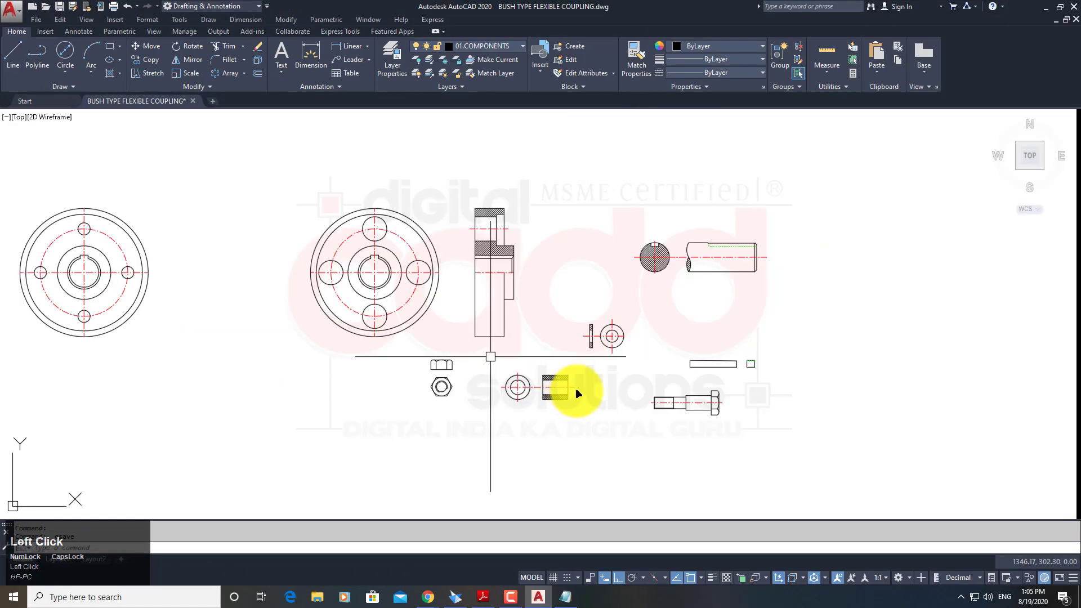
pyautogui.moveTo(557, 374)
pyautogui.mouseDown(button='middle')
pyautogui.moveTo(579, 306)
pyautogui.moveTo(622, 322)
pyautogui.mouseUp(button='middle')
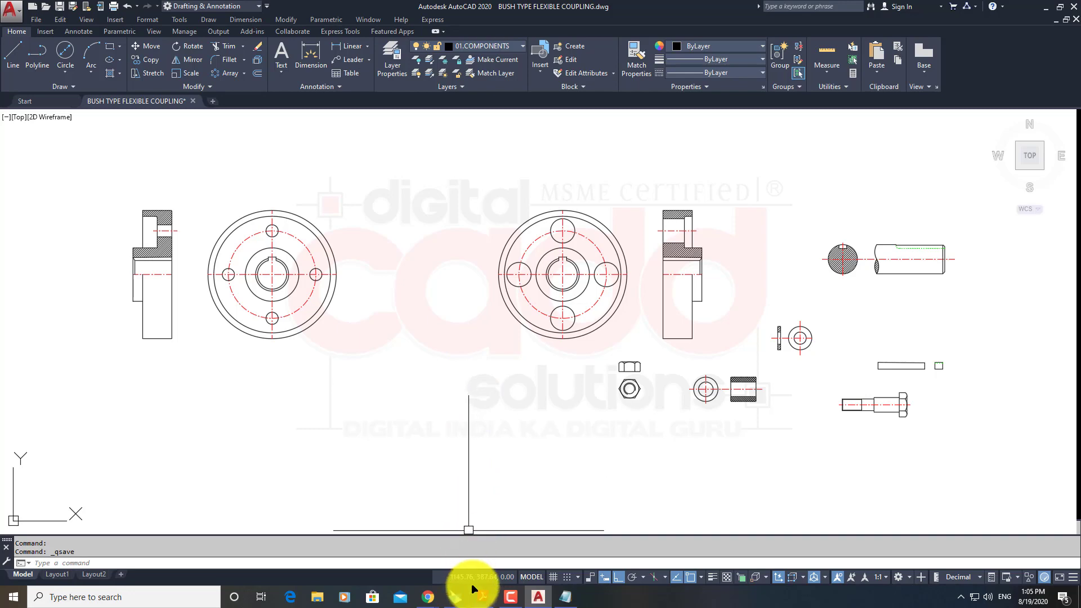
# Switch to the reference PDF in Adobe Reader and examine the toleranced dimensions of parts 1, 3 and 4 and the Ø 120 dimension on page 109.
pyautogui.click(481, 596)
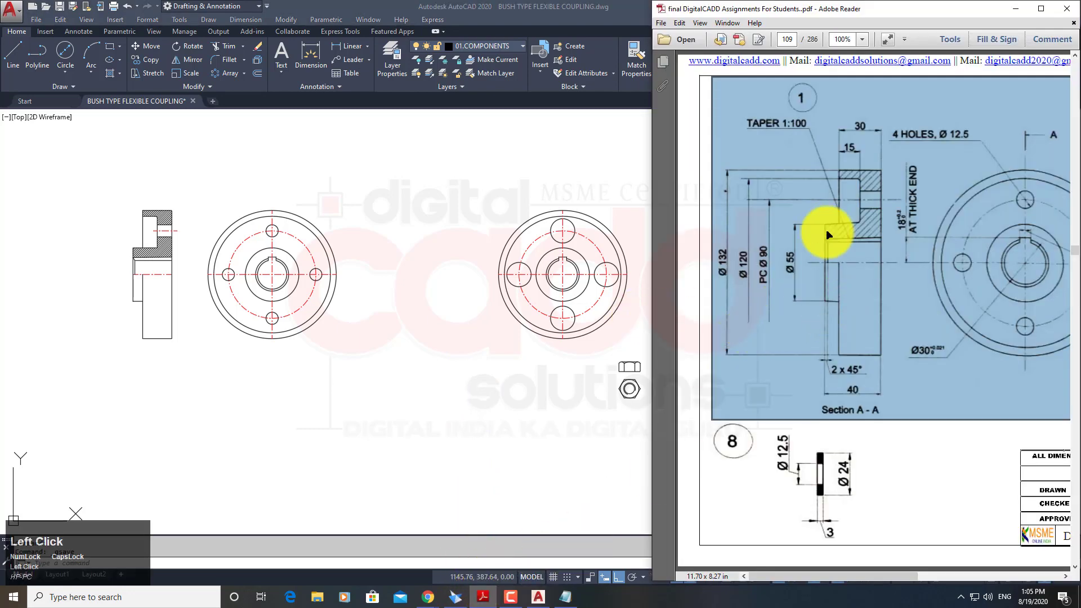
pyautogui.click(1041, 8)
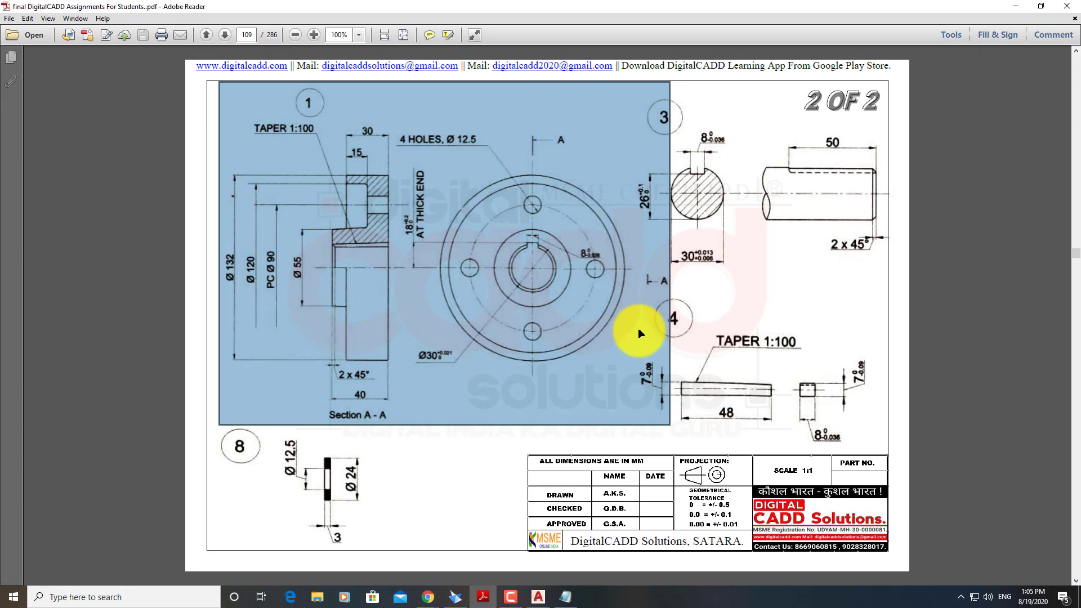
pyautogui.click(704, 275)
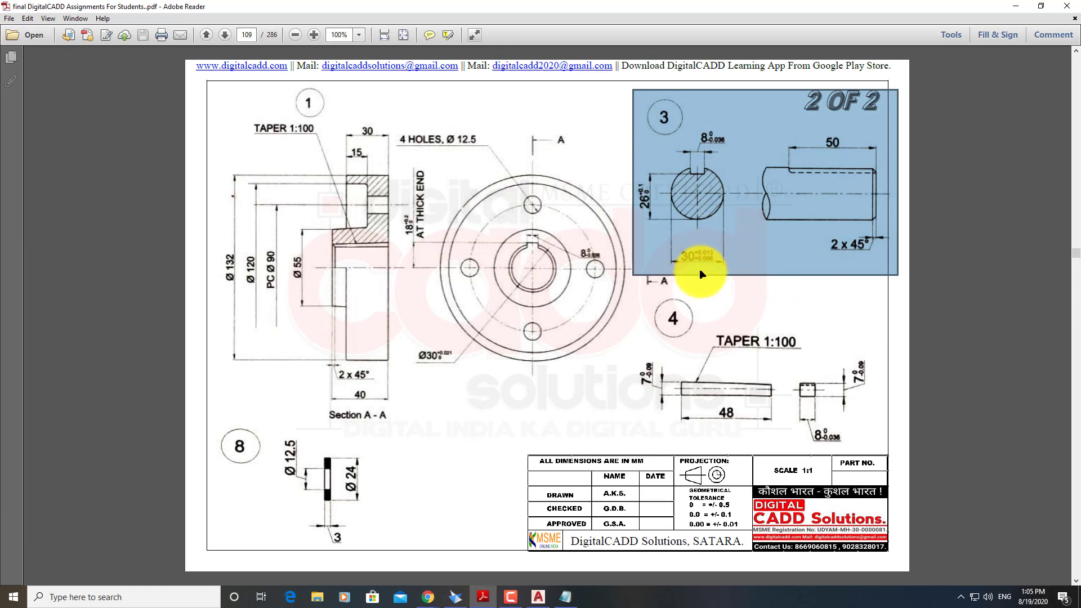
pyautogui.keyDown('ctrl'); pyautogui.click(697, 320); pyautogui.keyUp('ctrl')
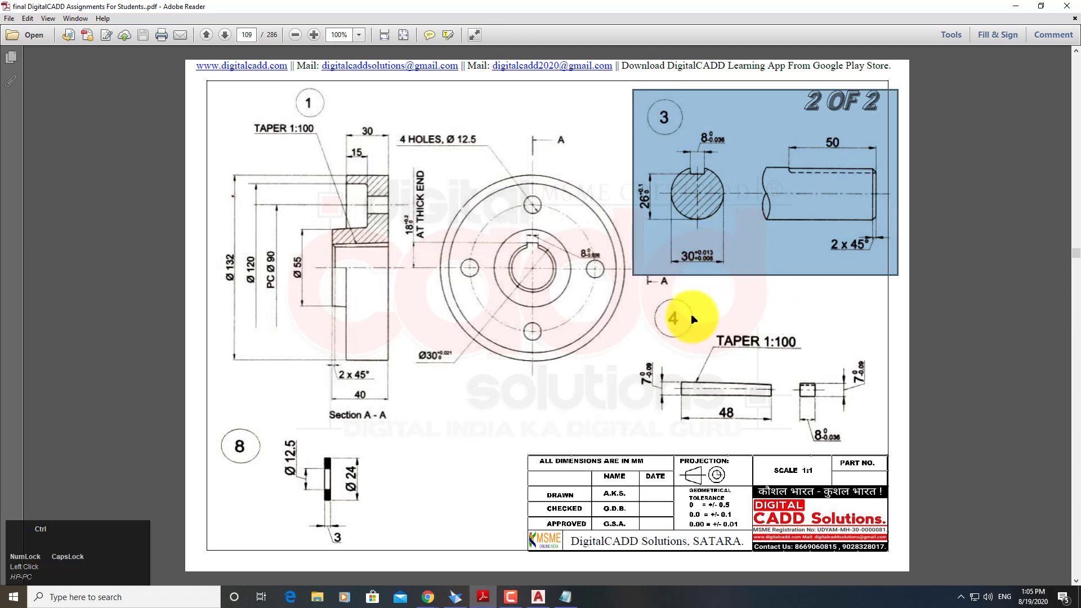
pyautogui.hotkey('ctrl', 'd')
pyautogui.moveTo(675, 236); pyautogui.dragTo(705, 267)
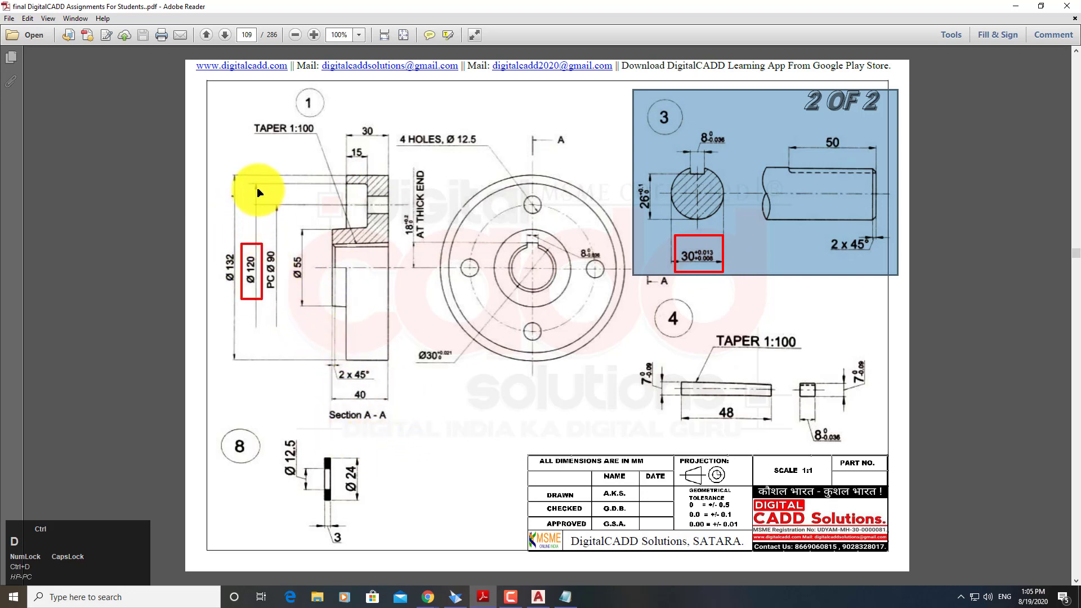
pyautogui.moveTo(262, 198); pyautogui.dragTo(263, 199)
pyautogui.moveTo(240, 316); pyautogui.dragTo(315, 335)
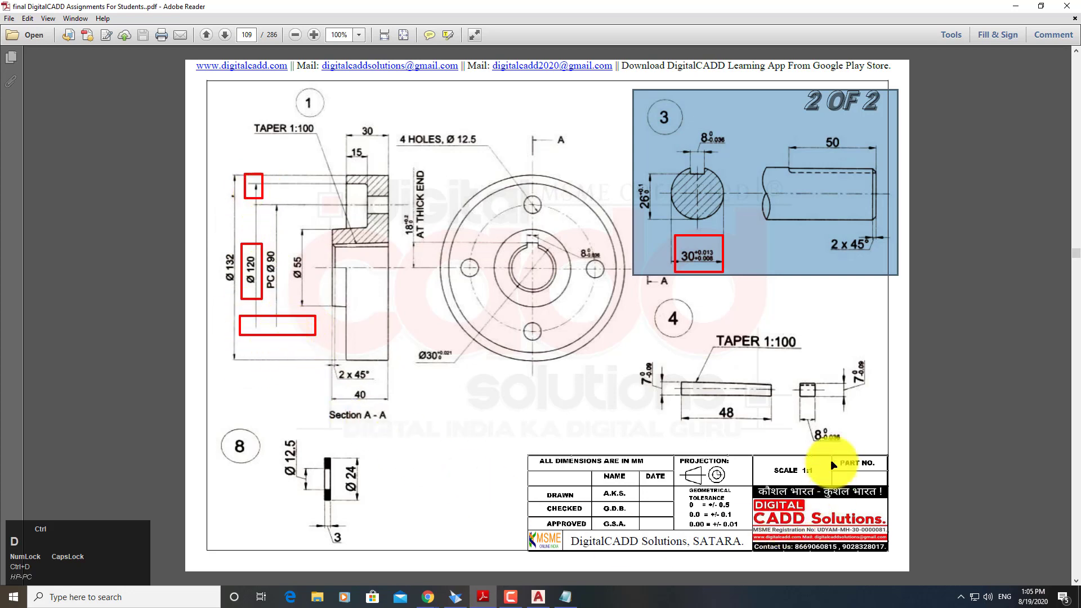
pyautogui.moveTo(634, 354); pyautogui.dragTo(647, 393)
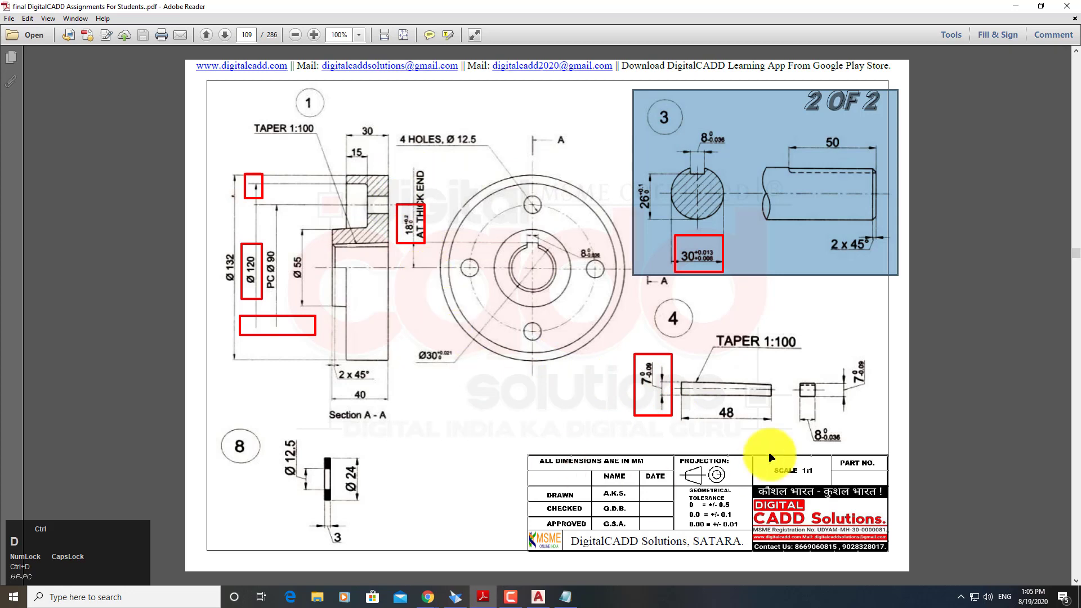
pyautogui.moveTo(792, 422); pyautogui.dragTo(805, 430)
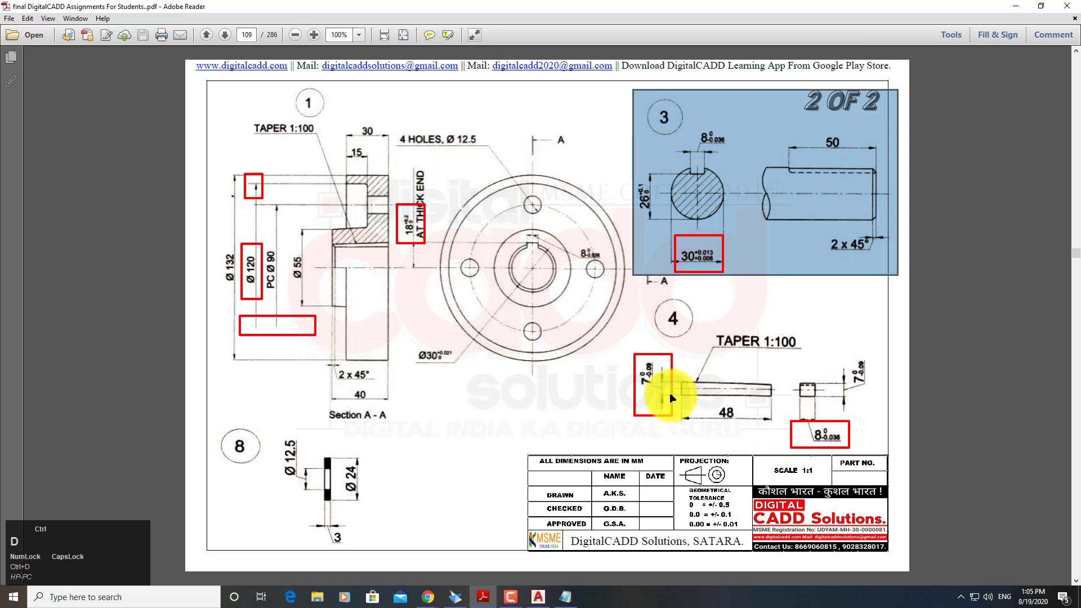
pyautogui.hotkey('ctrl', 'd')
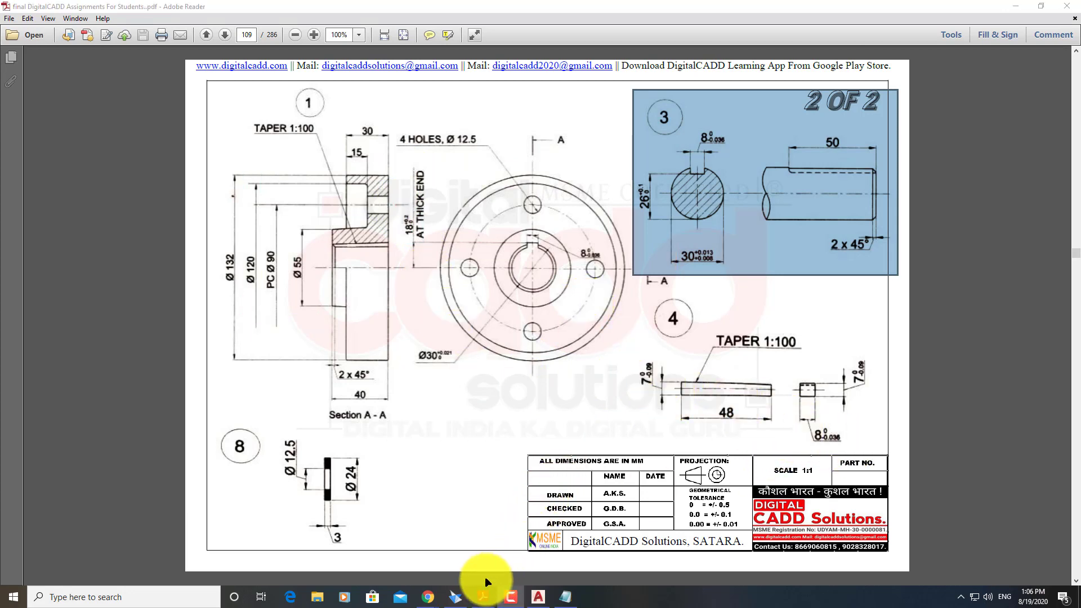